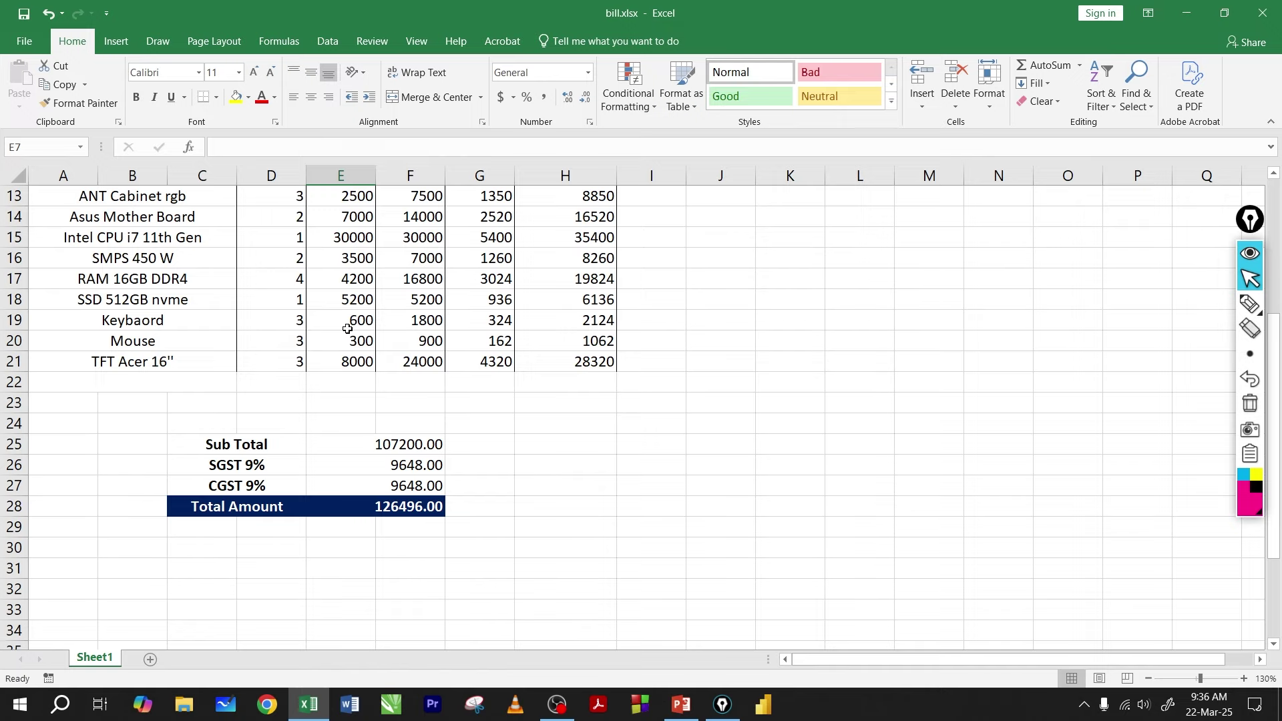
- Look over the bill worksheet from top to bottom and create a new blank workbook
scroll(347, 329, "down", 4)
scroll(346, 328, "up", 8)
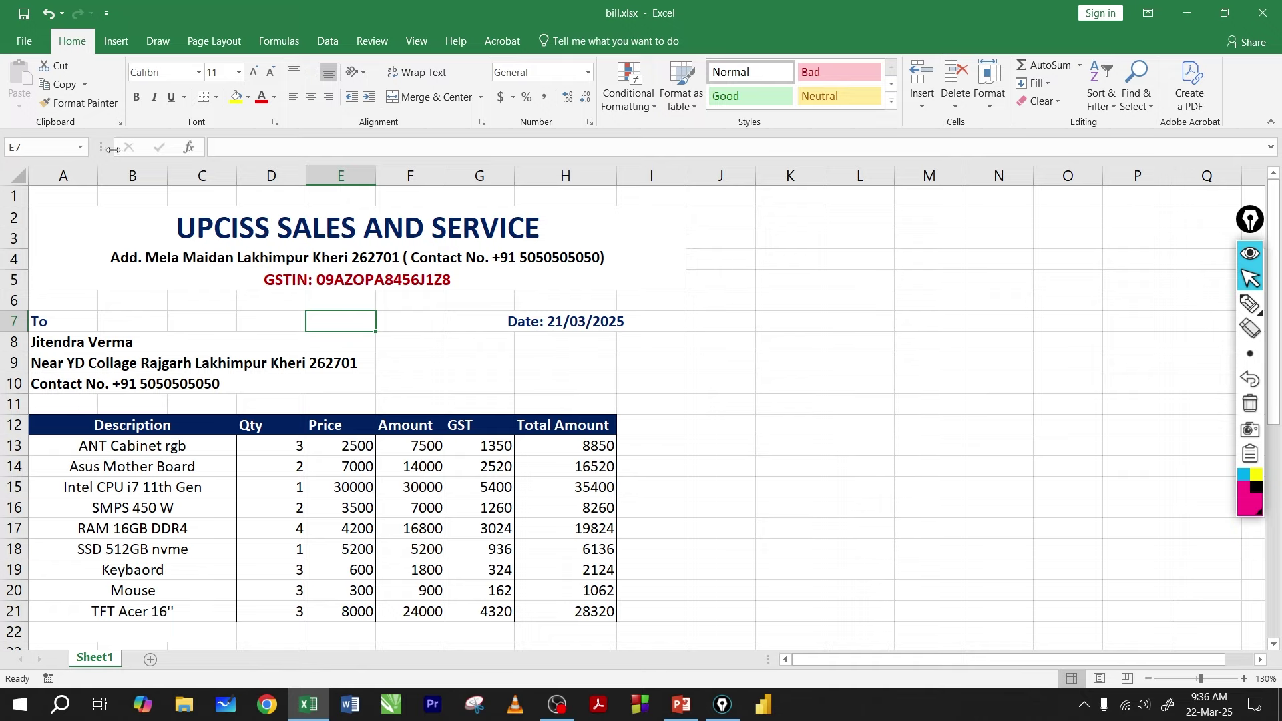
left_click(24, 43)
left_click(37, 39)
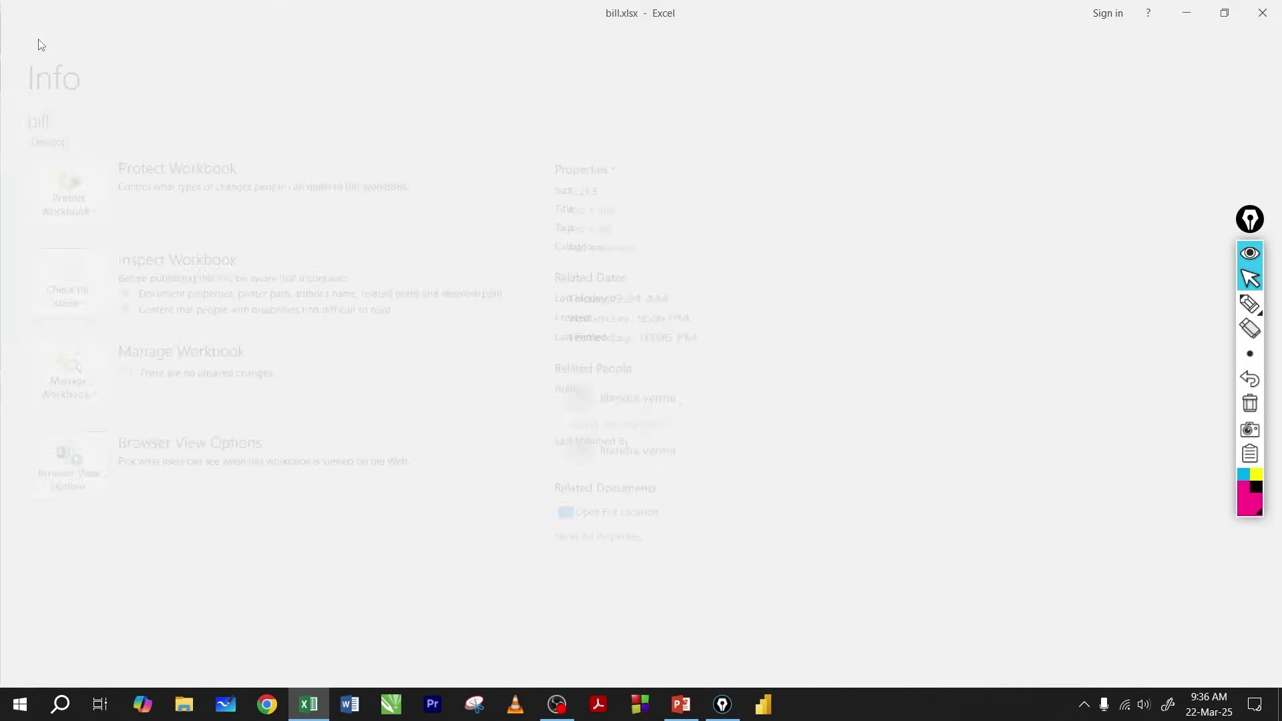
left_click(28, 43)
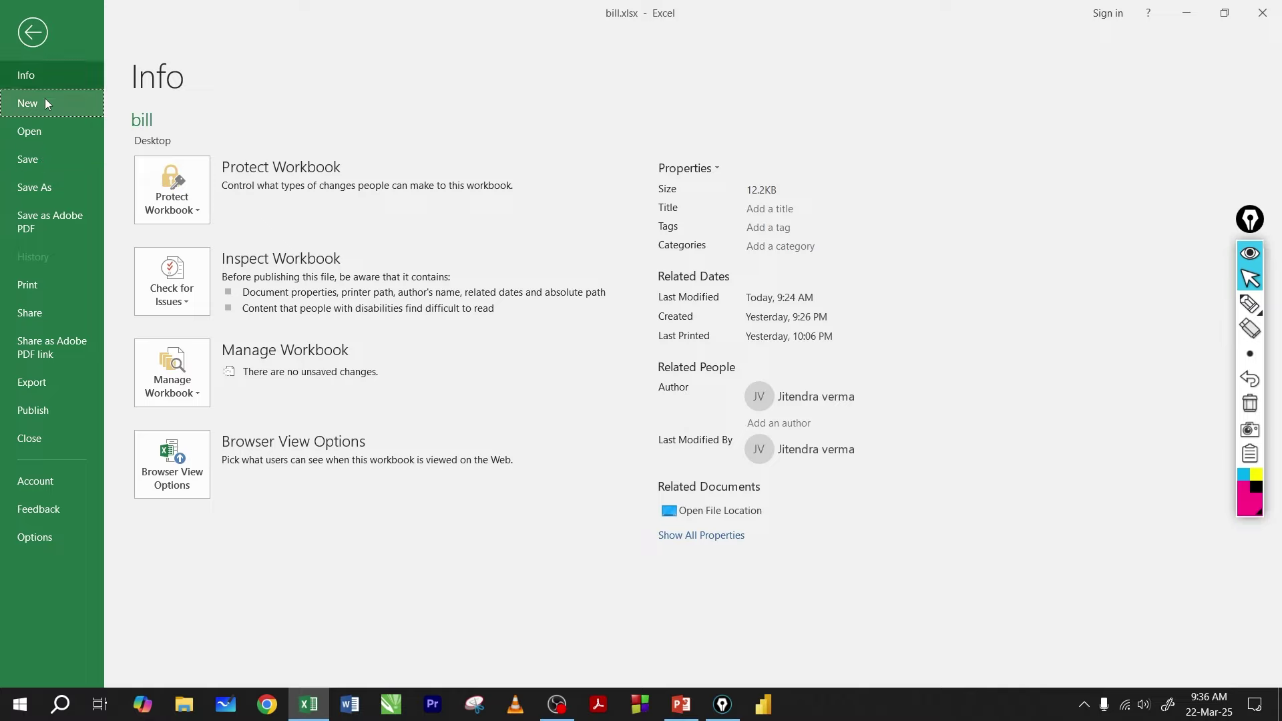
left_click(44, 102)
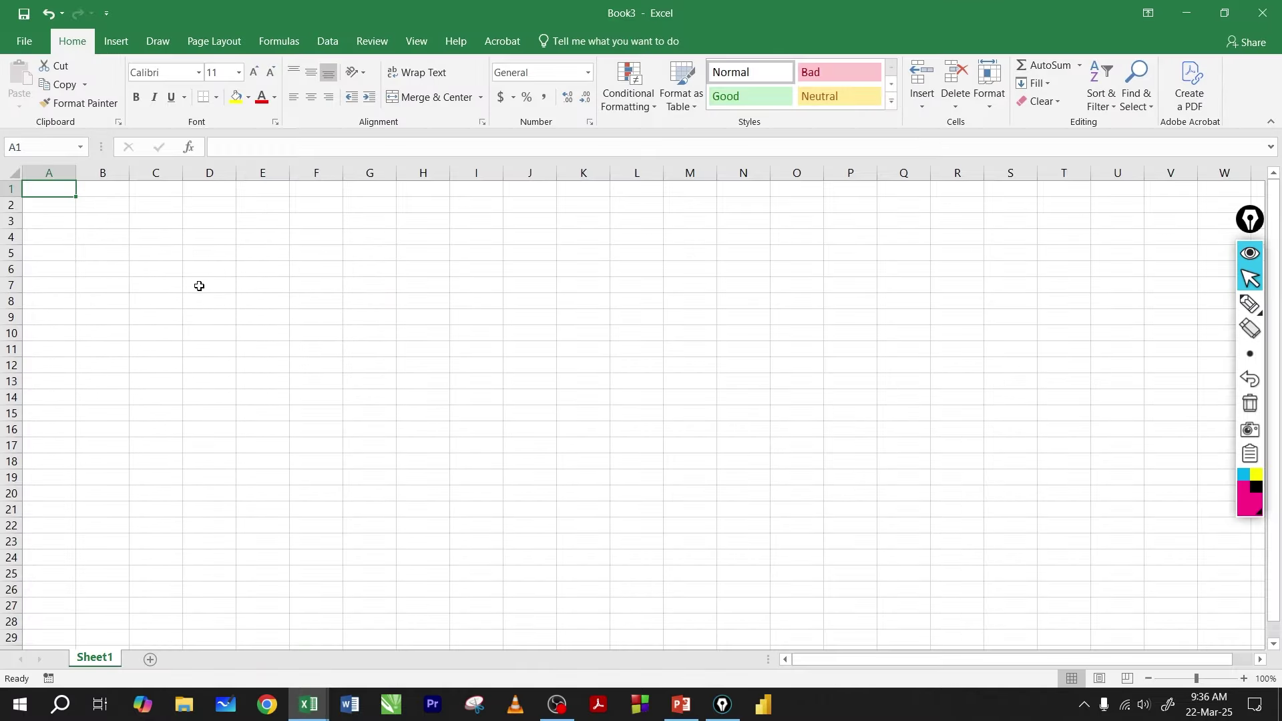
left_click(206, 291)
scroll(207, 292, "up", 2)
scroll(207, 292, "up", 3)
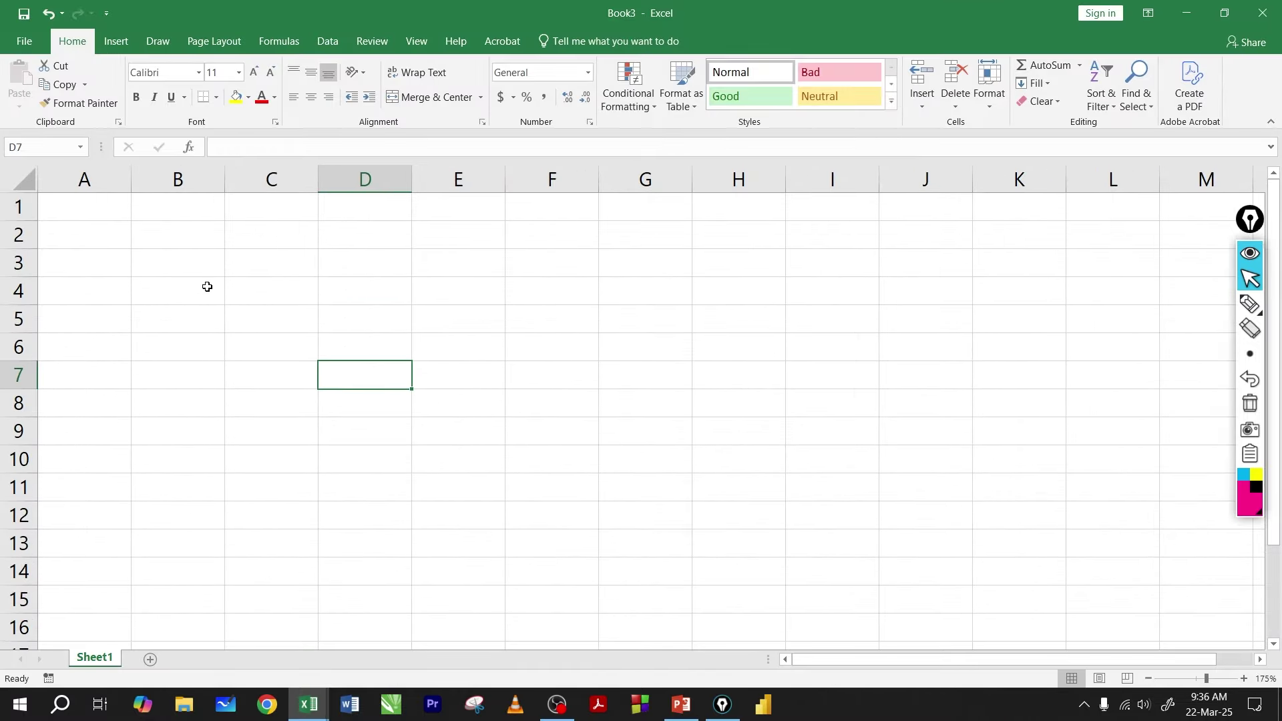
- Calculate 4+5 with the formula =4+5 in cell C3, and clear the cell
left_click(184, 237)
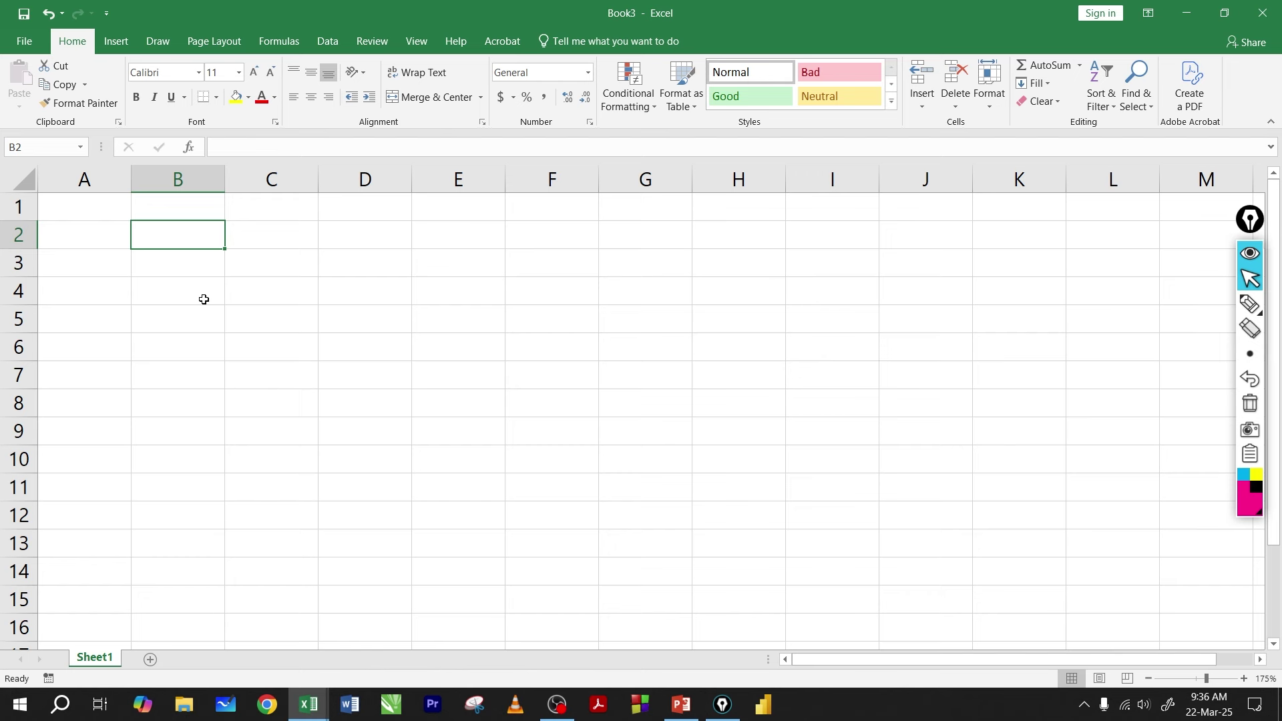
left_click(240, 269)
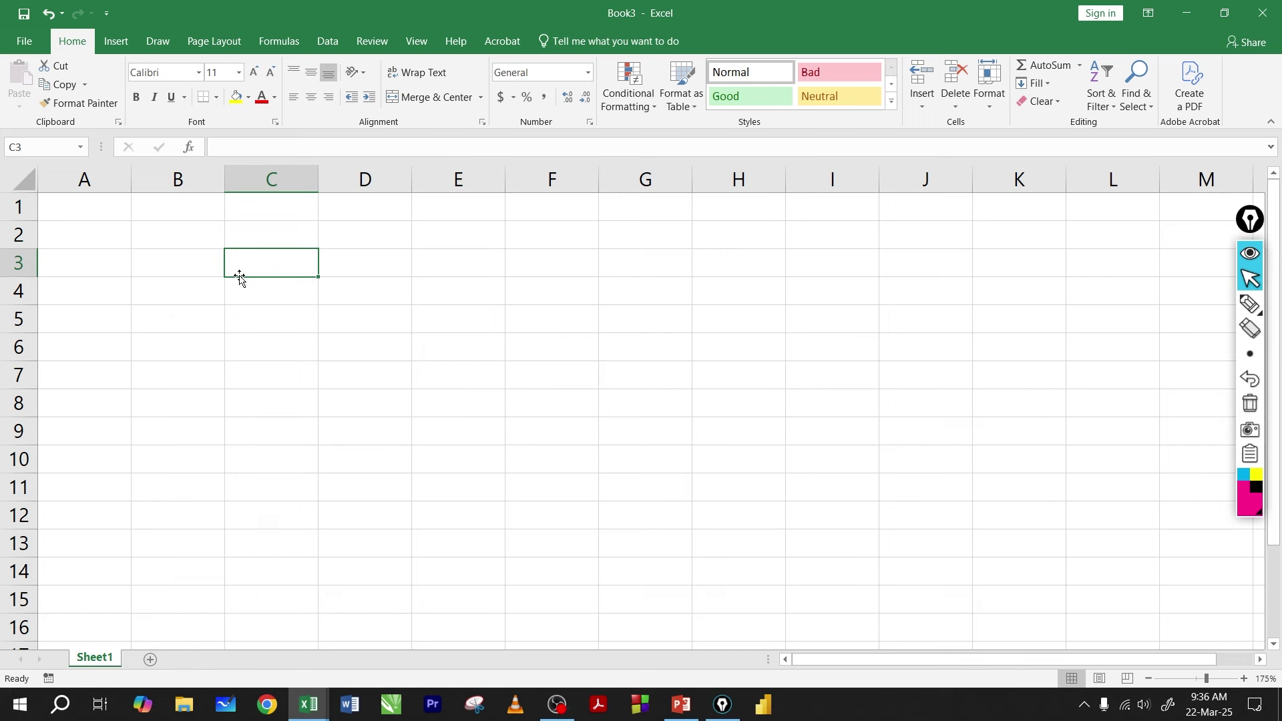
type("=4+5")
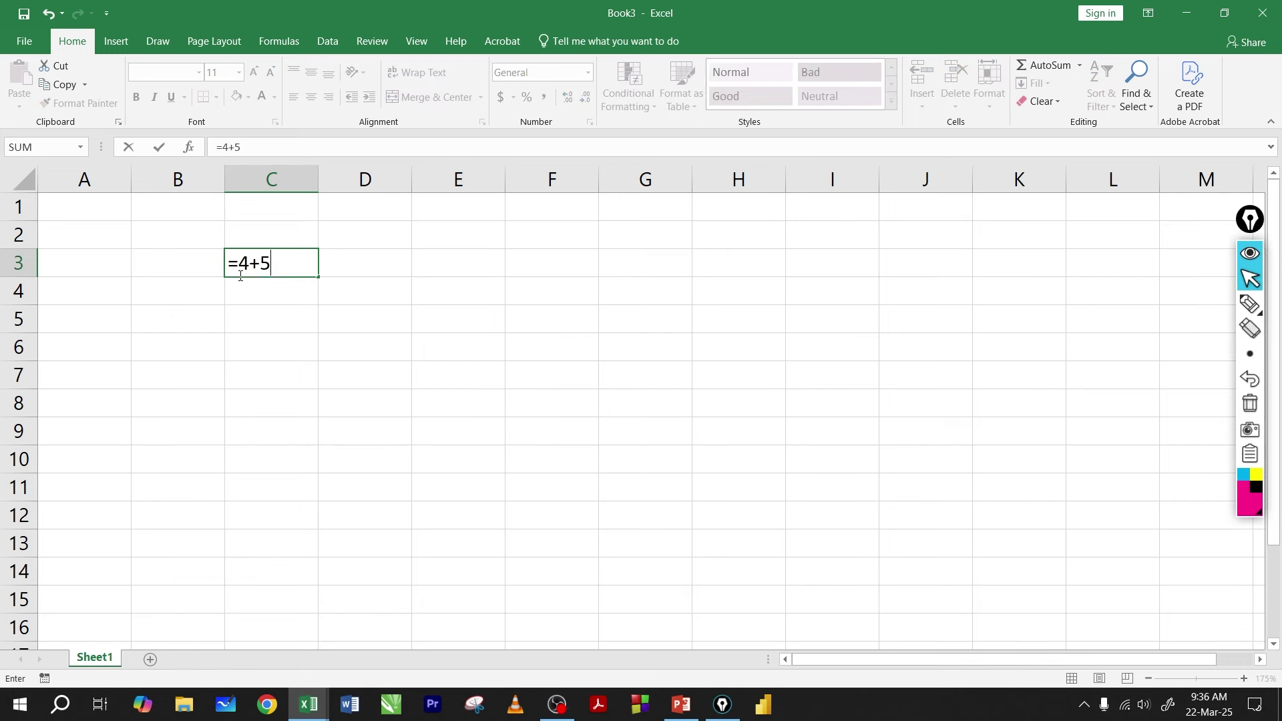
key("Return")
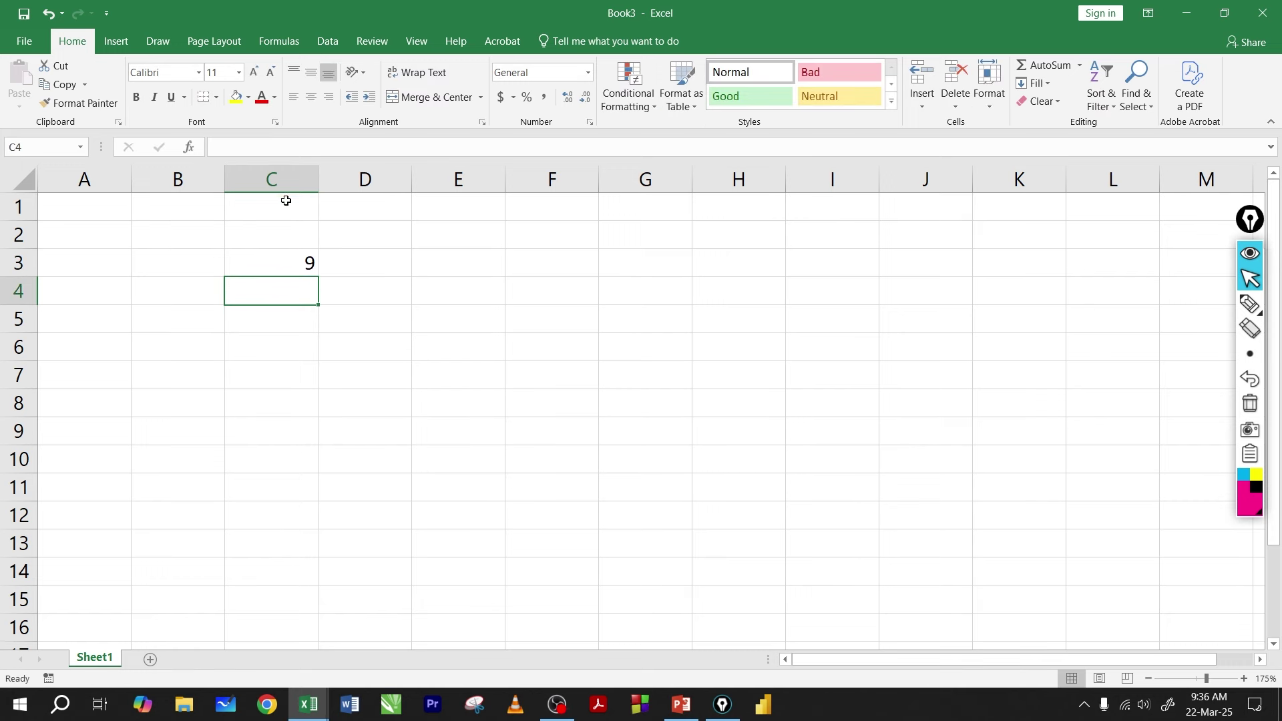
left_click(268, 269)
key("Delete")
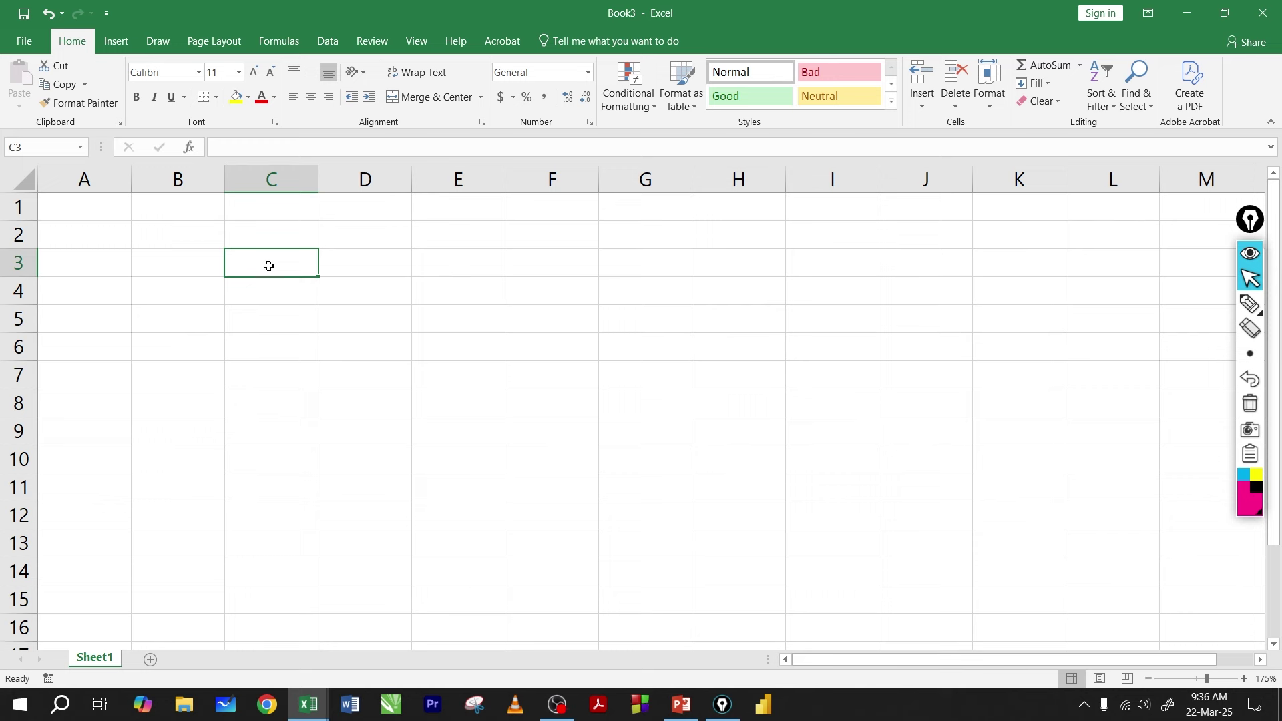
- Enter the numbers 45, 25 and 32 in cells C3 to C5
type("45")
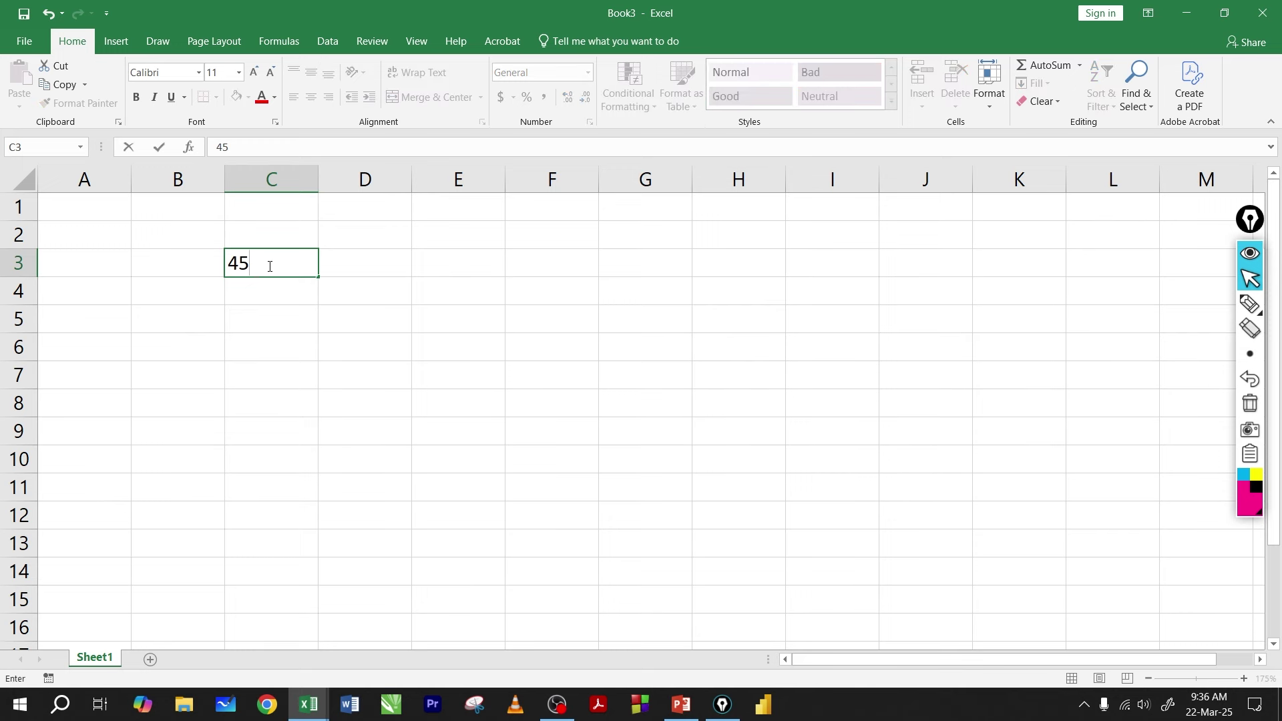
key("Return")
key("F2")
type("25")
key("Return")
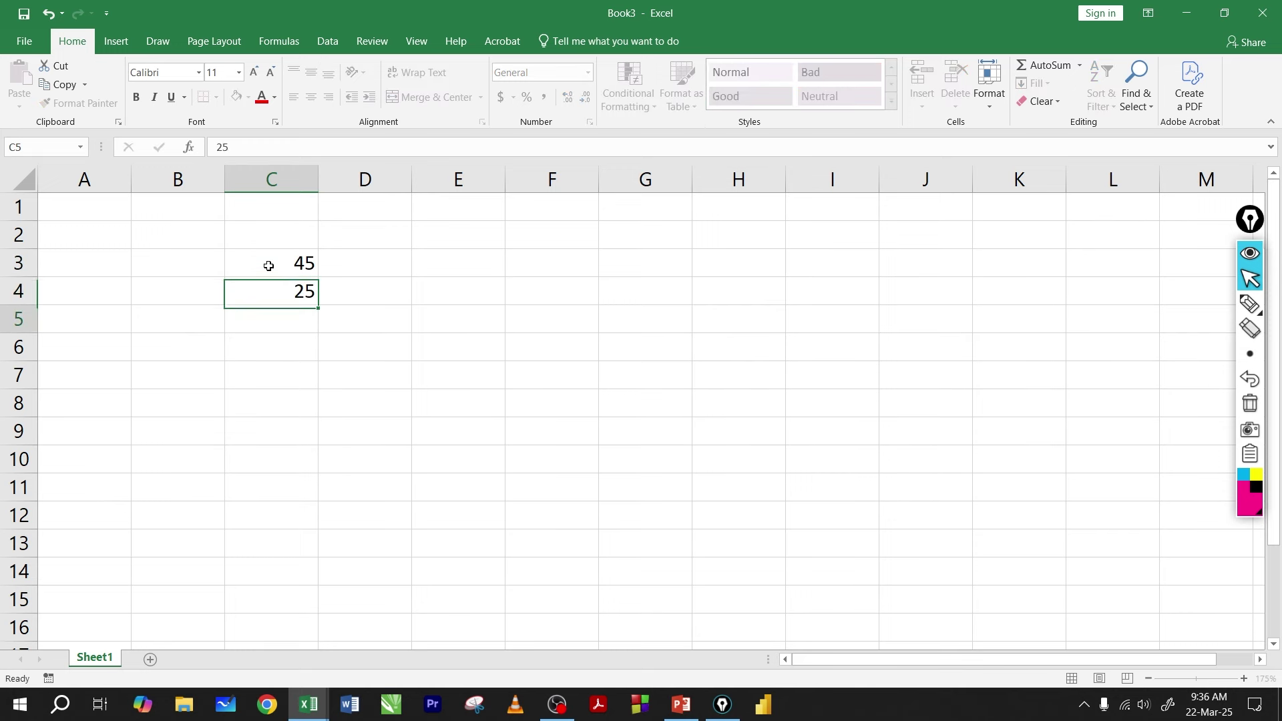
type("32")
key("Return")
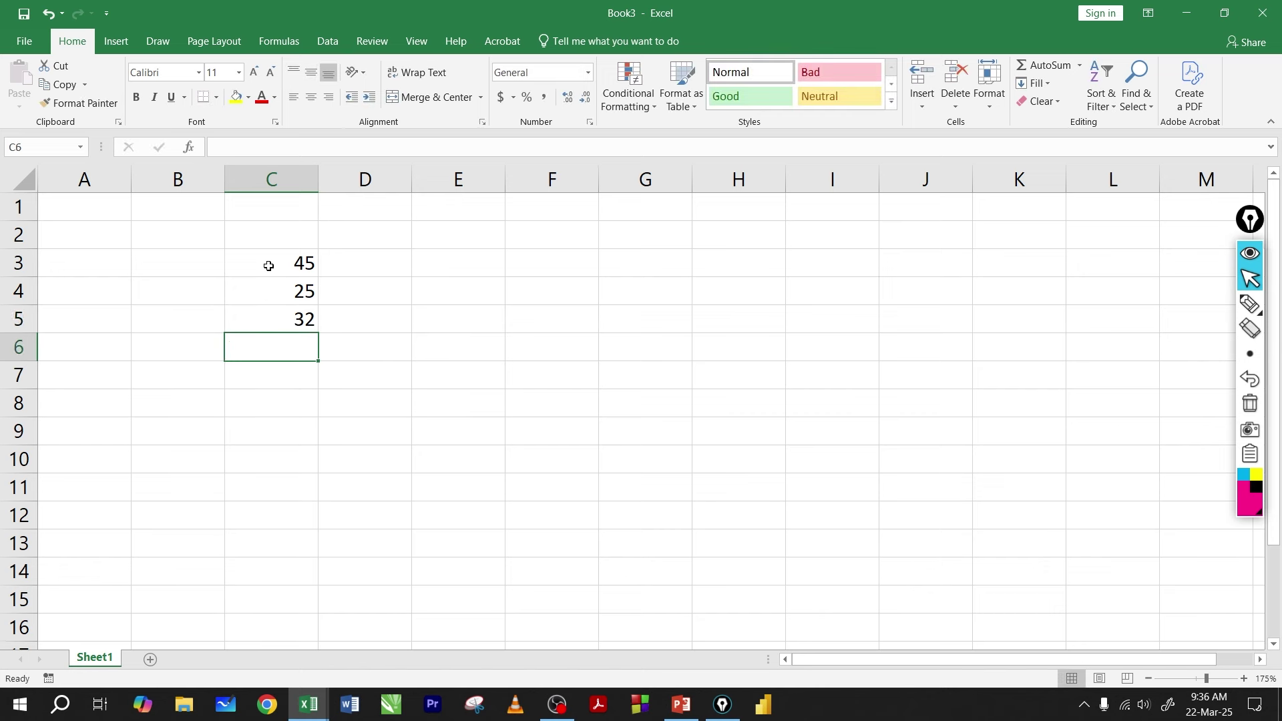
- Enter the numbers 2, 5 and 6 in cells D3 to D5
key("Right")
key("Up")
key("Up")
key("Up")
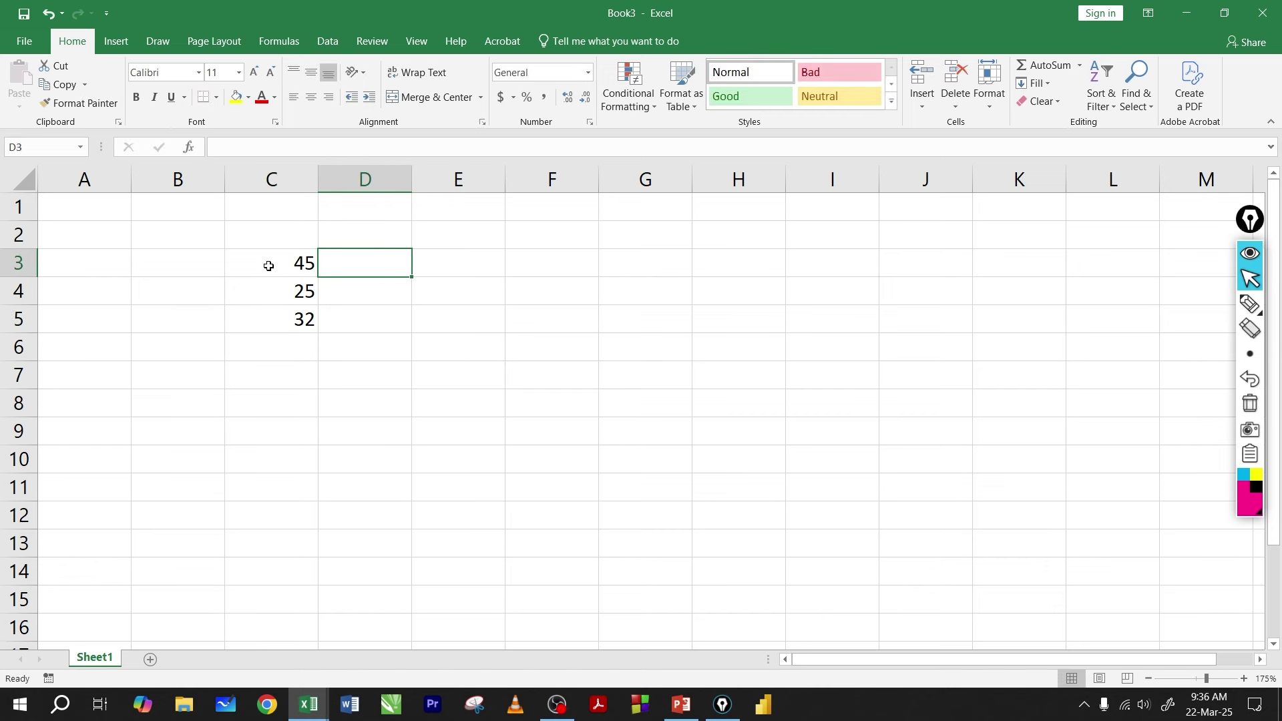
type("2")
key("Return")
type("5")
key("Return")
type("6")
key("Return")
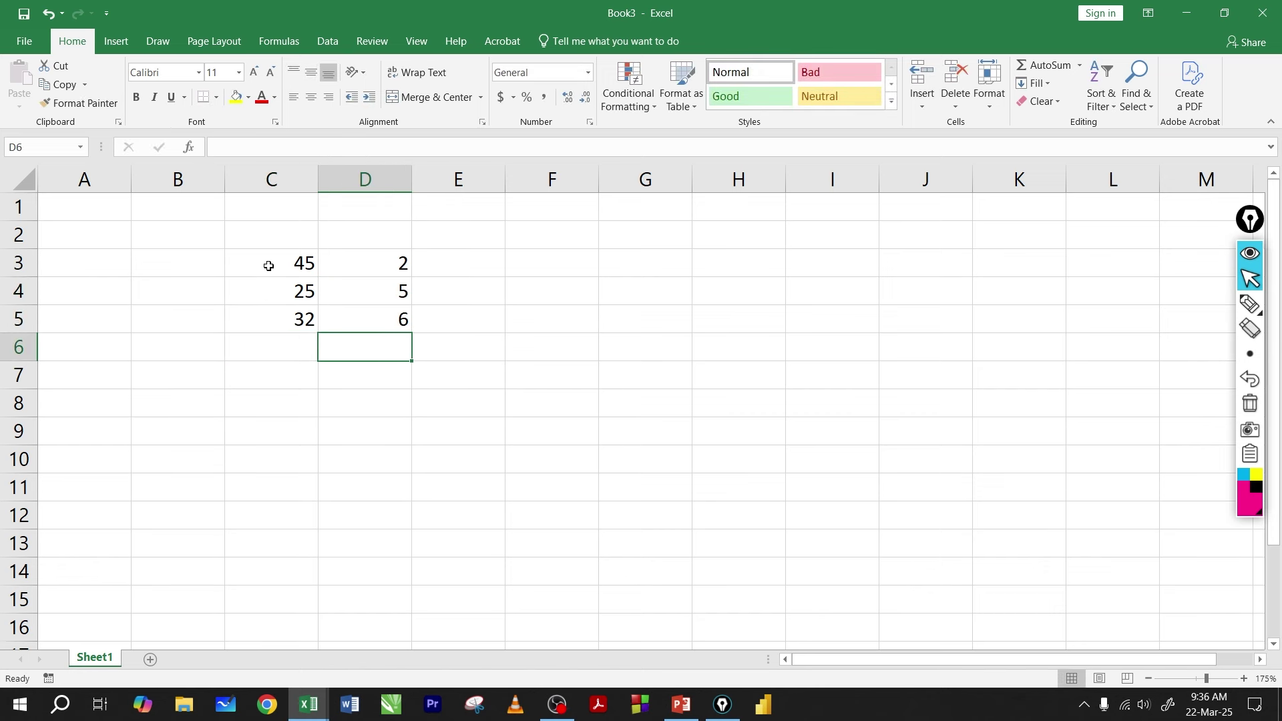
- Multiply the first row's two numbers with the formula =C3*D3 in cell E3
key("Right")
key("Up")
key("Up")
key("Up")
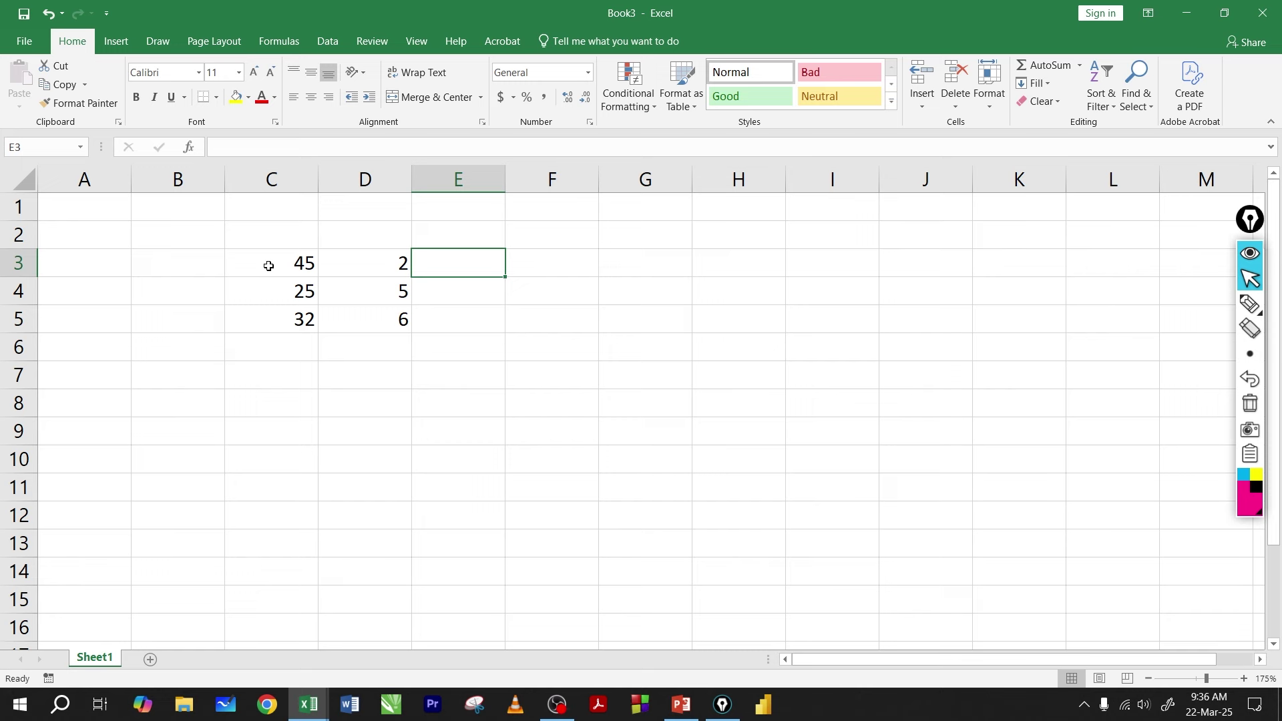
left_click_drag(298, 260, 458, 254)
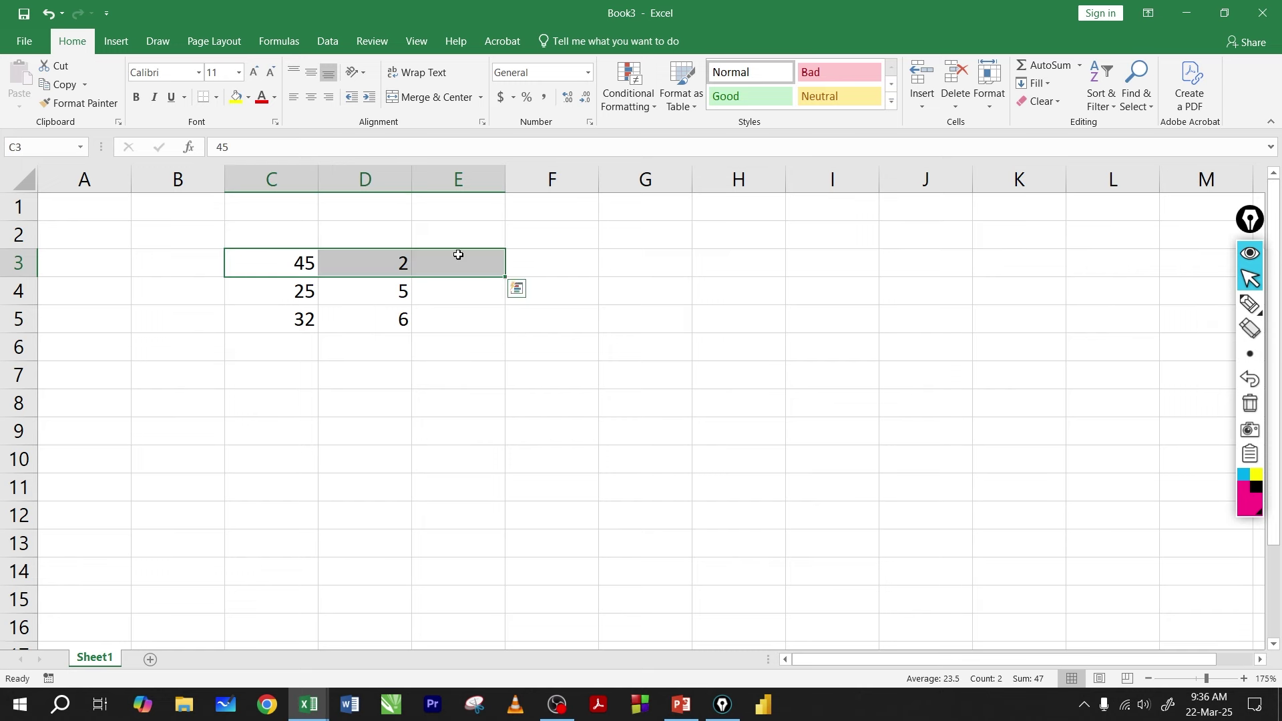
left_click(458, 254)
type("=")
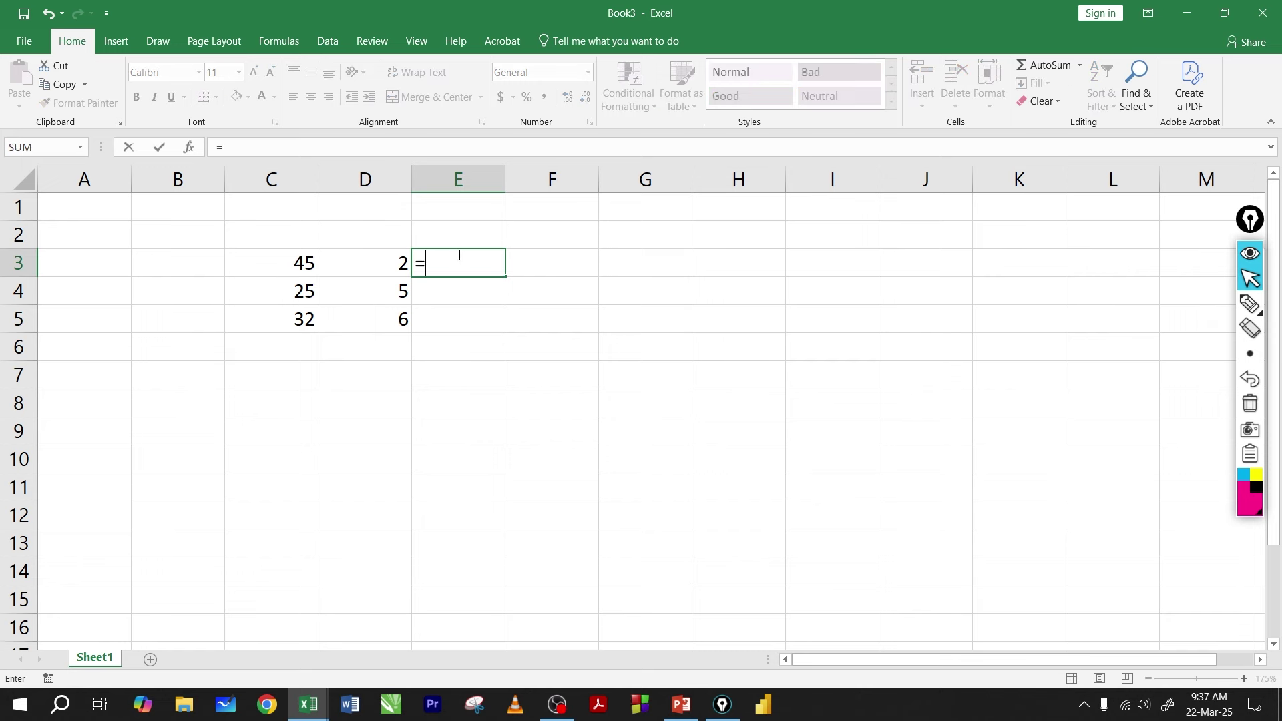
left_click(292, 258)
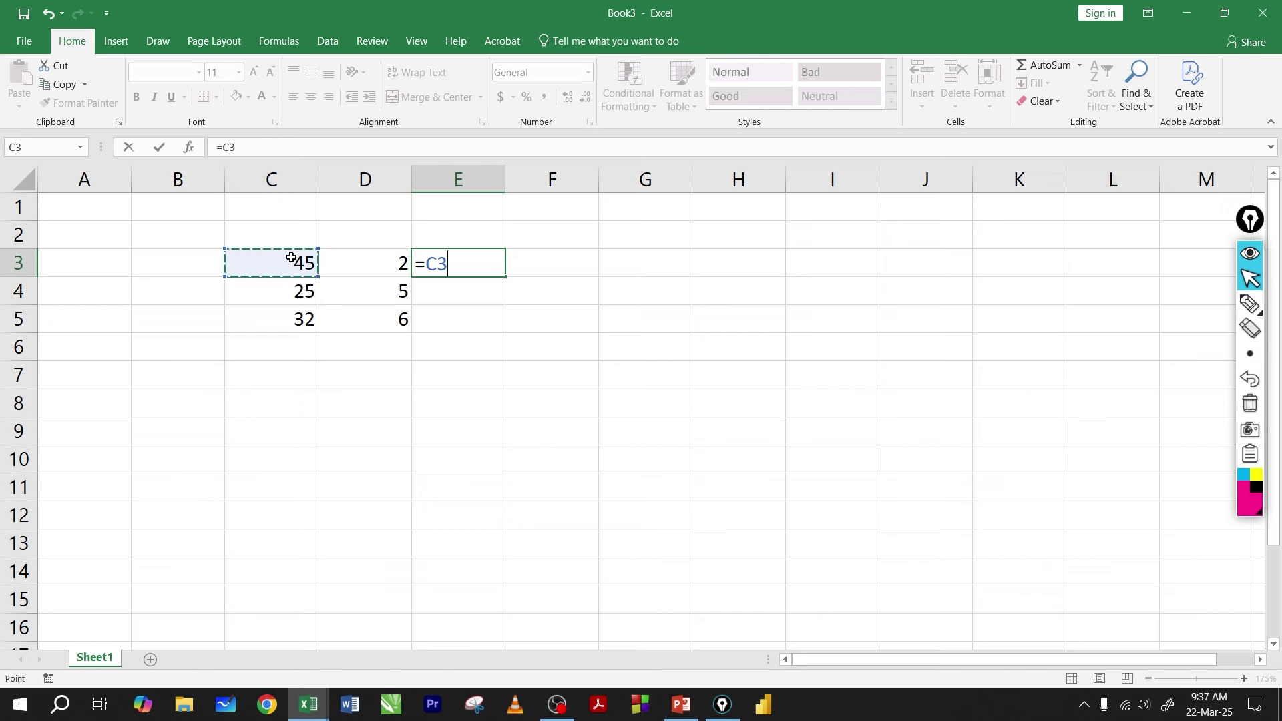
type("*")
left_click(368, 274)
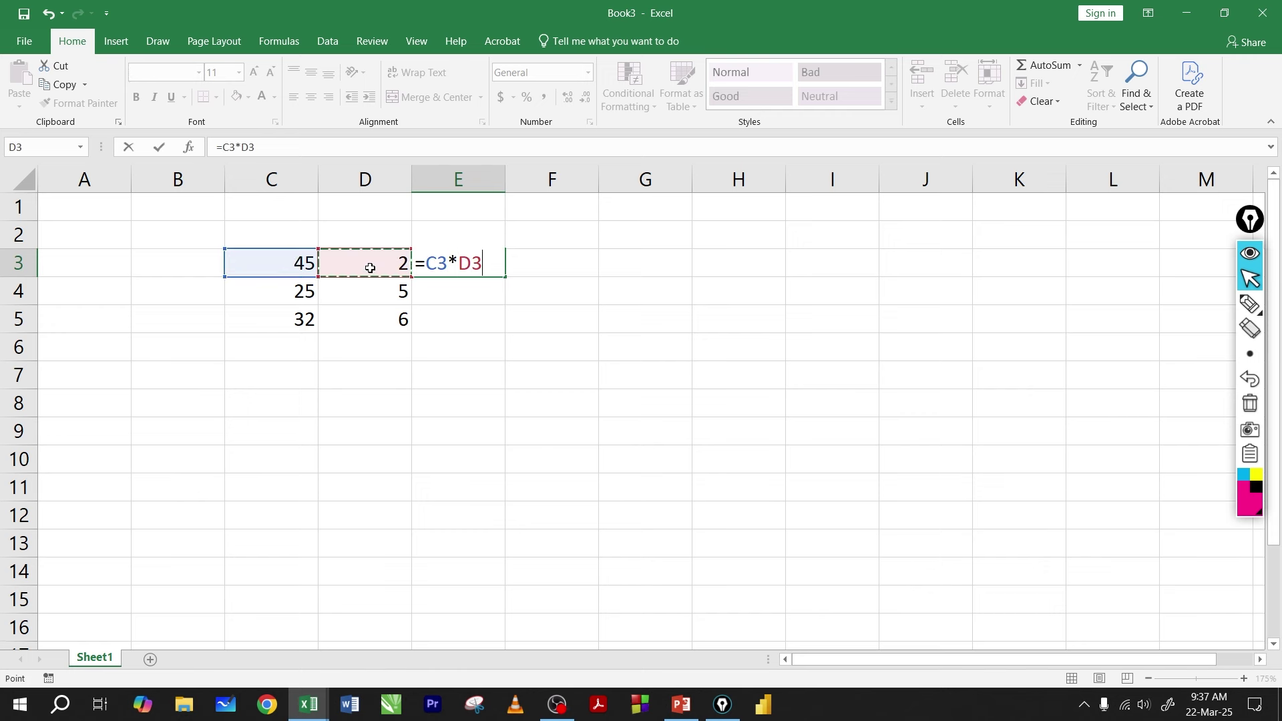
key("Return")
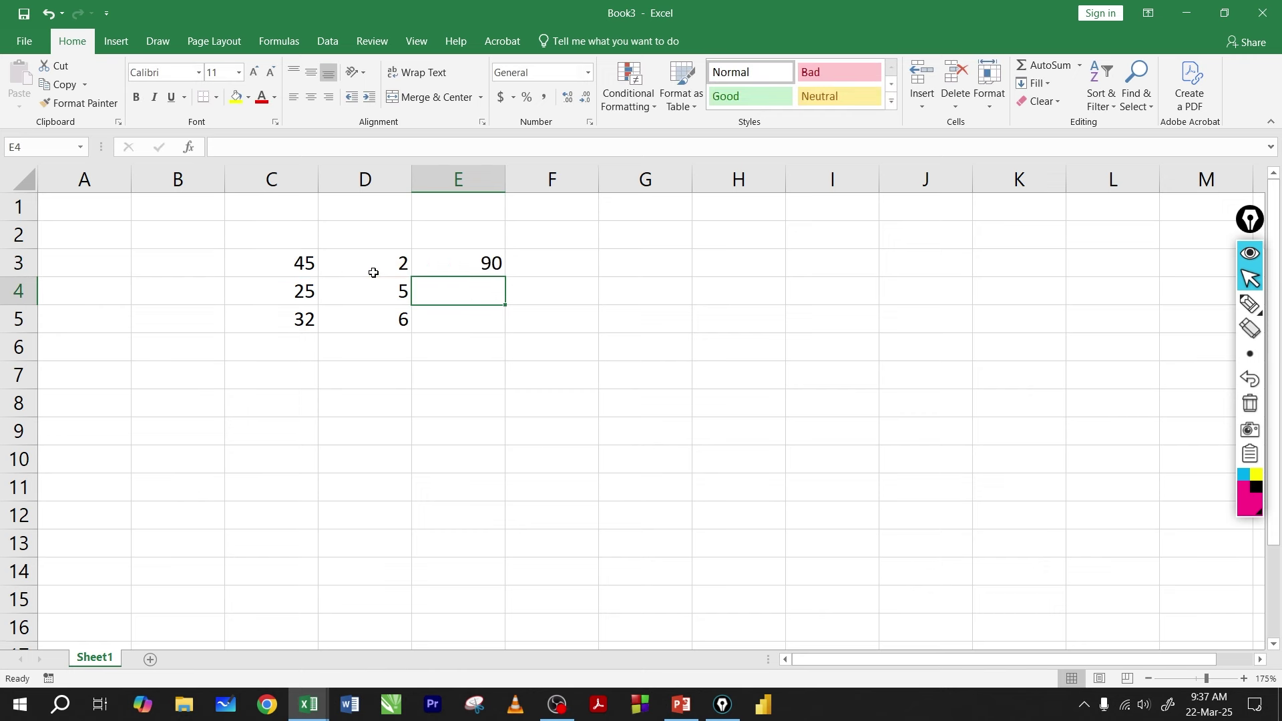
- Fill the multiplication formula from E3 down to E5 and check the copied formulas
left_click(436, 263)
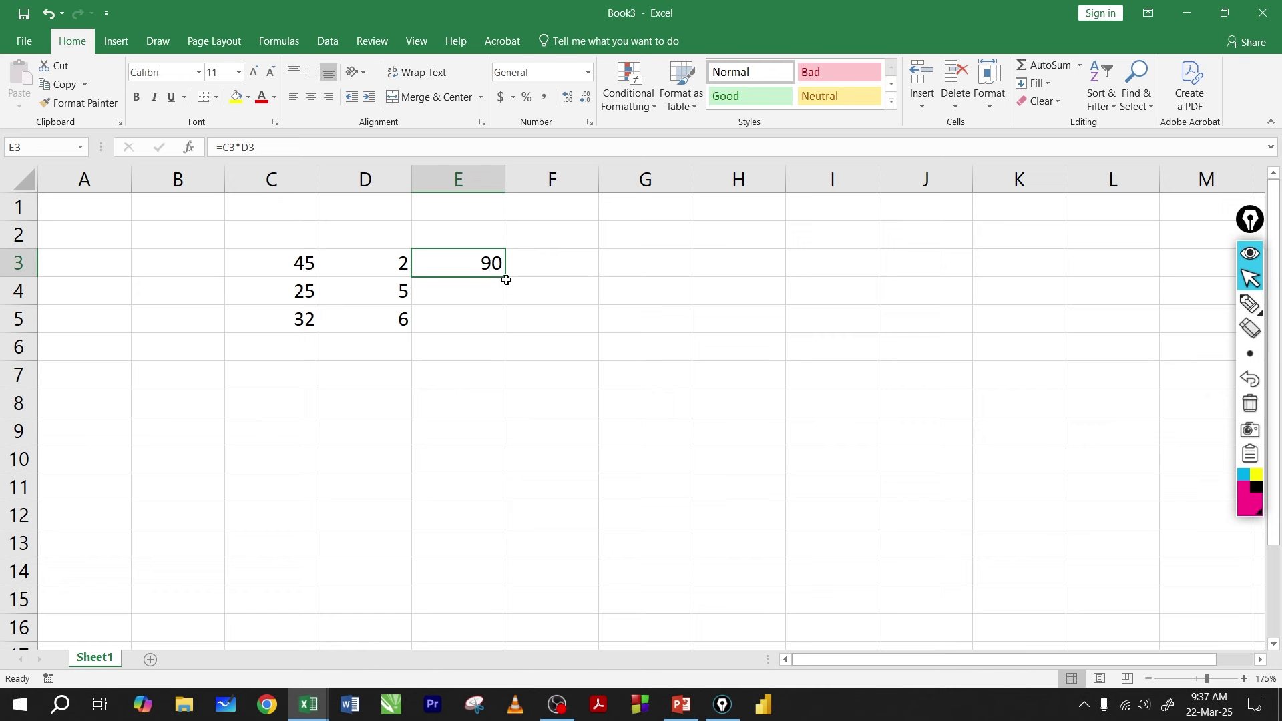
left_click_drag(506, 281, 506, 333)
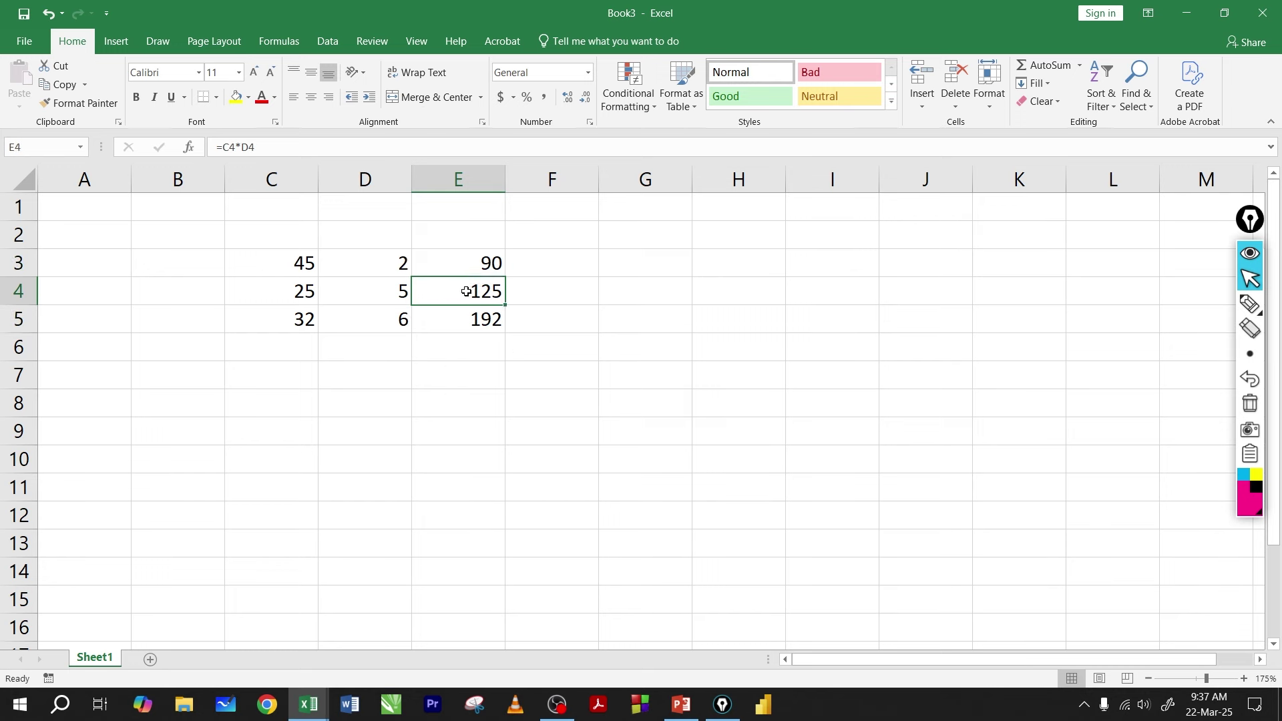
double_click(465, 296)
key("Return")
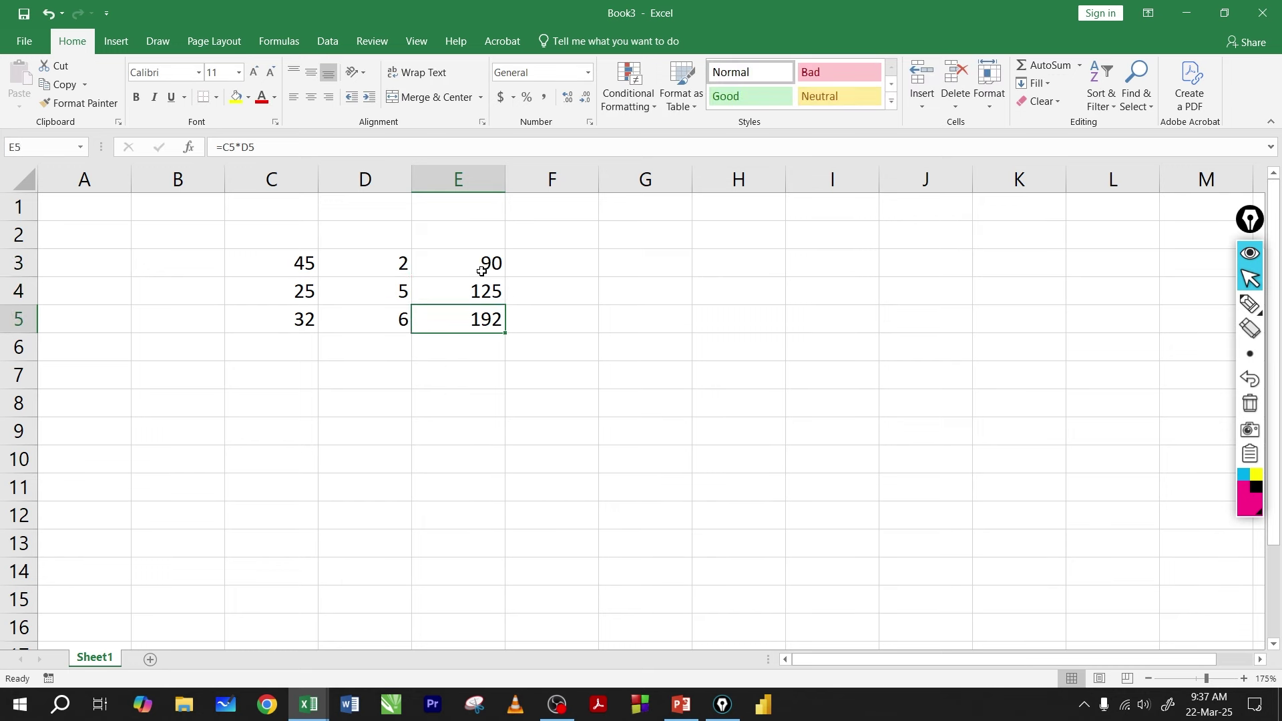
left_click(478, 262)
mouse_move(506, 279)
left_mouse_down()
mouse_move(521, 212)
mouse_move(520, 274)
mouse_move(487, 273)
left_mouse_up()
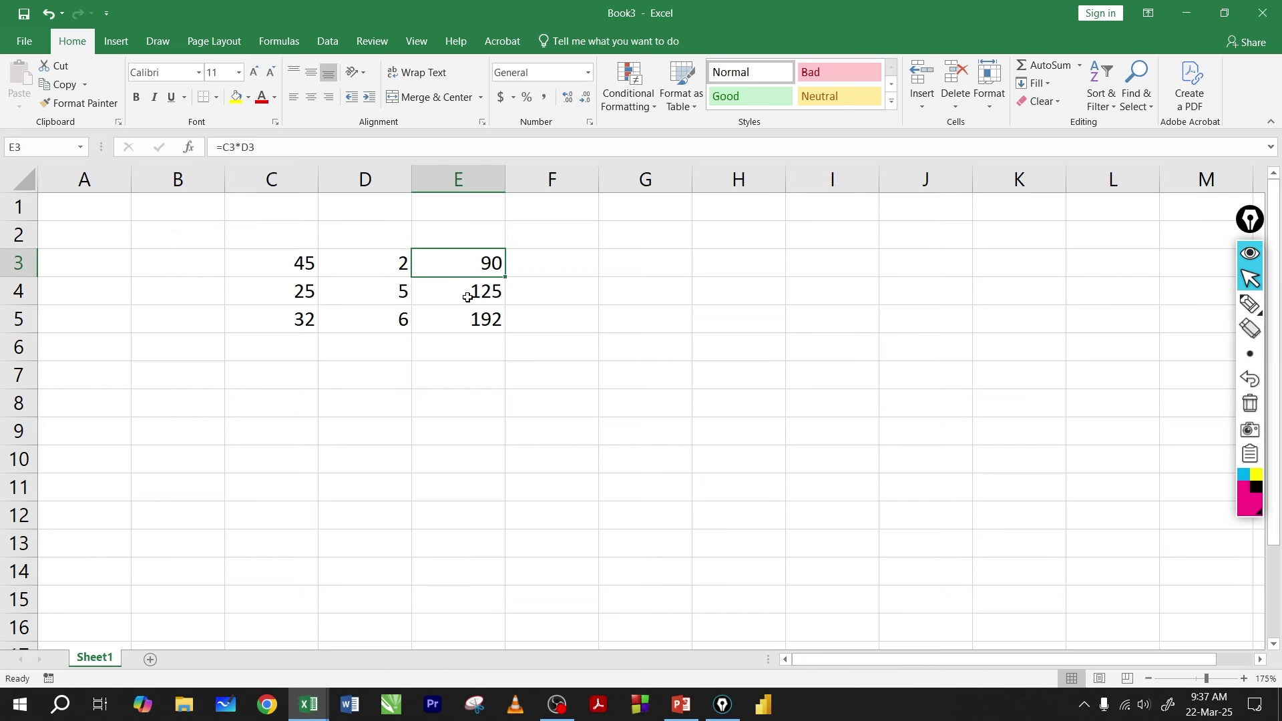
- Clear all the numbers and formulas in the range C3:E5
left_click(294, 276)
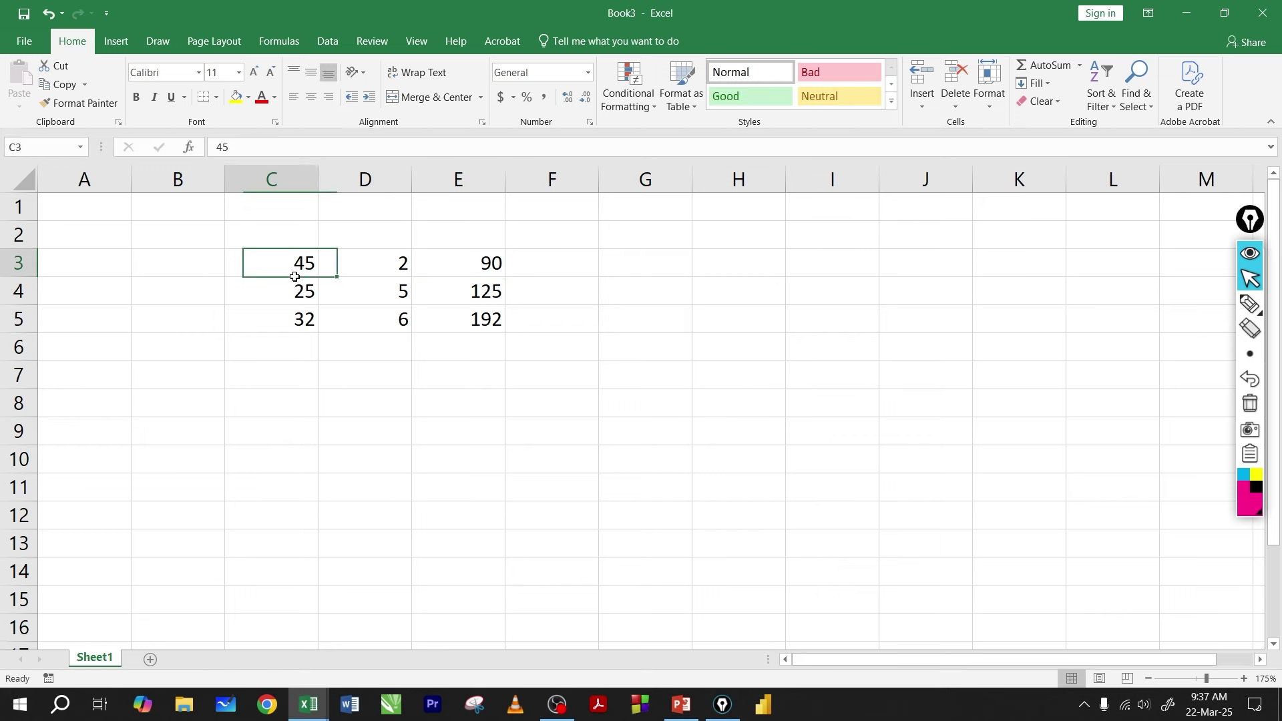
left_click_drag(294, 277, 452, 334)
key("Delete")
- Fill the text "jk" from cell B2 down to B8, and clear the filled range
left_click(199, 251)
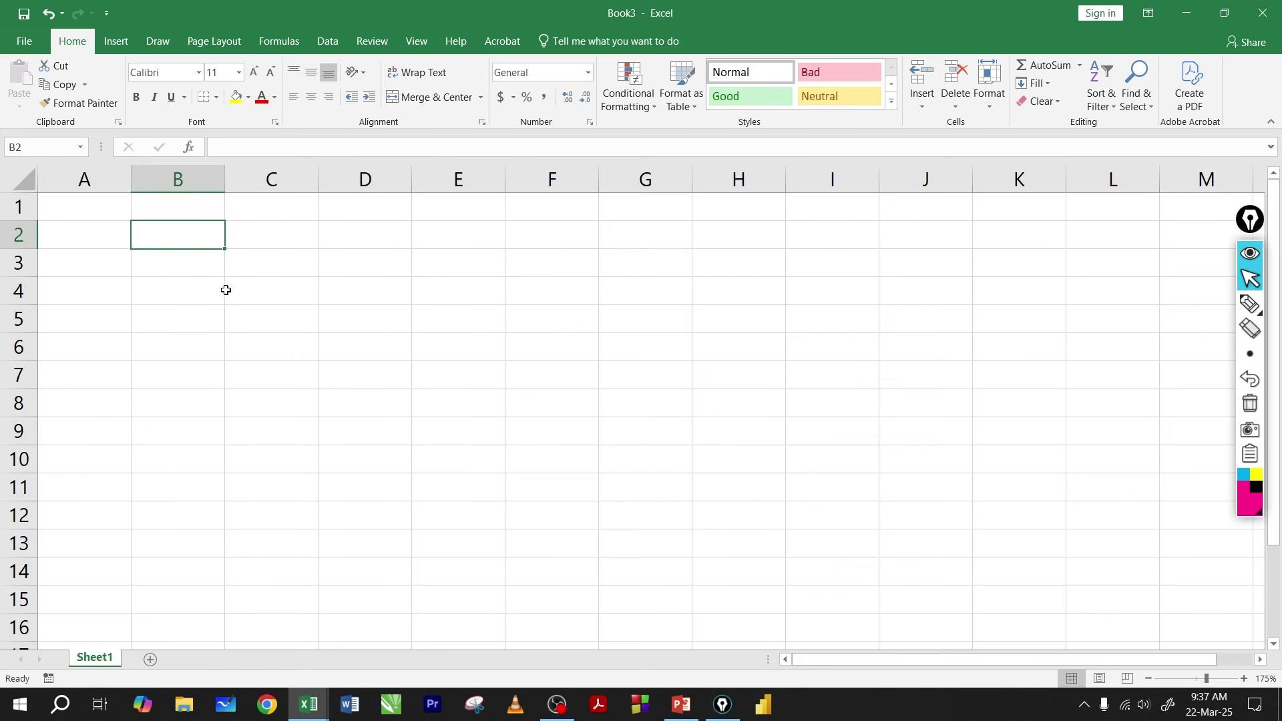
type("jk")
key("Return")
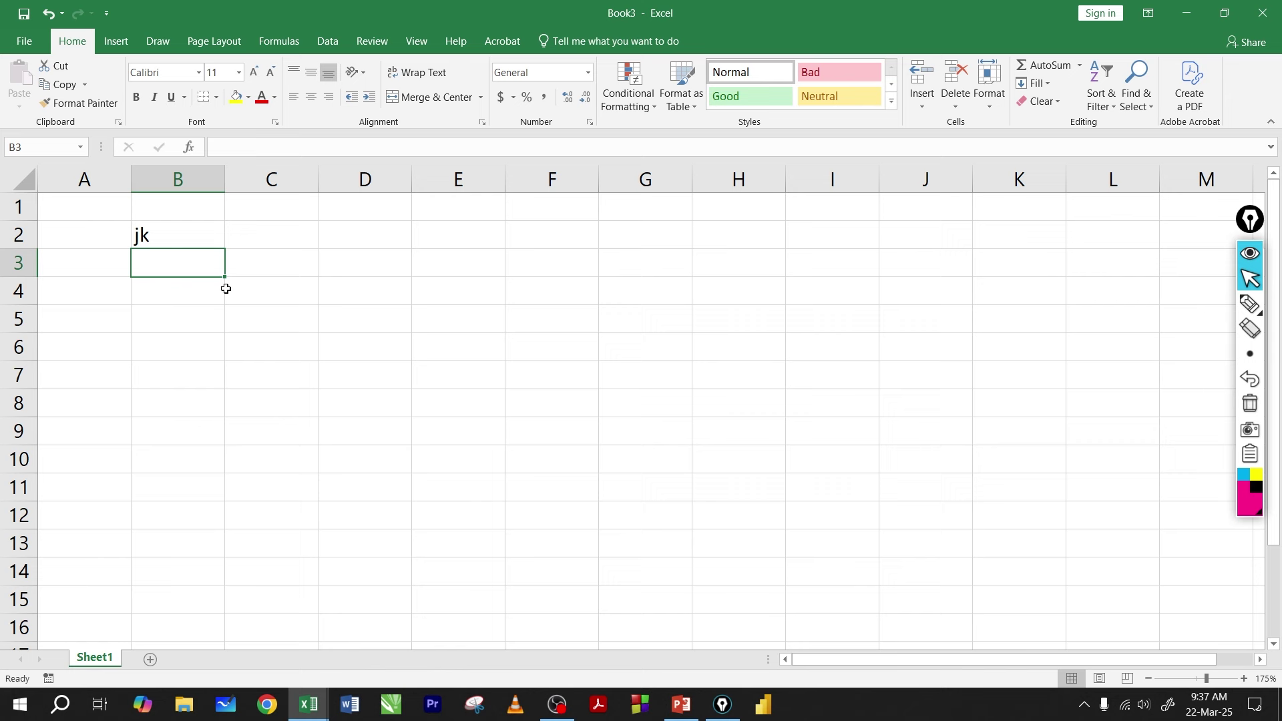
left_click(190, 233)
left_click_drag(224, 248, 212, 429)
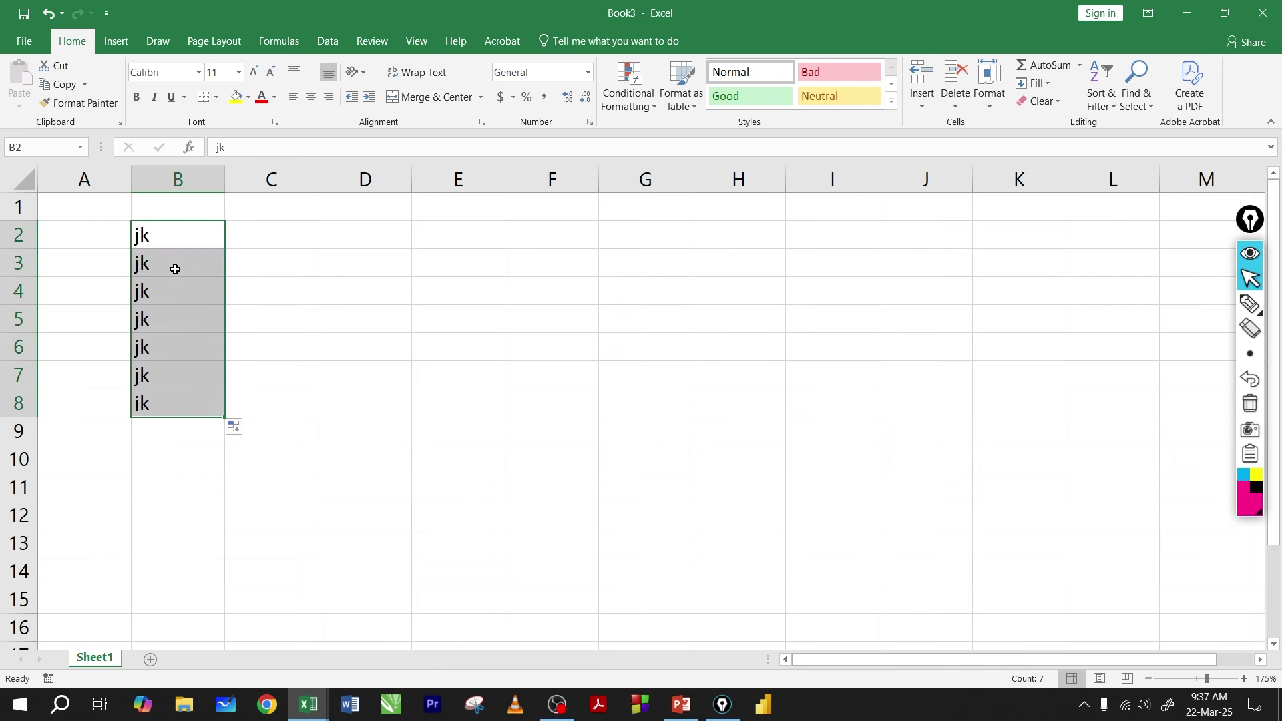
key("Delete")
left_click(237, 246)
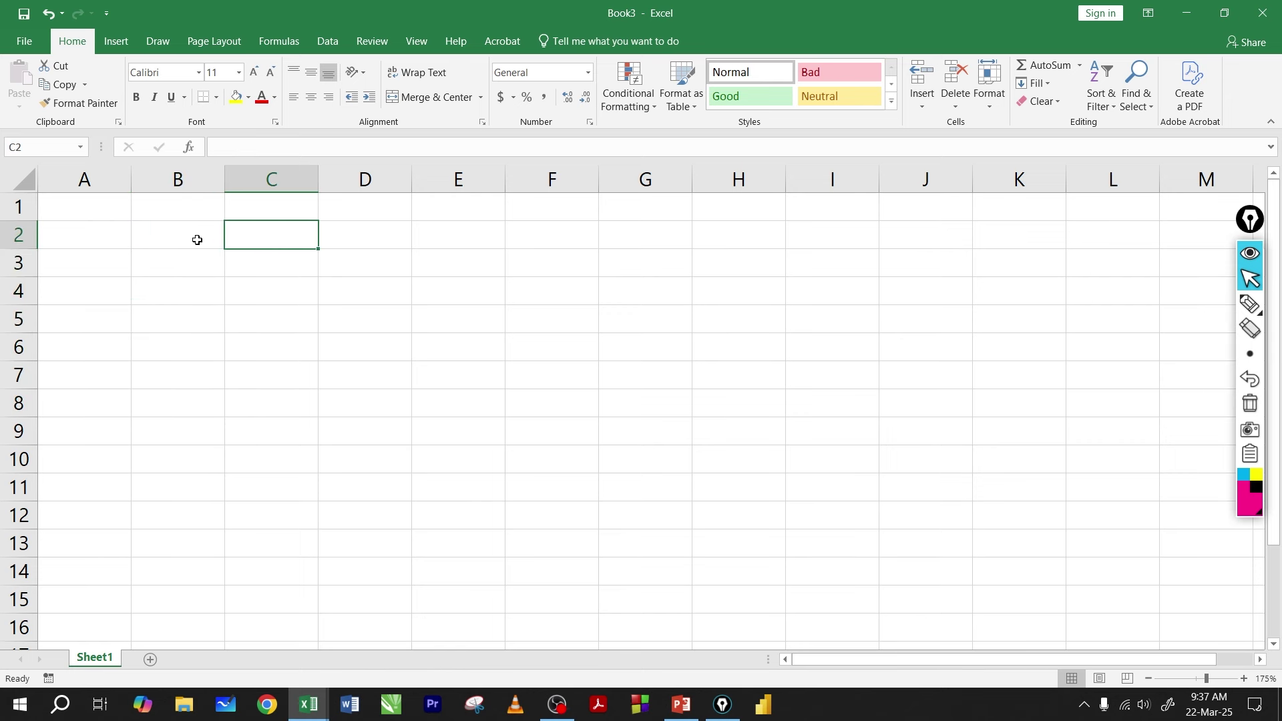
- Enter the letters "a" in cell B2 and "b" in cell B3
left_click(197, 240)
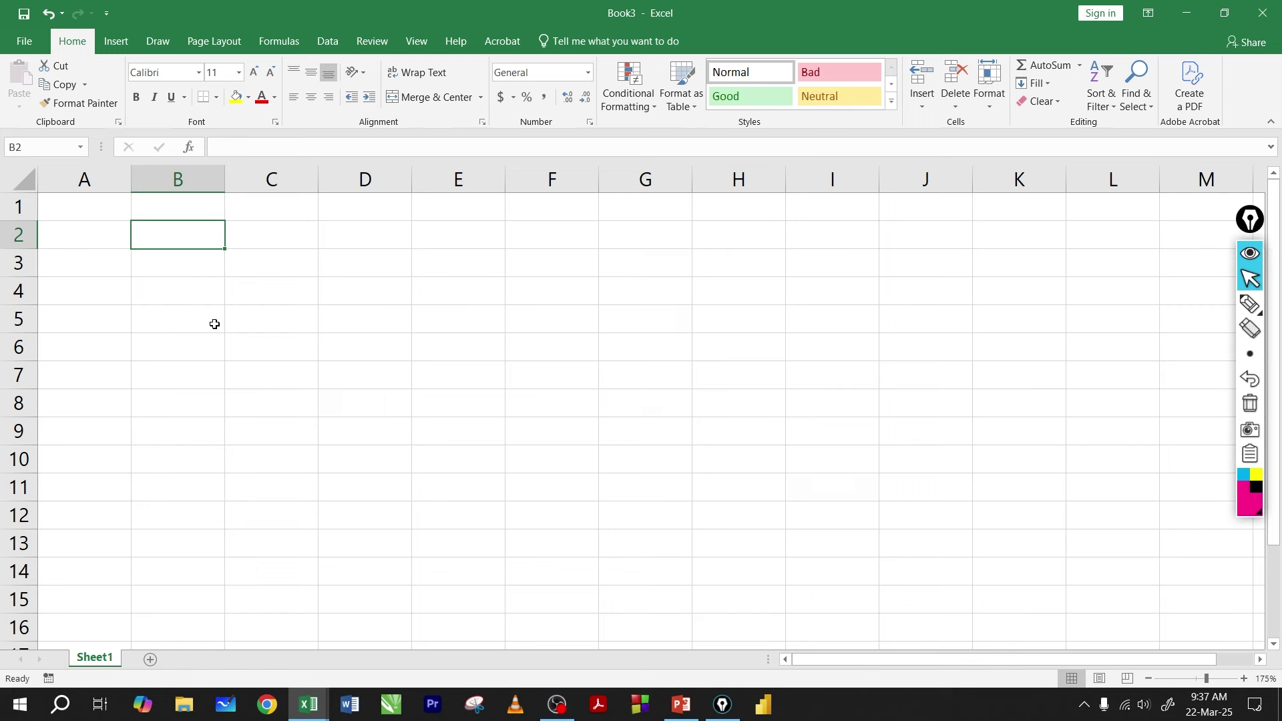
type("a")
key("Return")
type("b")
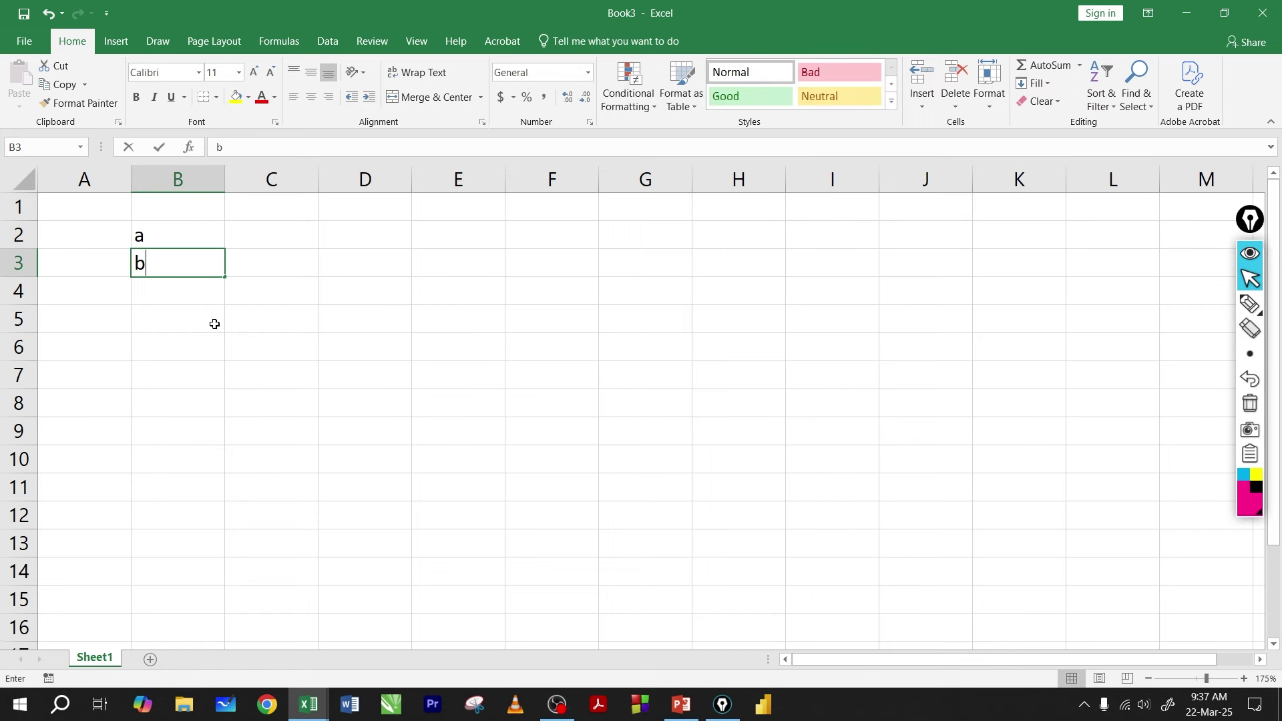
key("Return")
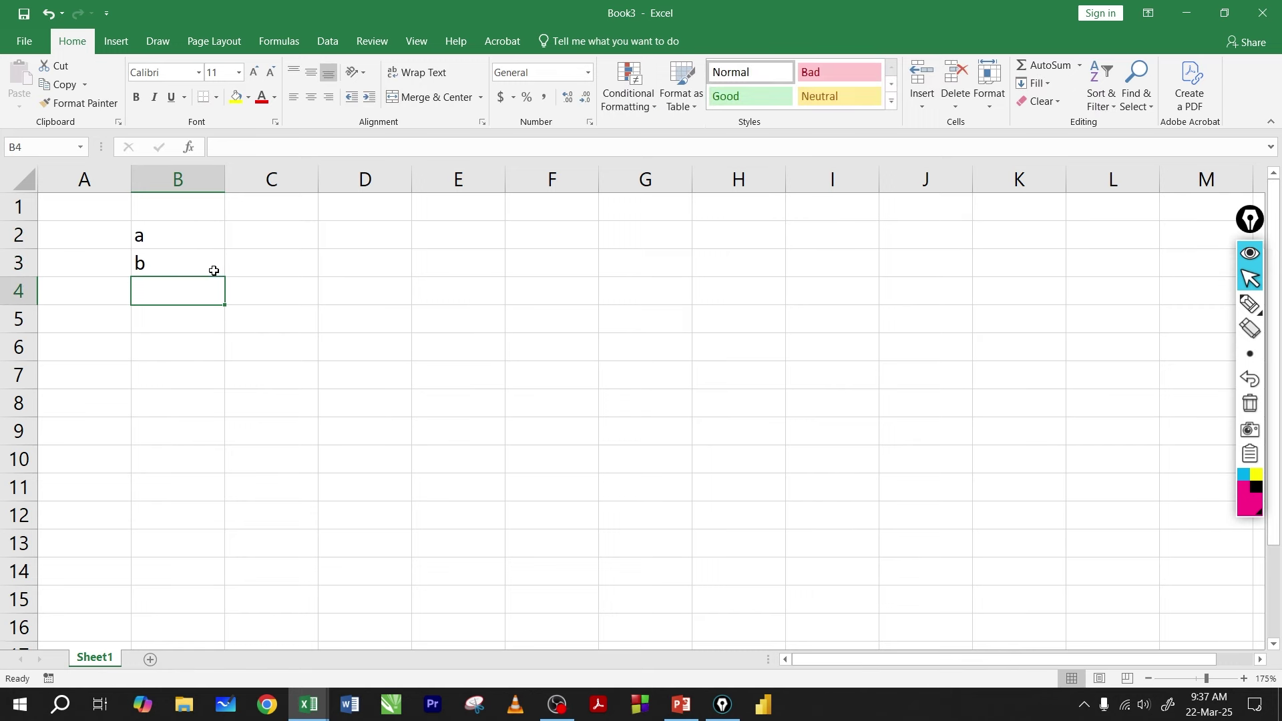
left_click_drag(203, 239, 201, 262)
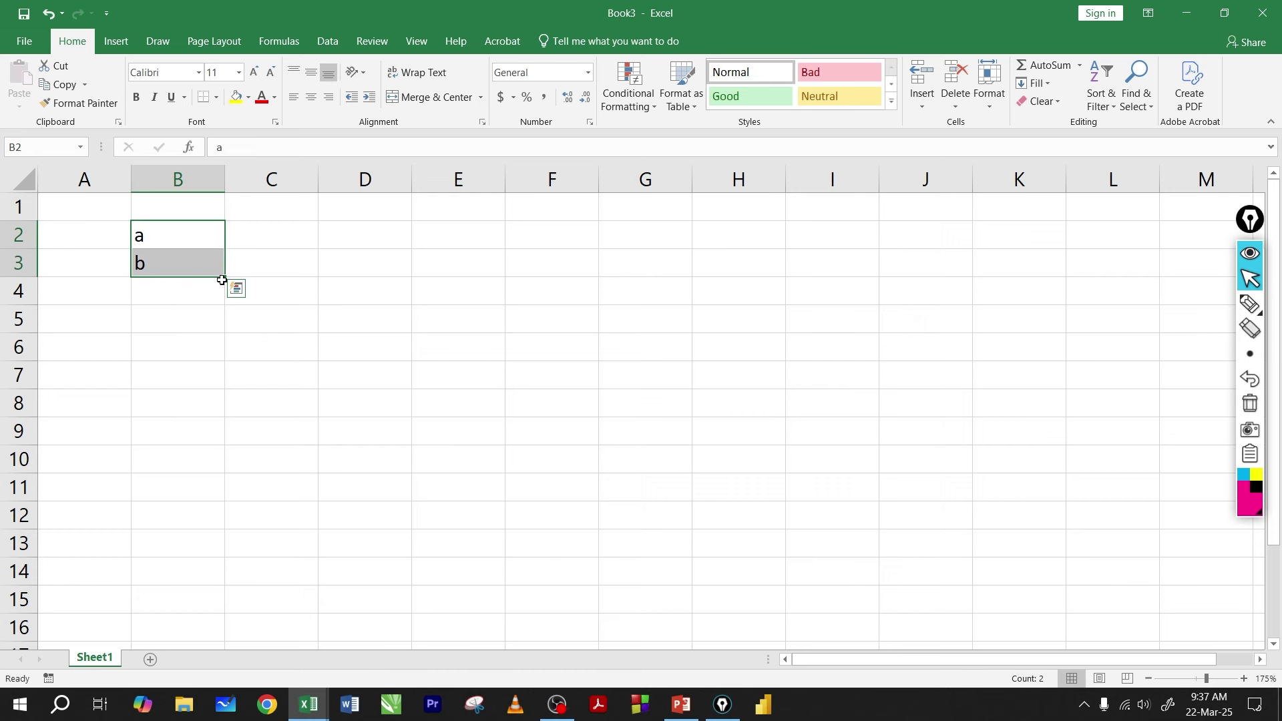
left_click(260, 245)
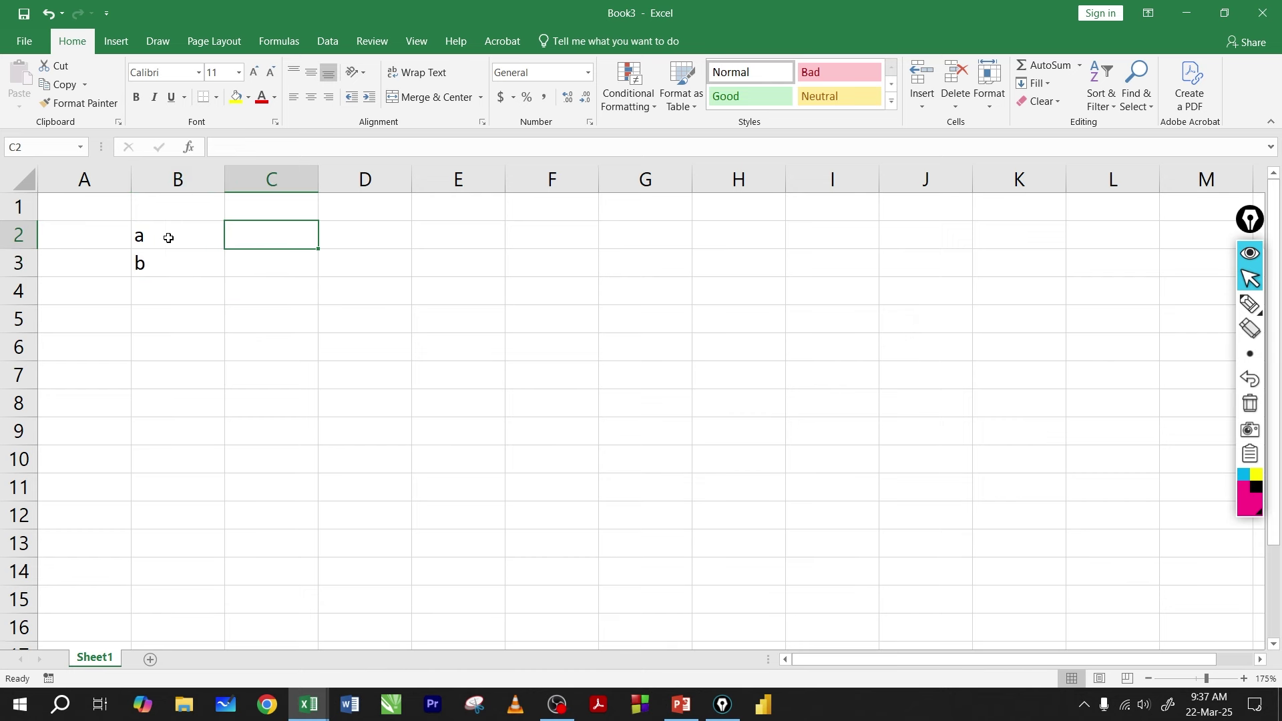
- Fill the alternating letters "a" and "b" from B2:B3 down to B10
left_click_drag(167, 238, 215, 454)
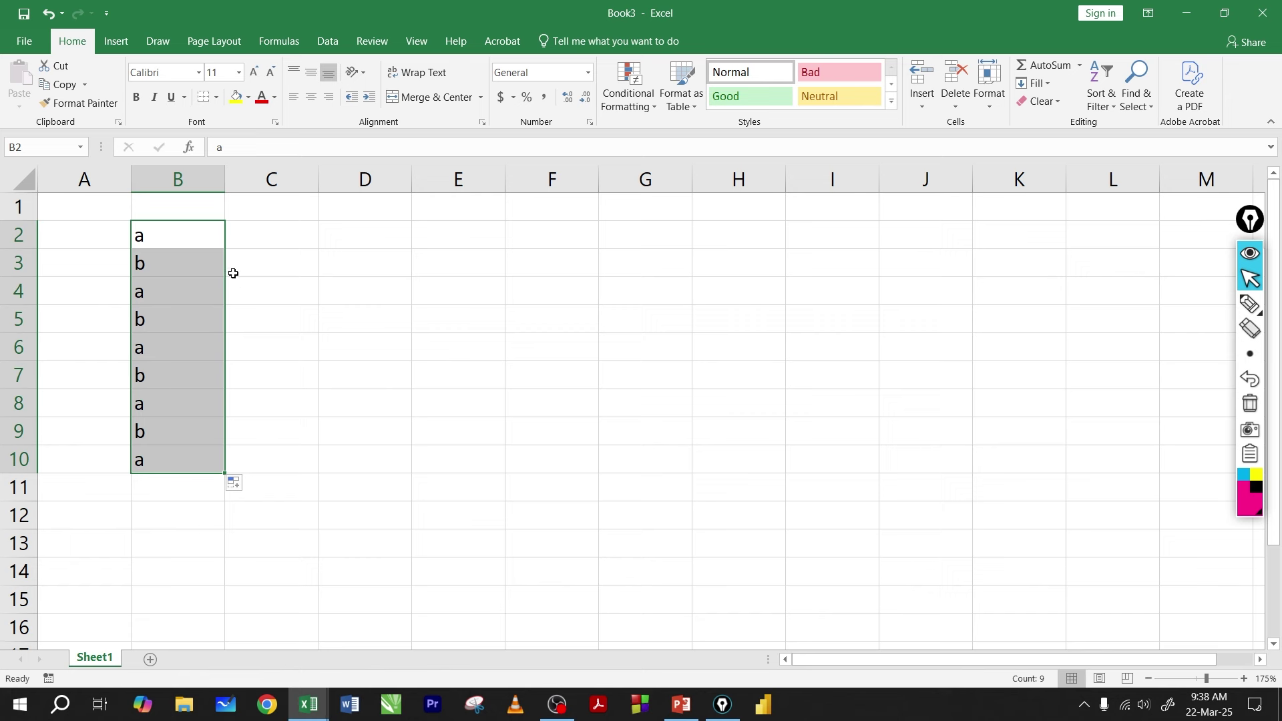
- Enter the letter "a" in E2 and fill it down to E9, and clear the filled range
left_click(431, 245)
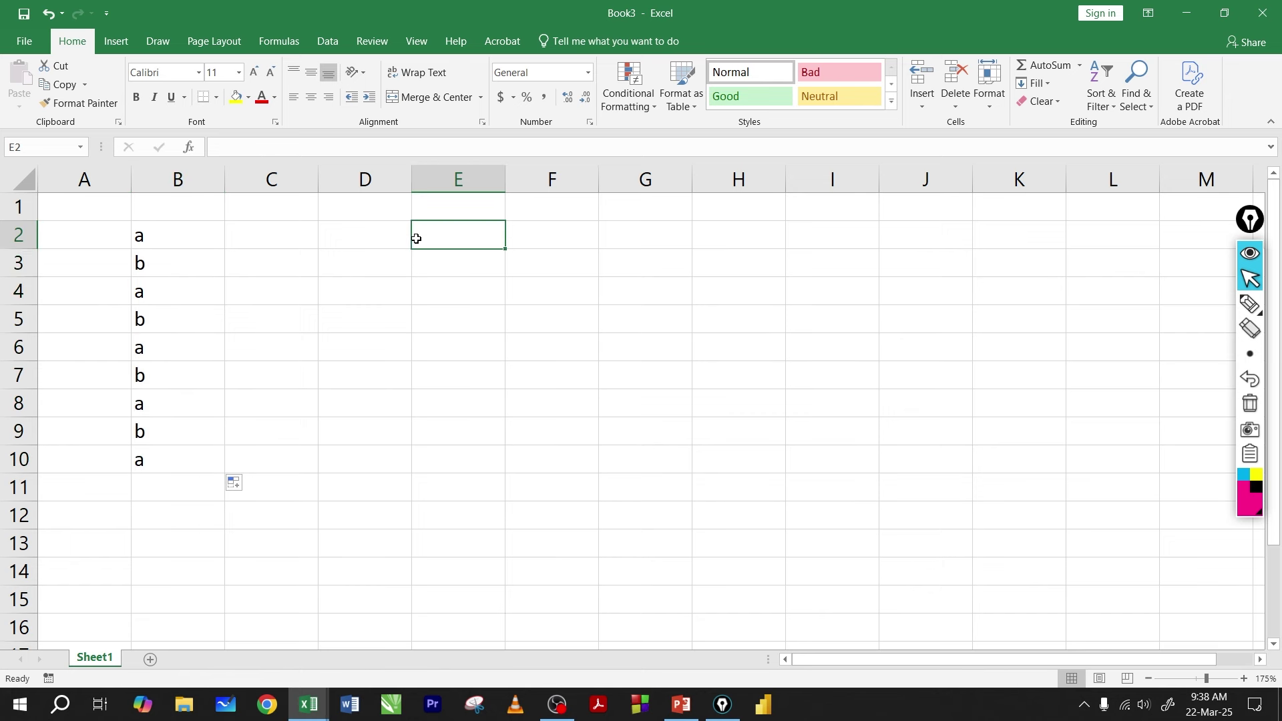
type("a")
left_click(408, 285)
left_click(446, 241)
left_click_drag(505, 249, 500, 456)
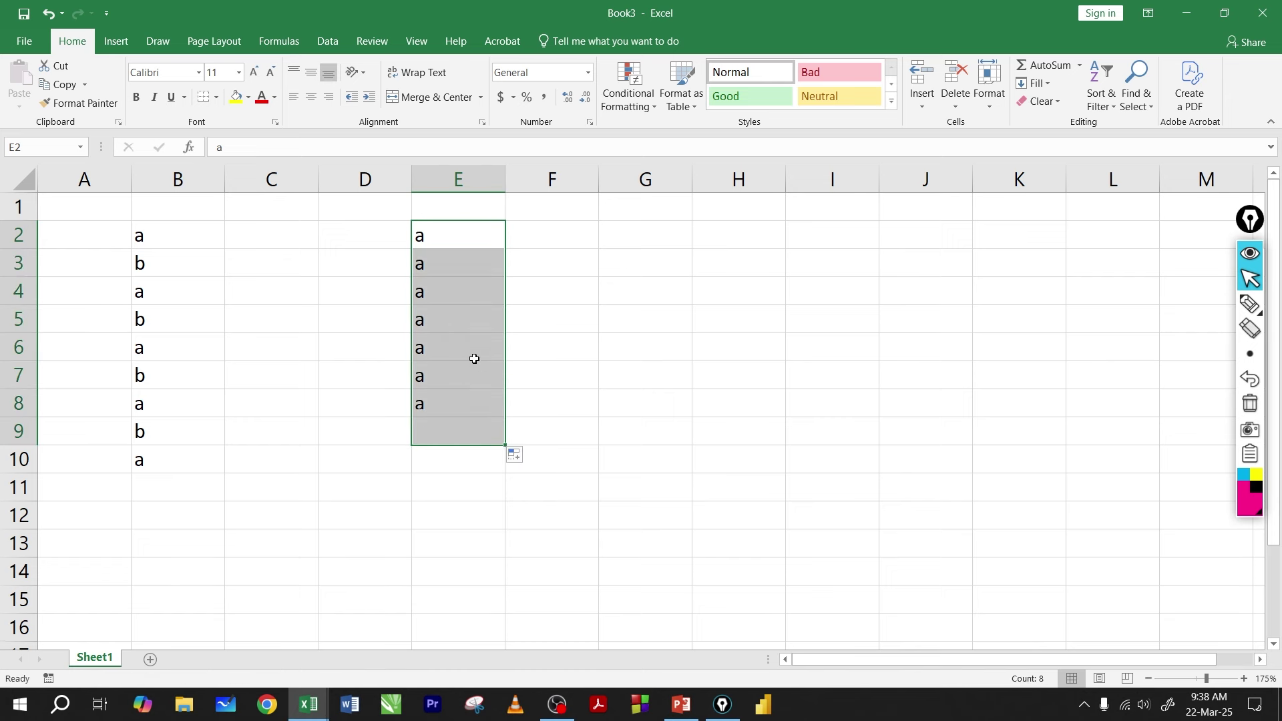
key("Delete")
- Fill the alternating letters "a" and "h" from E2:E3 down to E9, and clear all the letters in columns B and E
left_click(444, 239)
type("a")
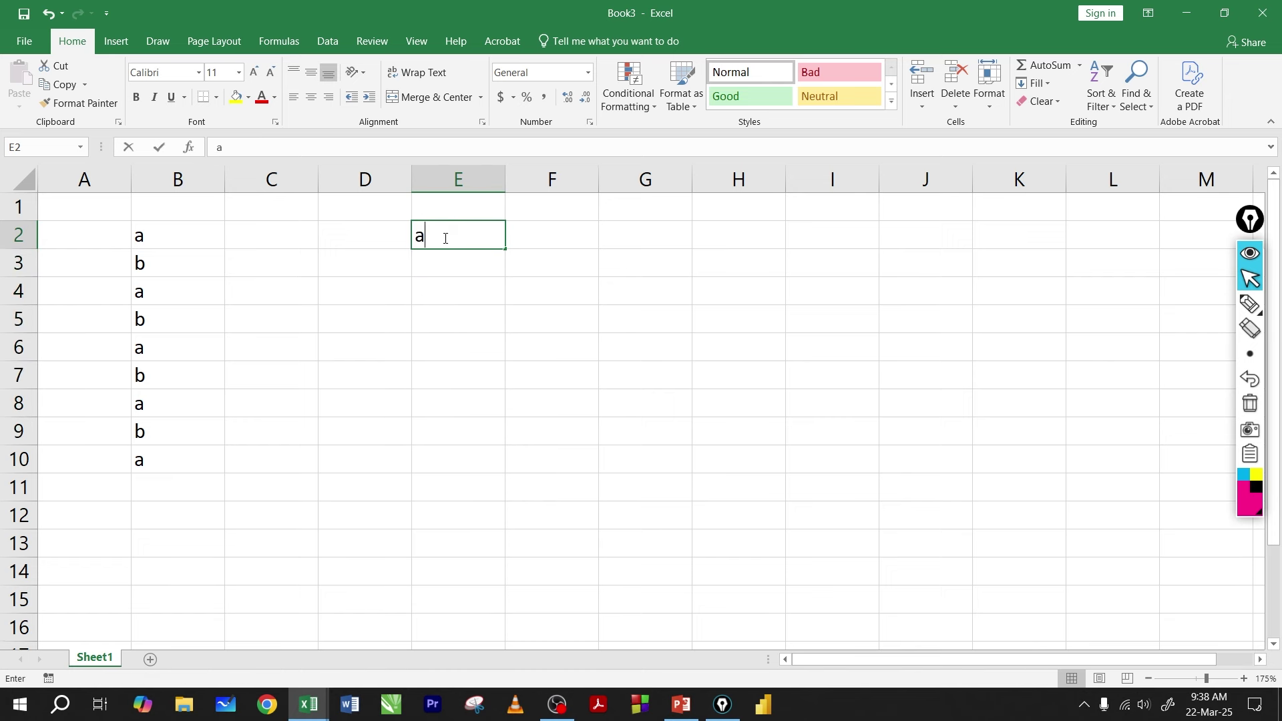
key("Return")
type("h")
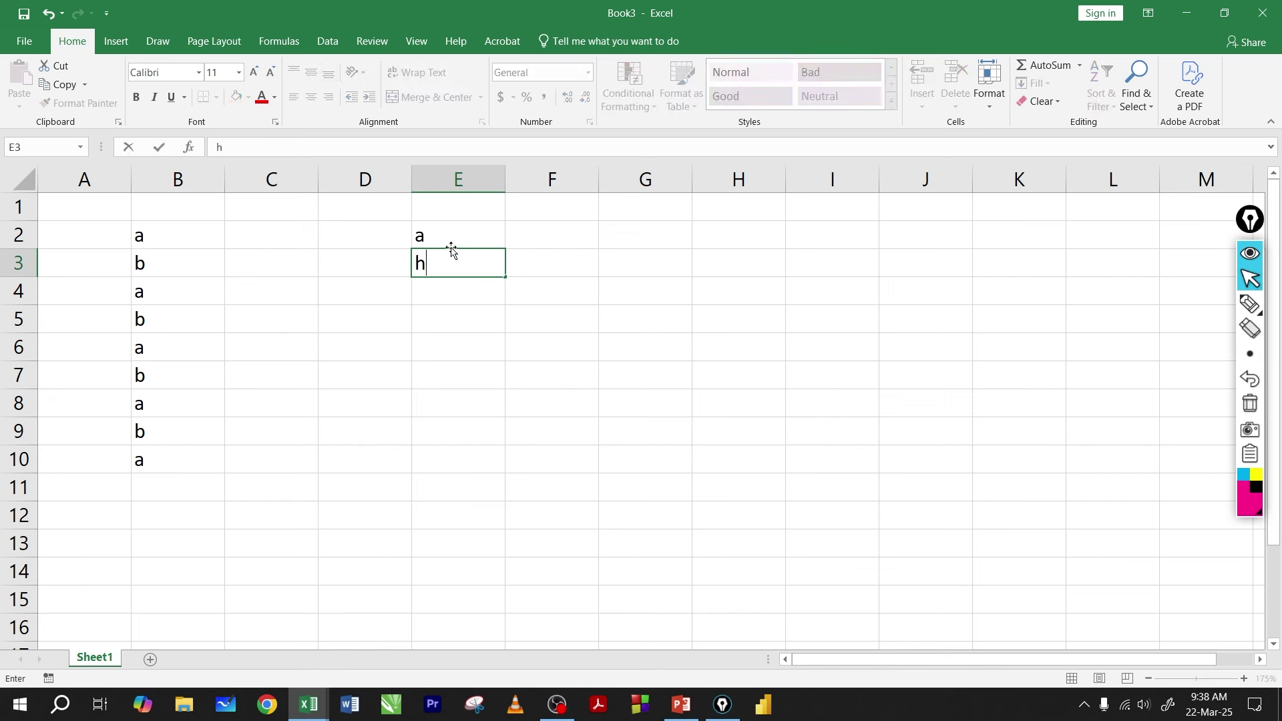
key("Return")
left_click_drag(445, 240, 505, 445)
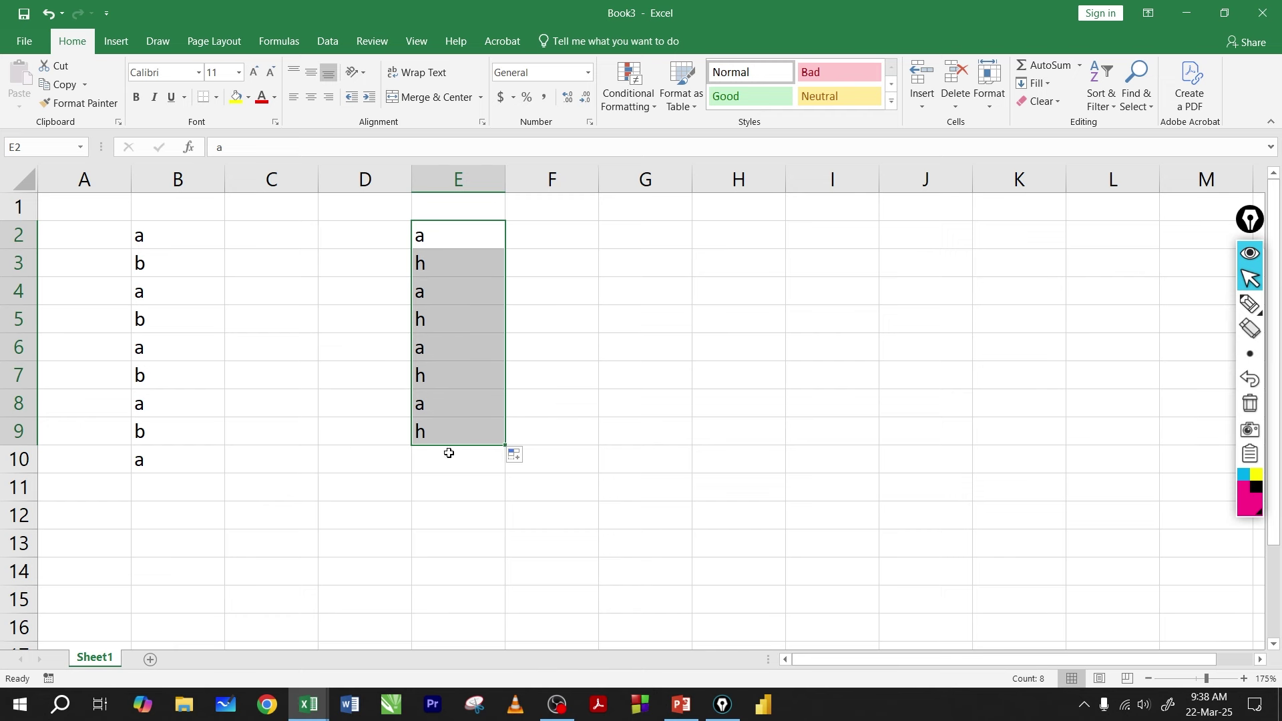
key("Delete")
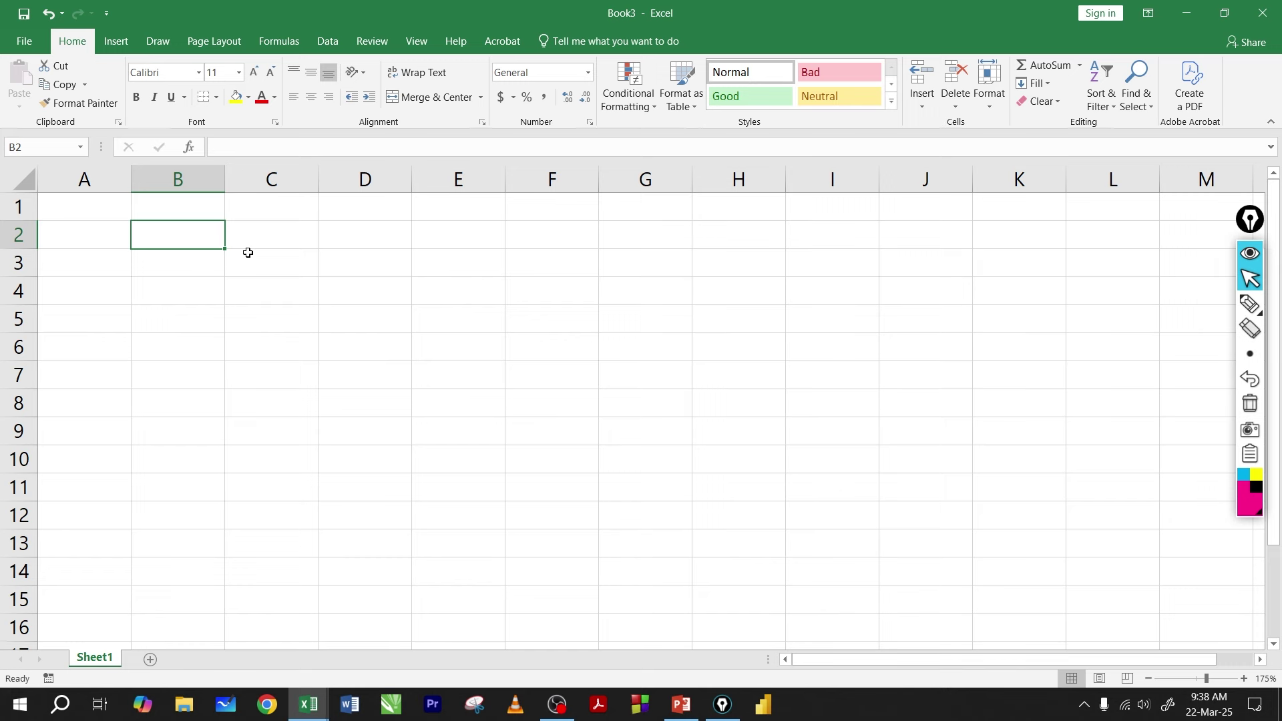
- Fill the number 1 from B2 down to B8, and clear the copies in B3:B8
type("1")
key("Return")
left_click(215, 238)
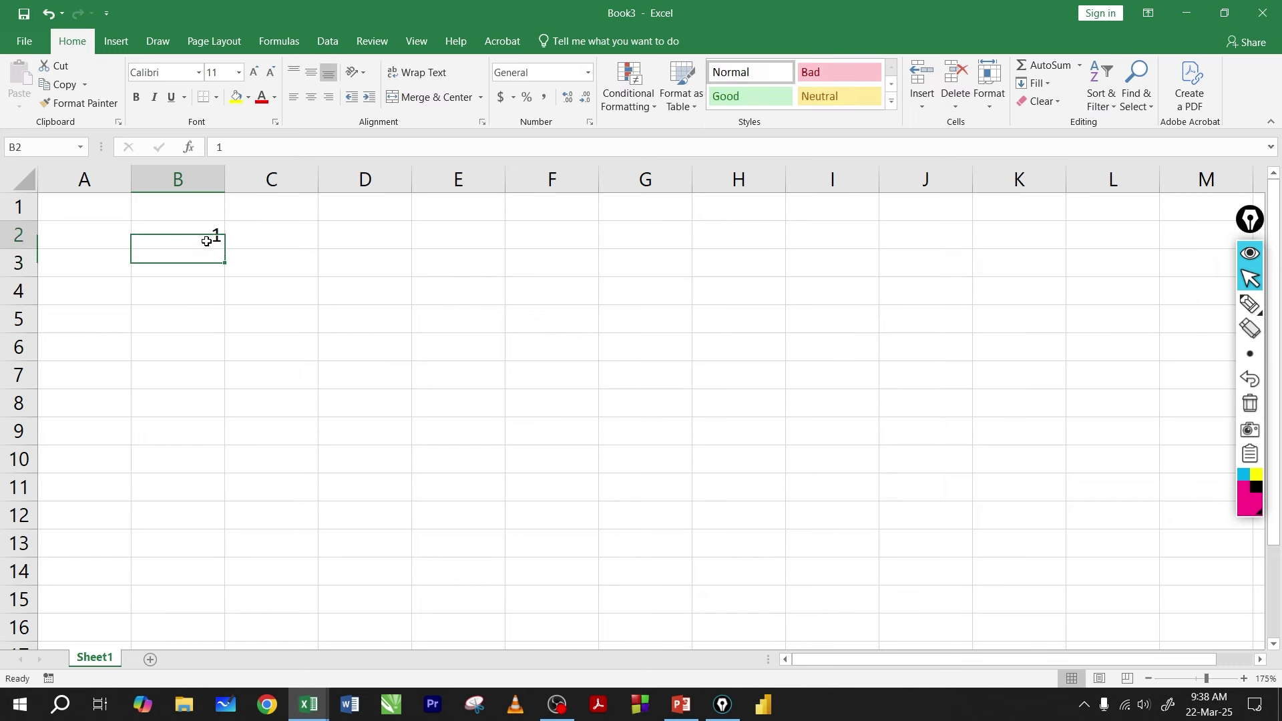
left_click_drag(223, 248, 209, 403)
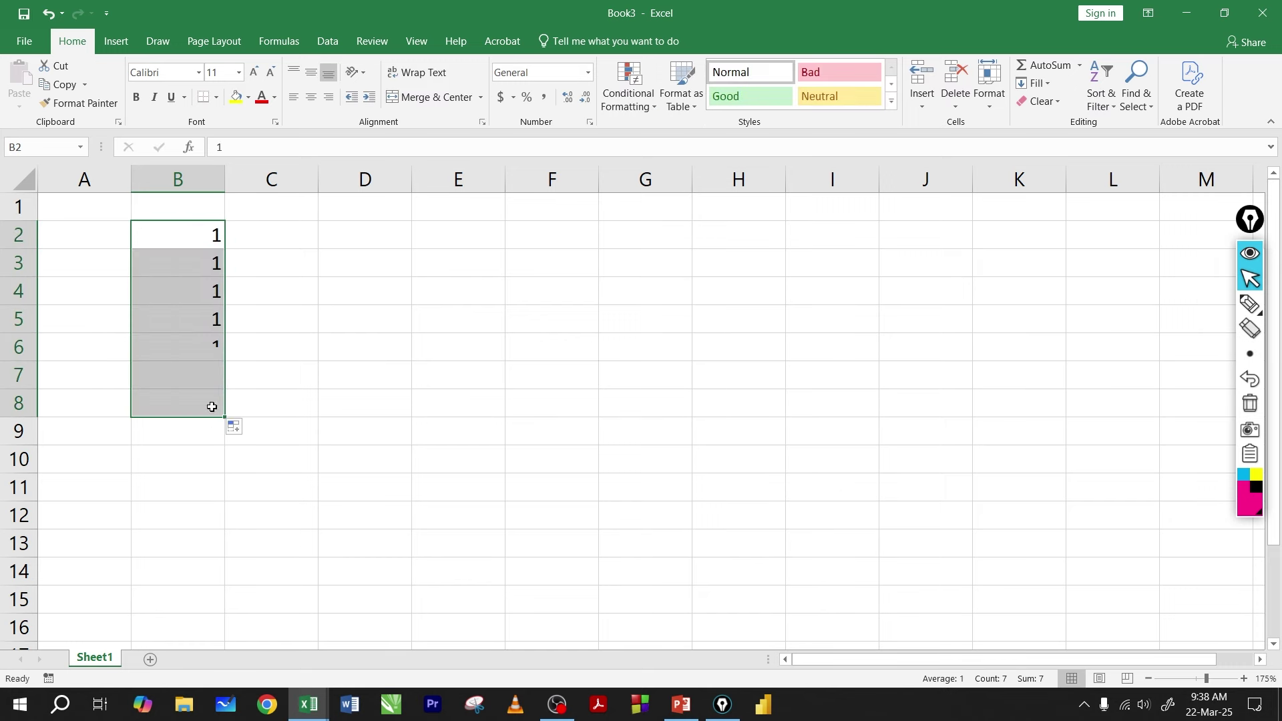
left_click_drag(214, 259, 204, 411)
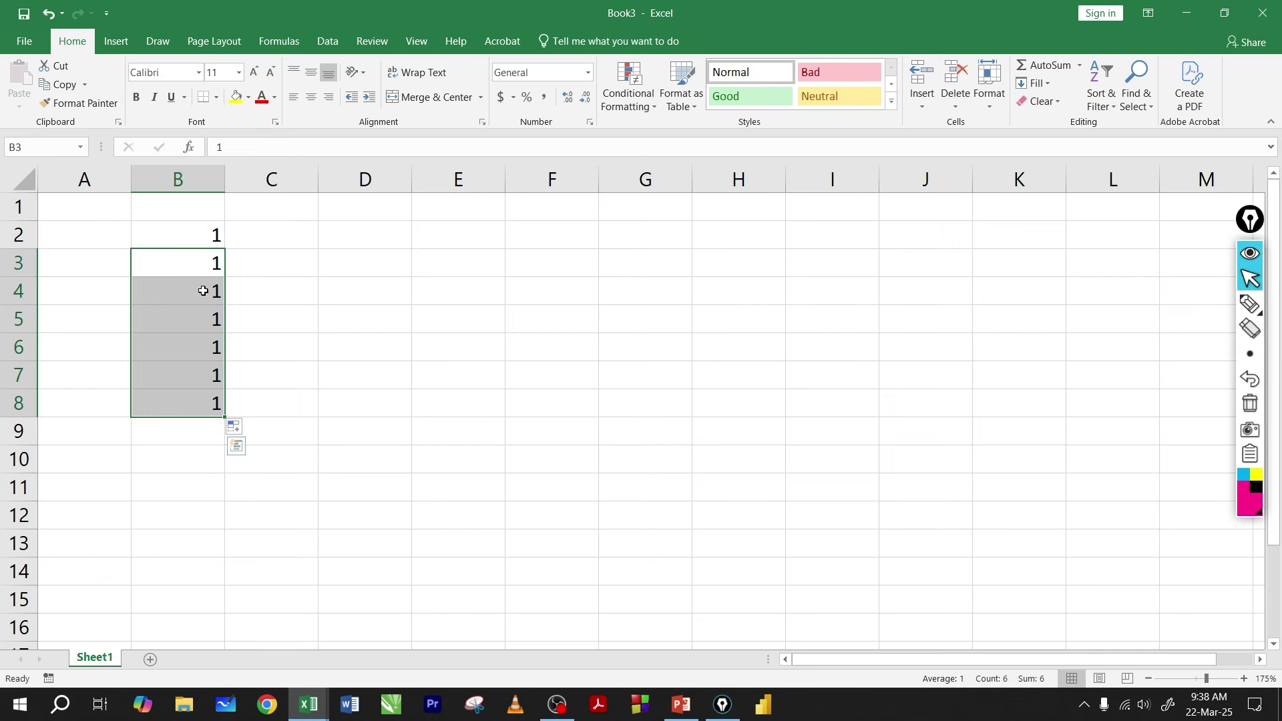
key("Delete")
- Enter 2 in cell B3 and extend the series from B2:B3 down to B11
left_click(201, 261)
type("2")
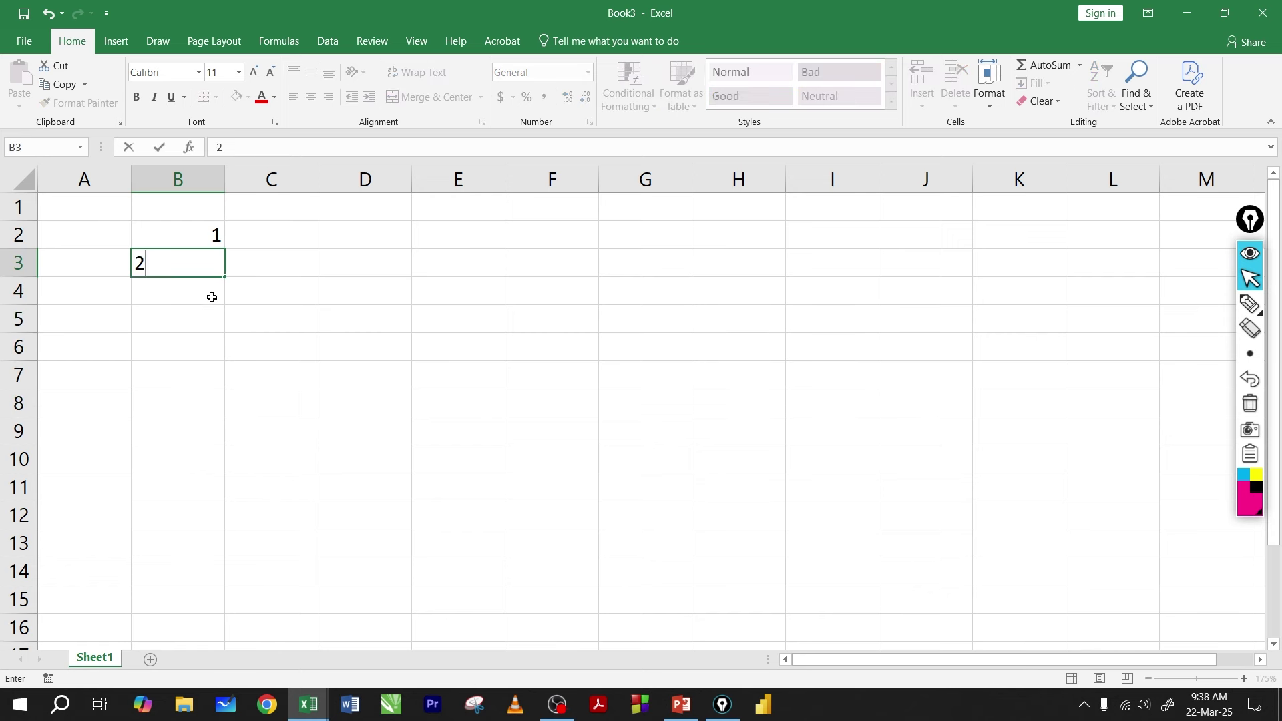
key("Return")
left_click_drag(194, 239, 192, 267)
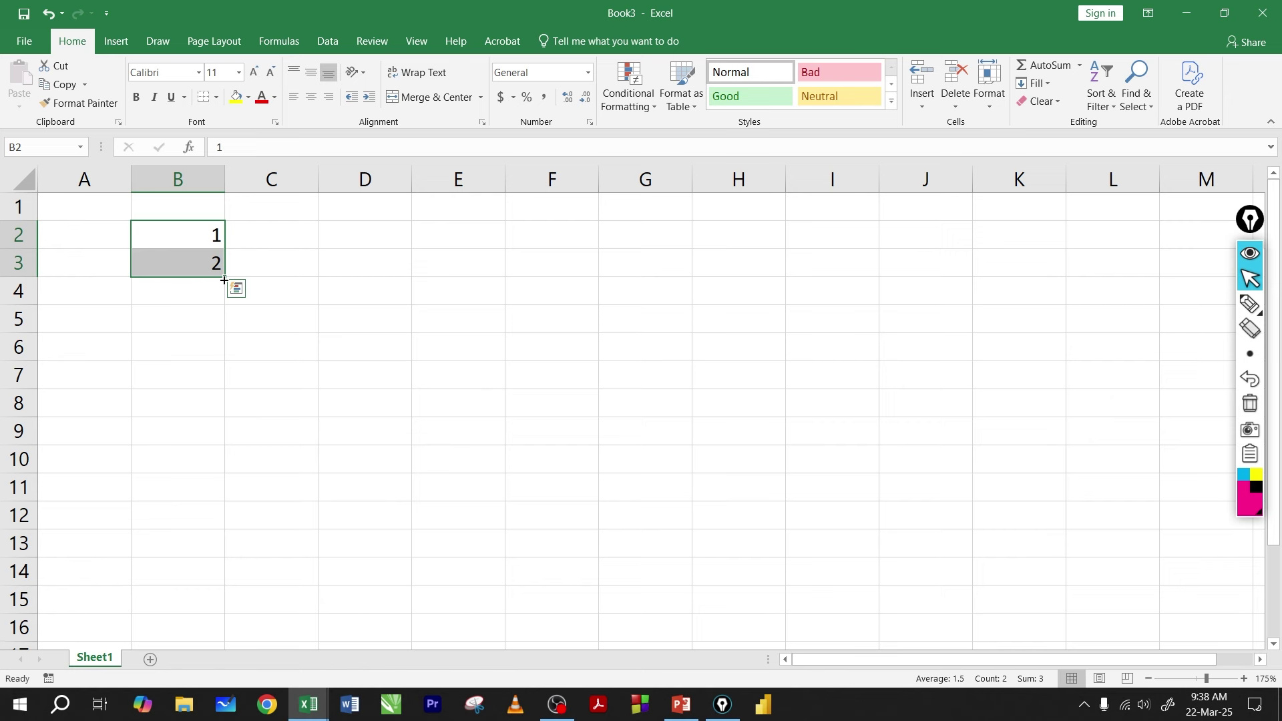
left_click_drag(224, 280, 217, 497)
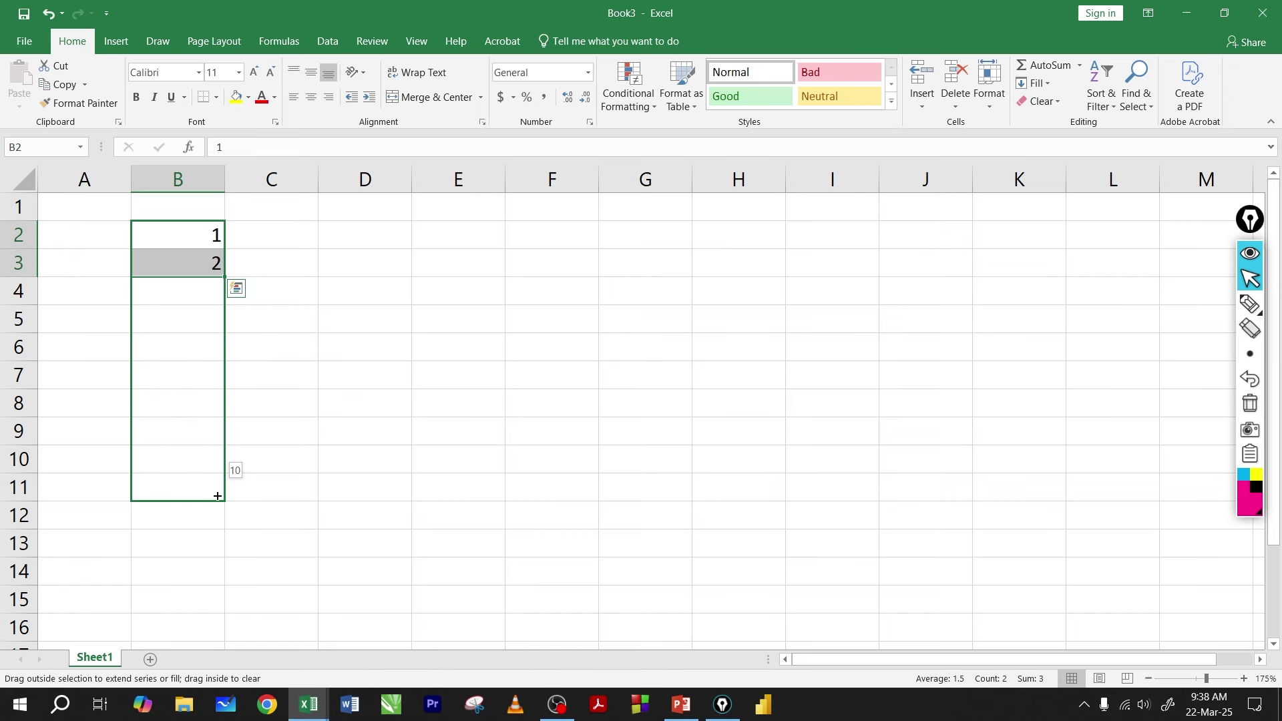
left_click_drag(217, 496, 217, 496)
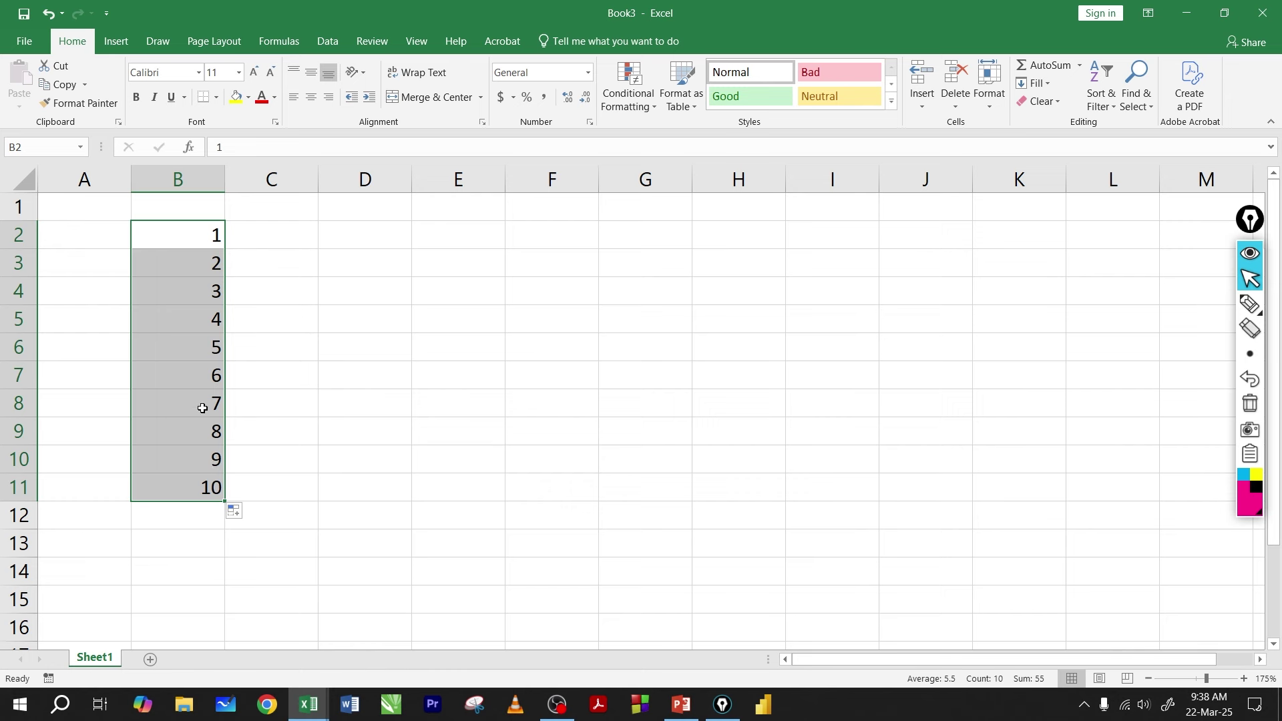
- Clear the series in B2:B11, and enter 1 in B2 and 2 in B3
key("Delete")
left_click(235, 244)
left_click(192, 238)
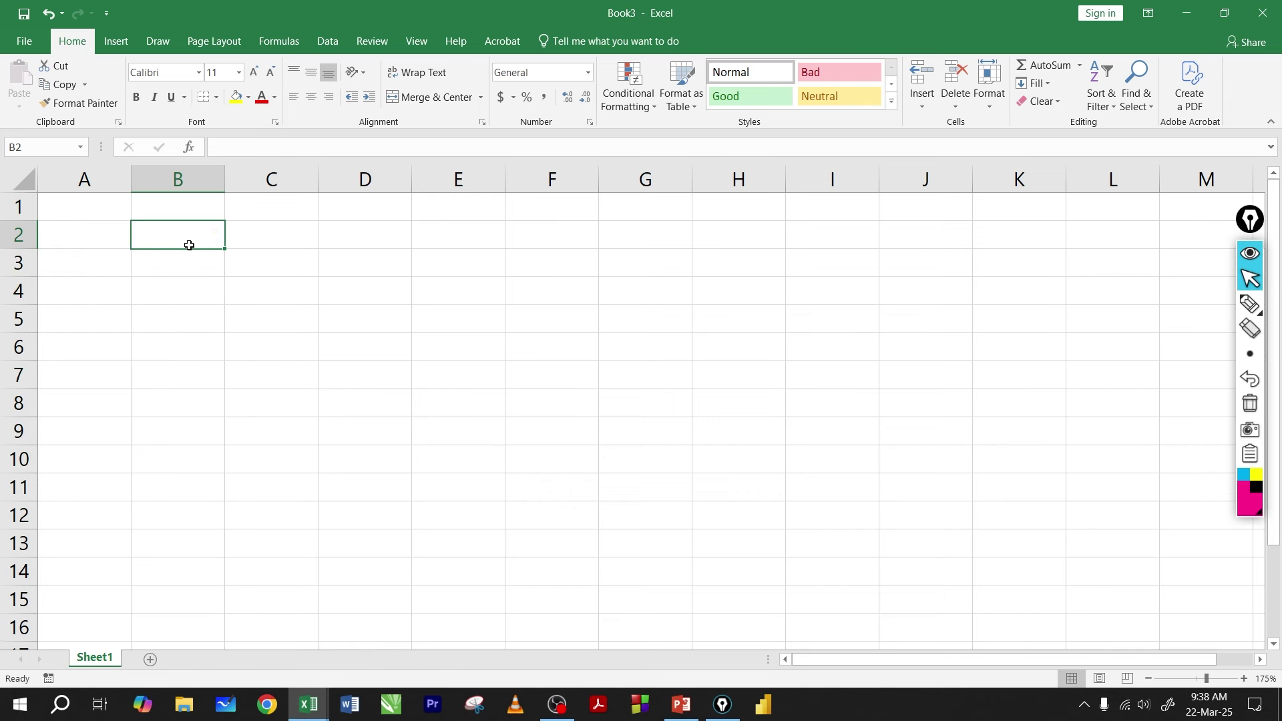
type("1")
key("Return")
type("2")
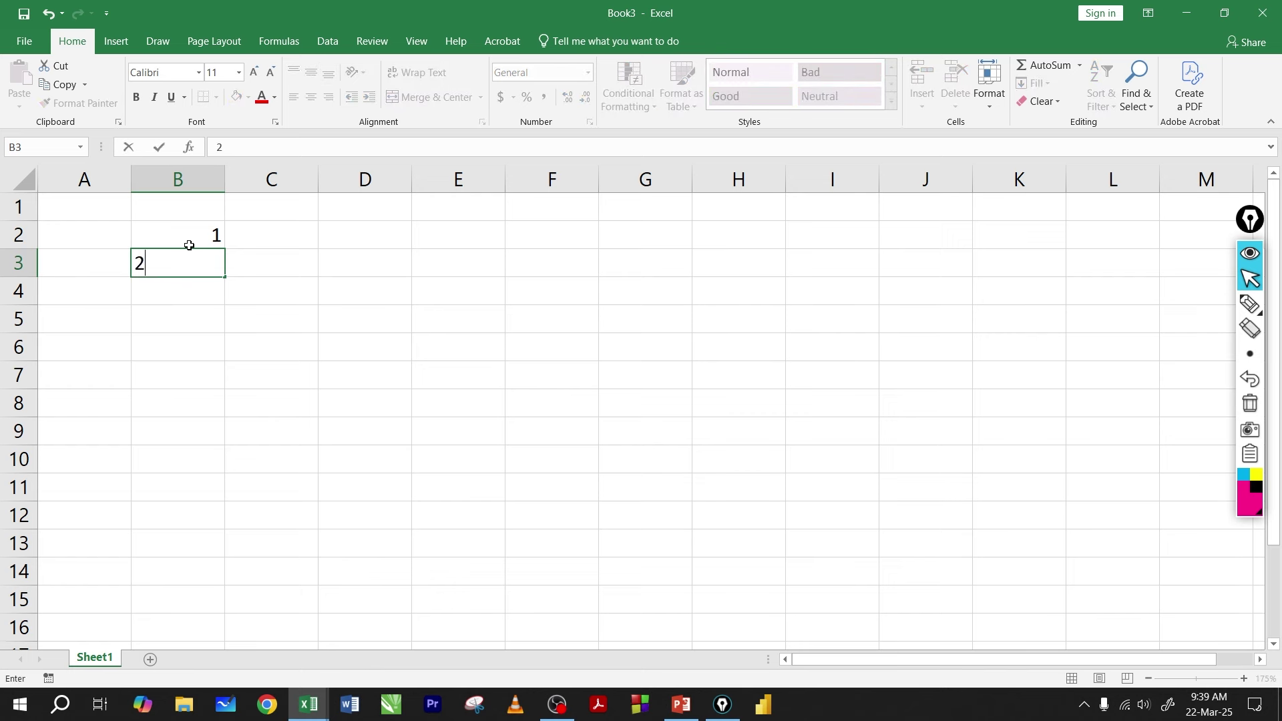
key("Return")
- Try extending the number series from B2:B3 down column B, and undo the fill
left_click(231, 241)
left_click_drag(194, 241, 206, 470)
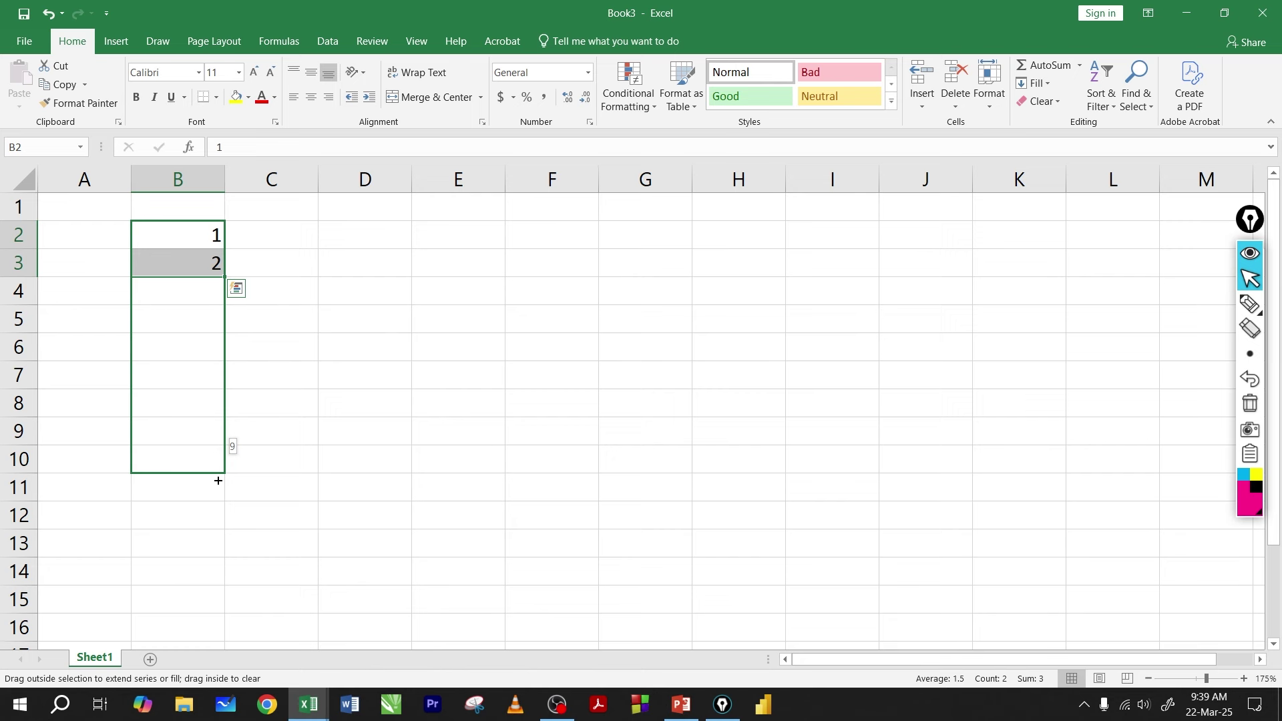
left_click_drag(218, 480, 220, 502)
key("ctrl+z")
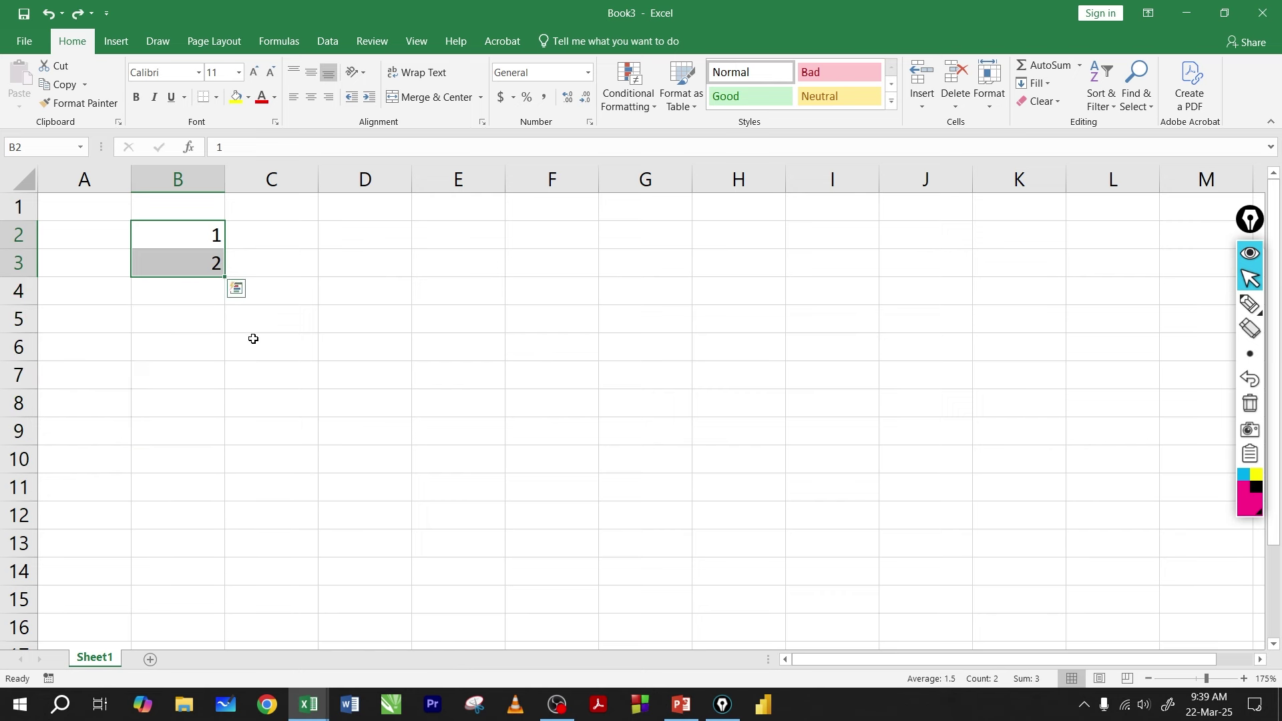
- Select both starting numbers in B2:B3 and extend their series down to B10
left_click(252, 338)
left_click(188, 238)
left_click(192, 262)
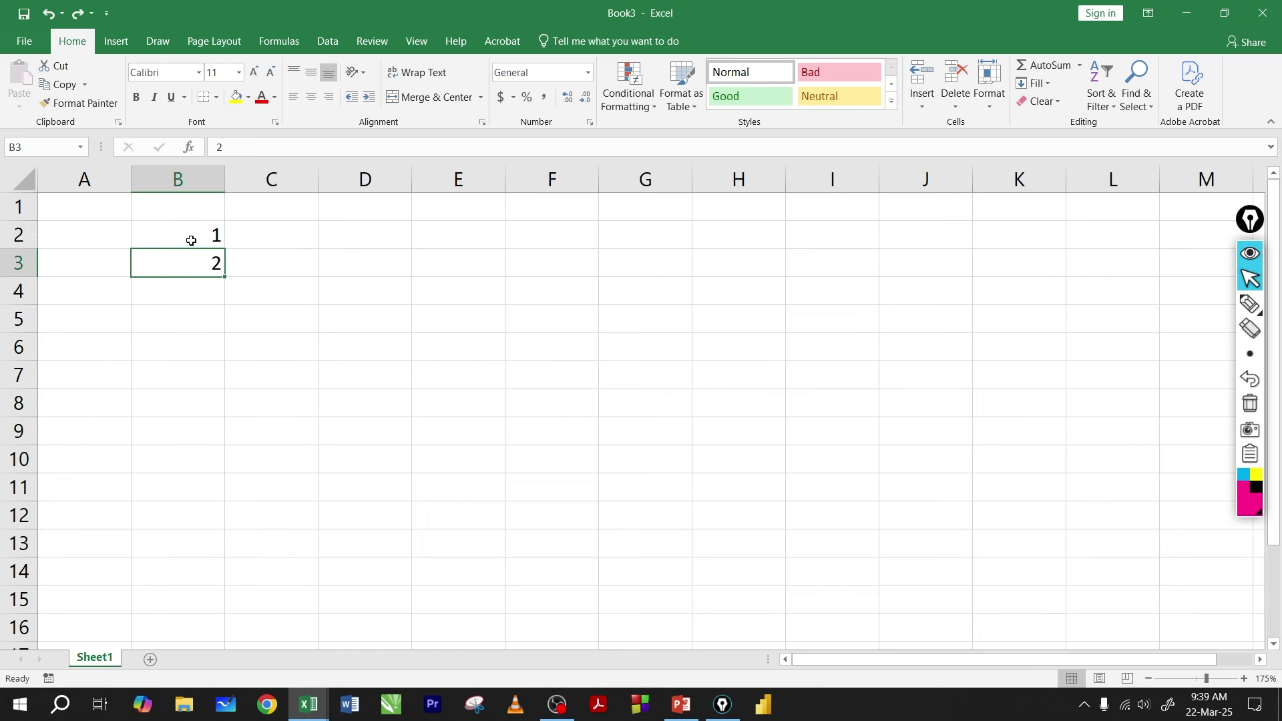
left_click_drag(186, 240, 186, 260)
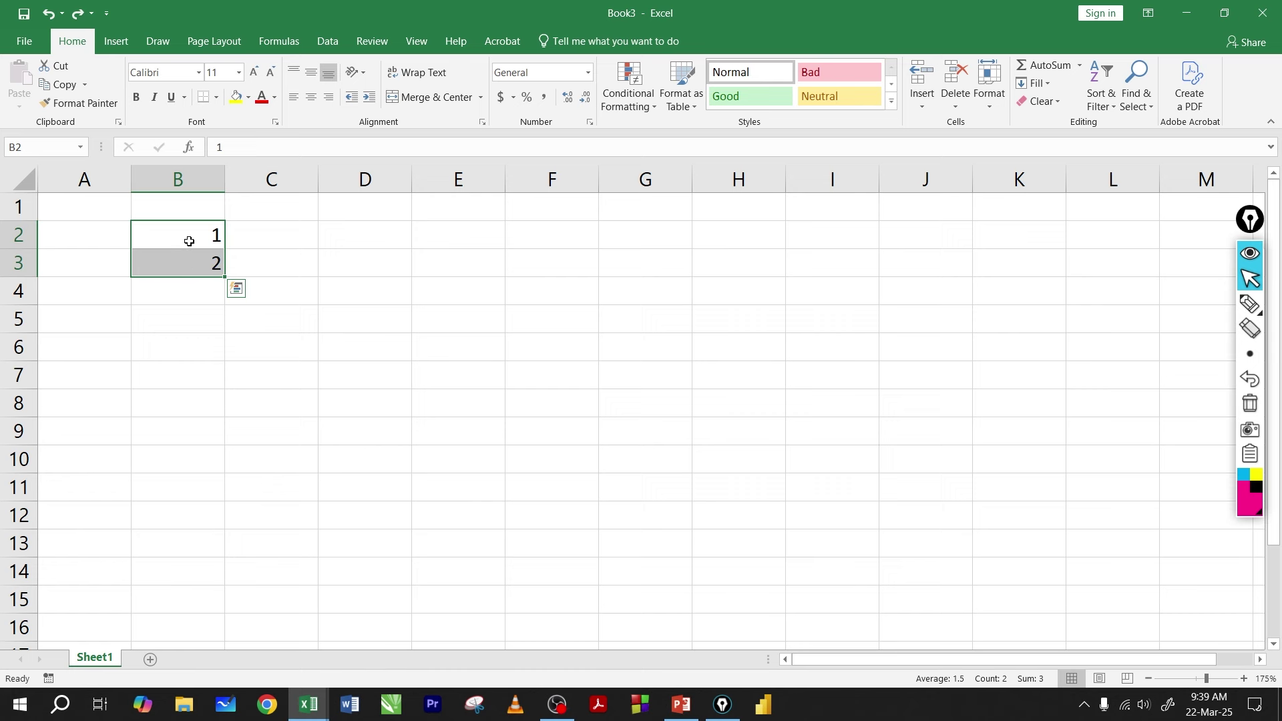
left_click_drag(189, 239, 225, 303)
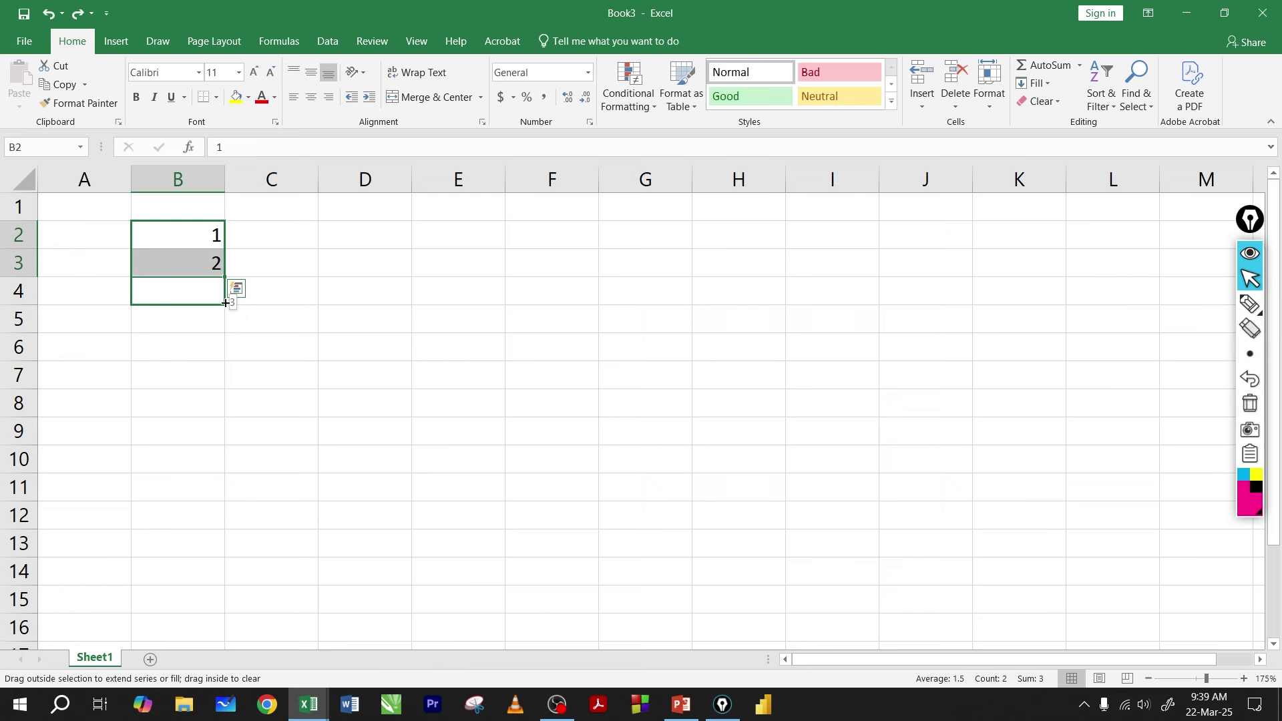
left_click_drag(226, 303, 243, 482)
- Enter 1 in D2 and 5 in D3, and extend the series down to D9
left_click(376, 239)
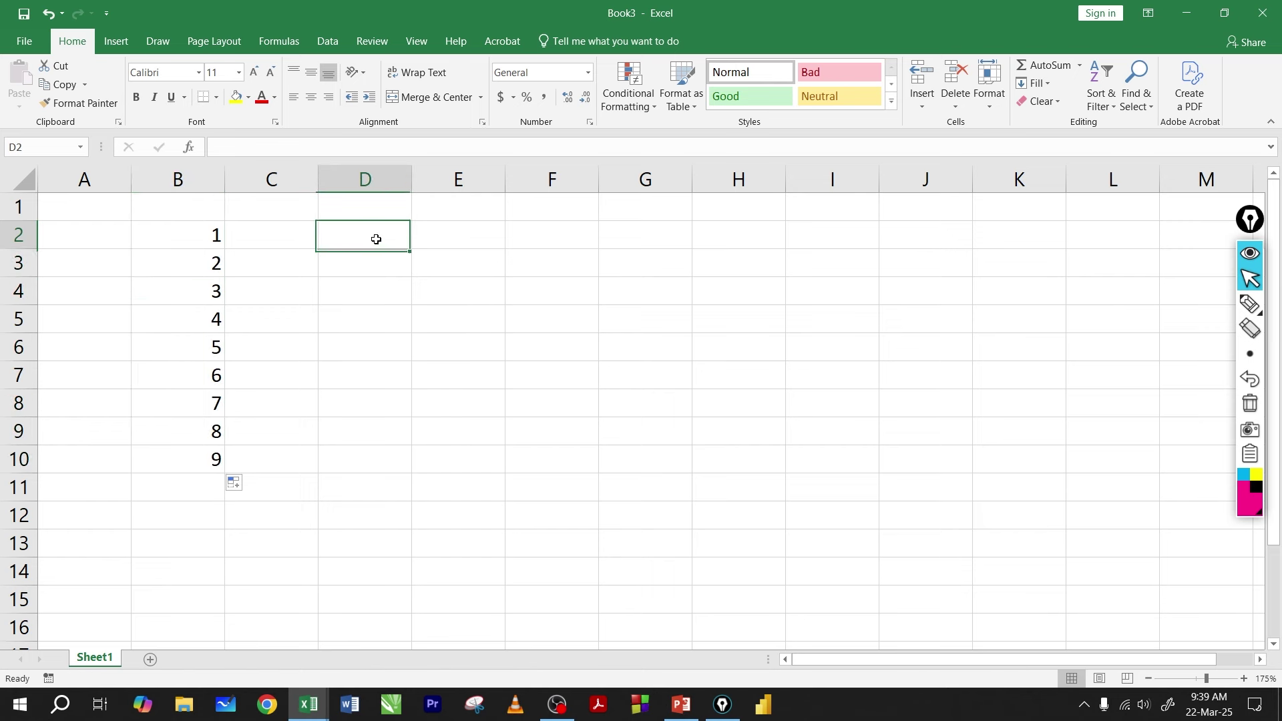
type("1")
key("Return")
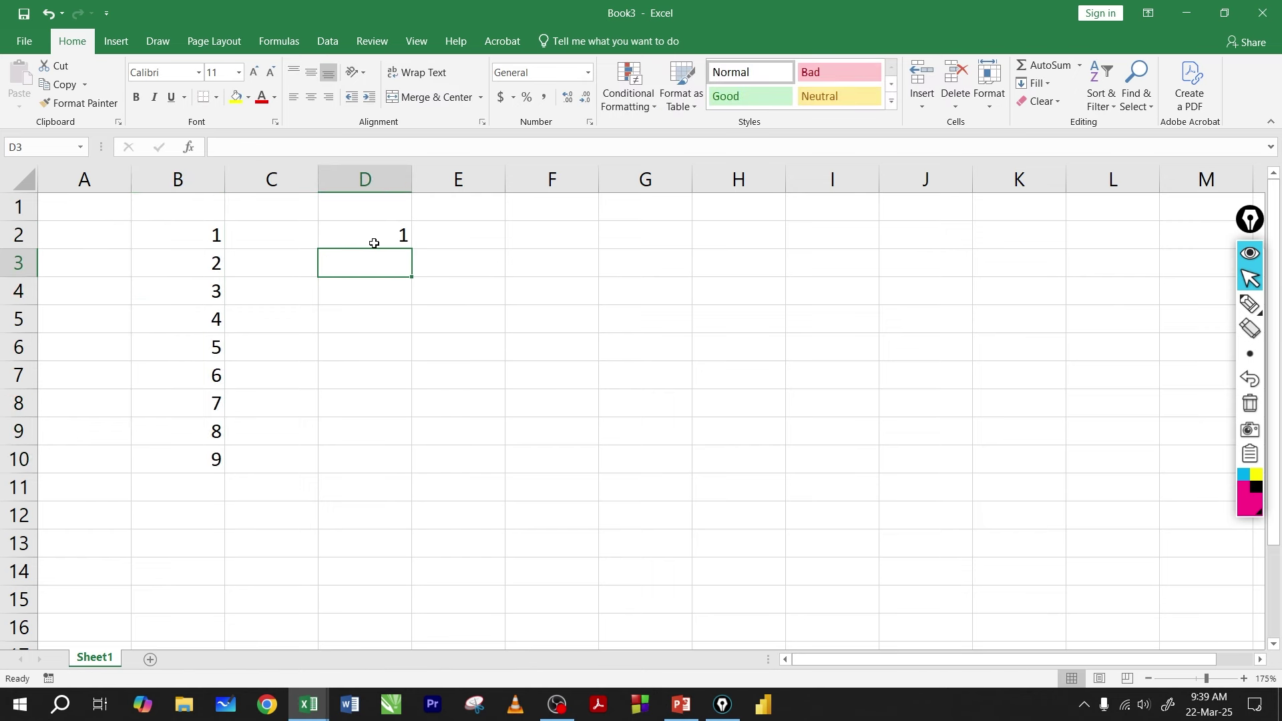
type("5")
key("Return")
left_click_drag(367, 234, 367, 266)
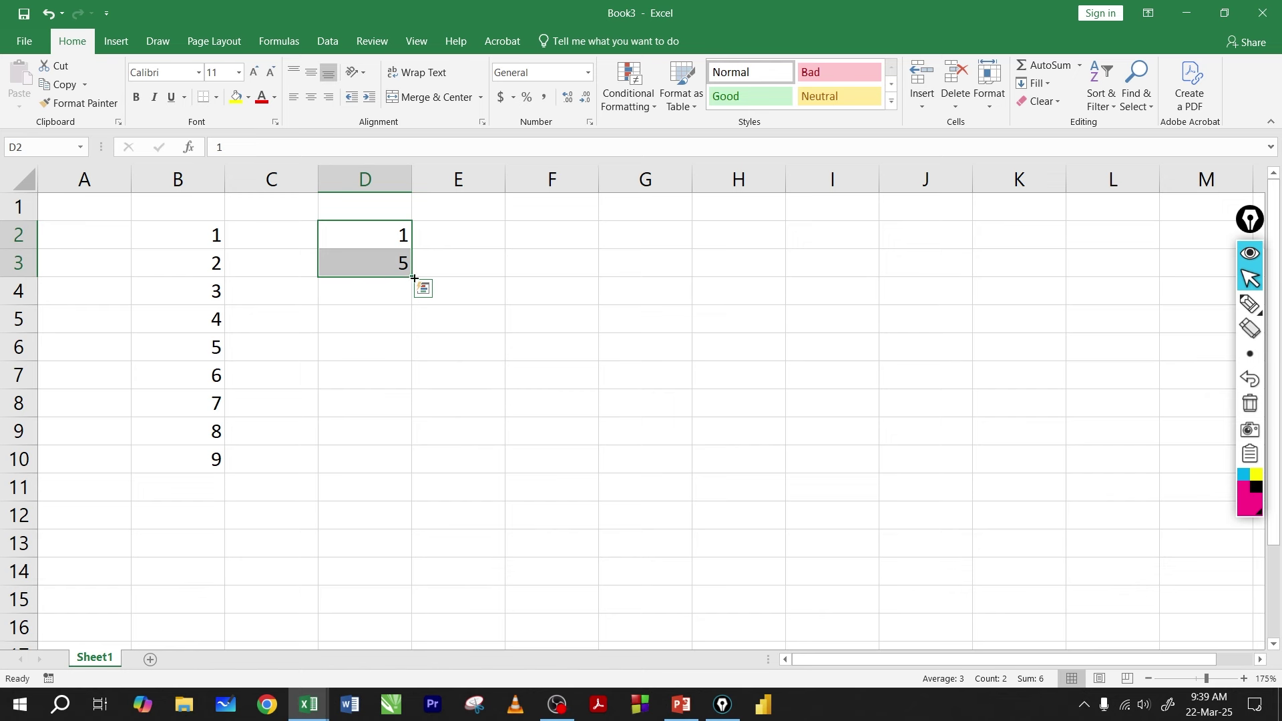
left_click_drag(412, 277, 398, 447)
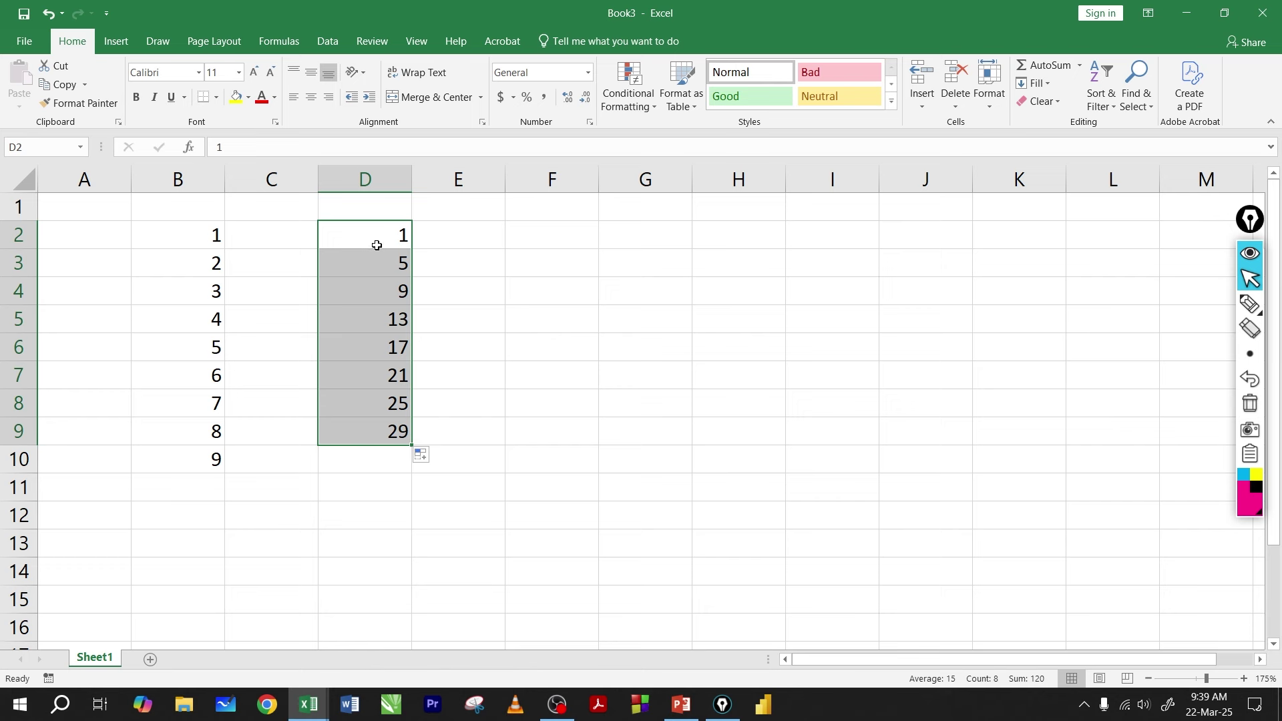
- Enter 1 in F2 and 2 in F3, and select both cells
left_click(526, 239)
type("1")
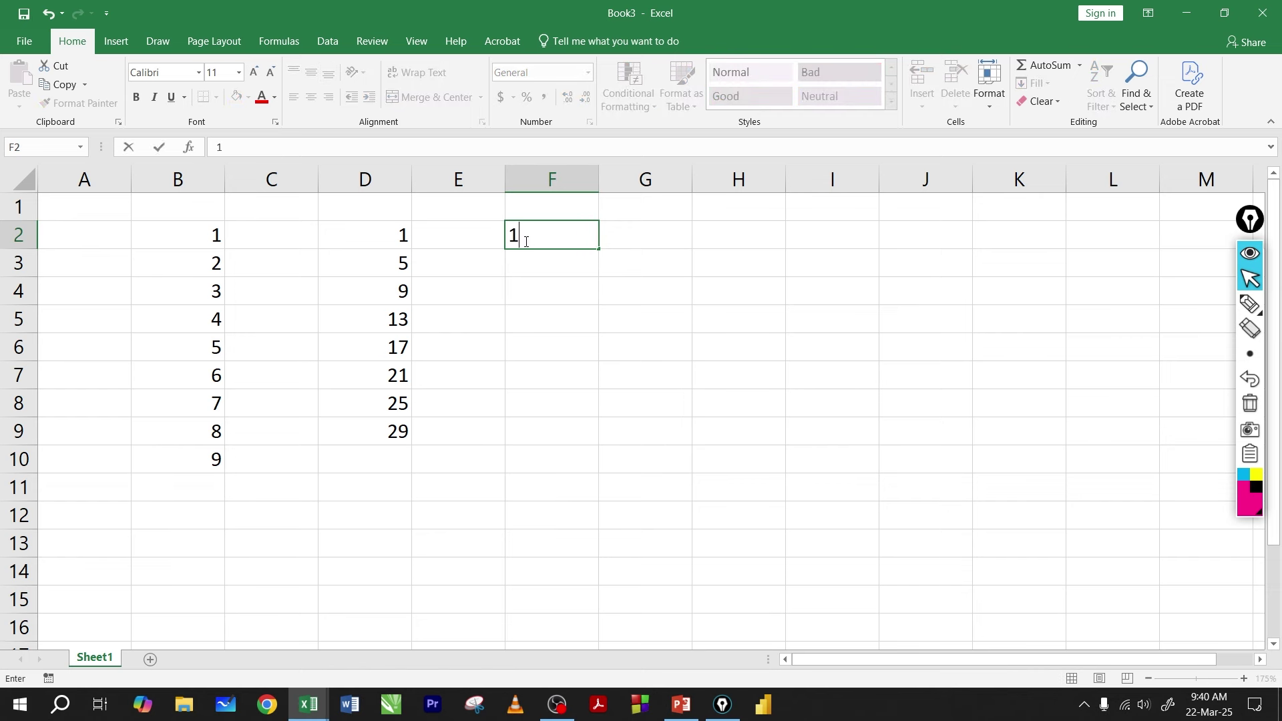
key("Return")
type("2")
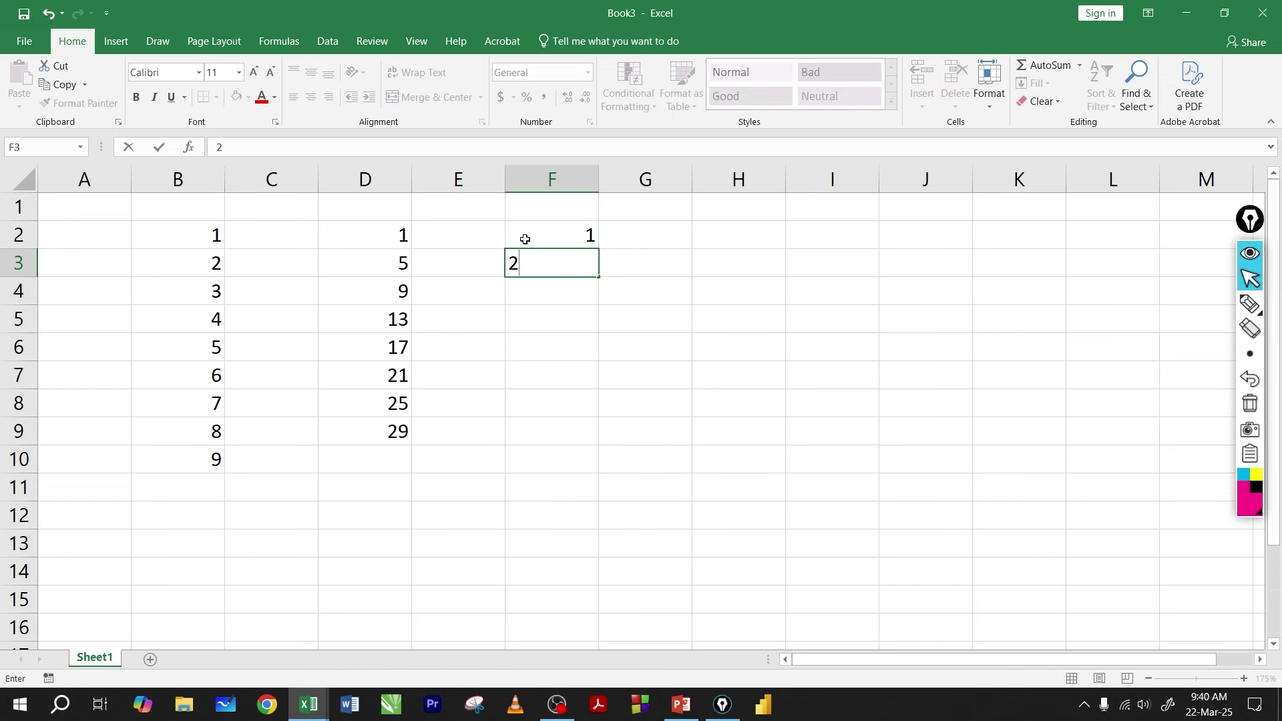
key("Return")
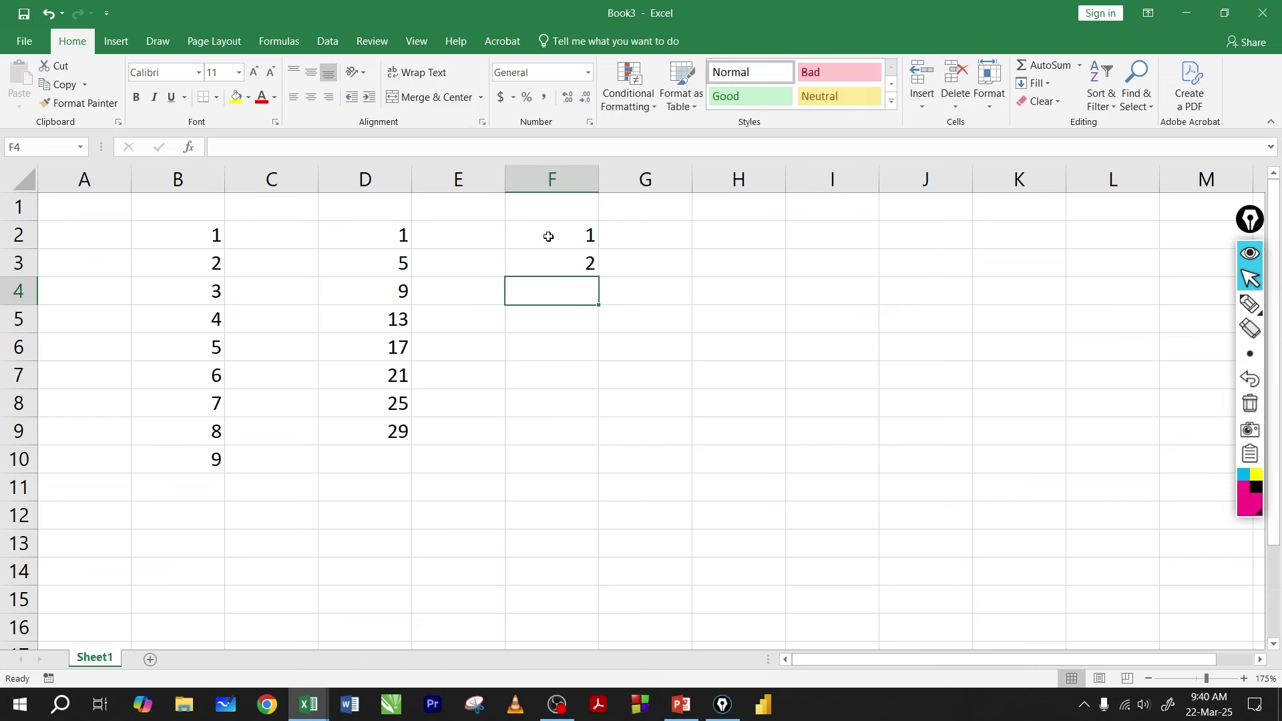
left_click_drag(548, 237, 552, 257)
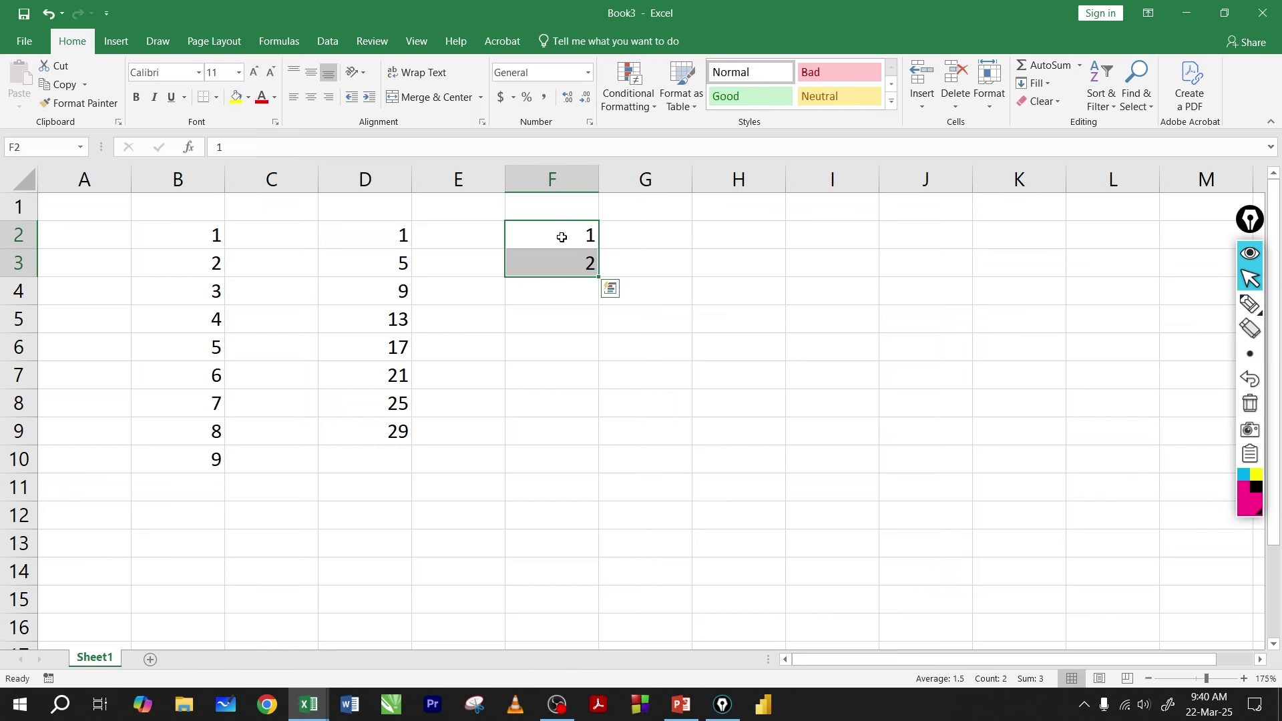
- Try filling down column F from cell F2 alone, and undo the fill
left_click(557, 240)
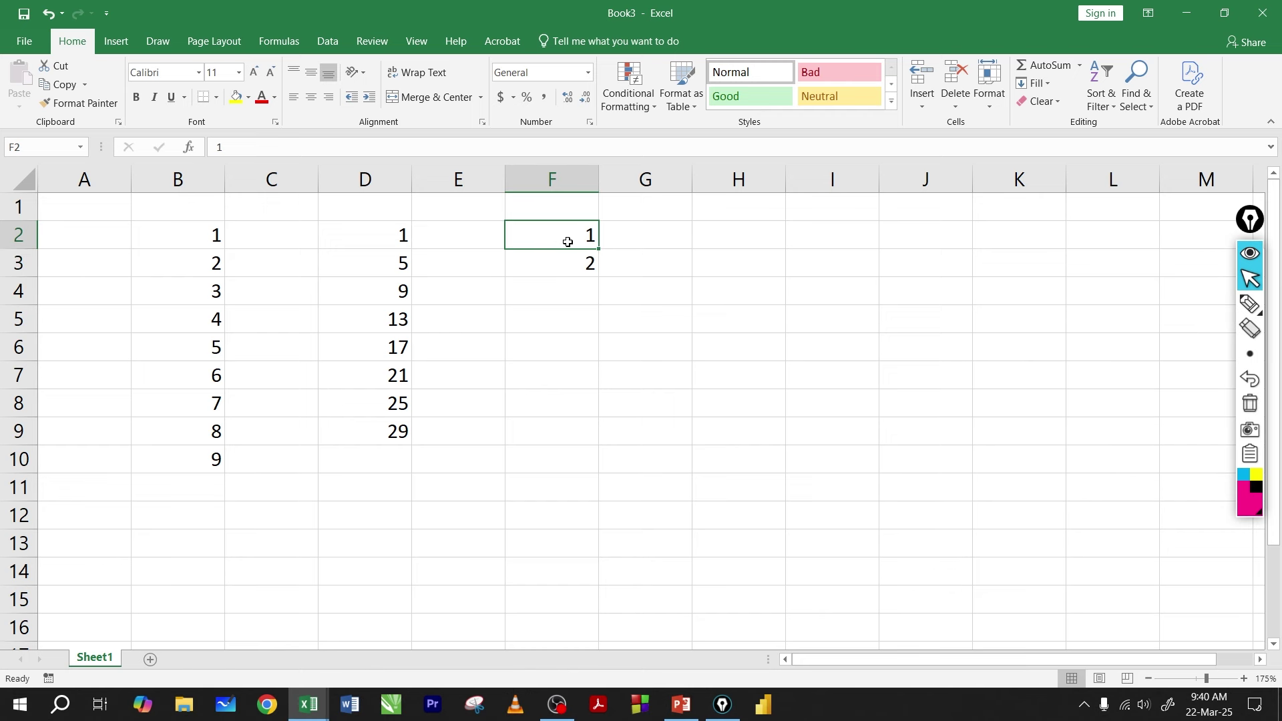
left_click_drag(600, 249, 605, 414)
key("ctrl+z")
- Extend the series from F2:F3 down to F8, and clear all the number series in columns B, D and F
left_click_drag(551, 245, 601, 409)
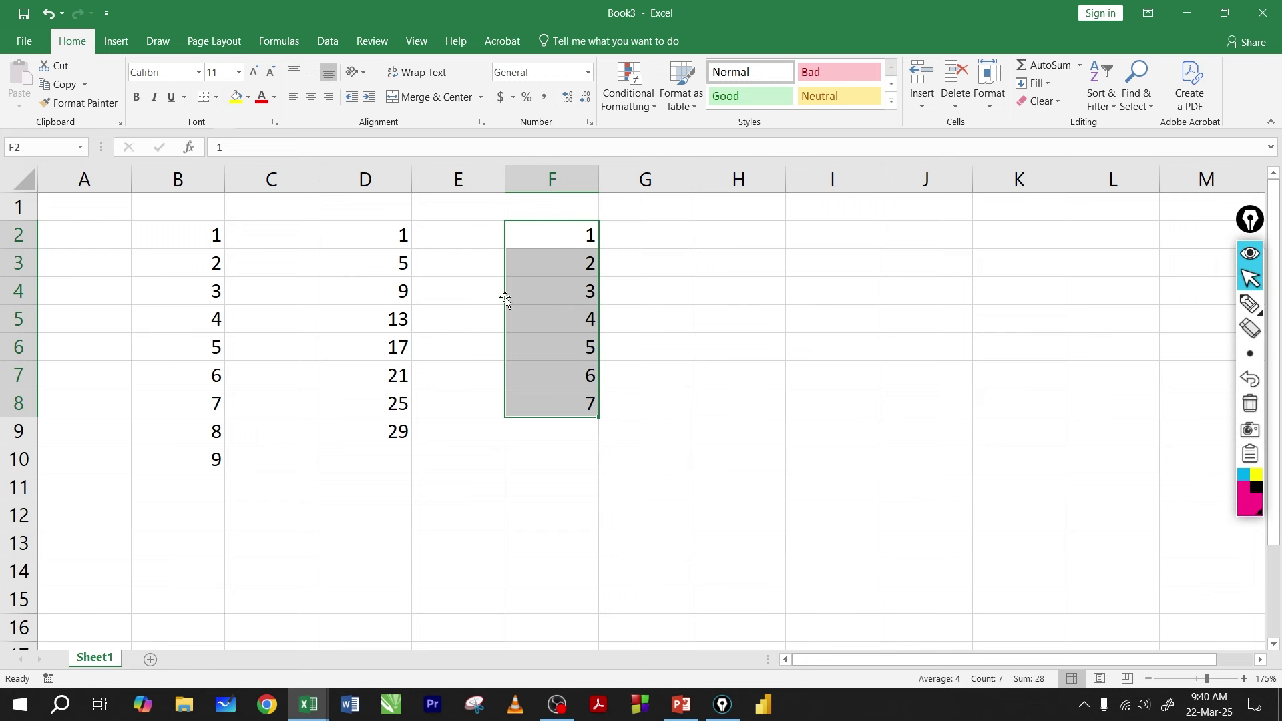
key("Delete")
left_click_drag(210, 239, 382, 452)
key("Delete")
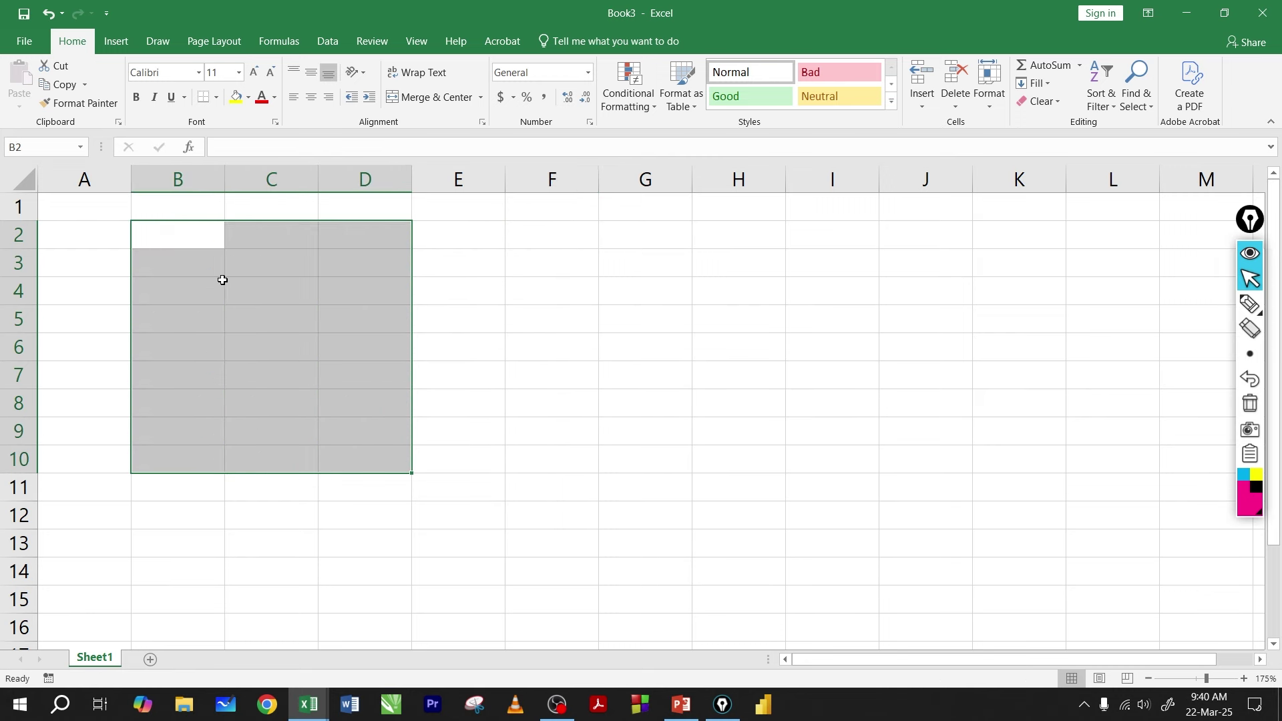
- Enter the number 2 in cell B2
left_click(177, 239)
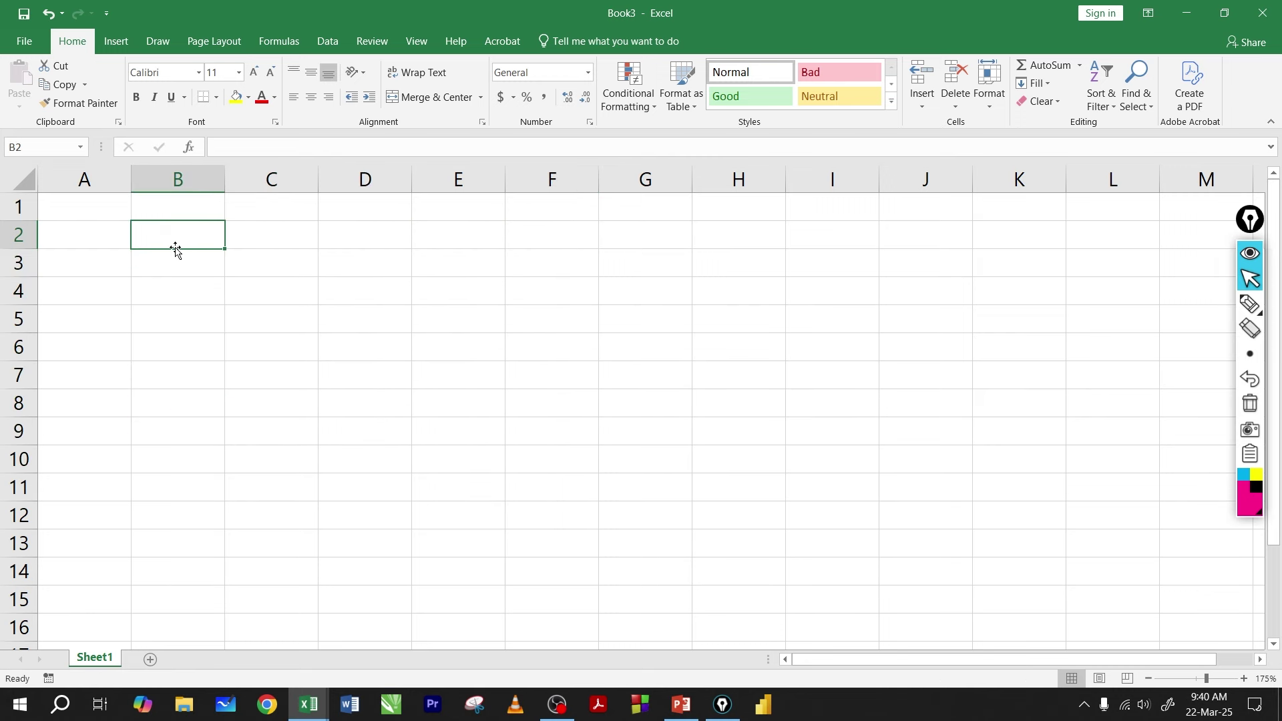
type("2")
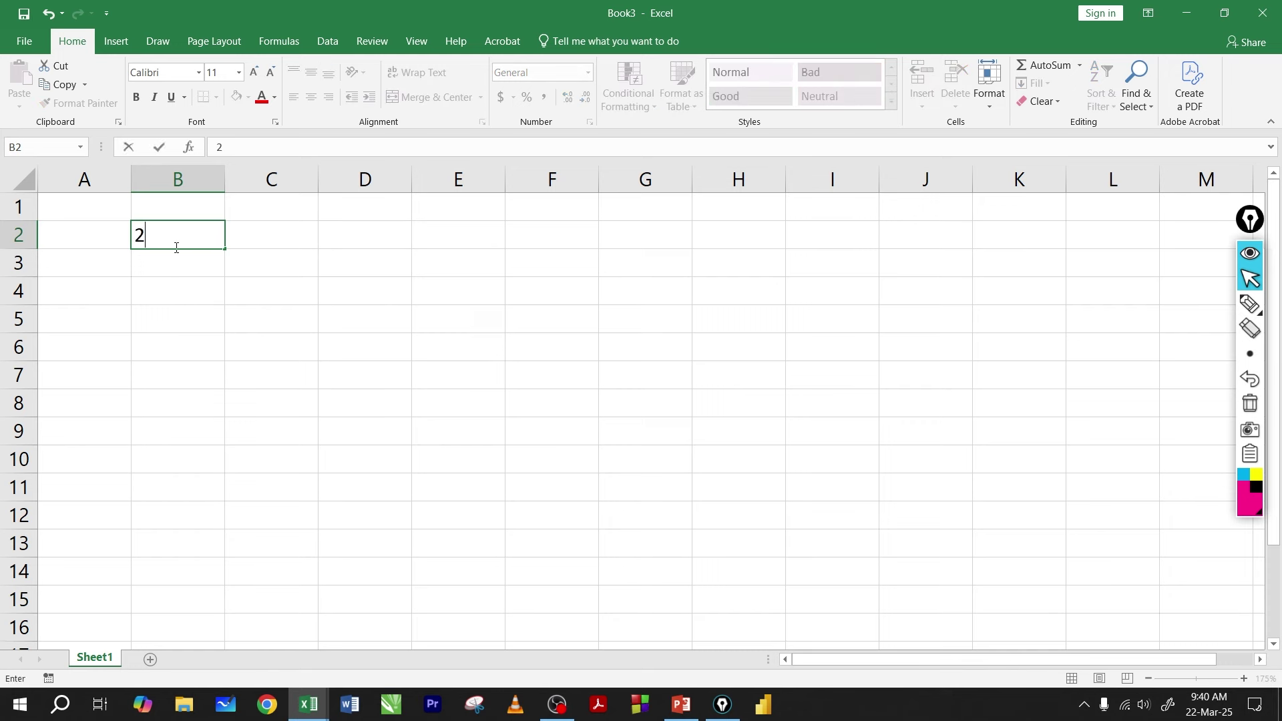
key("Return")
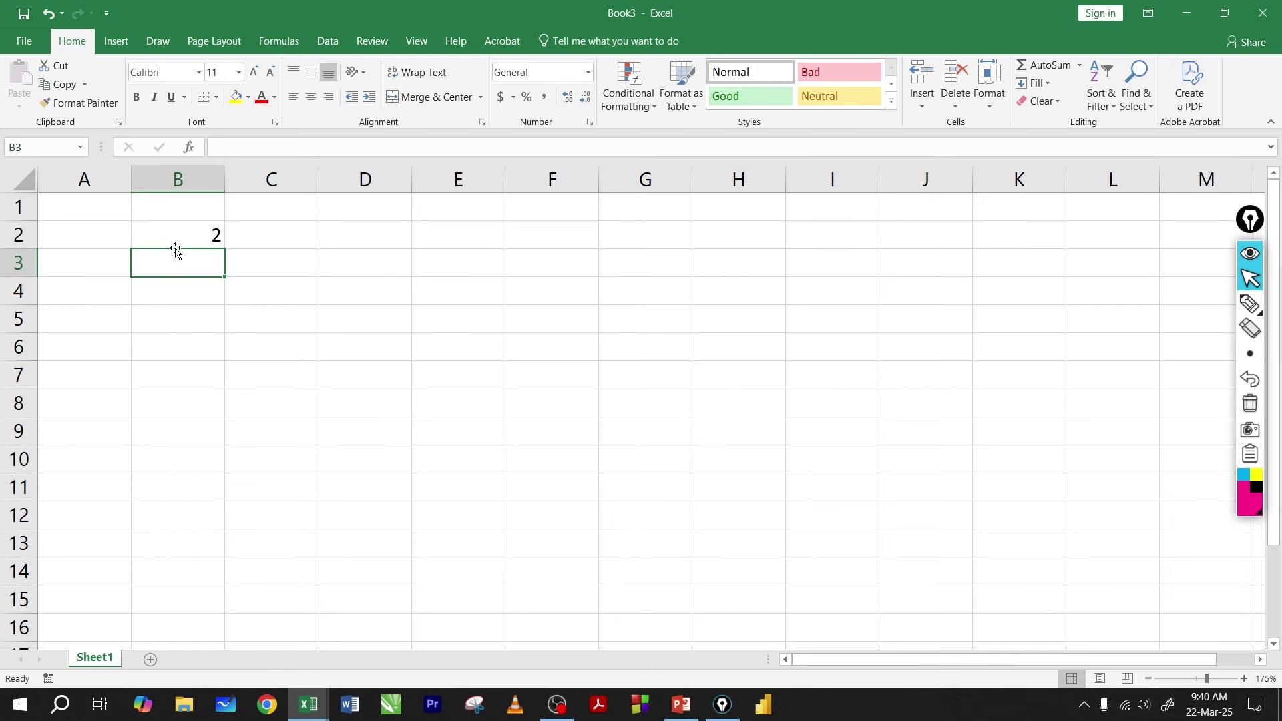
- Enter 4 in cell B3 and extend the series from B2:B3 down to B11
type("4")
key("Return")
left_click_drag(187, 241, 225, 498)
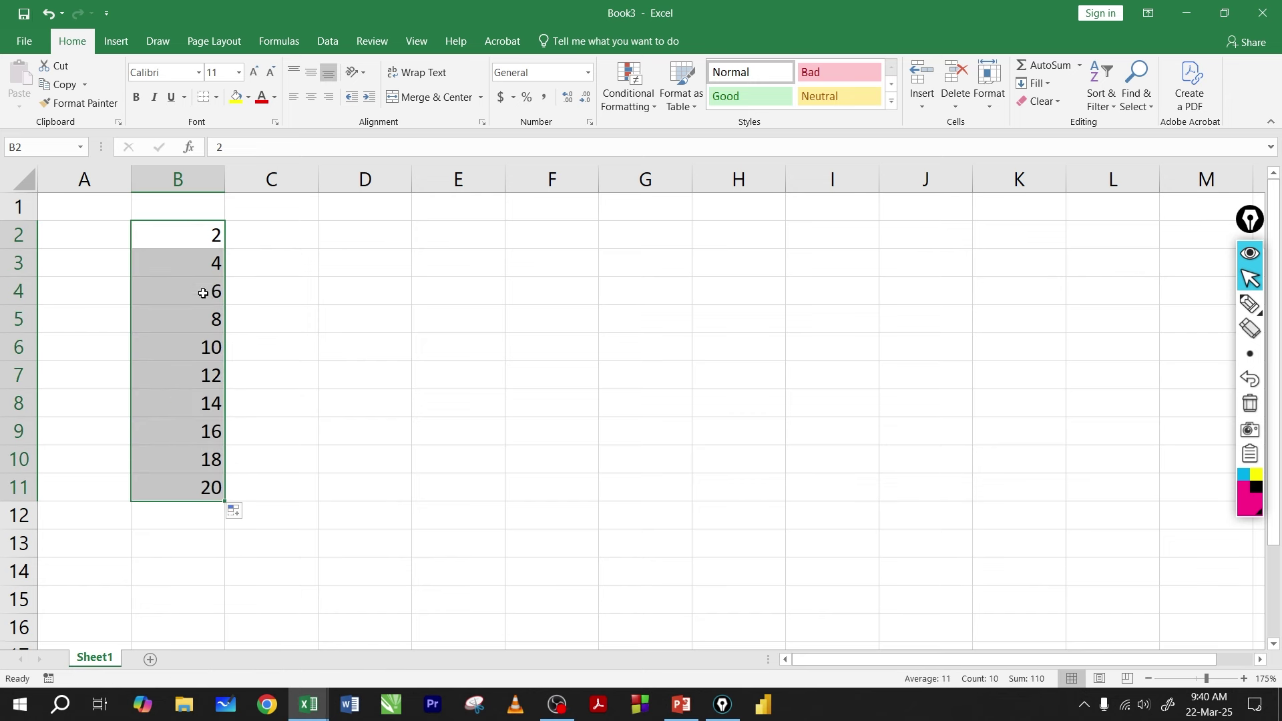
- Clear the number series from B2:B11
key("Delete")
left_click(203, 237)
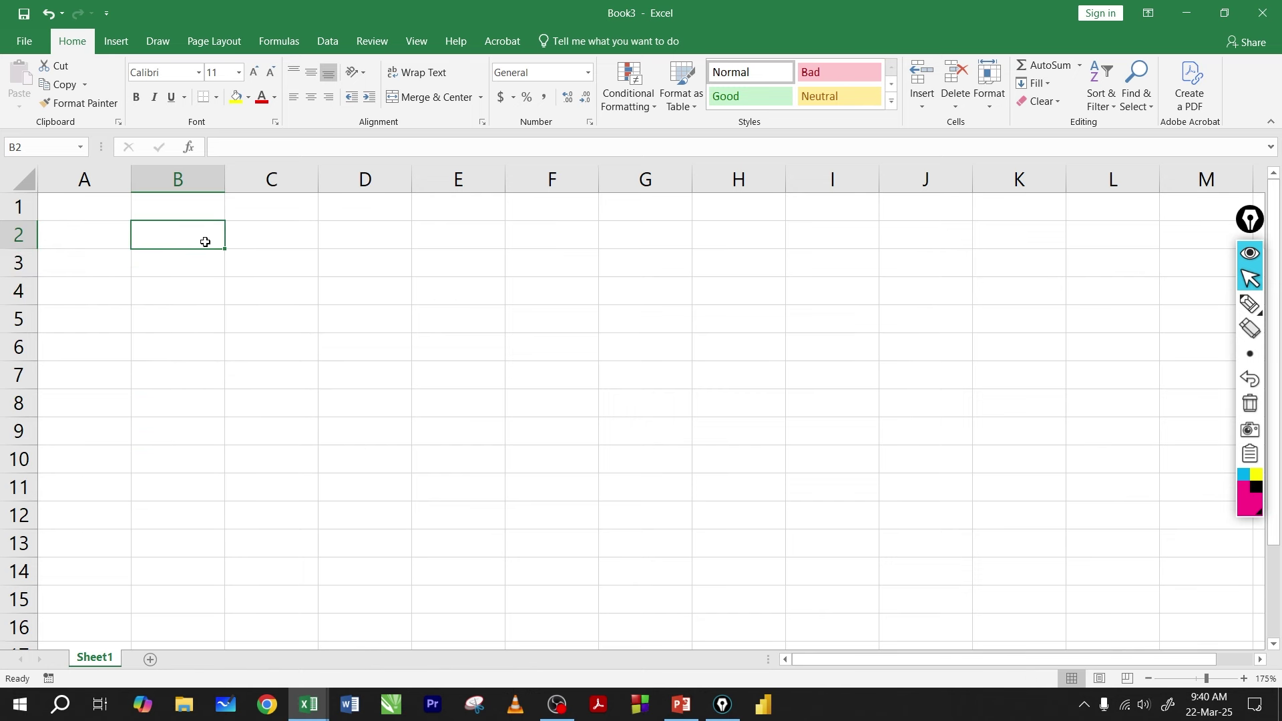
left_click(235, 233)
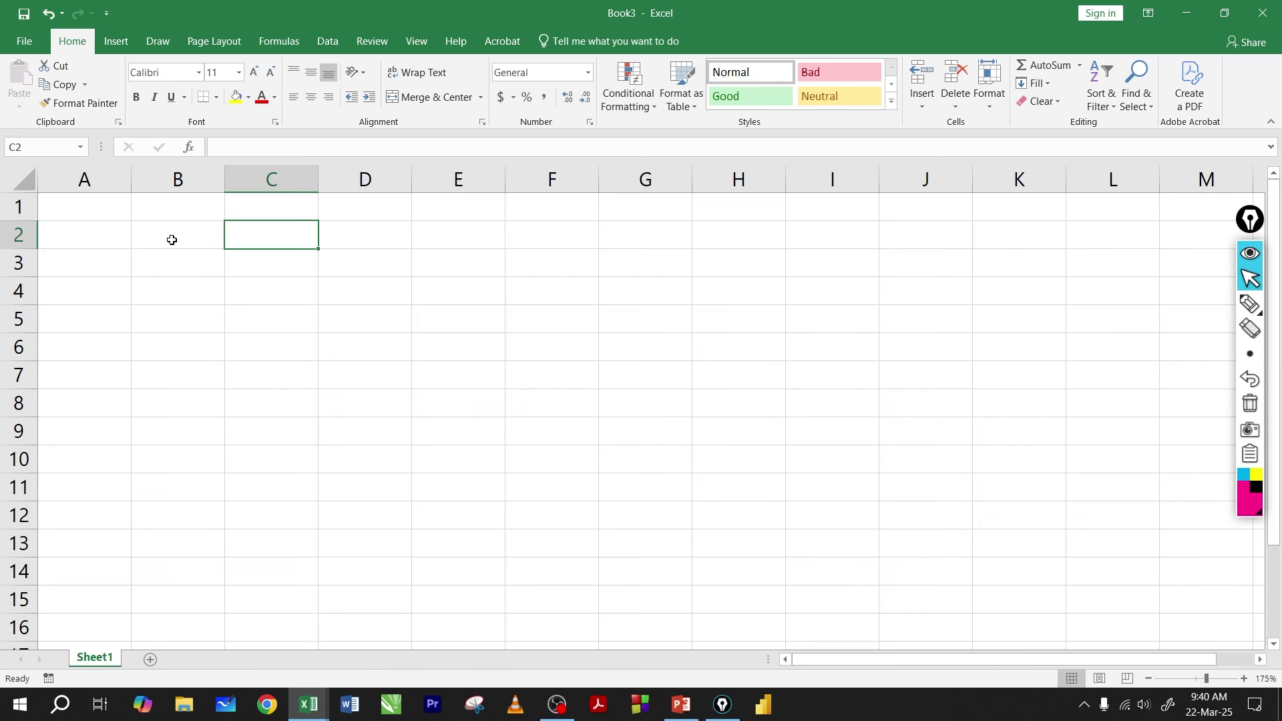
- Enter 1 in cell A1 and 2 in cell A2
left_click(91, 215)
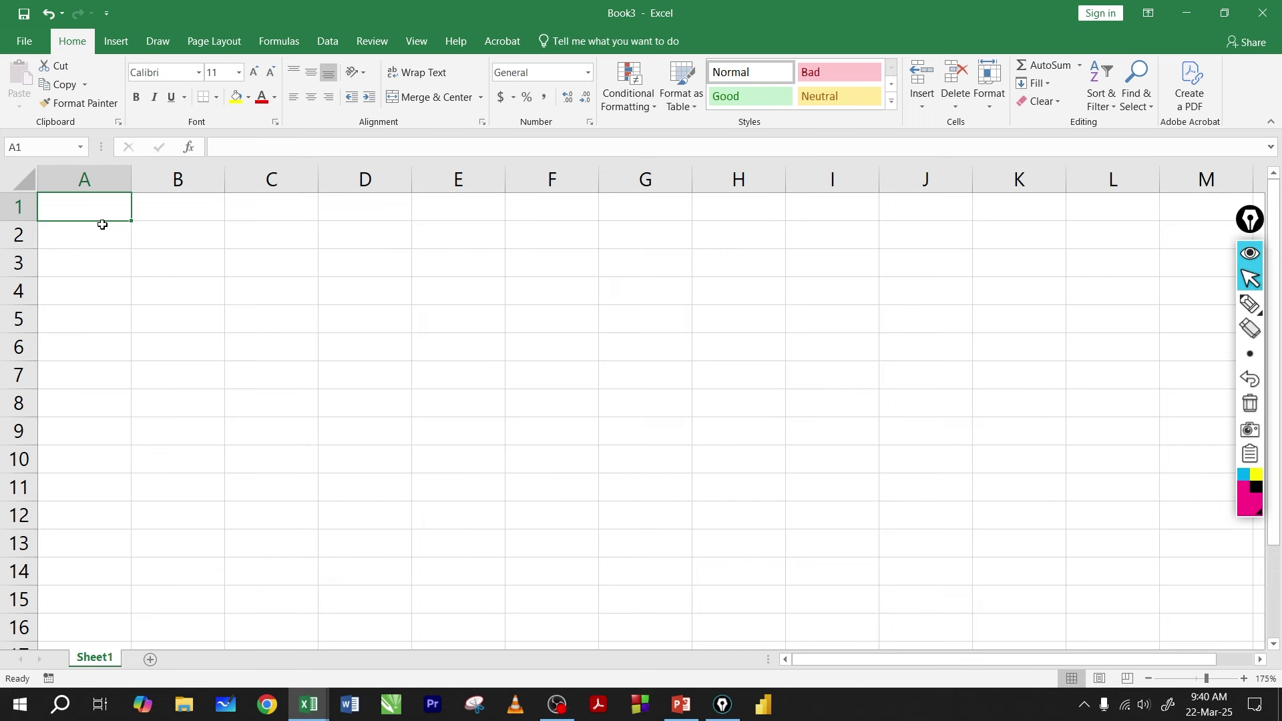
type("1")
key("Return")
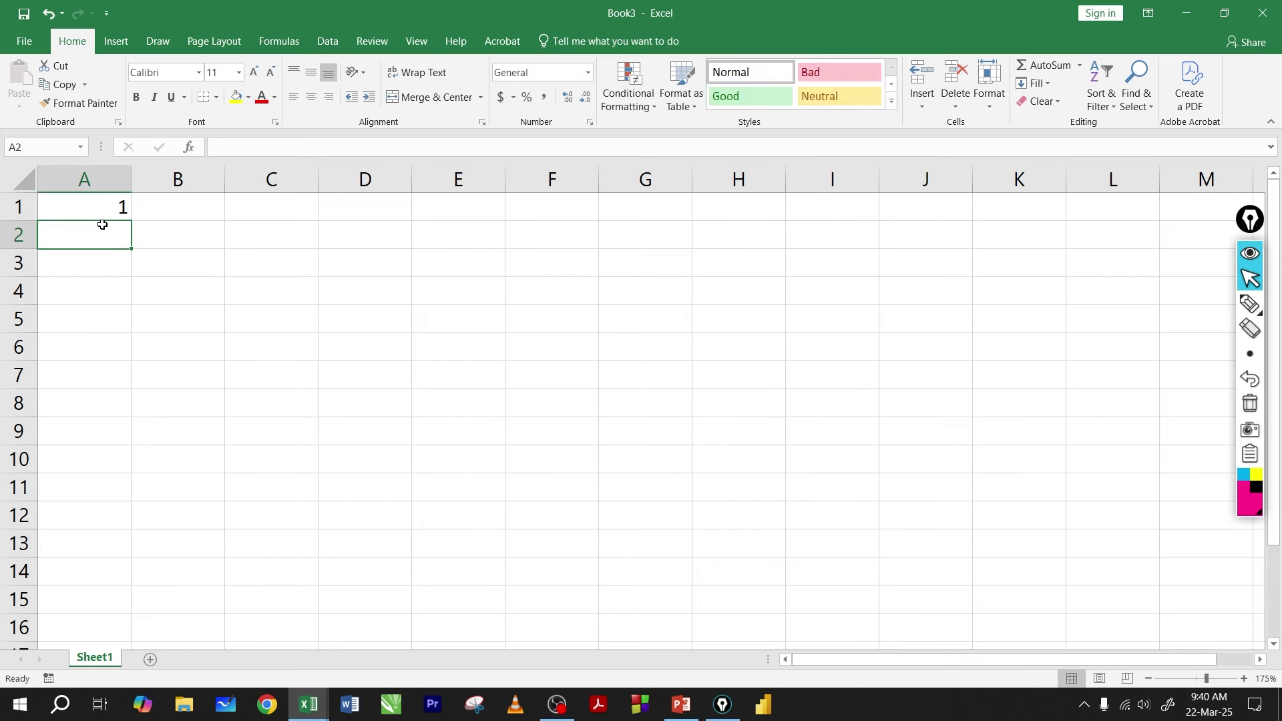
type("2")
key("Return")
- Enter 2 in cell B1 and 4 in cell B2
left_click(169, 208)
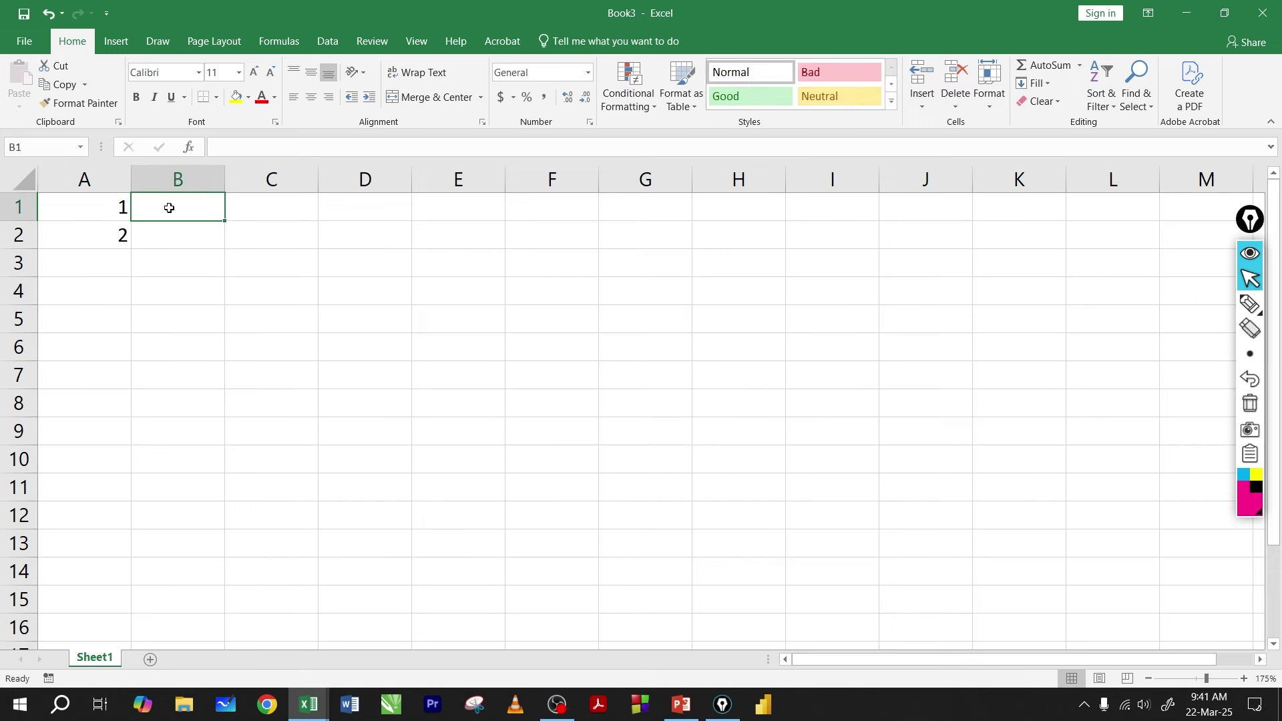
type("2")
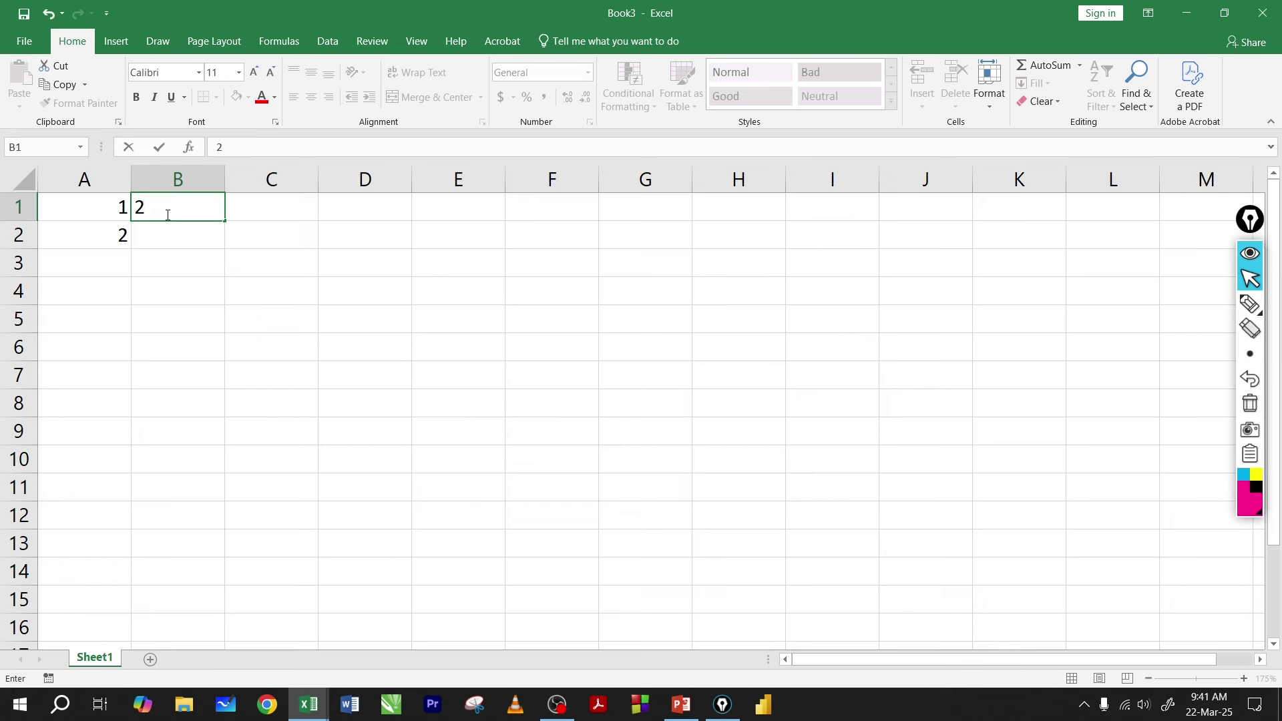
key("Tab")
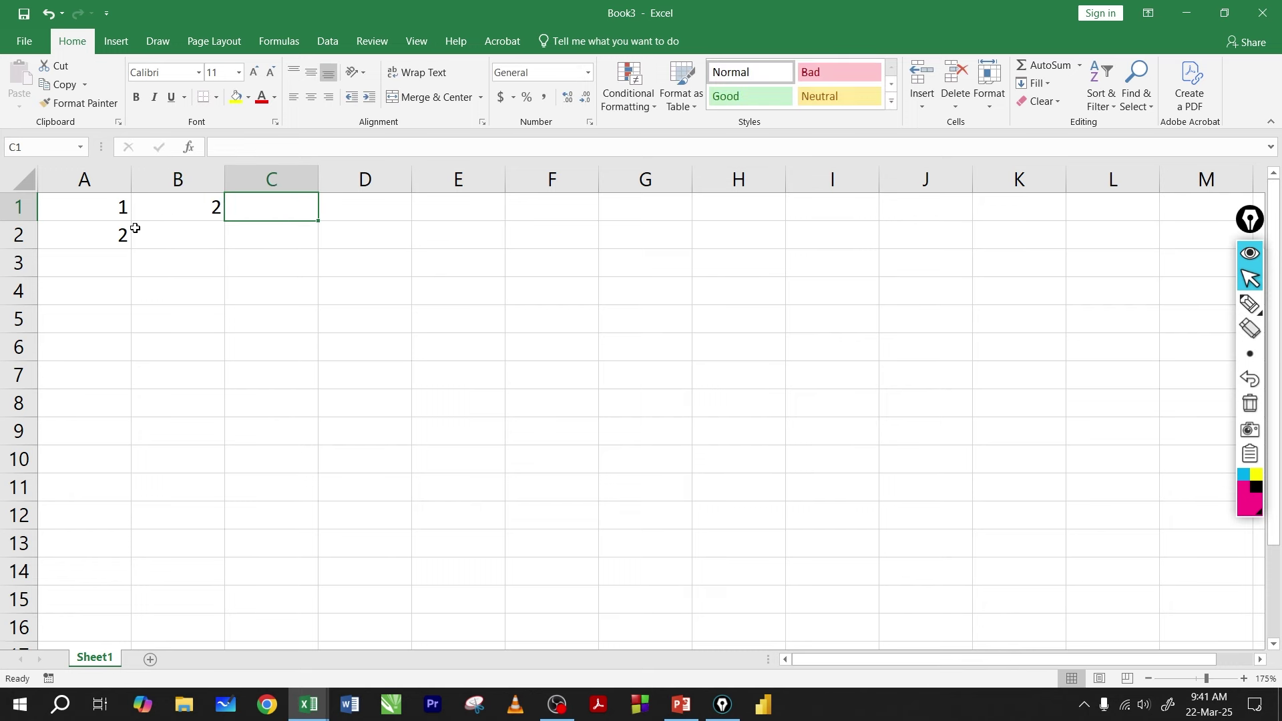
left_click(168, 241)
type("4")
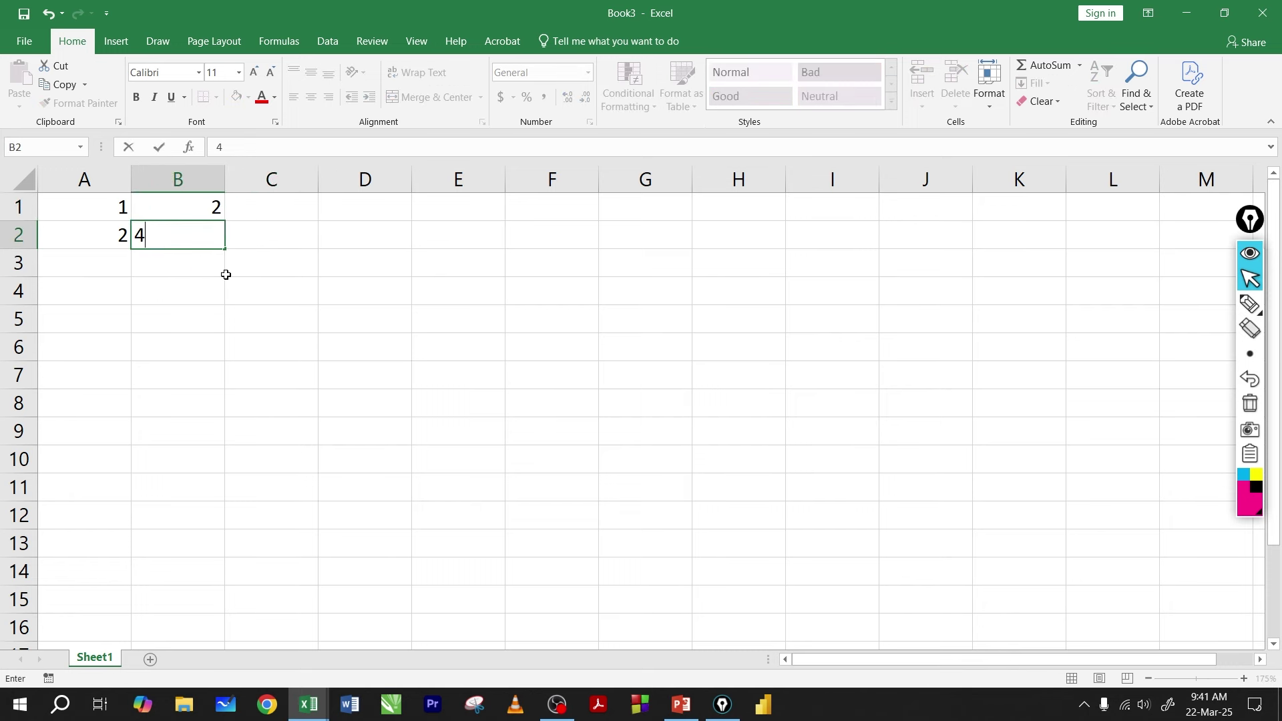
left_click(227, 279)
left_click_drag(103, 209, 184, 240)
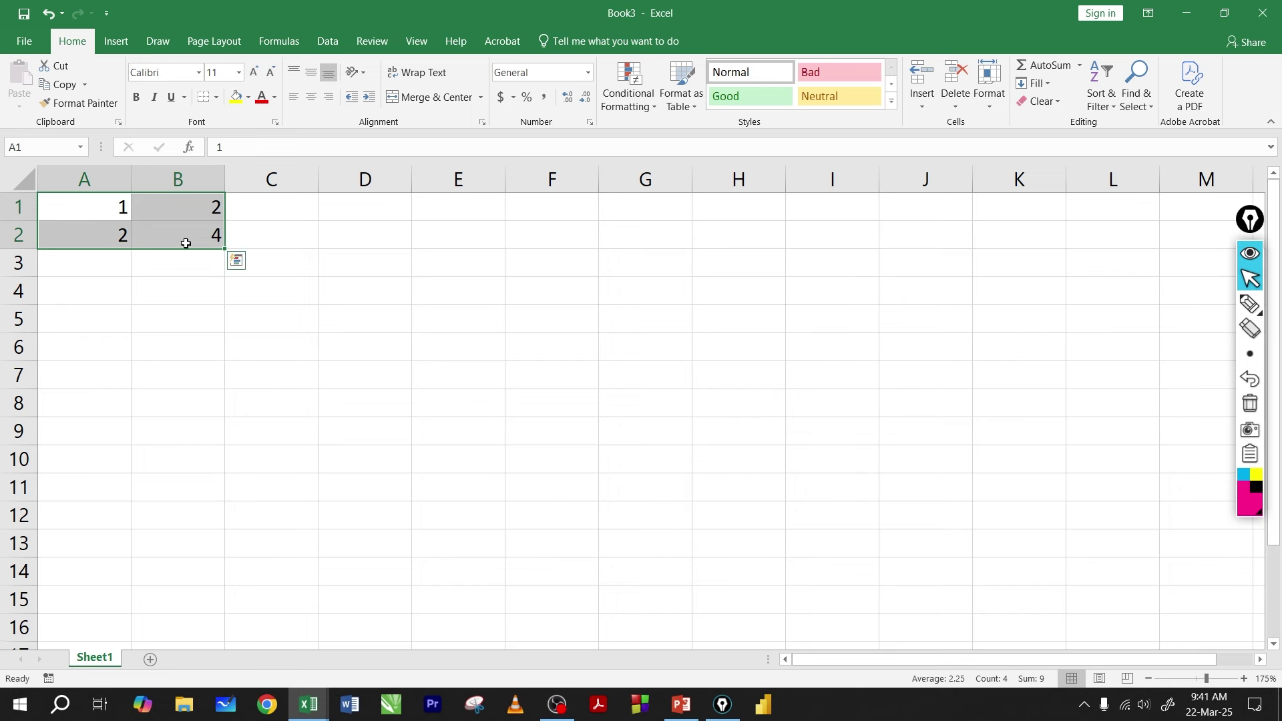
left_click(211, 267)
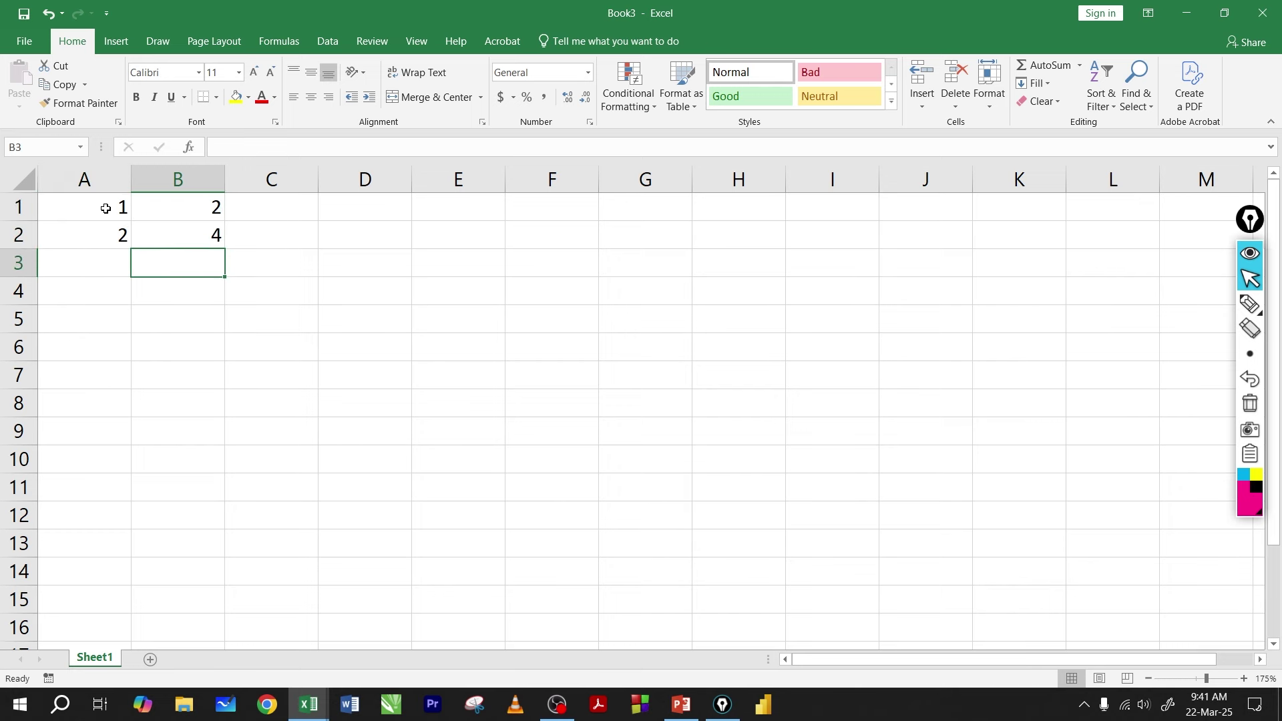
left_click_drag(105, 206, 194, 241)
left_click(236, 291)
scroll(237, 293, "down", 1)
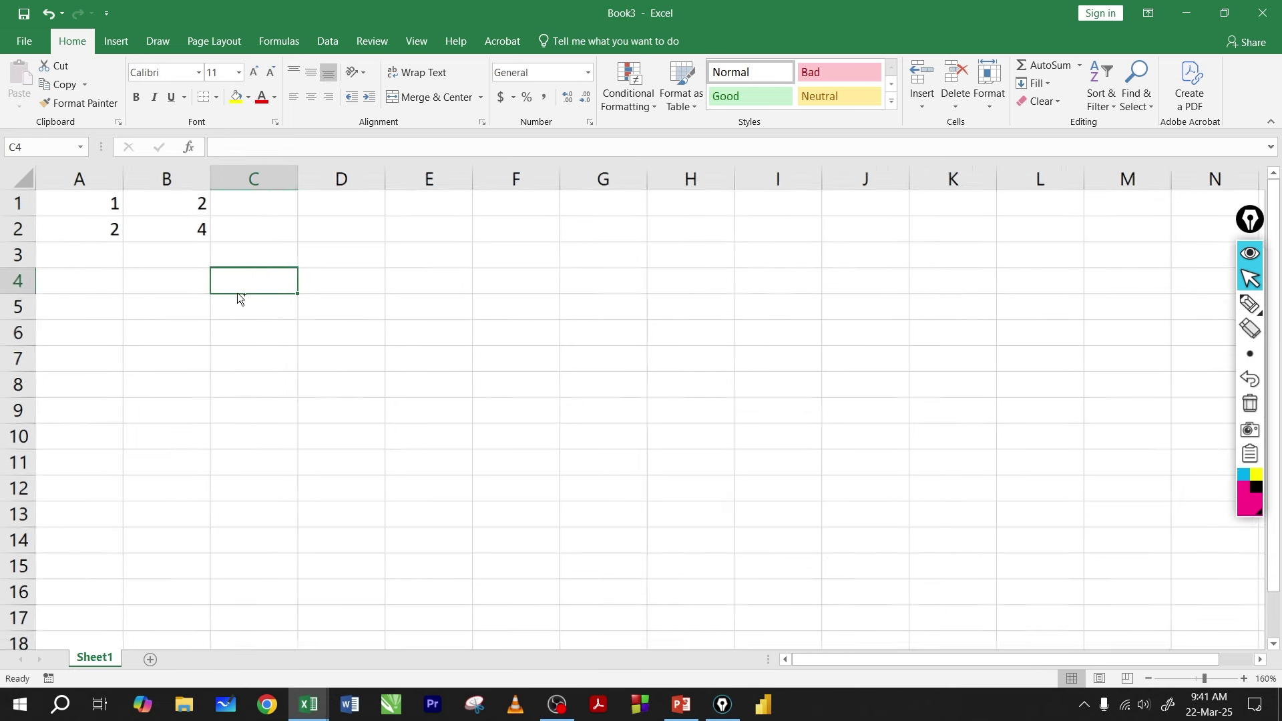
- Try extending the series from A1:A2 down to A10, and undo the fill
left_click_drag(104, 208, 120, 438)
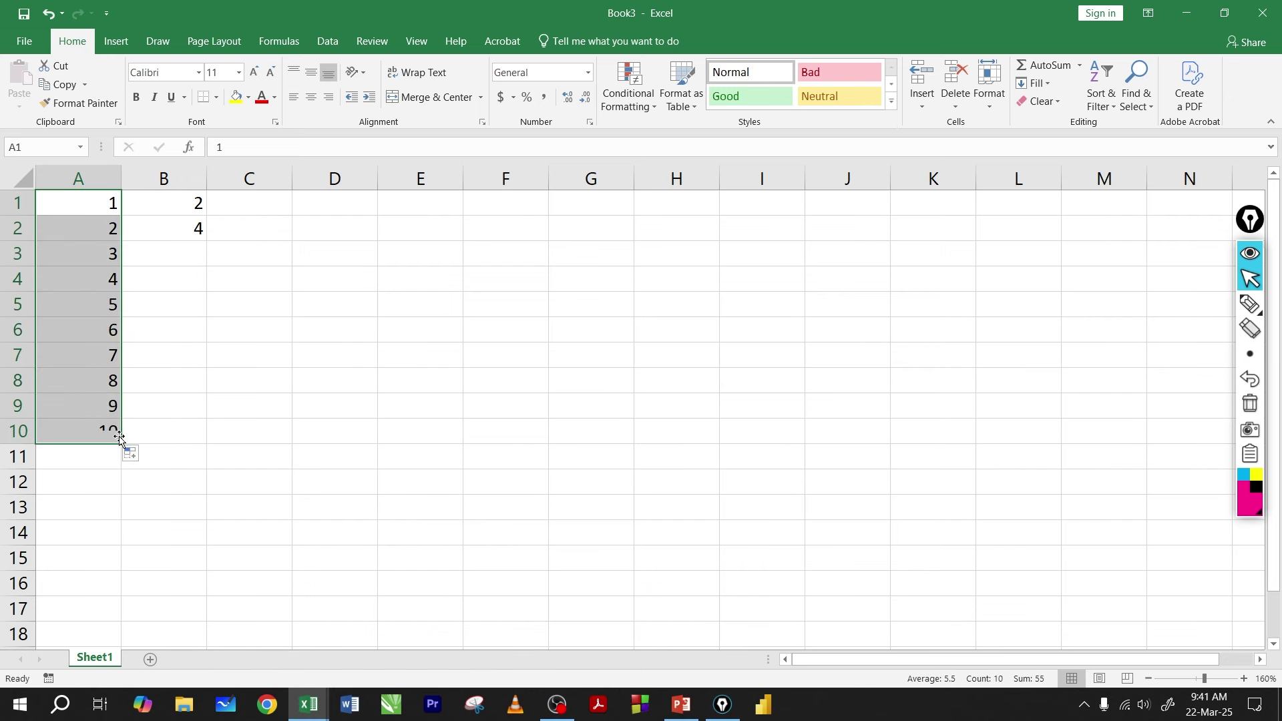
key("ctrl+z")
left_click(143, 289)
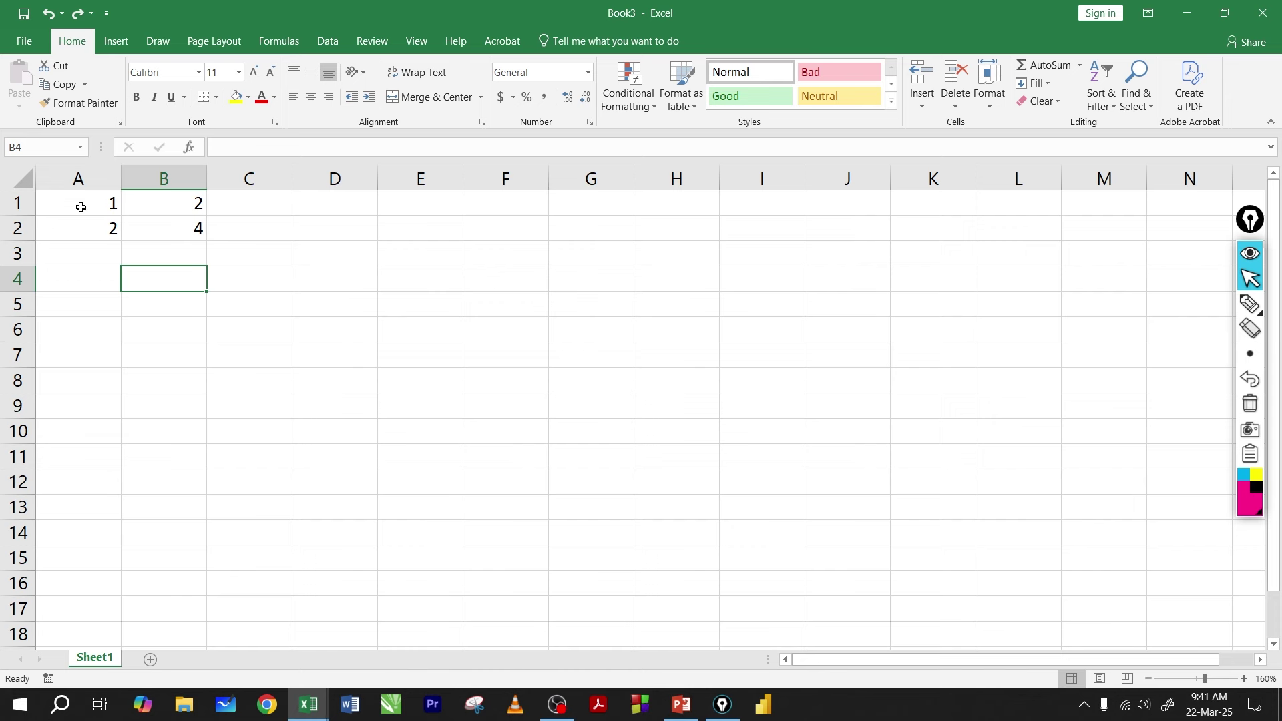
- Try extending the A1:B2 block across to column J and on to column P, and undo both fills
left_click_drag(78, 208, 166, 230)
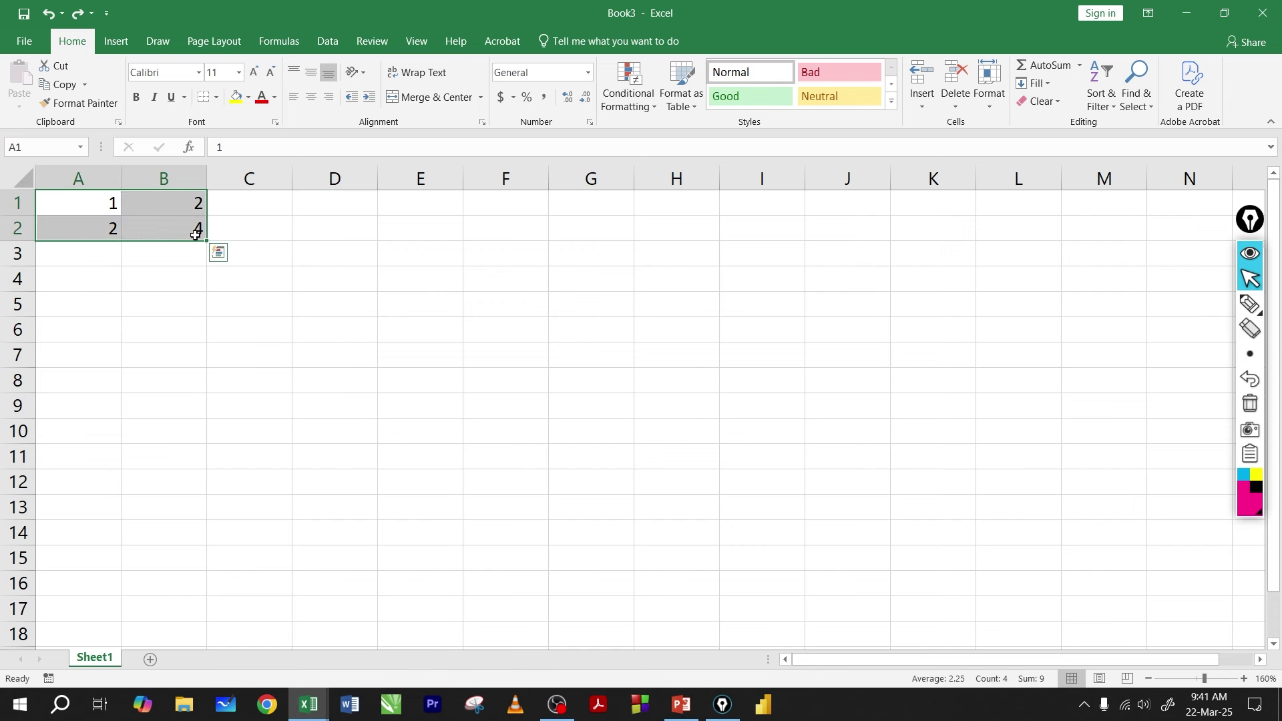
left_click_drag(207, 241, 878, 238)
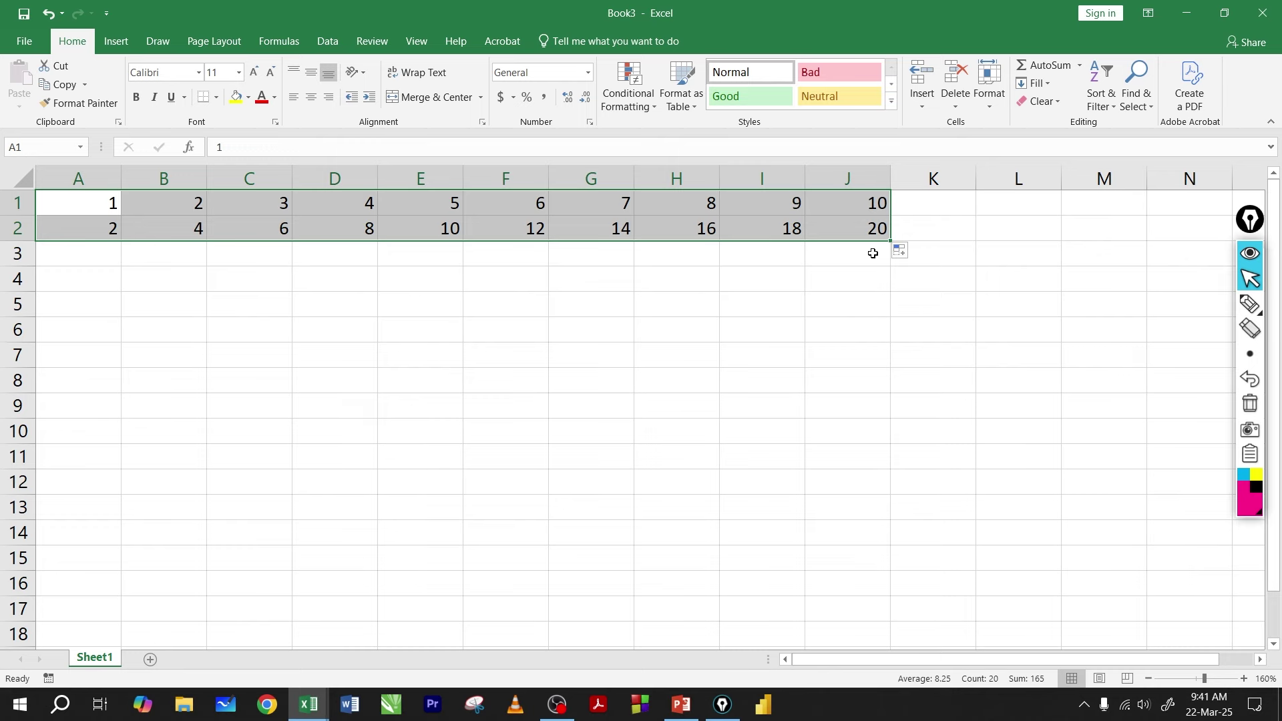
scroll(873, 253, "down", 3, "ctrl")
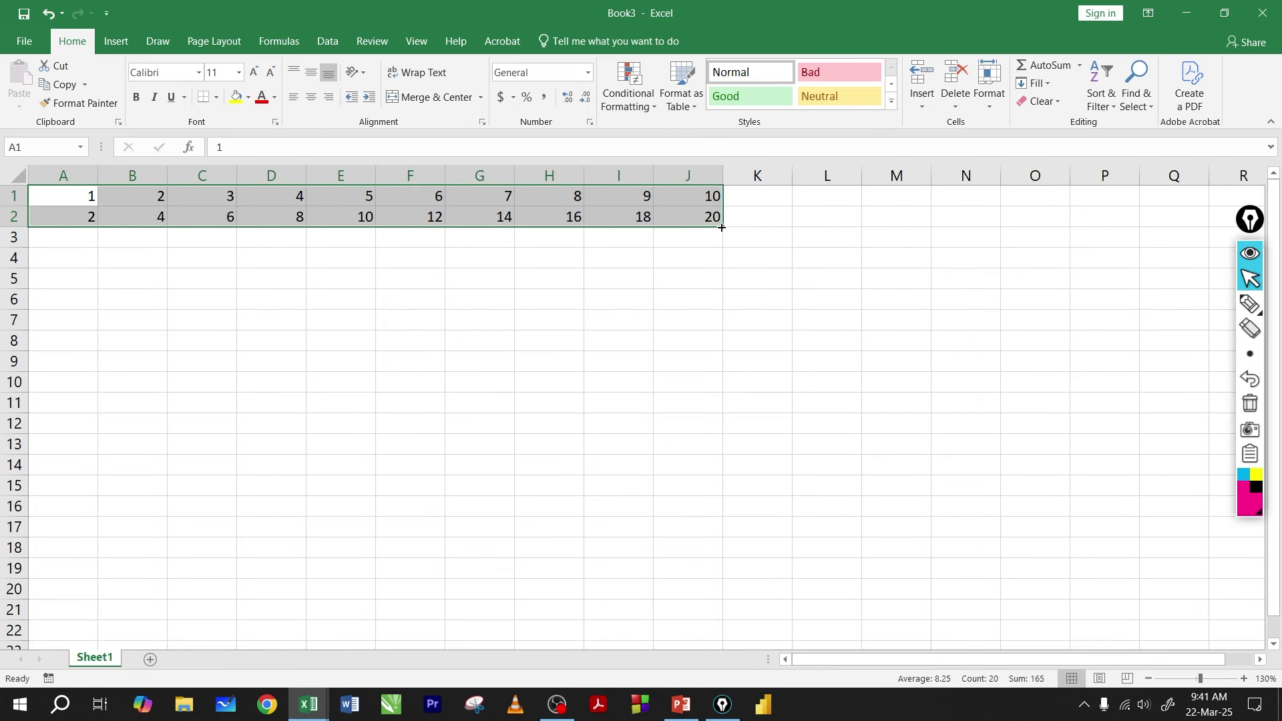
left_click_drag(721, 228, 1130, 243)
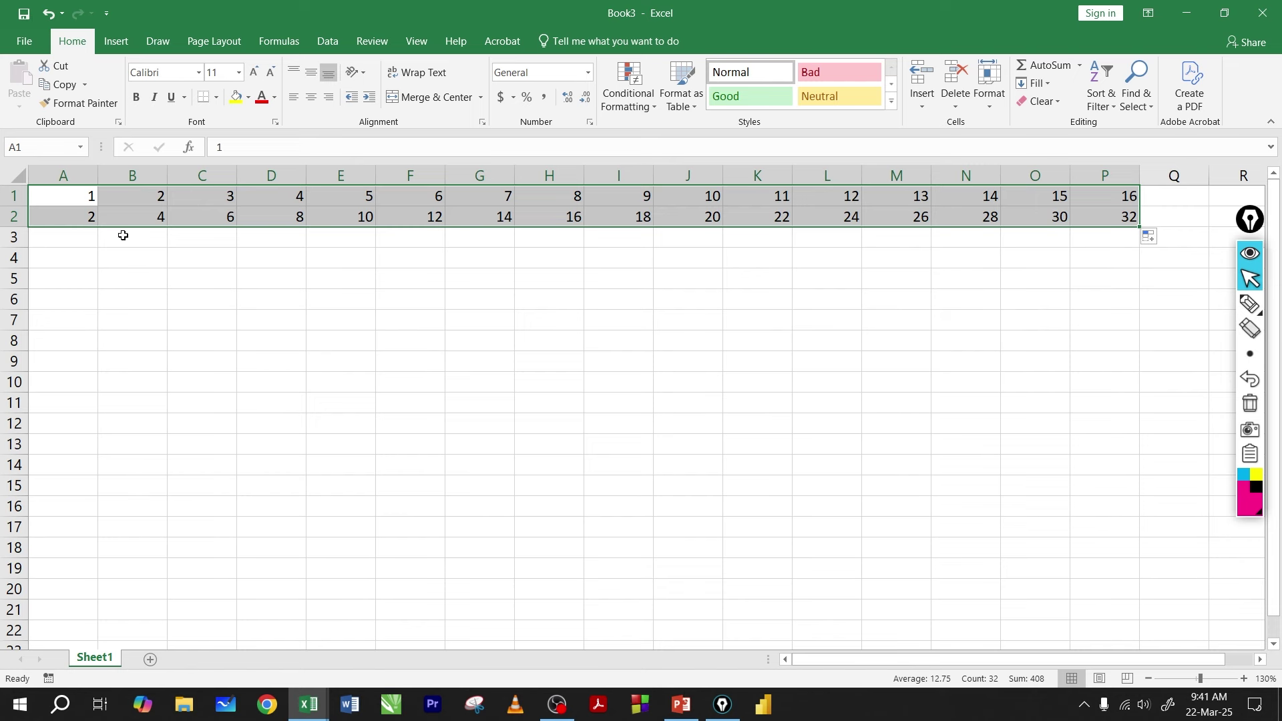
key("ctrl+z")
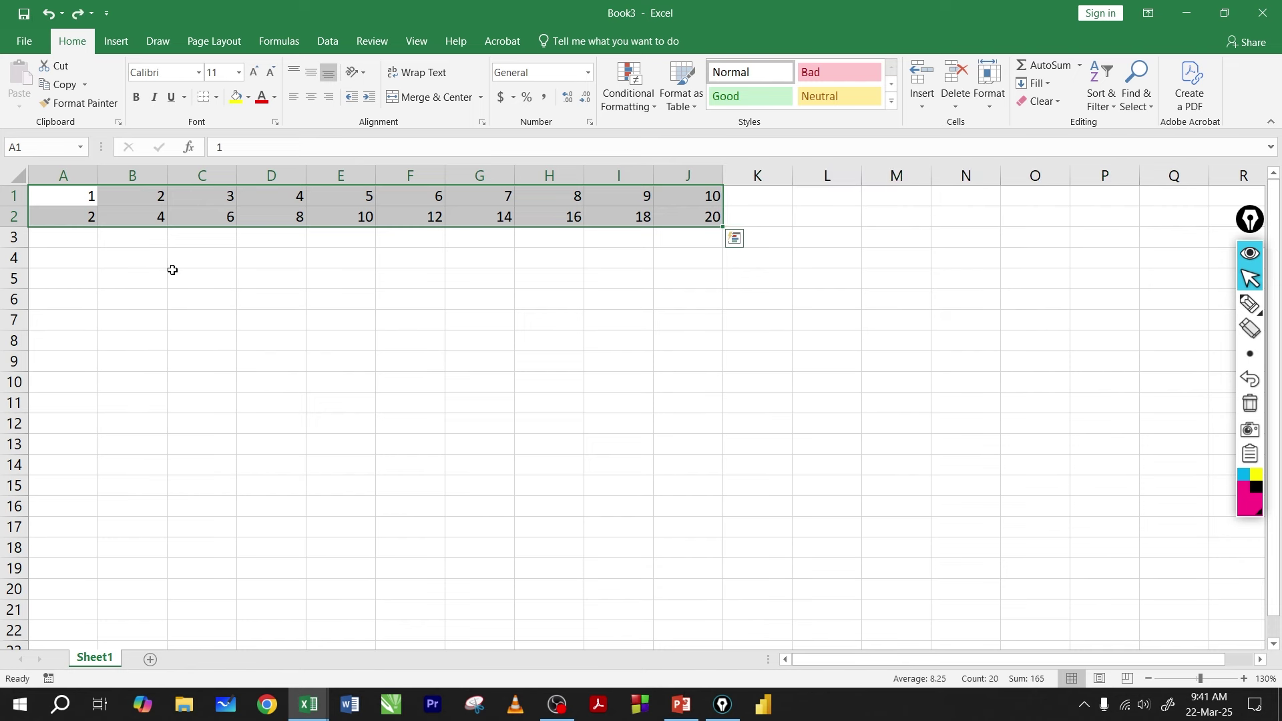
scroll(172, 270, "up", 2, "ctrl")
key("ctrl+z")
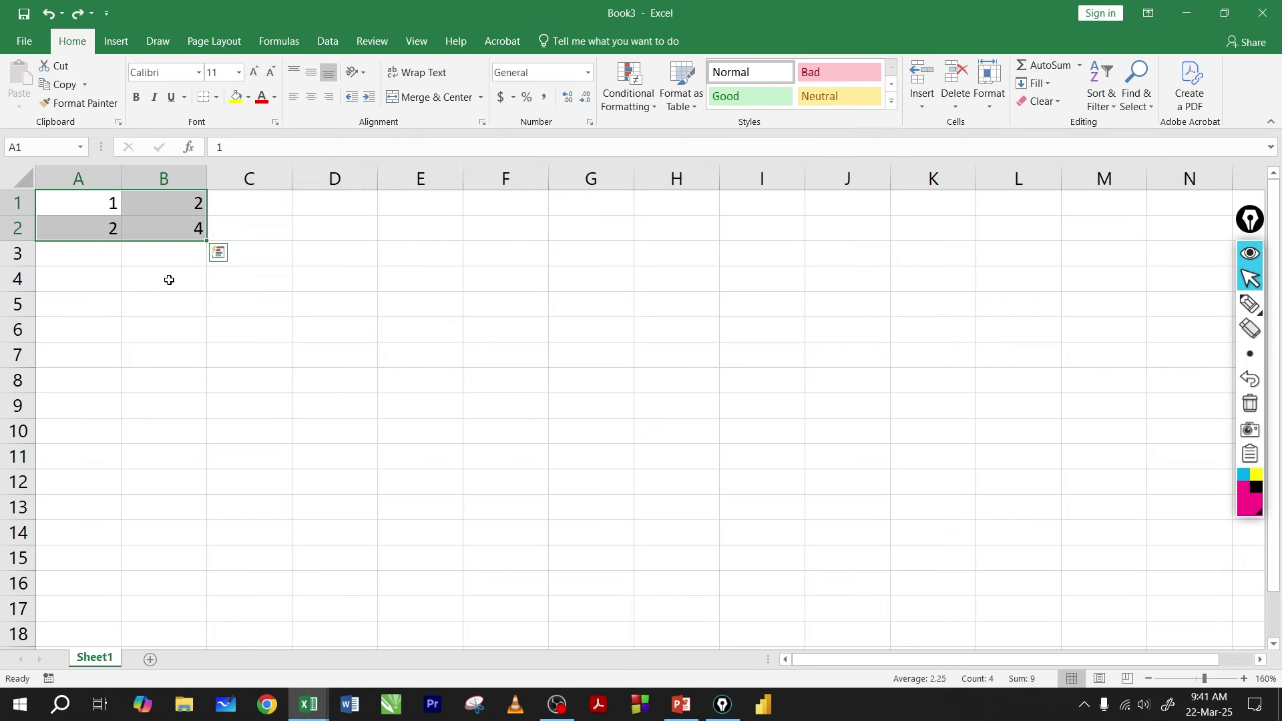
scroll(170, 280, "down", 2, "ctrl")
left_click(171, 280)
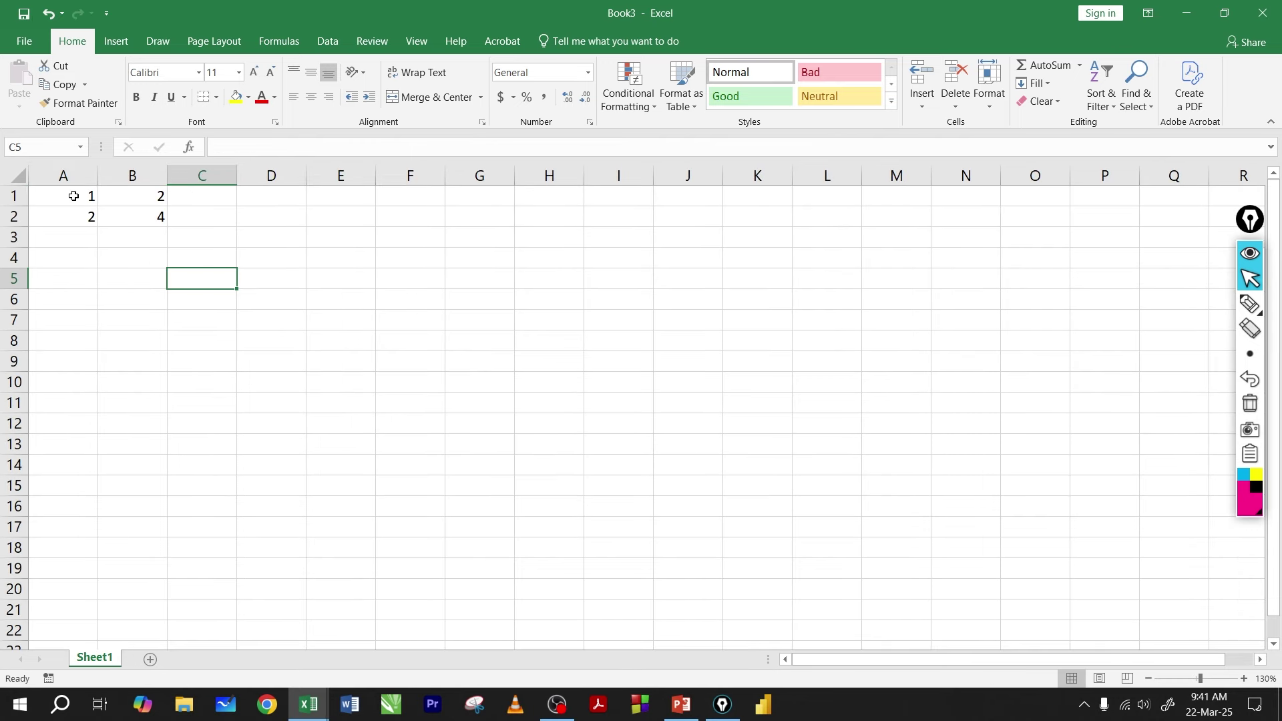
- Try extending row 1 from A1:B1 to J1 and row 2 from A2:B2 to I2, undoing each fill
left_click_drag(71, 195, 721, 211)
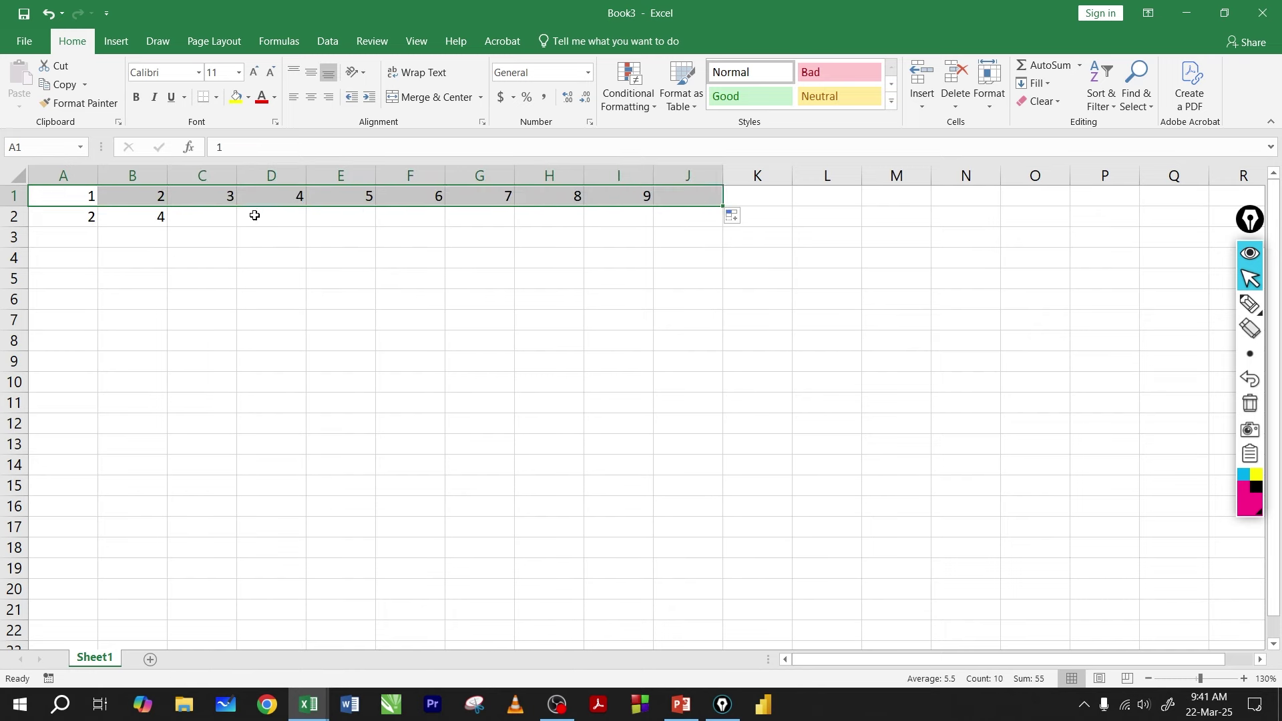
key("ctrl+z")
left_click_drag(92, 214, 624, 232)
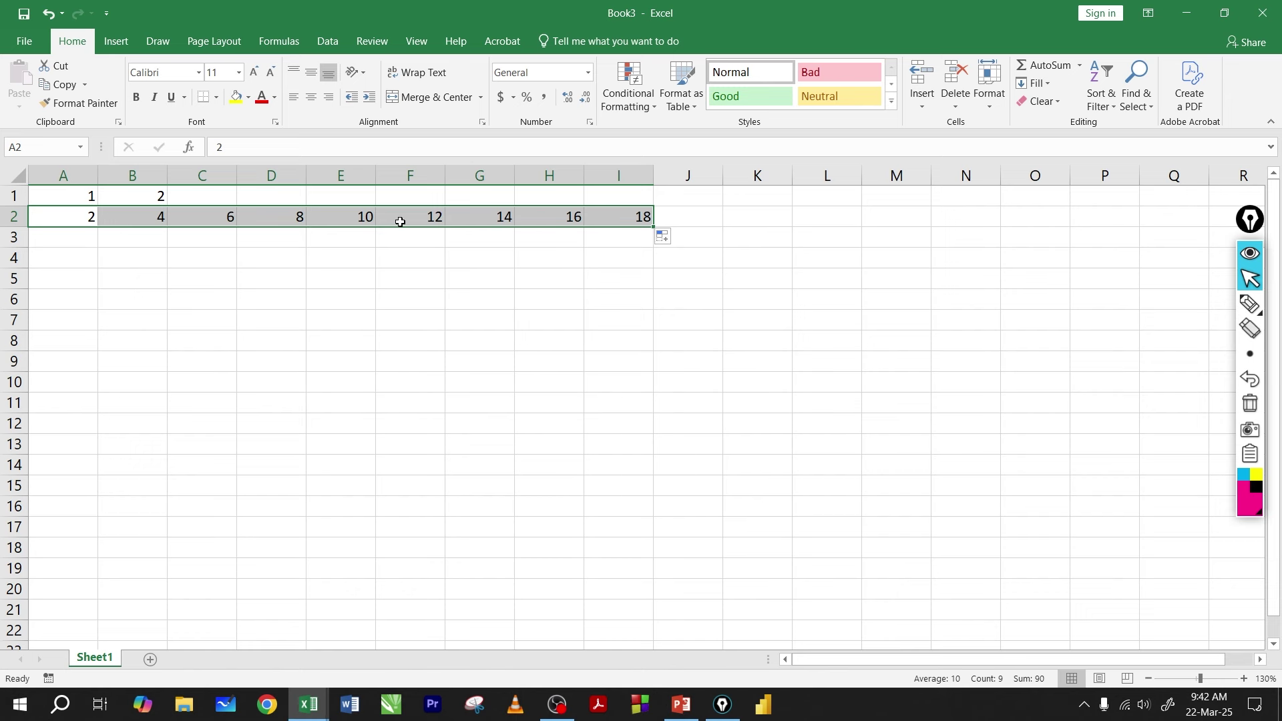
key("ctrl+z")
- Extend the A1:B2 block across to column O and down to row 10 to build a multiplication table
left_click_drag(86, 195, 135, 206)
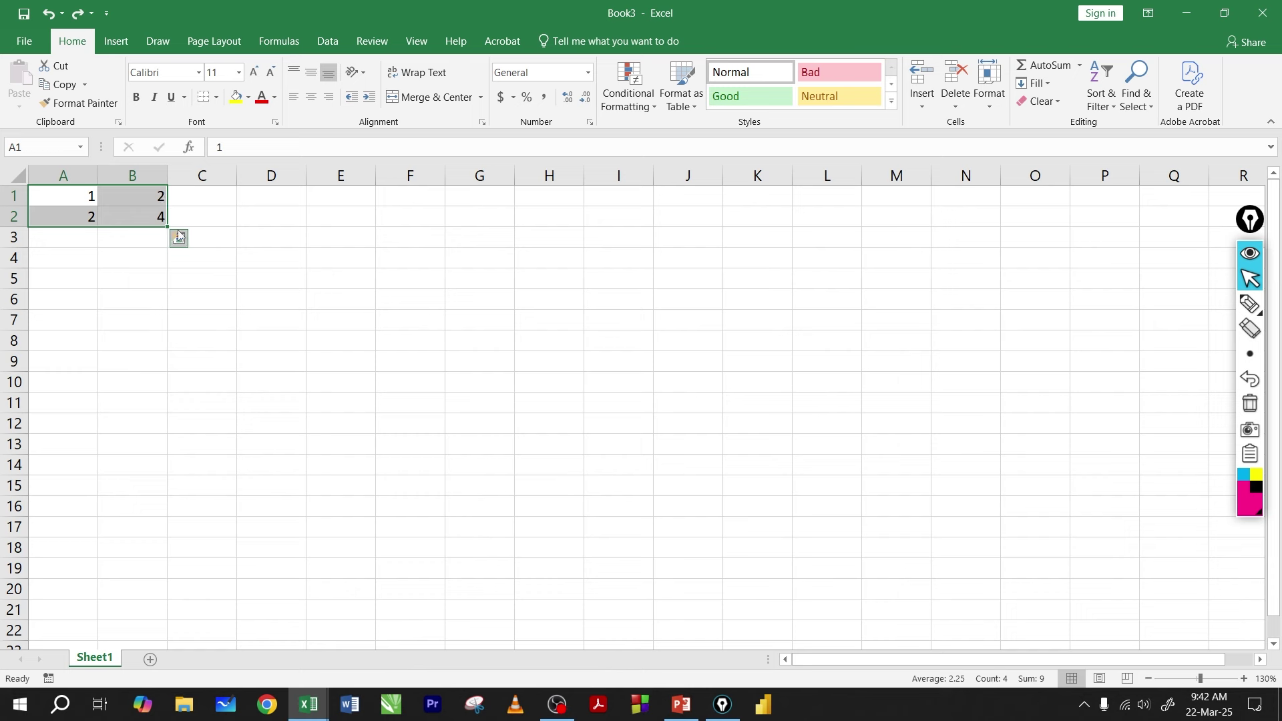
left_click_drag(168, 228, 1075, 391)
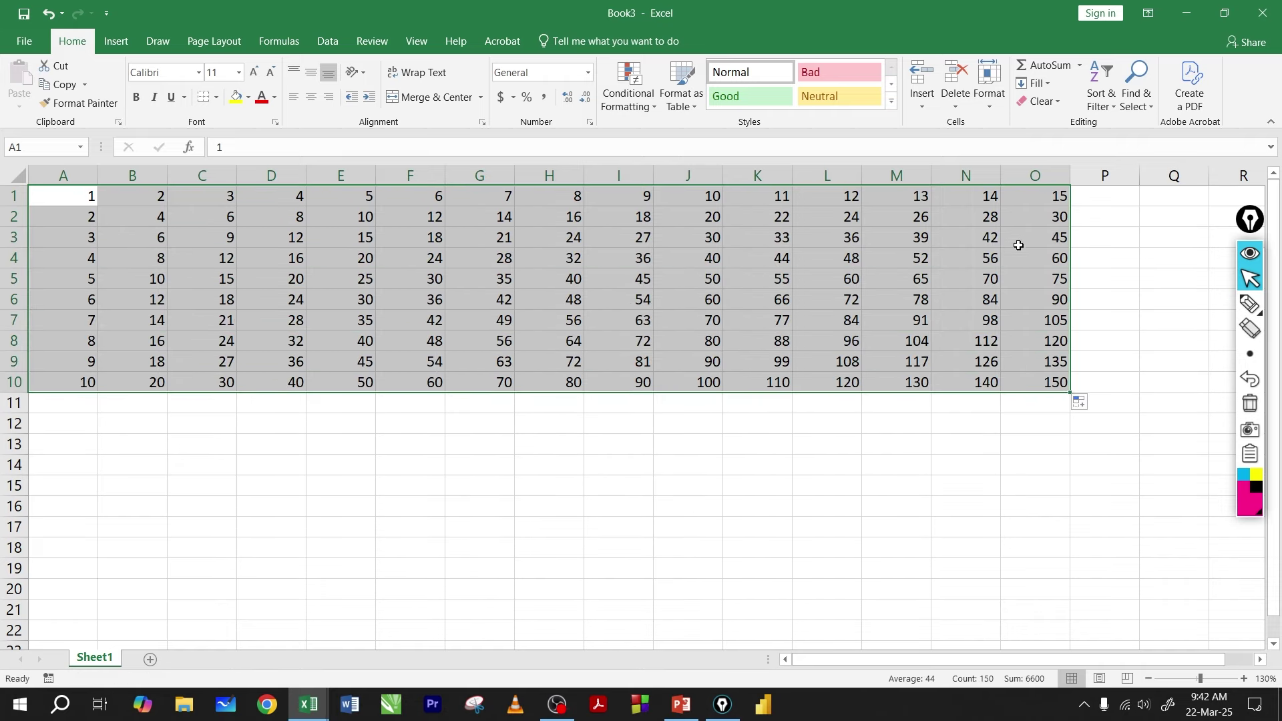
left_click(662, 446)
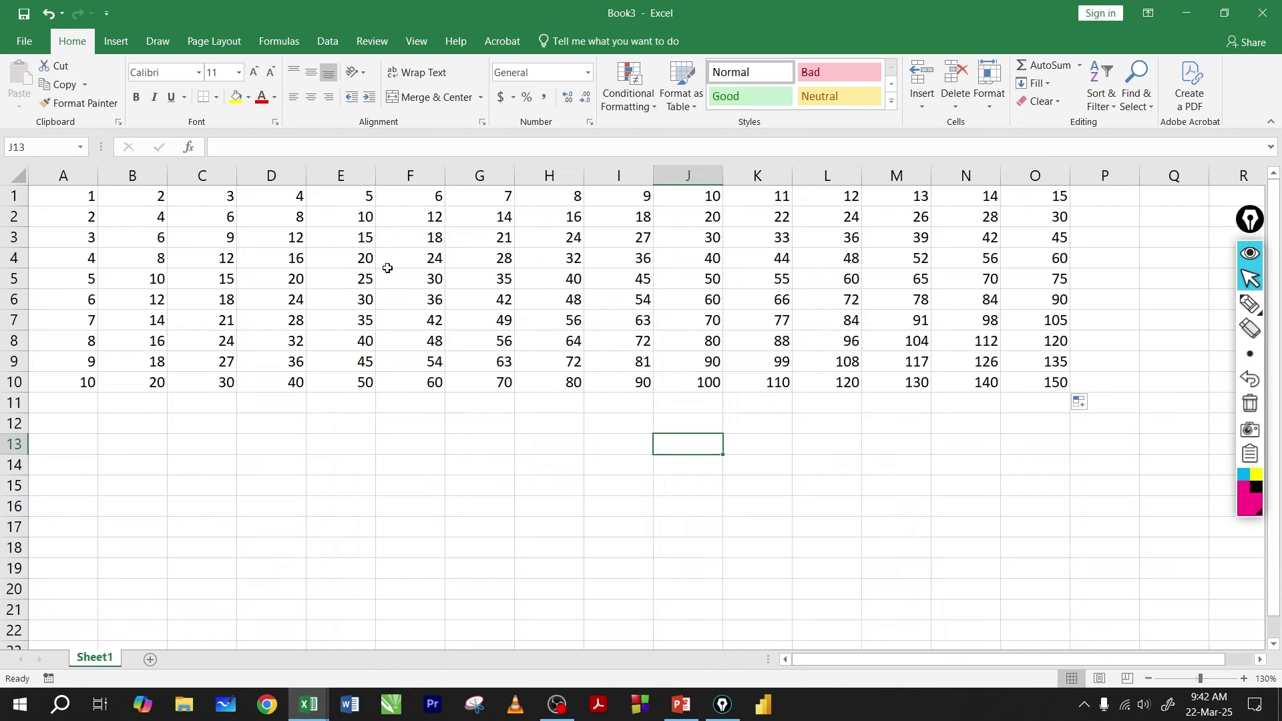
left_click_drag(333, 216, 832, 352)
left_click(777, 417)
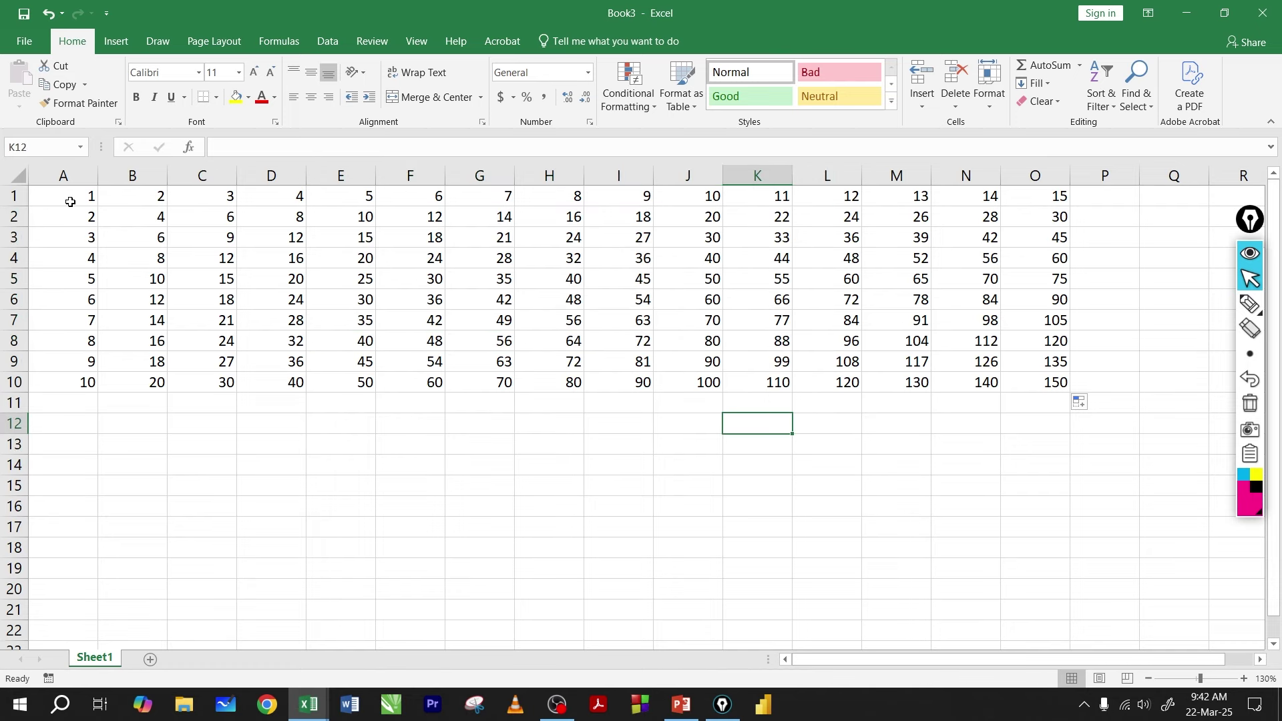
- Clear the whole multiplication table from A1:O10 and select cell C3
left_click_drag(70, 201, 1202, 427)
key("Delete")
left_click(189, 242)
- Try filling an alternating a, b text pattern from C3:C4 down to C10, and clear those cells
scroll(294, 290, "up", 4)
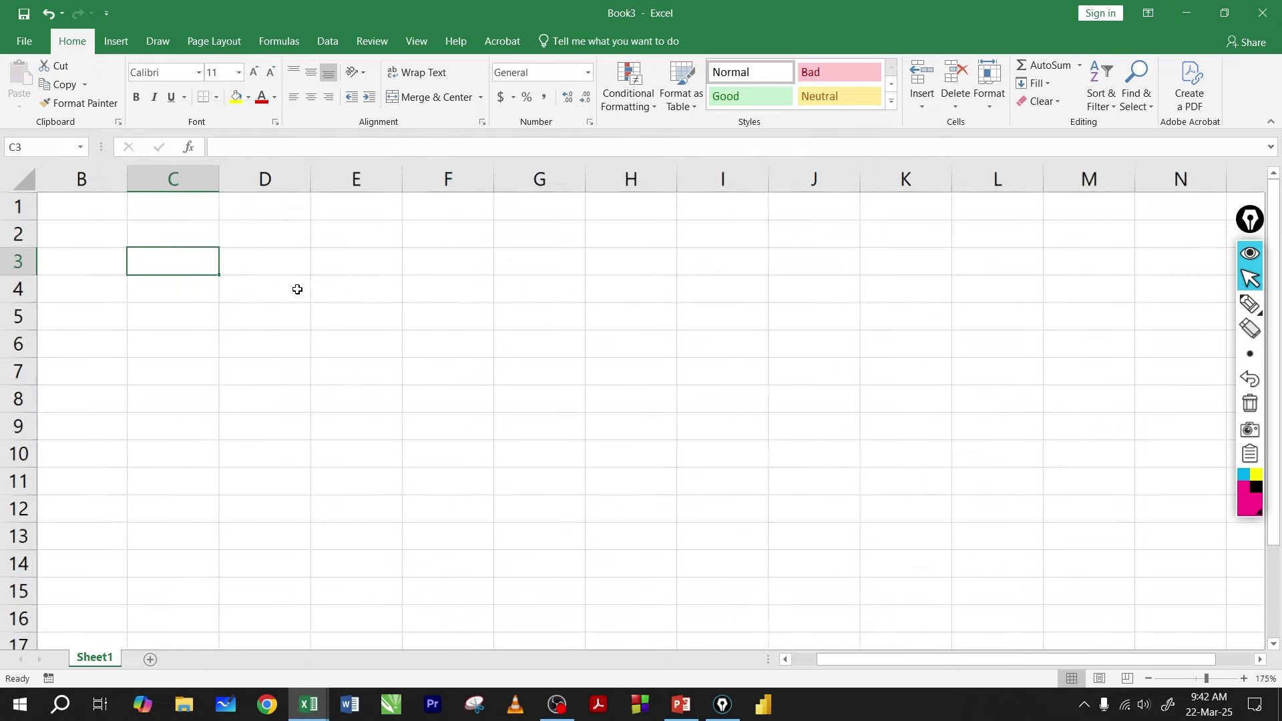
type("a")
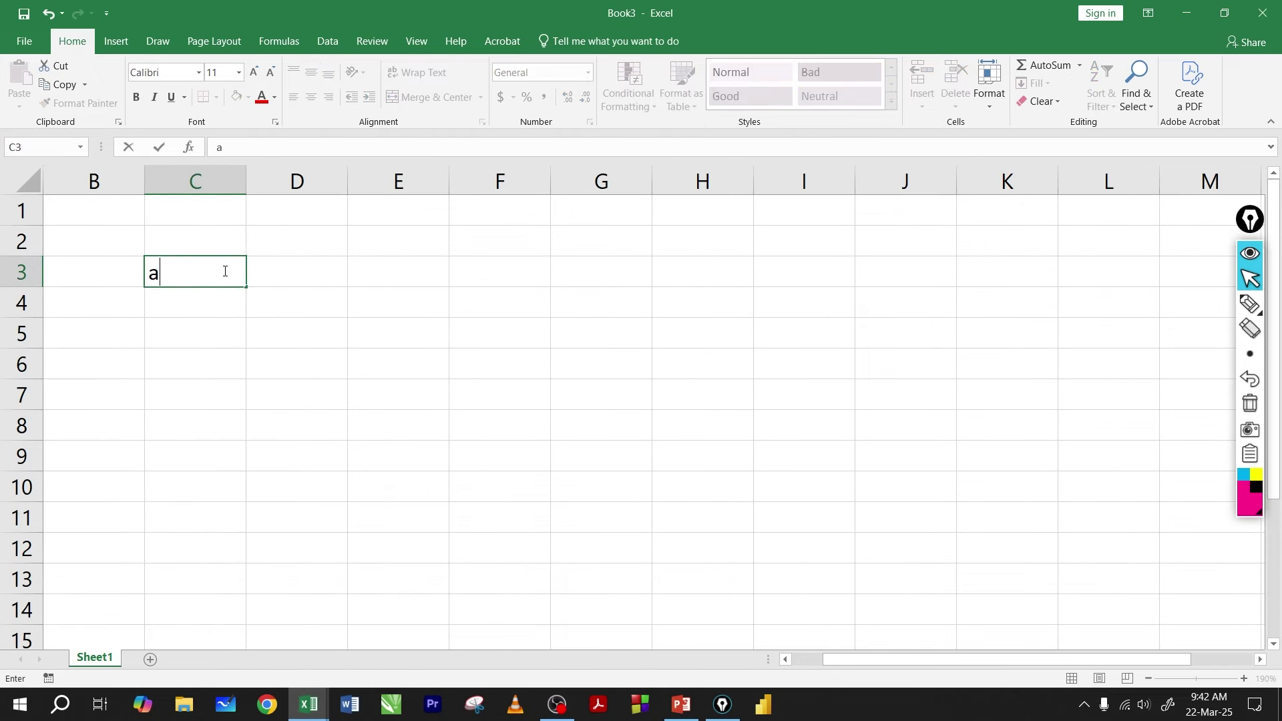
key("Return")
type("b")
key("Return")
left_click_drag(228, 268, 252, 480)
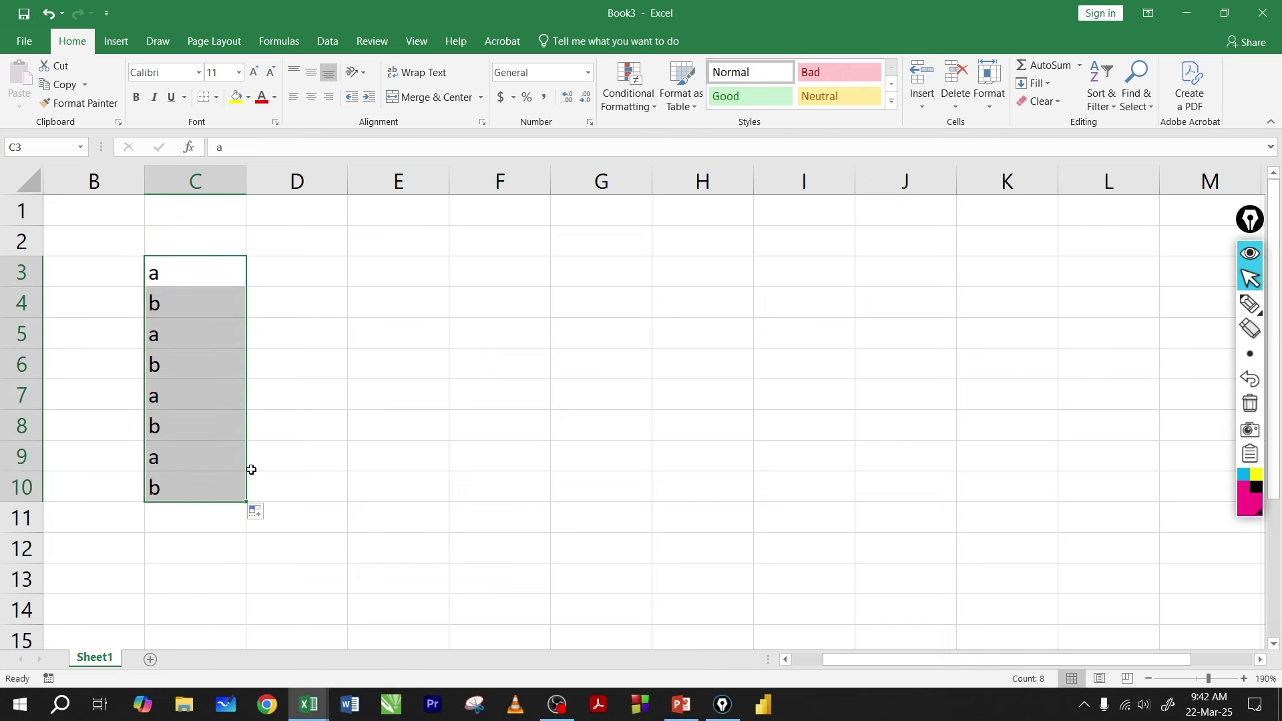
key("Delete")
- Enter Jan in cell D3 and fill the month names down to D10
left_click(275, 281)
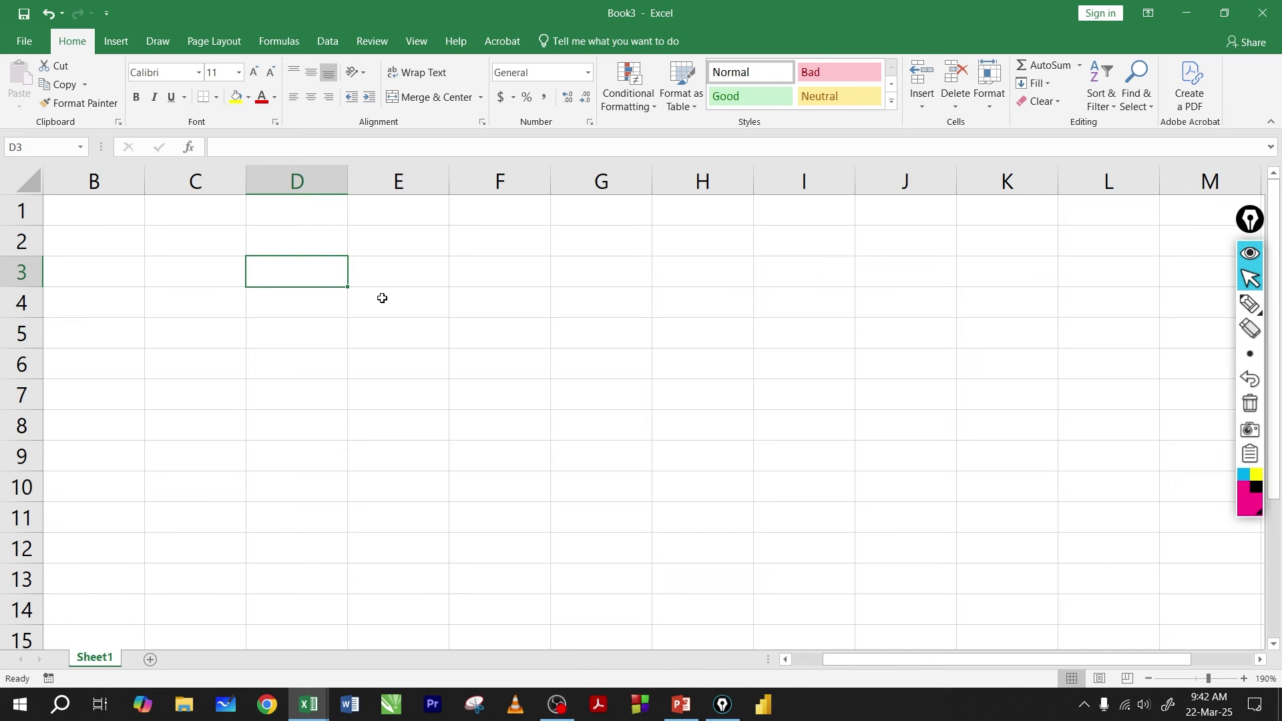
type("Jan")
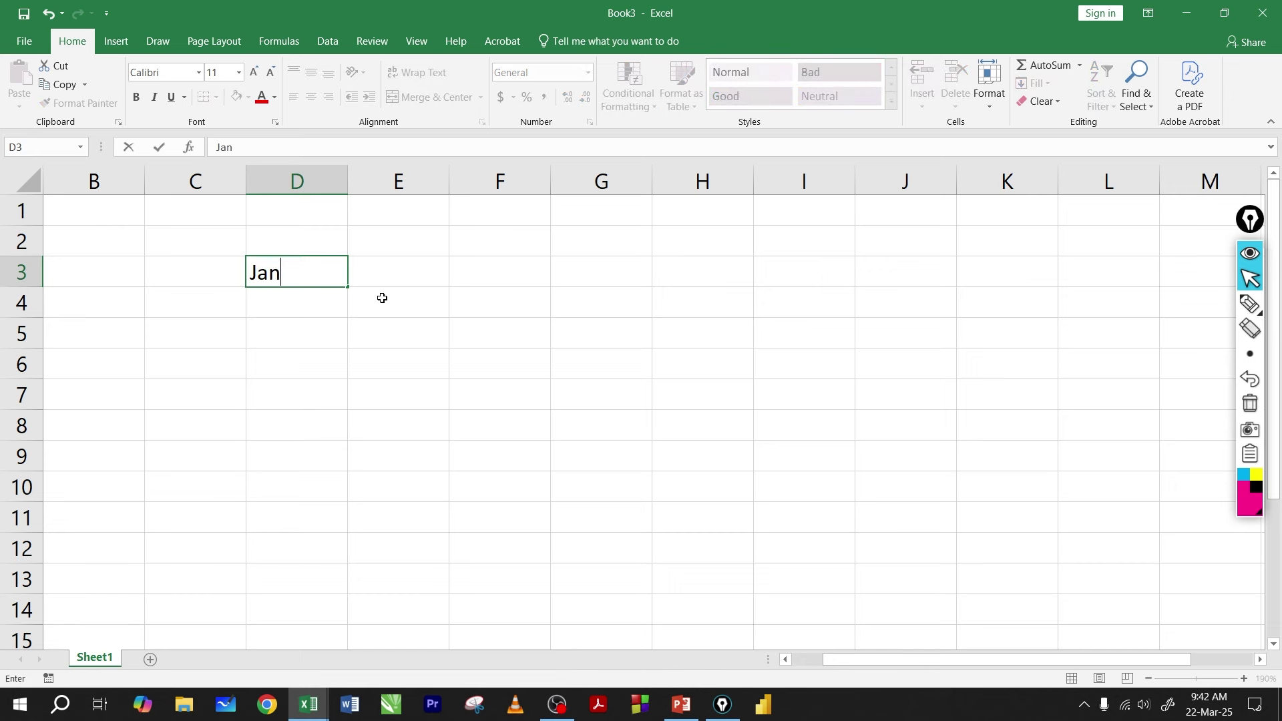
key("Return")
left_click(341, 278)
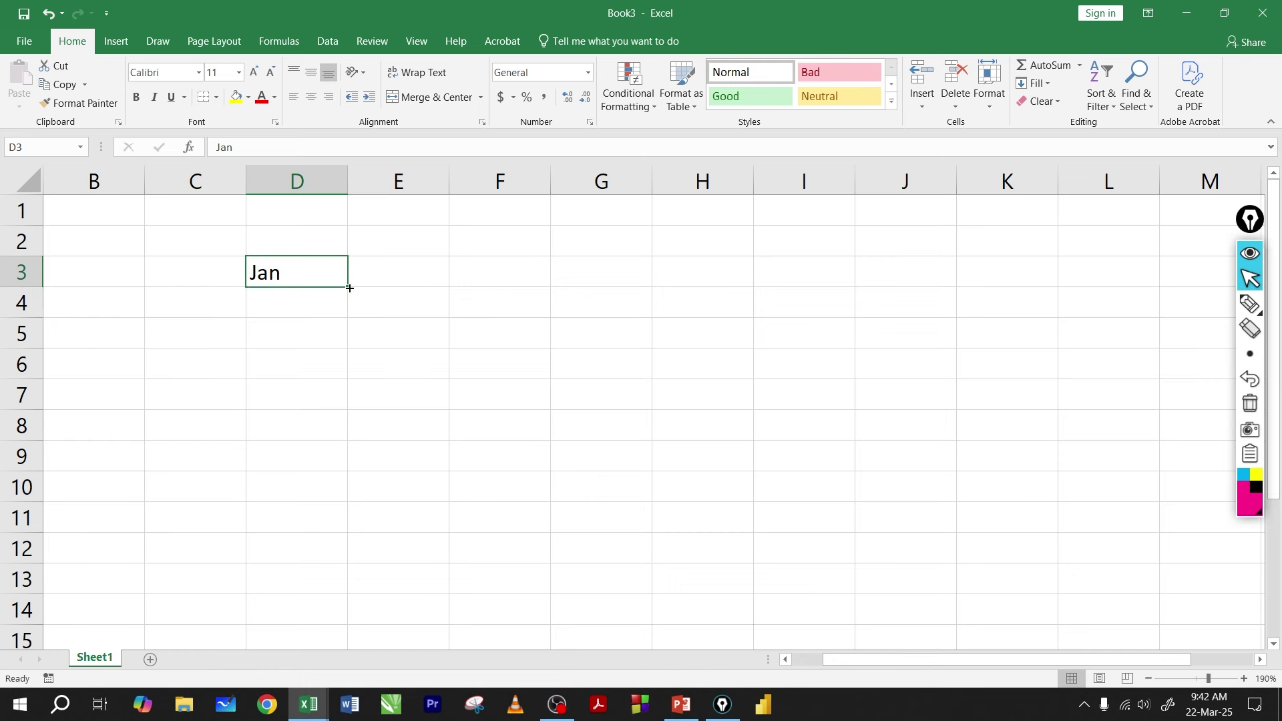
left_click_drag(349, 287, 349, 498)
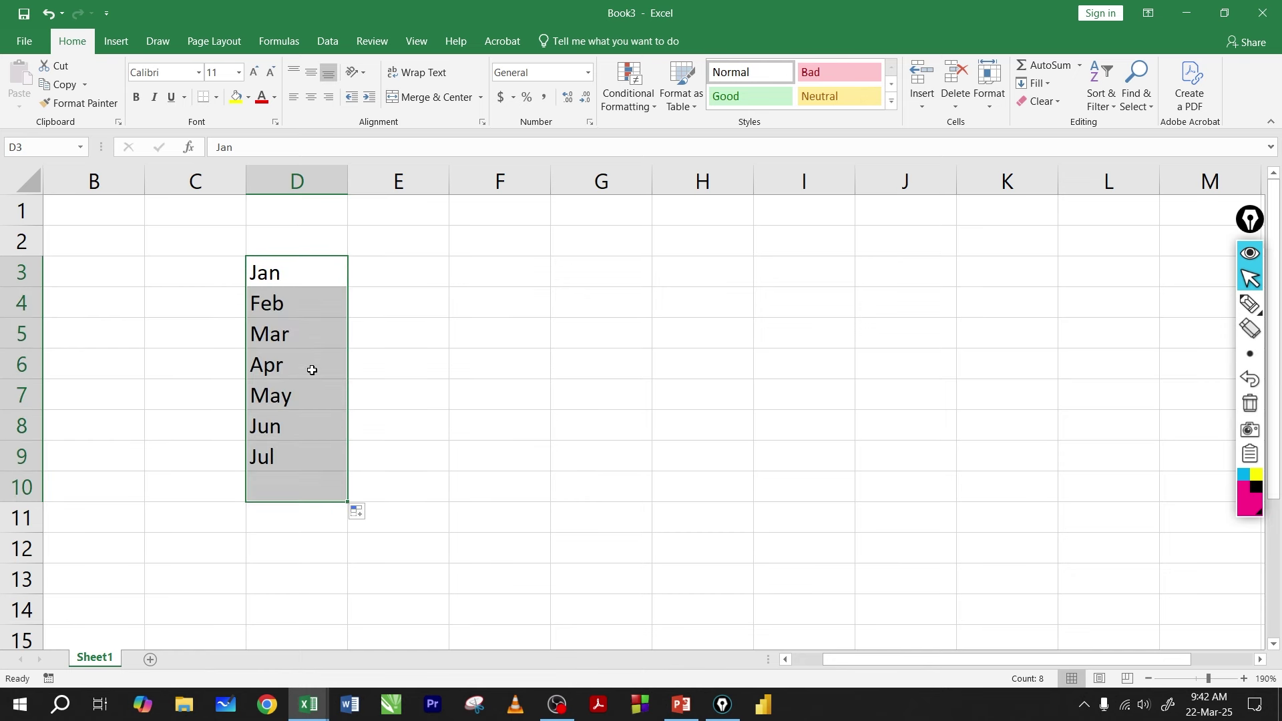
left_click(426, 279)
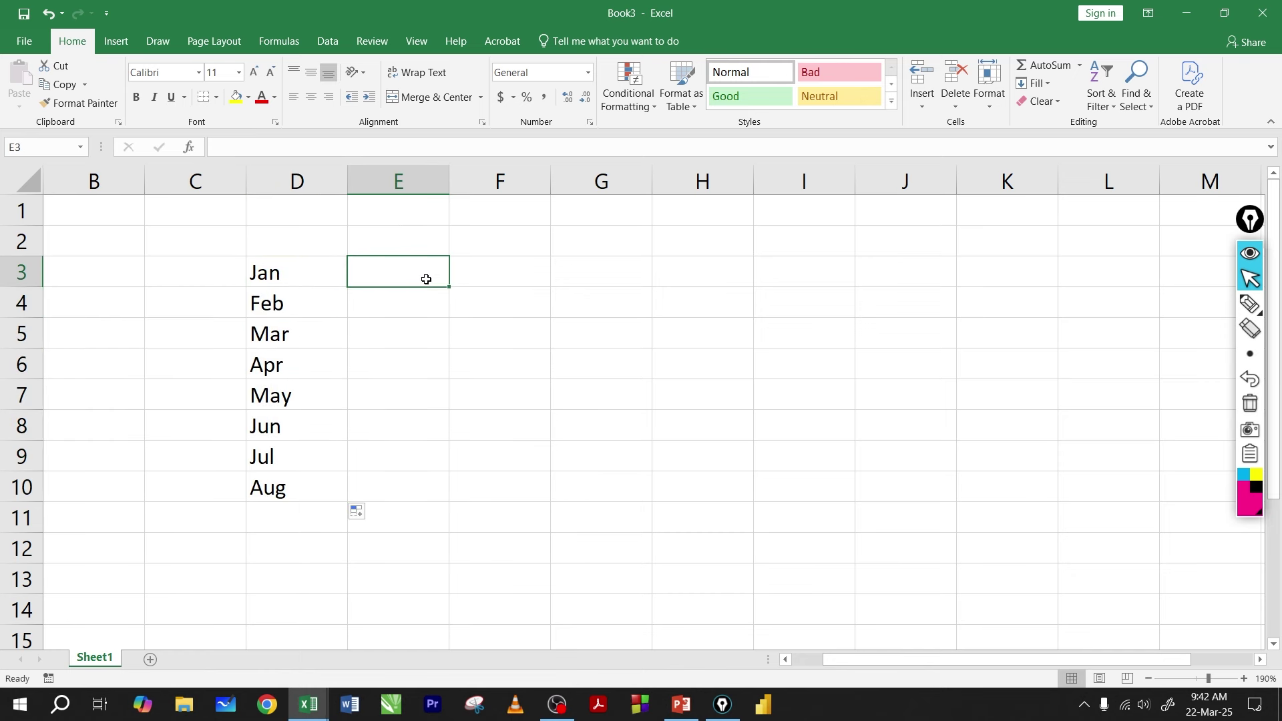
- Enter January in cell E3 and fill the full month names down to E11
type("Ja")
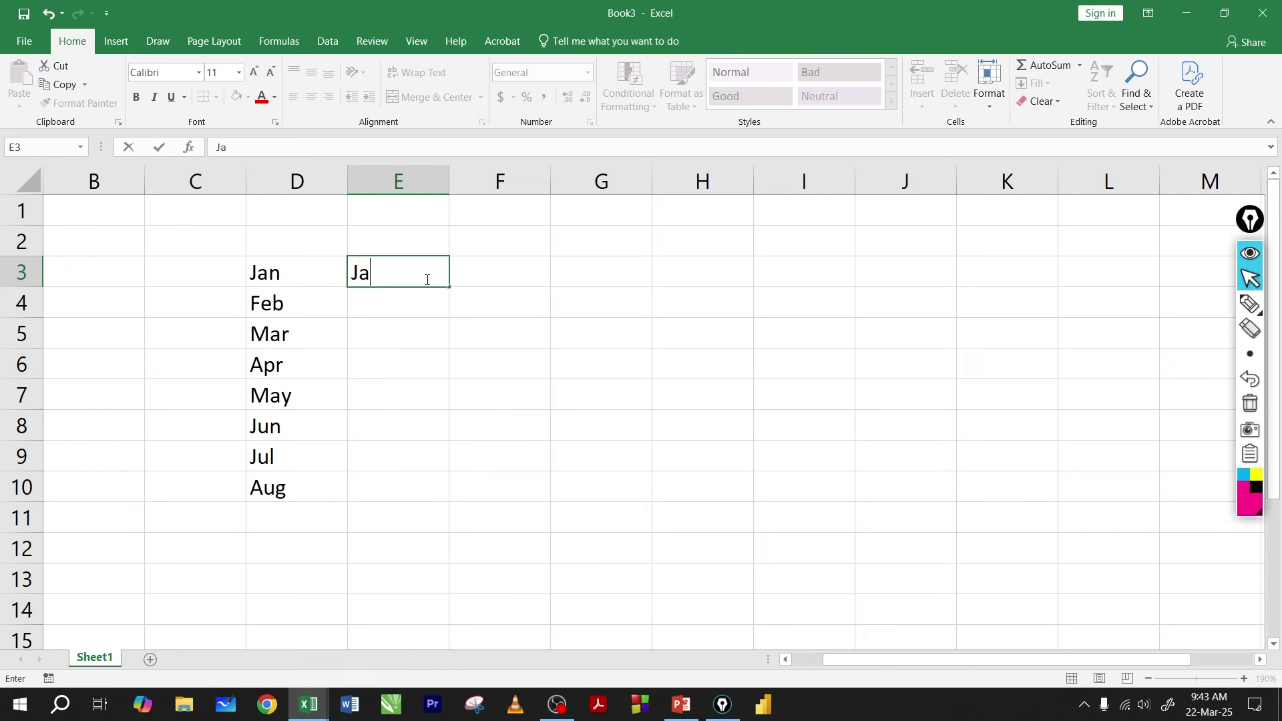
type("nuary")
key("Return")
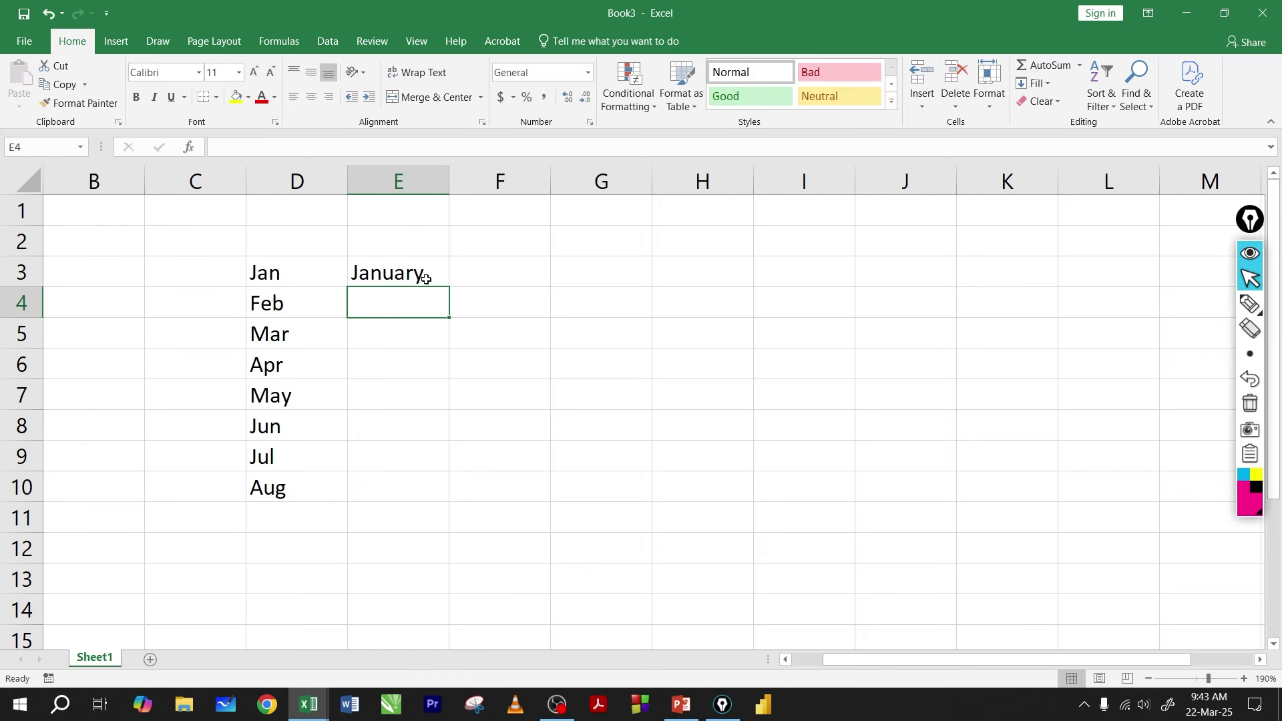
left_click(426, 279)
left_click_drag(446, 291, 446, 527)
left_click_drag(425, 272, 427, 515)
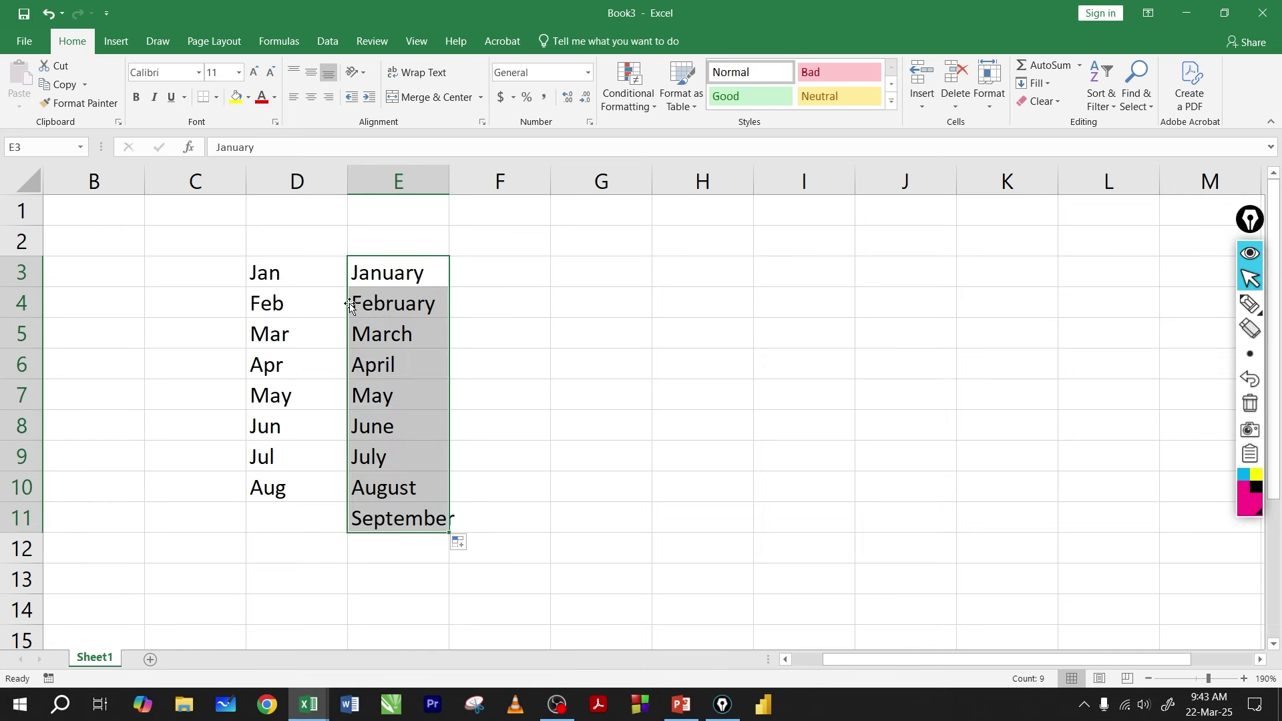
- Enter Sunday in cell F3 and fill the weekday names down to F9
left_click(470, 275)
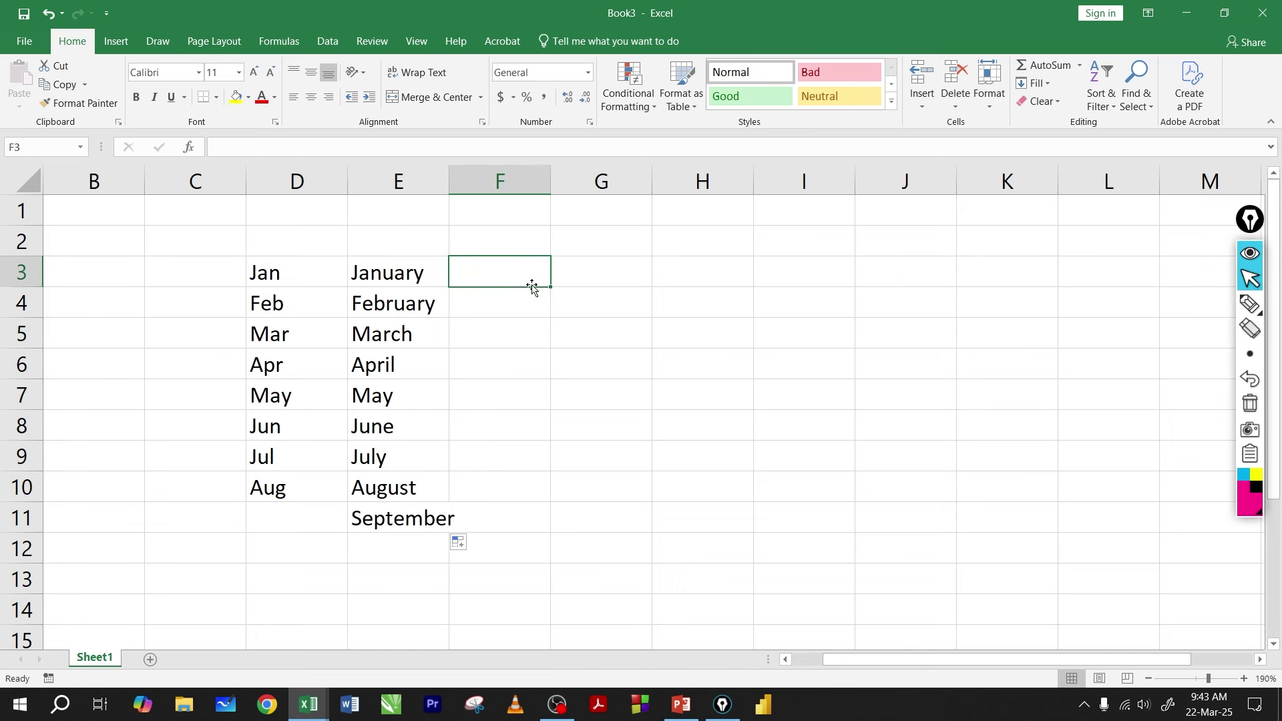
type("Sunday")
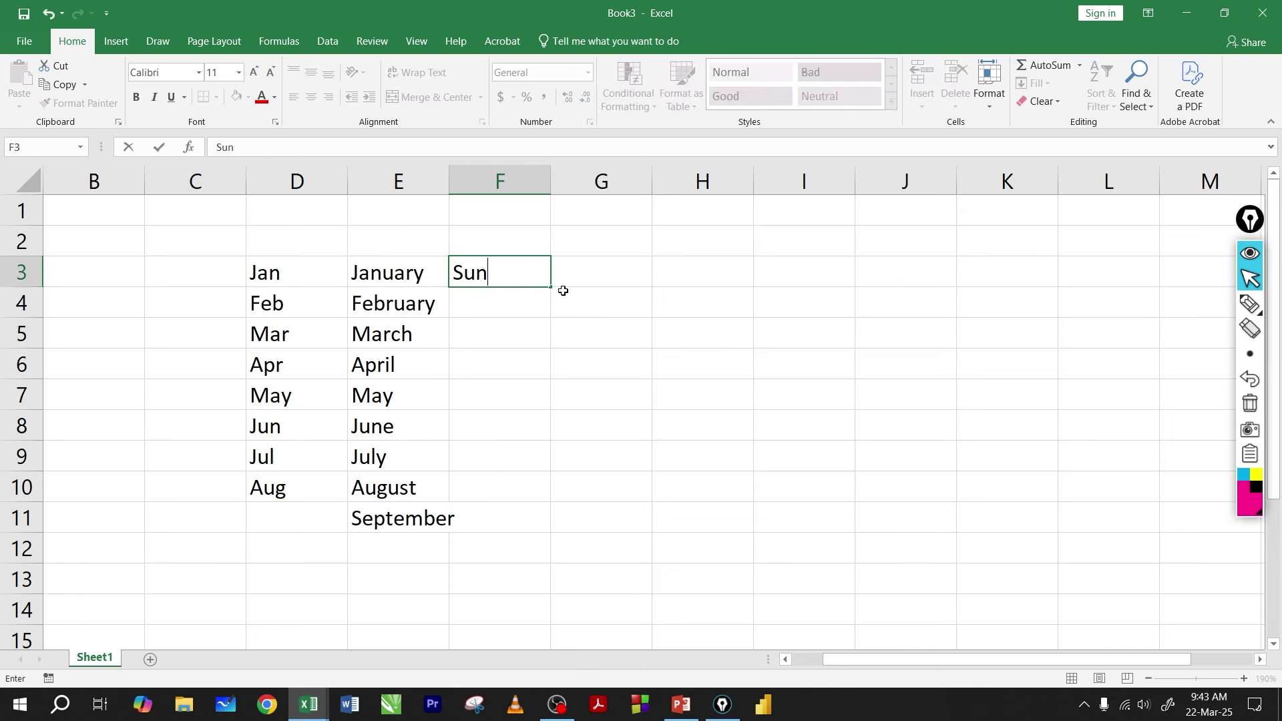
key("Return")
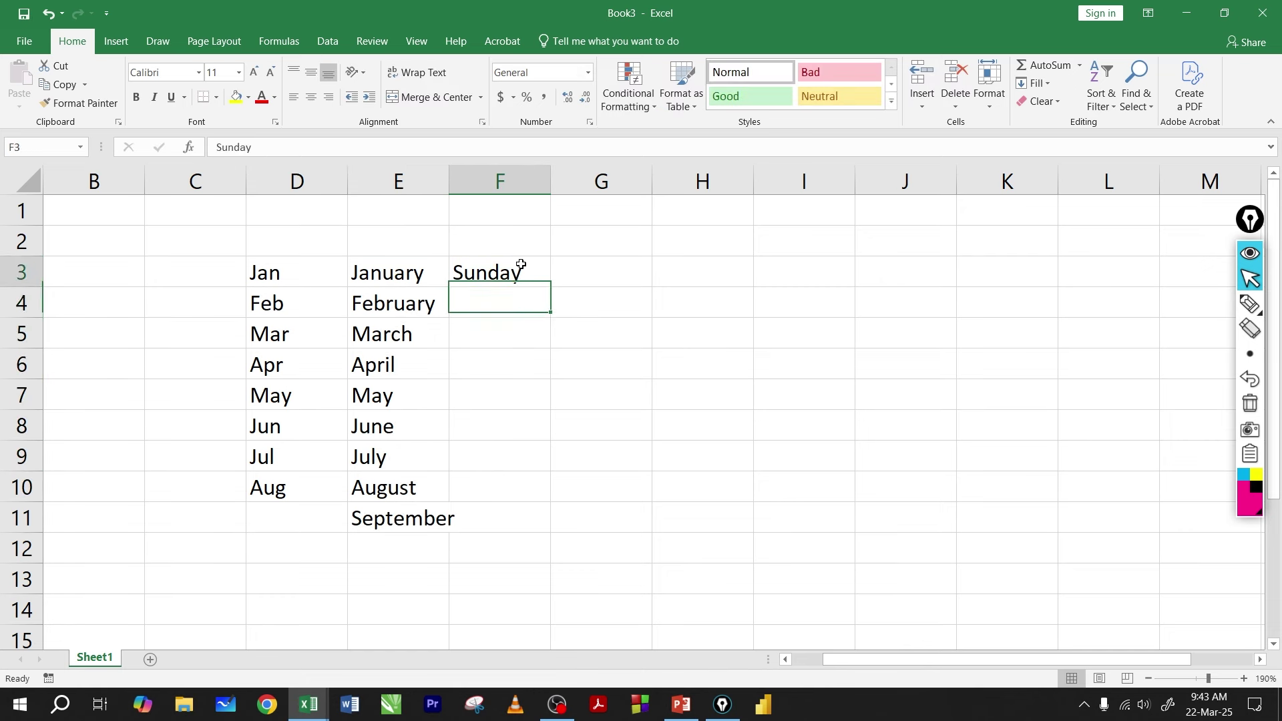
left_click(527, 270)
left_click_drag(551, 289, 549, 467)
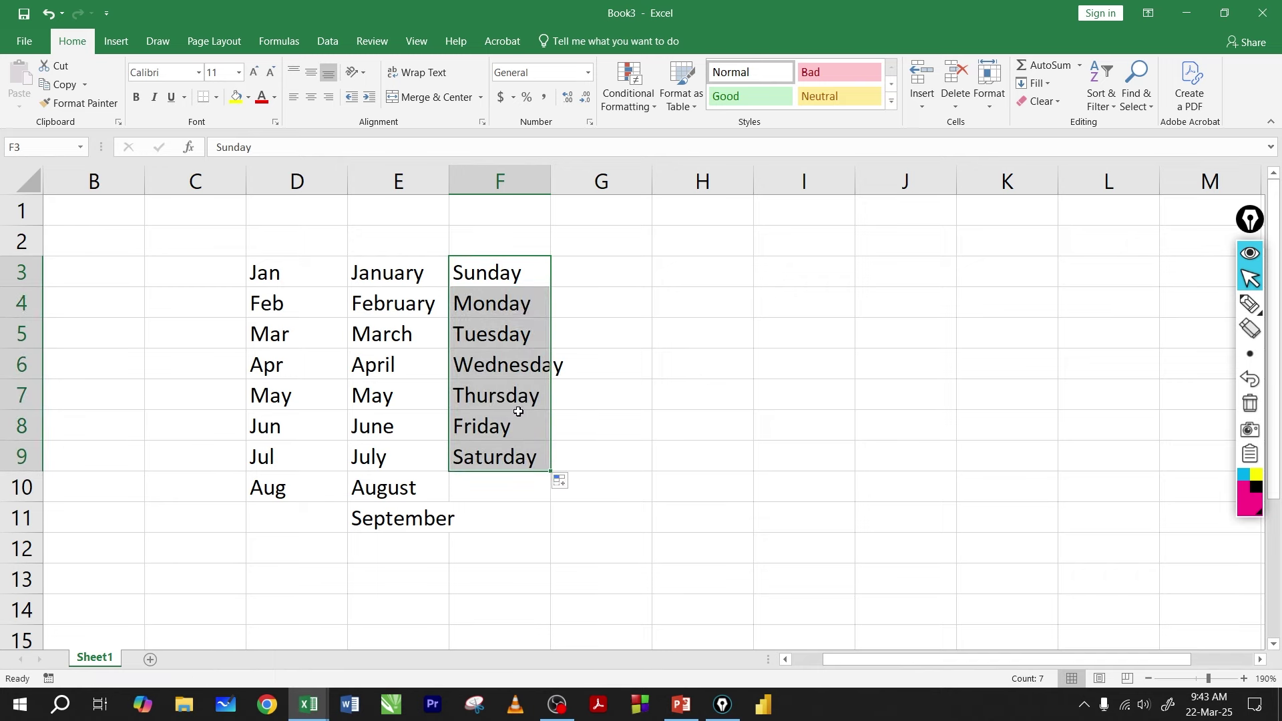
- Enter january in H3 and March in H4, and fill the every-other-month pattern down to H10
left_click(684, 275)
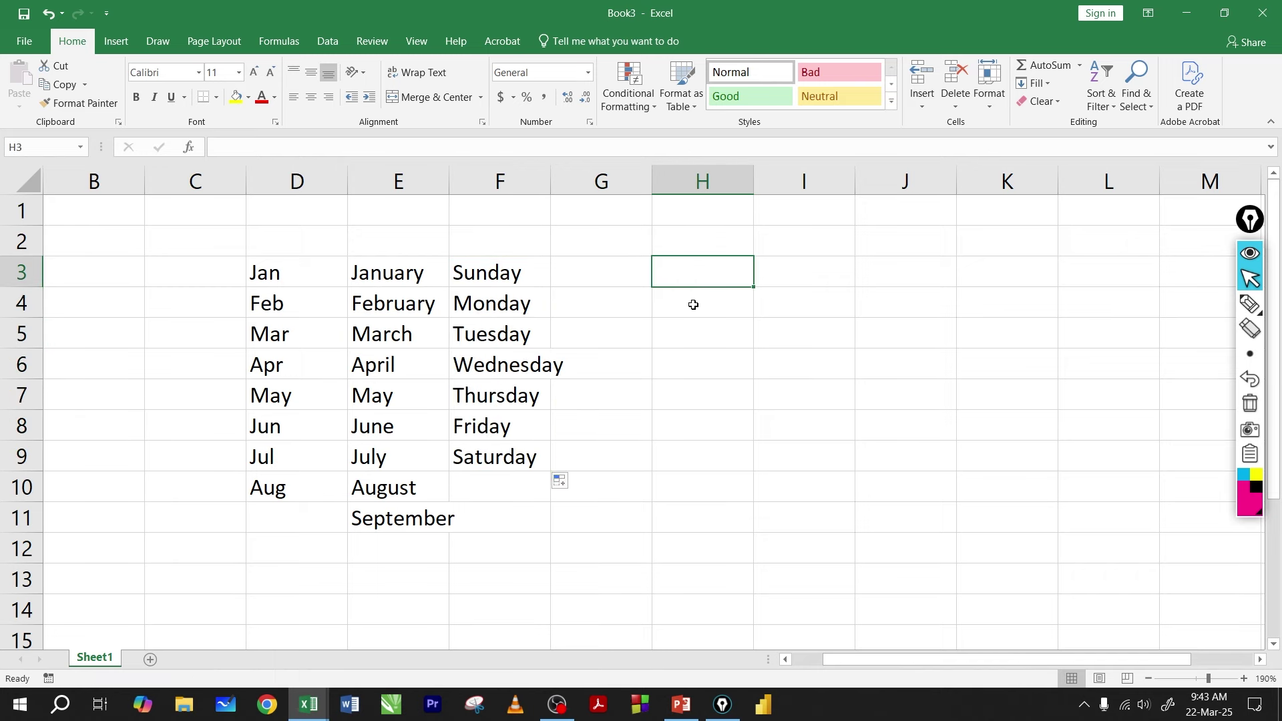
type("january")
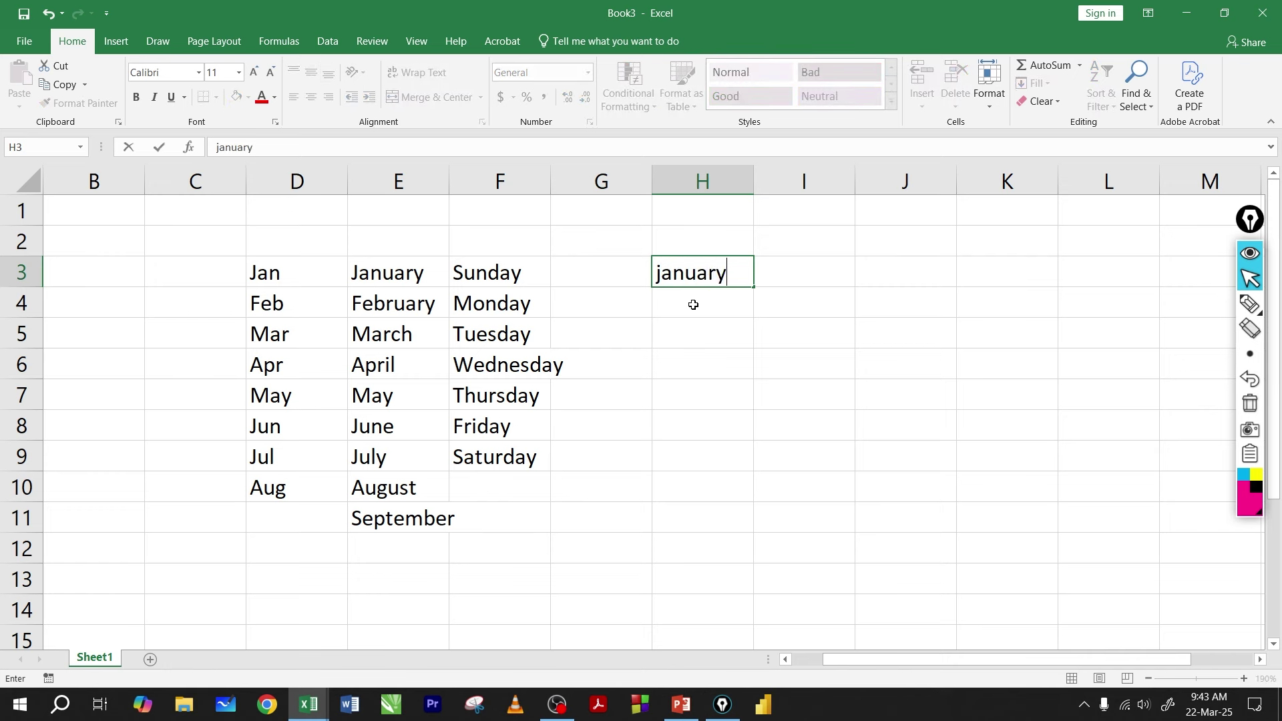
key("Return")
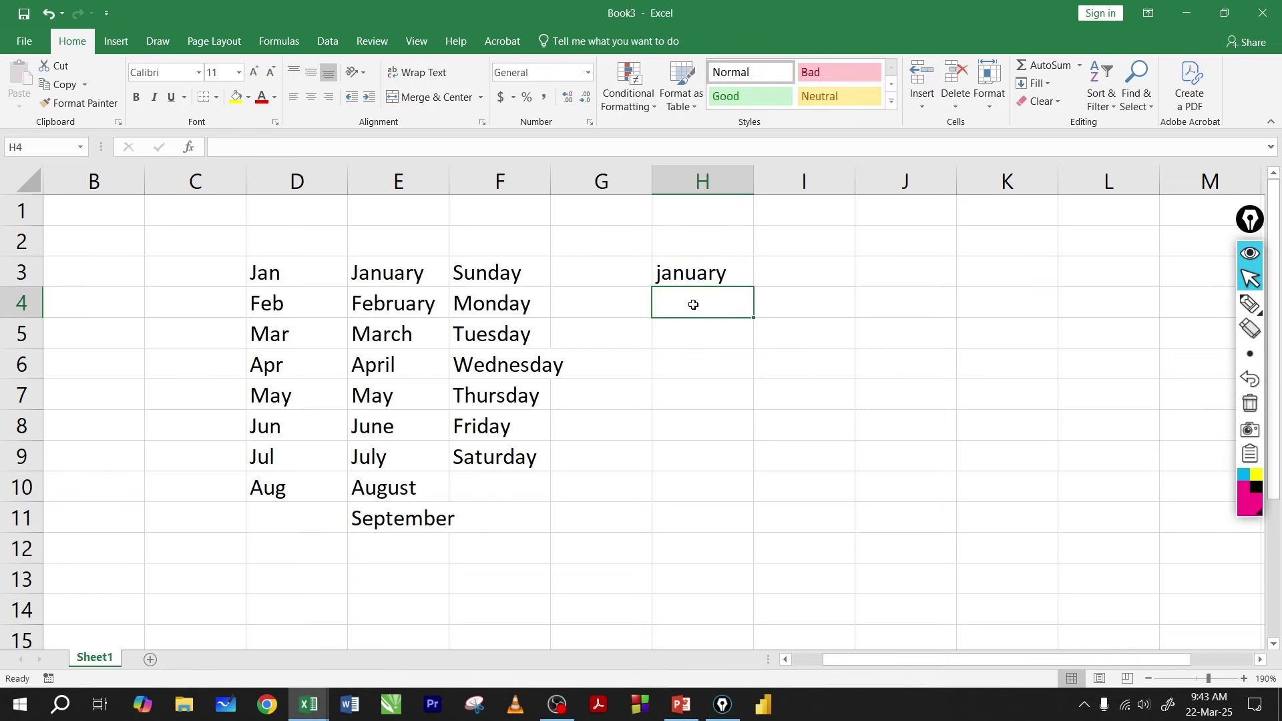
type("Mar")
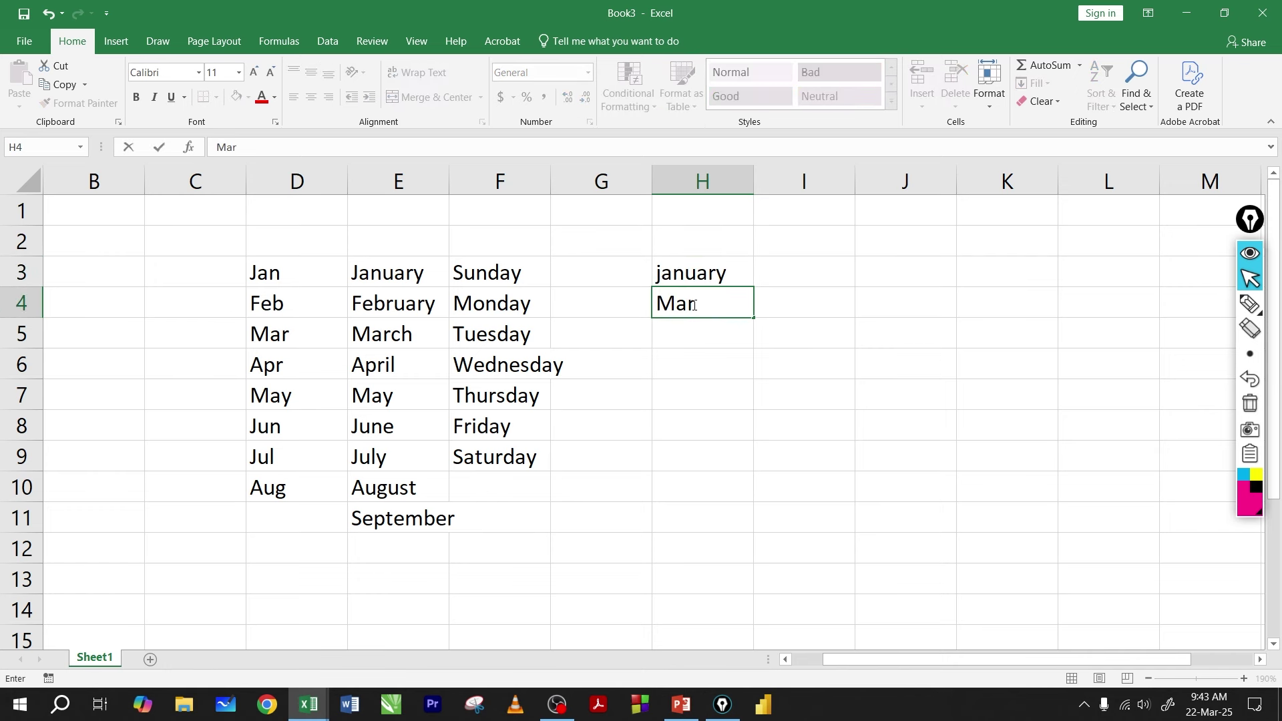
type("ch")
key("Return")
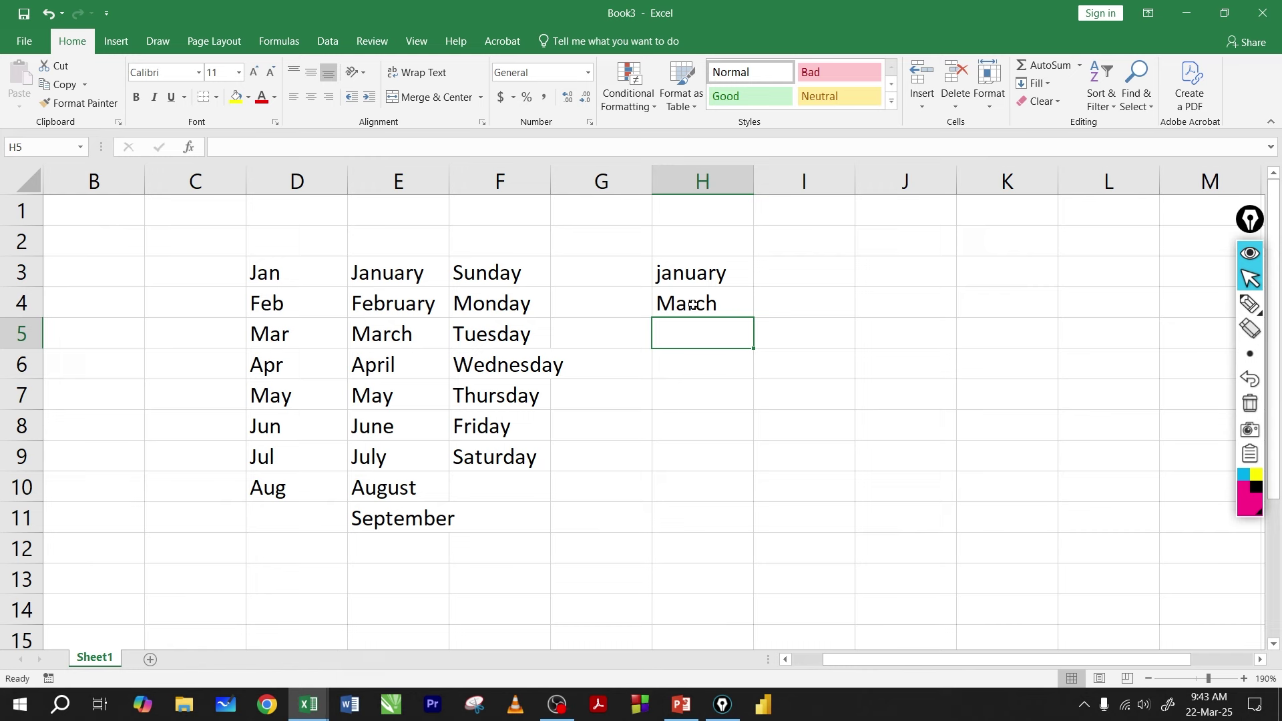
left_click_drag(695, 272, 754, 495)
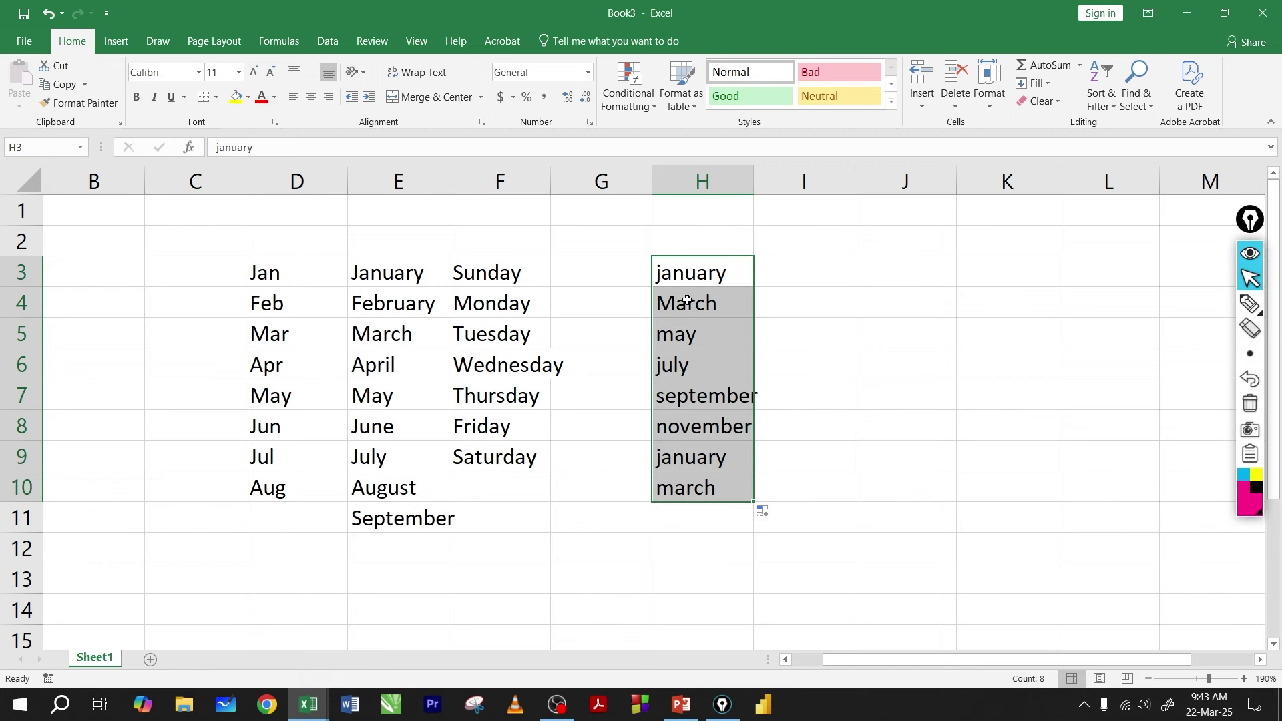
left_click_drag(688, 281, 686, 488)
- Fill consecutive month names from january in H3 across row 3 to L3
left_click(698, 285)
left_click_drag(753, 287, 1110, 292)
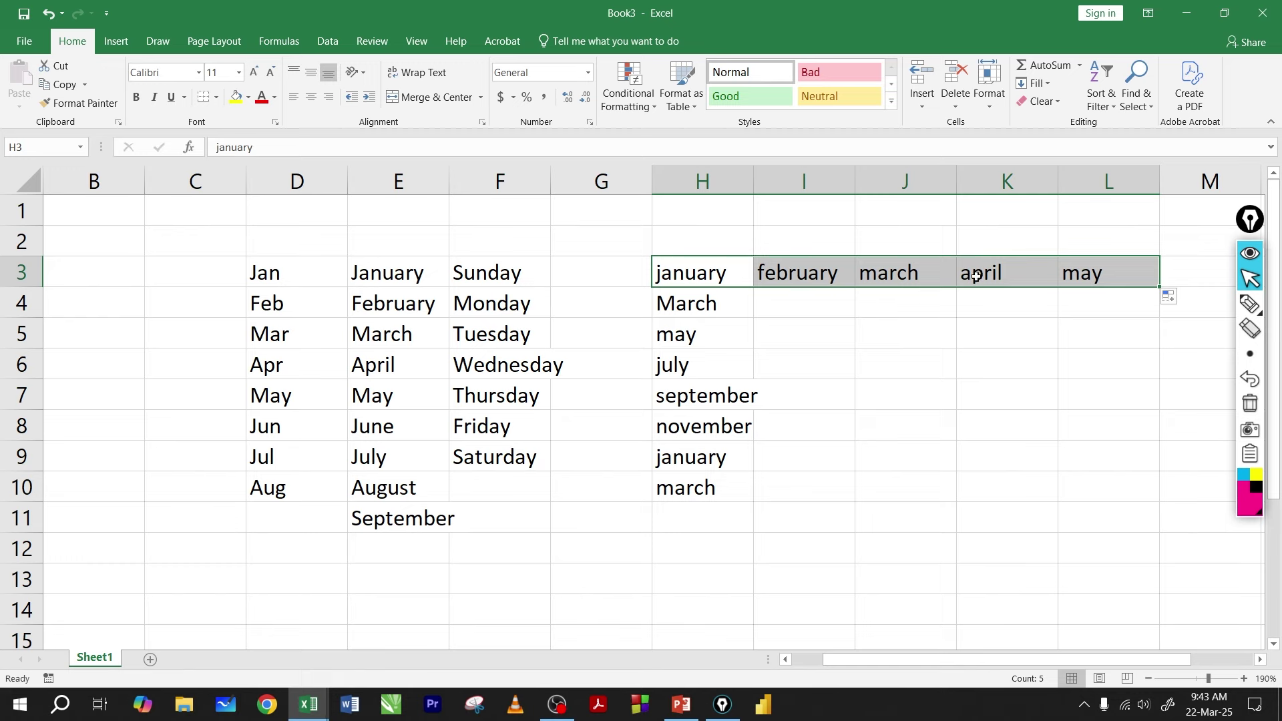
left_click(694, 280)
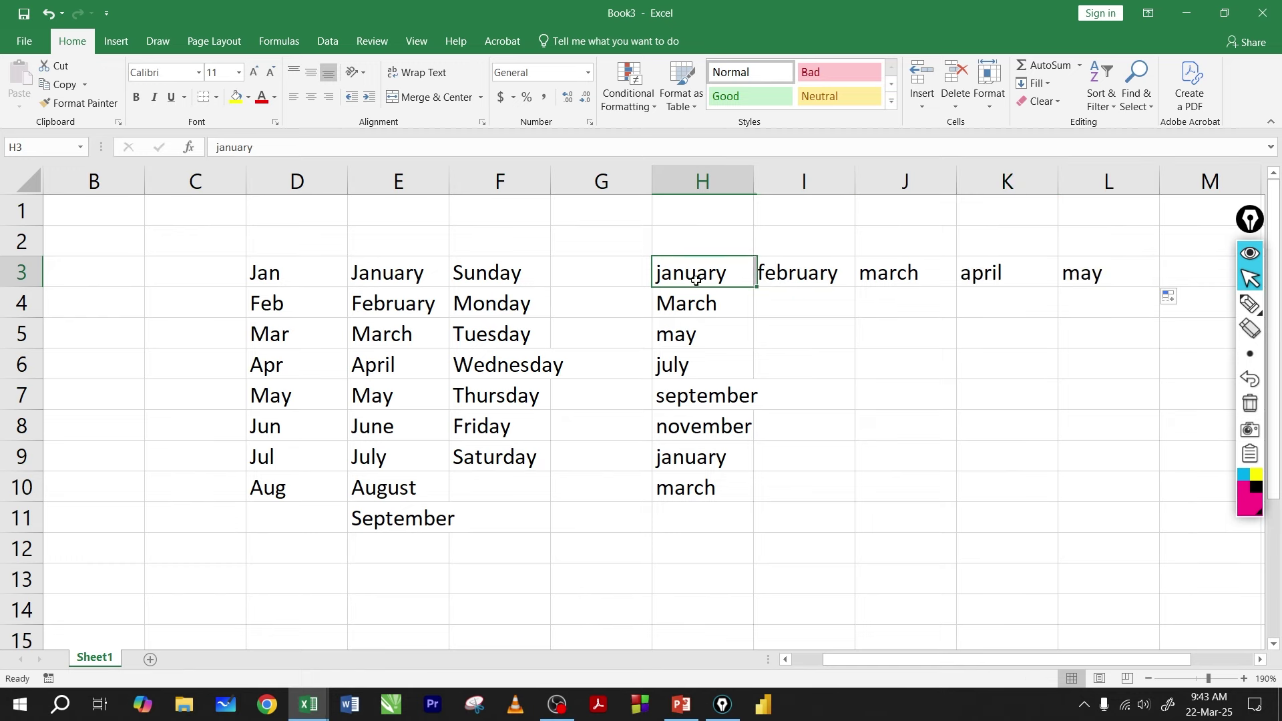
left_click_drag(753, 286, 1104, 289)
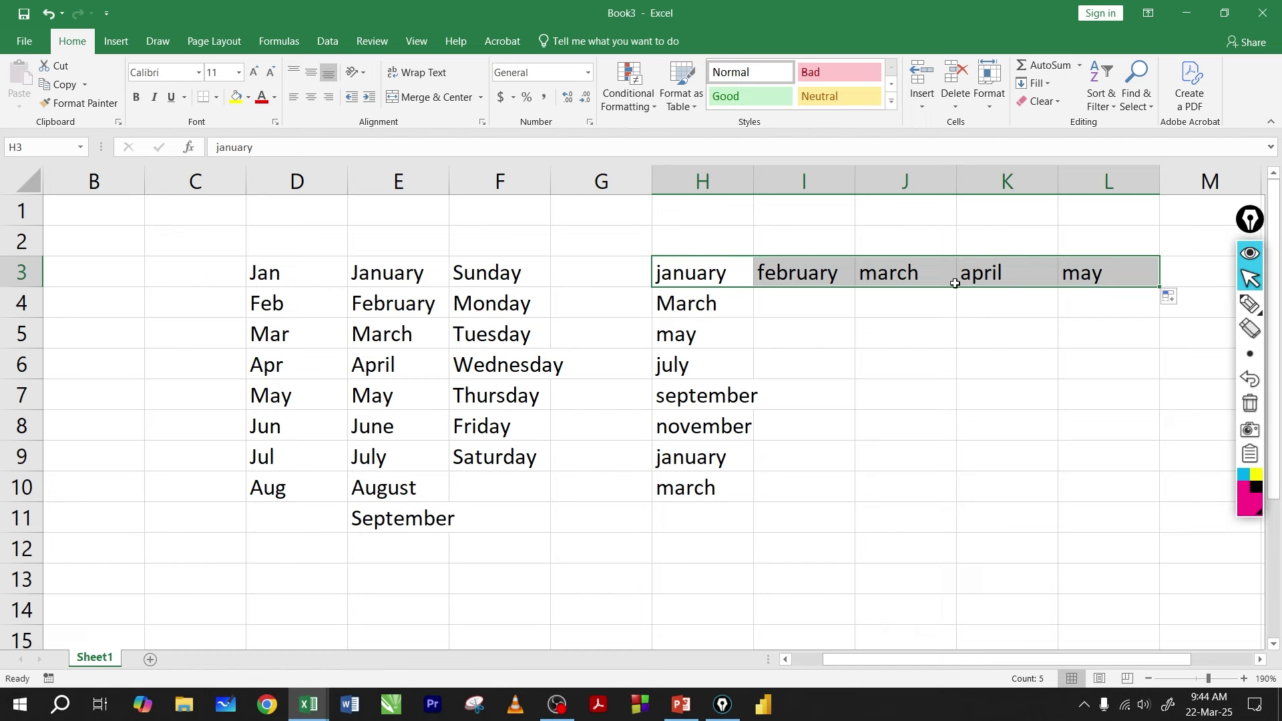
left_click_drag(706, 277, 730, 495)
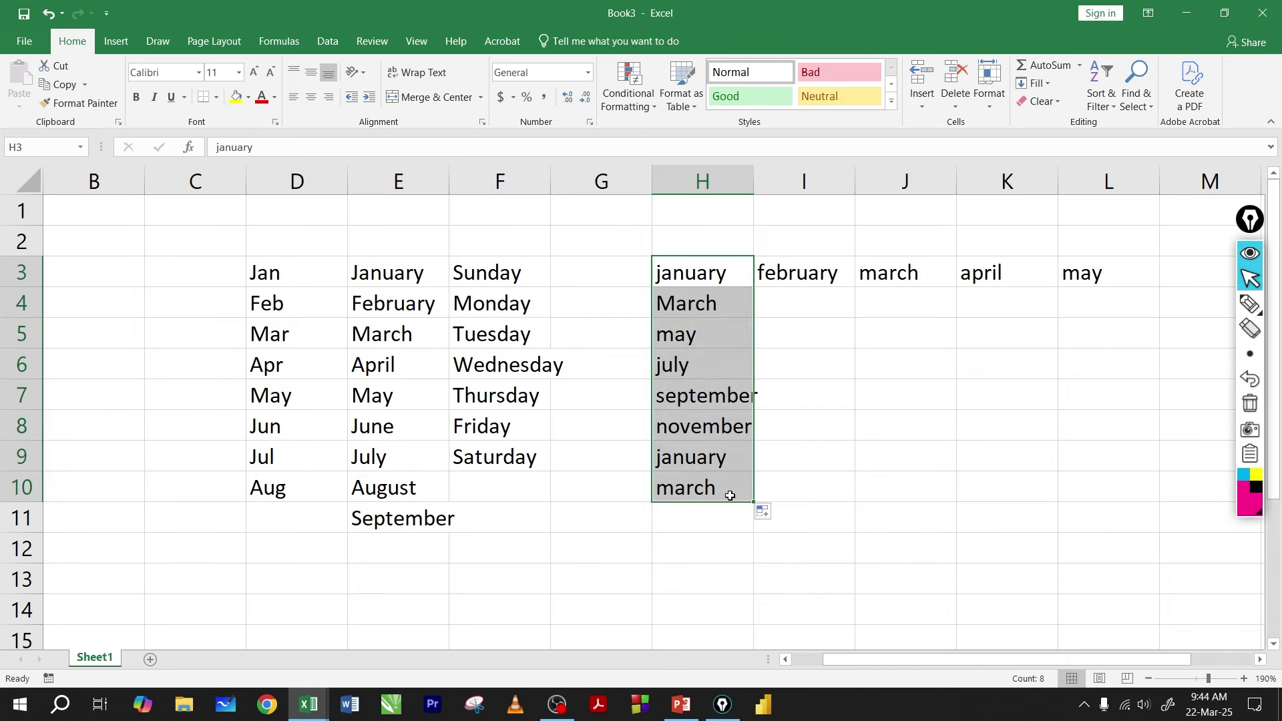
left_click(906, 456)
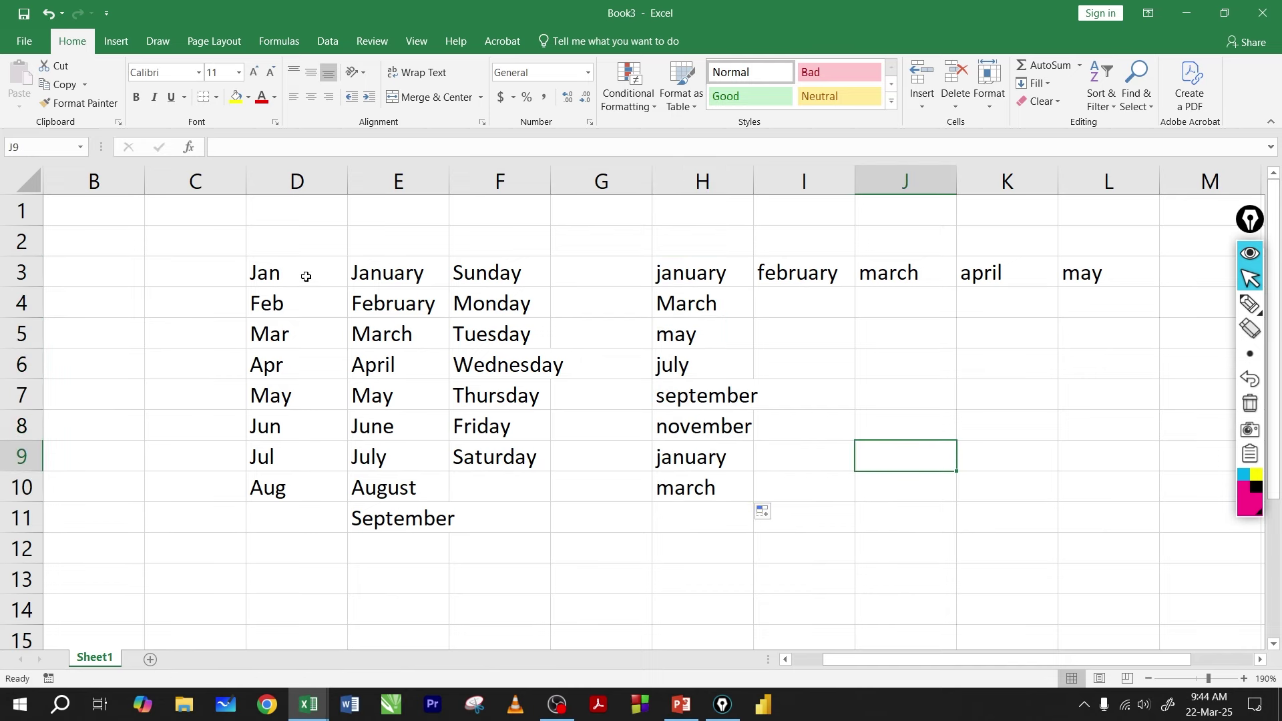
- Clear all month and weekday entries from D3:L11 and select cell D3
left_click_drag(303, 274, 1080, 508)
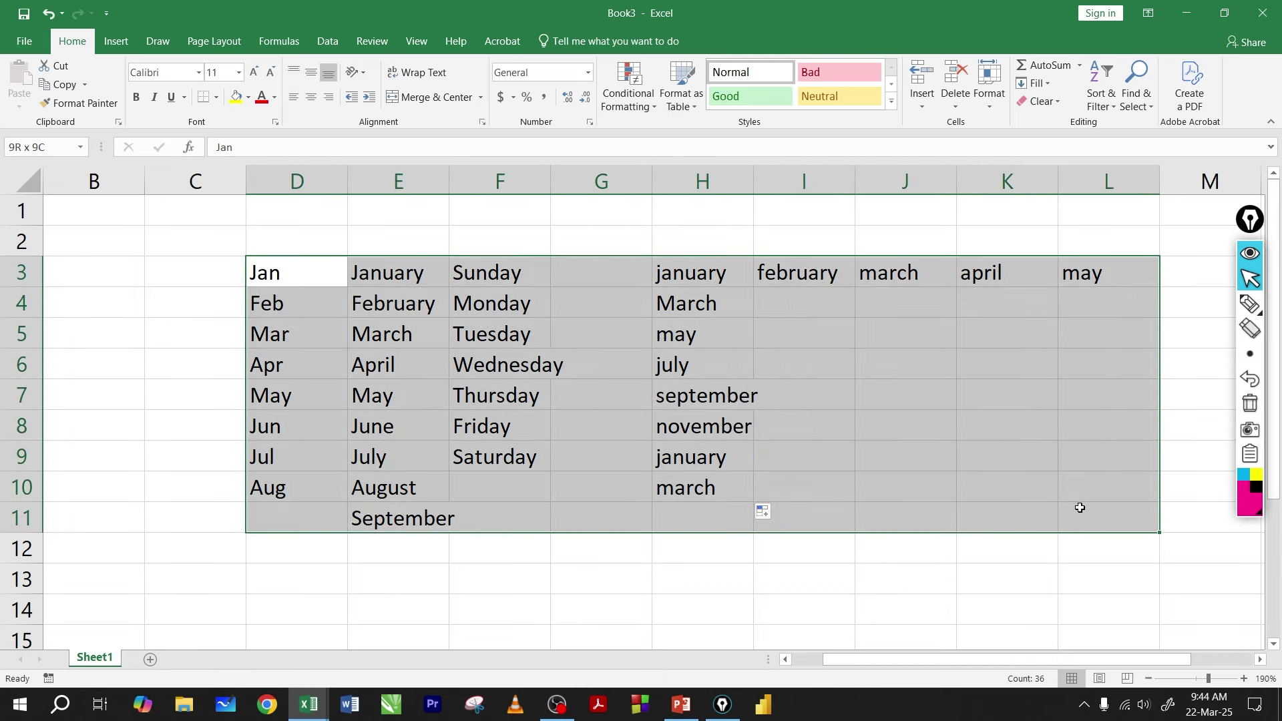
key("Delete")
left_click(300, 269)
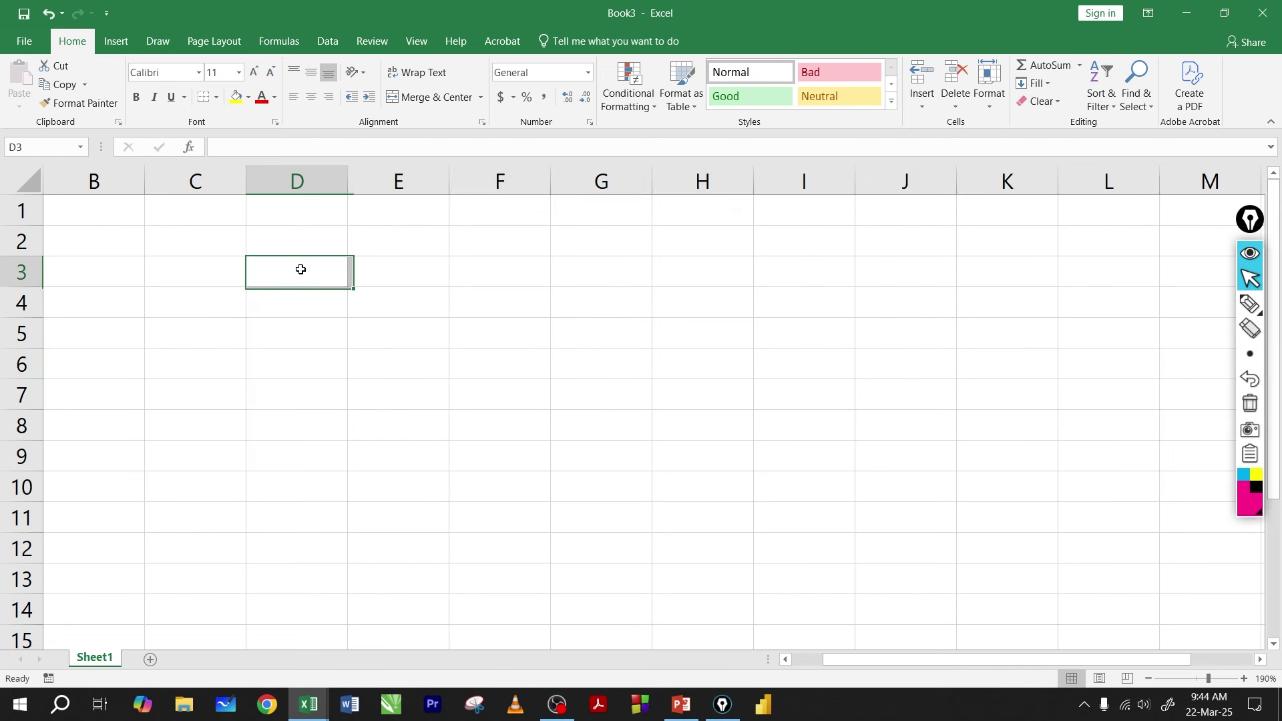
- Enter jk1 in cell D3 and fill the numbered text series down to D8
type("a")
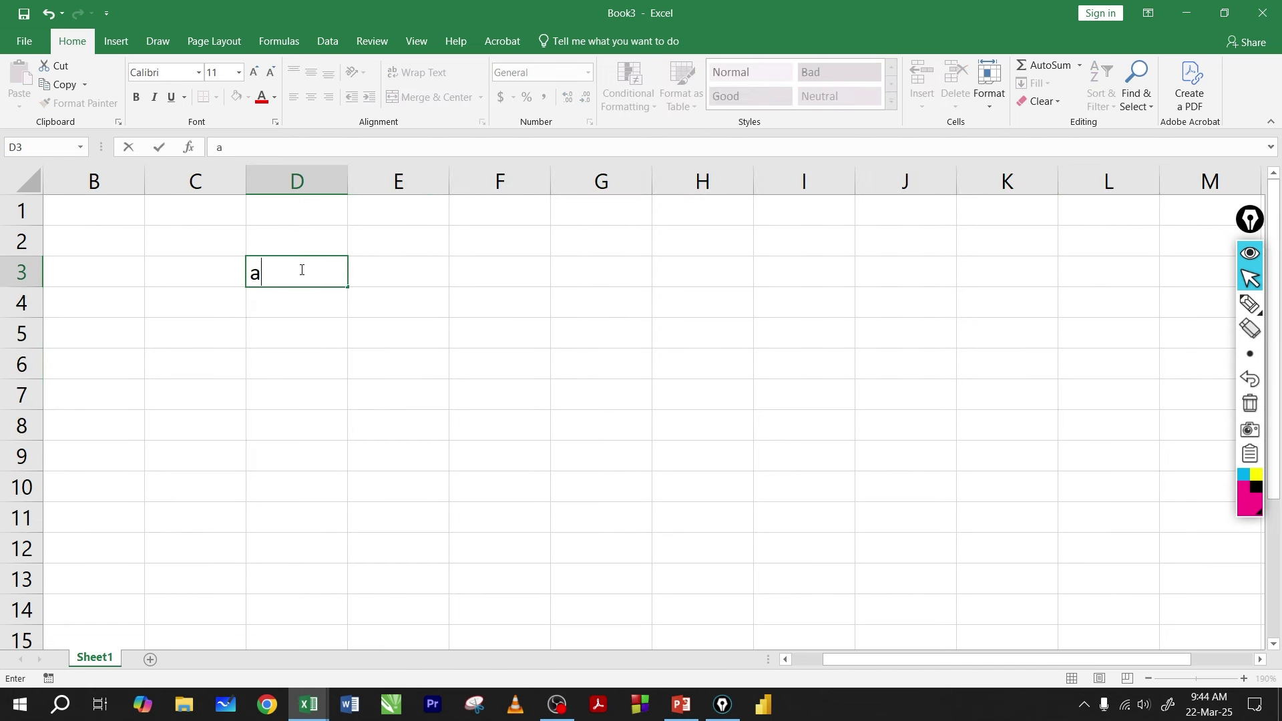
key("BackSpace")
type("jk1")
key("Return")
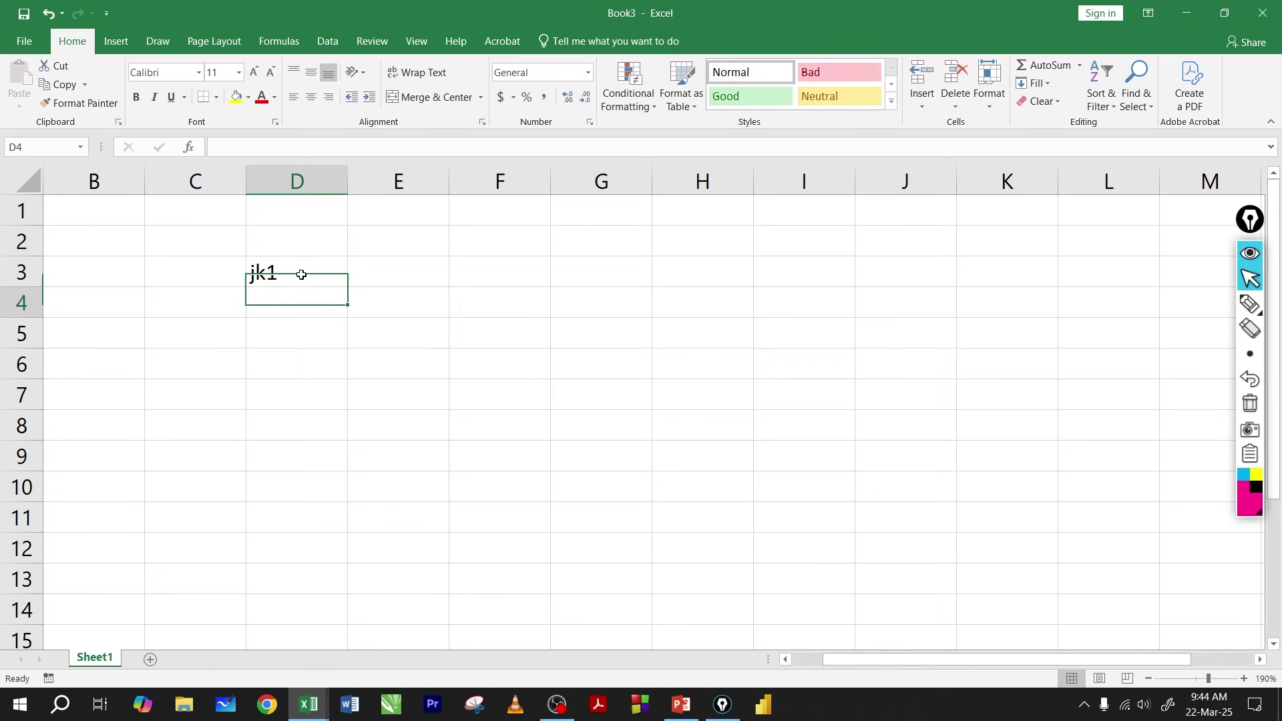
left_click(299, 273)
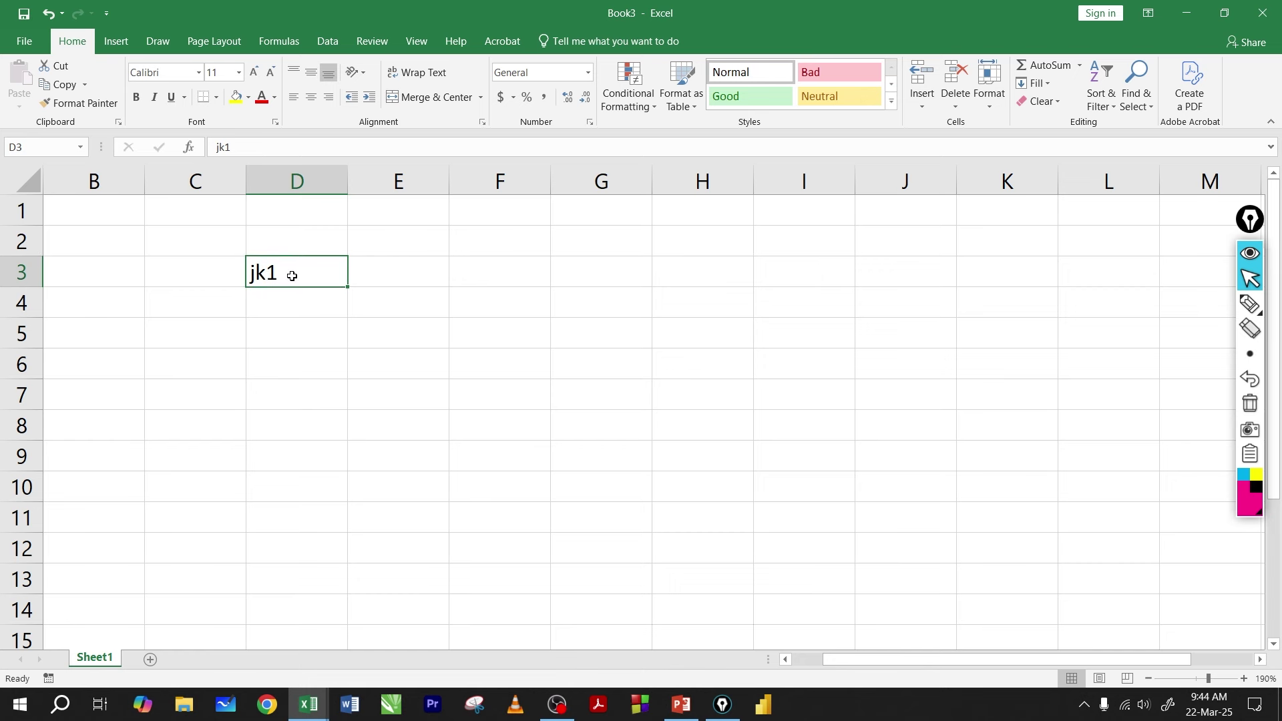
left_click_drag(348, 287, 342, 431)
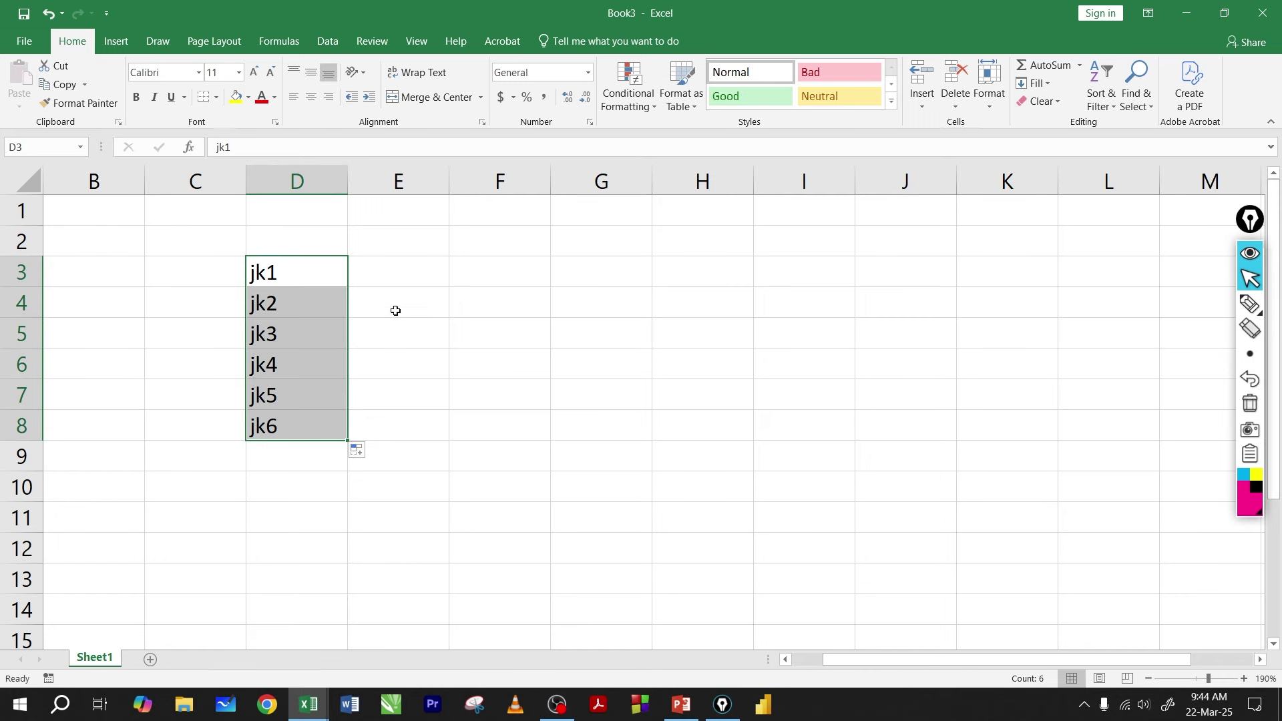
- Try filling from the number 1 in F3 down to F8, and clear those cells
left_click(486, 275)
type("1")
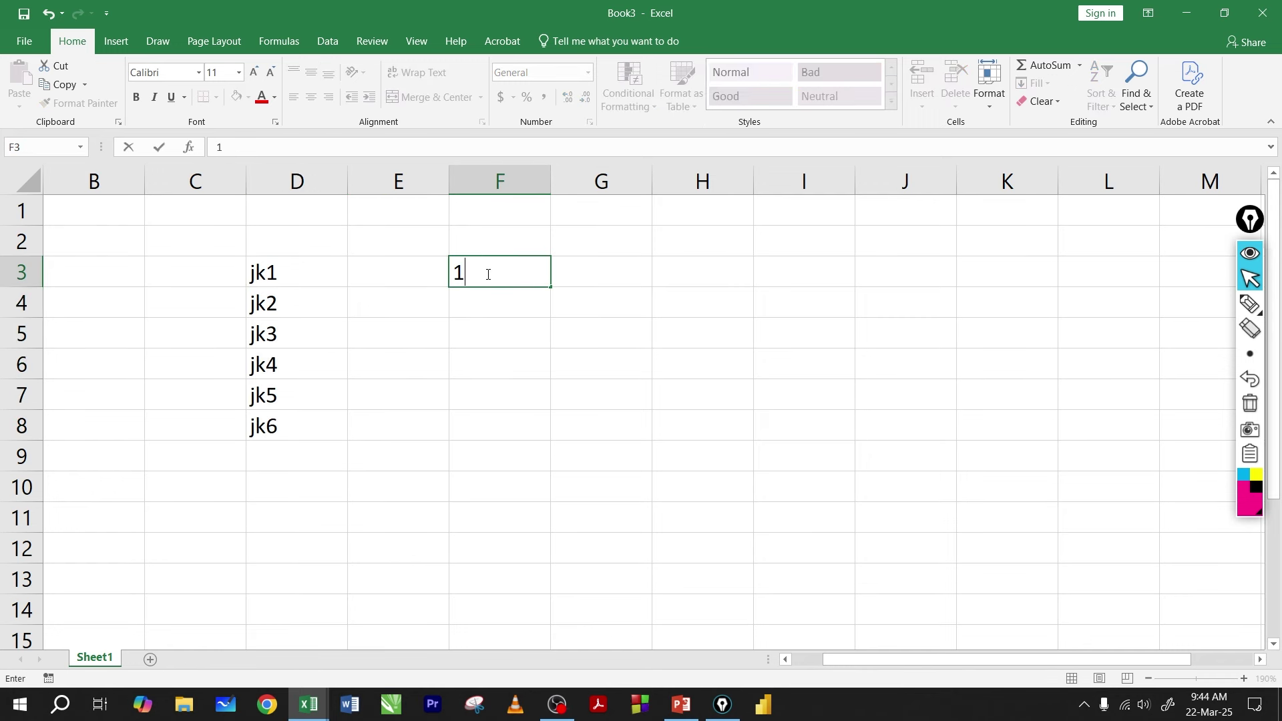
key("Return")
left_click(508, 277)
left_click_drag(553, 288, 547, 437)
key("Delete")
- Try filling a numbered text series from a1 in F3 down to F9, and clear those cells
left_click(515, 286)
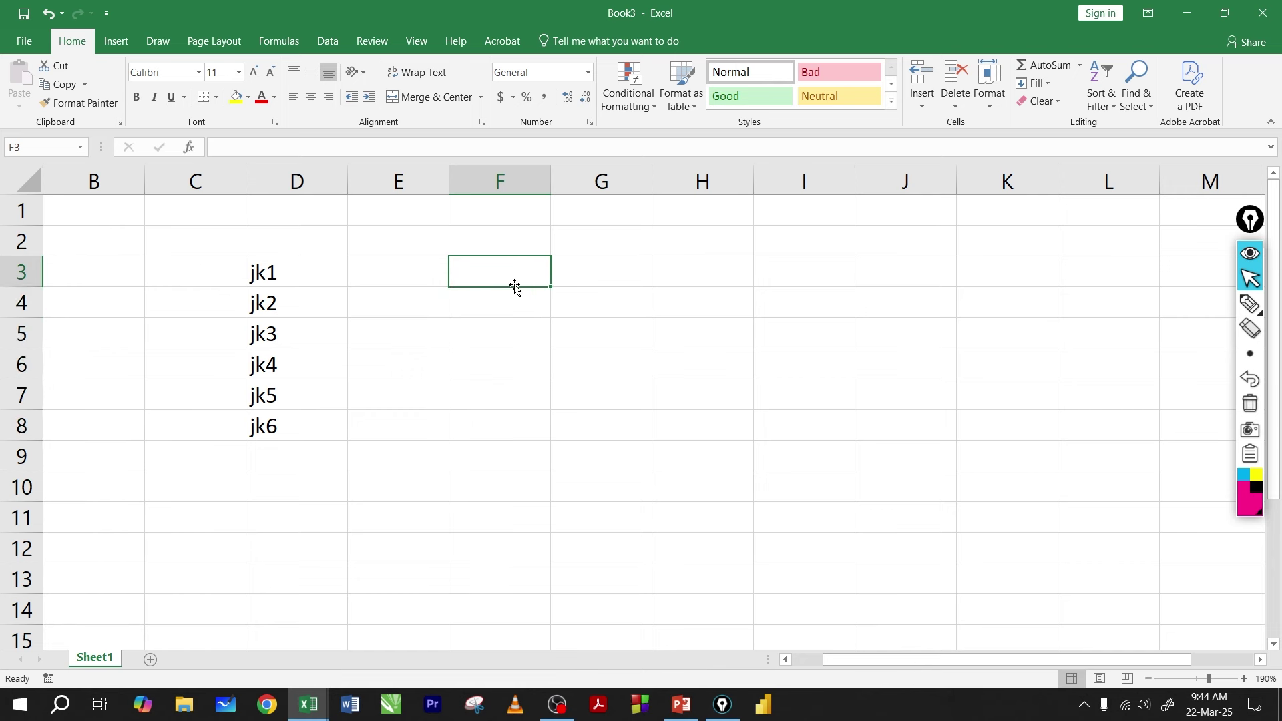
type("a1")
key("Return")
left_click(528, 283)
left_click_drag(550, 287, 547, 471)
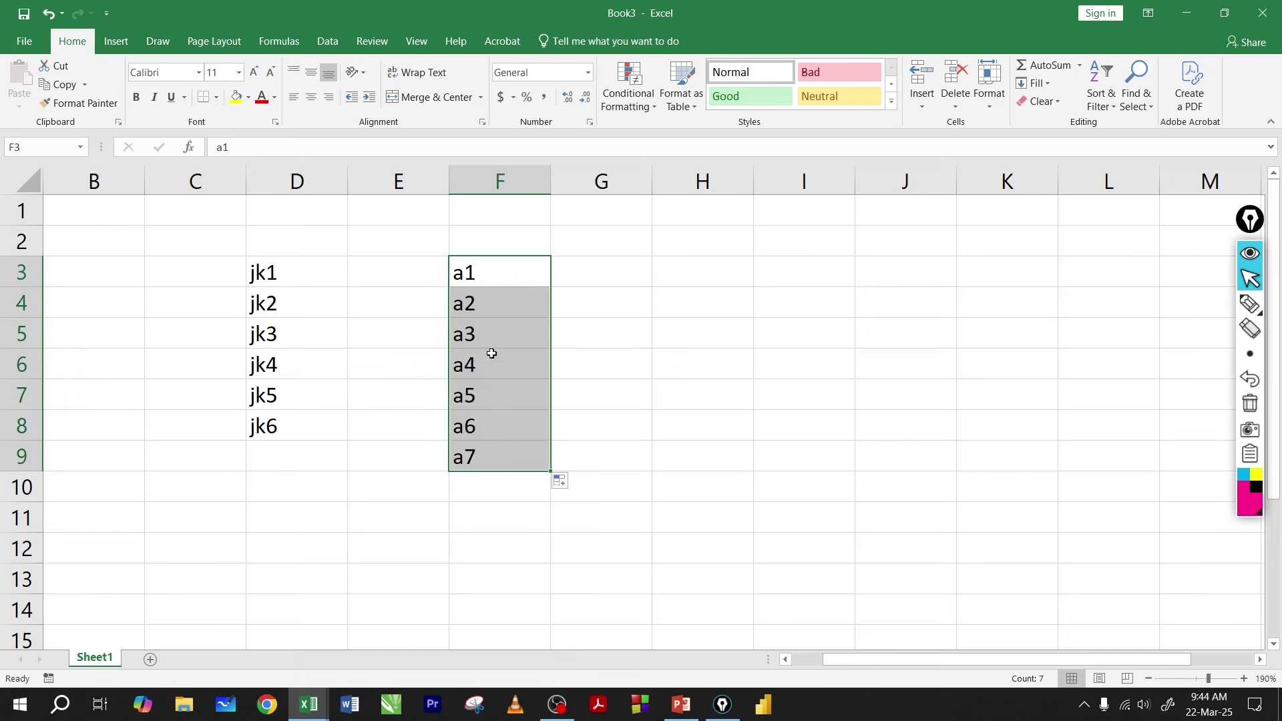
key("Delete")
- Enter a1 in F3 and a3 in F4, and fill the odd-numbered text pattern down to F11
left_click(494, 276)
type("a")
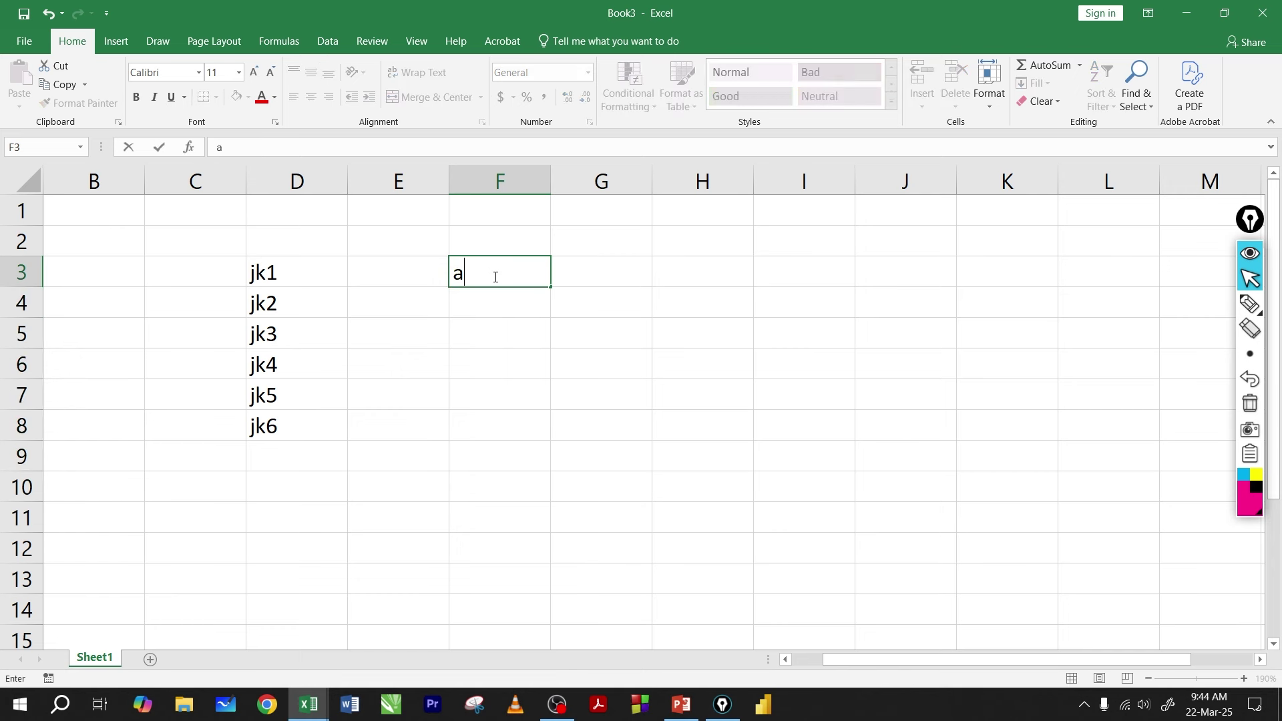
type("1")
key("Return")
type("a3")
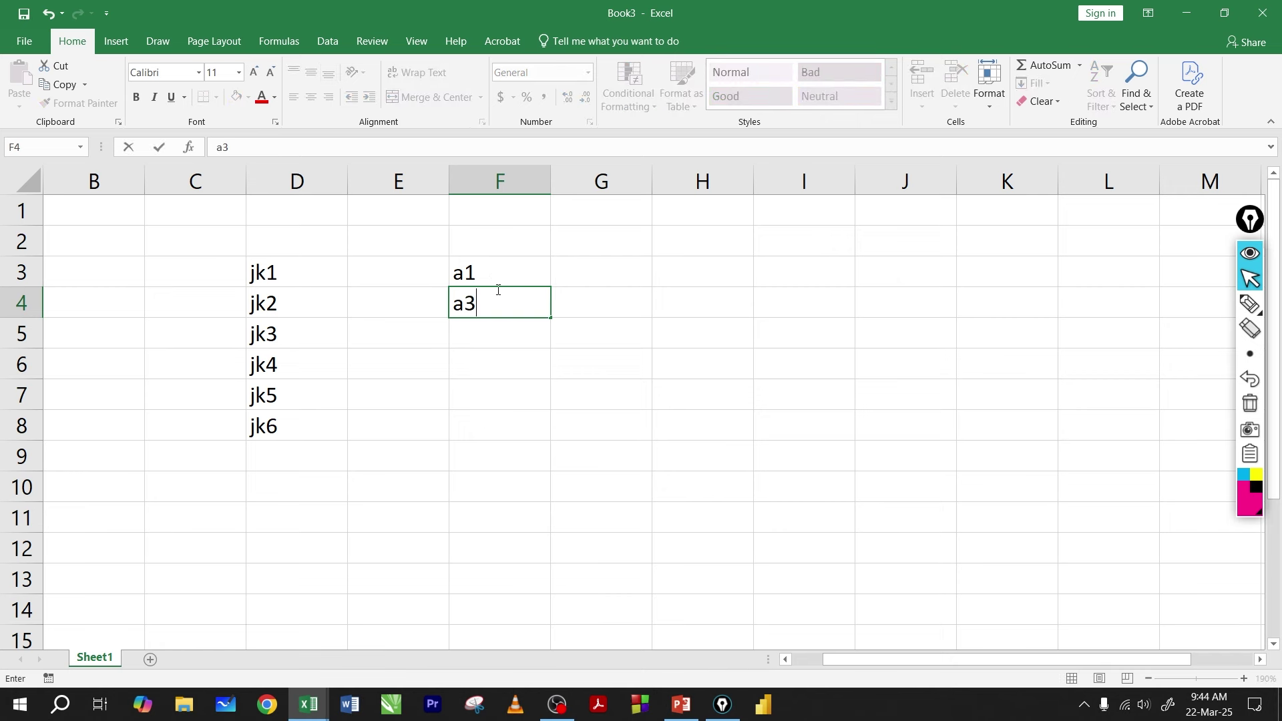
key("Return")
left_click_drag(495, 277, 532, 528)
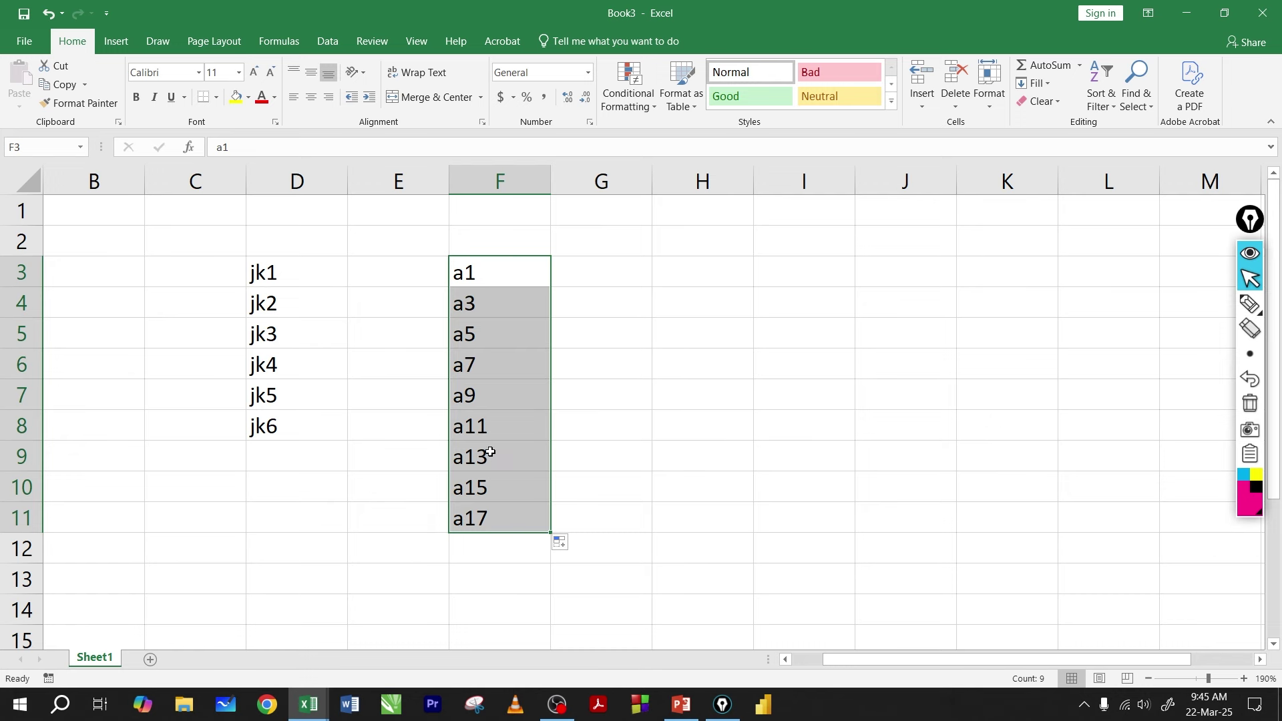
- Enter 1a in cell H3 and fill it down to H7
left_click(692, 271)
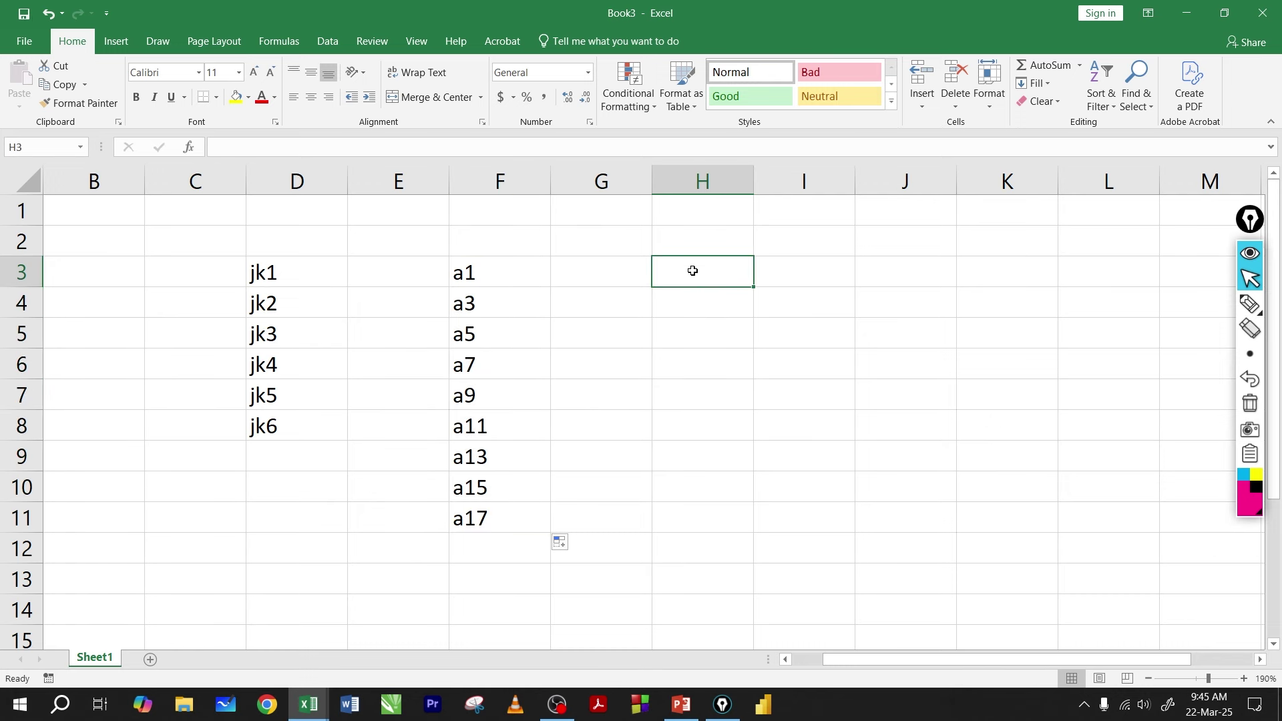
type("1a")
left_click(701, 310)
left_click(699, 275)
left_click_drag(748, 290, 750, 404)
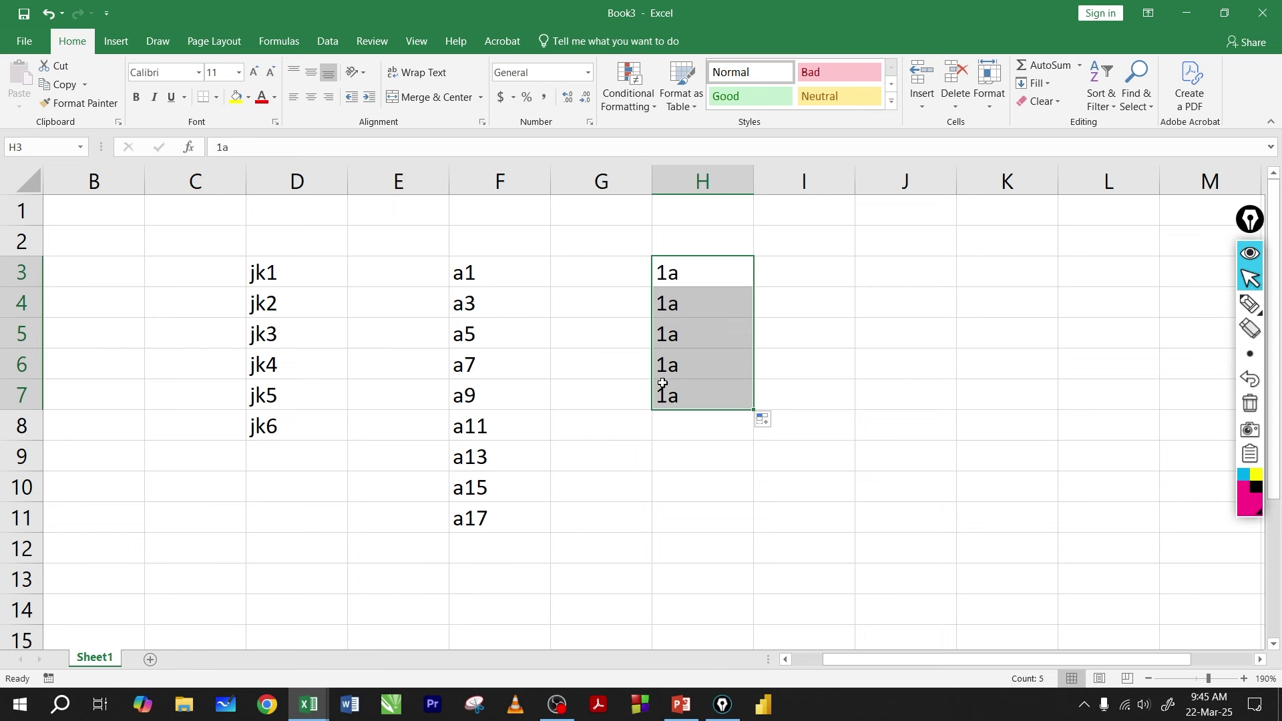
- Clear all the text series from D3:H12 and select cell D2
left_click_drag(251, 264, 687, 534)
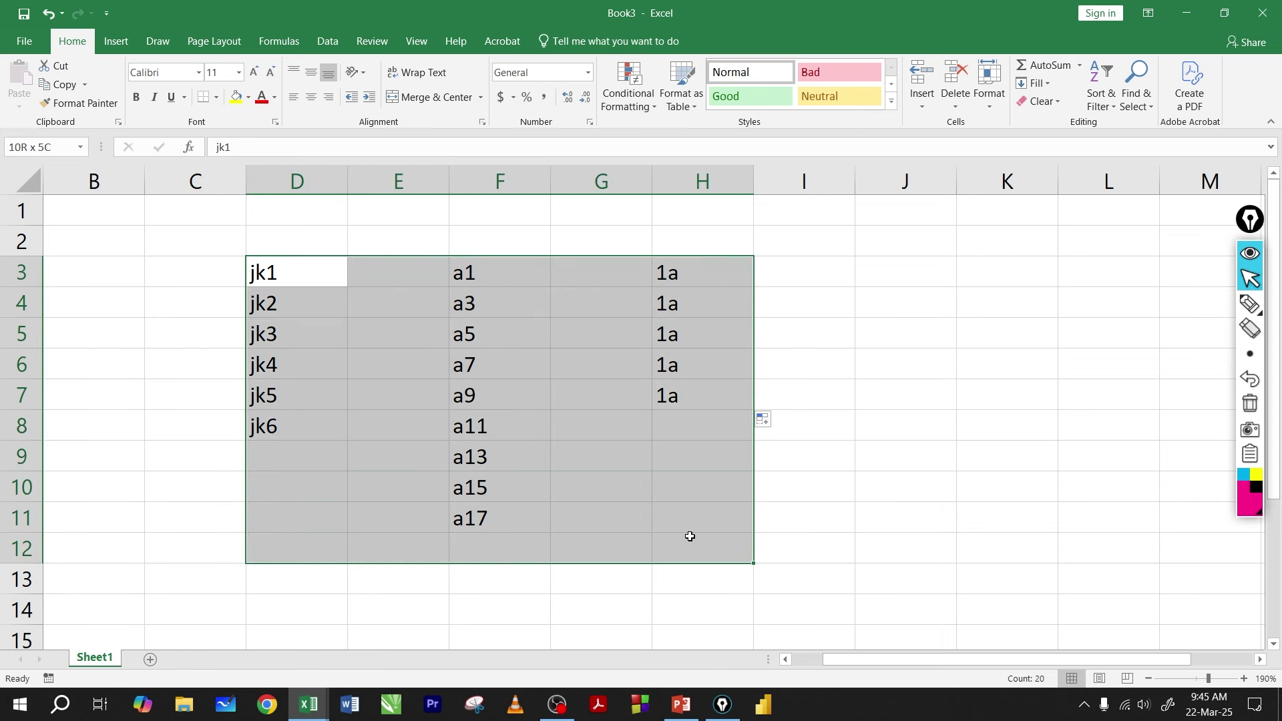
key("Delete")
left_click(374, 303)
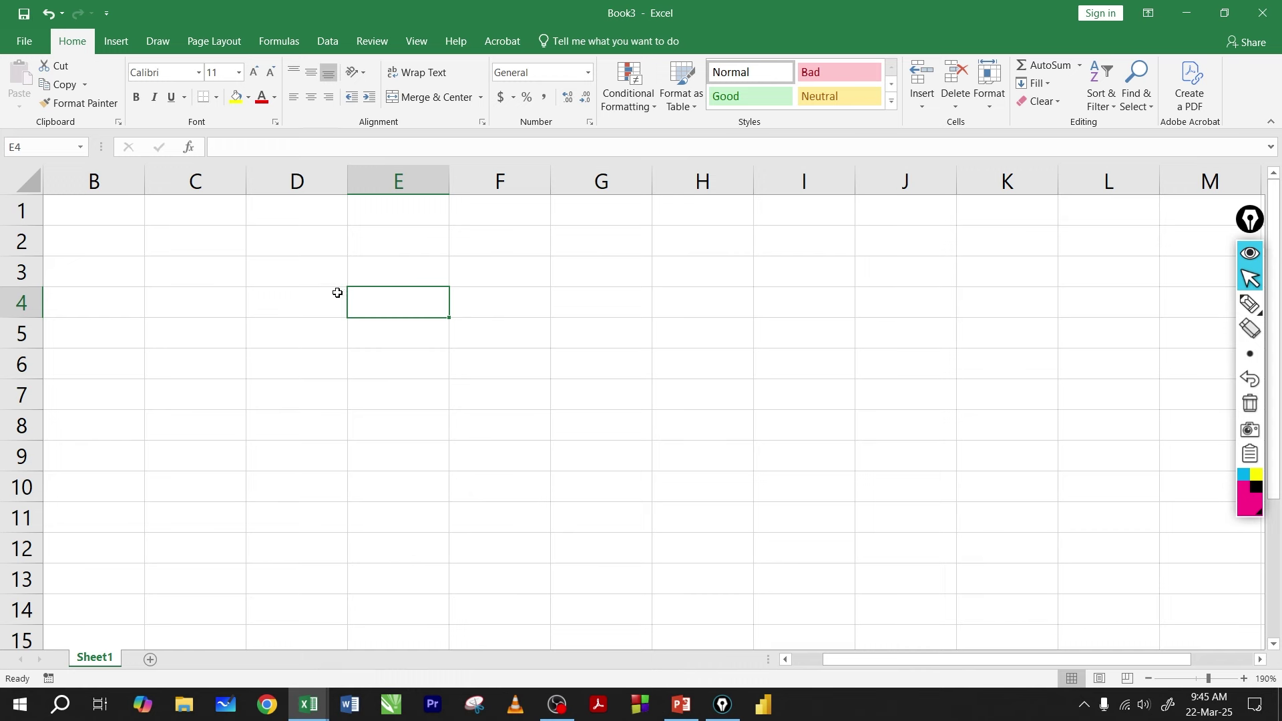
left_click(296, 248)
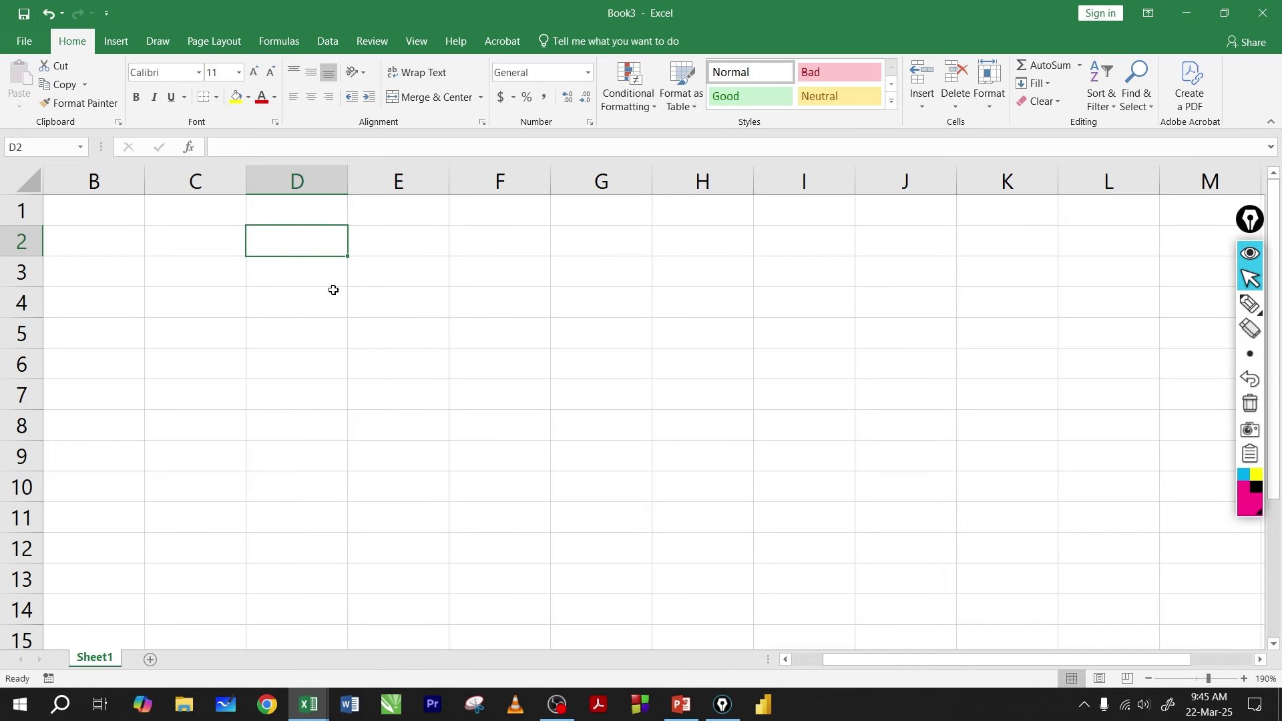
- Enter the numbers 2, 5, 6, 9, 4, 5, 8, 6, 5 and 6 down cells D2 to D11
type("2 ")
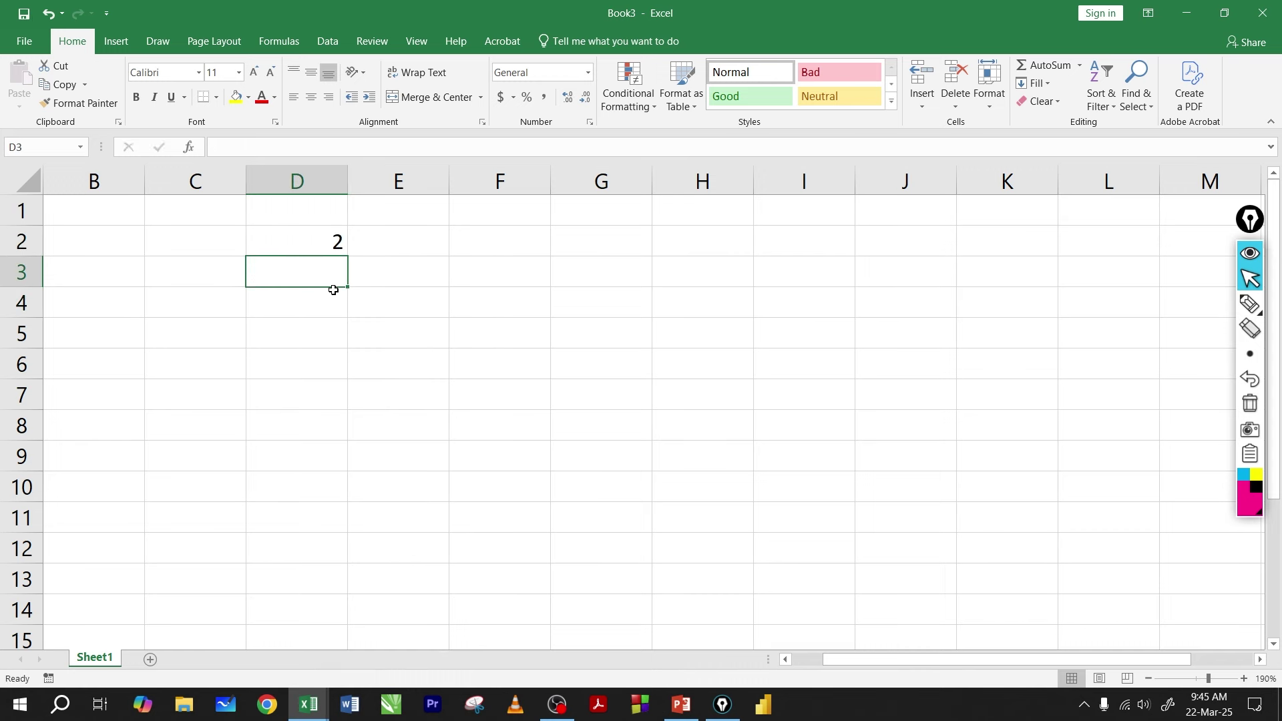
type("5")
key("Return")
type("6")
key("Return")
type("9")
key("Return")
type("4")
key("Return")
type("5 ")
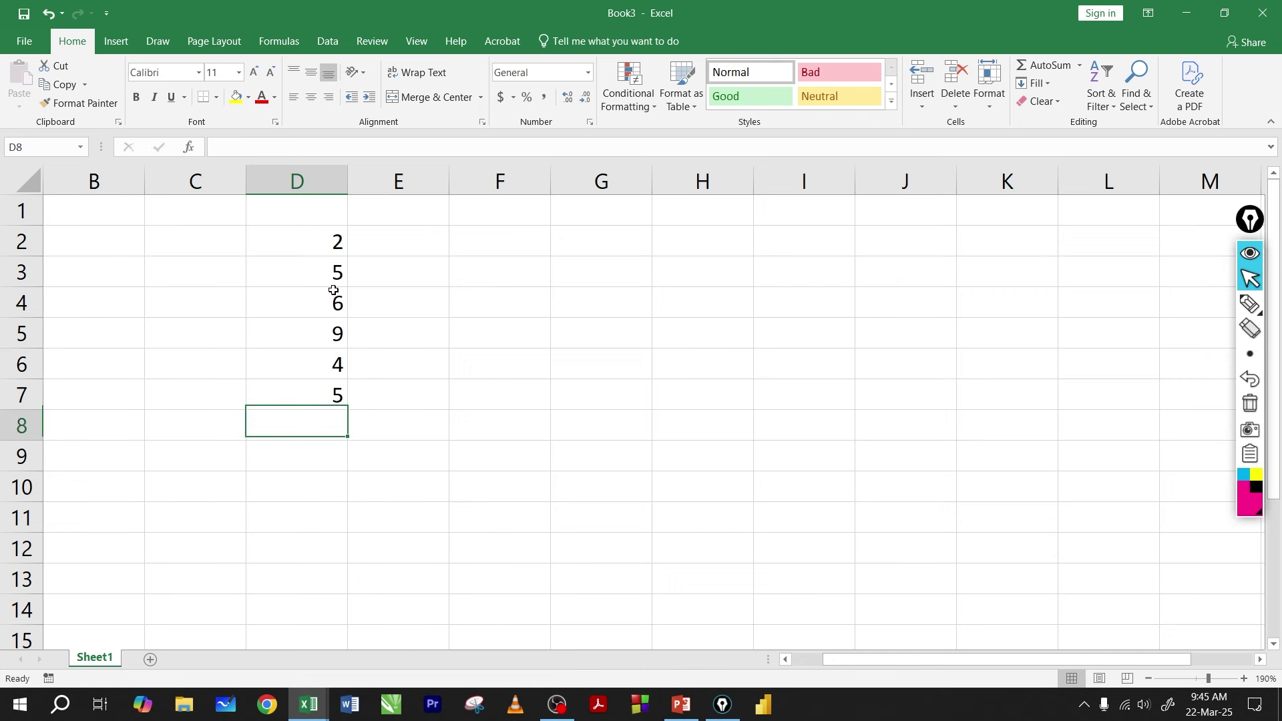
type("8 6 5")
key("Return")
type("6")
key("Return")
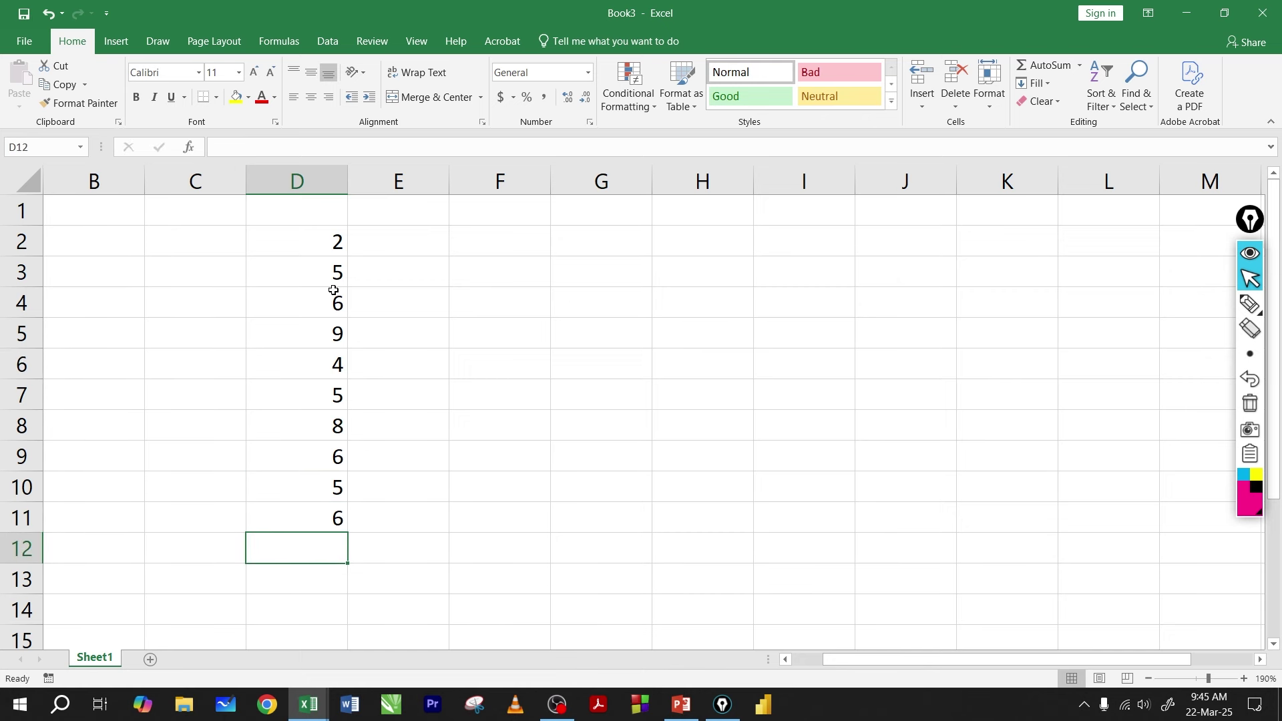
- Total the numbers in D12 with =D2+D3+D4+D5+D6+D7+D8+D9+D10+D11, and clear that cell
left_click_drag(316, 246, 318, 527)
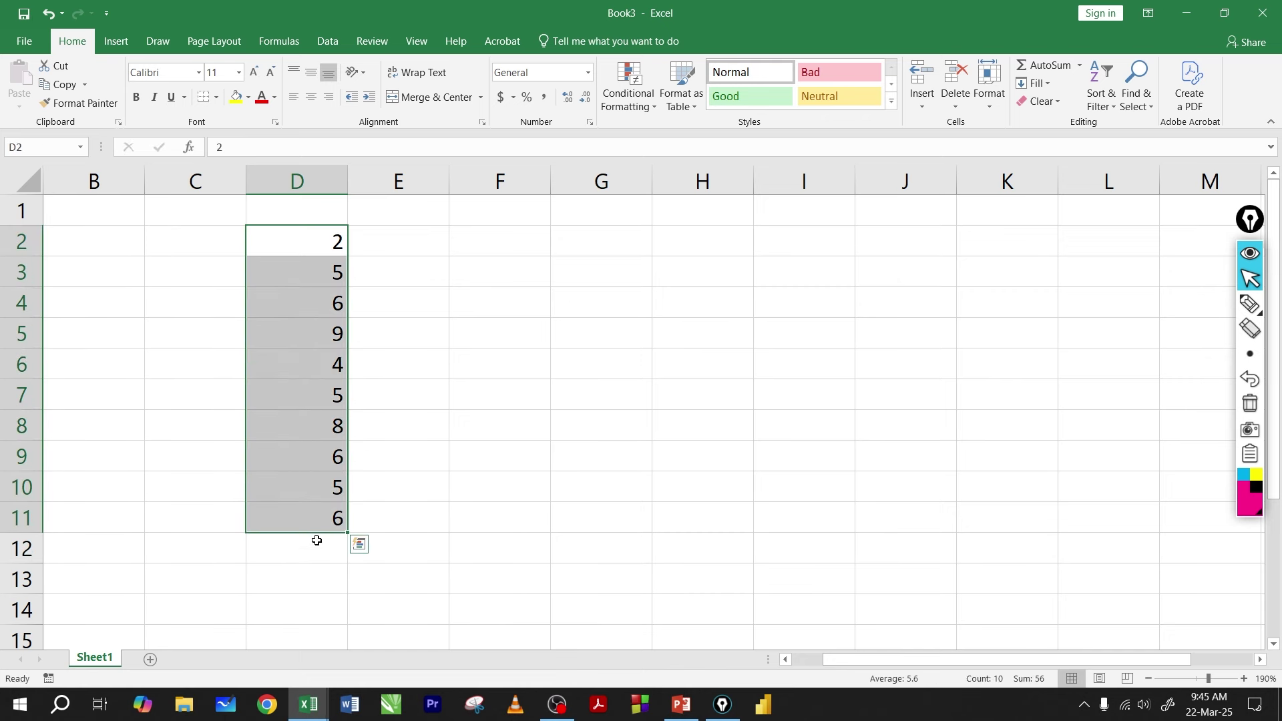
left_click(319, 553)
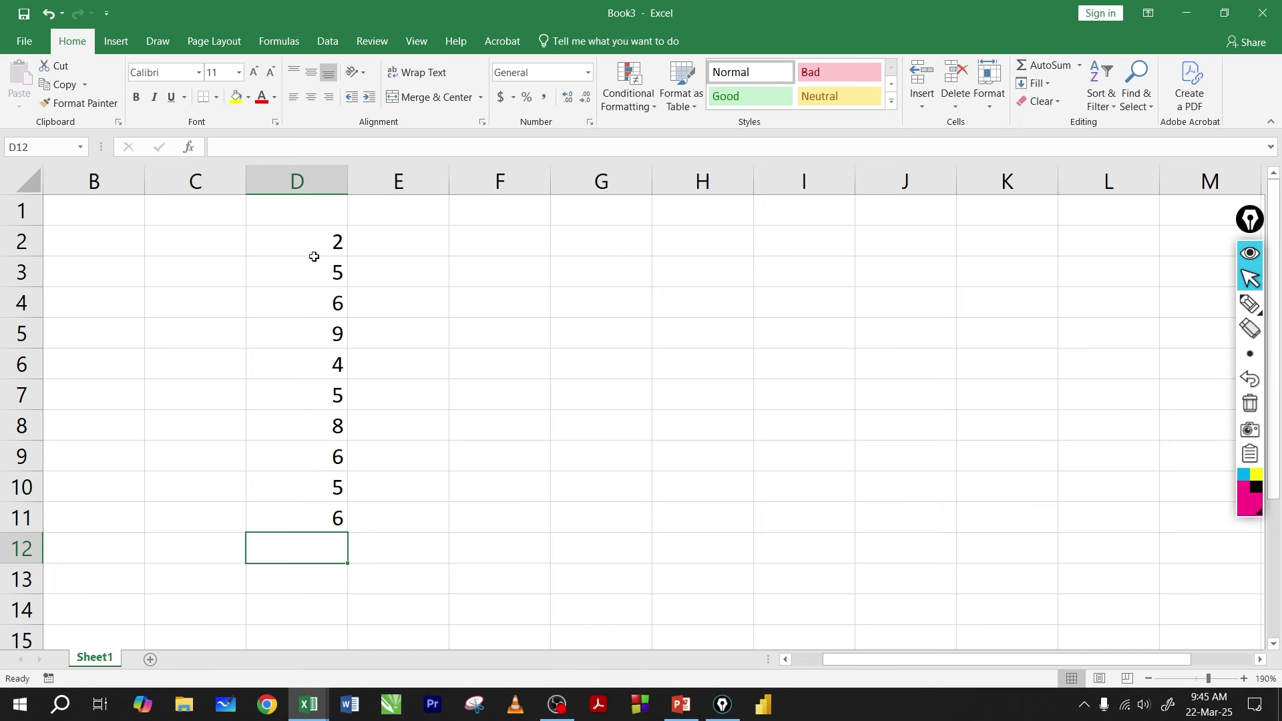
left_click_drag(314, 257, 312, 527)
left_click(314, 550)
type("=")
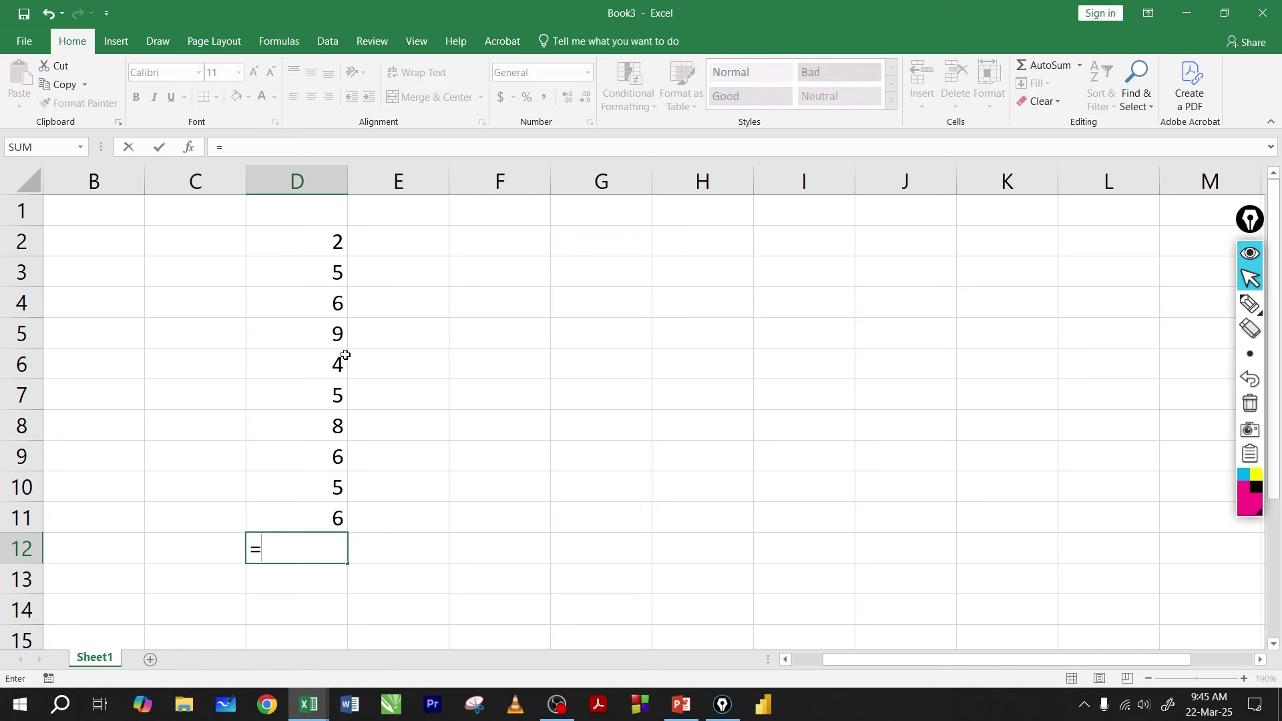
left_click(303, 243)
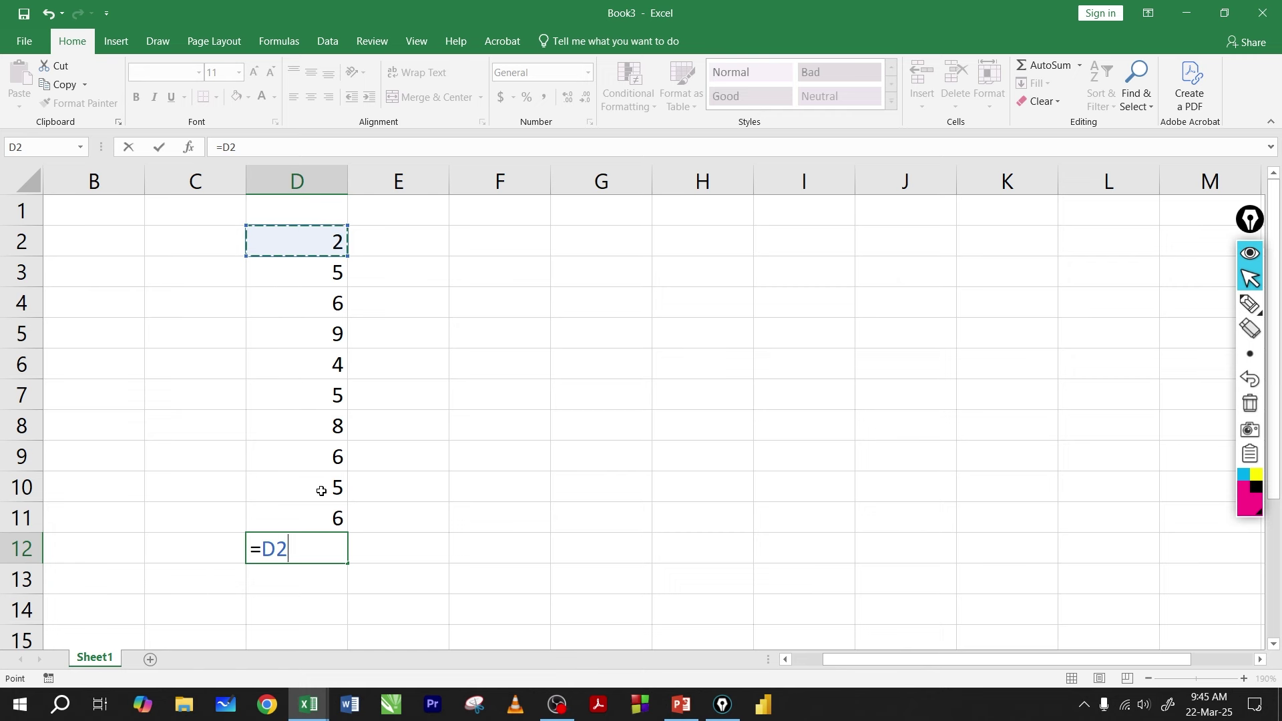
type("+")
left_click(311, 276)
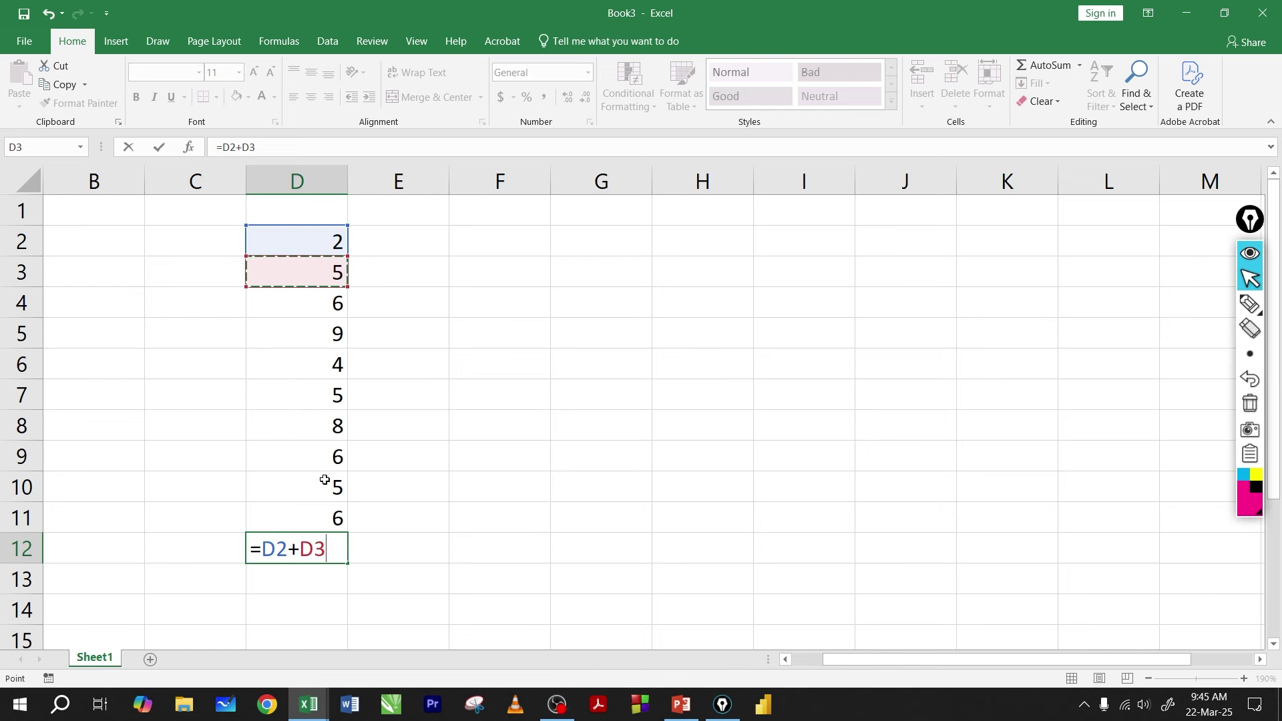
type("+")
left_click(308, 306)
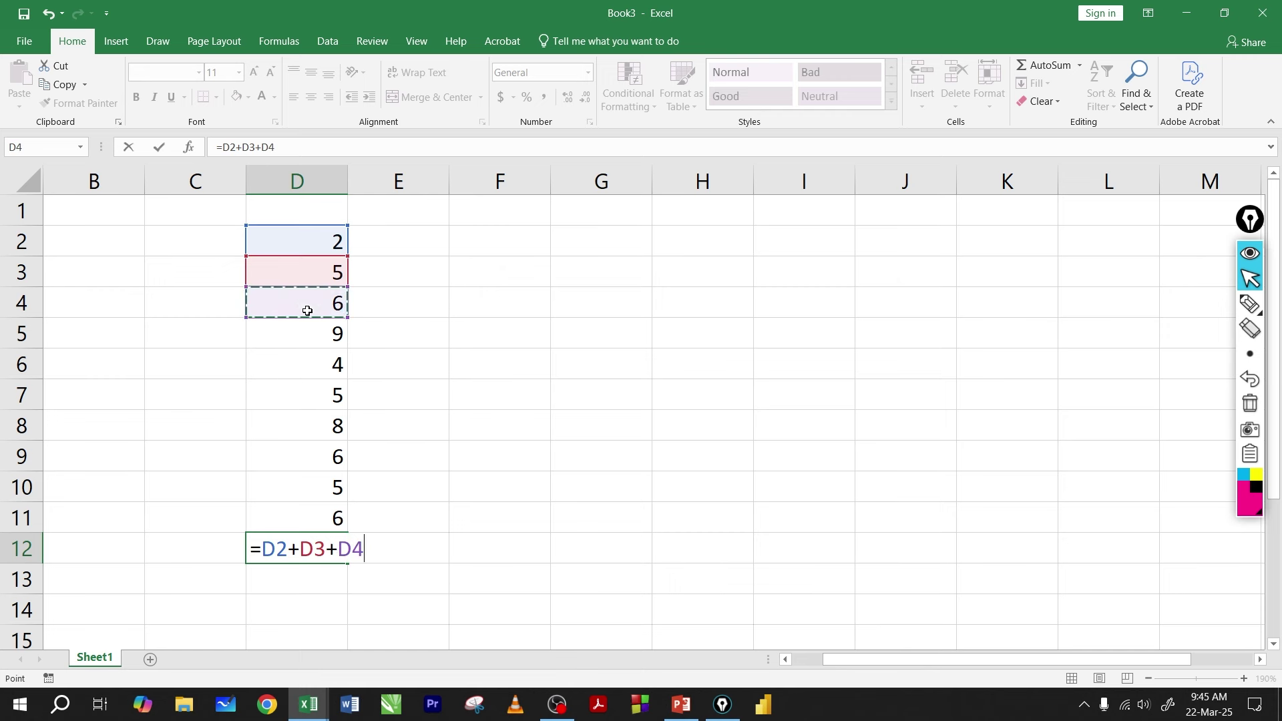
type("+")
left_click(306, 340)
type("+")
left_click(310, 369)
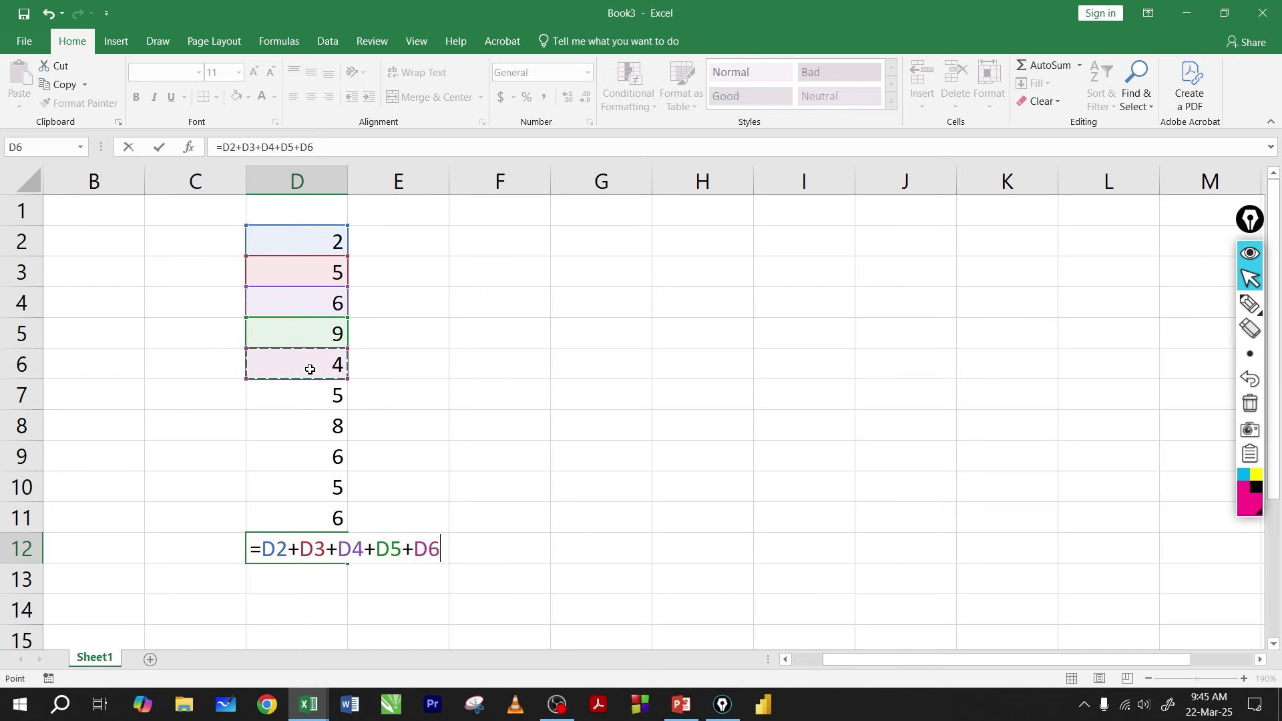
type("+")
left_click(306, 400)
type("+")
left_click(311, 436)
type("+")
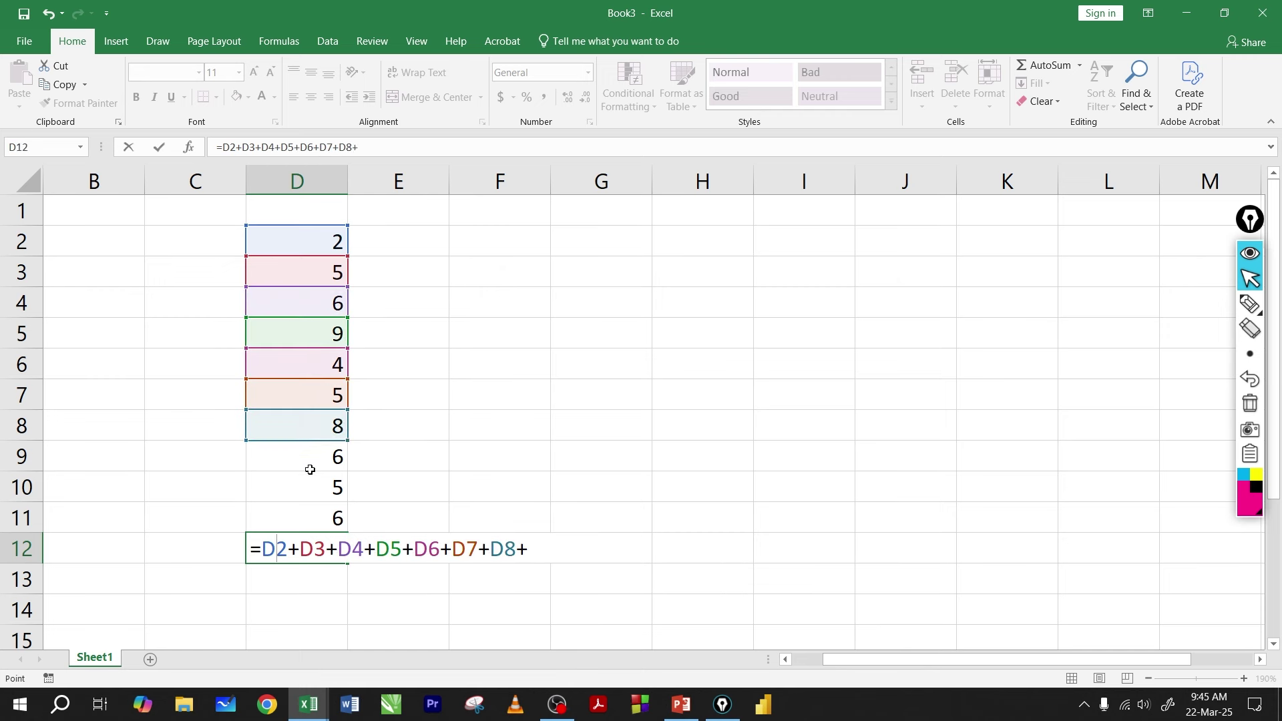
left_click(309, 464)
type("+")
left_click(309, 491)
type("+")
left_click(307, 523)
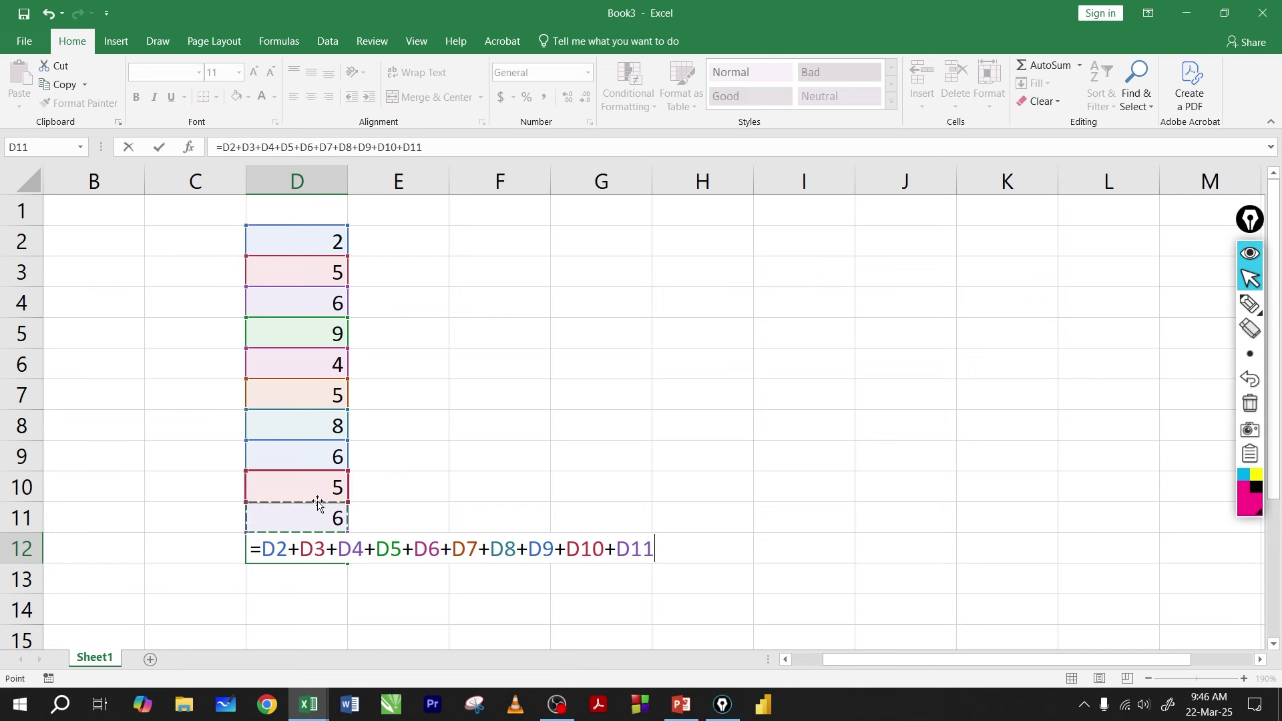
key("Return")
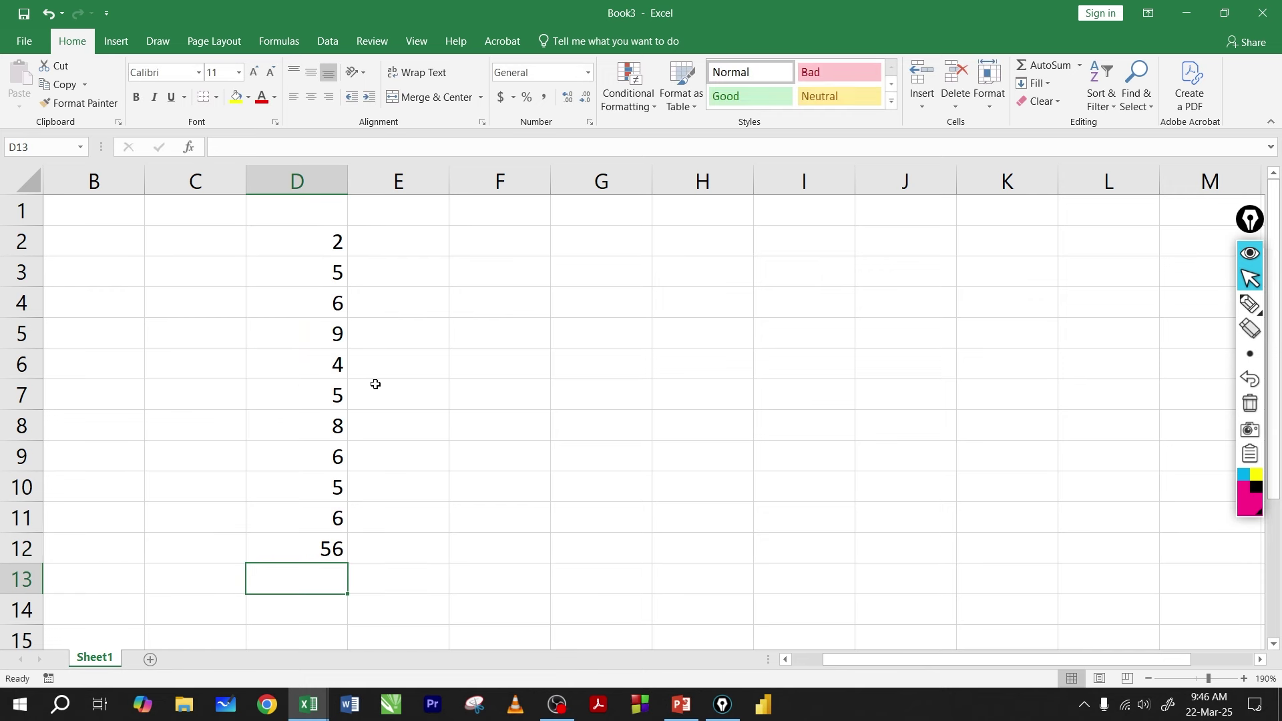
left_click(340, 548)
key("Delete")
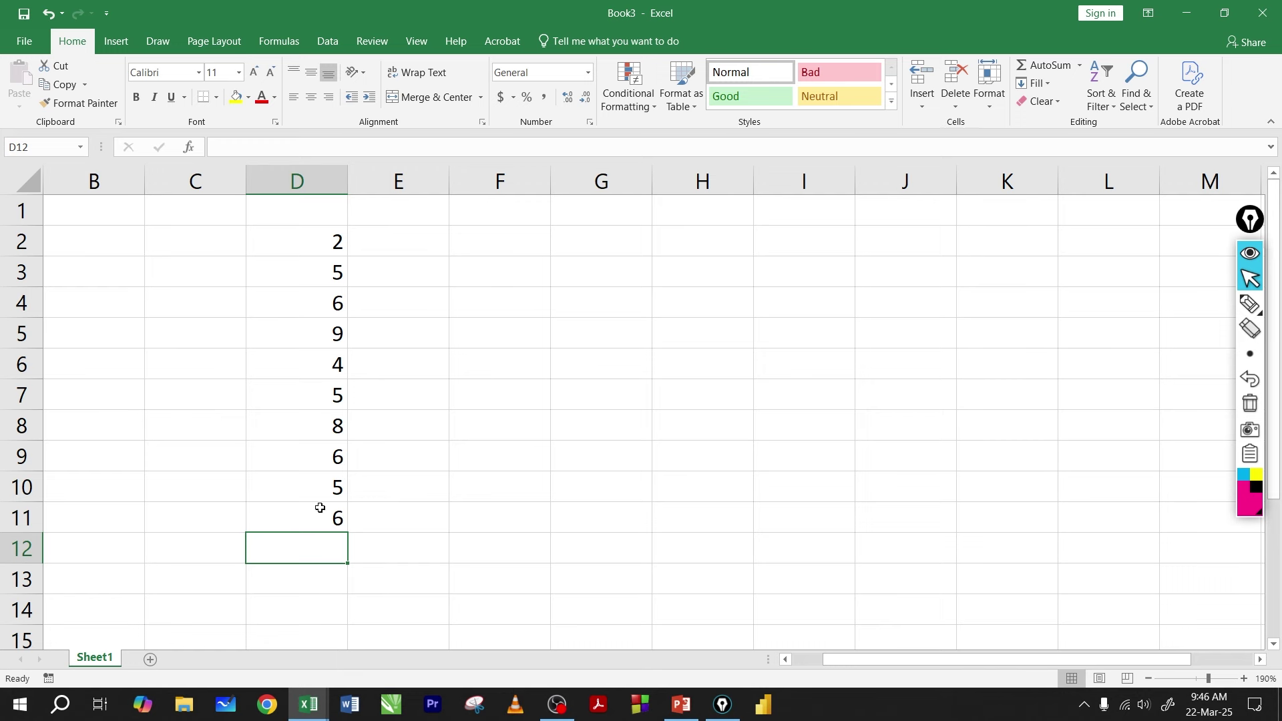
left_click(312, 245)
left_click(306, 307)
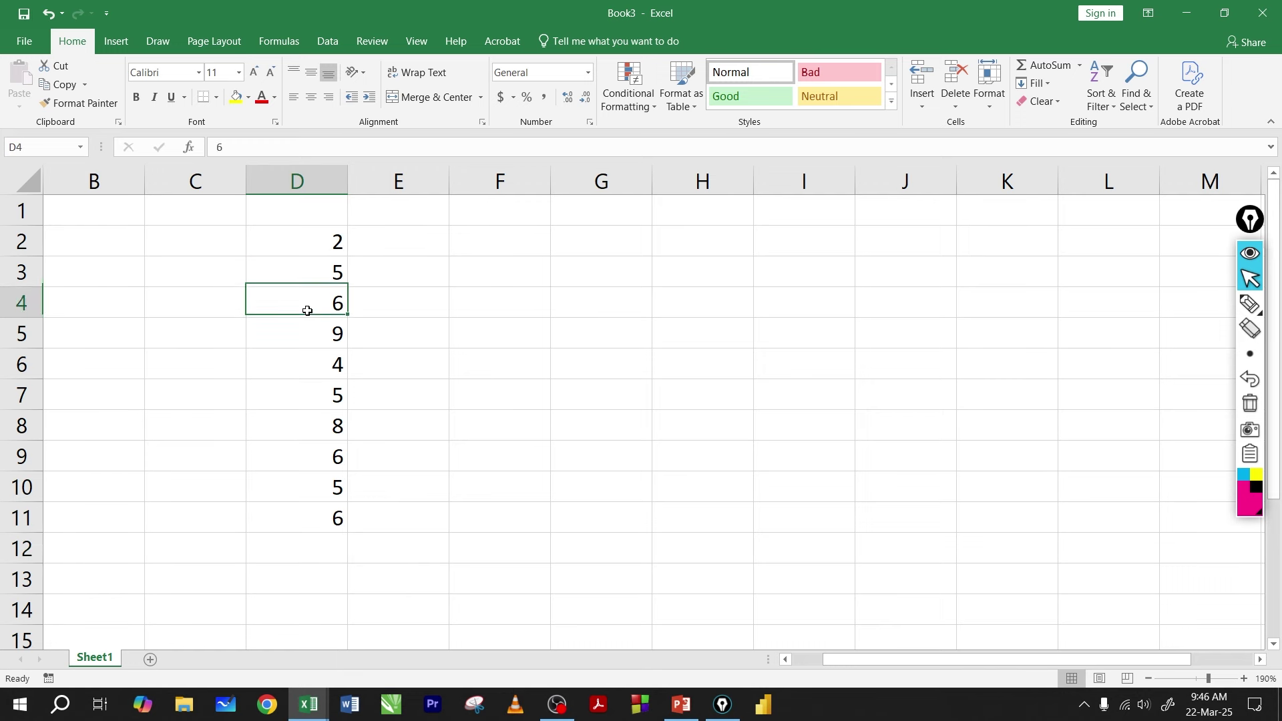
left_click(307, 333)
left_click(306, 395)
left_click_drag(311, 247, 337, 524)
left_click(395, 464)
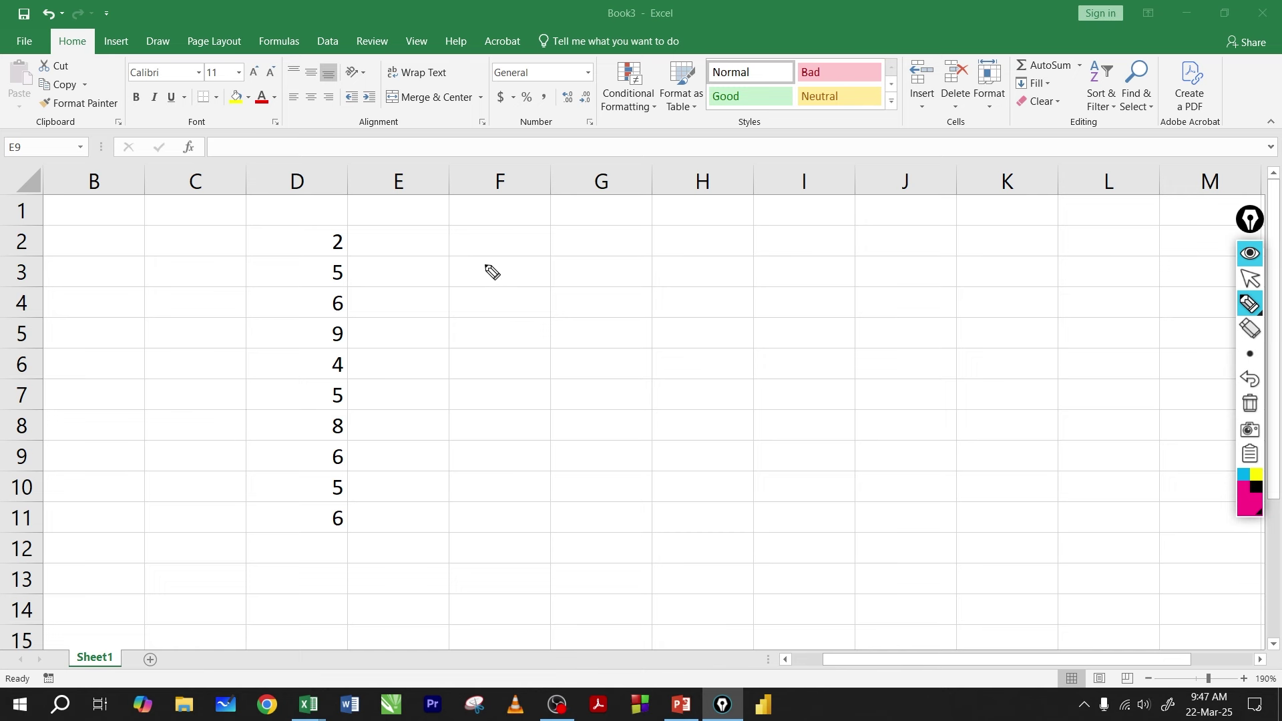
- Handwrite a boxed =D2+D3 under an underlined heading over column F, and circle the numbers in D2 and D3
mouse_move(482, 265)
left_mouse_down()
mouse_move(502, 265)
mouse_move(501, 276)
left_mouse_up()
mouse_move(488, 219)
left_mouse_down()
mouse_move(490, 242)
mouse_move(508, 211)
left_mouse_up()
left_click_drag(493, 229, 541, 235)
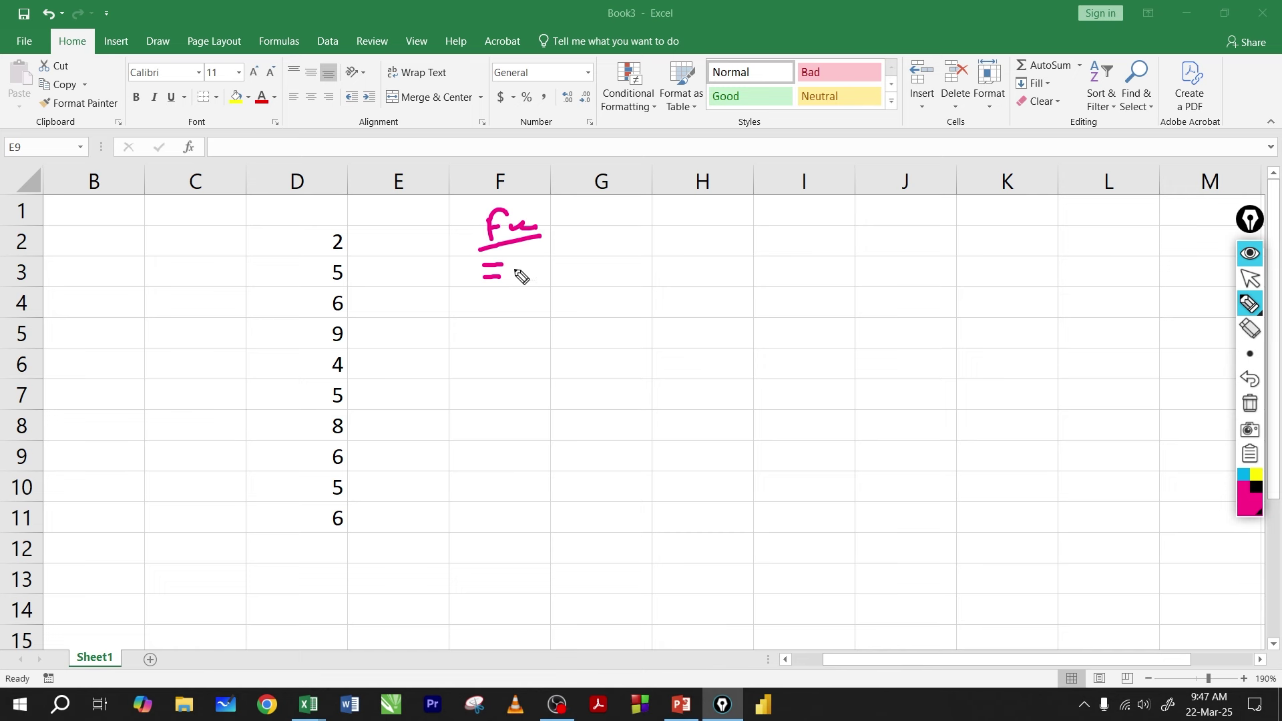
left_click_drag(338, 227, 333, 264)
mouse_move(524, 262)
left_mouse_down()
mouse_move(529, 283)
mouse_move(585, 271)
mouse_move(575, 284)
mouse_move(615, 284)
left_mouse_up()
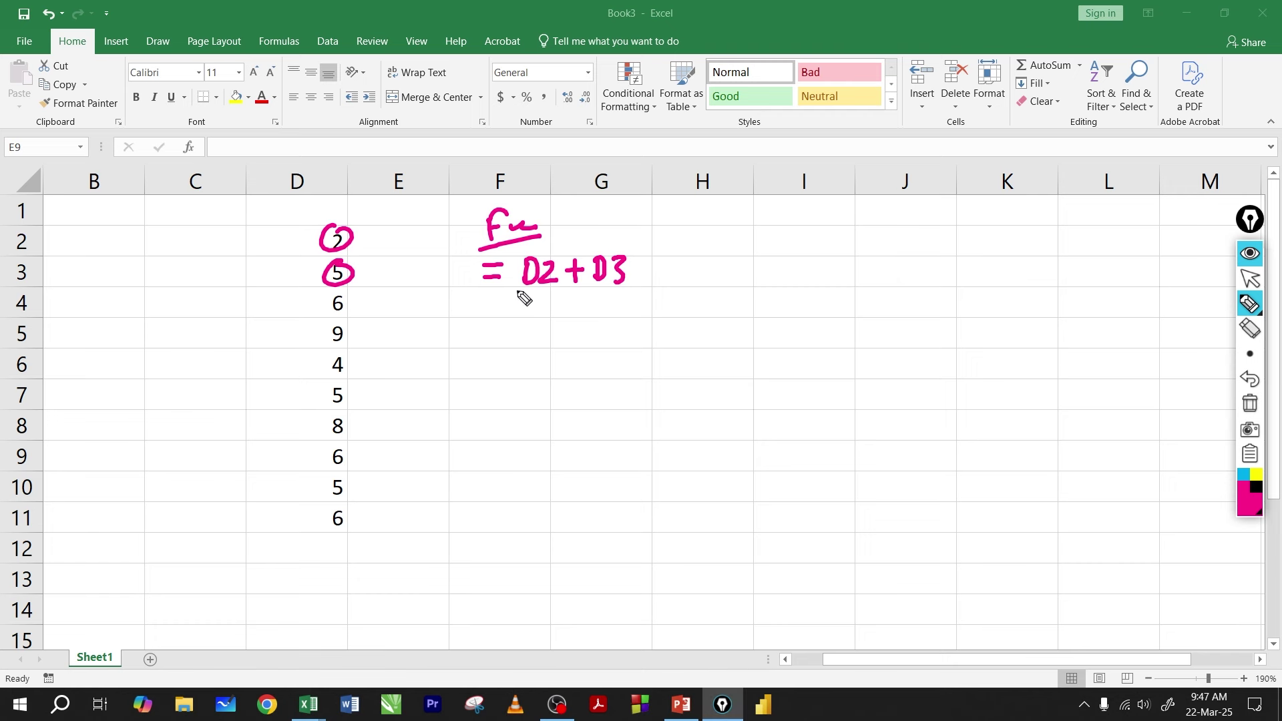
mouse_move(470, 255)
left_mouse_down()
mouse_move(649, 287)
mouse_move(587, 318)
mouse_move(603, 318)
left_mouse_up()
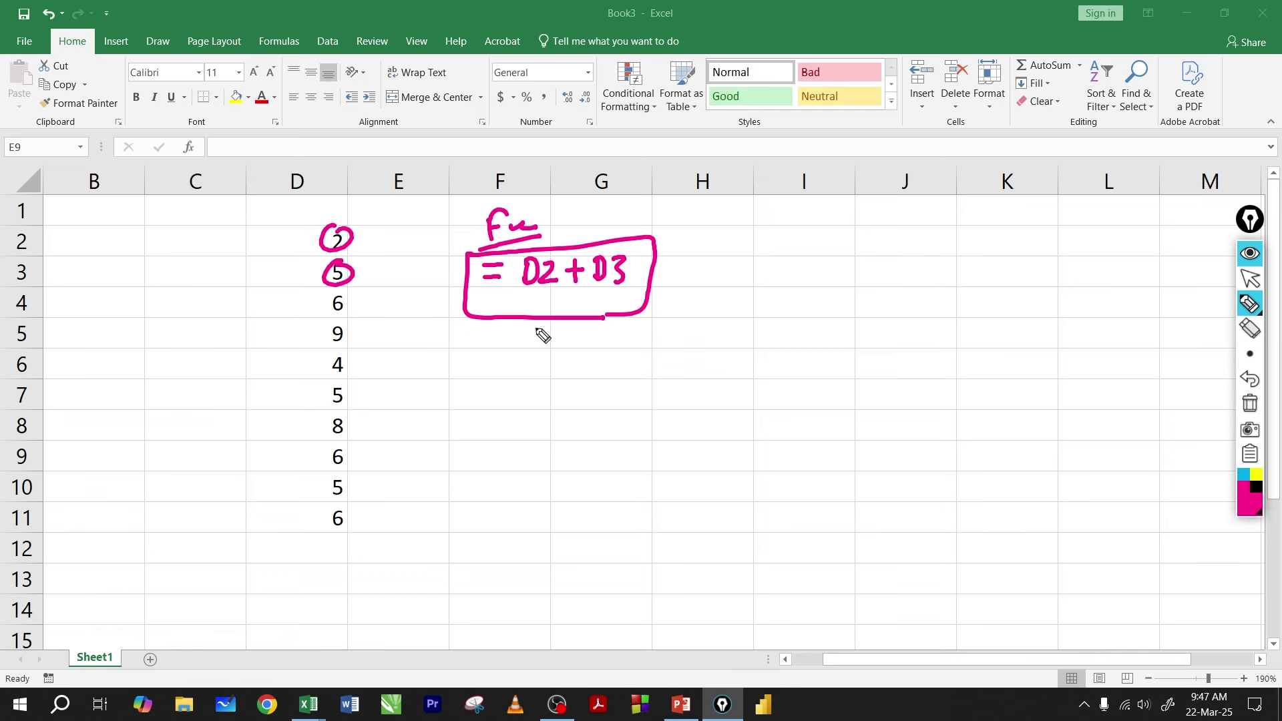
- Handwrite and circle a second heading below the boxed formula, and mark up the number column and the D2 and D3 references
mouse_move(507, 364)
left_mouse_down()
mouse_move(508, 386)
mouse_move(530, 361)
left_mouse_up()
left_click_drag(509, 376, 569, 380)
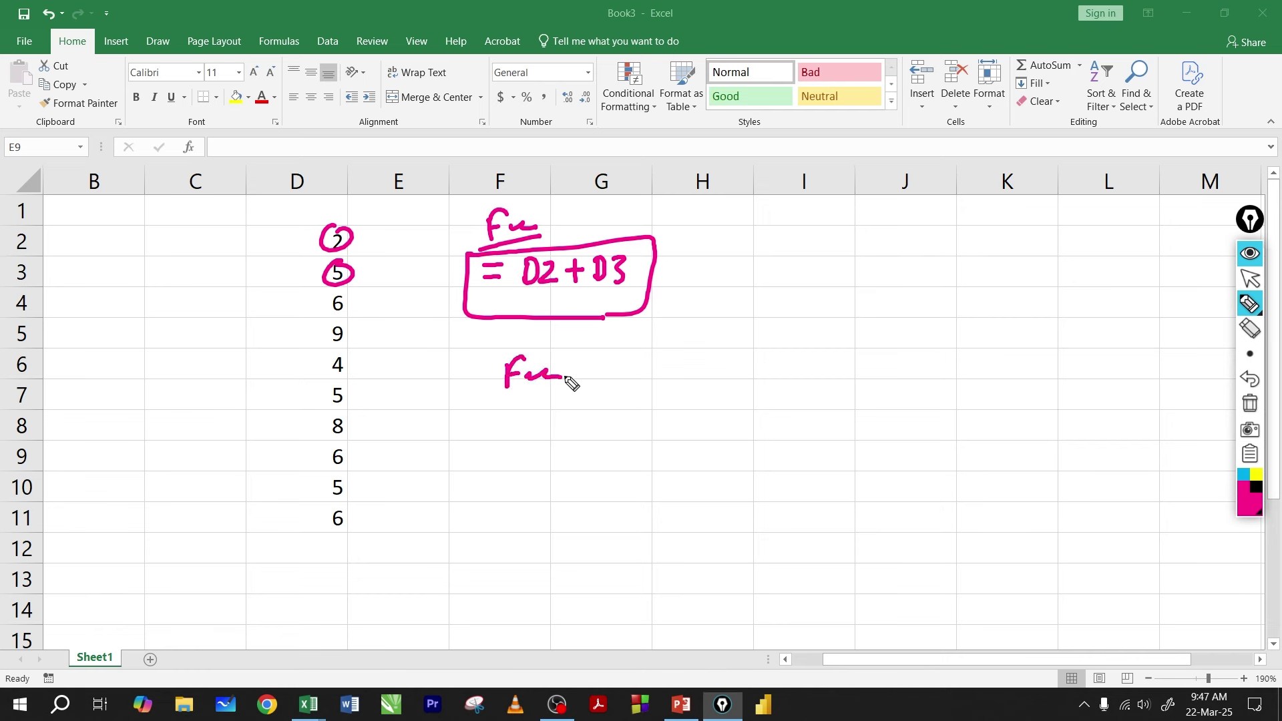
mouse_move(493, 396)
left_mouse_down()
mouse_move(592, 375)
mouse_move(551, 395)
mouse_move(500, 390)
left_mouse_up()
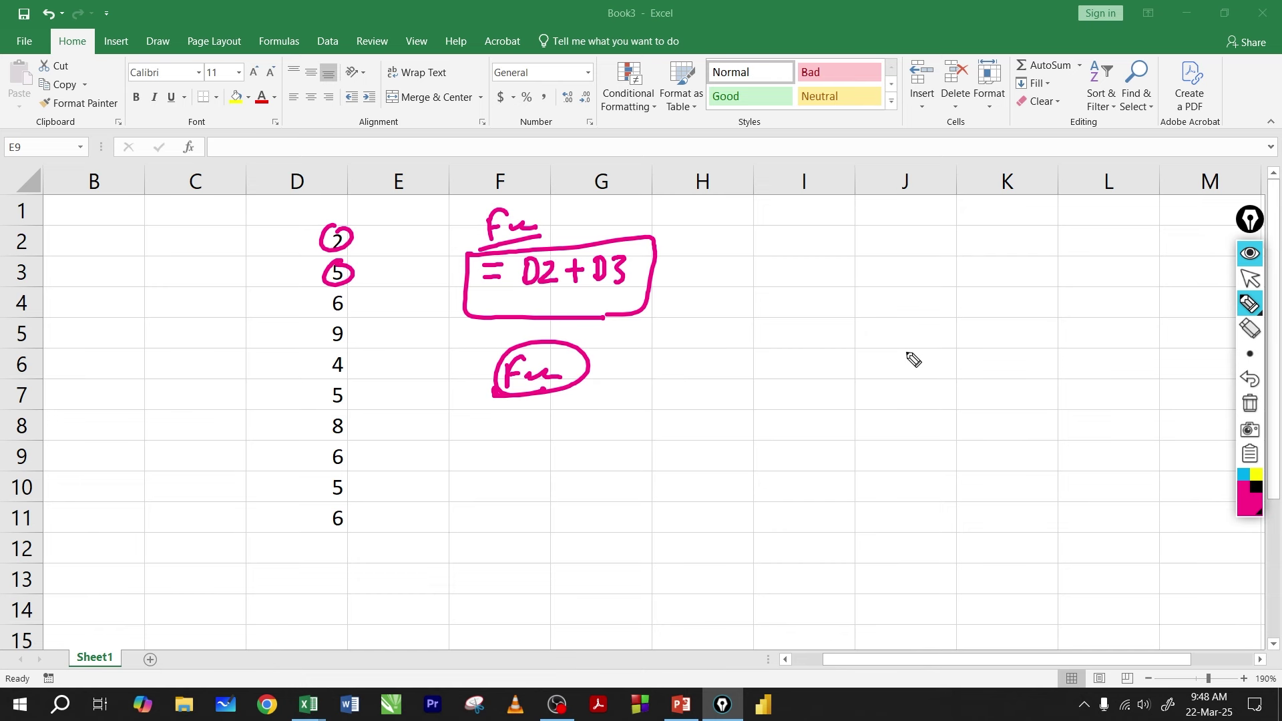
mouse_move(294, 227)
left_mouse_down()
mouse_move(323, 572)
mouse_move(389, 246)
mouse_move(309, 229)
left_mouse_up()
left_click_drag(525, 292, 552, 292)
left_click_drag(593, 292, 628, 291)
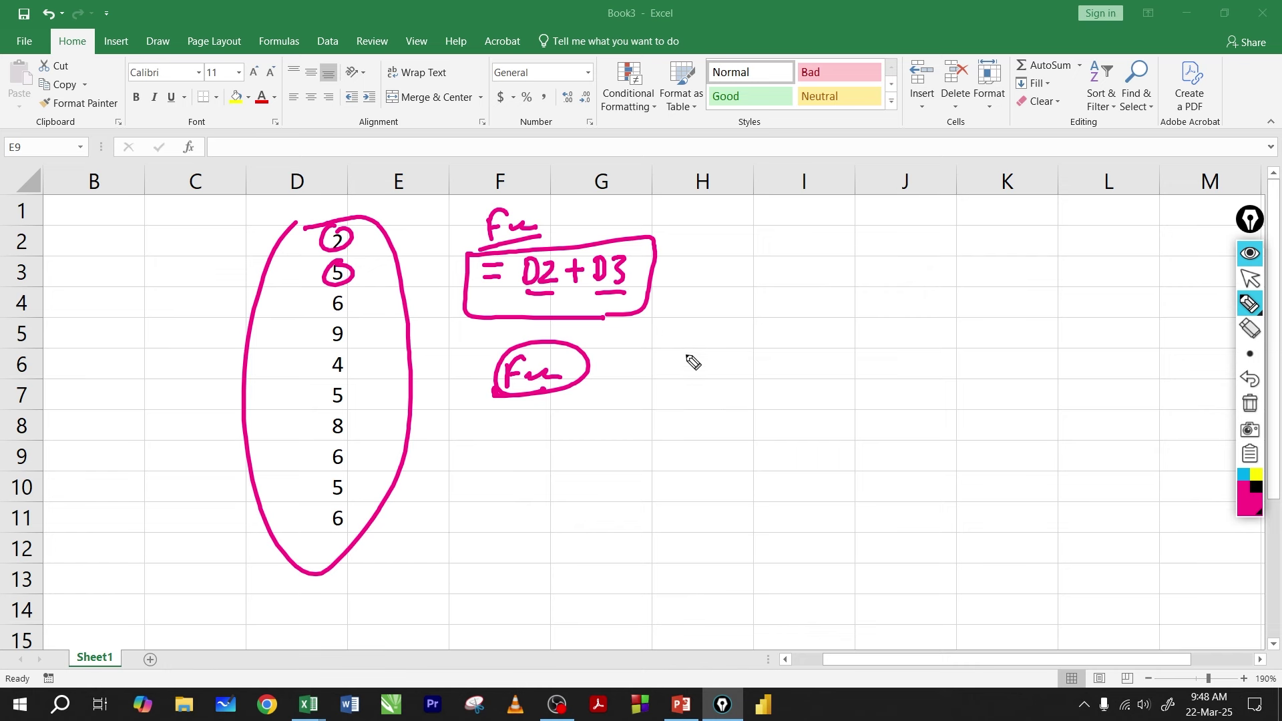
- Handwrite the word Sum beside the circled heading and underline it, and underline D2+D3 in the boxed formula
mouse_move(686, 355)
left_mouse_down()
mouse_move(686, 366)
mouse_move(746, 366)
left_mouse_up()
left_click(666, 385)
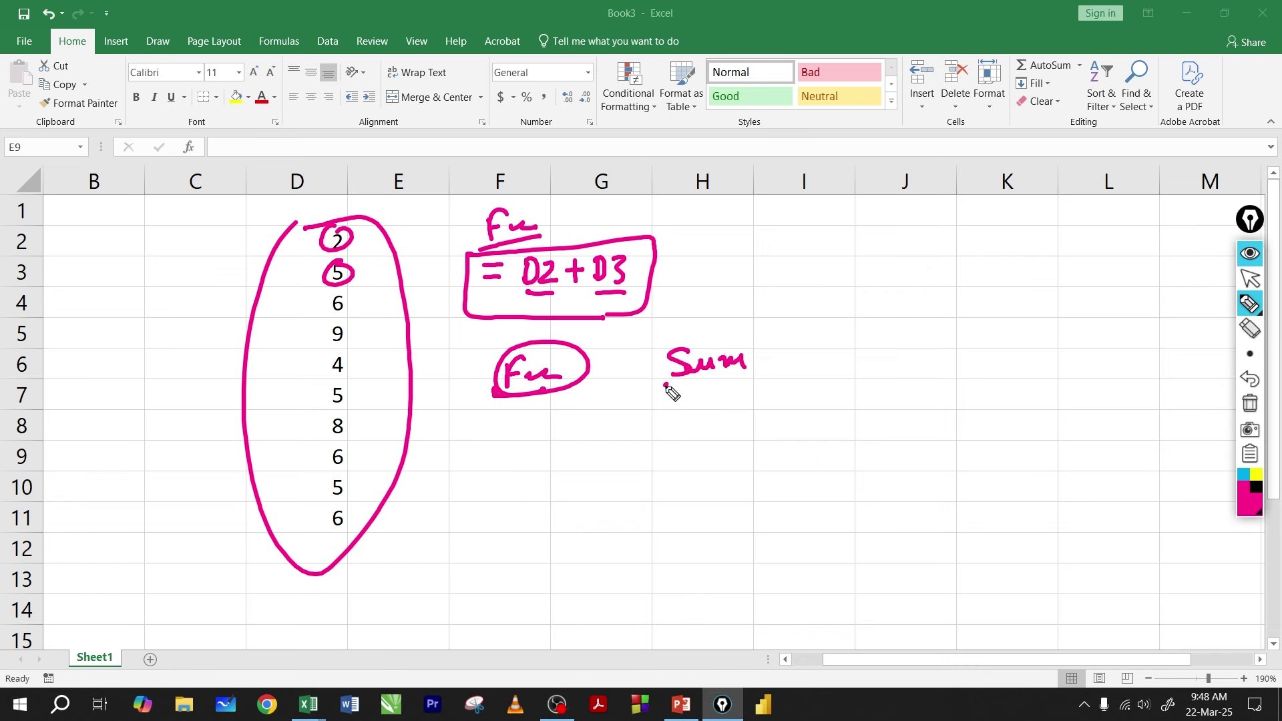
left_click_drag(666, 385, 750, 378)
left_click_drag(694, 386, 754, 380)
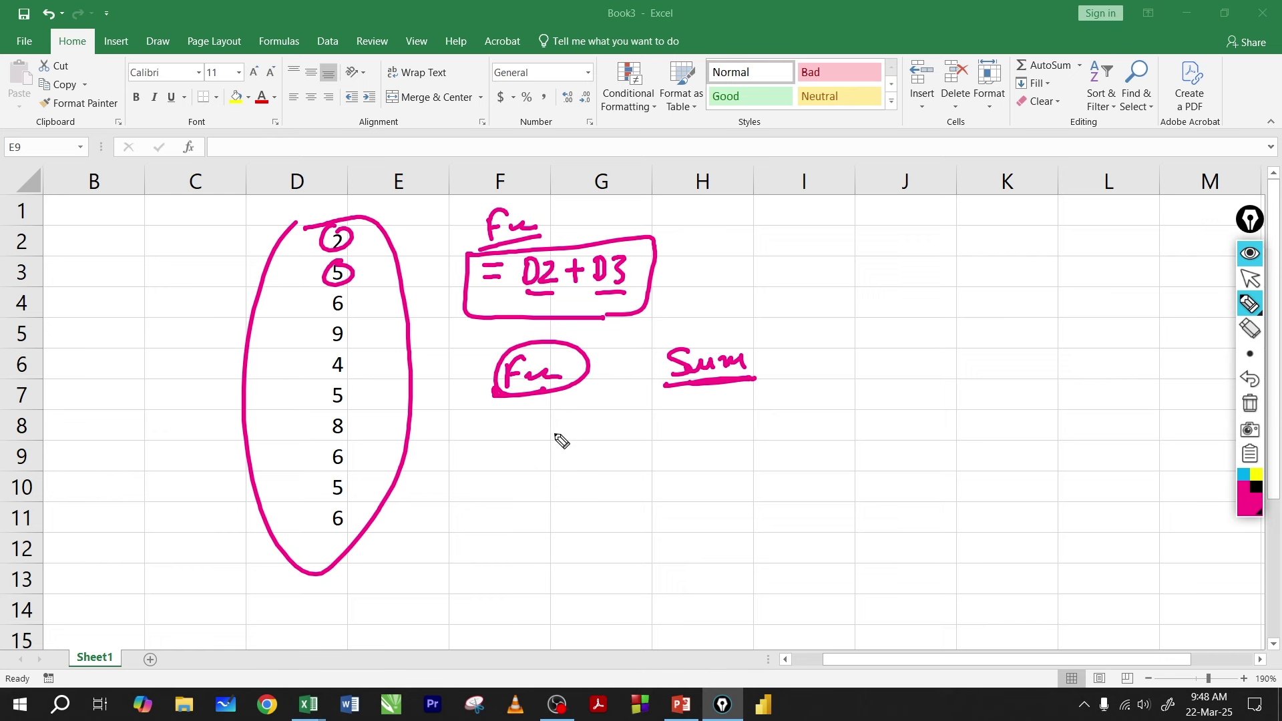
left_click_drag(525, 294, 630, 290)
- Handwrite =Sum(D2:D11) with an Enter arrow below the headings, and underline its cell references and the formula
left_click_drag(514, 479, 608, 475)
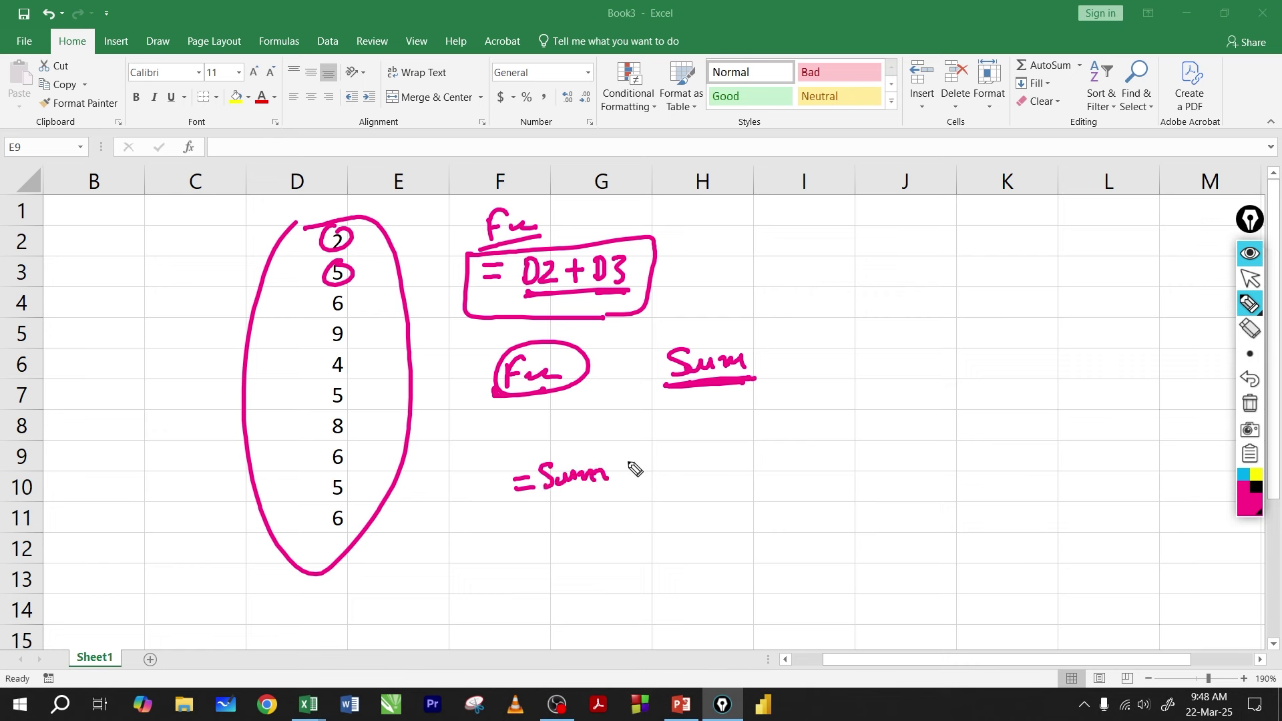
left_click_drag(629, 442, 645, 493)
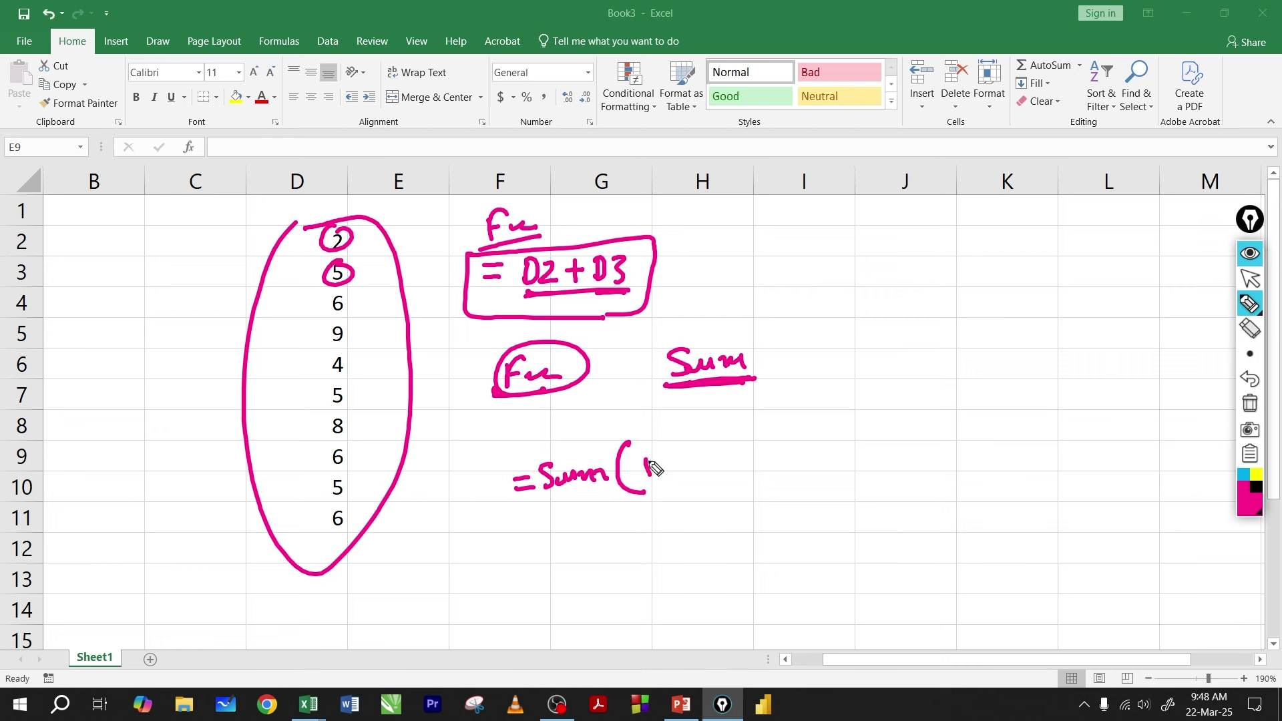
mouse_move(649, 460)
left_mouse_down()
mouse_move(652, 472)
mouse_move(679, 467)
mouse_move(693, 442)
left_mouse_up()
left_click(697, 462)
mouse_move(711, 437)
left_mouse_down()
mouse_move(713, 461)
mouse_move(747, 458)
left_mouse_up()
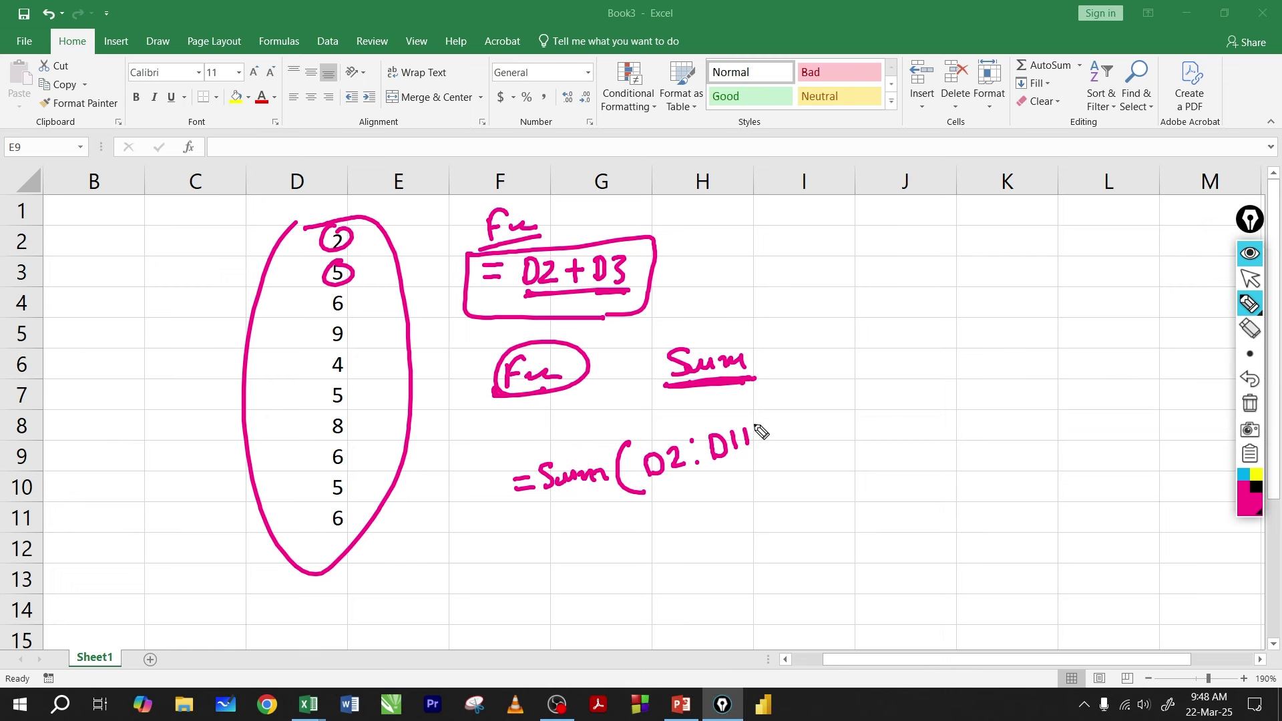
mouse_move(753, 408)
left_mouse_down()
mouse_move(761, 456)
mouse_move(804, 420)
mouse_move(811, 460)
mouse_move(823, 448)
left_mouse_up()
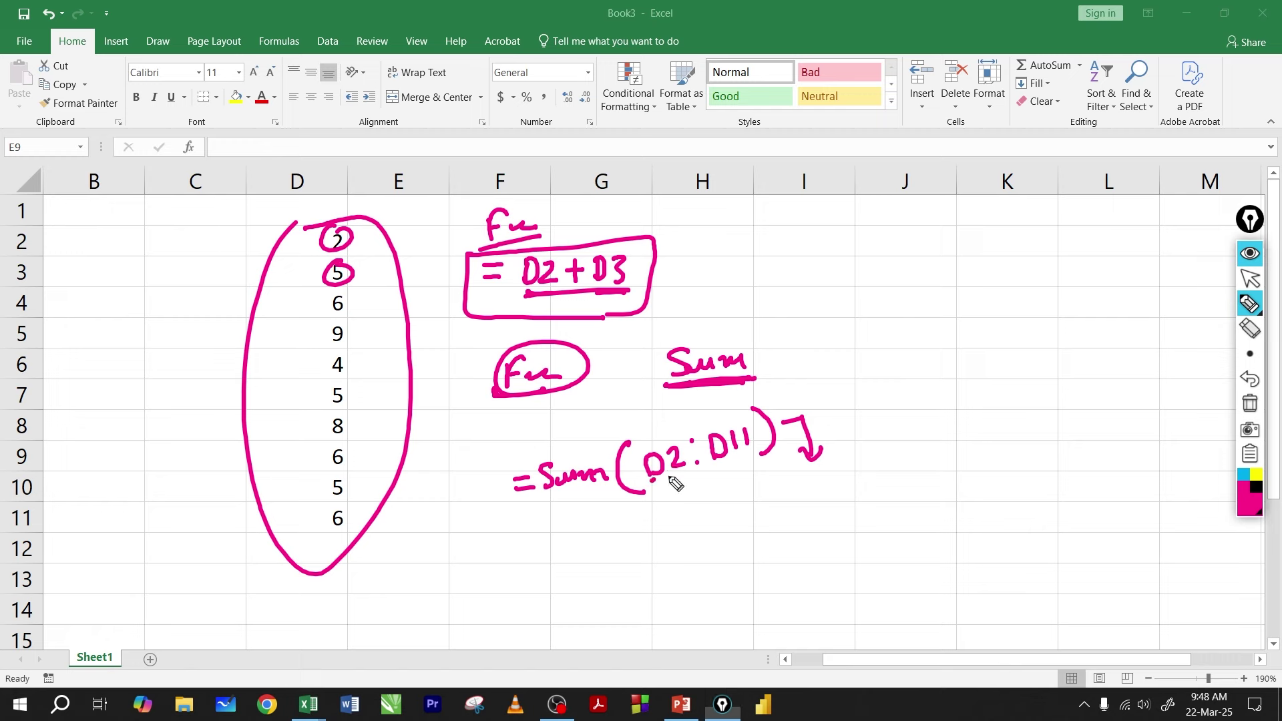
left_click_drag(649, 478, 752, 458)
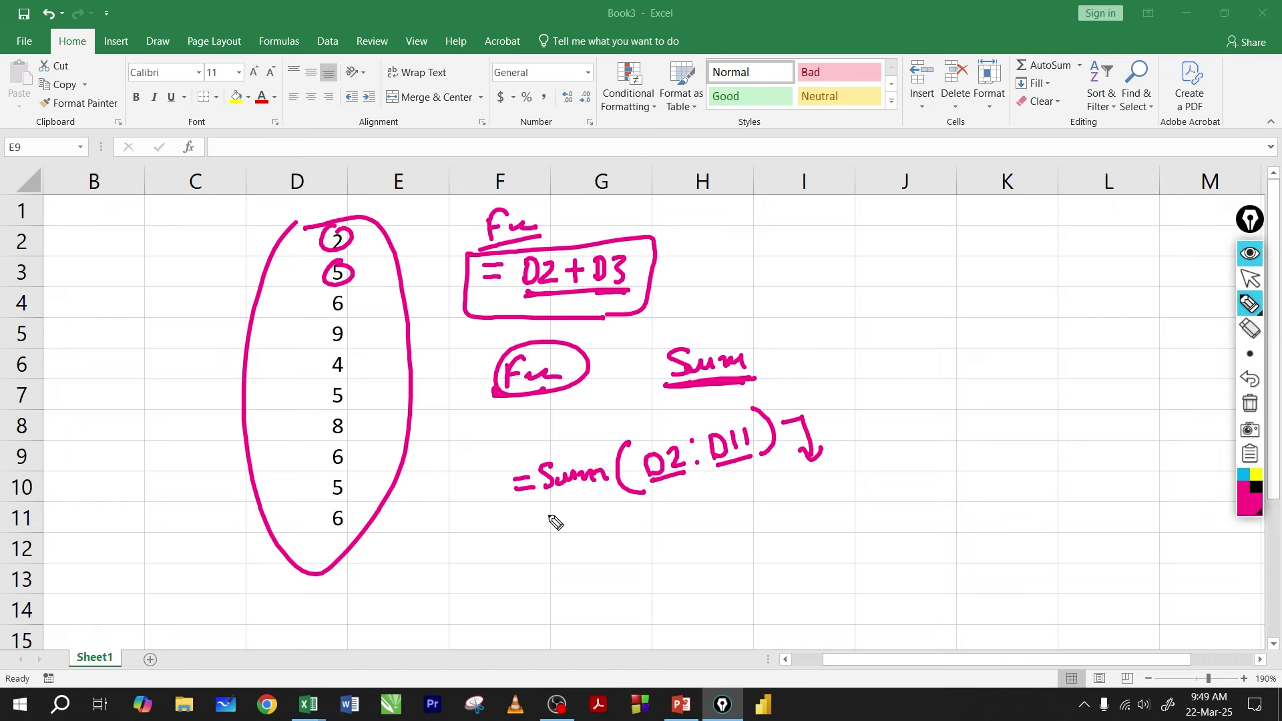
left_click_drag(548, 515, 767, 466)
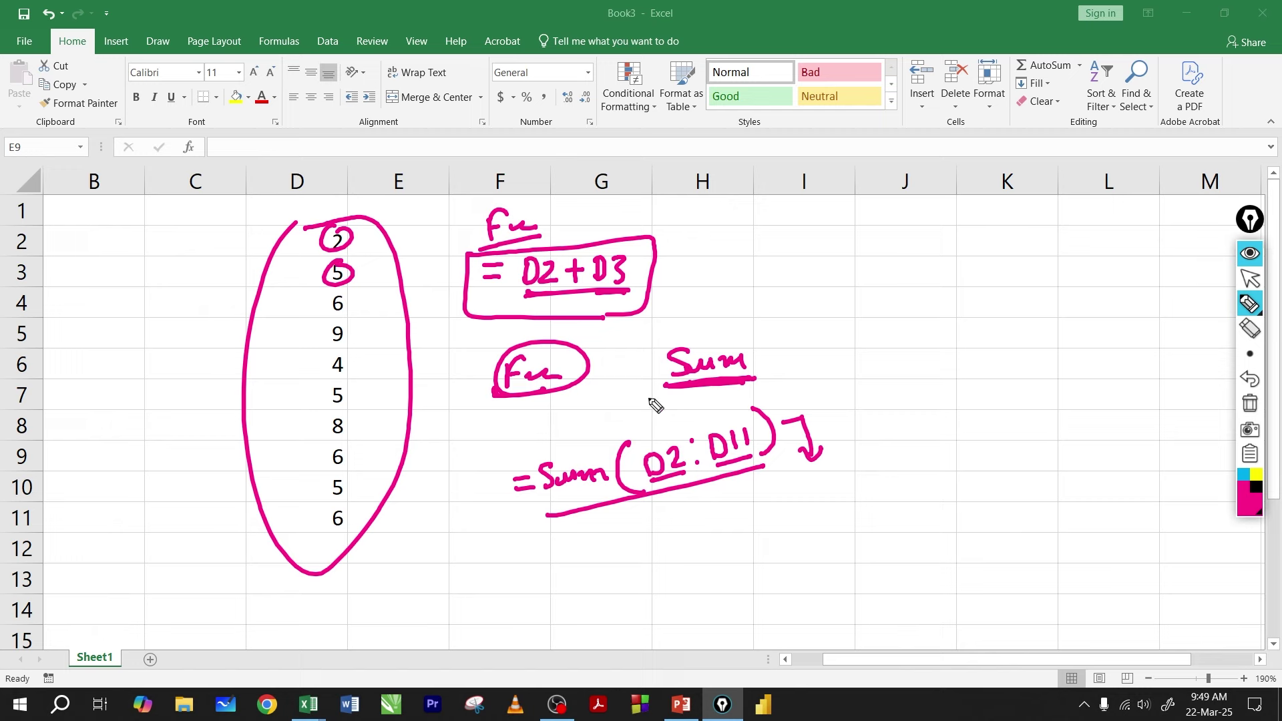
- Emphasise the handwritten word Sum with circles, and box and ring =Sum(D2:D11) with a labelled arrow to its function name
mouse_move(665, 386)
left_mouse_down()
mouse_move(750, 378)
mouse_move(664, 367)
mouse_move(692, 389)
left_mouse_up()
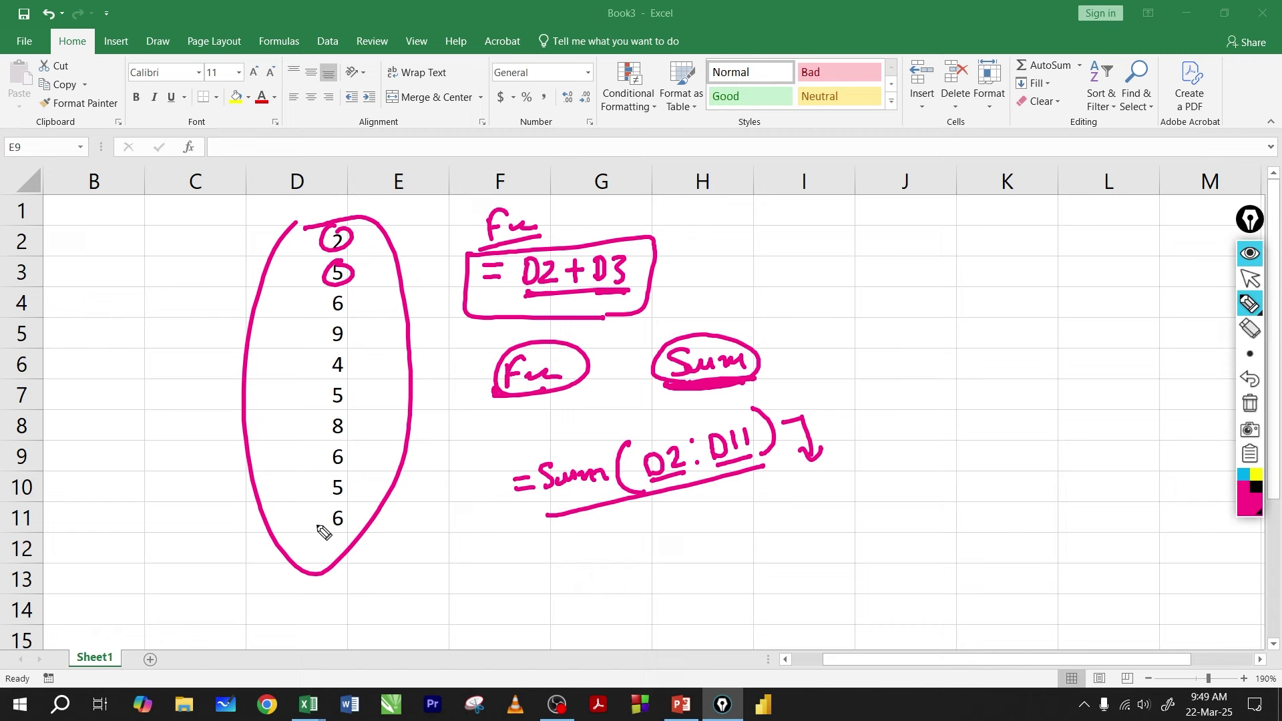
left_click_drag(555, 520, 601, 508)
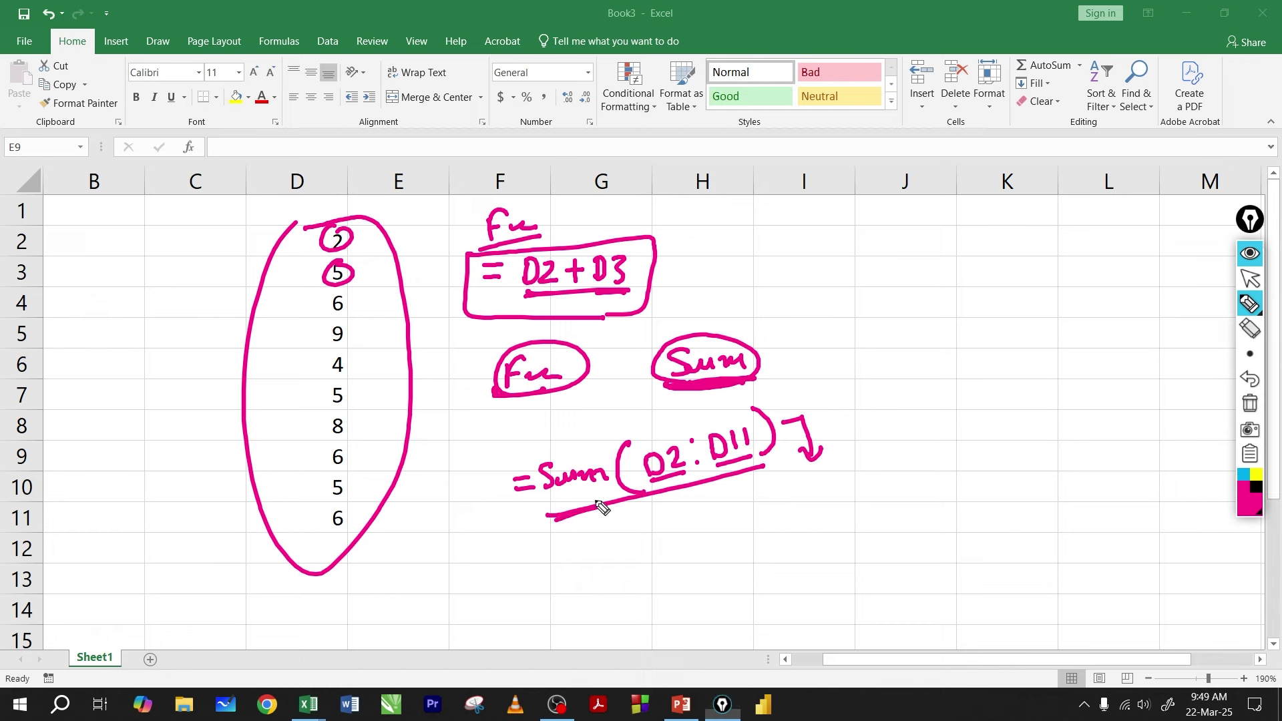
mouse_move(494, 457)
left_mouse_down()
mouse_move(517, 553)
mouse_move(779, 410)
mouse_move(779, 503)
mouse_move(518, 570)
mouse_move(516, 553)
left_mouse_up()
mouse_move(613, 562)
left_mouse_down()
mouse_move(619, 590)
mouse_move(638, 571)
mouse_move(651, 577)
mouse_move(574, 595)
mouse_move(575, 511)
mouse_move(585, 519)
left_mouse_up()
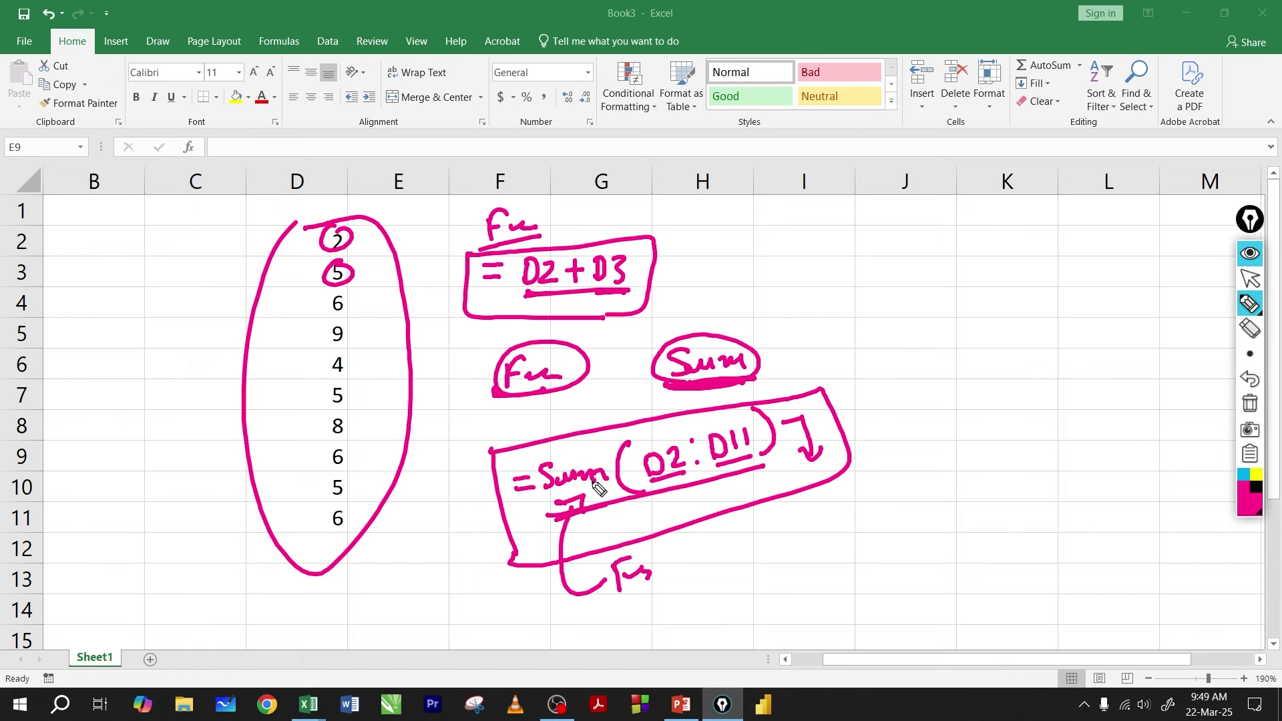
mouse_move(812, 382)
left_mouse_down()
mouse_move(560, 409)
mouse_move(715, 534)
mouse_move(746, 401)
left_mouse_up()
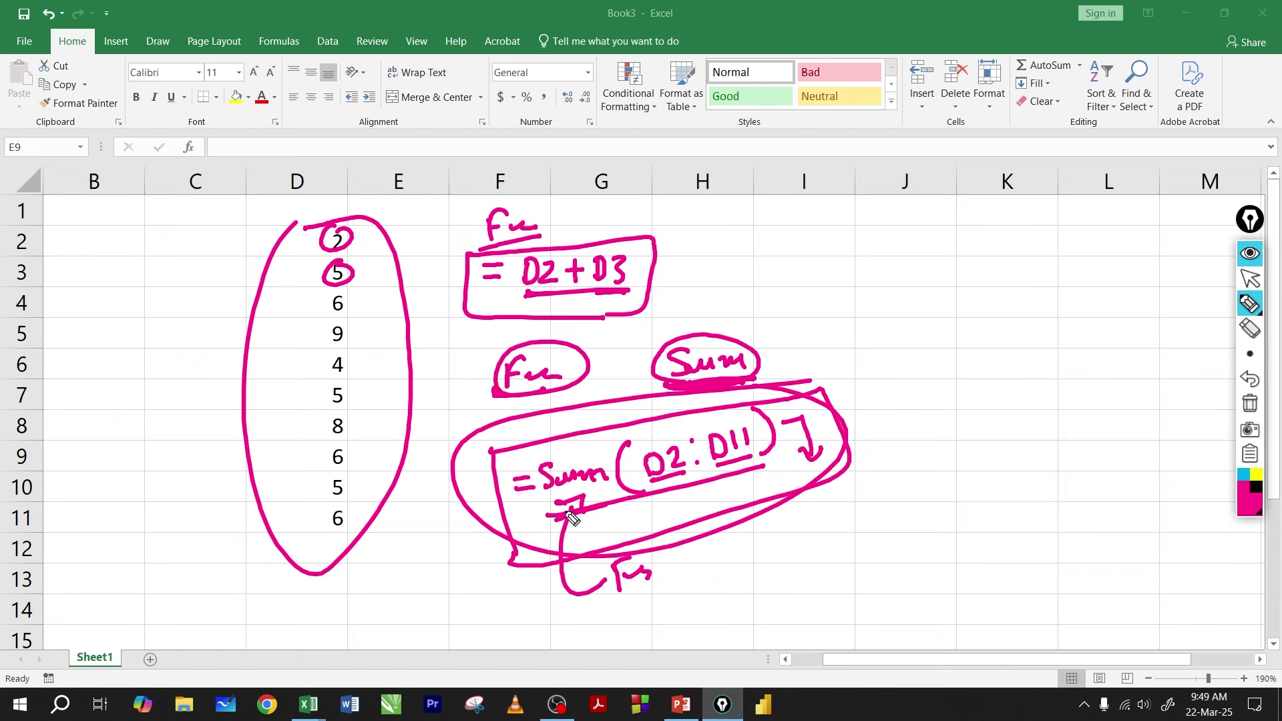
left_click_drag(577, 508, 585, 495)
mouse_move(761, 374)
left_mouse_down()
mouse_move(658, 362)
mouse_move(691, 394)
left_mouse_up()
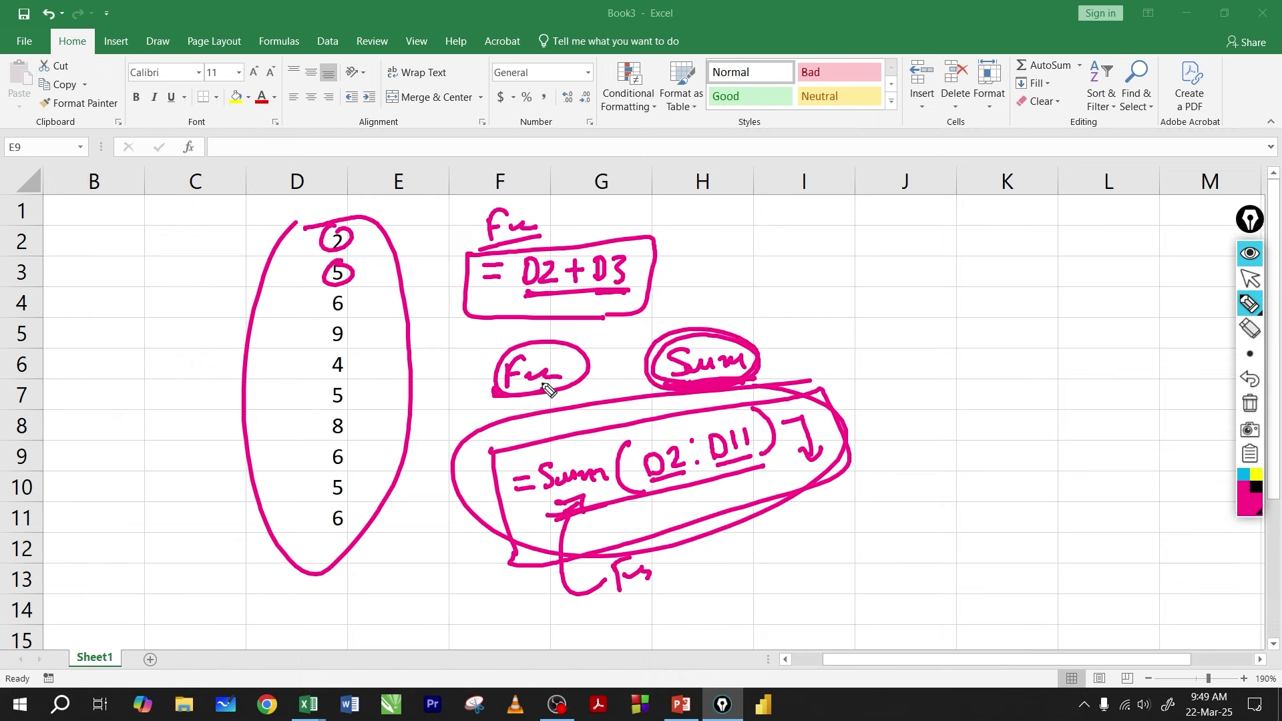
- Circle 9, 4 and 5 in rows 5 to 7, handwrite short marks beside the column, and thicken the ring around Sum
mouse_move(339, 338)
left_mouse_down()
mouse_move(327, 349)
mouse_move(342, 323)
mouse_move(333, 376)
left_mouse_up()
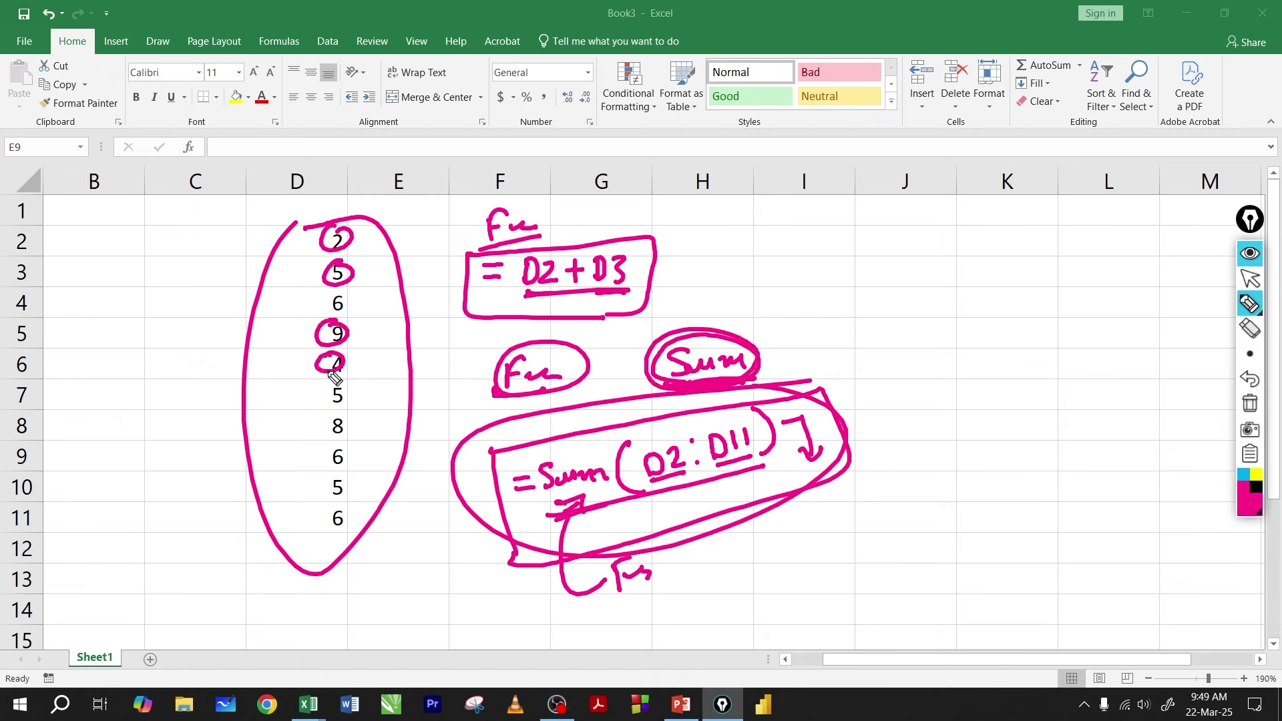
mouse_move(131, 344)
left_mouse_down()
mouse_move(166, 341)
mouse_move(173, 369)
left_mouse_up()
left_click(134, 375)
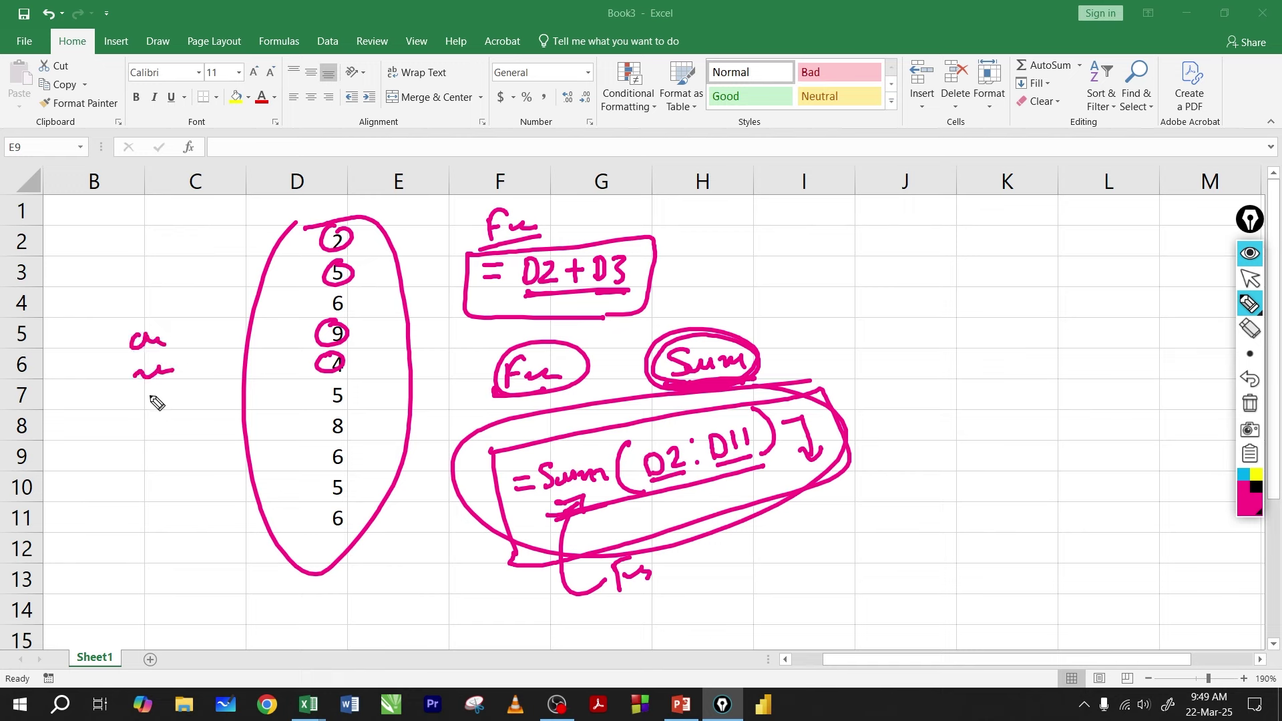
left_click_drag(344, 386, 340, 387)
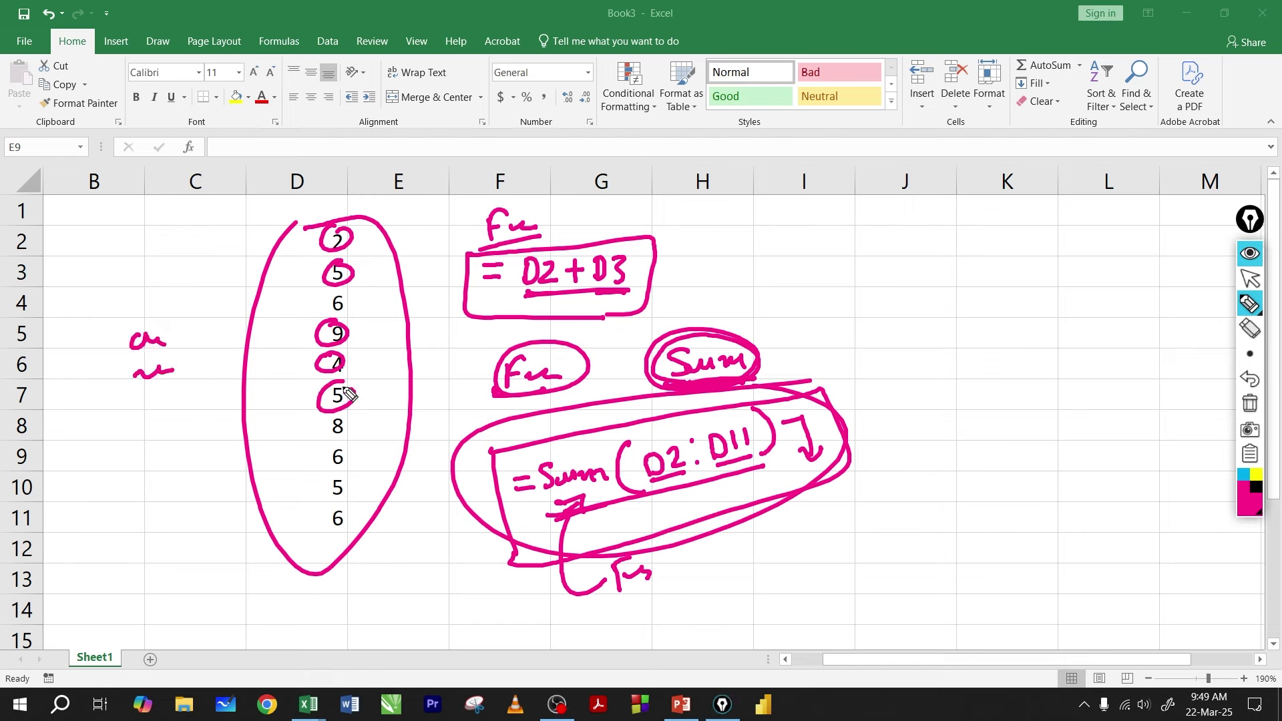
mouse_move(663, 385)
left_mouse_down()
mouse_move(677, 344)
mouse_move(676, 382)
left_mouse_up()
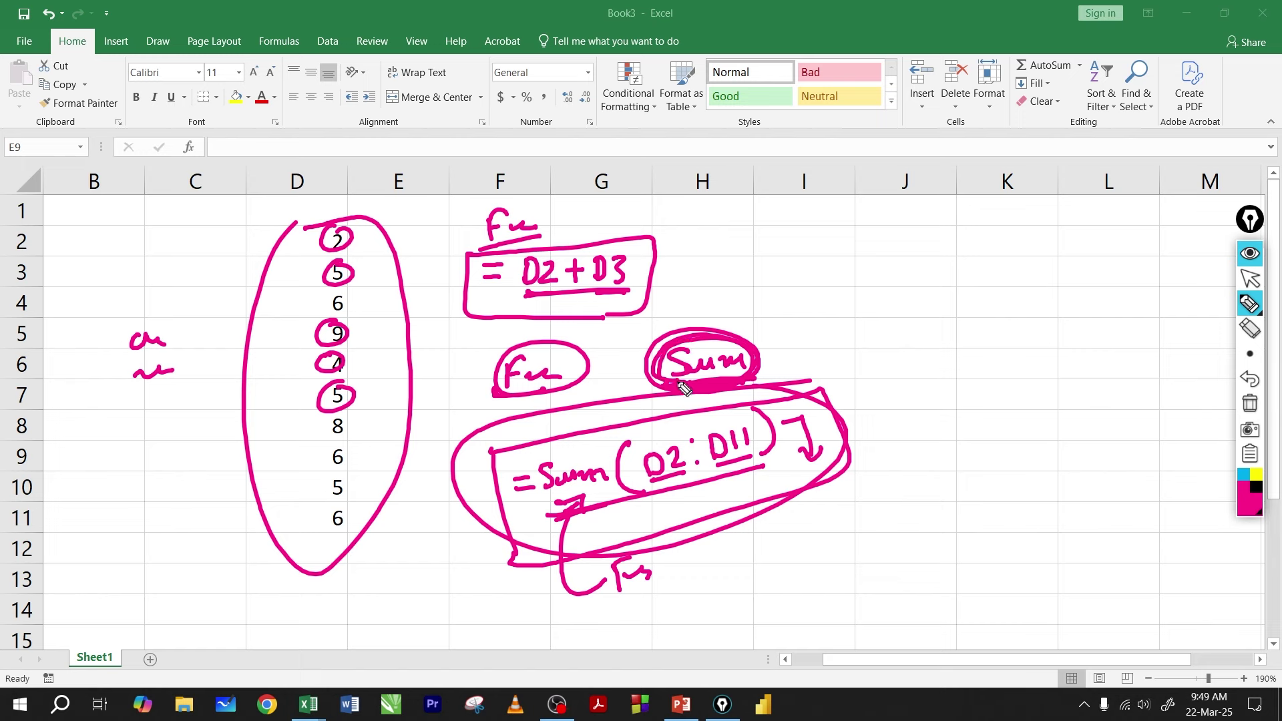
- Handwrite the operators +, −, * and / beside the boxed formula, then circle and underline them for emphasis
mouse_move(797, 235)
left_mouse_down()
mouse_move(795, 255)
mouse_move(807, 245)
mouse_move(857, 257)
mouse_move(853, 292)
left_mouse_up()
mouse_move(852, 284)
left_mouse_down()
mouse_move(866, 290)
mouse_move(865, 334)
left_mouse_up()
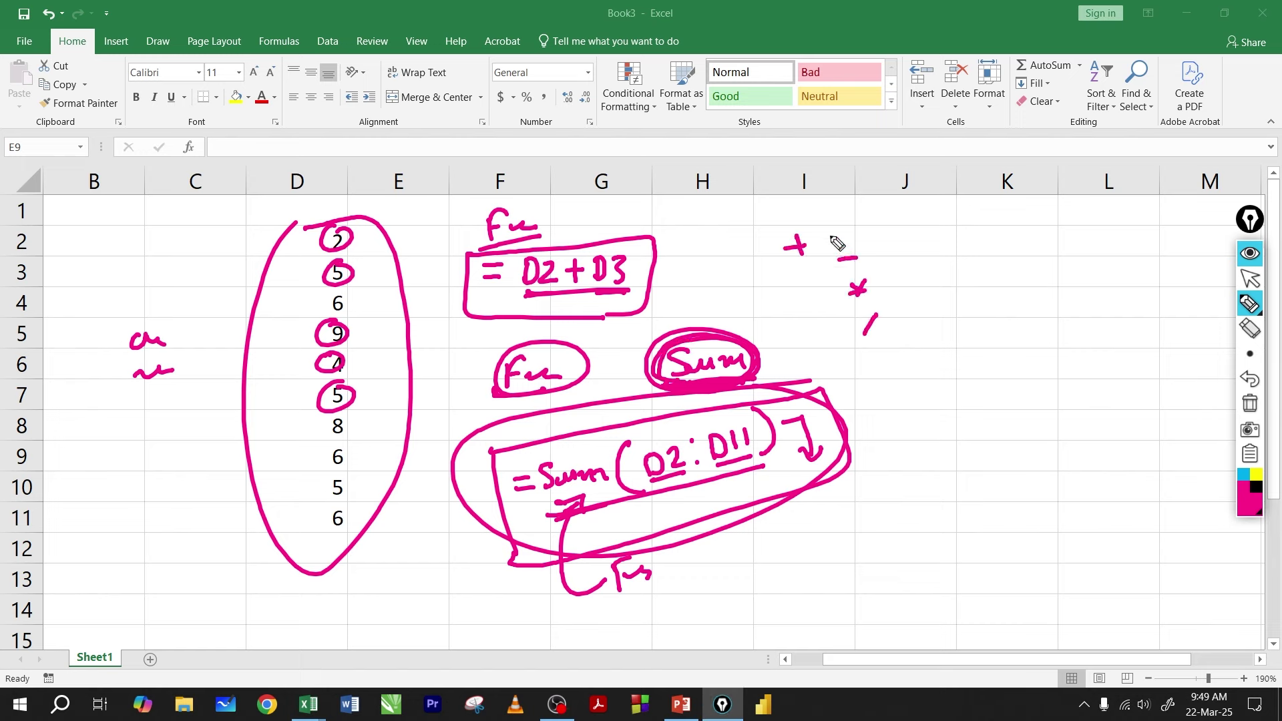
mouse_move(872, 213)
left_mouse_down()
mouse_move(868, 347)
mouse_move(885, 220)
left_mouse_up()
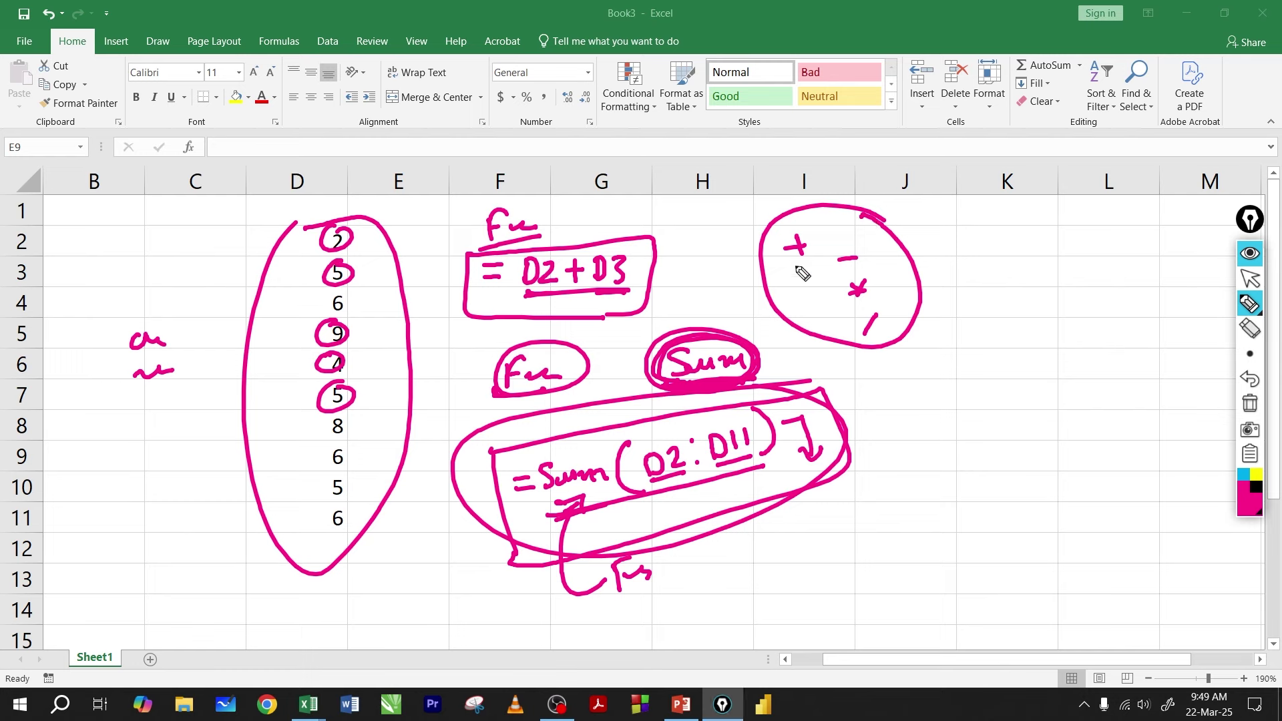
left_click_drag(755, 270, 911, 227)
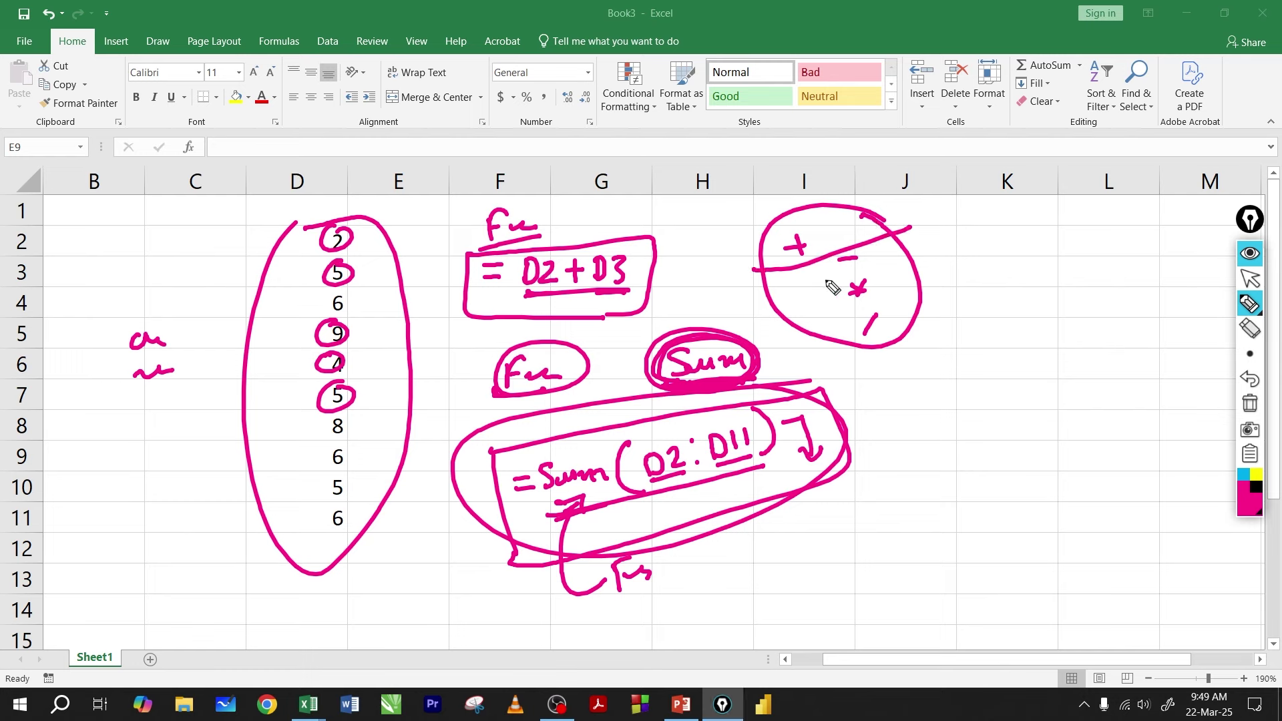
left_click_drag(805, 287, 921, 260)
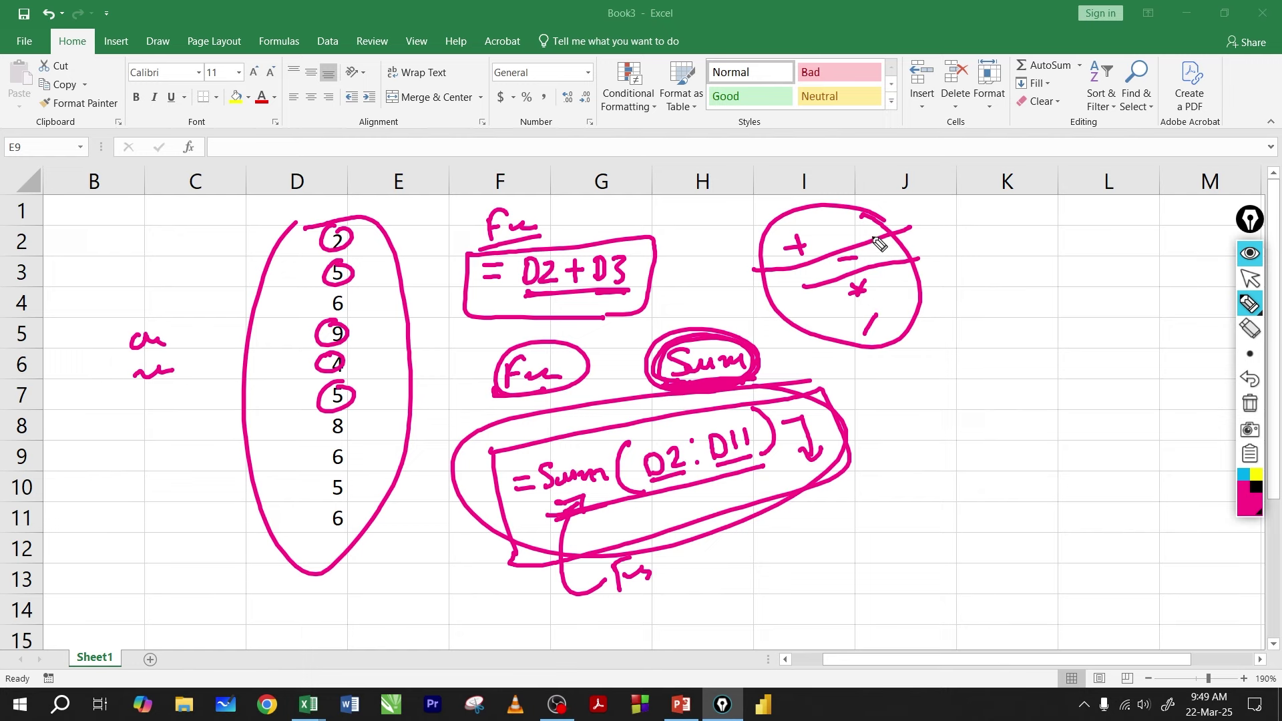
mouse_move(891, 228)
left_mouse_down()
mouse_move(810, 206)
mouse_move(915, 335)
mouse_move(824, 200)
left_mouse_up()
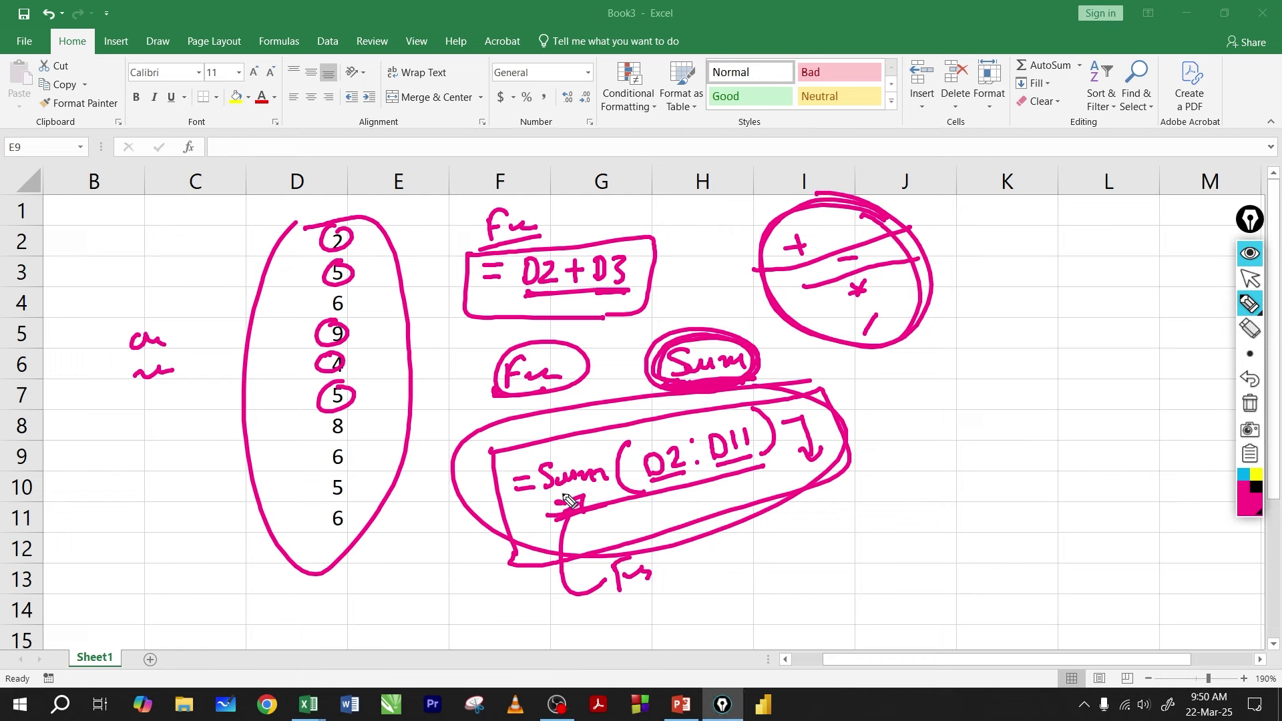
- Circle the function name in the handwritten =Sum(D2:D11) formula, then clear all annotations from the sheet
mouse_move(567, 501)
left_mouse_down()
mouse_move(608, 461)
mouse_move(554, 497)
left_mouse_up()
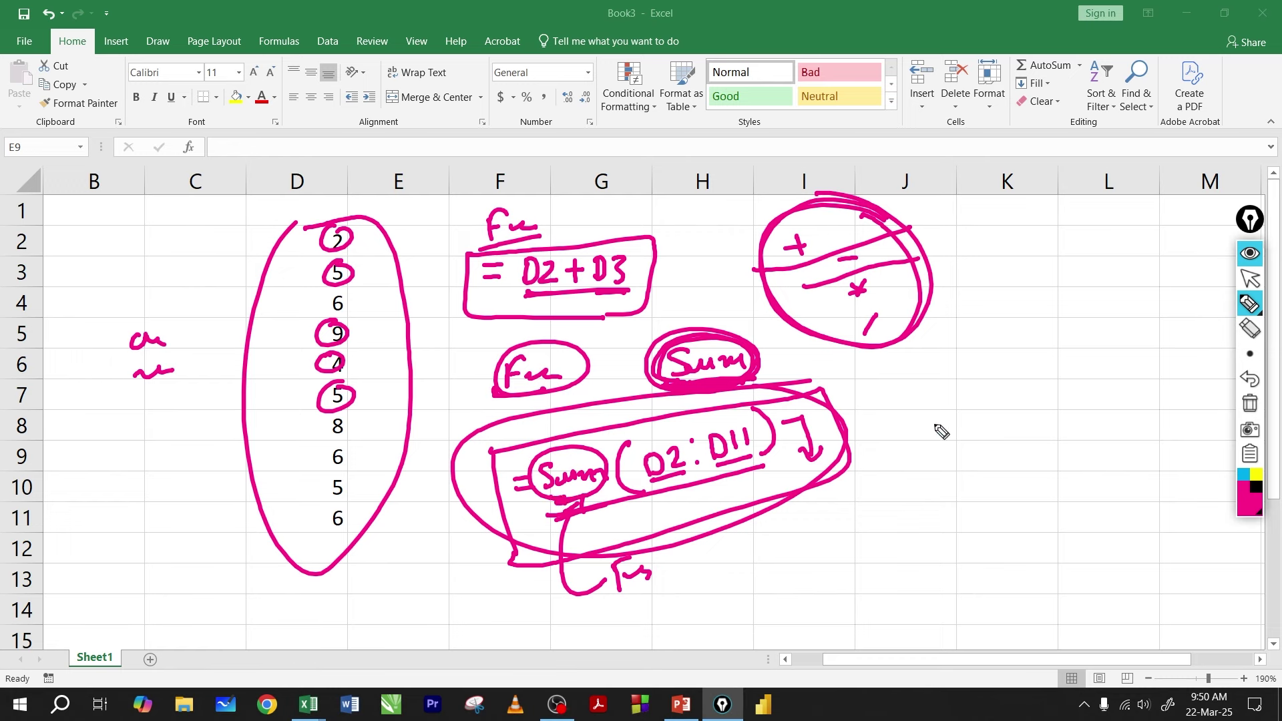
mouse_move(922, 424)
left_mouse_down()
mouse_move(942, 422)
mouse_move(935, 434)
left_mouse_up()
mouse_move(942, 402)
left_mouse_down()
mouse_move(915, 452)
mouse_move(930, 412)
left_mouse_up()
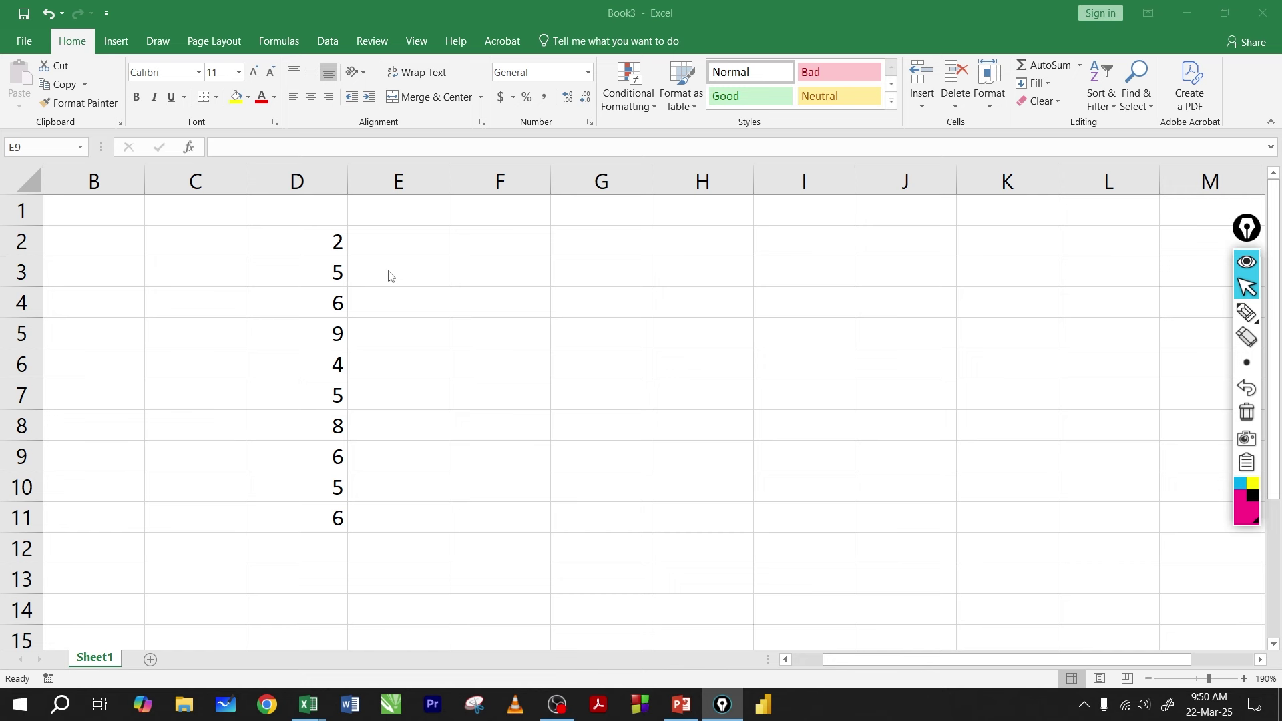
left_click_drag(320, 242, 314, 546)
left_click(315, 546)
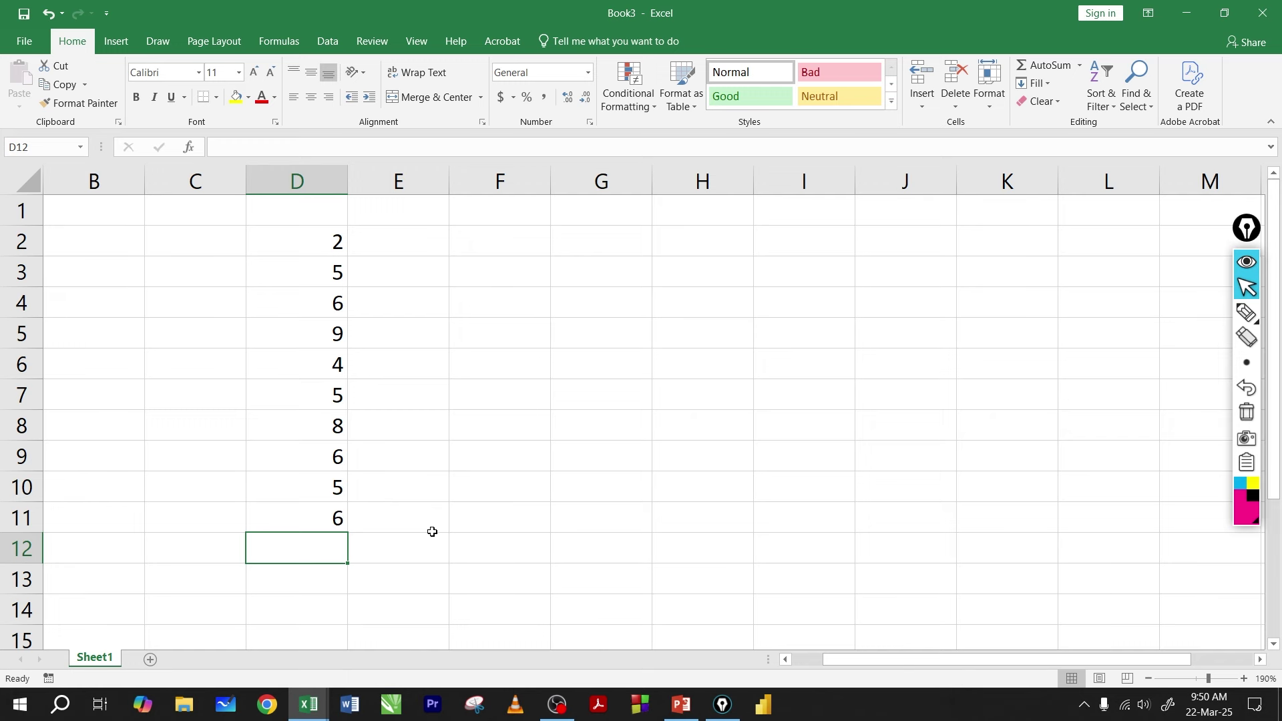
type("=sum")
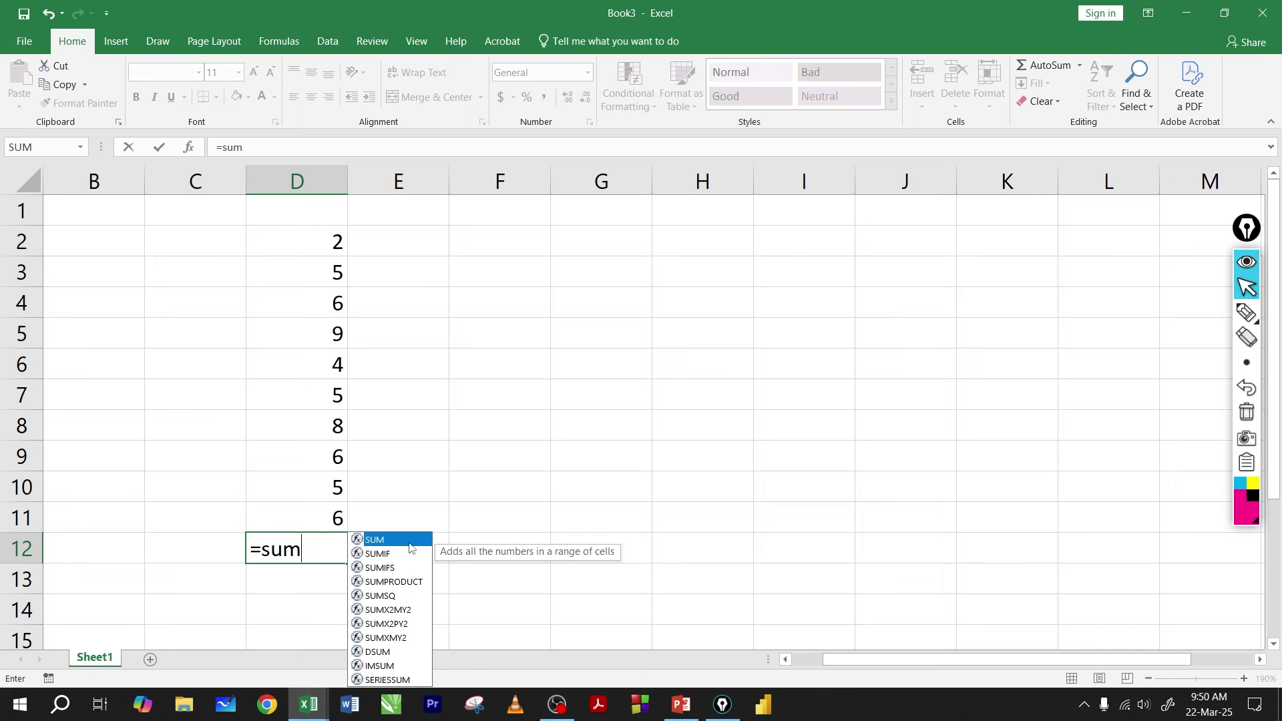
key("BackSpace")
key("BackSpace")
key("BackSpace")
key("BackSpace")
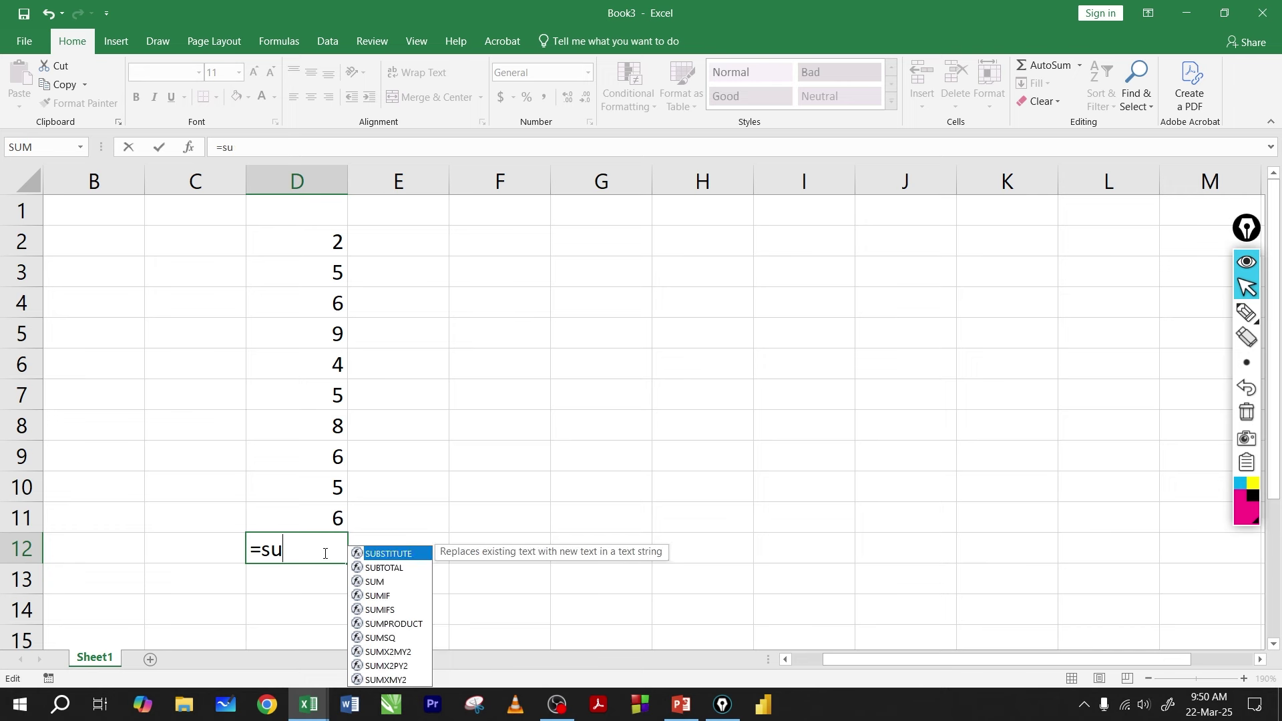
key("Return")
left_click(321, 542)
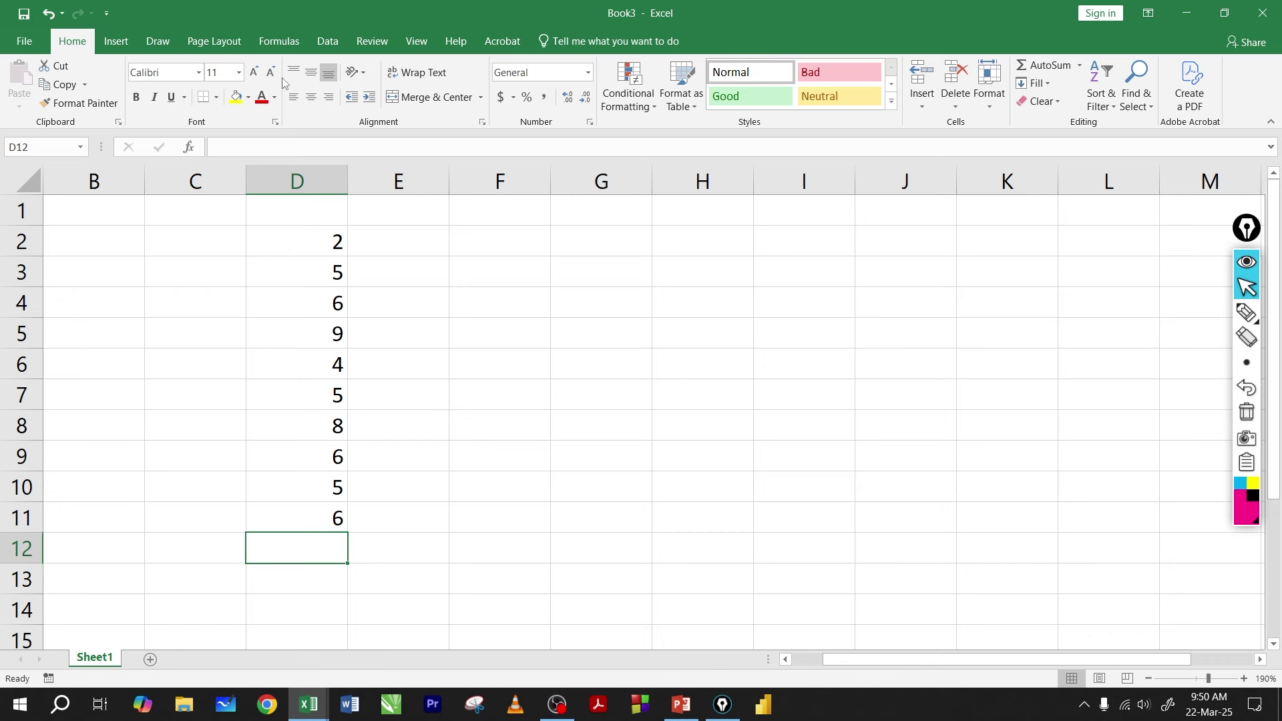
- Examine the function library's categories, including AutoSum, Recently Used, Financial, Logical, Text, Date & Time and More Functions
left_click(279, 44)
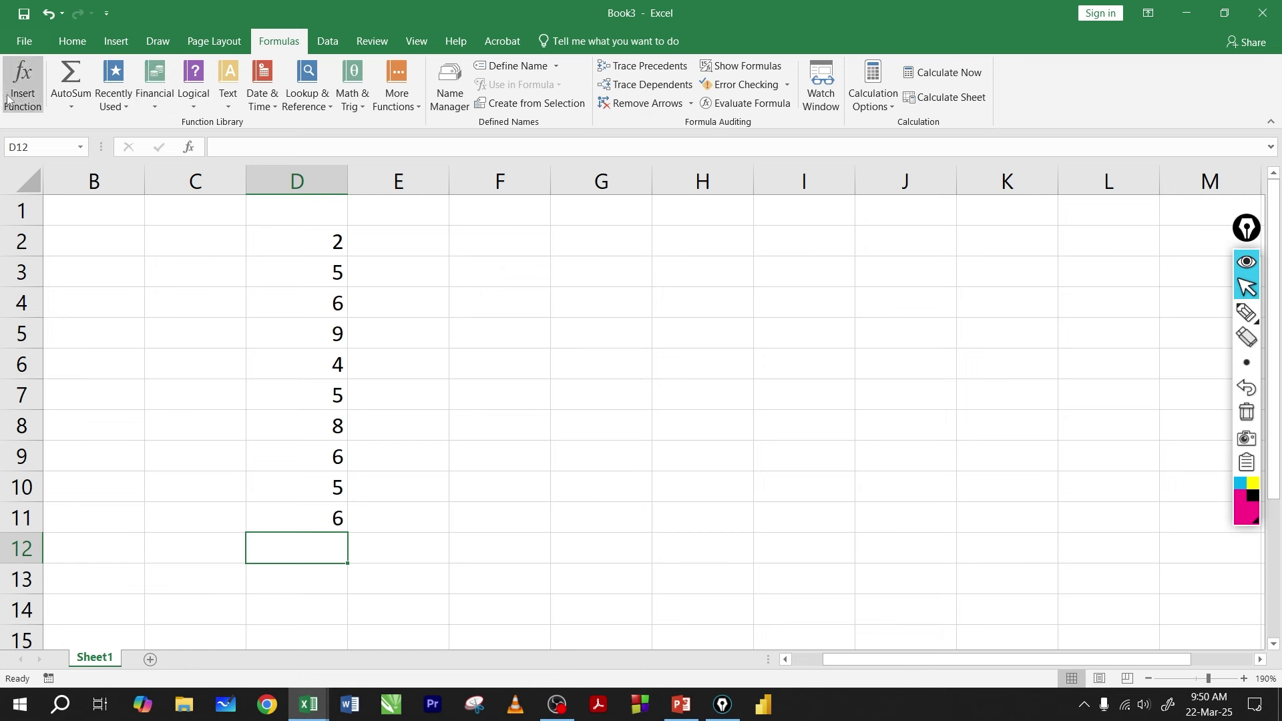
left_click(70, 109)
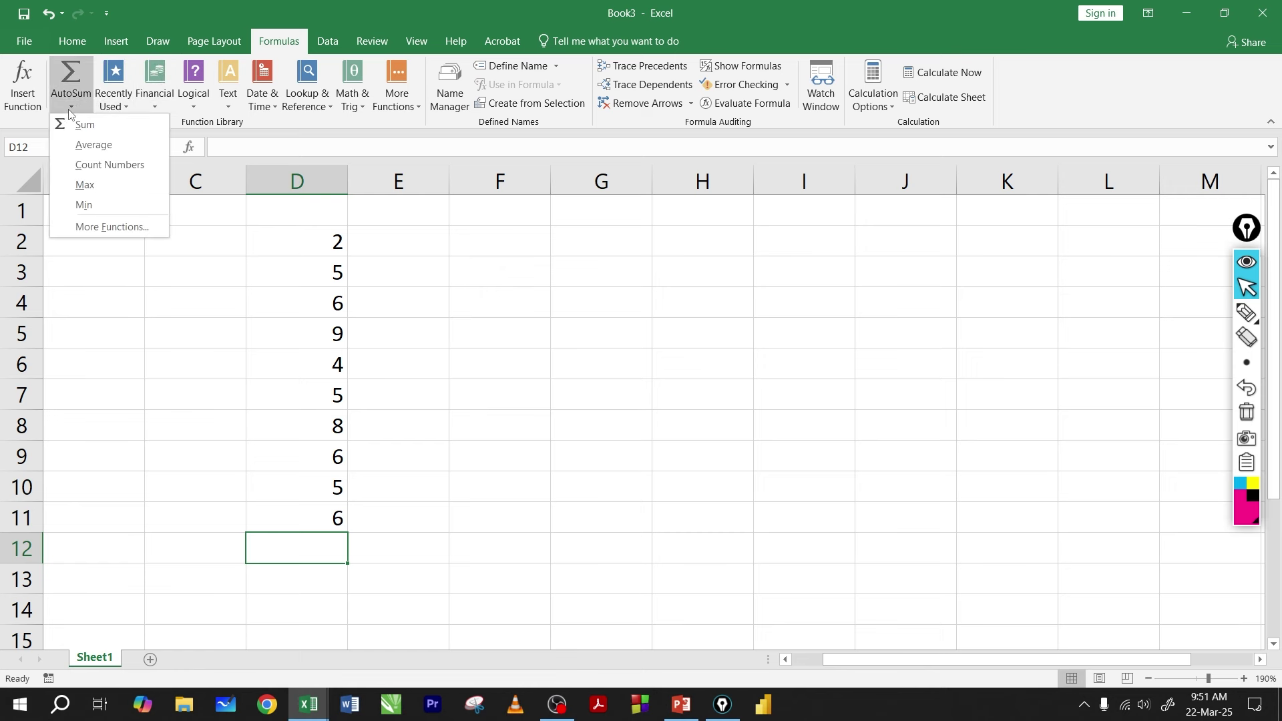
left_click(115, 100)
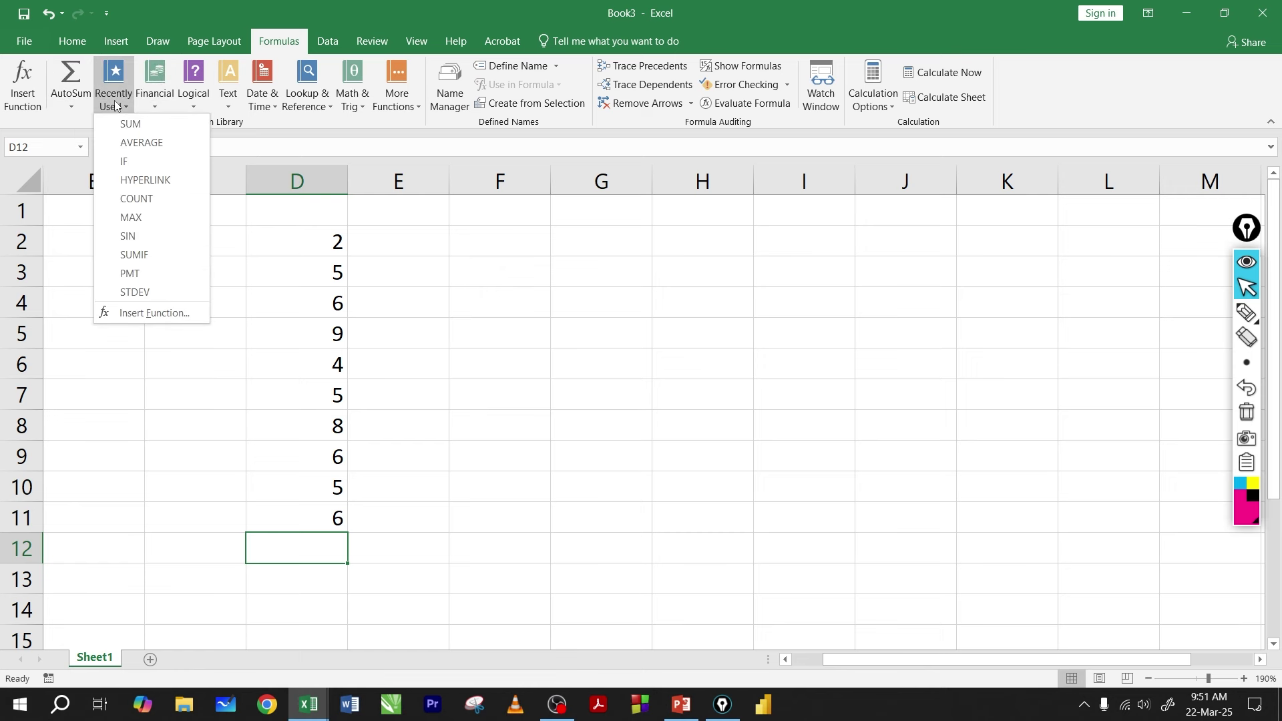
left_click(159, 110)
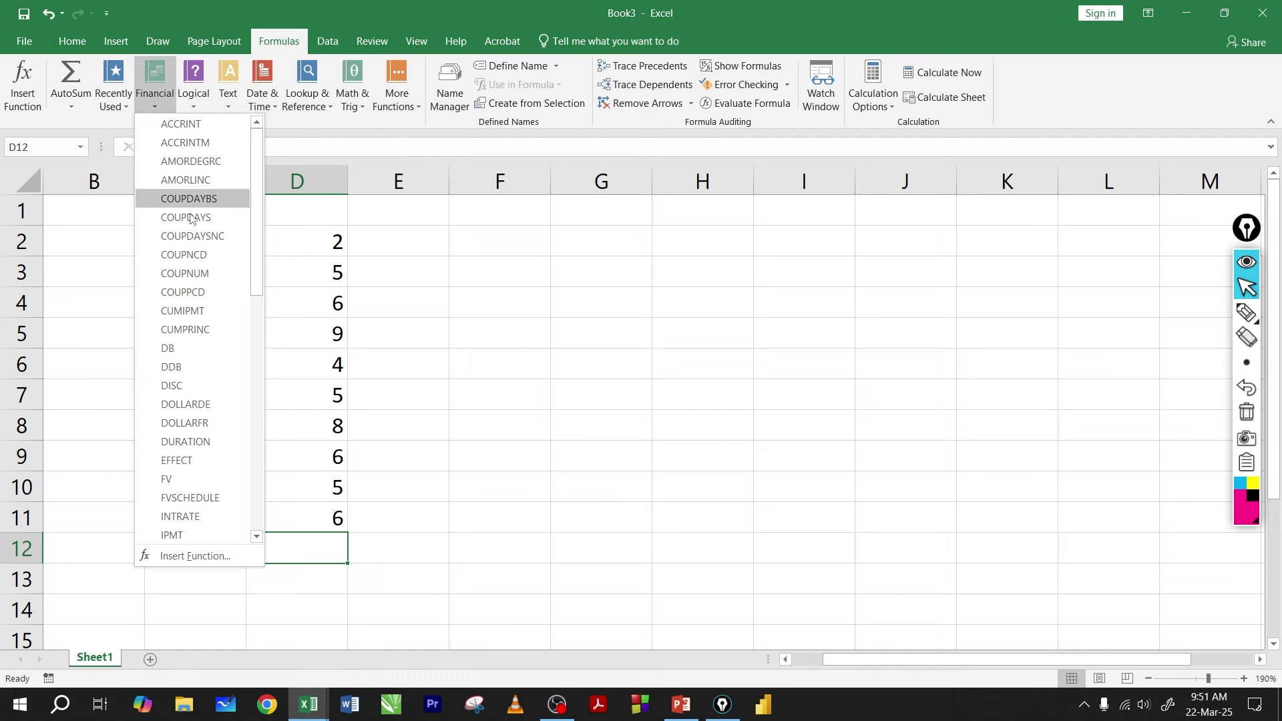
mouse_move(257, 200)
left_mouse_down()
mouse_move(258, 442)
mouse_move(258, 204)
left_mouse_up()
left_click(155, 100)
left_click(193, 100)
left_click(229, 100)
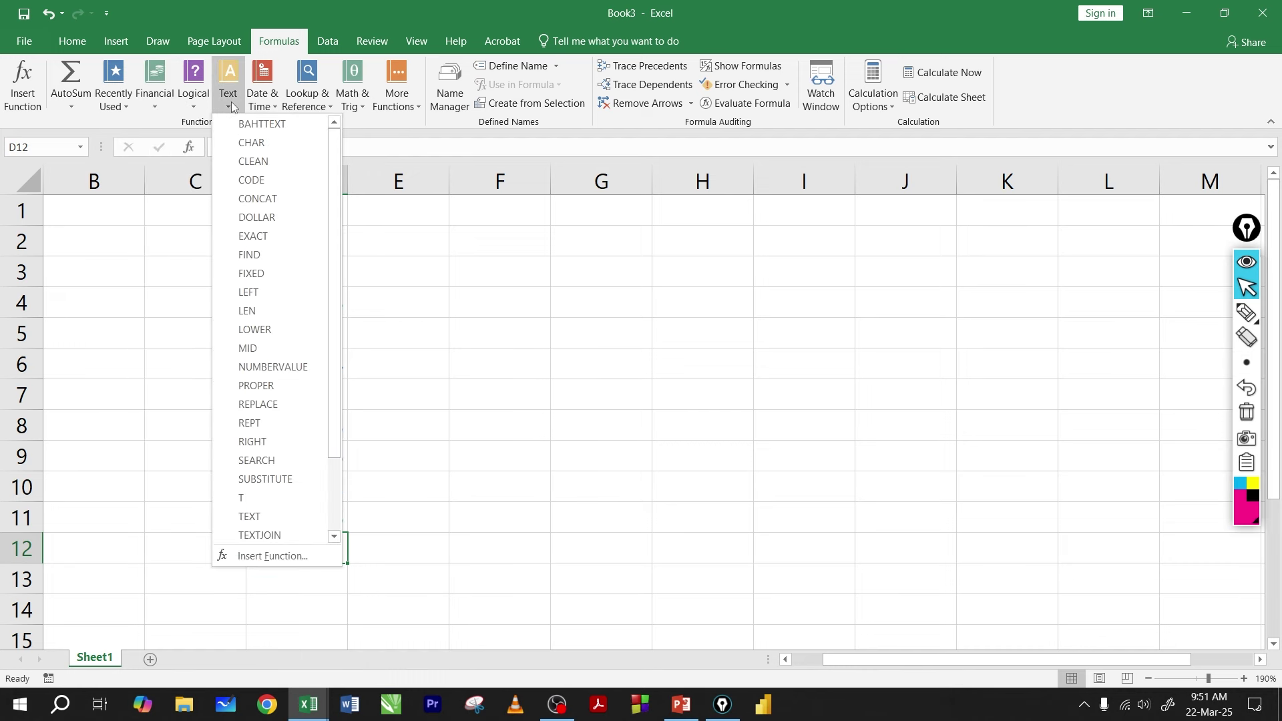
left_click(264, 104)
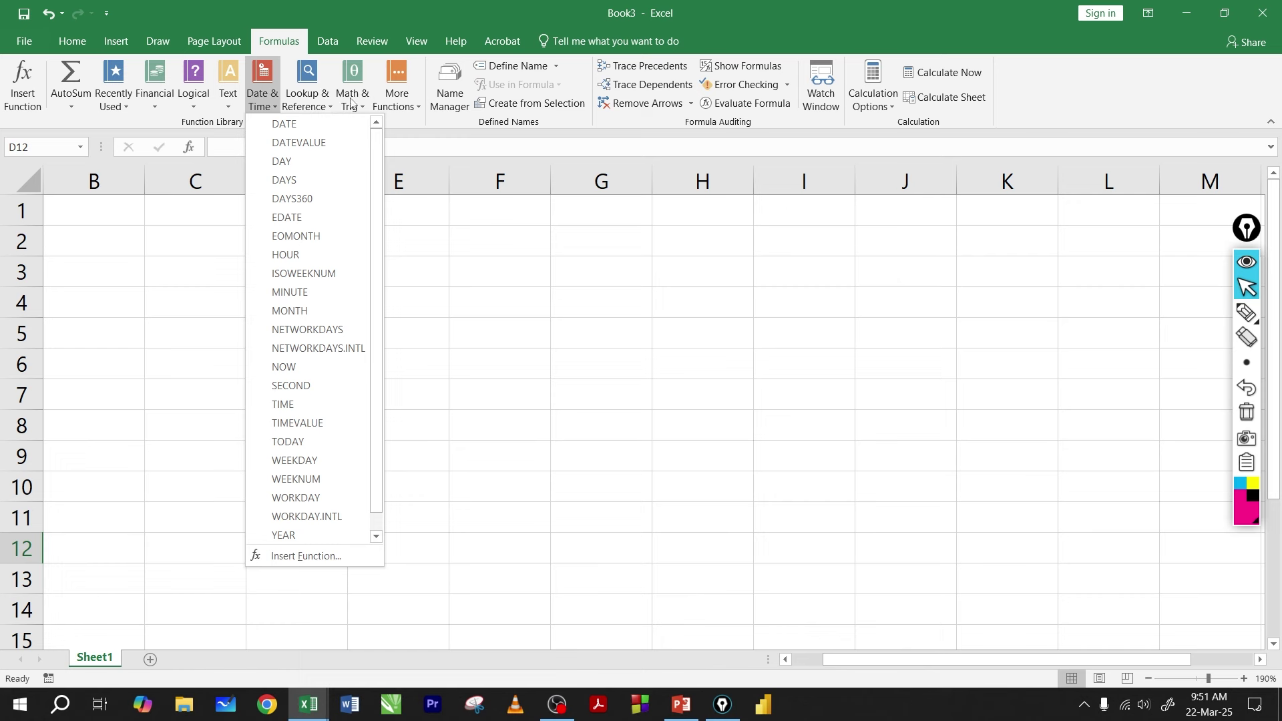
left_click(408, 109)
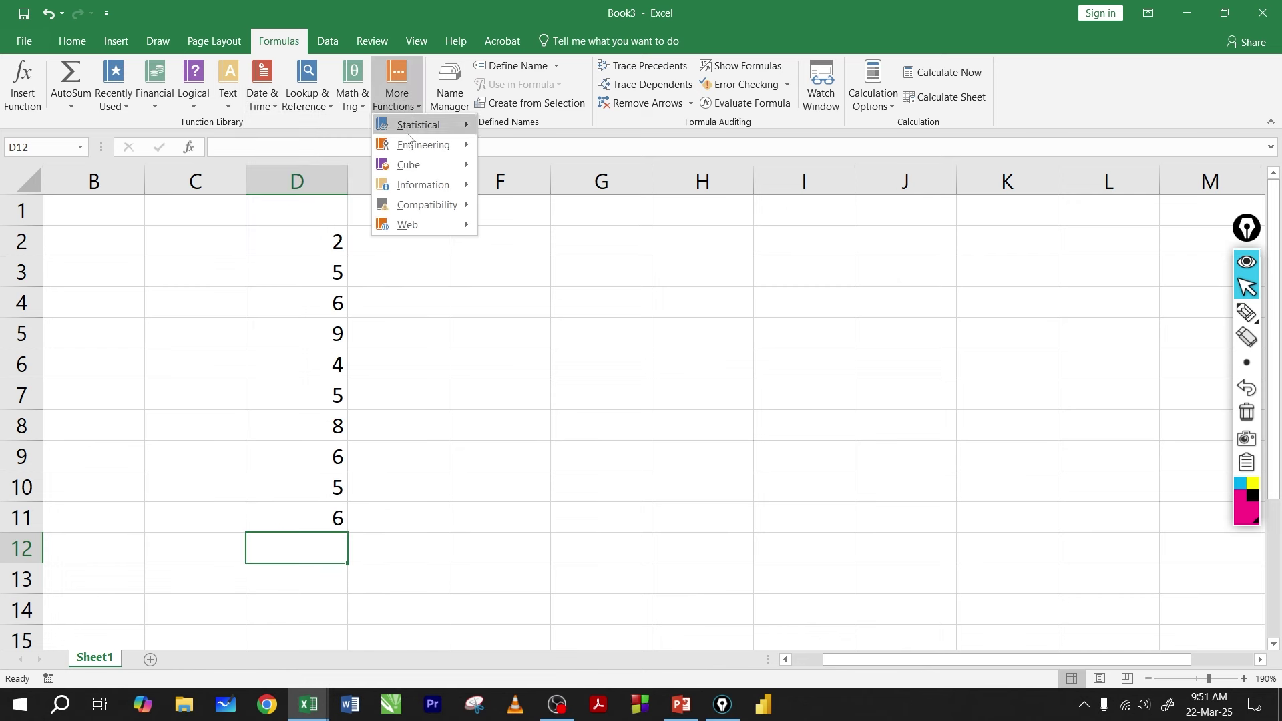
left_click(326, 123)
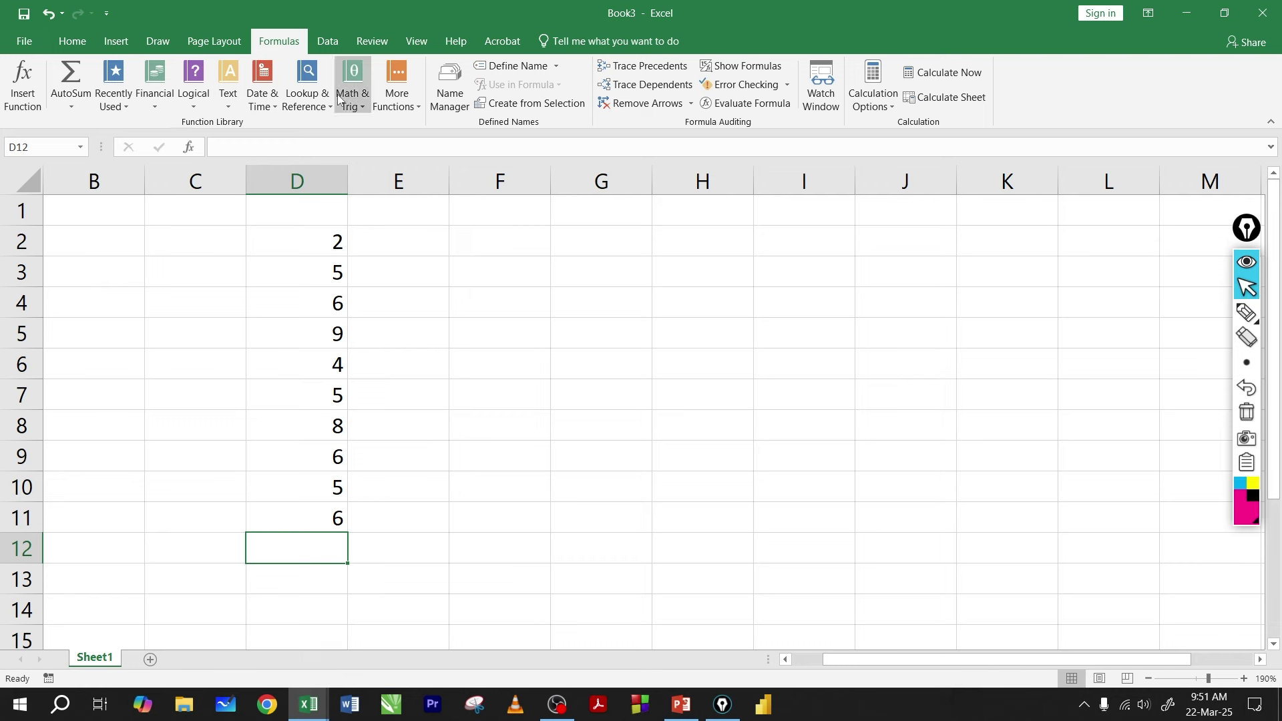
left_click(73, 42)
left_click(412, 327)
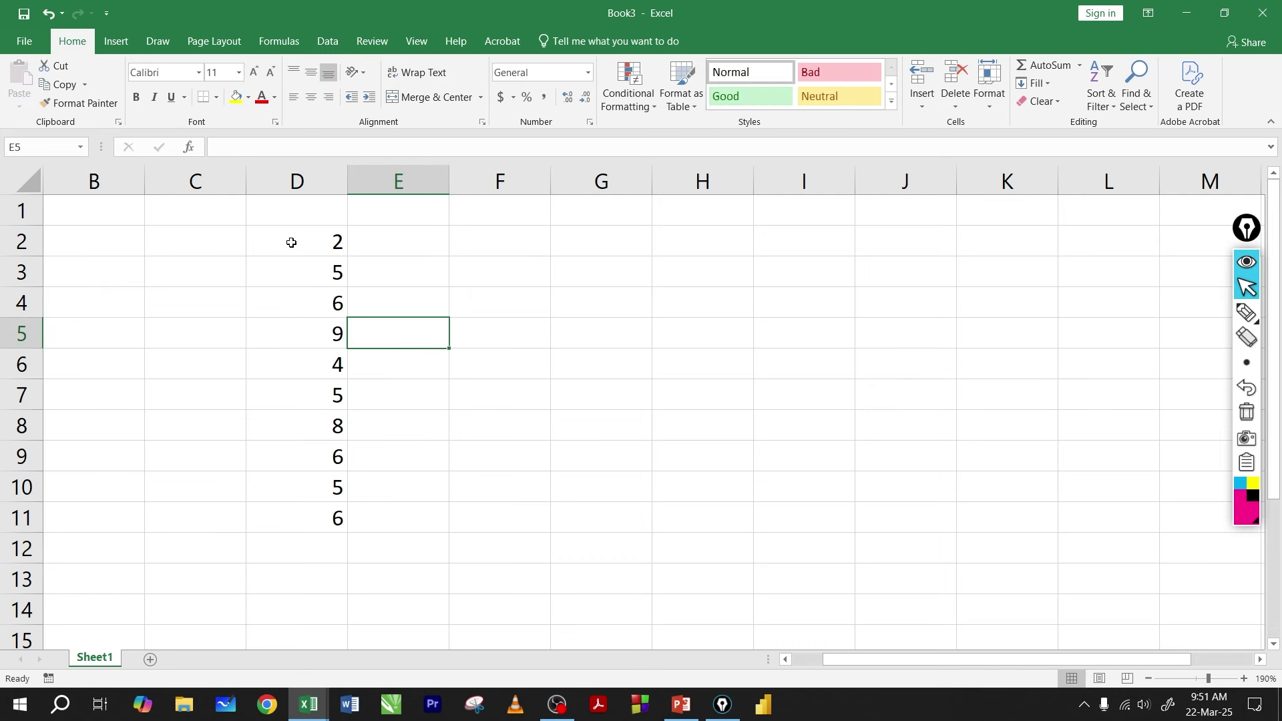
- Enter the formula =sum(d2+d11) in cell D12, directly below the number column
left_click(326, 552)
type("=")
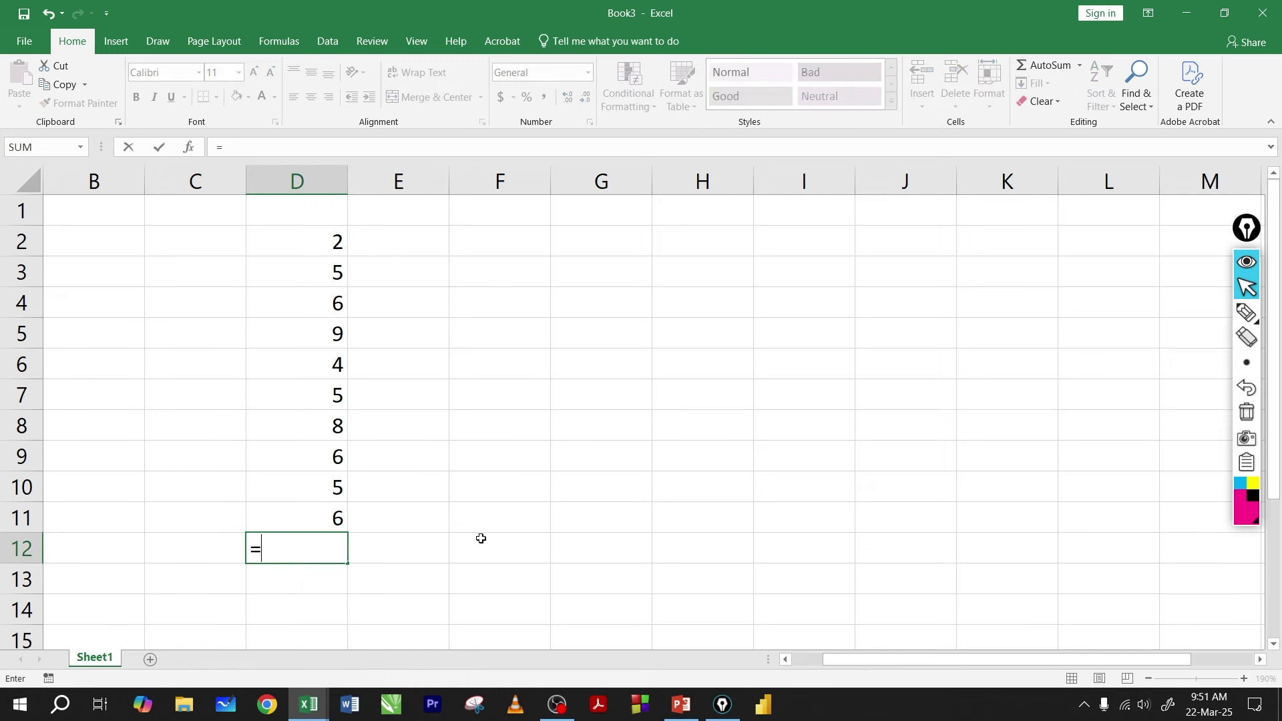
type("sum")
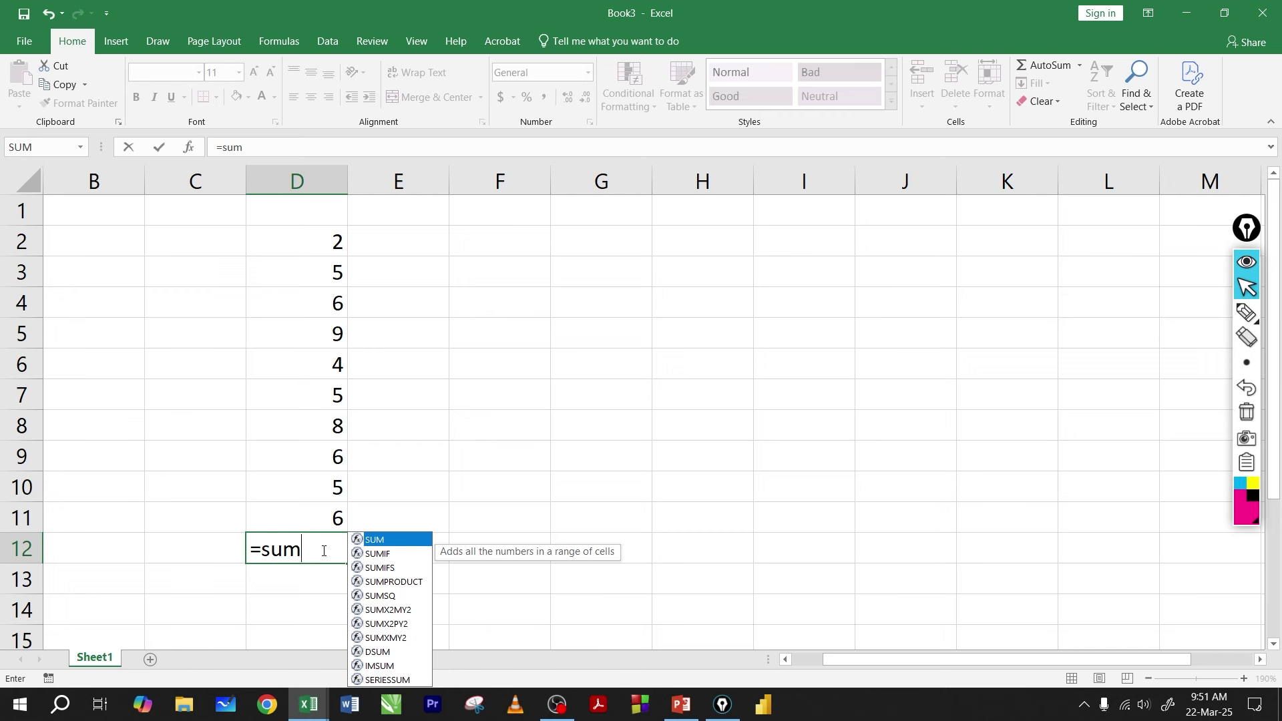
type("(")
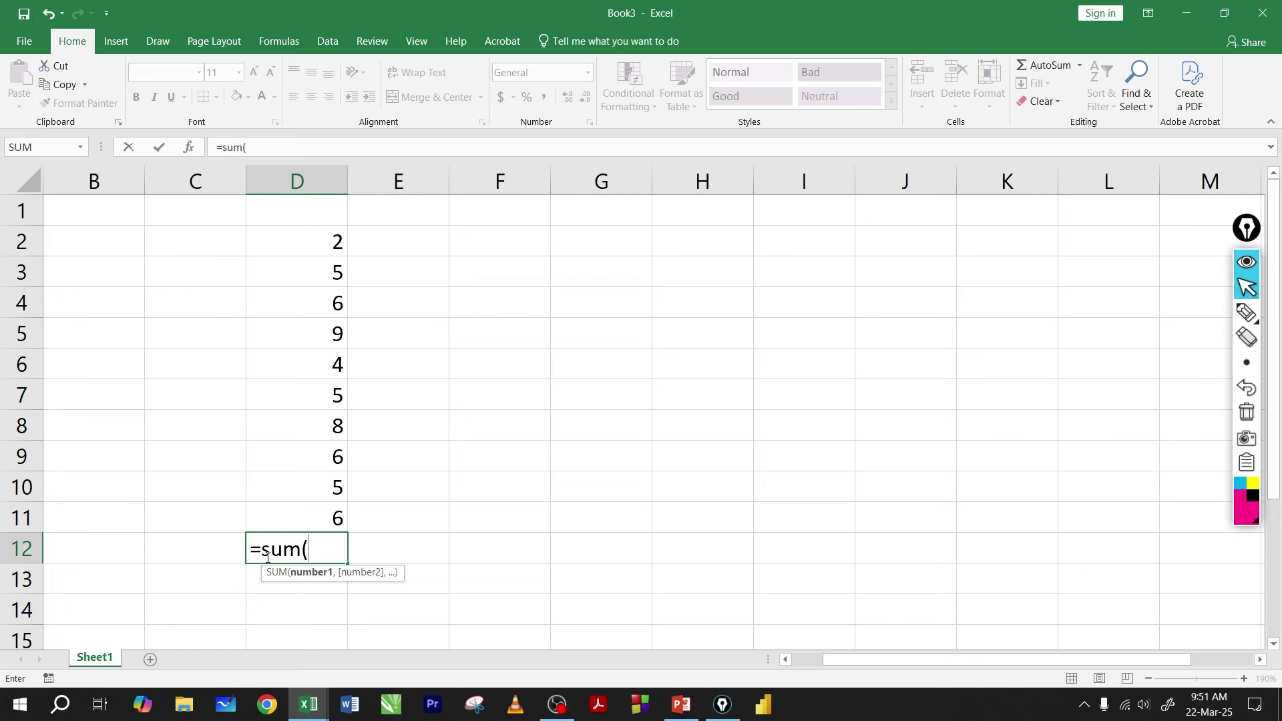
left_click_drag(266, 552, 305, 554)
left_click(322, 552)
type("d2")
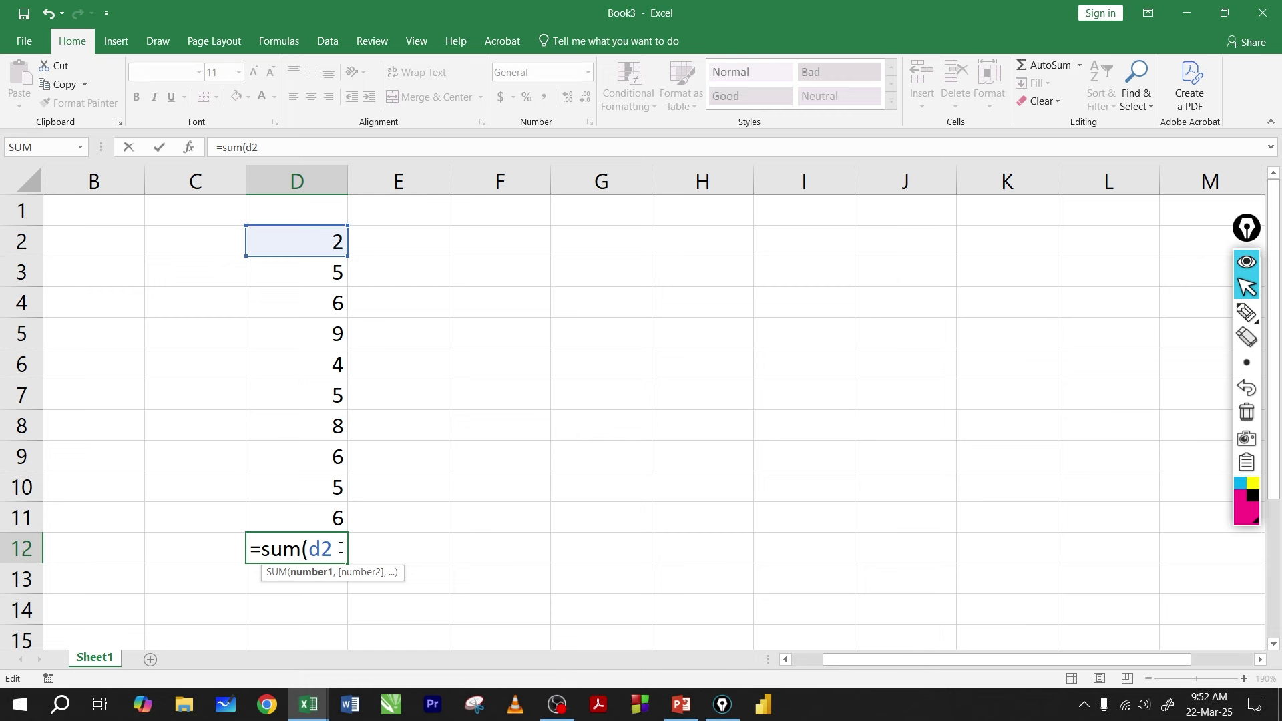
type("+")
type("d11")
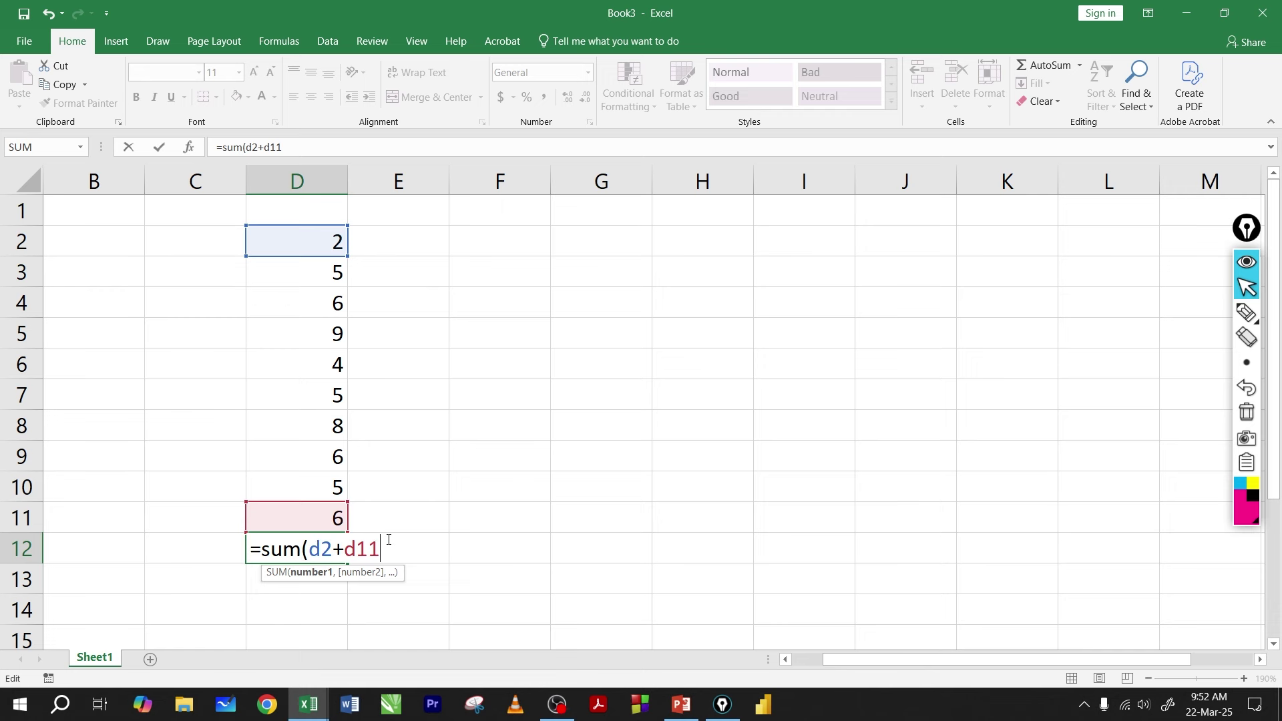
type(")")
key("Return")
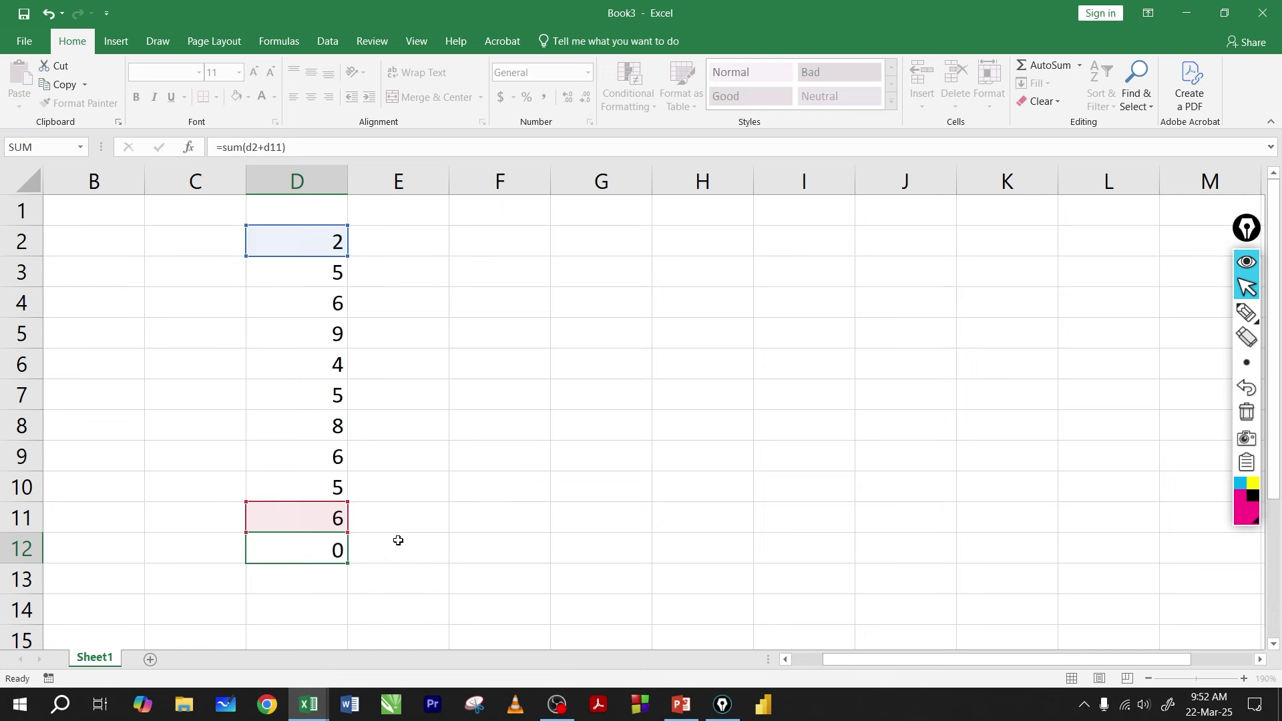
- Examine the SUM formula in D12 and its references to cells D2 and D11
left_click(322, 551)
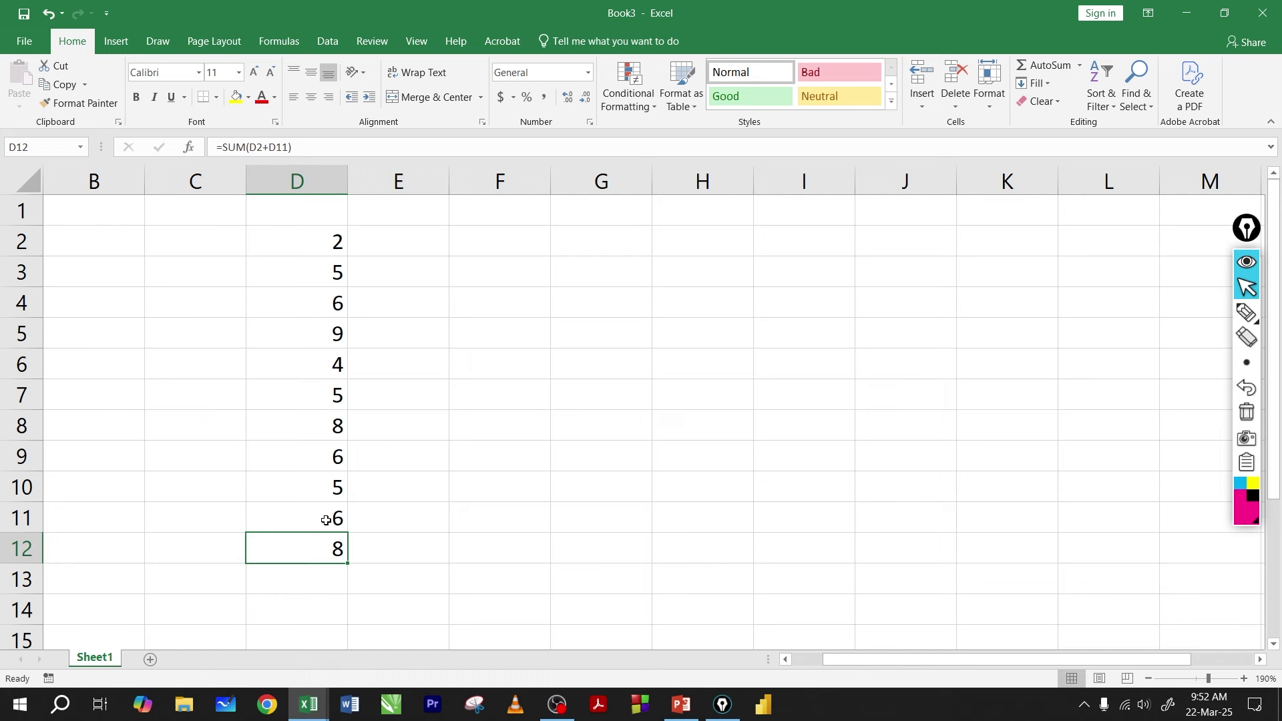
key("F2")
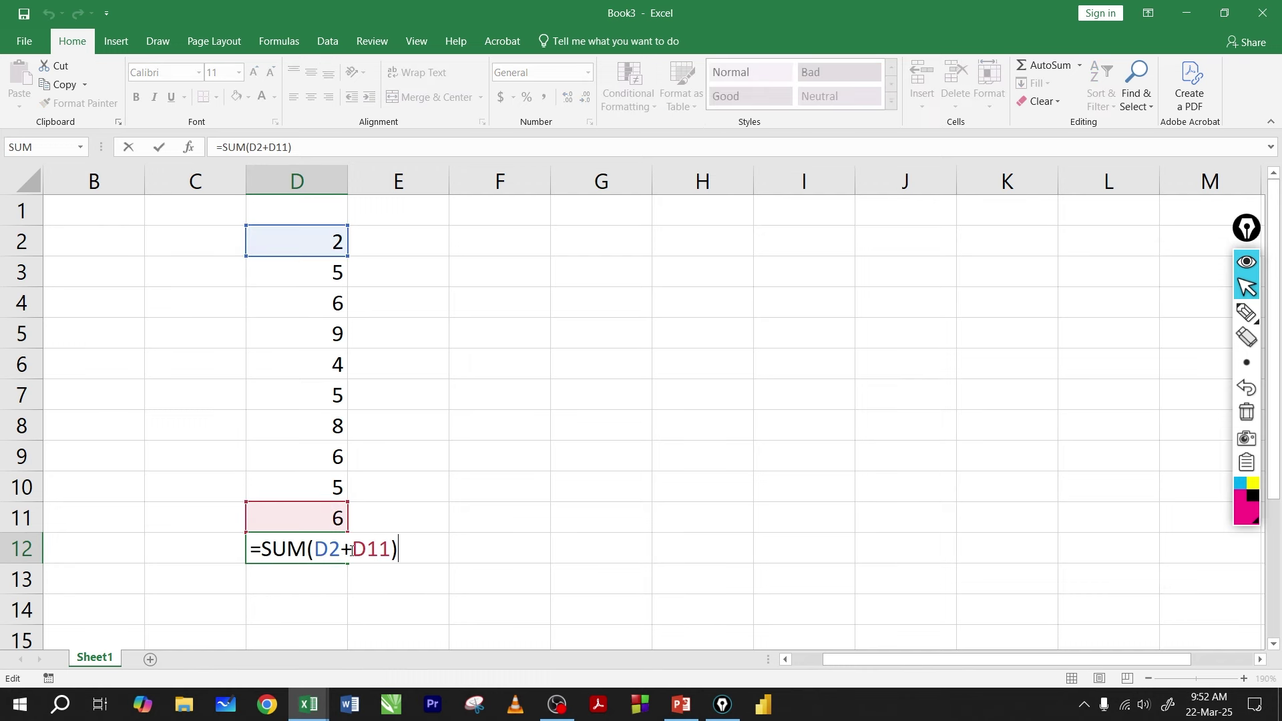
left_click_drag(331, 551, 392, 551)
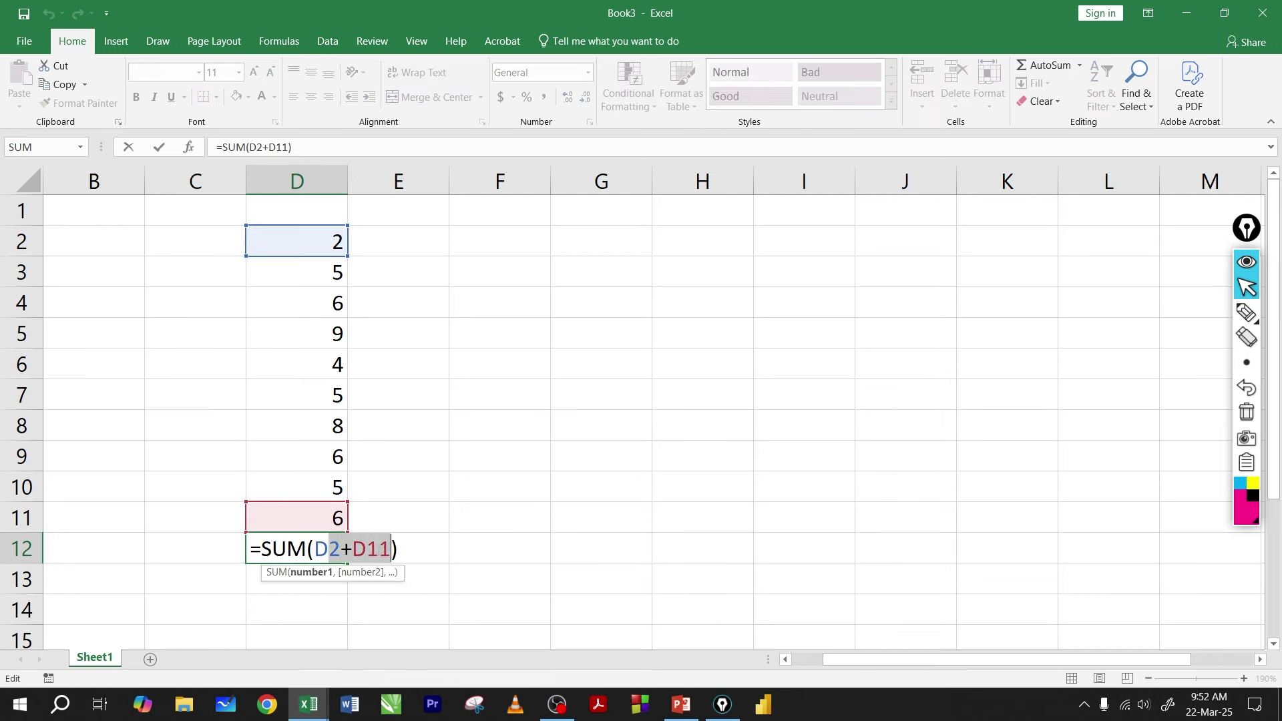
left_click(347, 549)
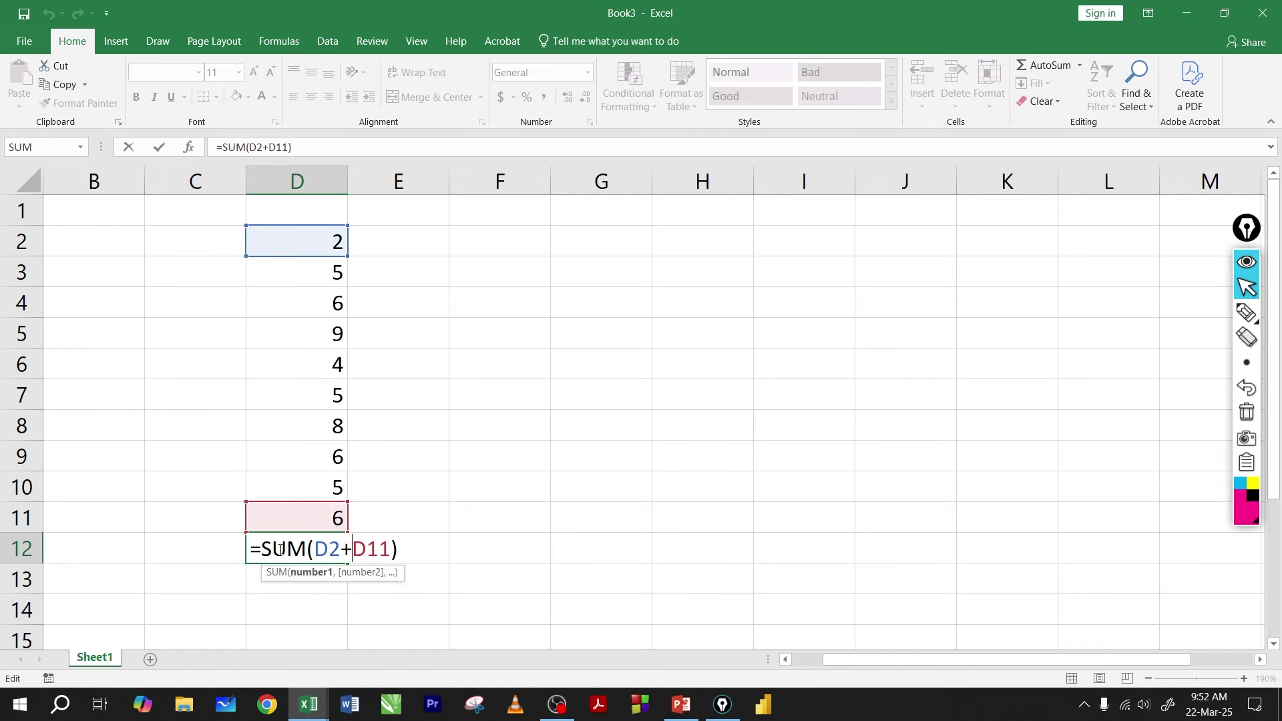
left_click(349, 547)
key("Return")
double_click(312, 548)
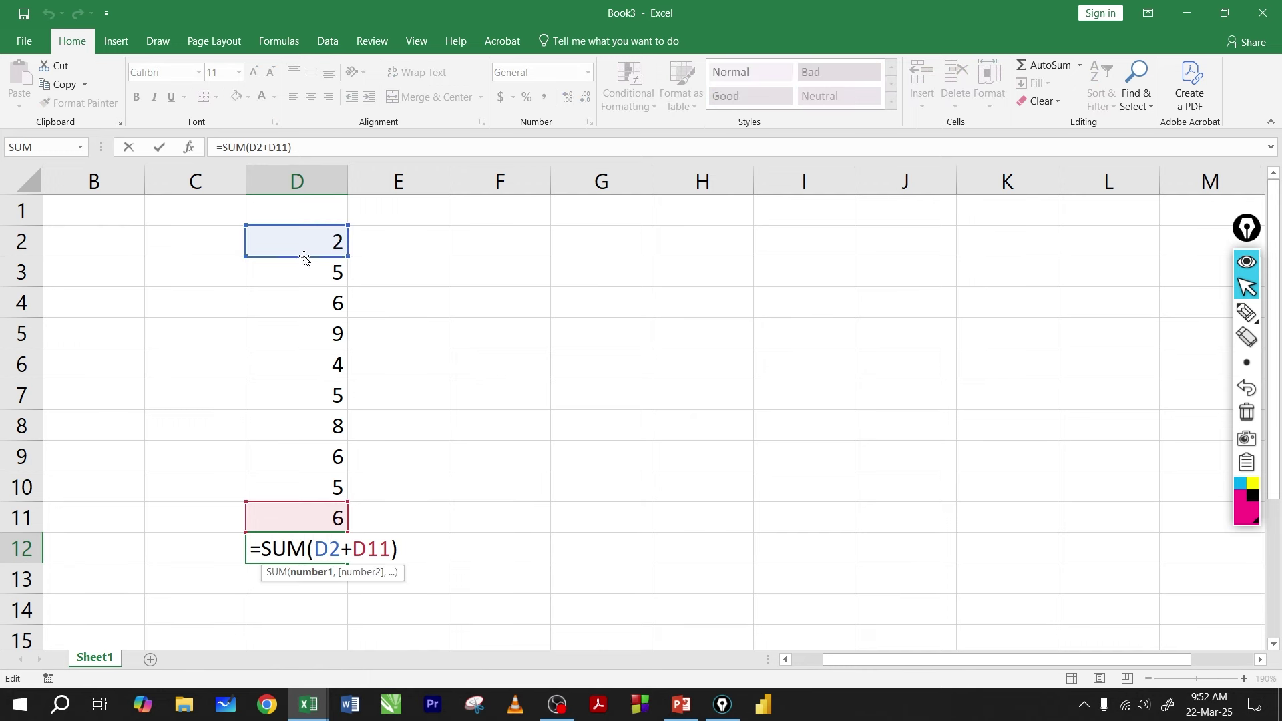
- Try a colon between D2 and D11 in D12's formula, then restore it to =SUM(D2+D11)
double_click(346, 547)
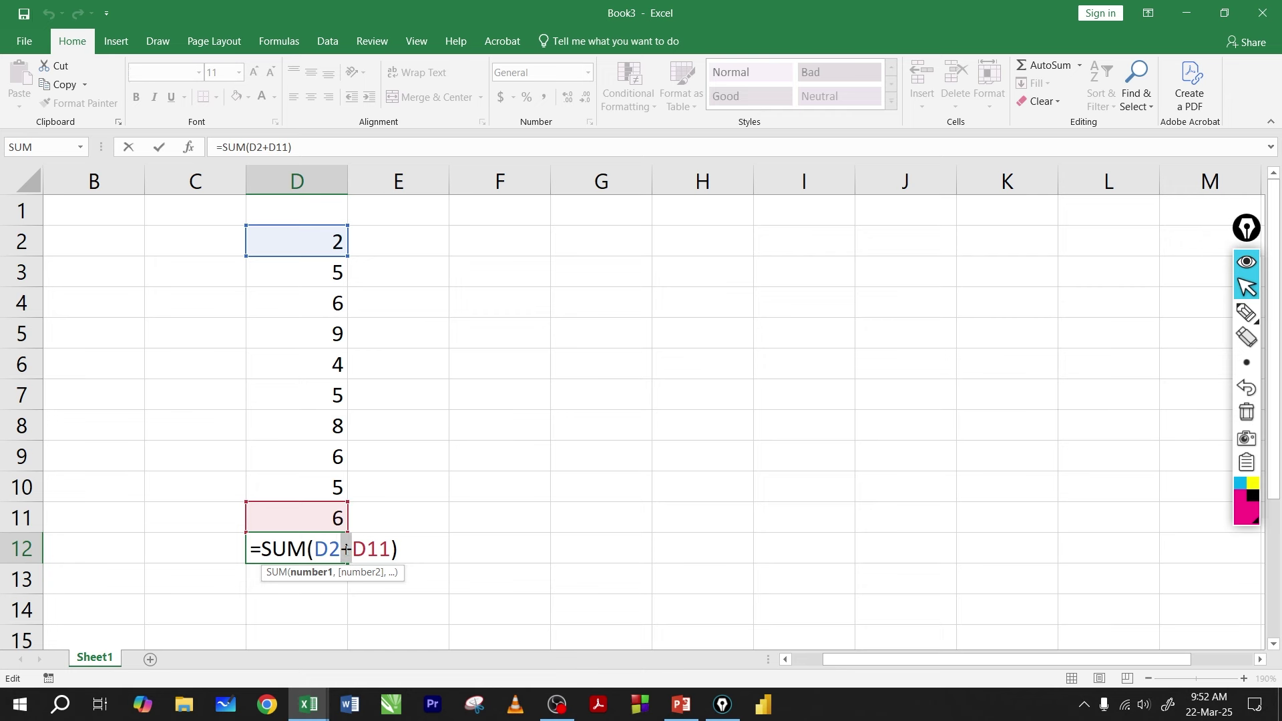
key("BackSpace")
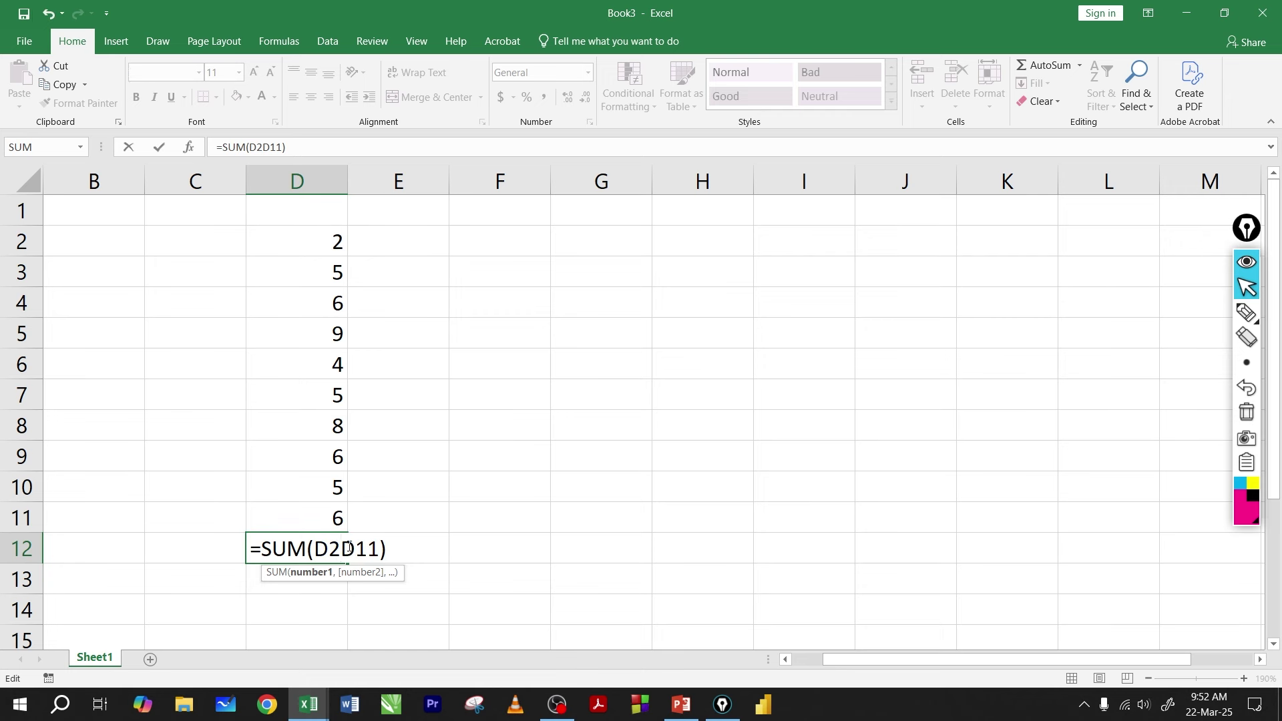
type(":")
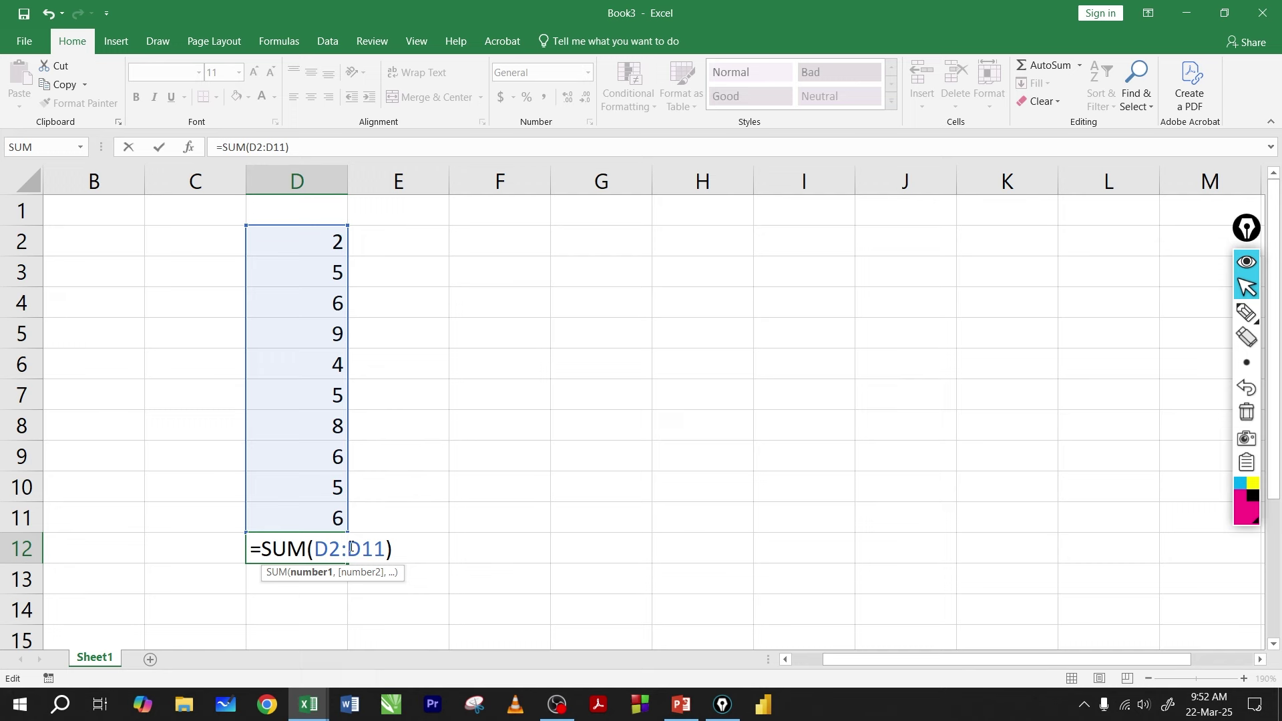
key("BackSpace")
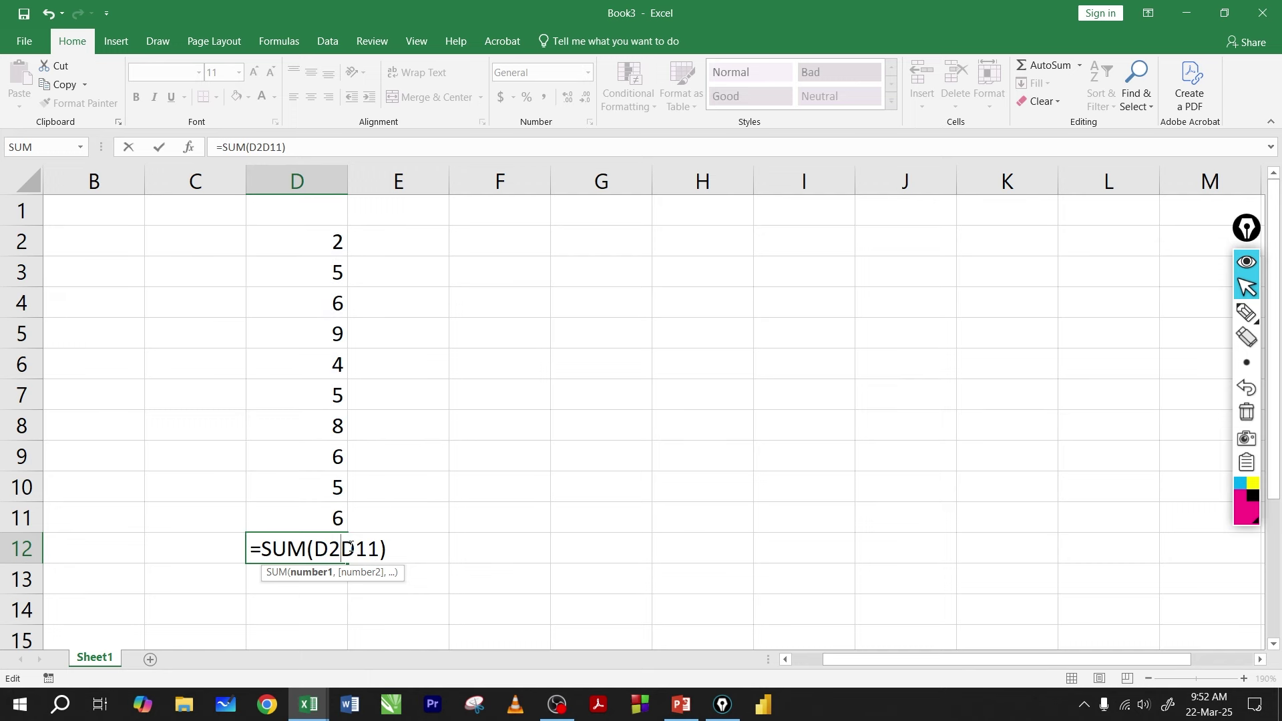
type("+")
key("Return")
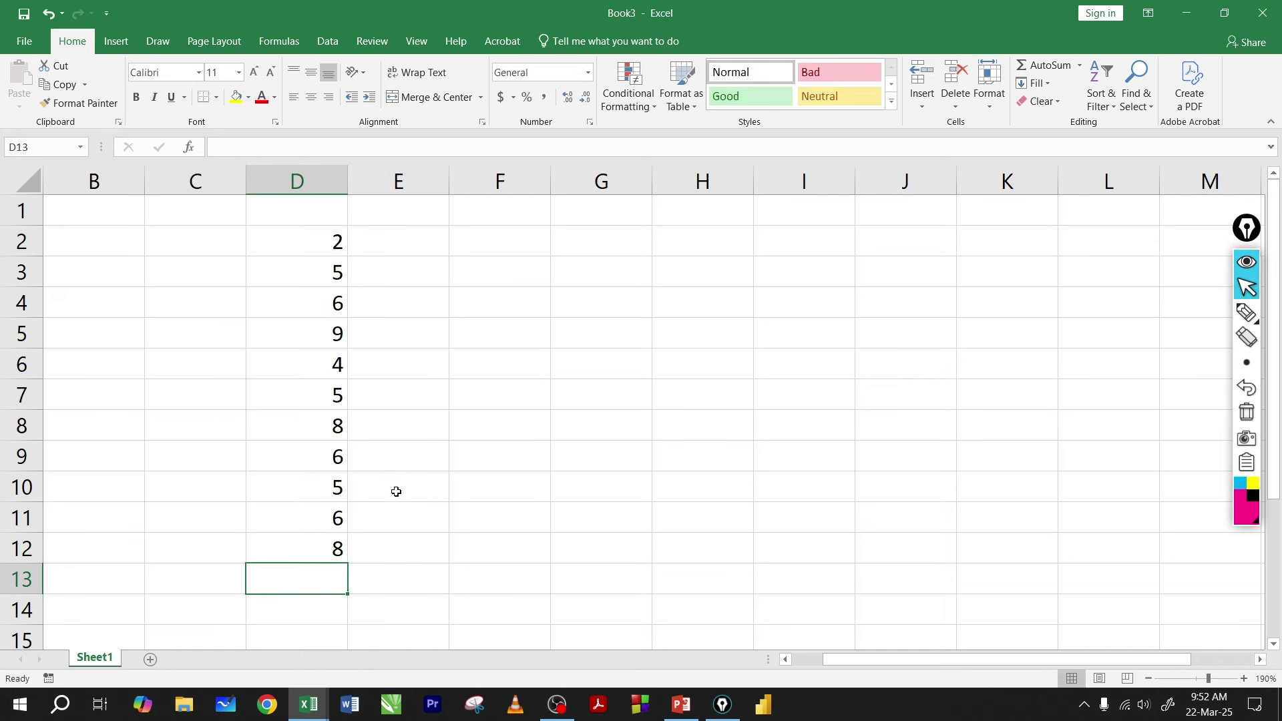
- Select the numbers in D2 to D11 to check the full range that needs totalling
left_click(394, 324)
left_click(320, 247)
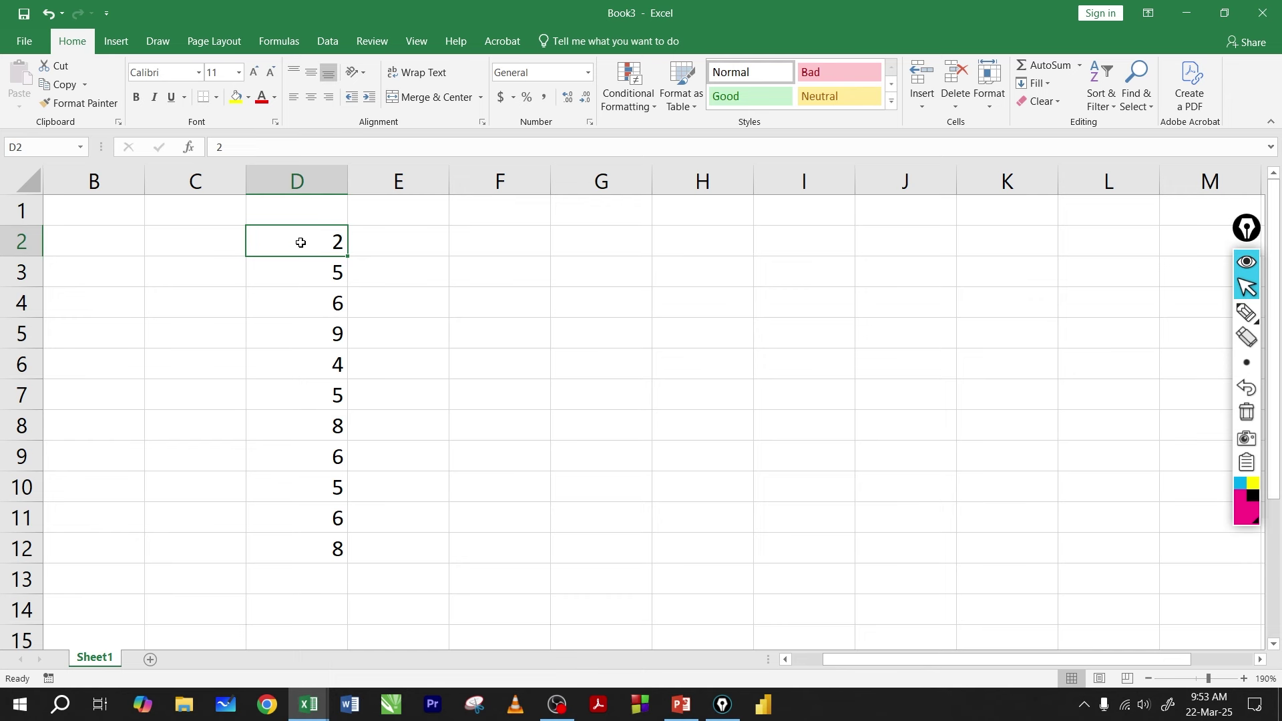
left_click_drag(309, 241, 321, 519)
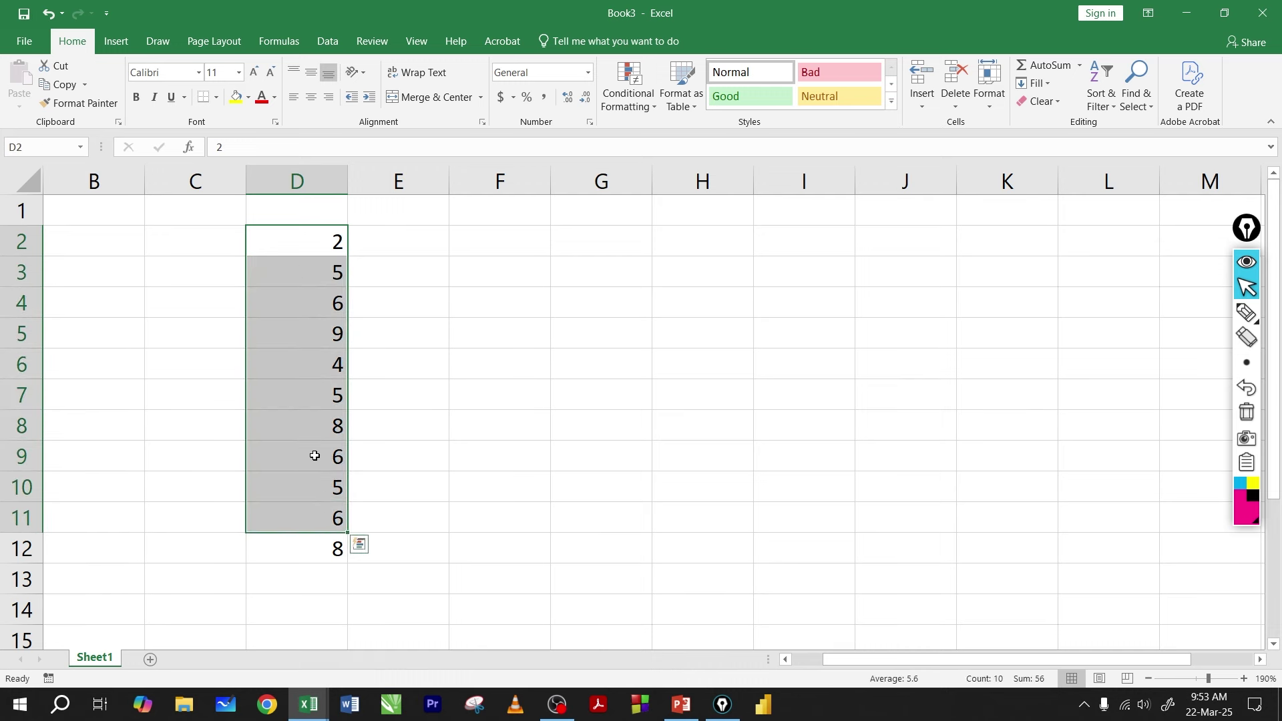
- Replace the plus sign in D12's formula with a colon so it reads =SUM(D2:D11)
double_click(304, 549)
double_click(356, 549)
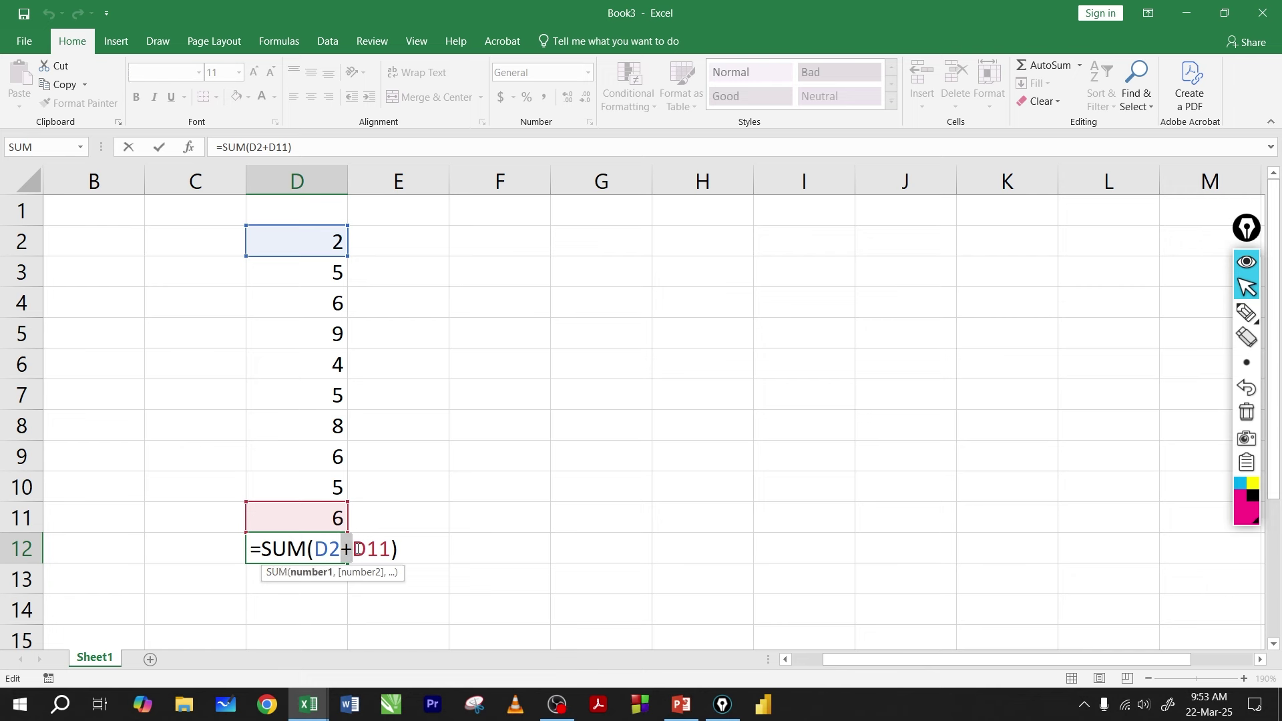
type(":")
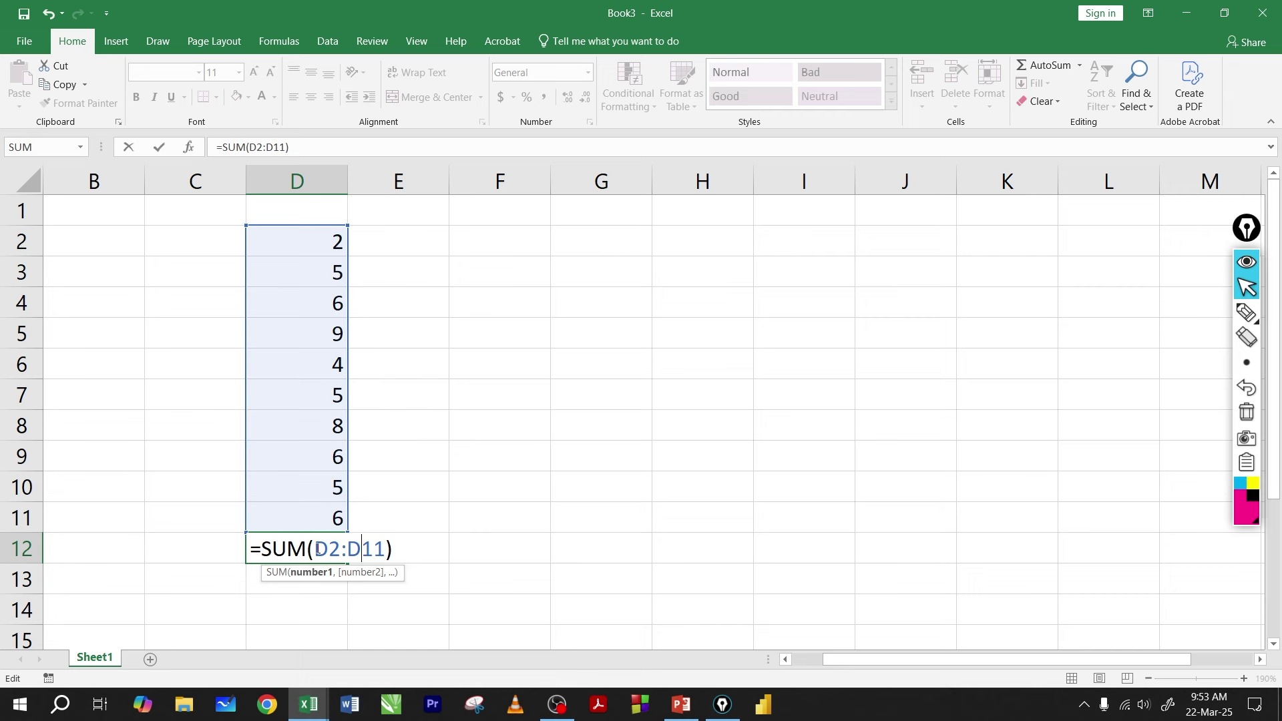
- Examine the D2:D11 range reference and the SUM function name within the formula in D12
left_click_drag(317, 548, 386, 548)
left_click(361, 548)
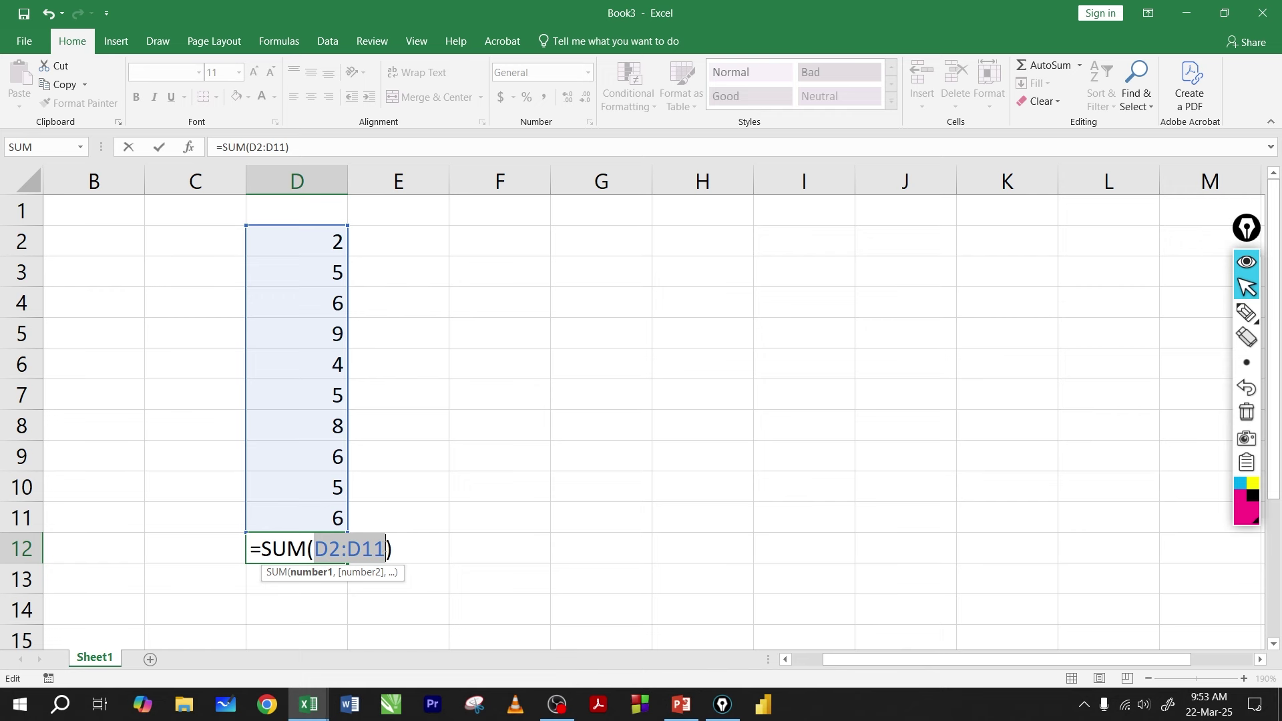
left_click(385, 549)
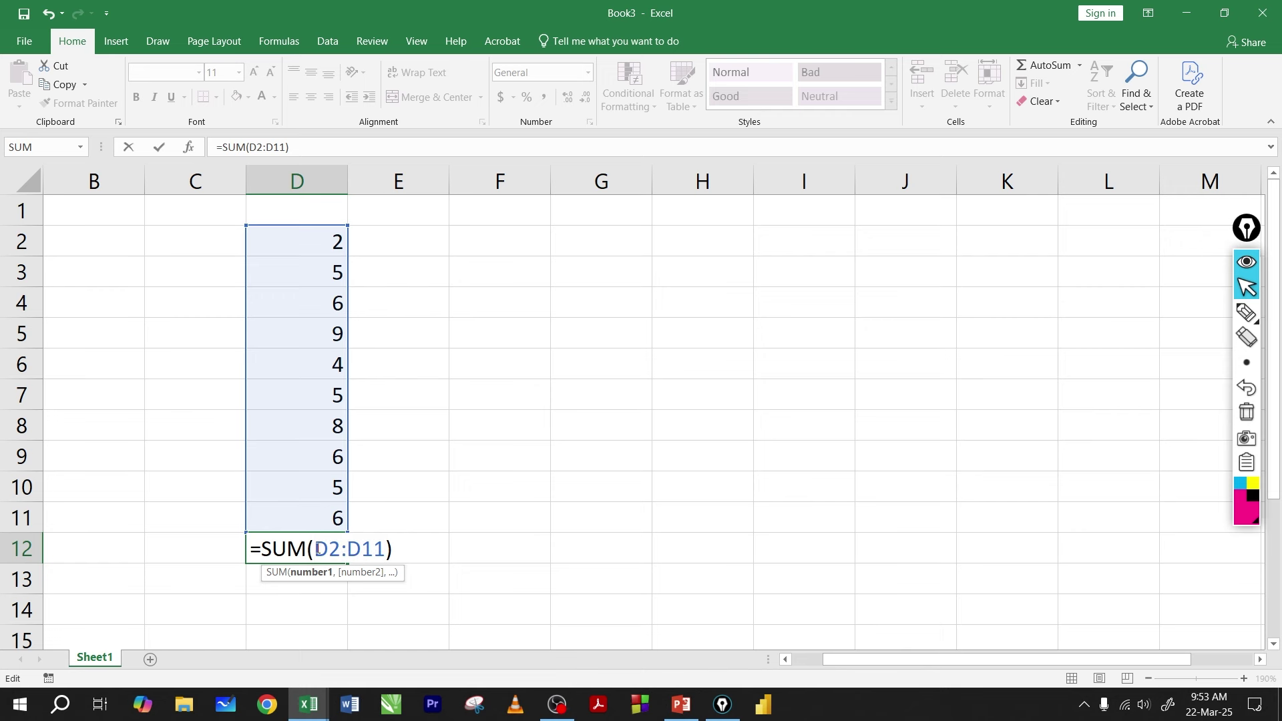
left_click_drag(316, 549, 386, 549)
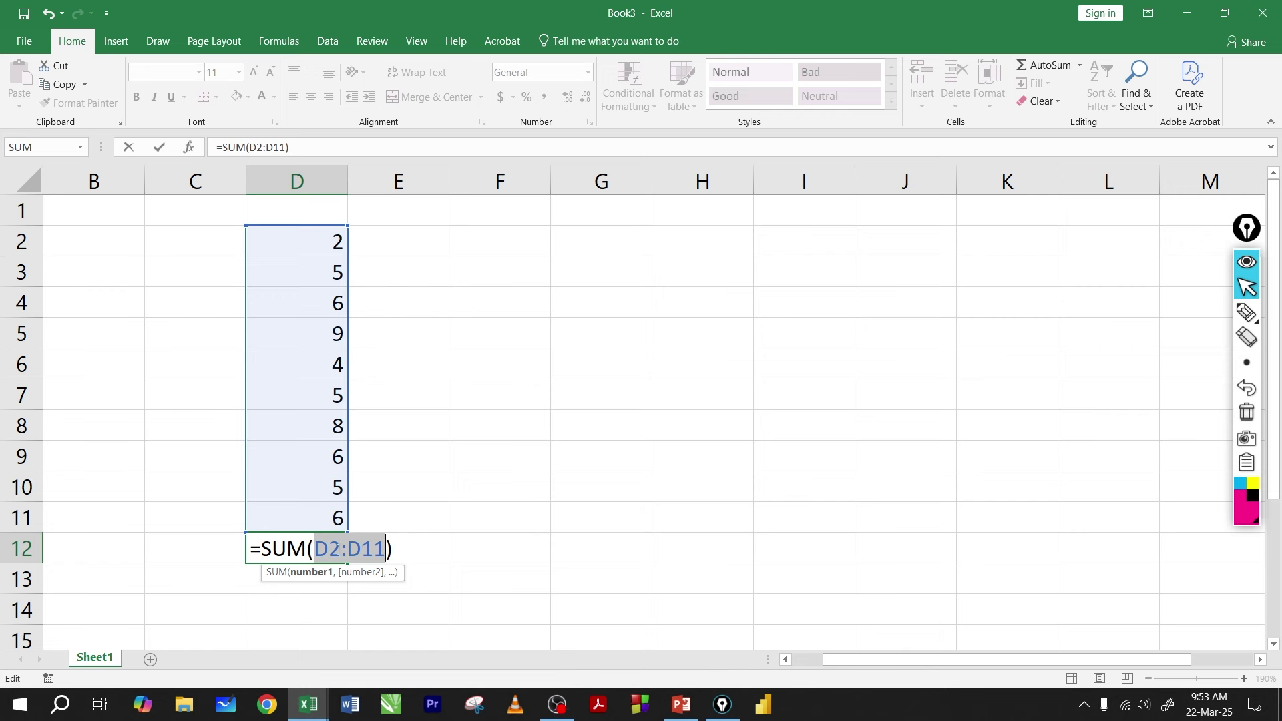
left_click(335, 549)
left_click_drag(343, 549, 386, 549)
left_click(362, 549)
left_click(361, 549)
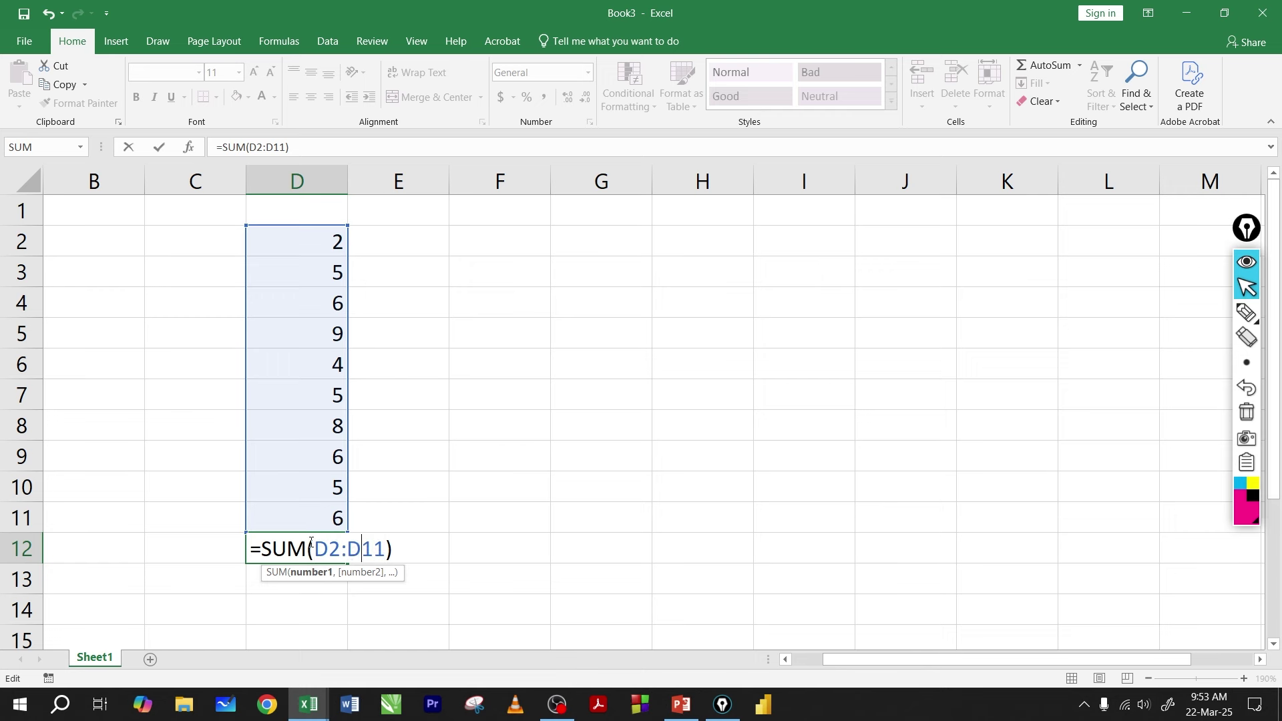
left_click_drag(268, 549, 305, 549)
left_click(320, 549)
- Commit the range formula in D12 and review its total against the numbers above
key("Return")
left_click(300, 550)
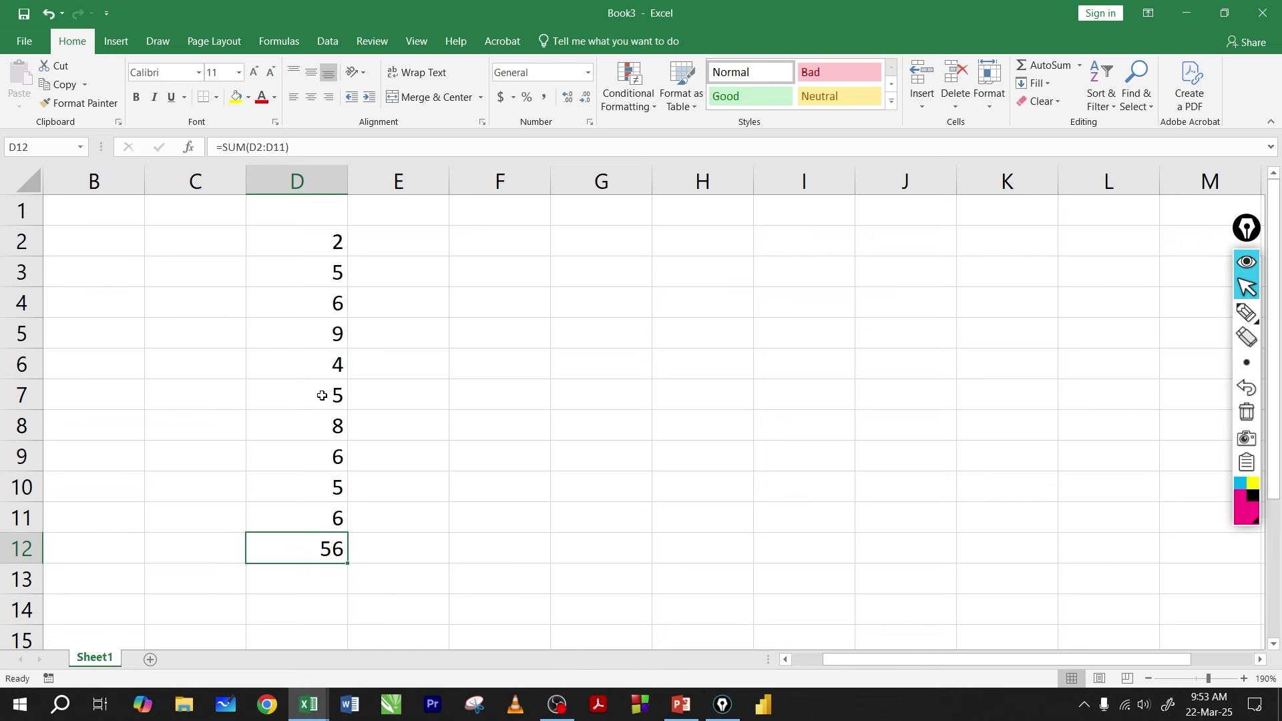
left_click(312, 367)
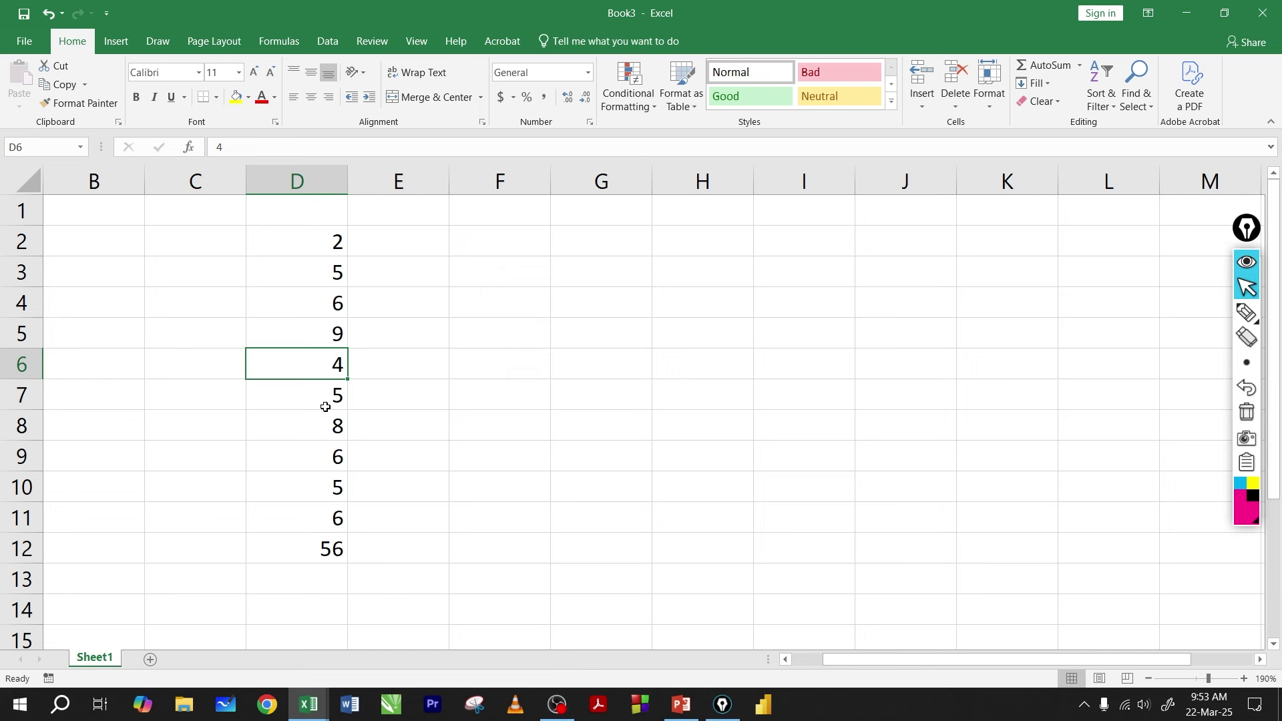
left_click(309, 548)
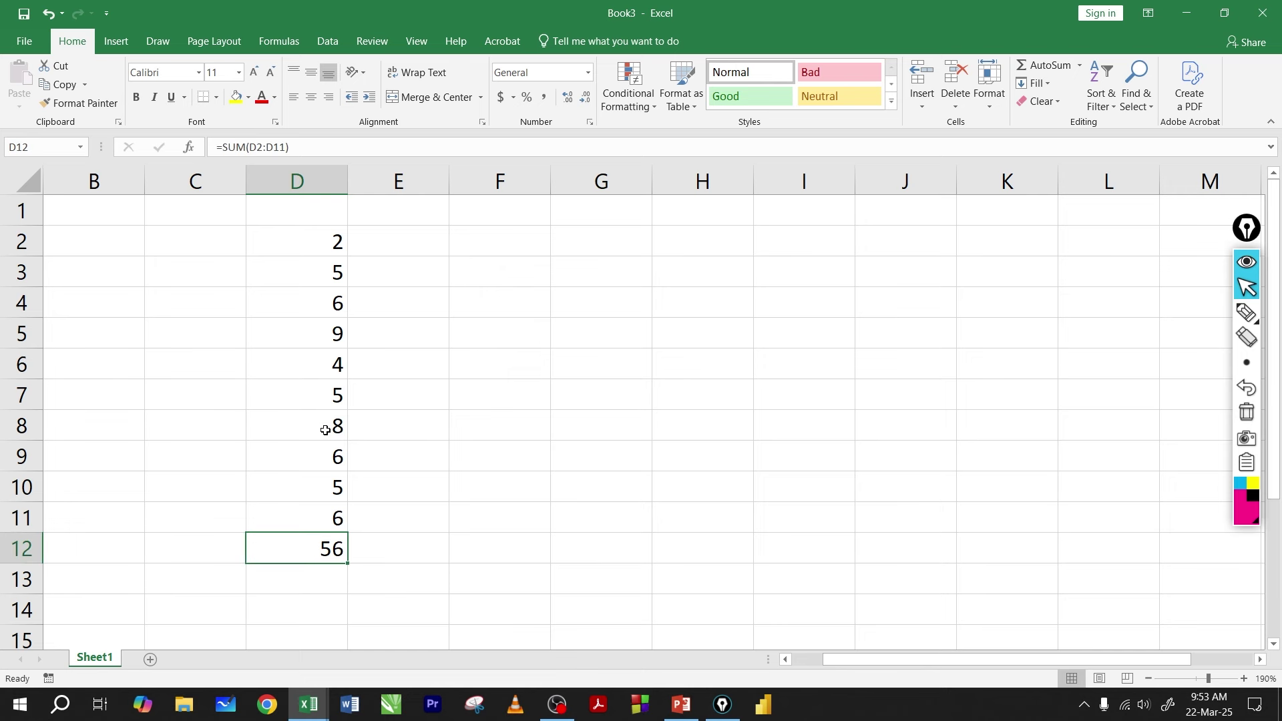
- Change the value in D6 to 5 and check the total in D12
left_click(313, 366)
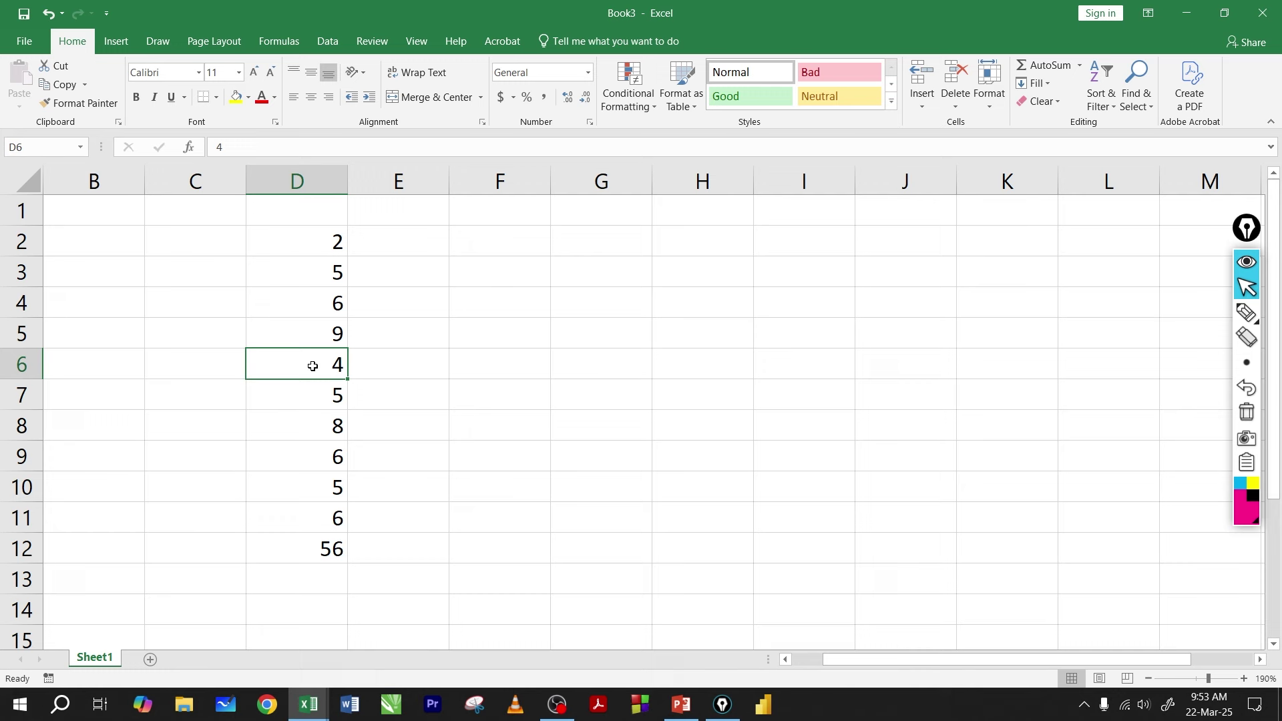
left_click(321, 550)
left_click(325, 365)
type("5")
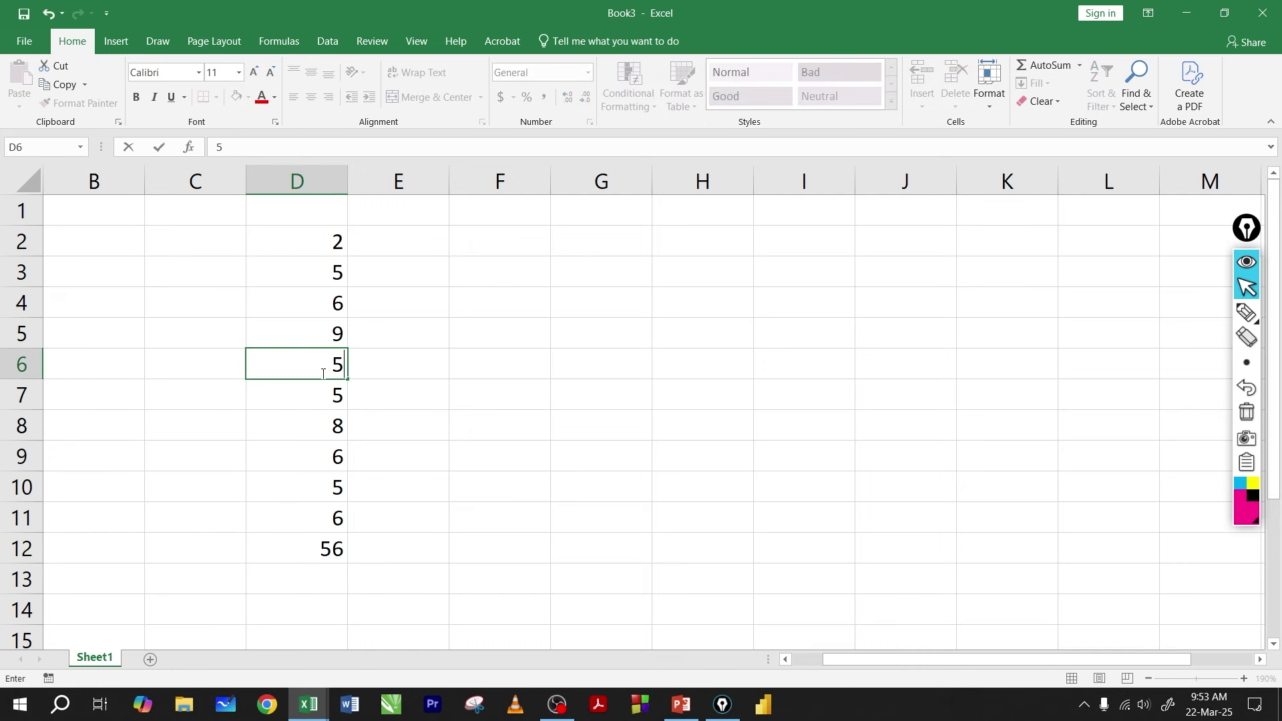
key("Return")
left_click(317, 548)
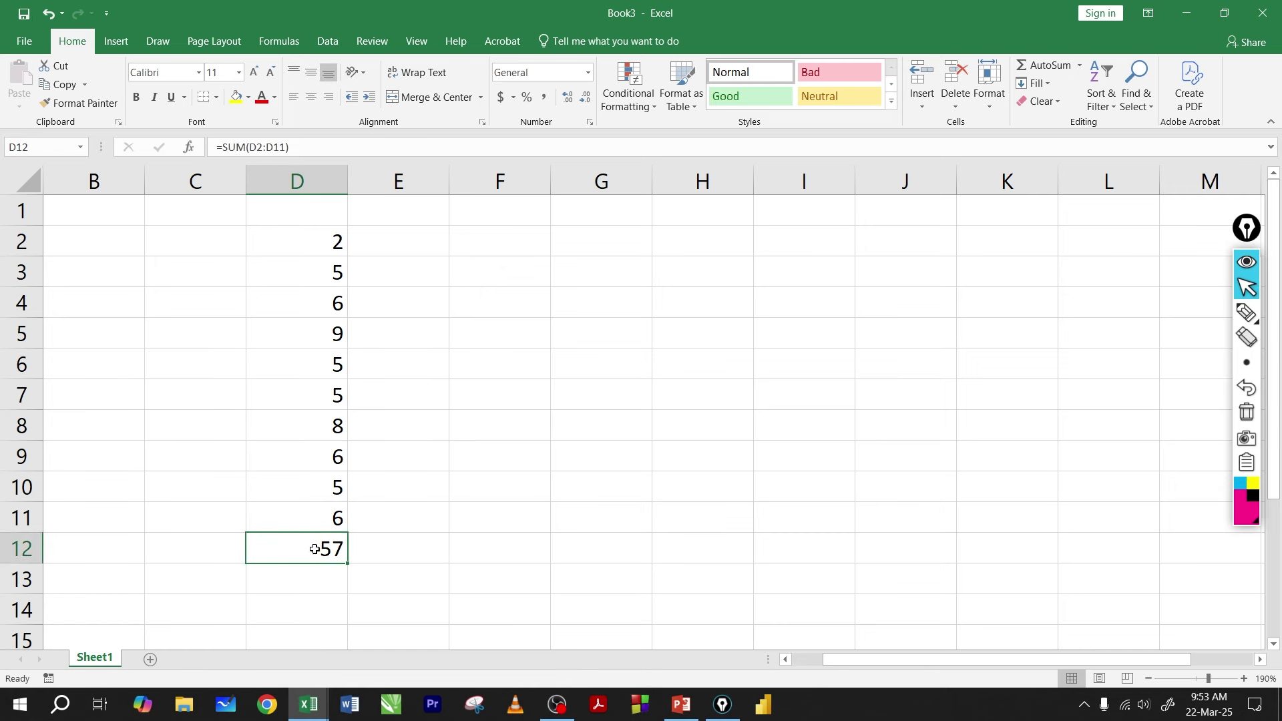
- Change the value in D3 to 56 and check the column total again
left_click(311, 280)
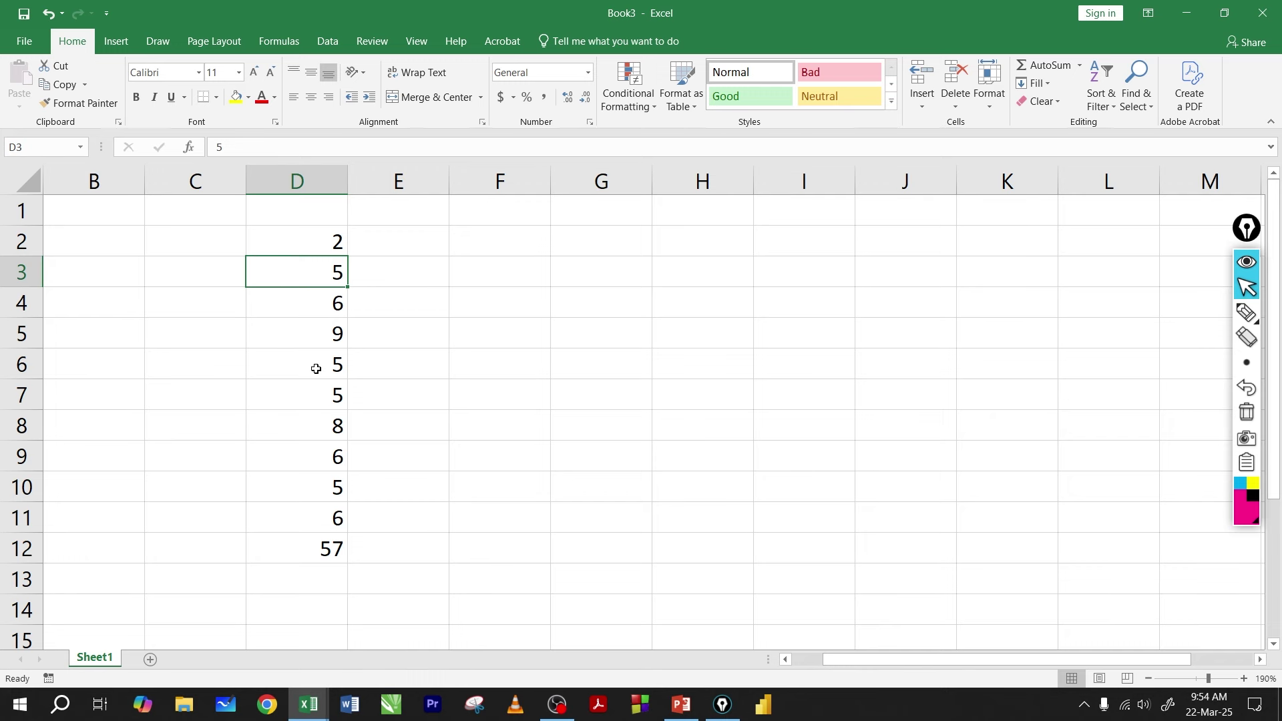
type("56")
left_click(314, 548)
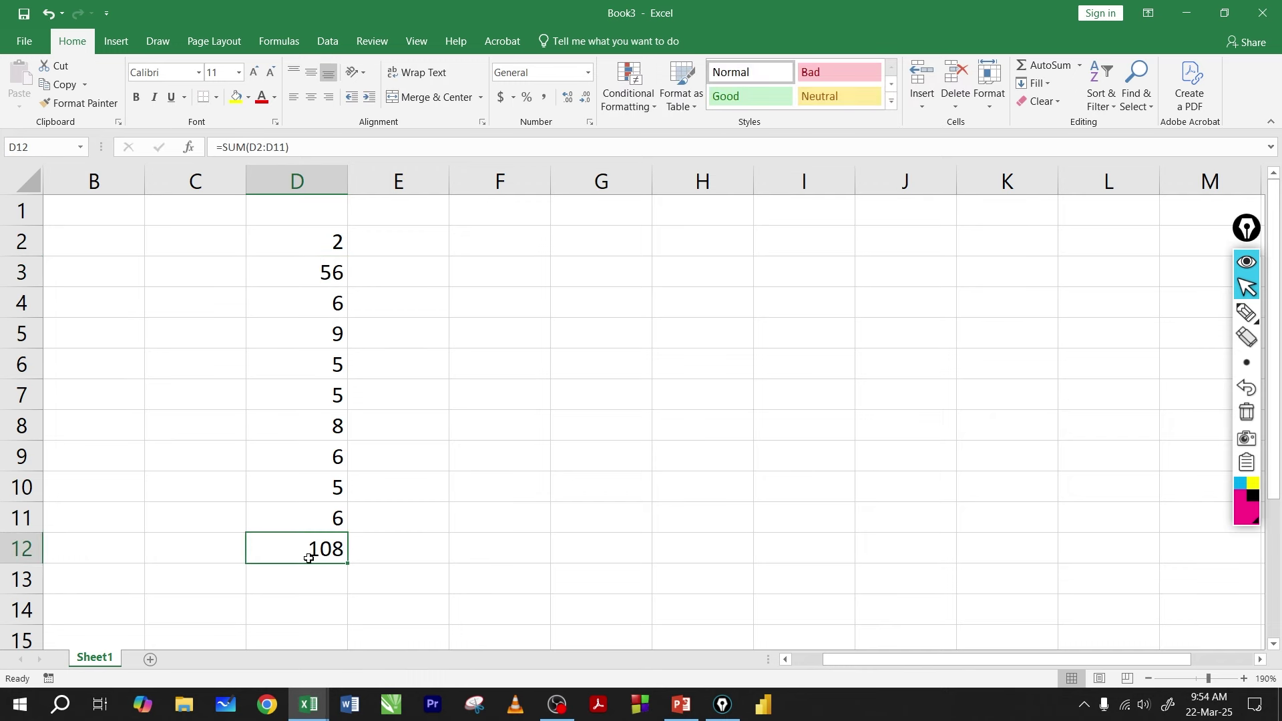
- Delete the SUM formula below the column of numbers in D12
left_click_drag(321, 252, 334, 494)
left_click(333, 540)
key("Delete")
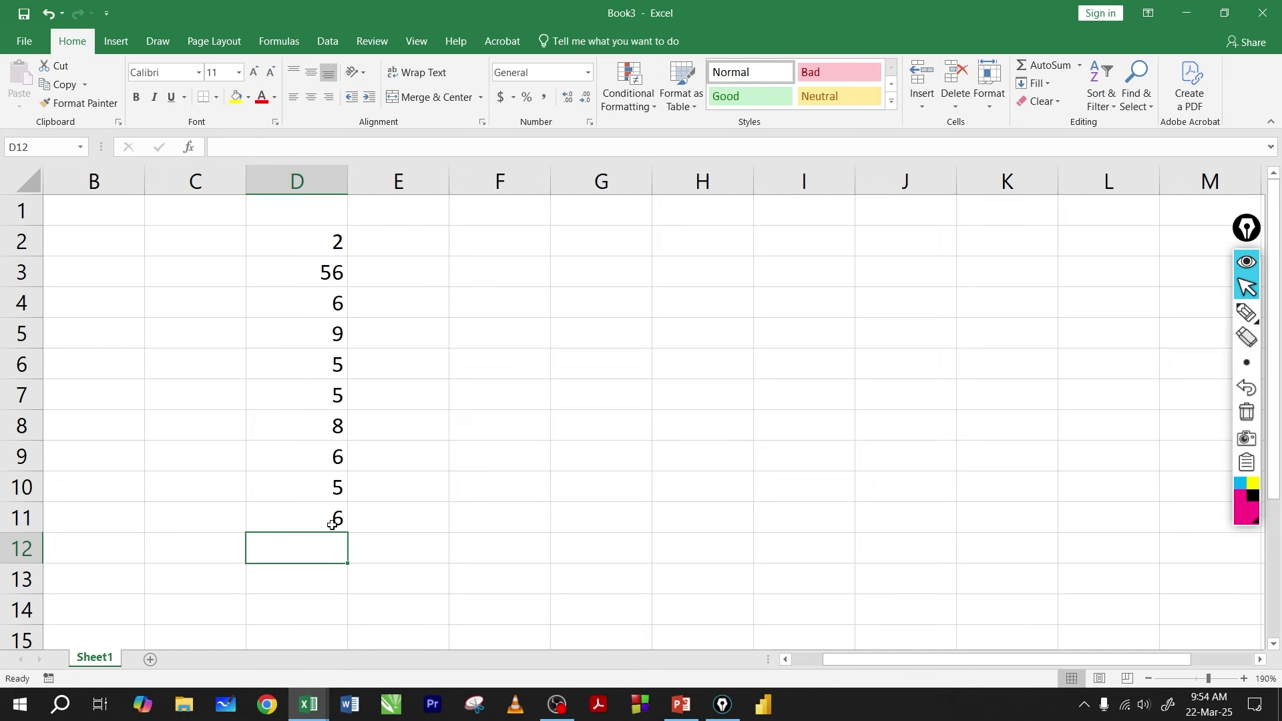
- Enter the formula =SUM(D2:D11) in H4, extending the range from D2 through D11
left_click_drag(312, 246, 309, 501)
left_click(665, 300)
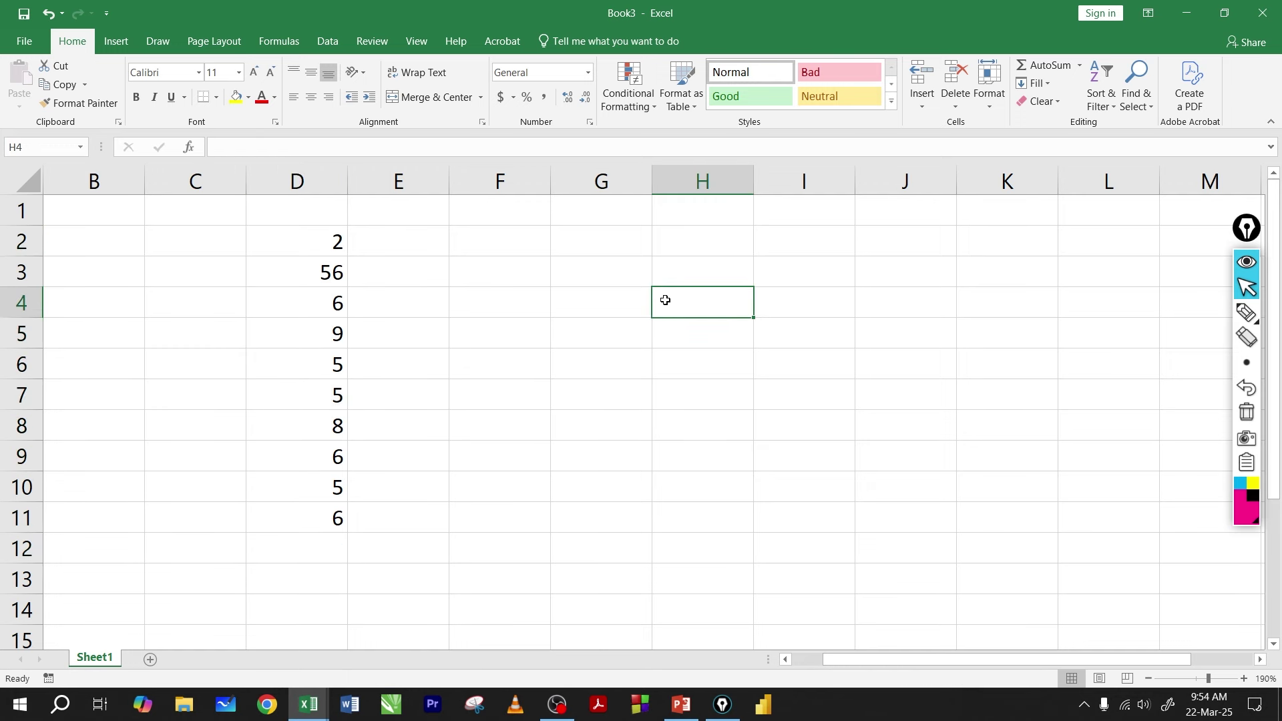
type("=su")
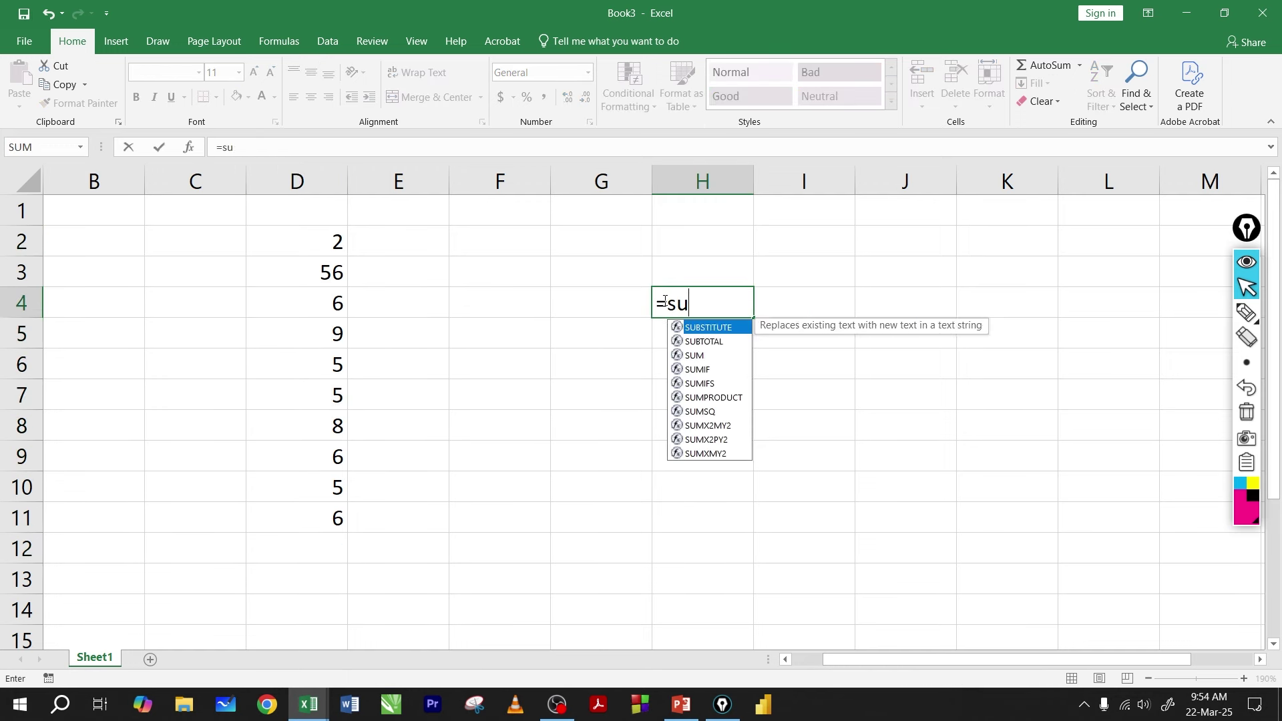
type("m(")
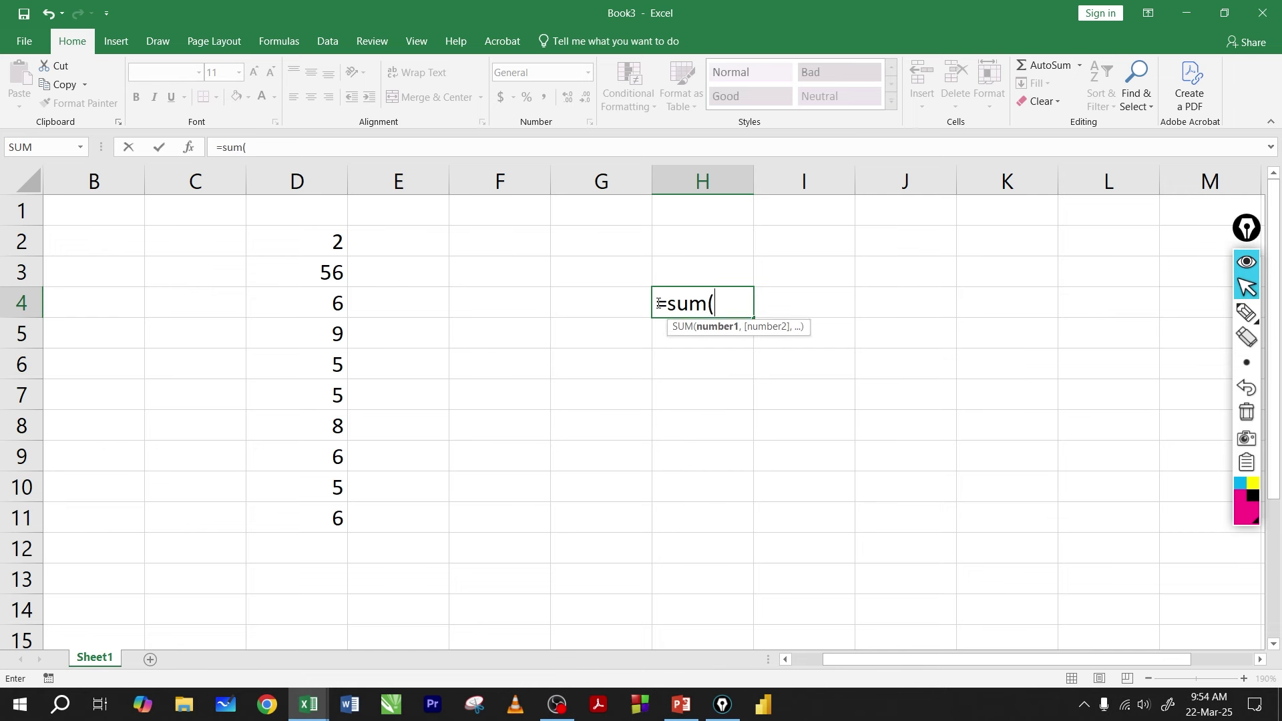
left_click(295, 243)
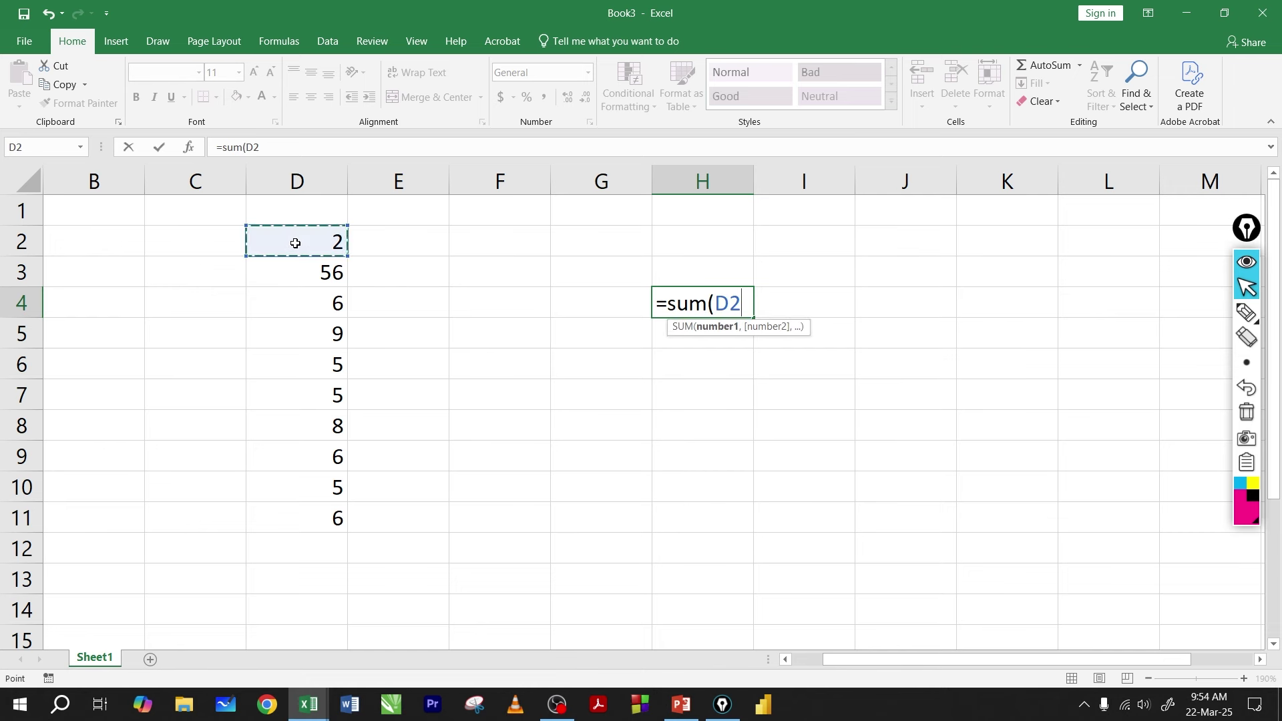
key("F8")
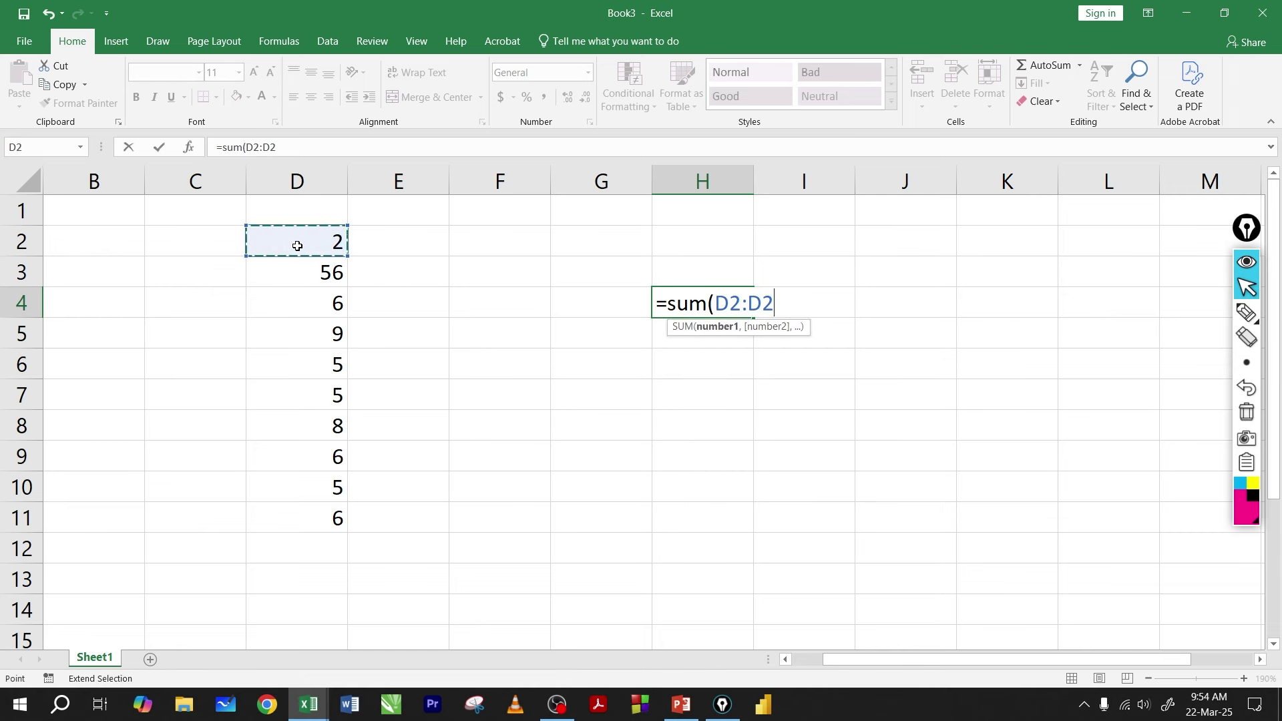
left_click(302, 518)
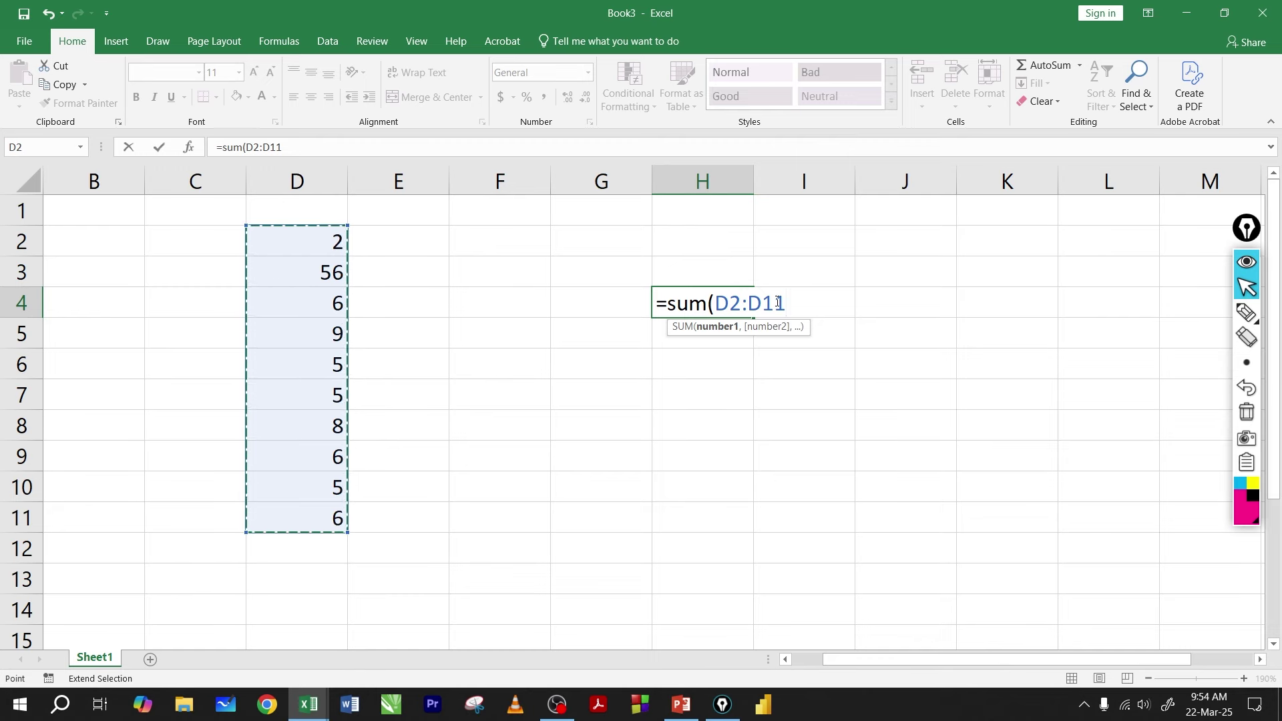
type(")")
key("Return")
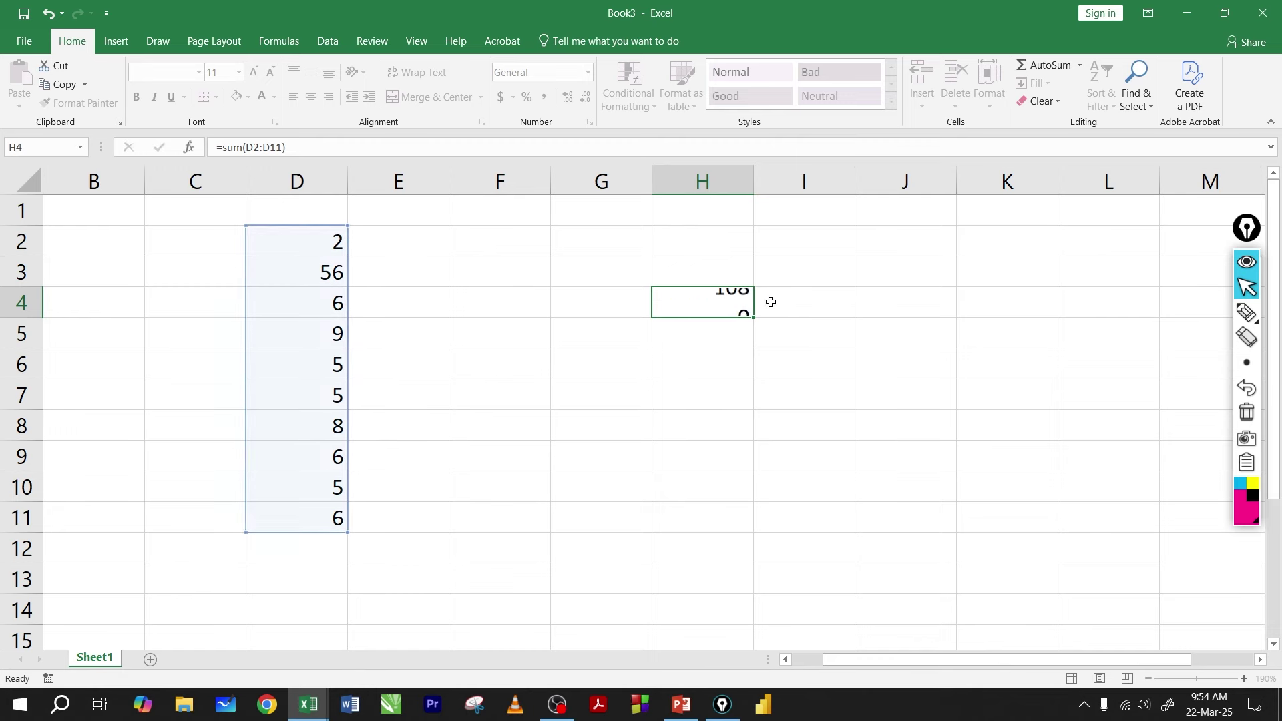
- Examine the SUM formula in H4, highlighting its function name and the D2:D11 range argument
left_click(744, 302)
double_click(705, 308)
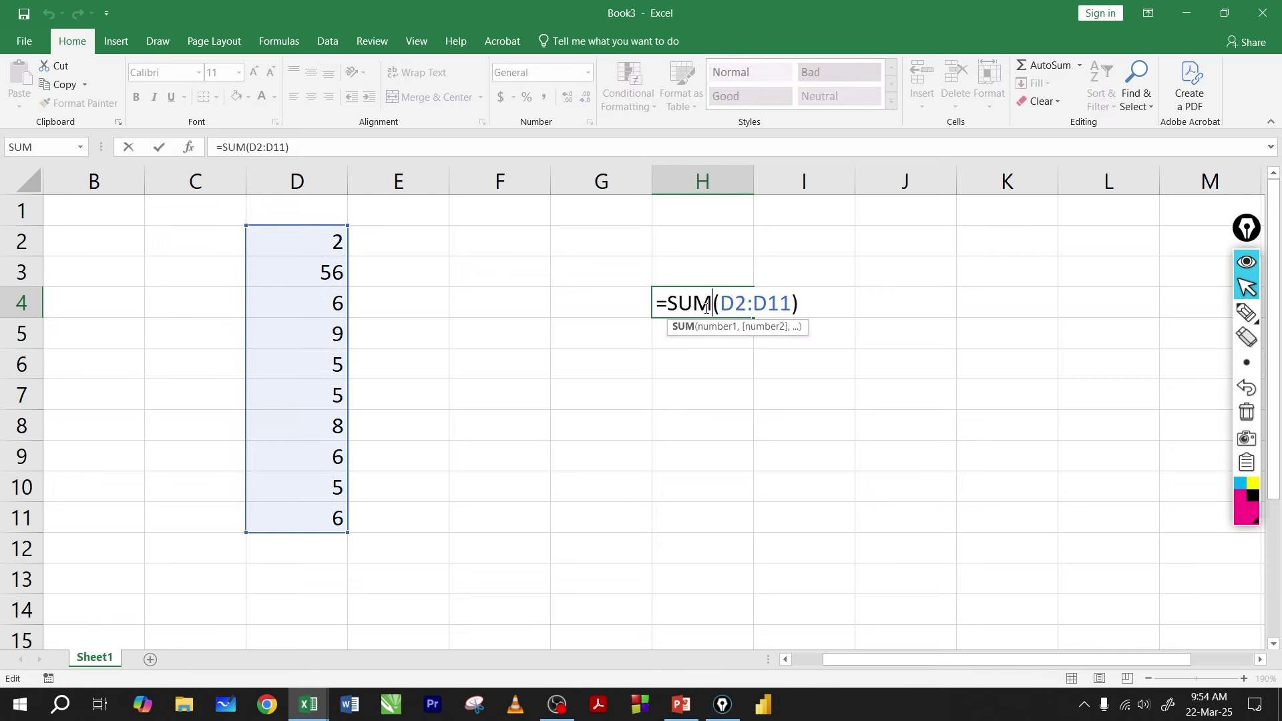
left_click_drag(672, 302, 781, 302)
left_click(791, 302)
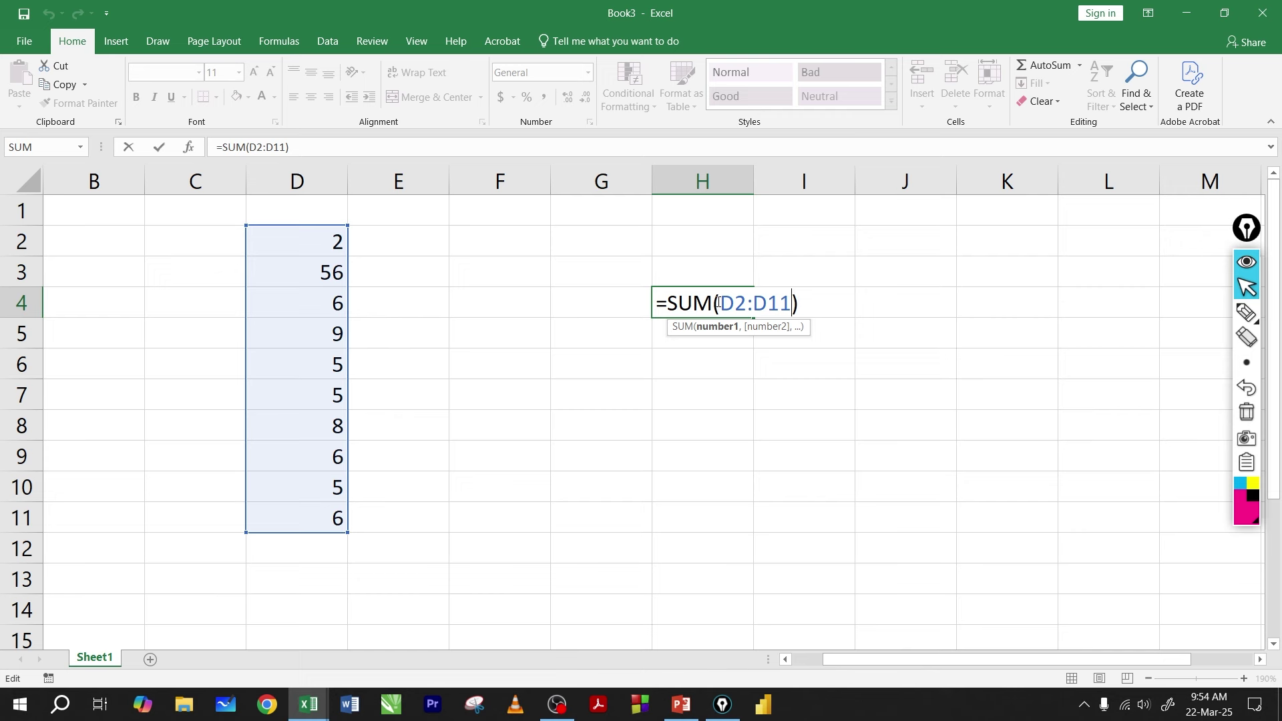
left_click(737, 308)
left_click_drag(719, 304, 792, 304)
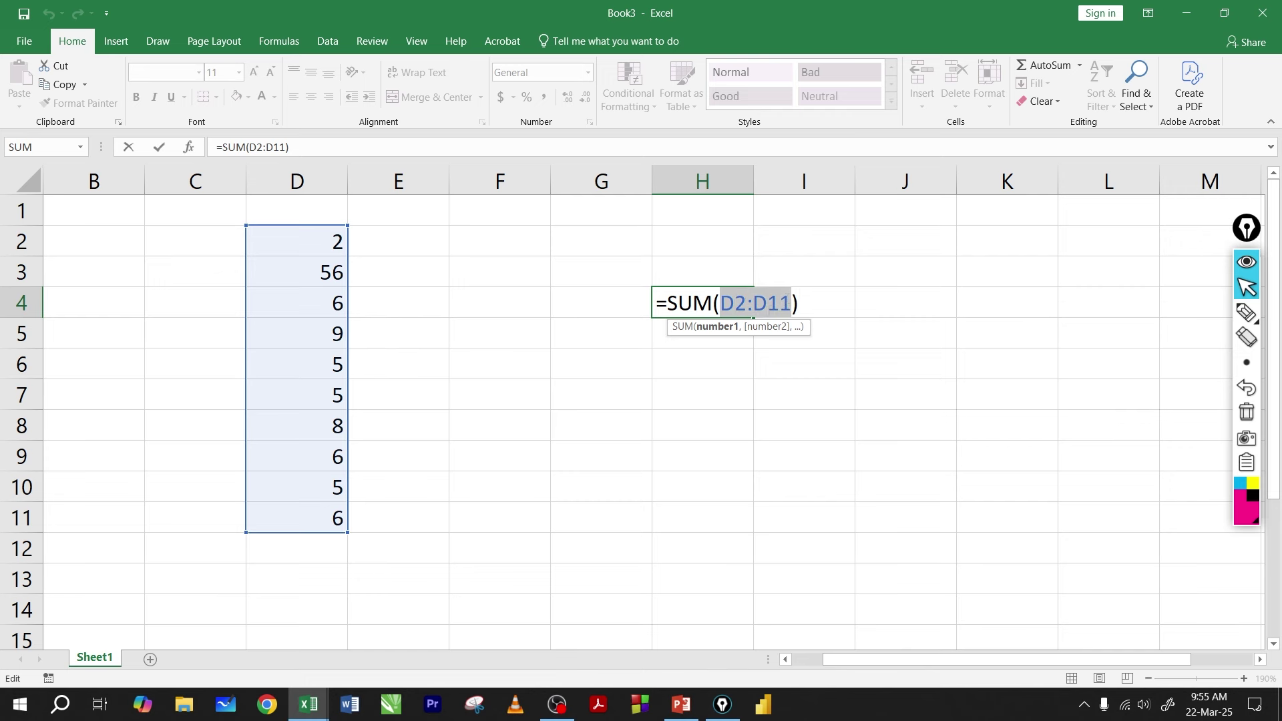
left_click(755, 304)
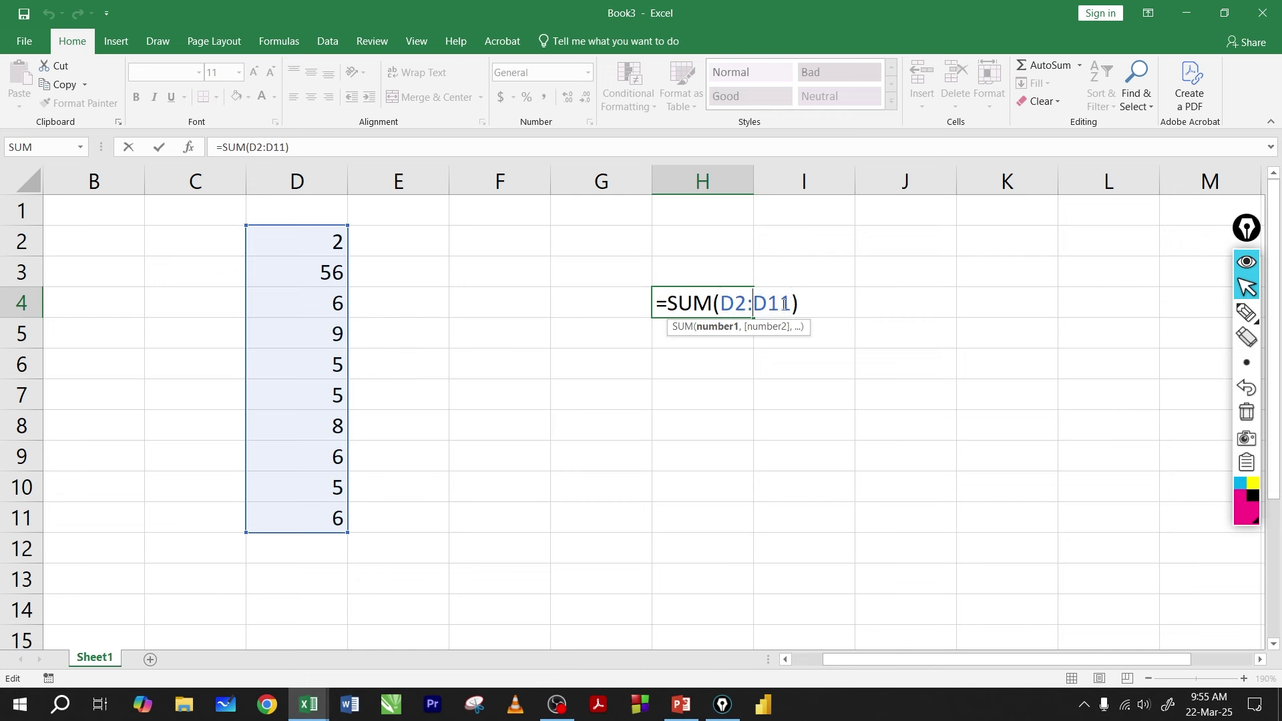
mouse_move(793, 303)
left_mouse_down()
mouse_move(695, 303)
mouse_move(792, 304)
left_mouse_up()
left_click(742, 306)
left_click(736, 304)
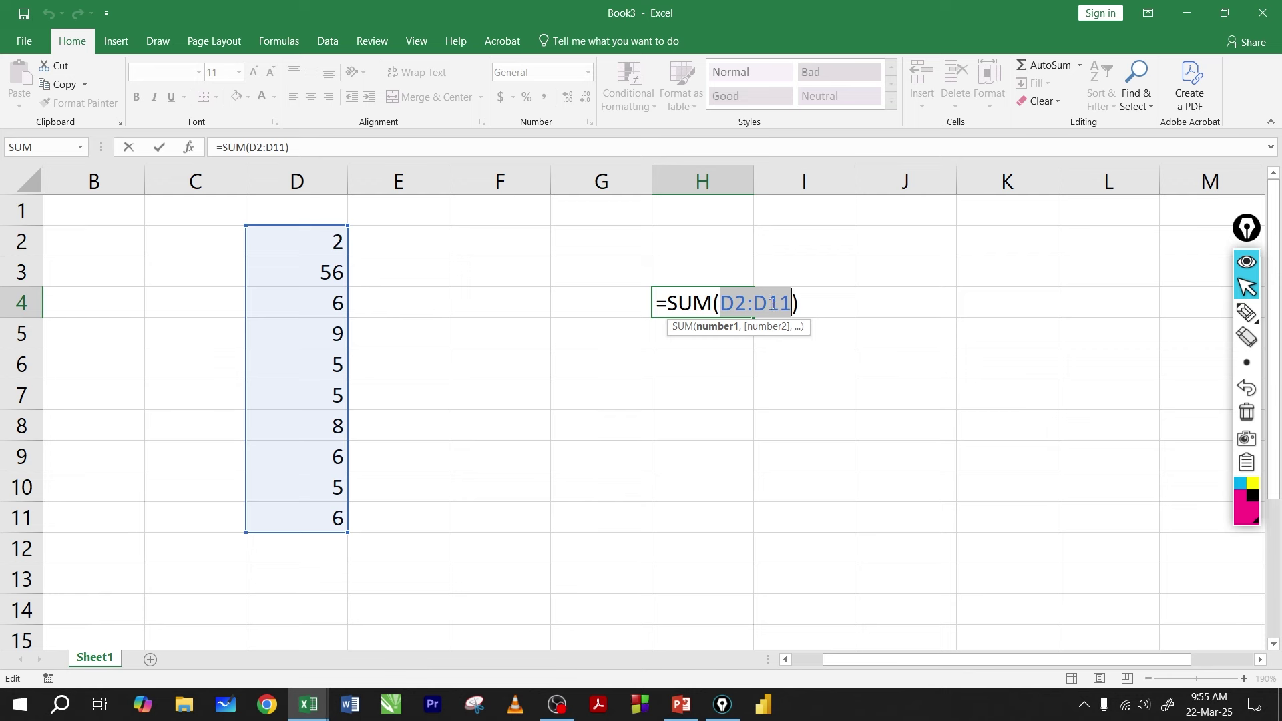
left_click(685, 301)
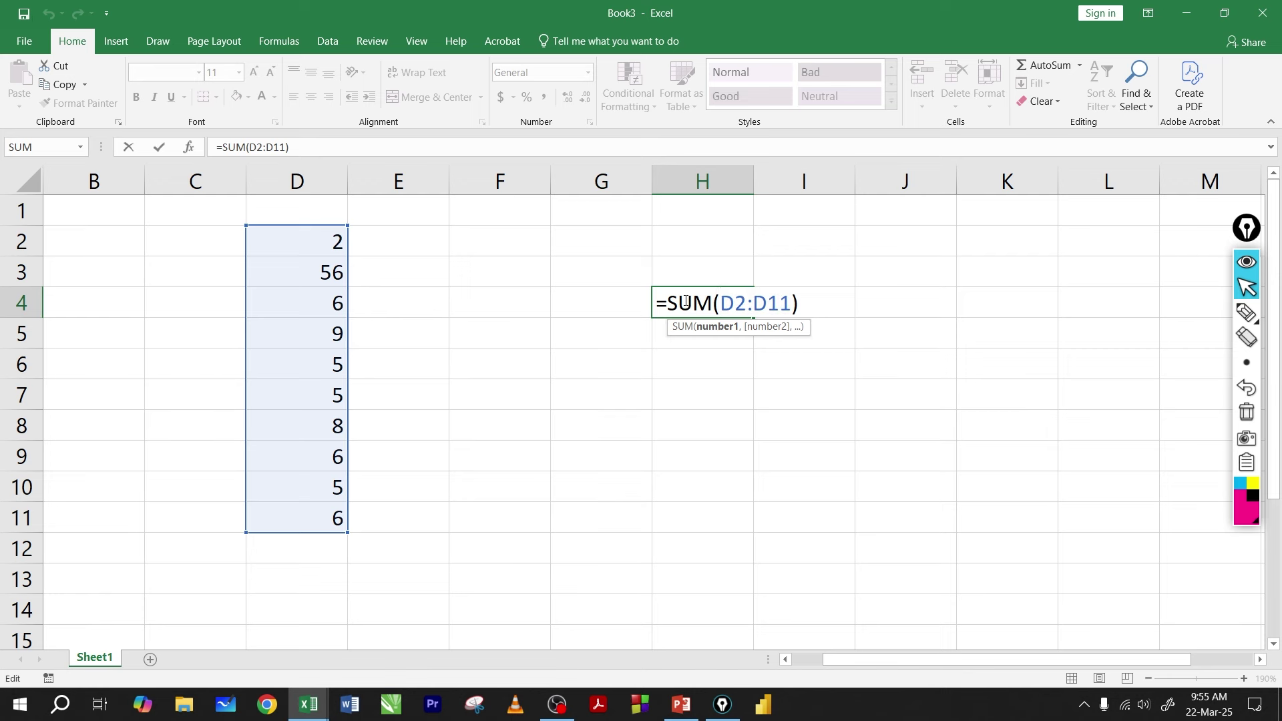
left_click(743, 300)
left_click_drag(720, 304, 792, 304)
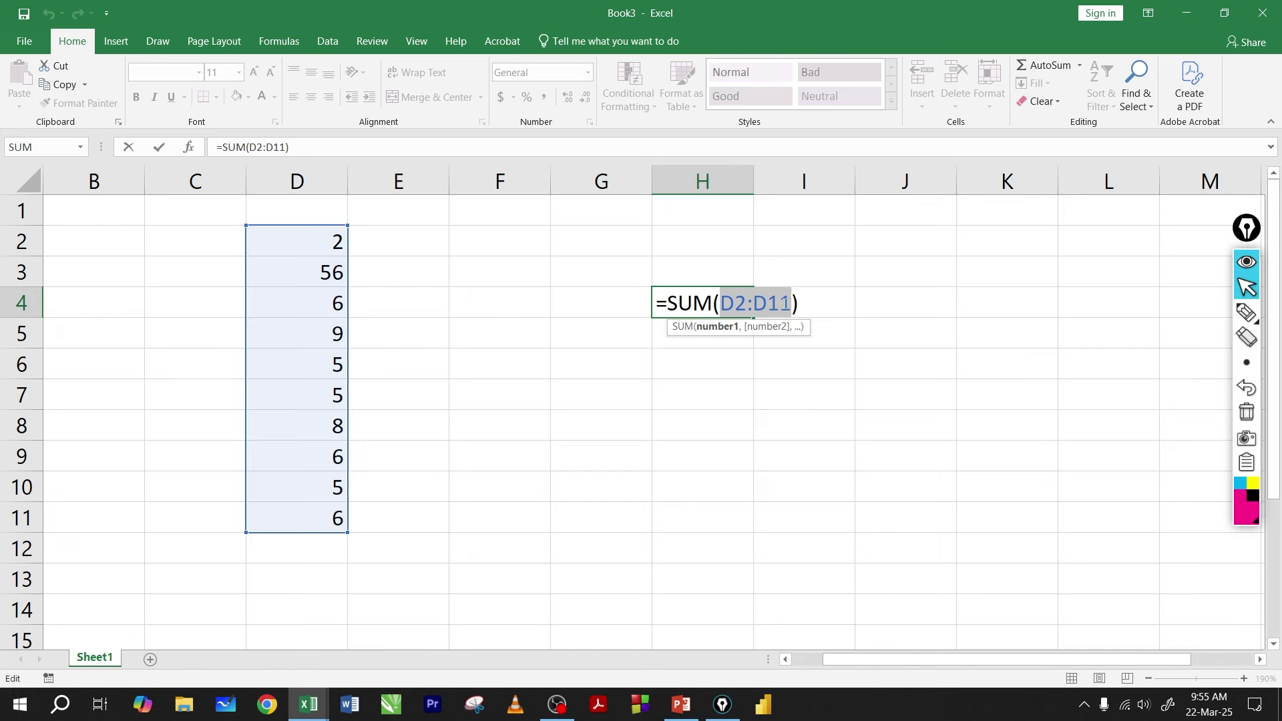
key("Return")
left_click(707, 302)
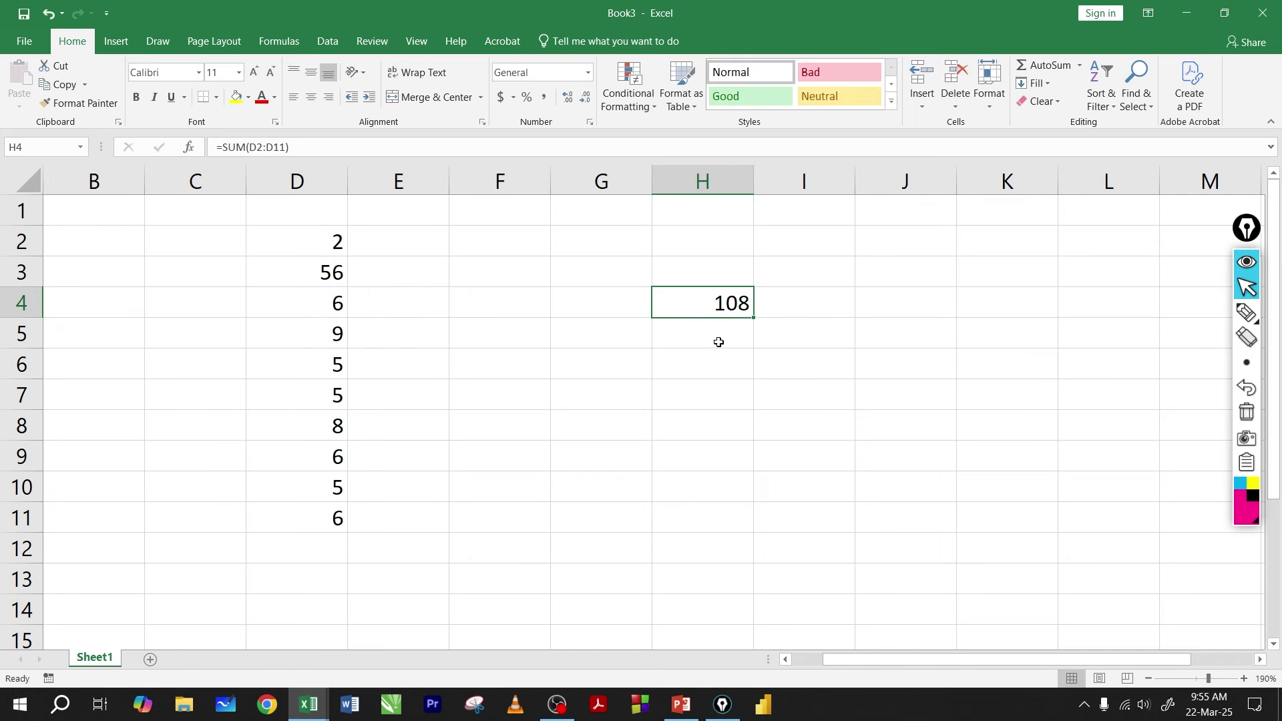
double_click(707, 302)
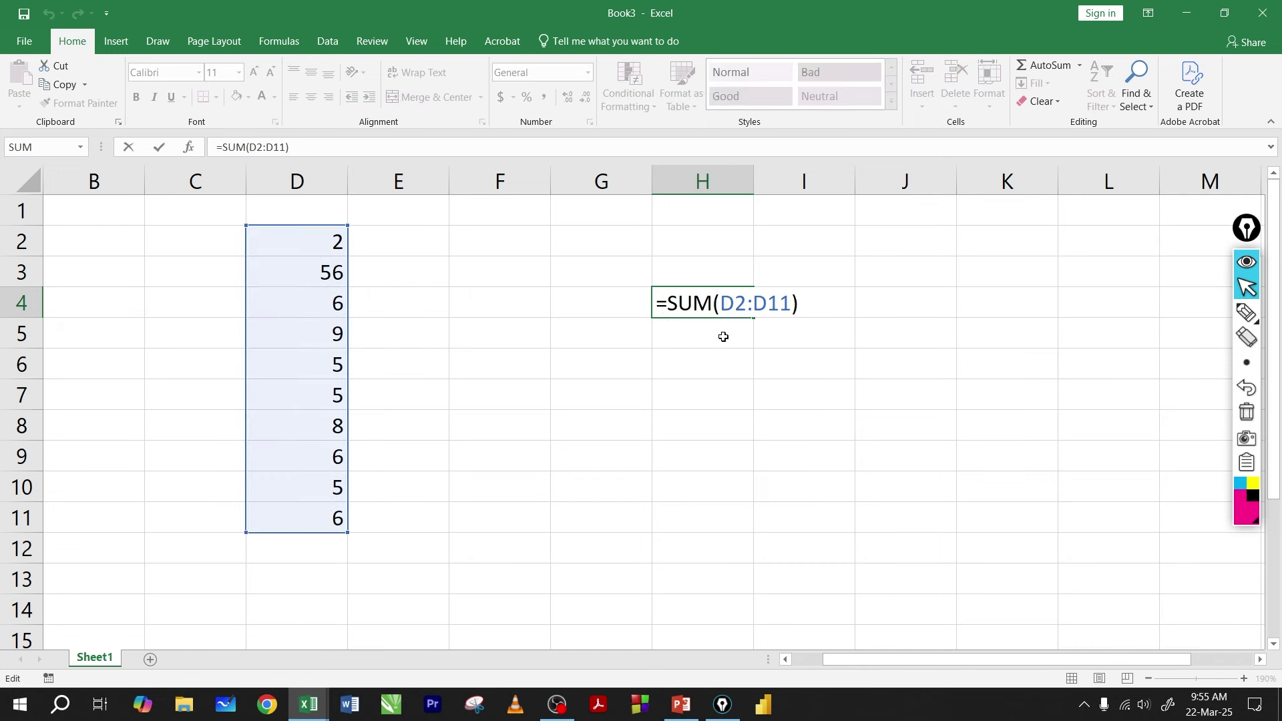
- Enter the formula =SUM(D2:D11) in H6 to total the column of numbers
left_click(708, 358)
type("=")
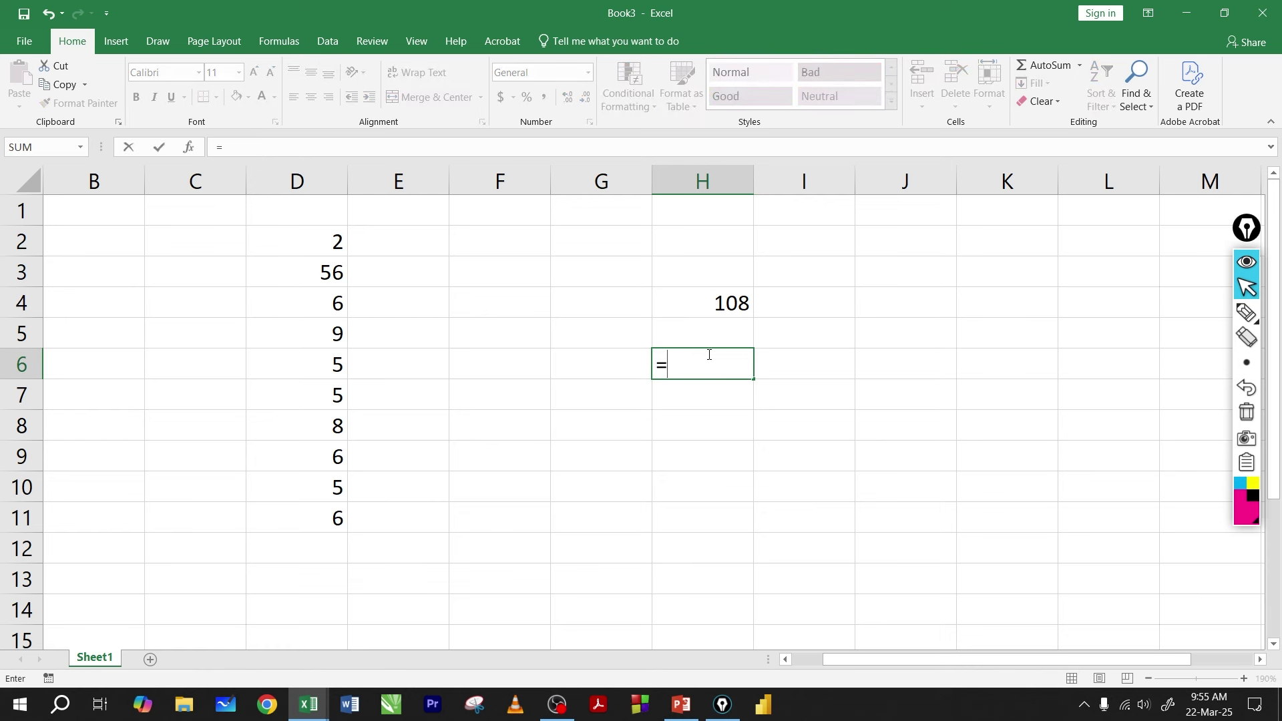
type("sum(")
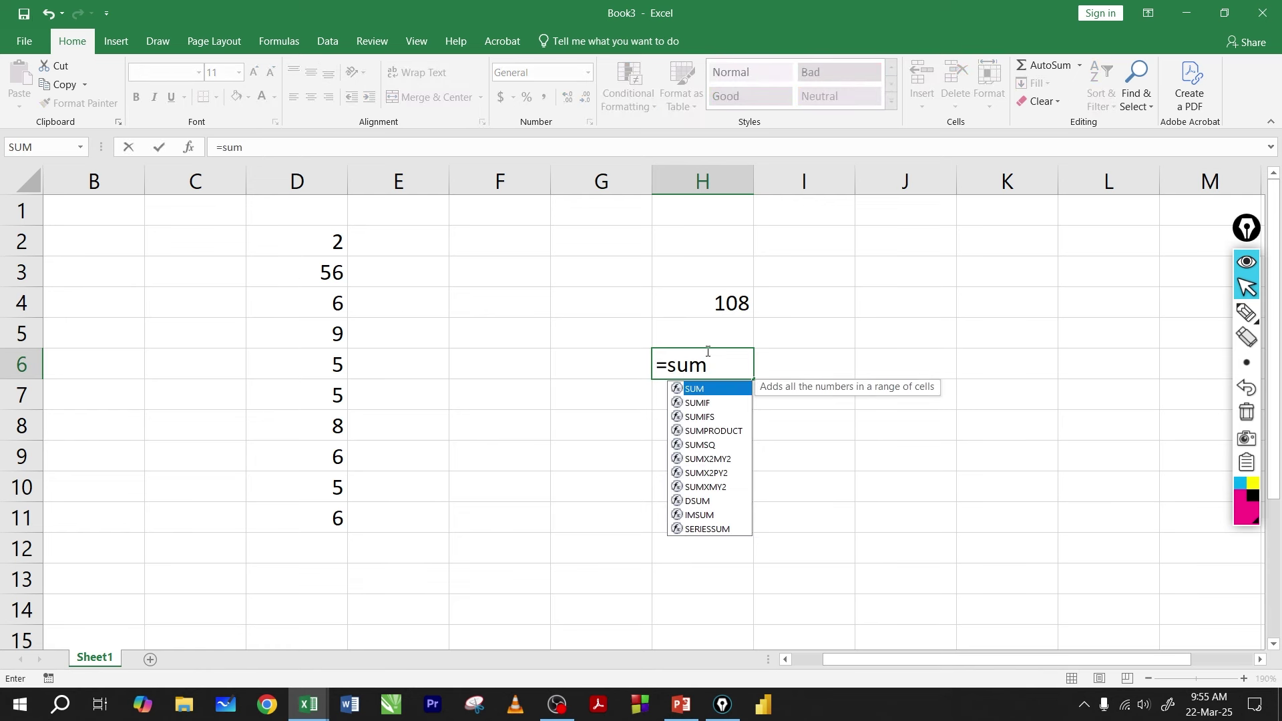
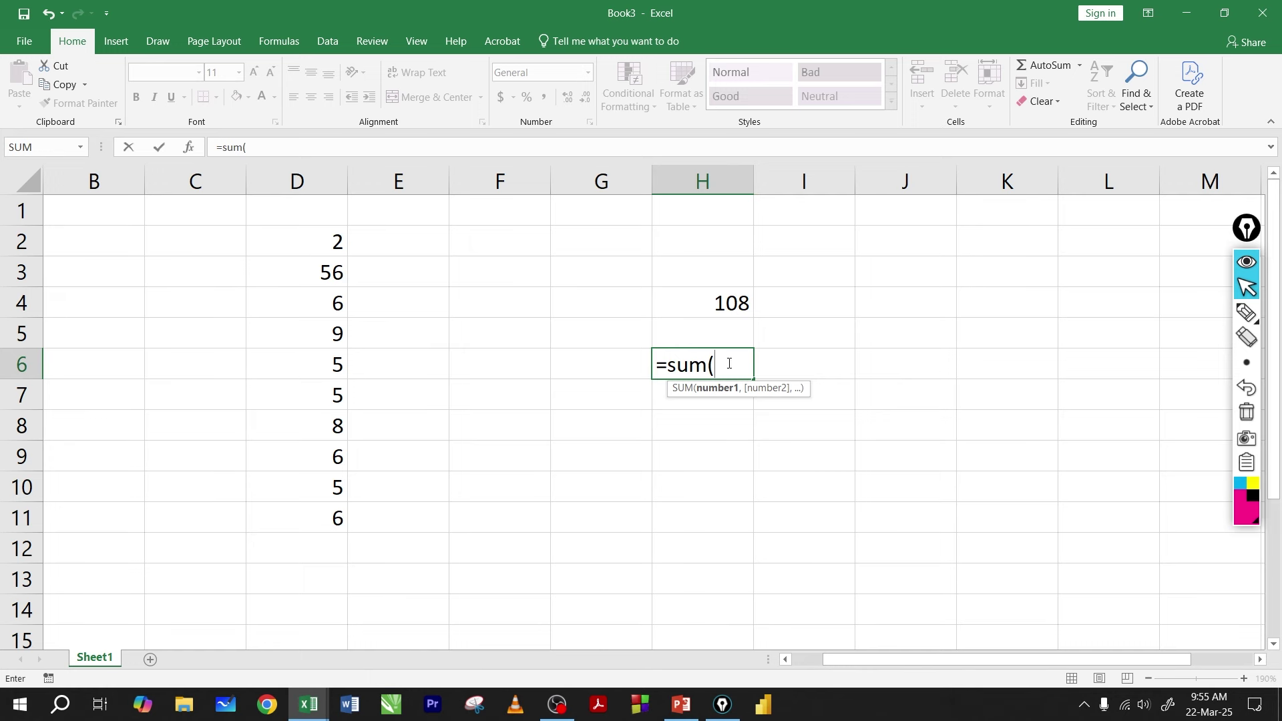
left_click_drag(298, 241, 309, 505)
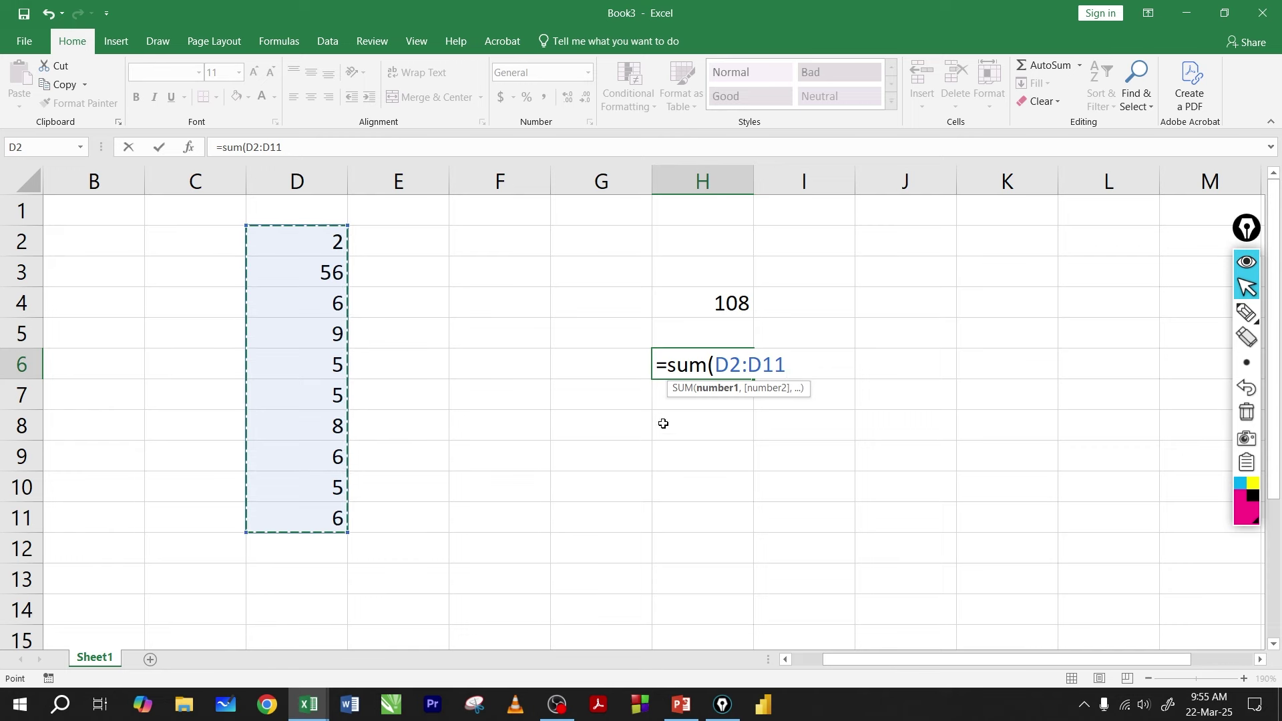
type(")")
key("Return")
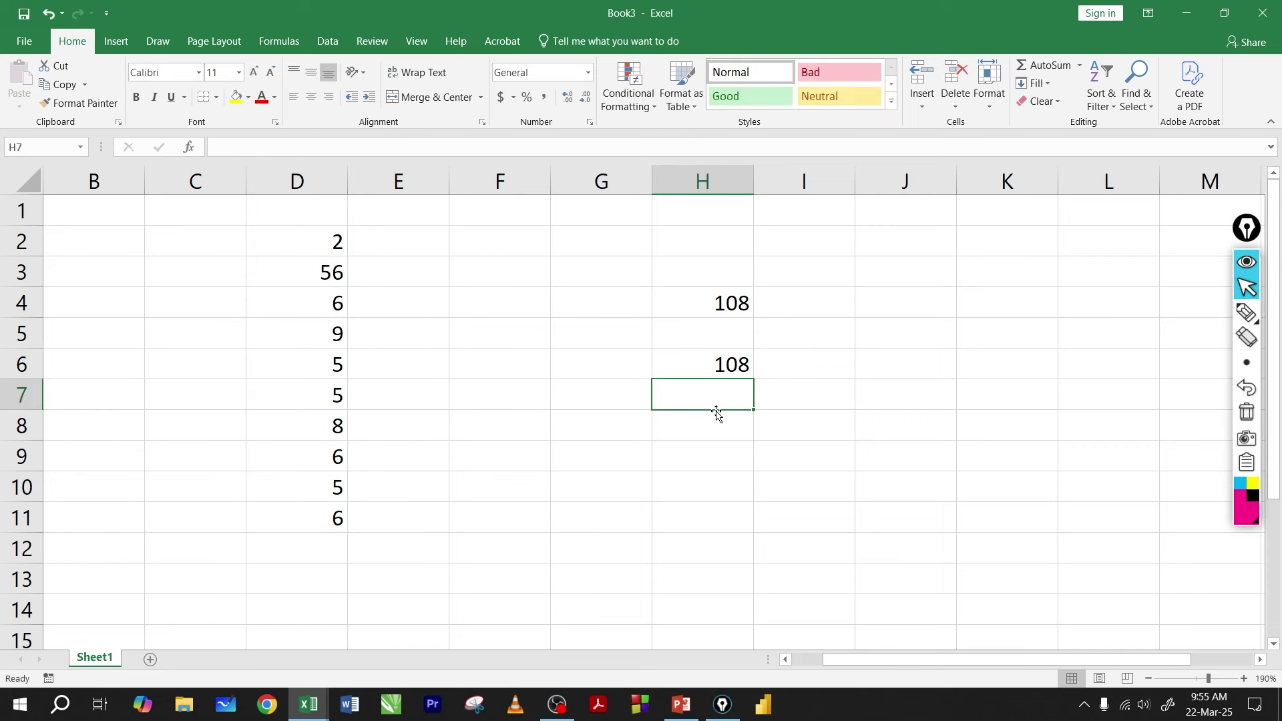
- Enter =SUM(D2:D11 in H8, leaving out the closing parenthesis
left_click(715, 412)
type("=su")
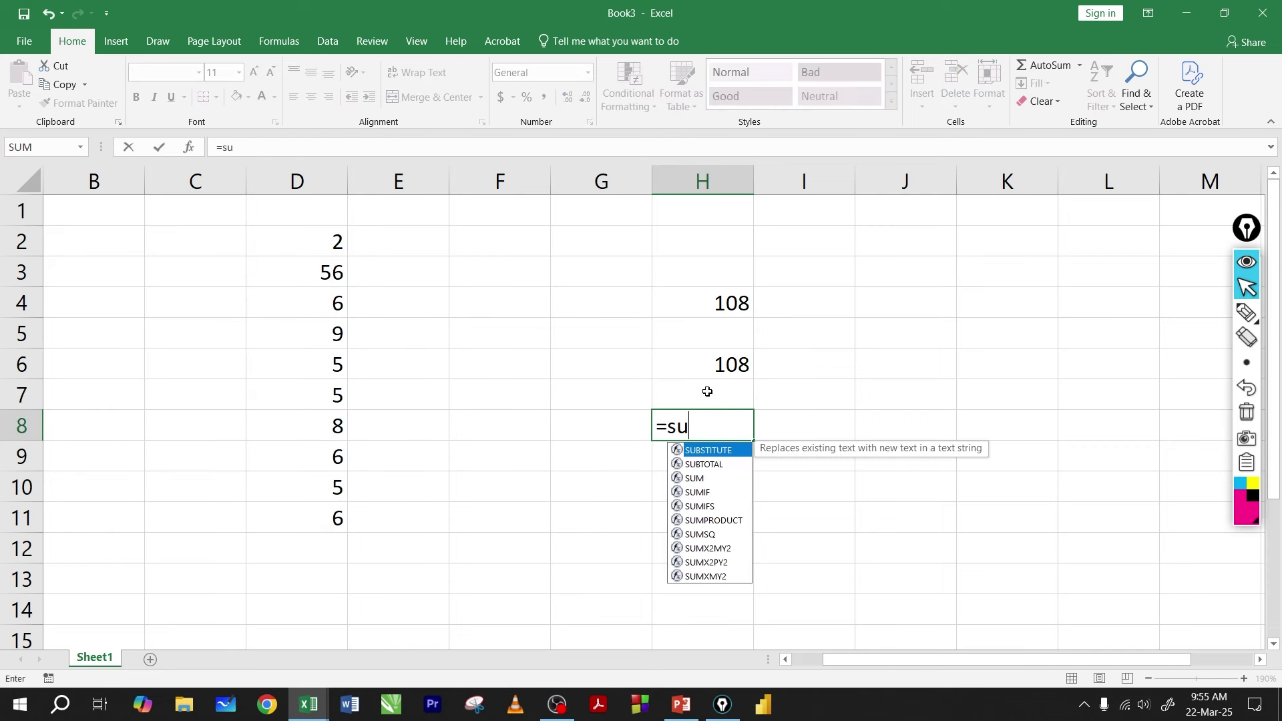
type("m(")
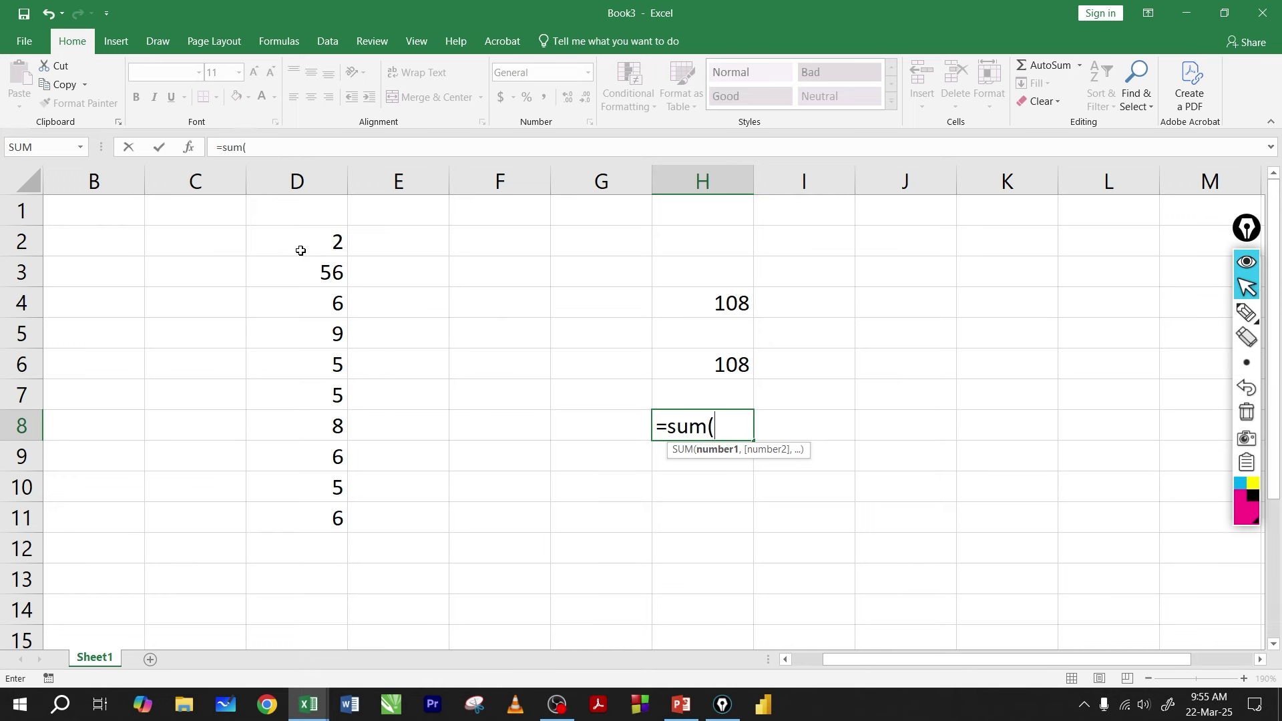
left_click_drag(301, 249, 325, 512)
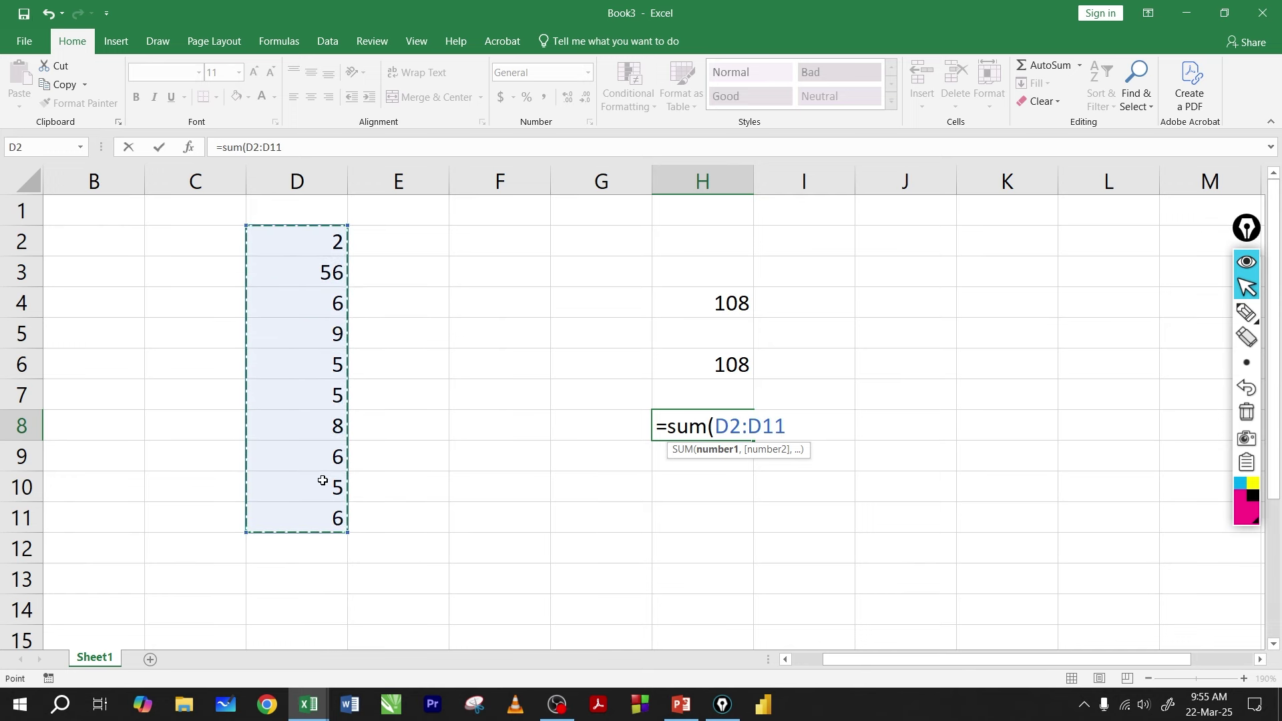
left_click_drag(733, 420, 778, 425)
left_click(789, 425)
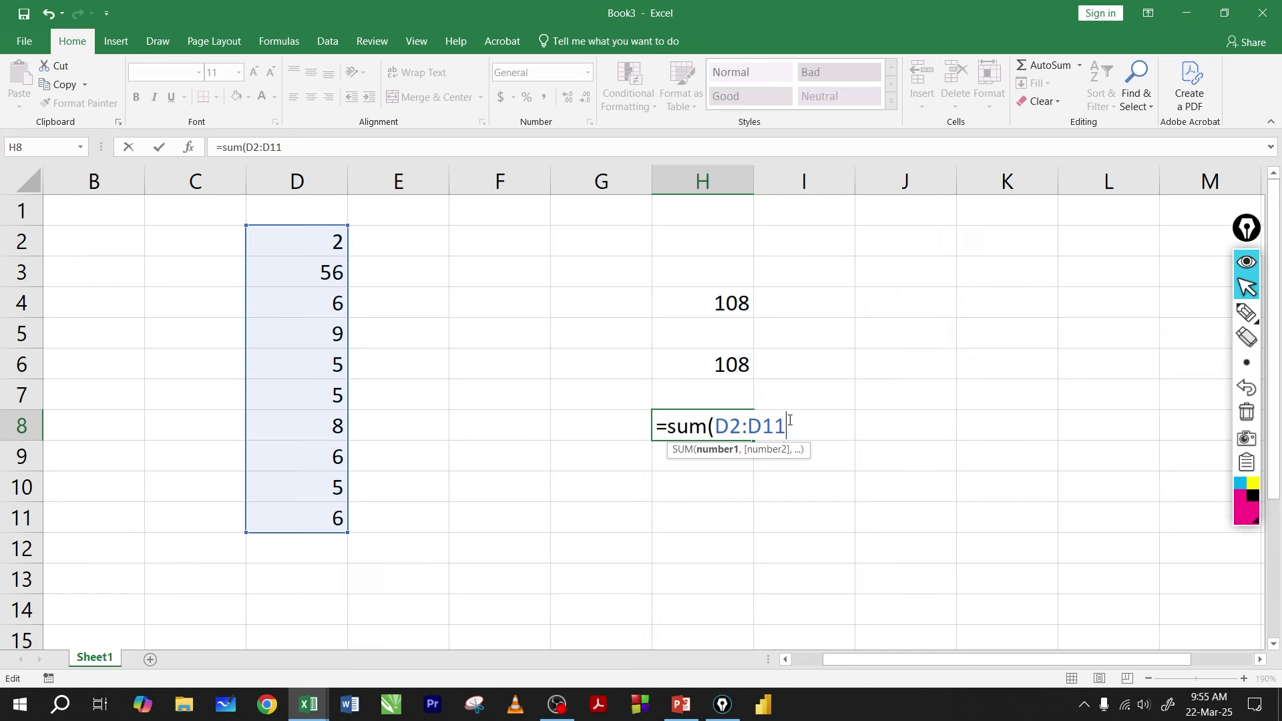
type(")")
key("BackSpace")
key("Return")
- Open the formula in H8 to inspect its closing parenthesis, leaving the formula as it is
left_click(764, 424)
double_click(765, 425)
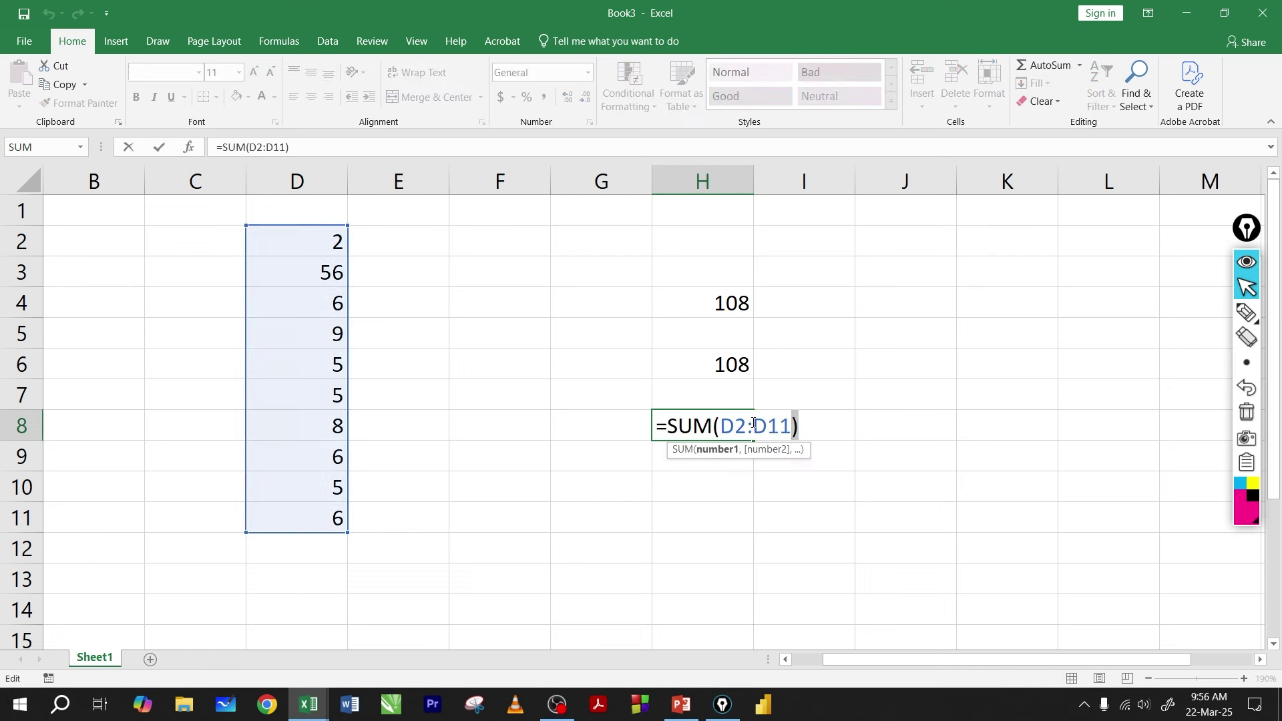
key("Return")
- Try to enter the H8 formula without its opening parenthesis, as =SUMD2:D11)
double_click(726, 424)
key("BackSpace")
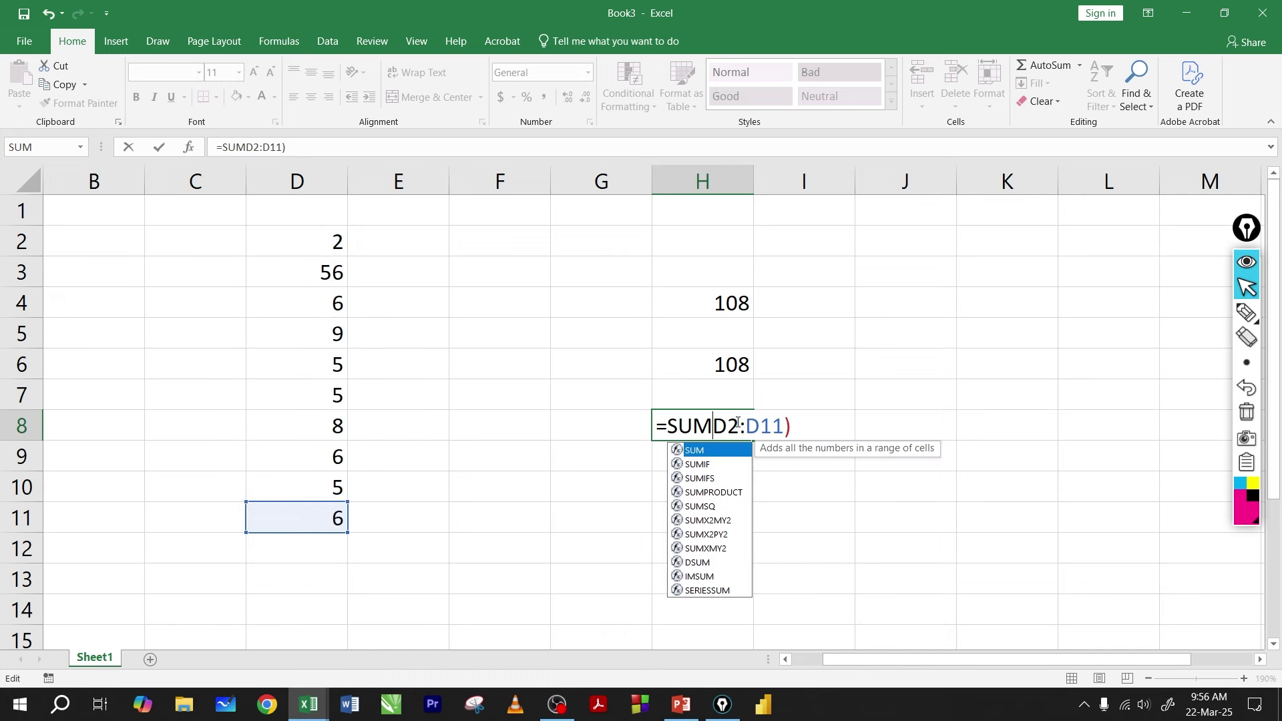
left_click(747, 422)
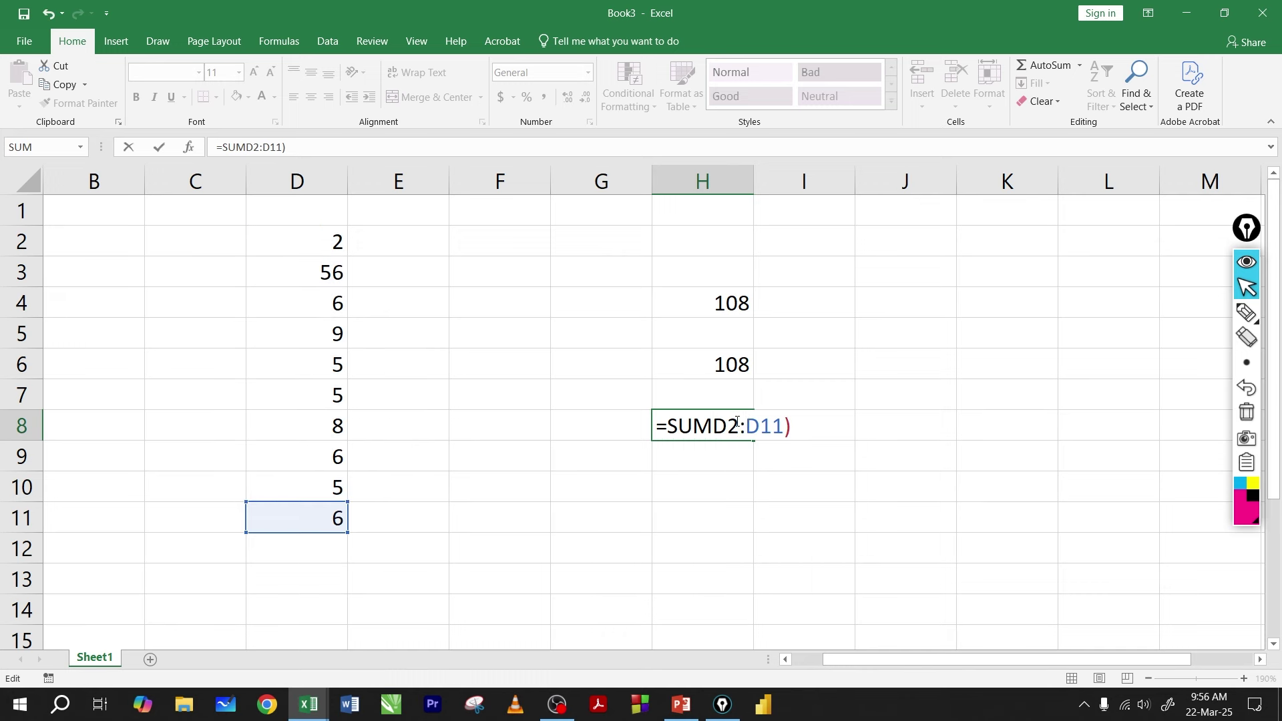
key("Return")
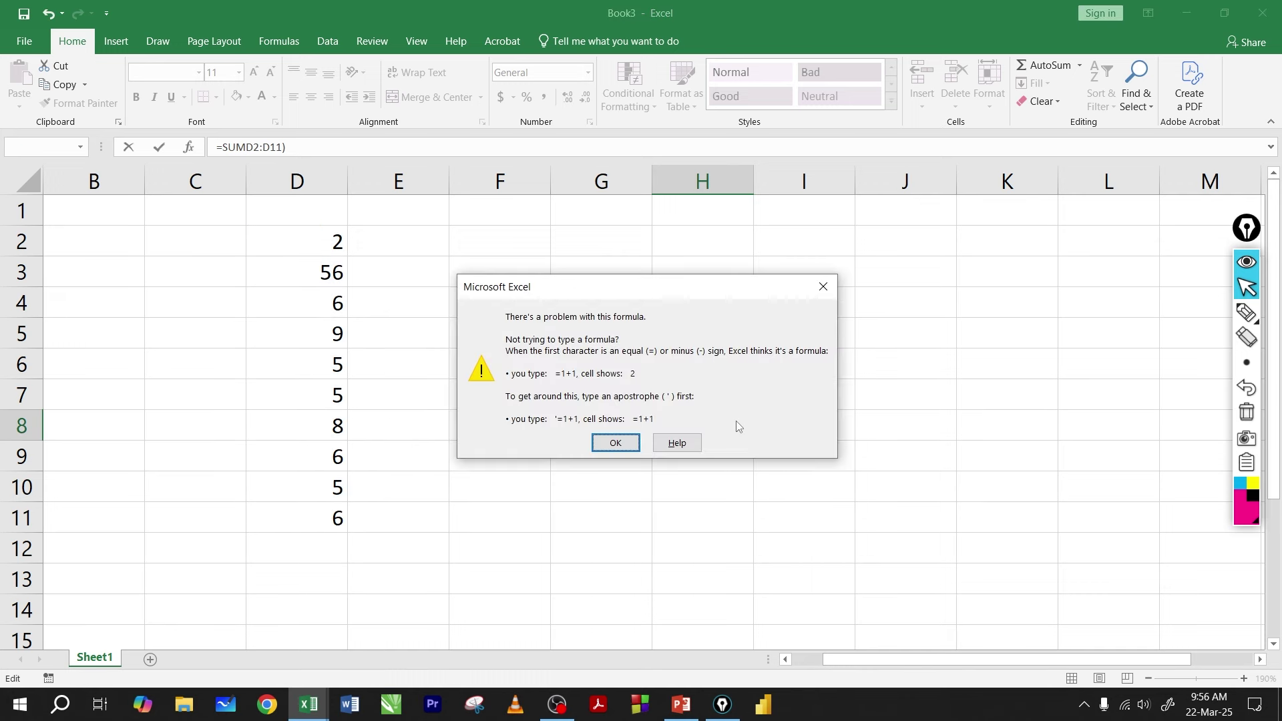
- Restore the missing opening parenthesis in H8 and enter the formula as =SUM(D2:D11)
left_click(614, 442)
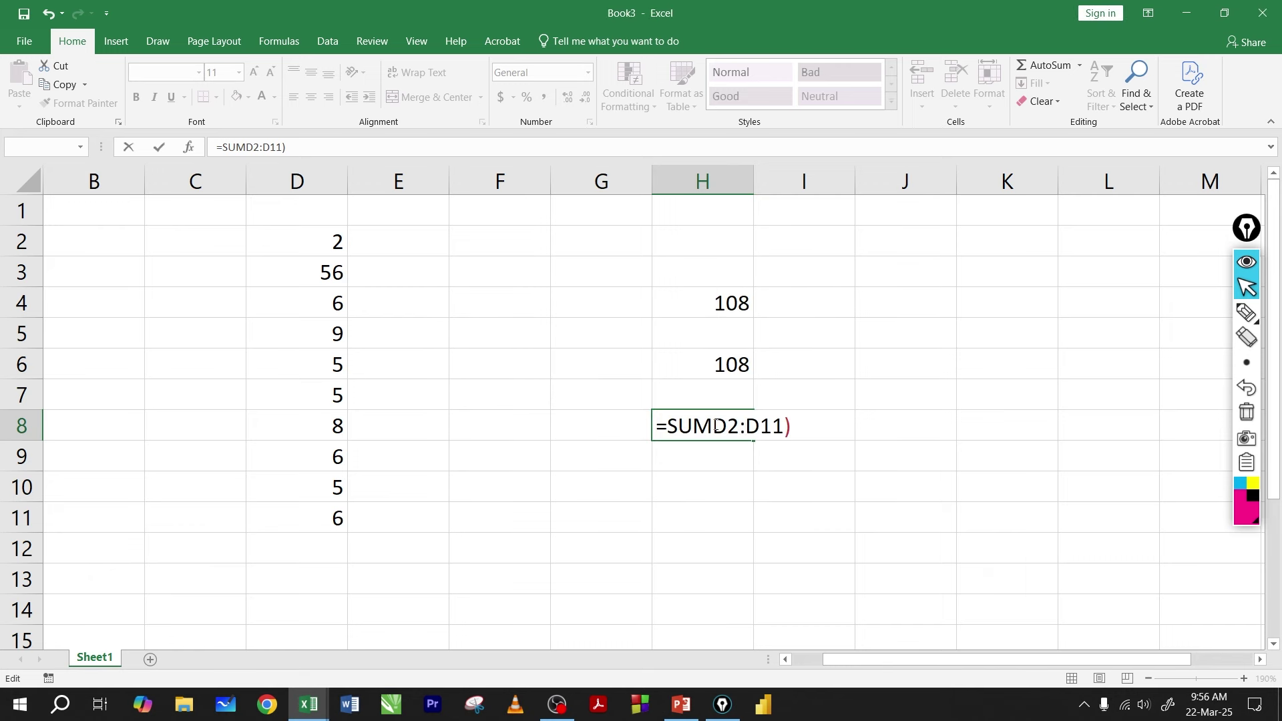
key("Return")
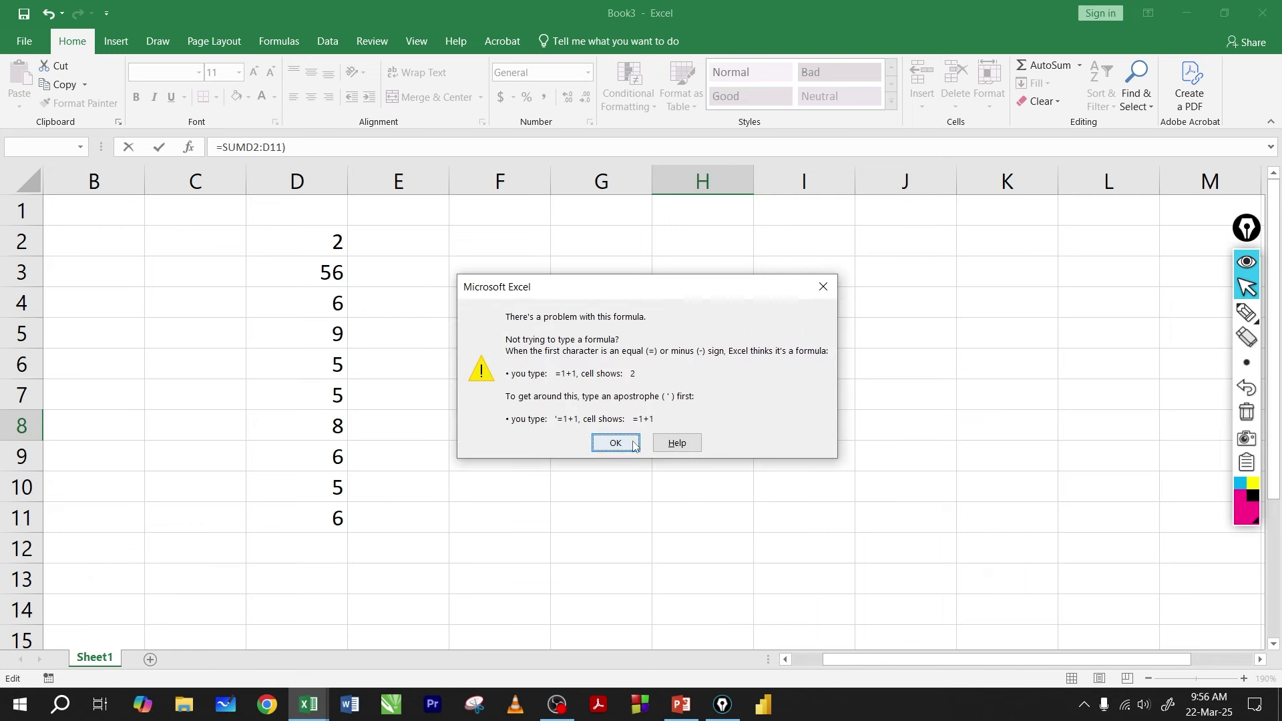
key("Return")
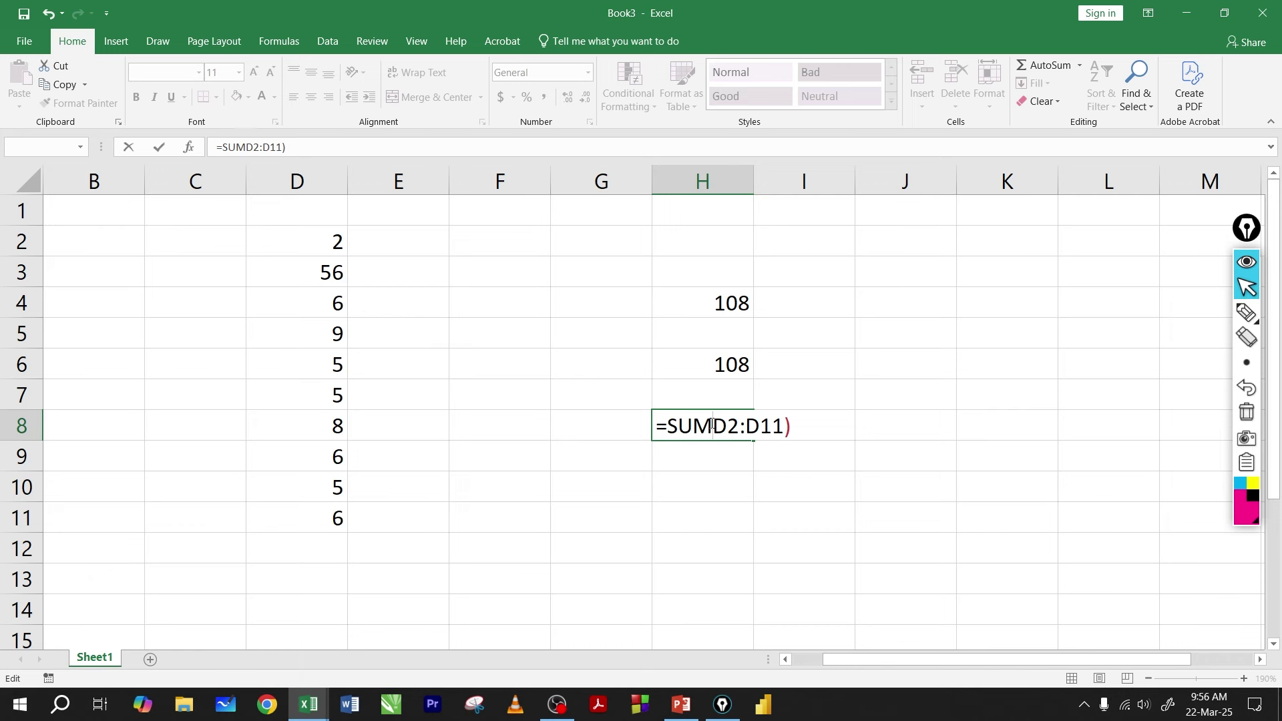
type("(")
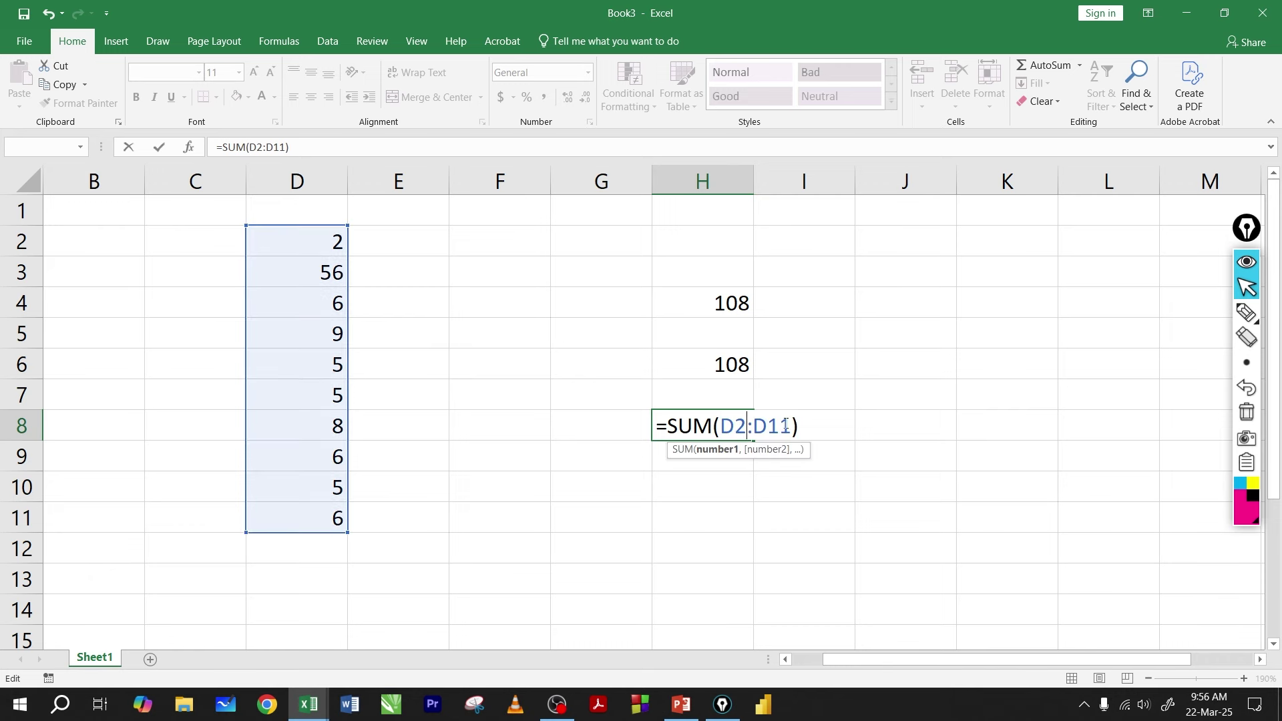
key("Return")
- Misspell the function name in the H8 formula by entering it as =SUp(D2:D11)
double_click(737, 425)
left_click(696, 426)
key("Delete")
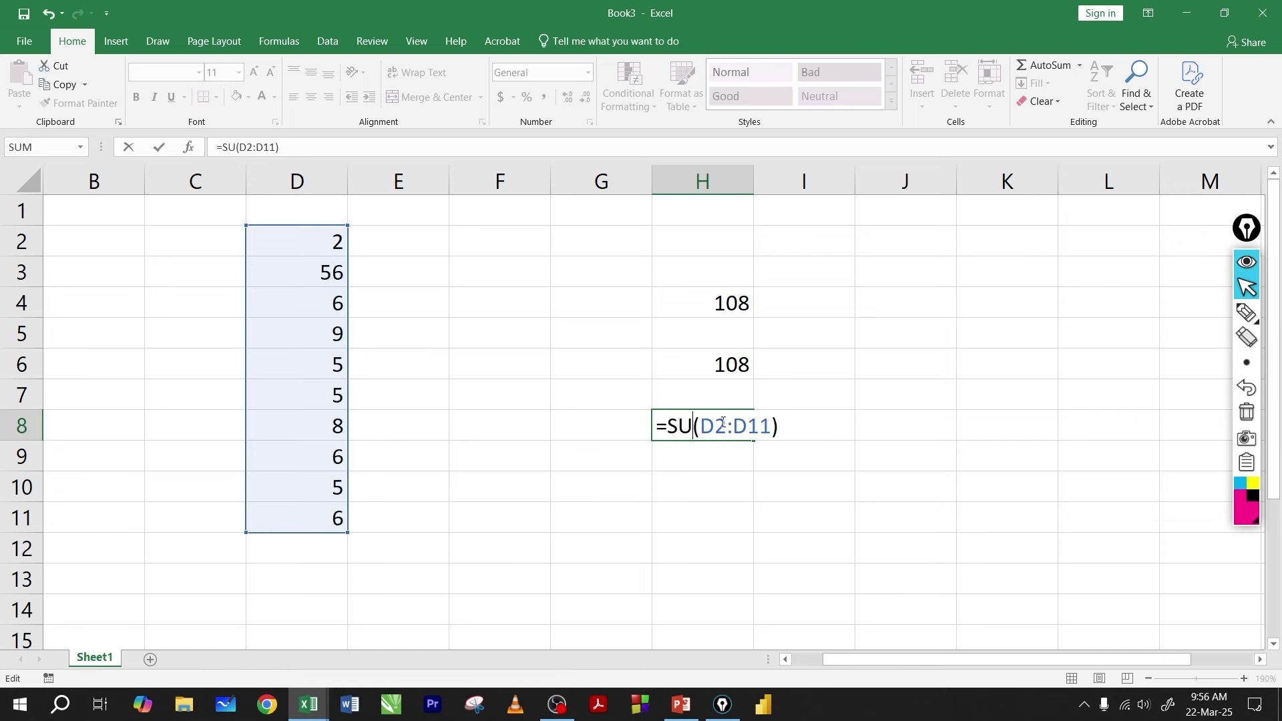
type("p")
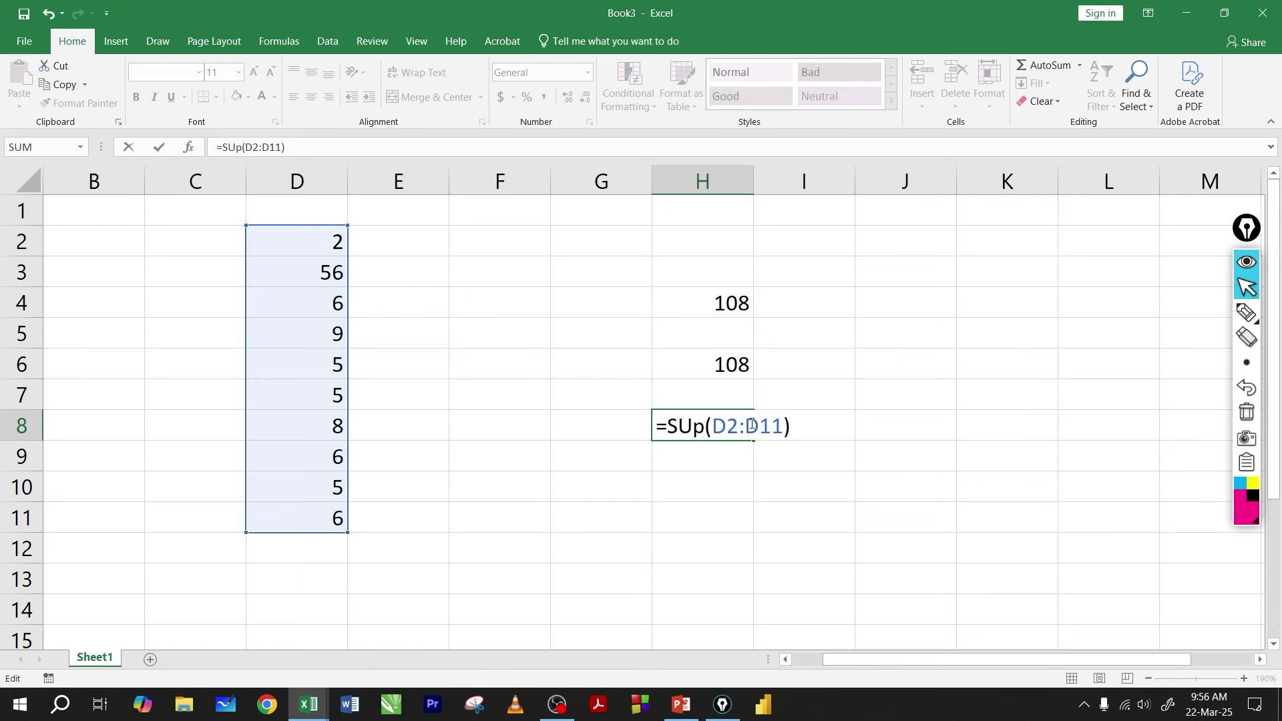
key("Return")
left_click(696, 428)
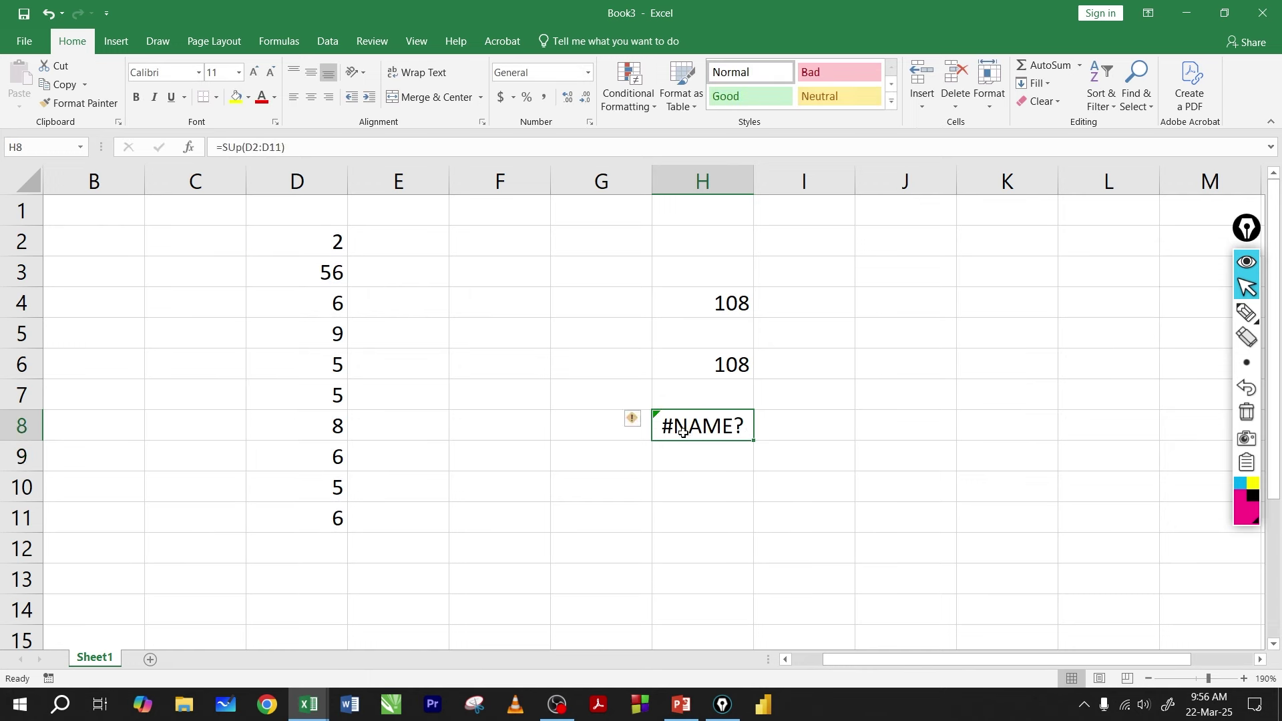
left_click(718, 452)
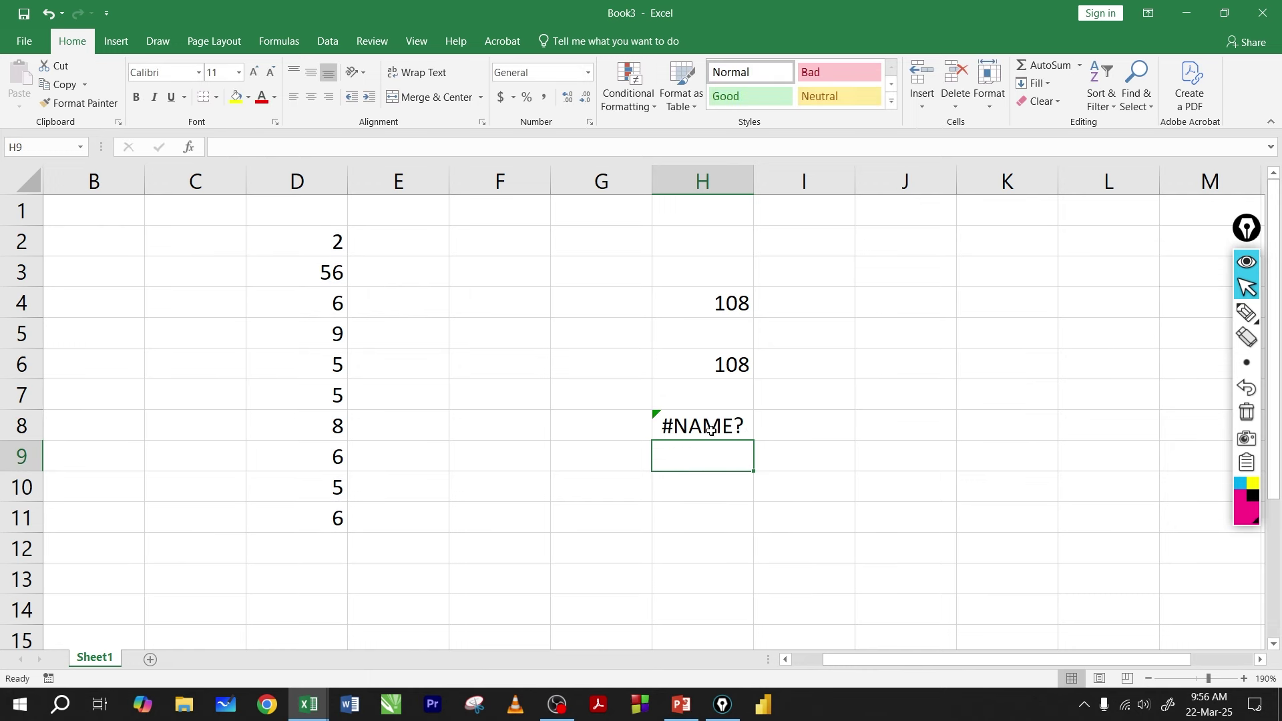
- Correct the misspelled function name in H8 so the formula reads =SUM(D2:D11)
double_click(698, 426)
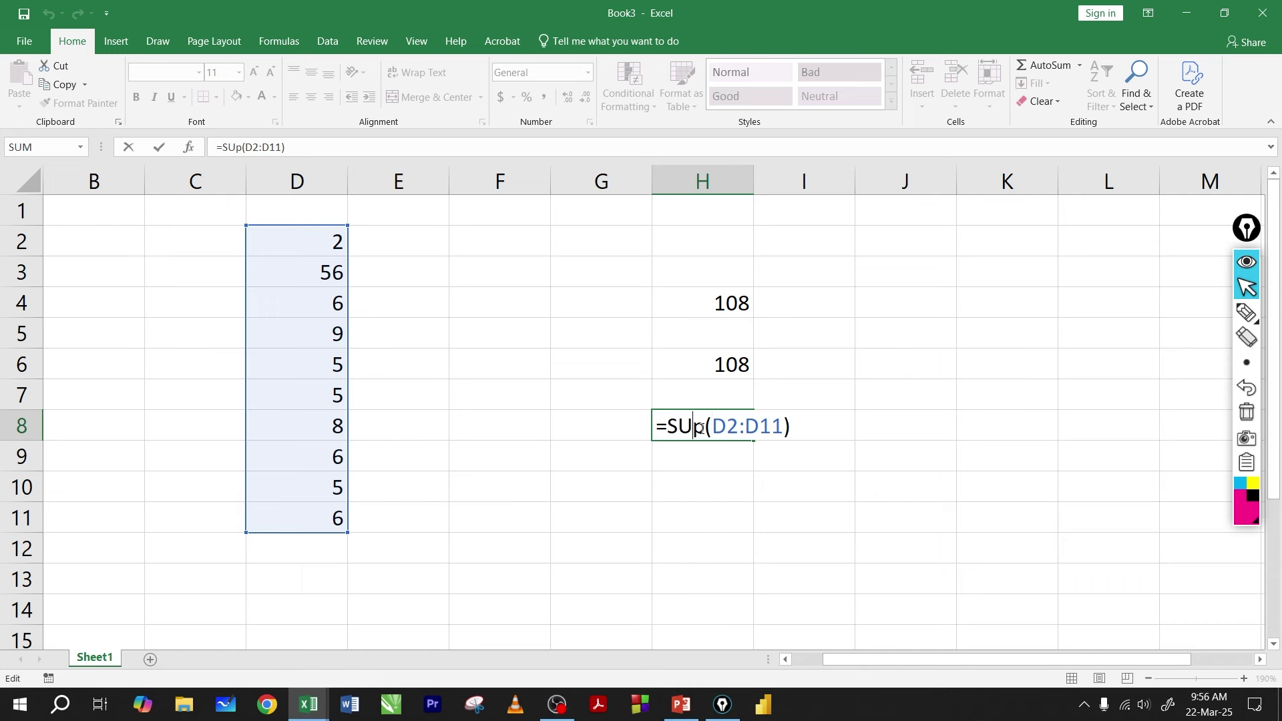
key("Delete")
type("m")
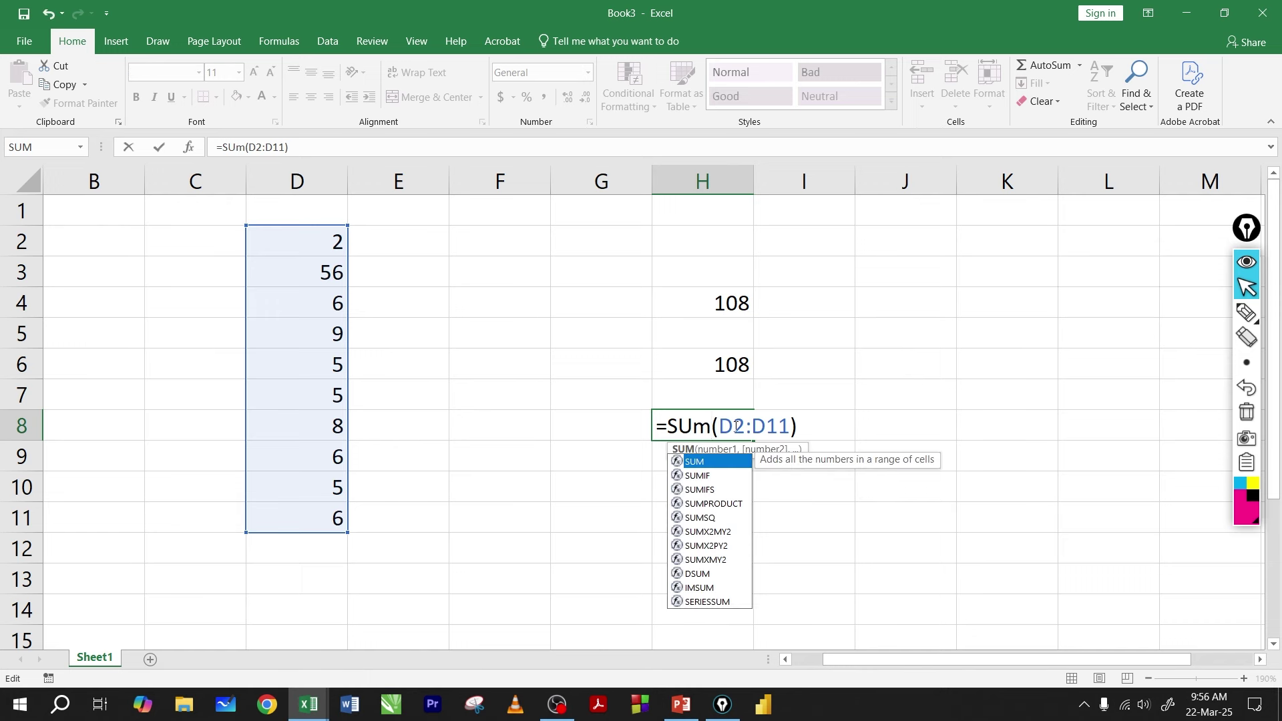
key("Return")
double_click(750, 427)
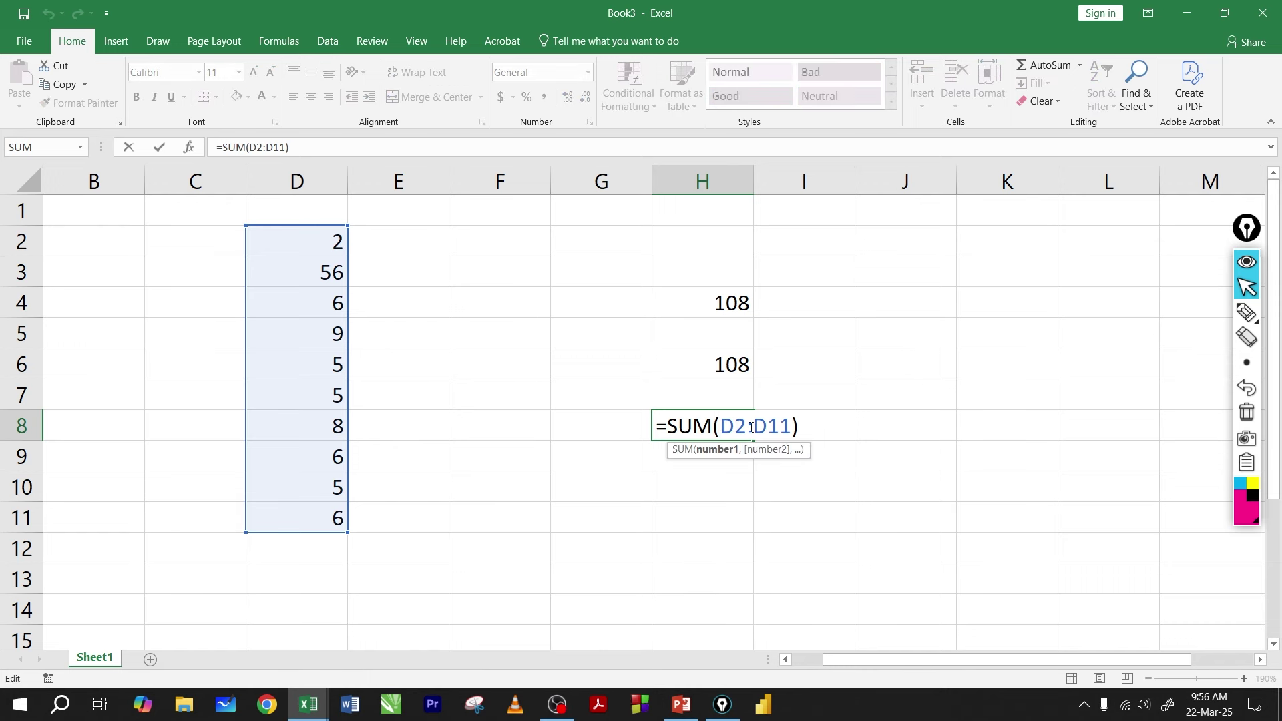
key("Return")
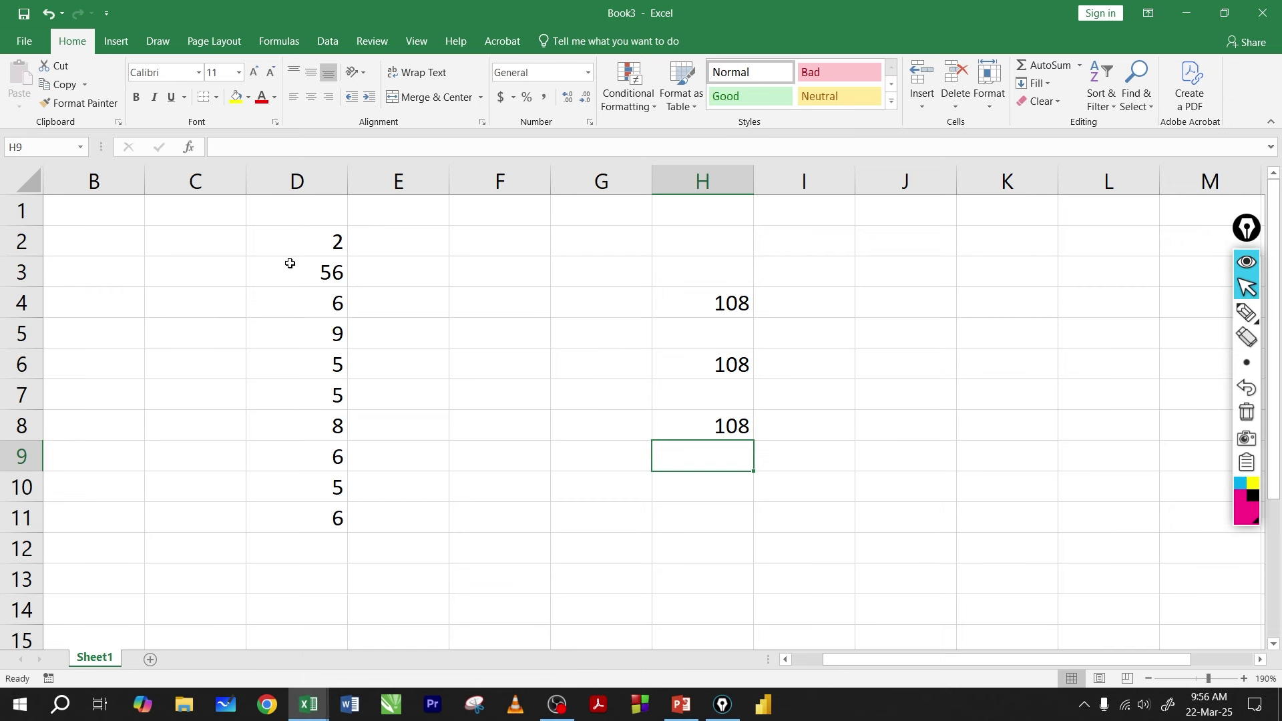
- Clear all the SUM formulas from column H, leaving the numbers in column D in place
left_click_drag(277, 249, 741, 541)
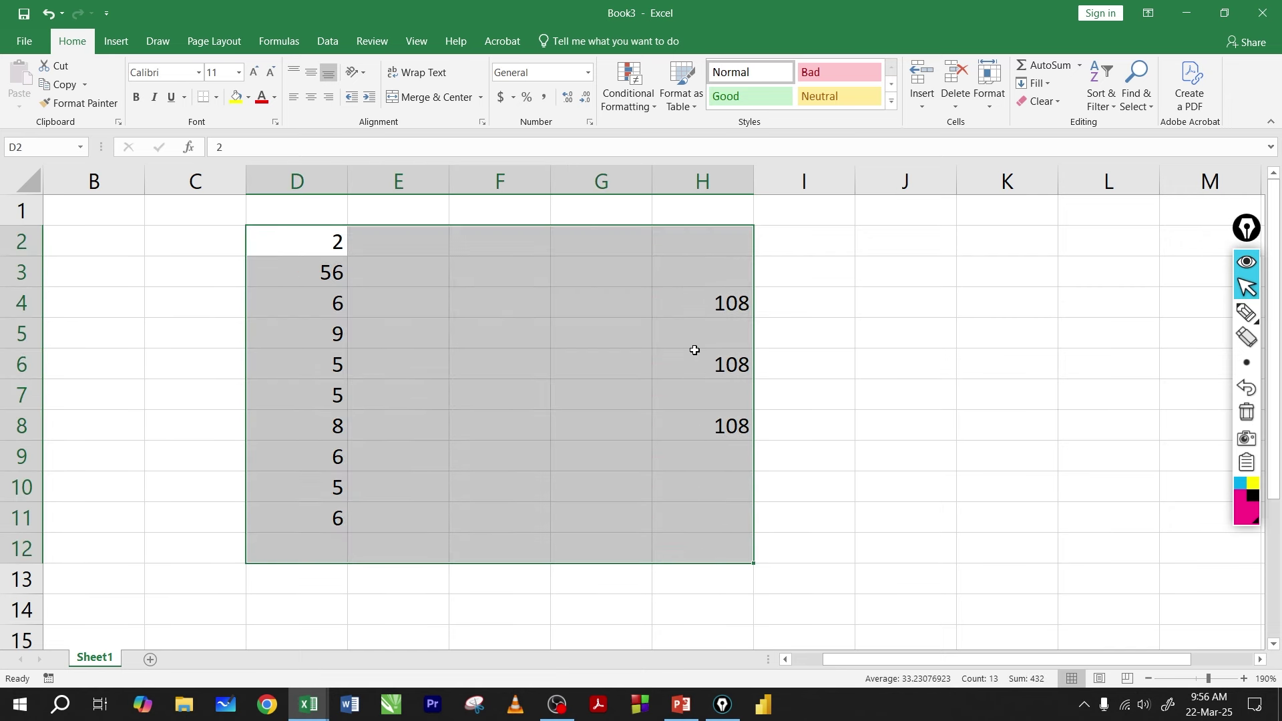
left_click_drag(687, 298, 726, 459)
key("Delete")
left_click(531, 399)
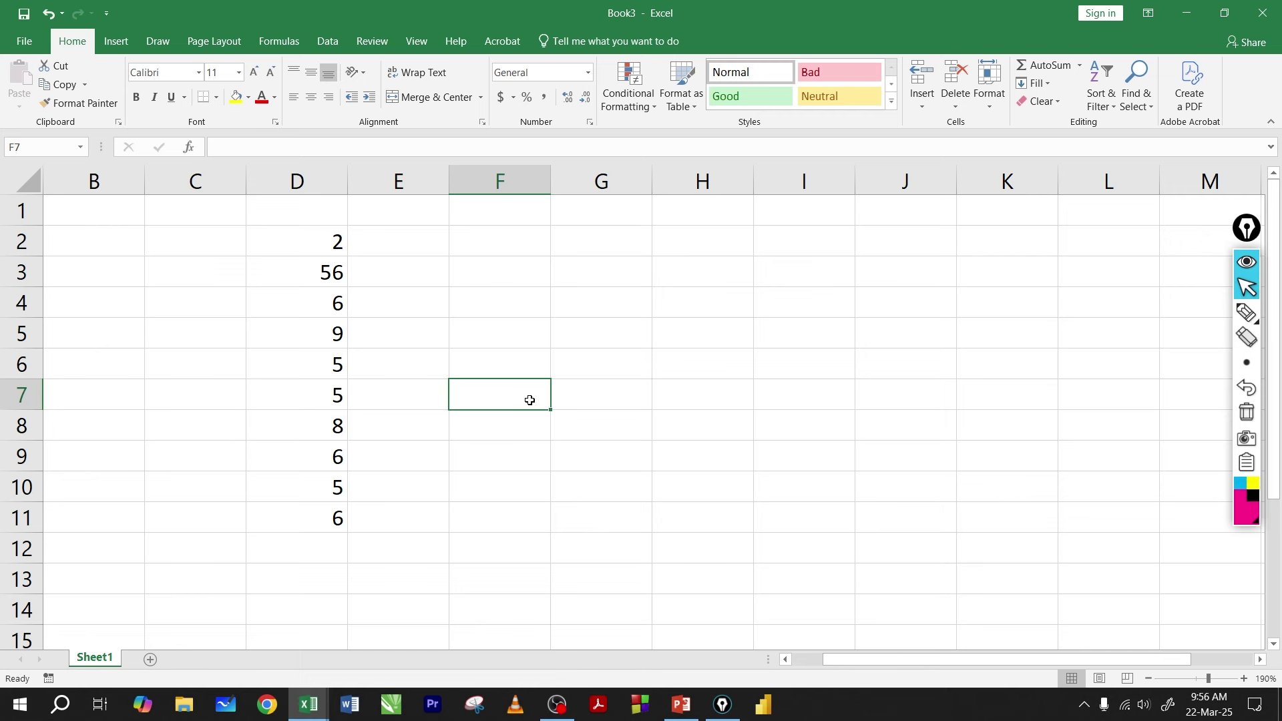
- Enter the formula =MAX(D2:D11) in F6 to find the largest number in the column
left_click_drag(292, 246, 315, 518)
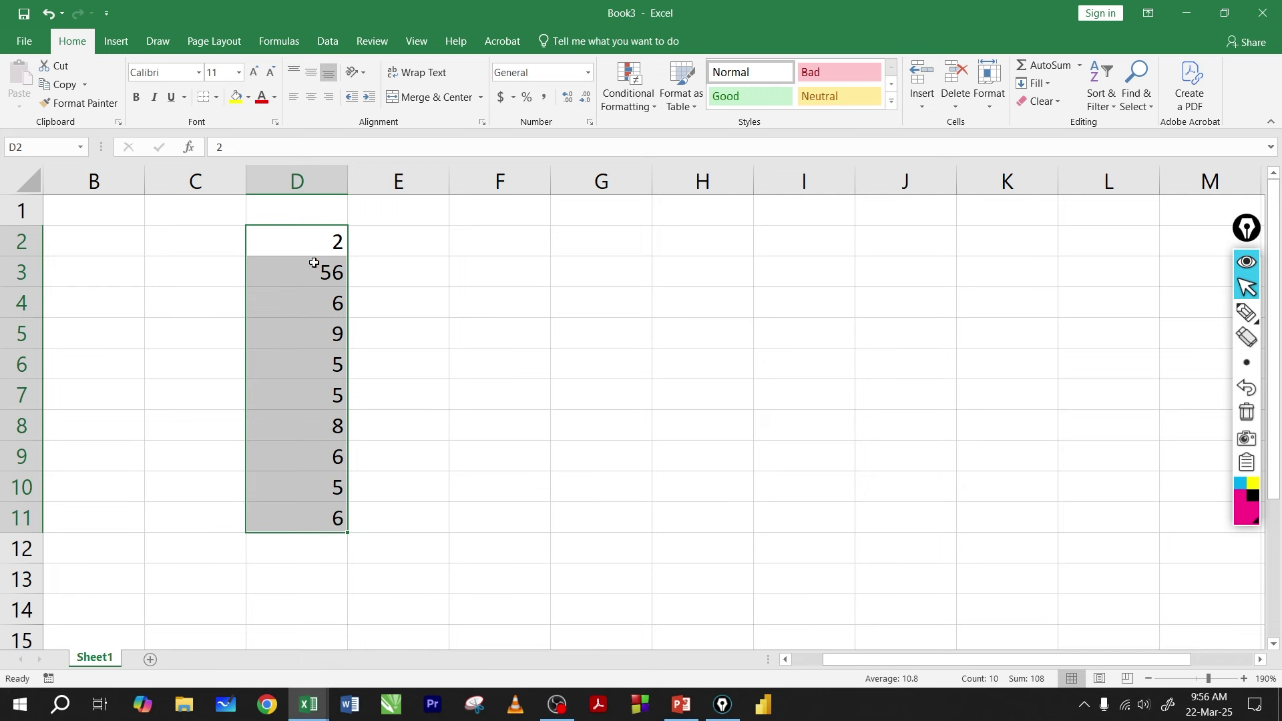
left_click_drag(314, 263, 315, 521)
left_click(507, 372)
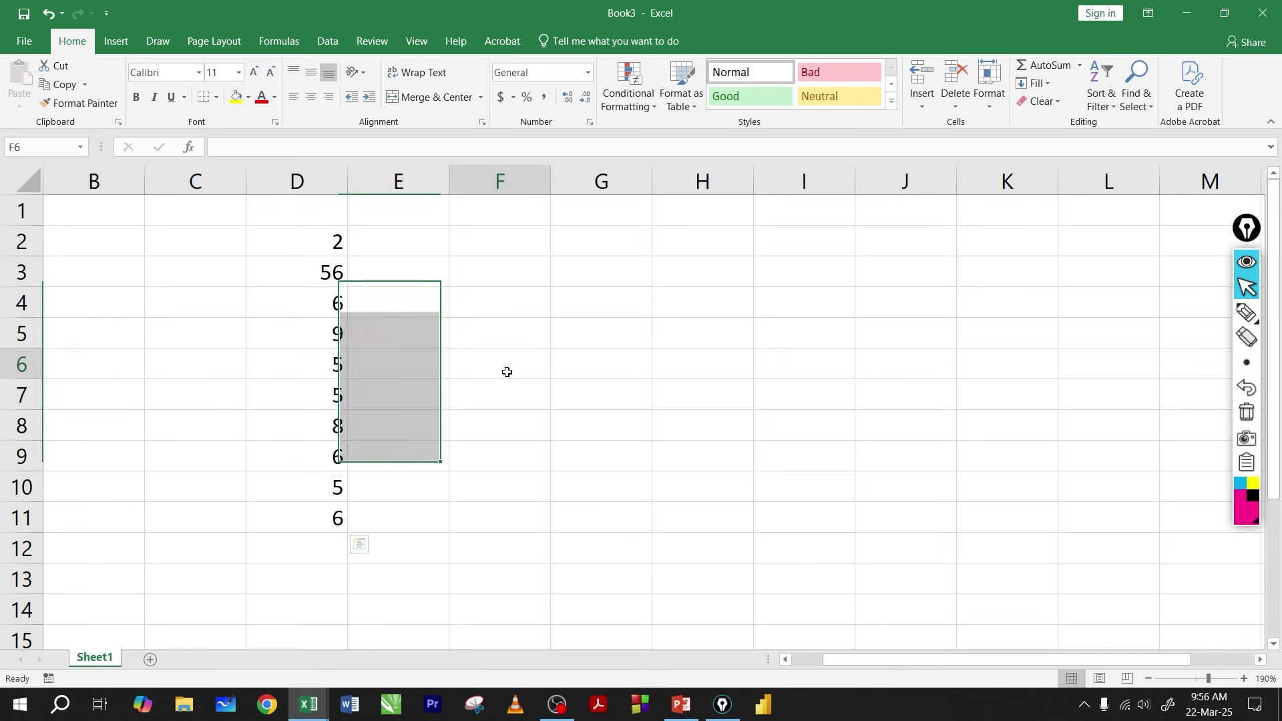
type("=")
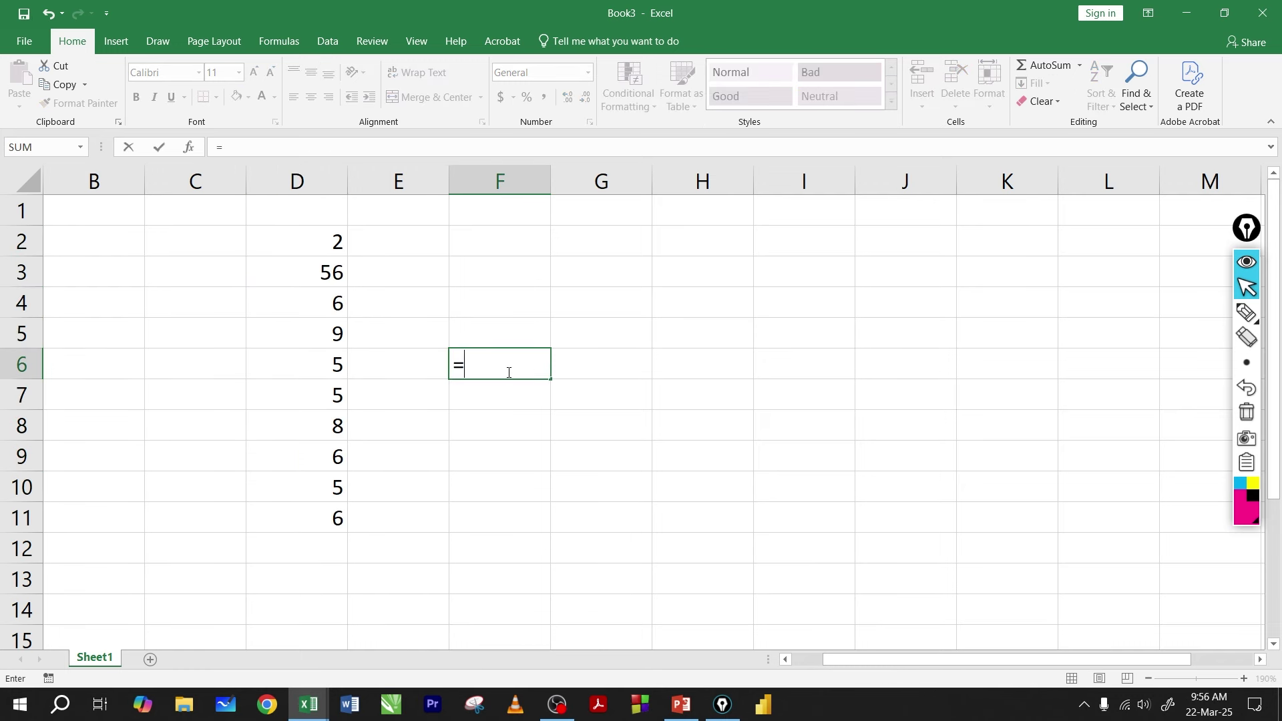
type("max(")
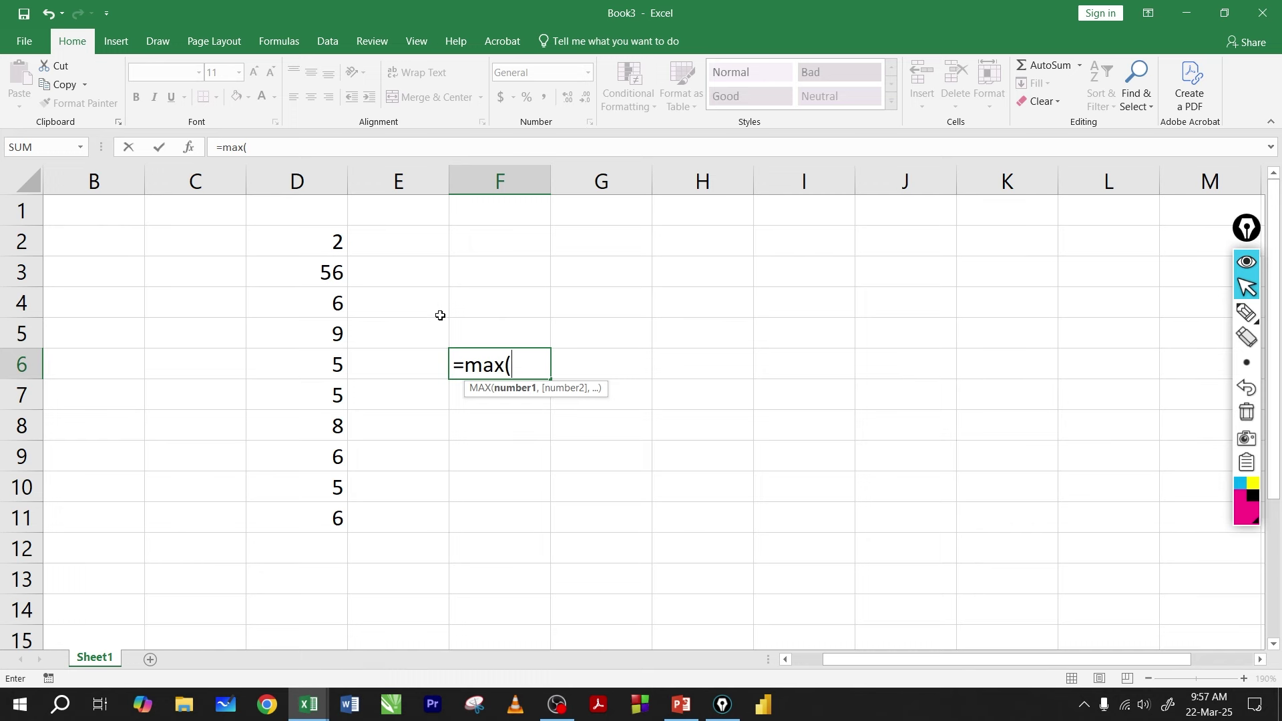
left_click_drag(292, 239, 309, 508)
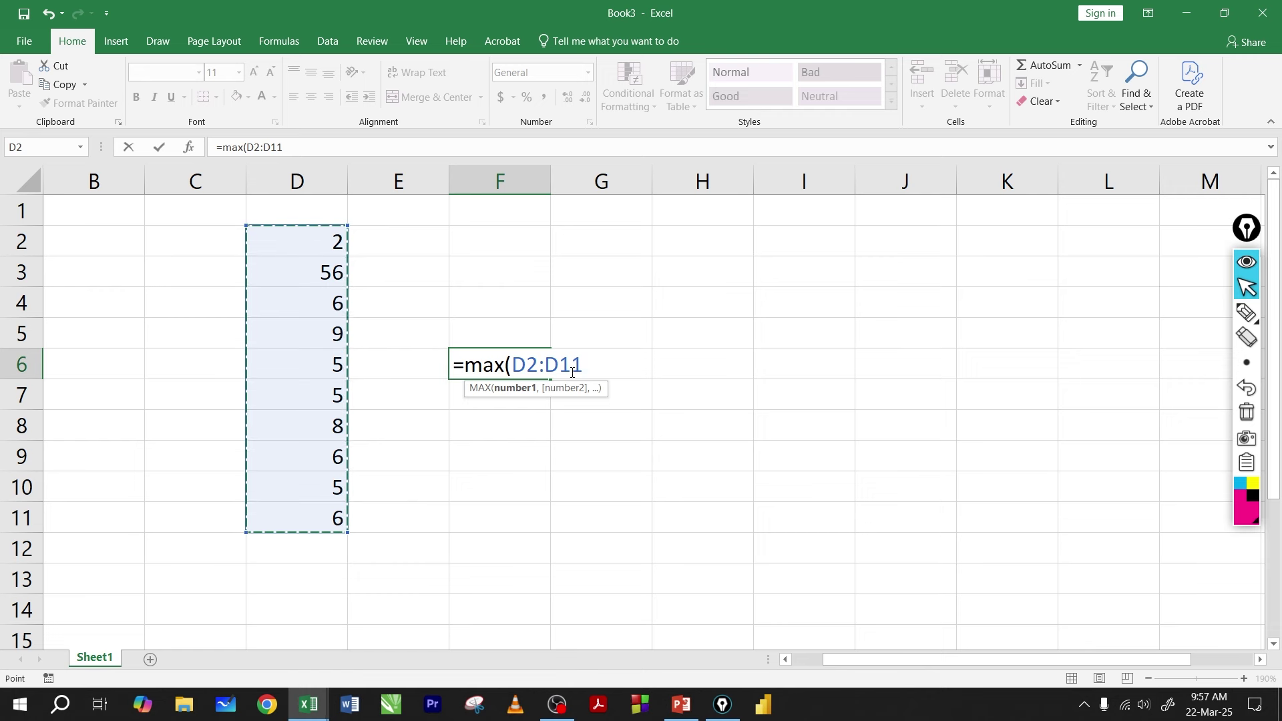
key("Return")
key("Up")
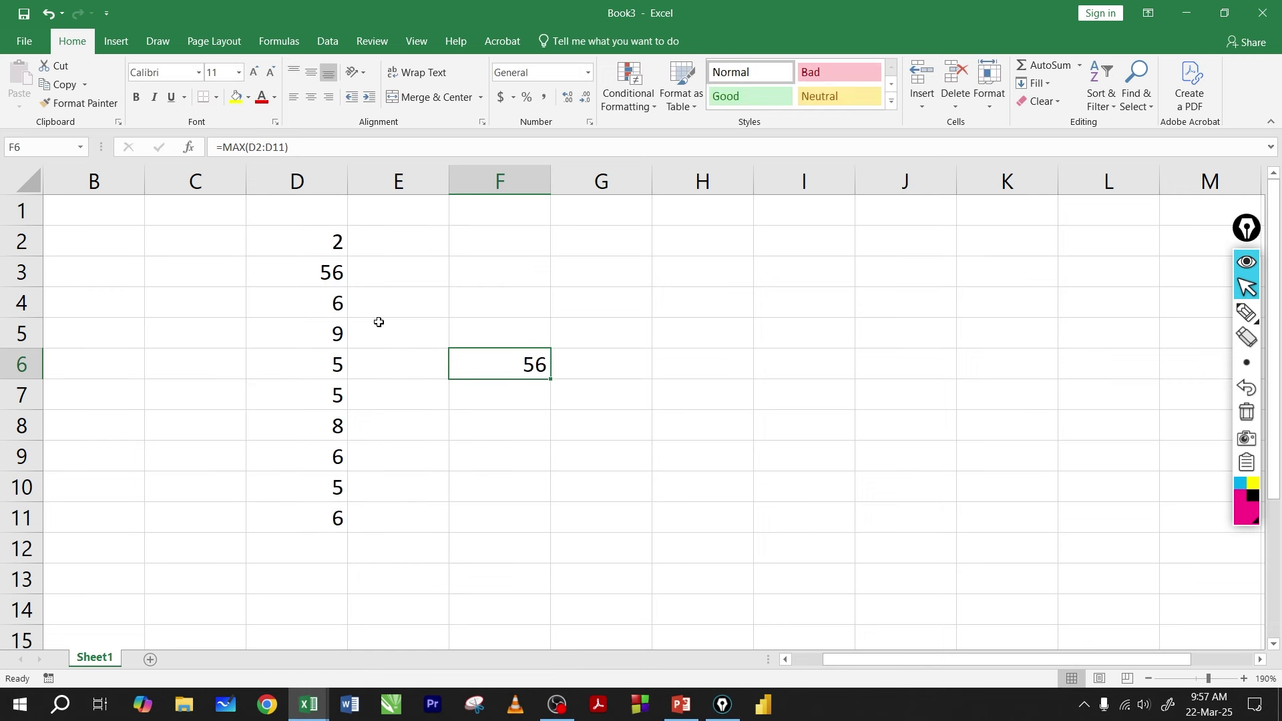
- Enter the formula =MIN(D2:D11) in F8 to find the smallest number in the column
left_click_drag(297, 240, 315, 529)
left_click(529, 352)
left_click(519, 421)
type("=mi")
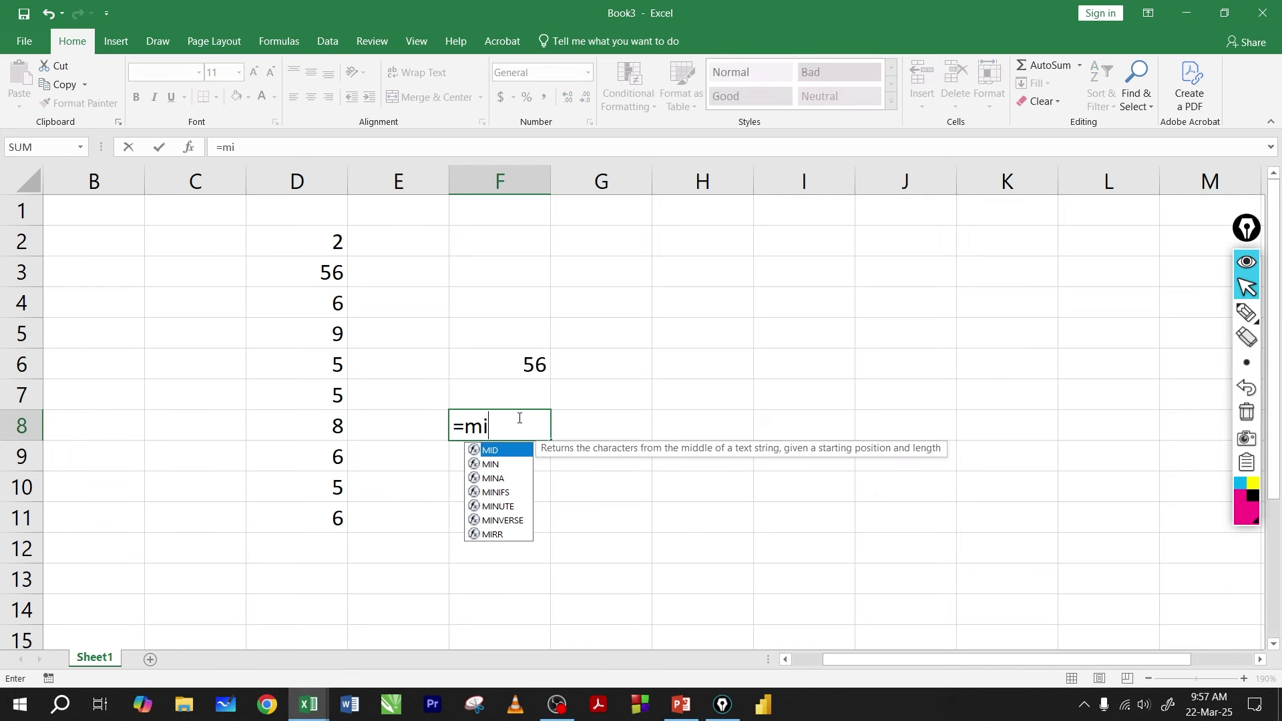
type("n(")
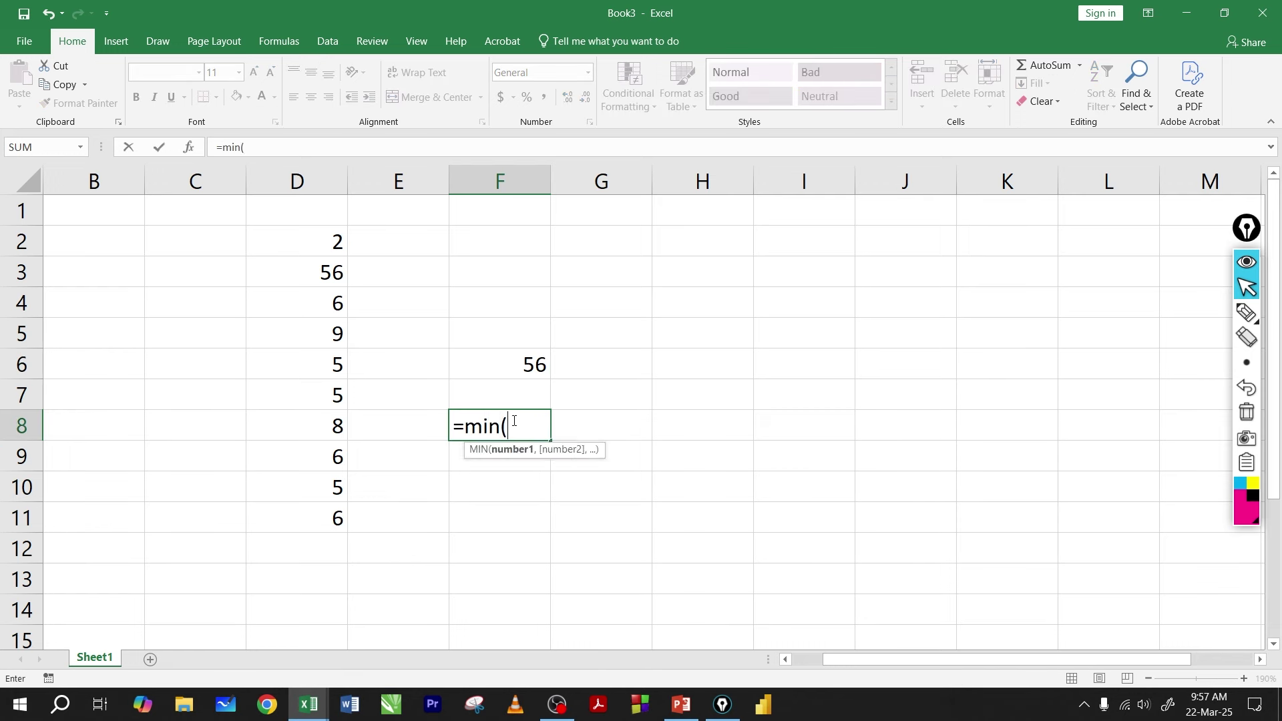
left_click_drag(300, 249, 316, 516)
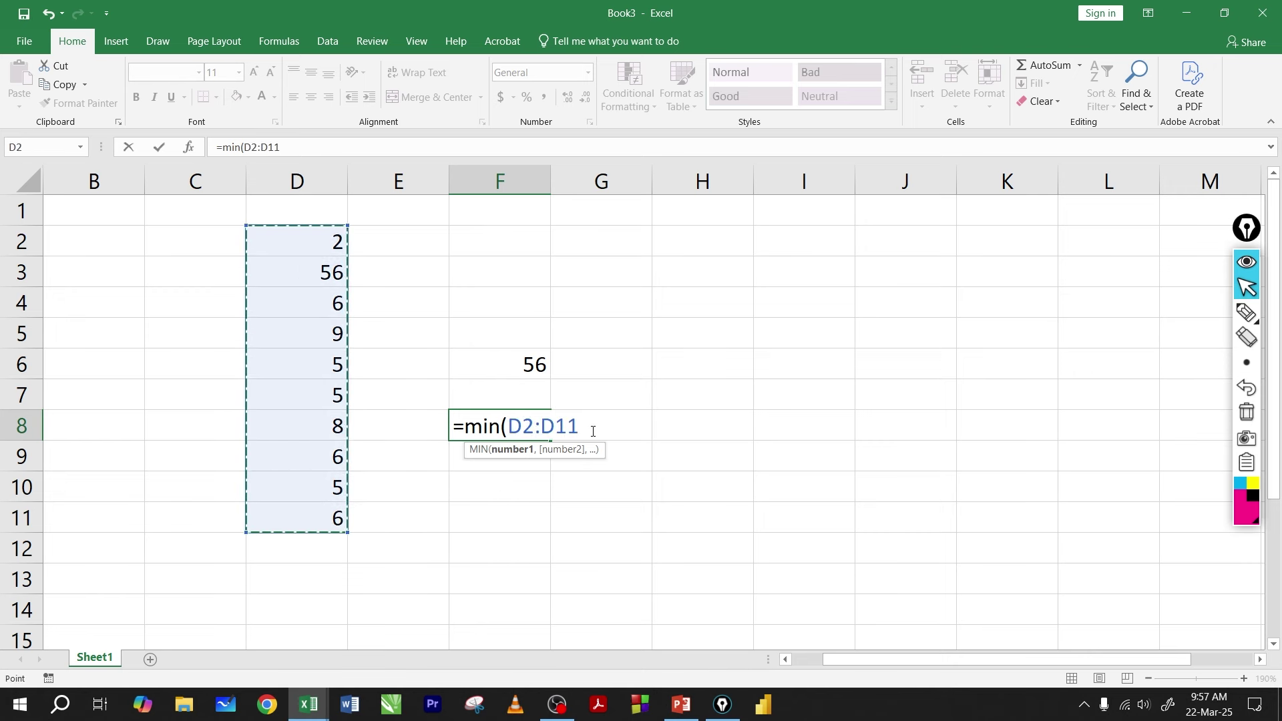
type(")")
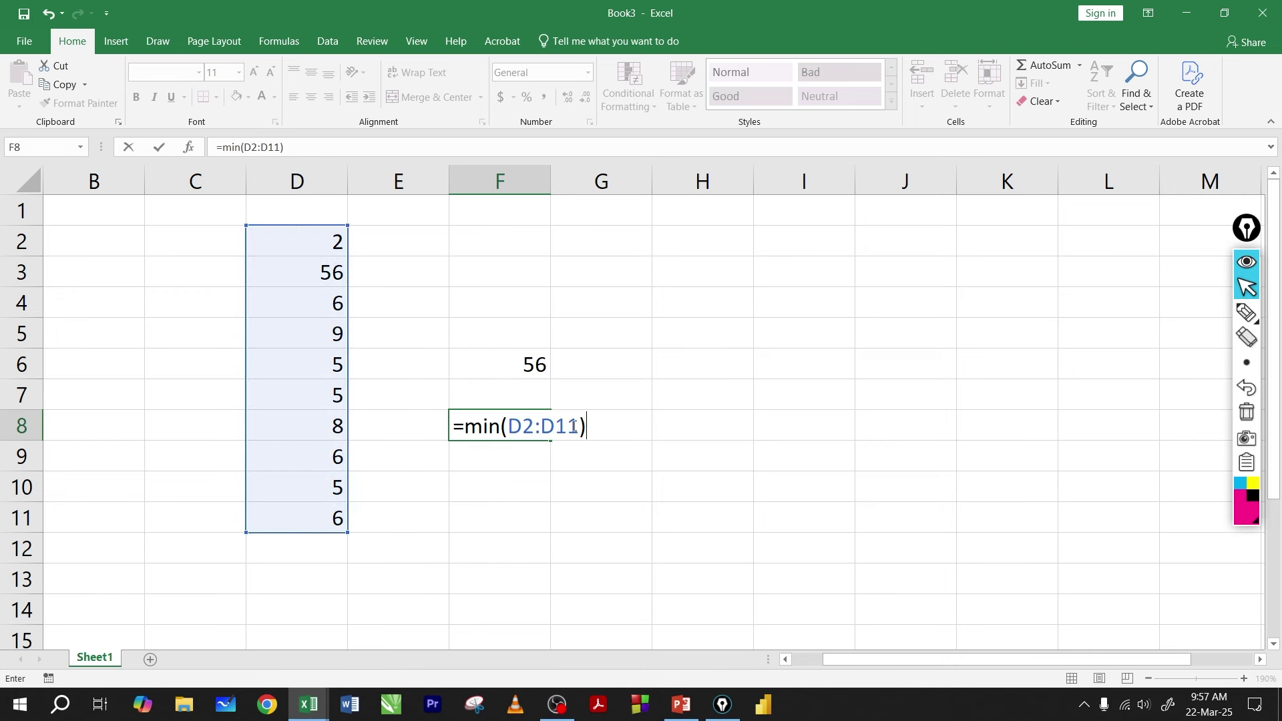
key("Return")
left_click(514, 433)
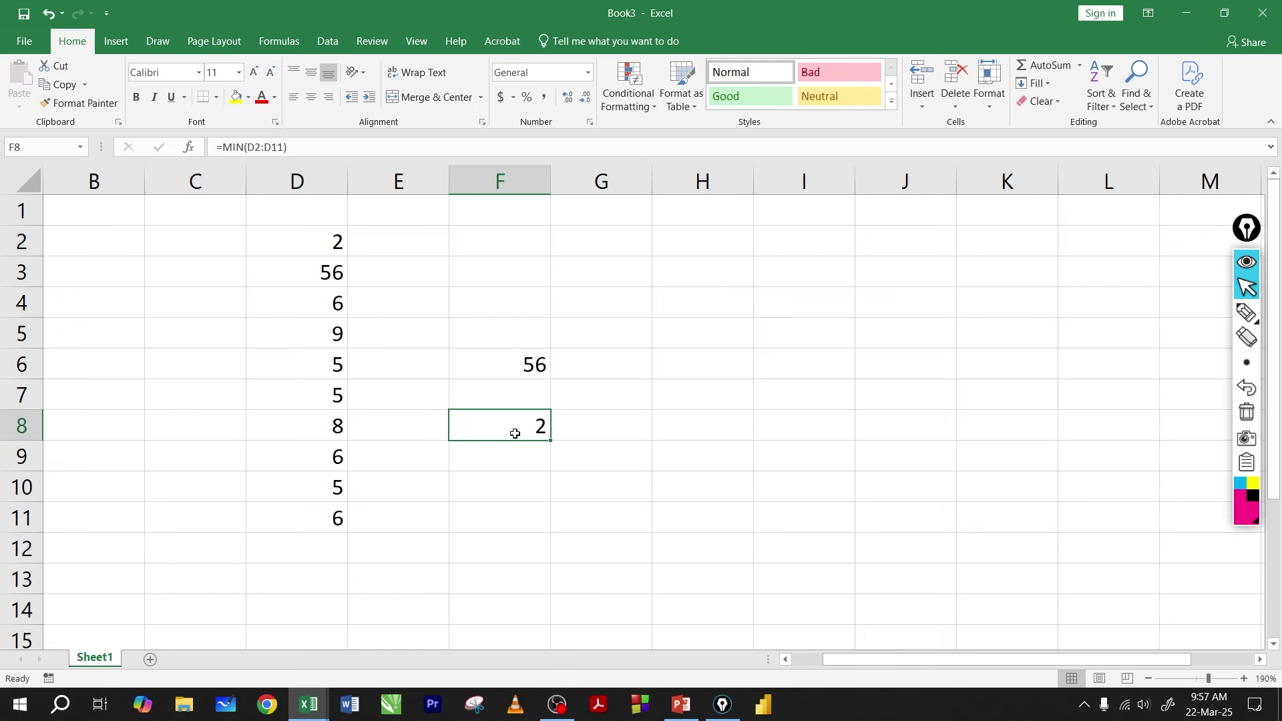
- Clear the numbers and both formulas from the range D2:F11
left_click(492, 288)
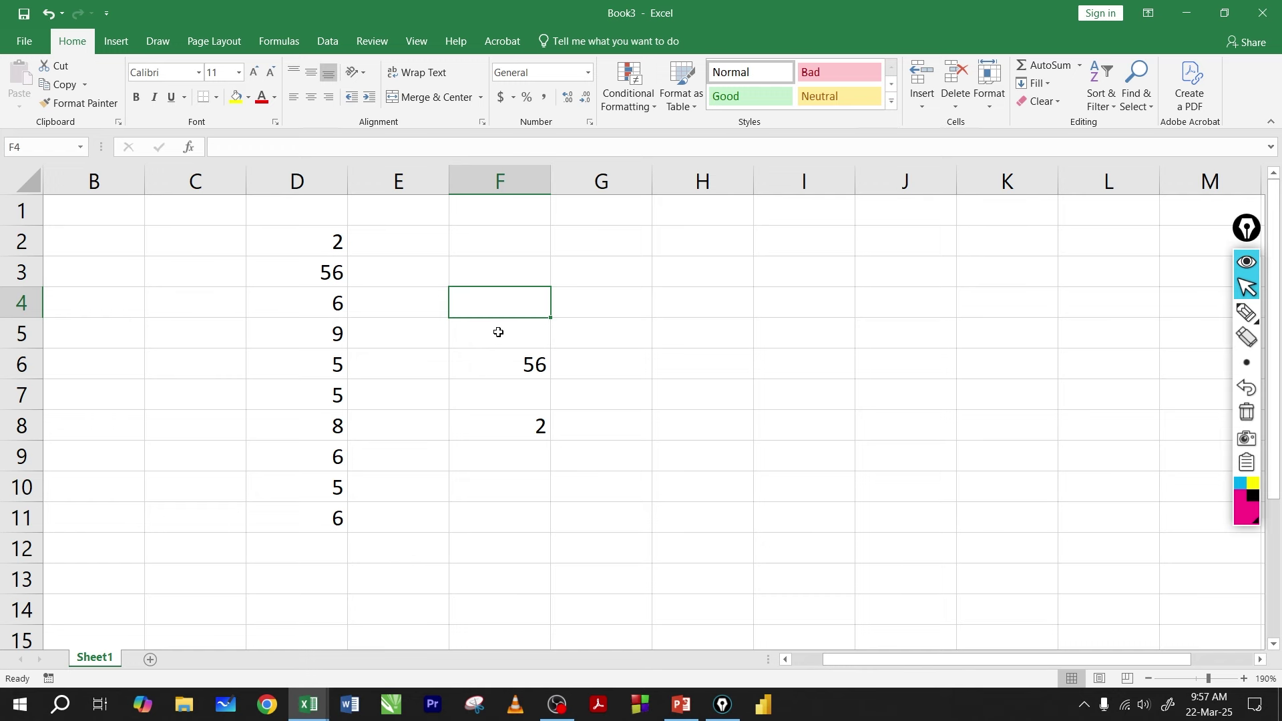
left_click_drag(323, 246, 524, 518)
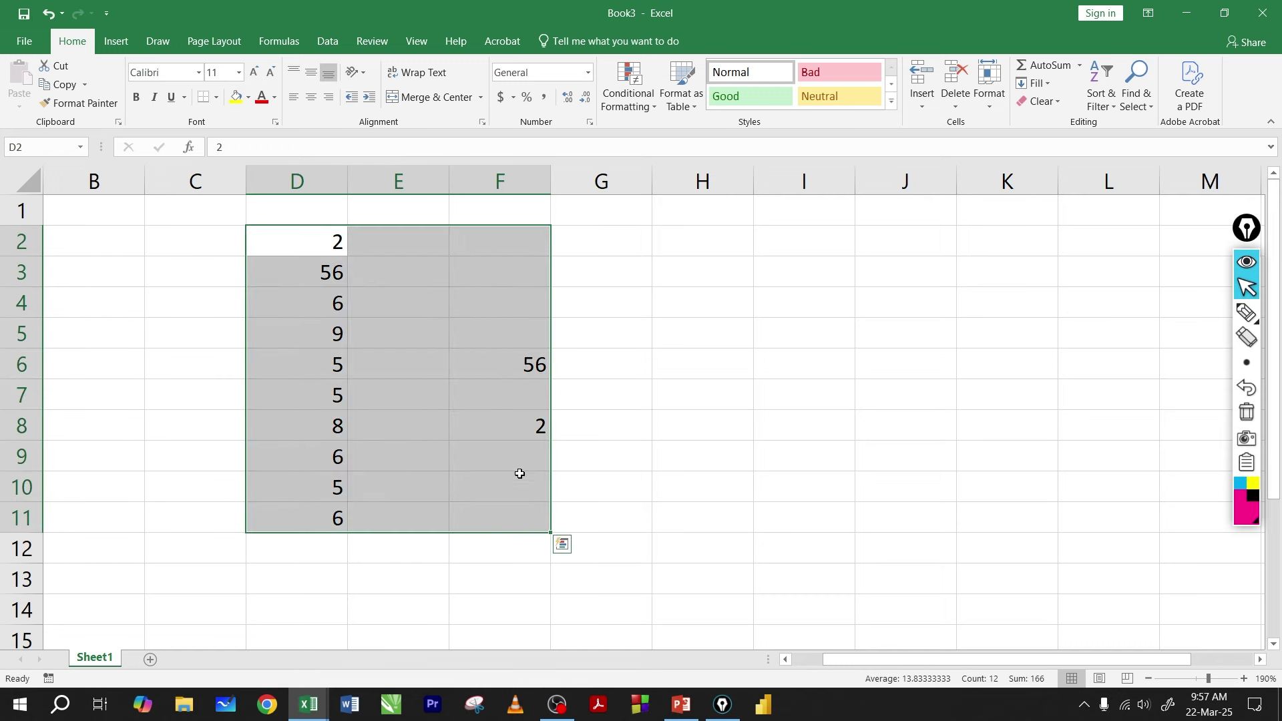
key("Delete")
left_click(497, 306)
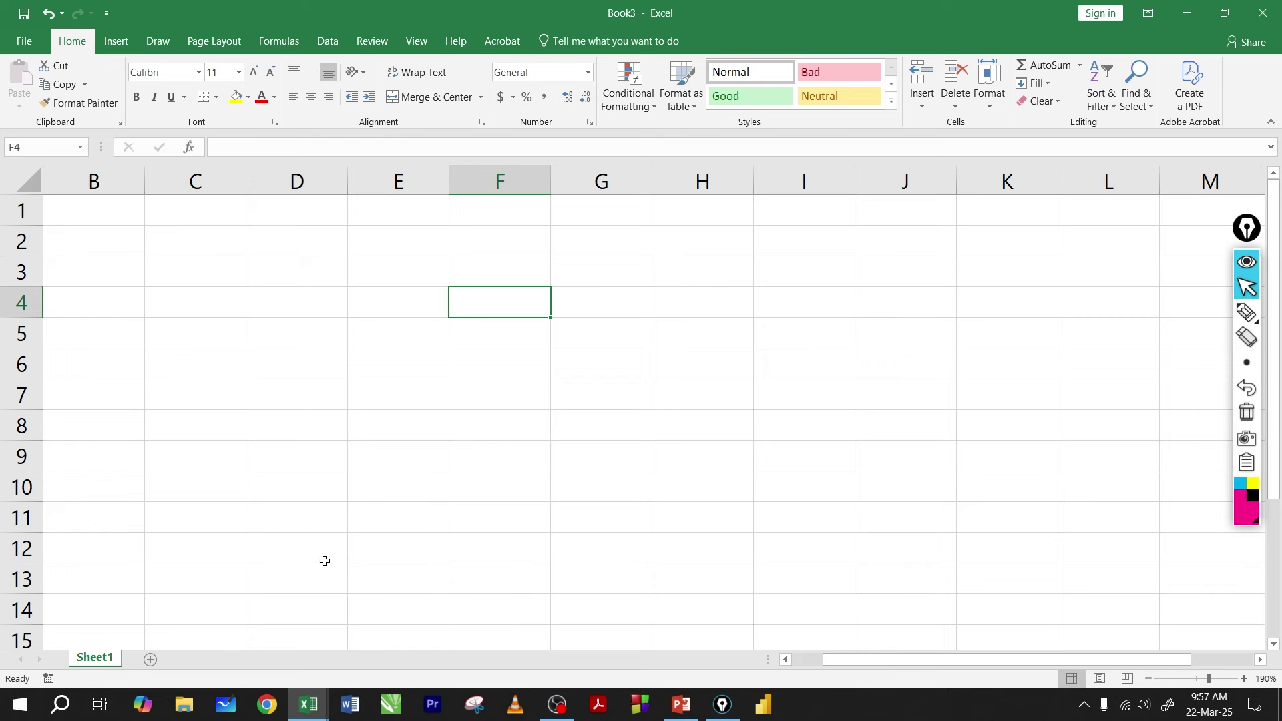
- Switch to the bill.xlsx workbook and examine the invoice's header, customer details, item table and totals section
mouse_move(307, 711)
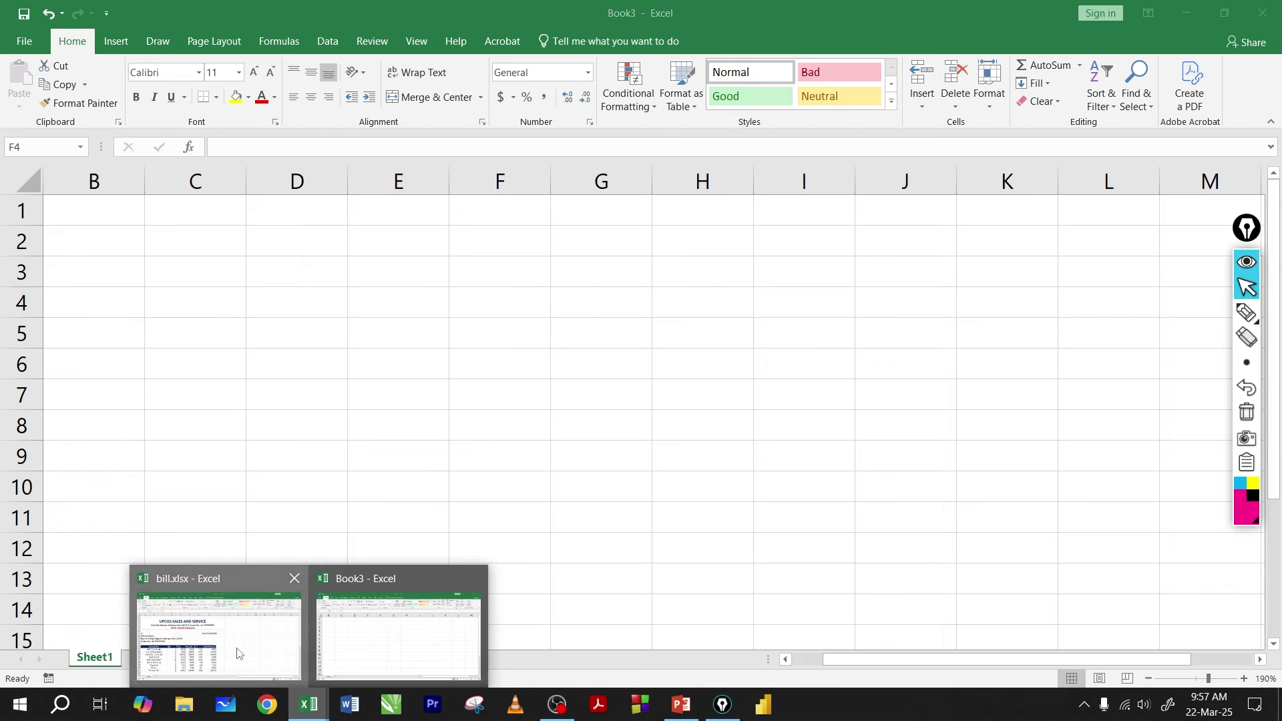
left_click(251, 658)
left_click_drag(255, 325, 654, 323)
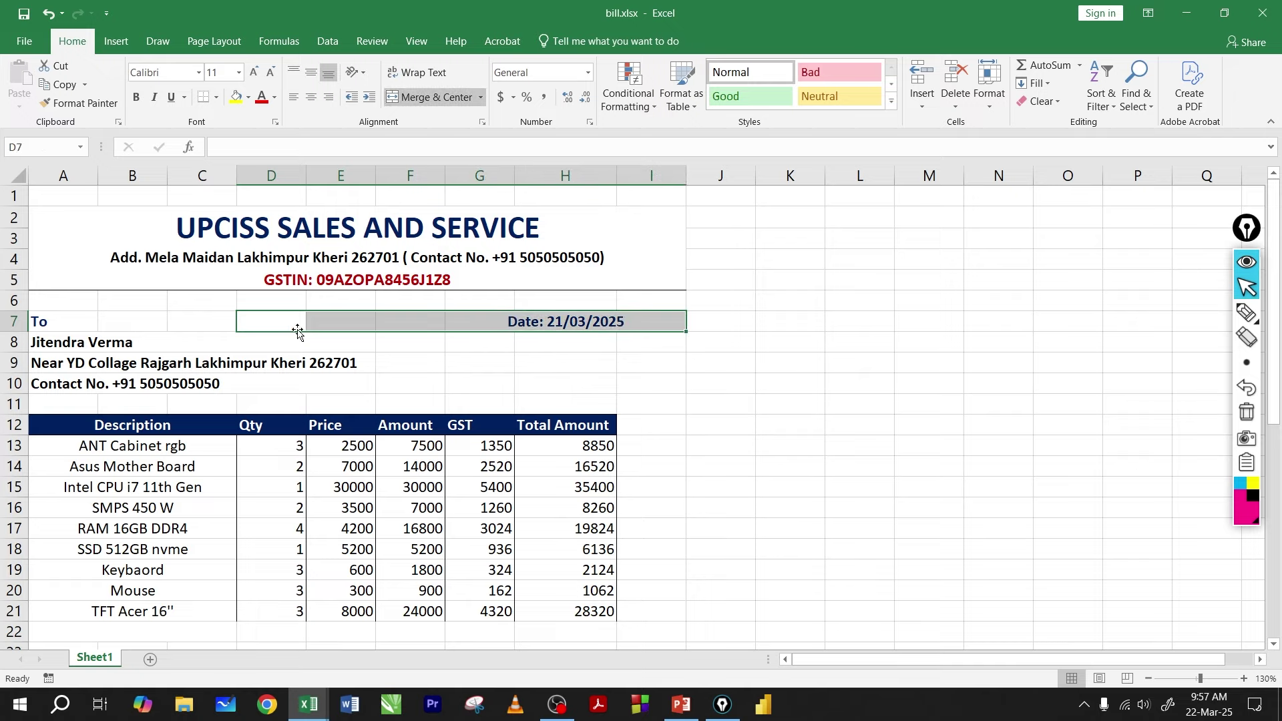
left_click_drag(277, 323, 372, 320)
left_click(363, 321)
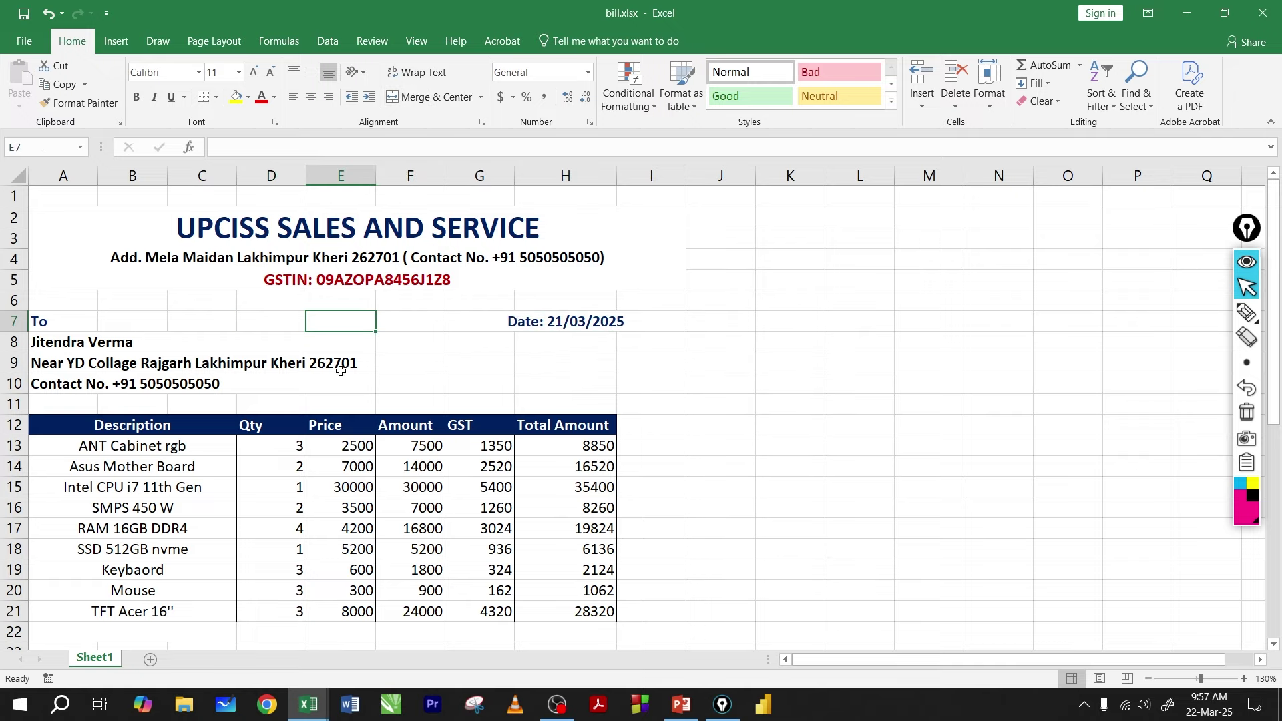
scroll(351, 425, "down", 5)
scroll(352, 425, "down", 4)
scroll(352, 423, "up", 9)
left_click(230, 252)
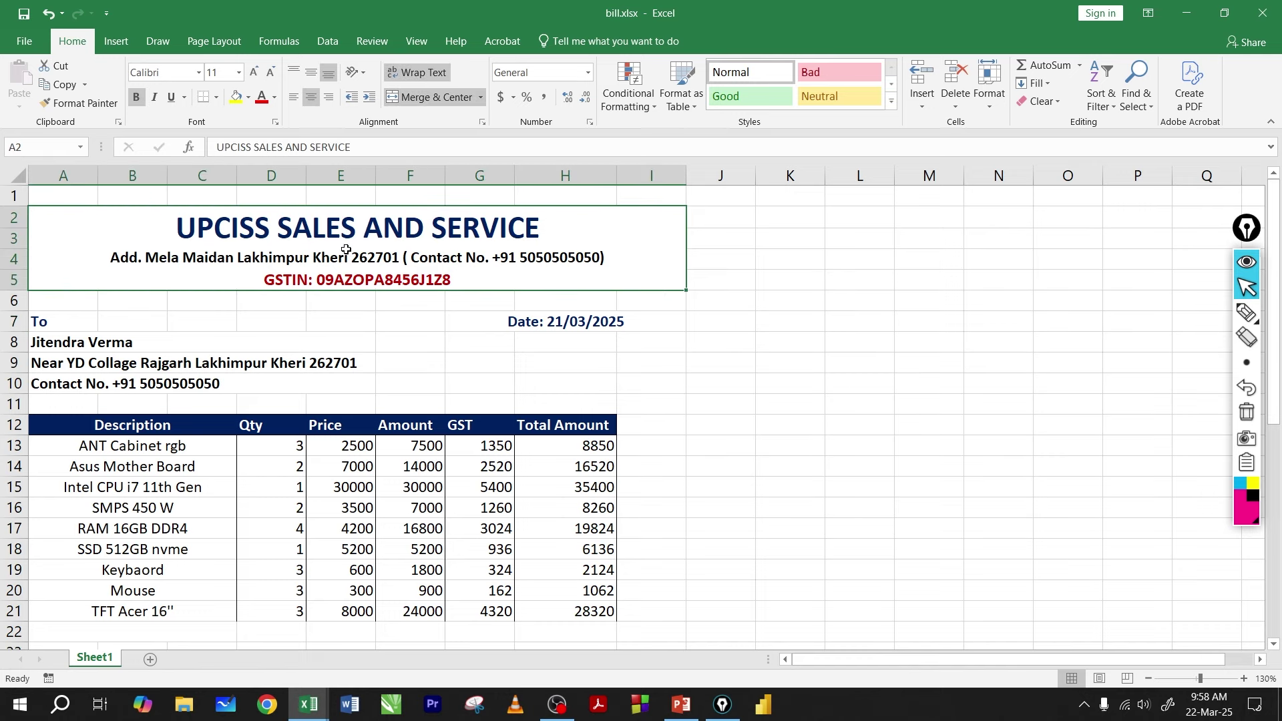
left_click(339, 329)
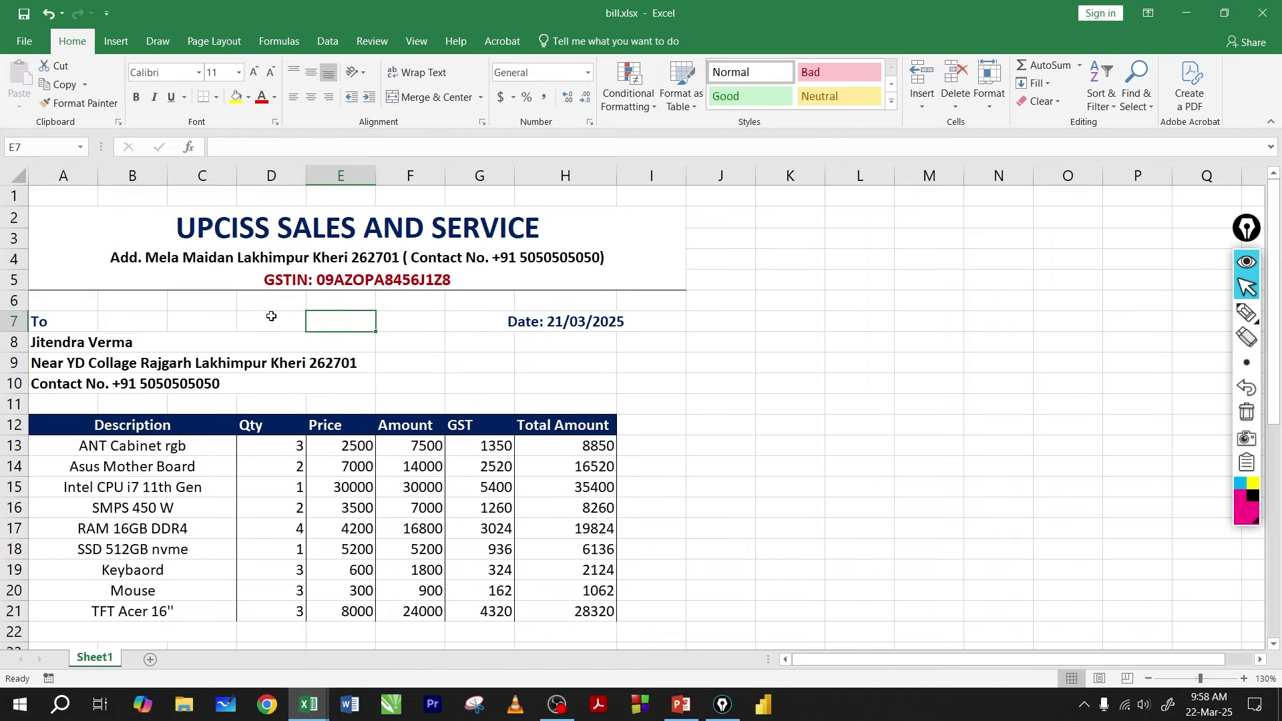
scroll(297, 353, "down", 1)
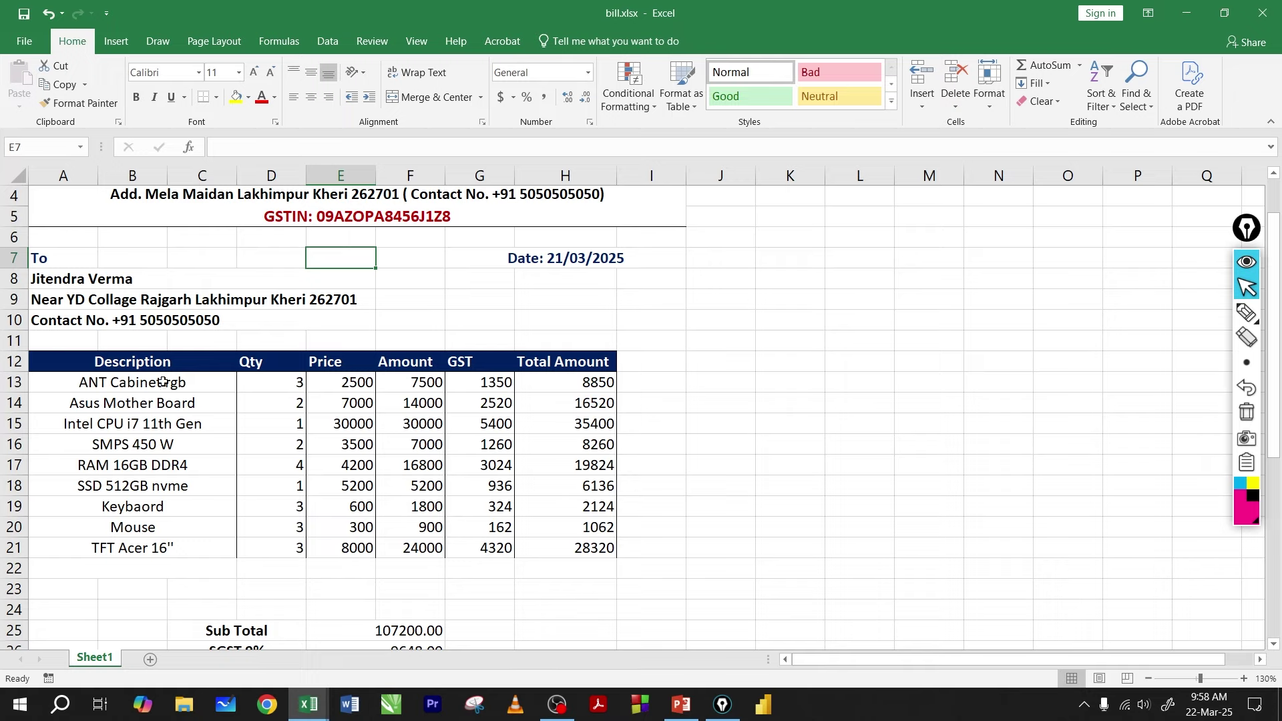
left_click_drag(163, 382, 160, 544)
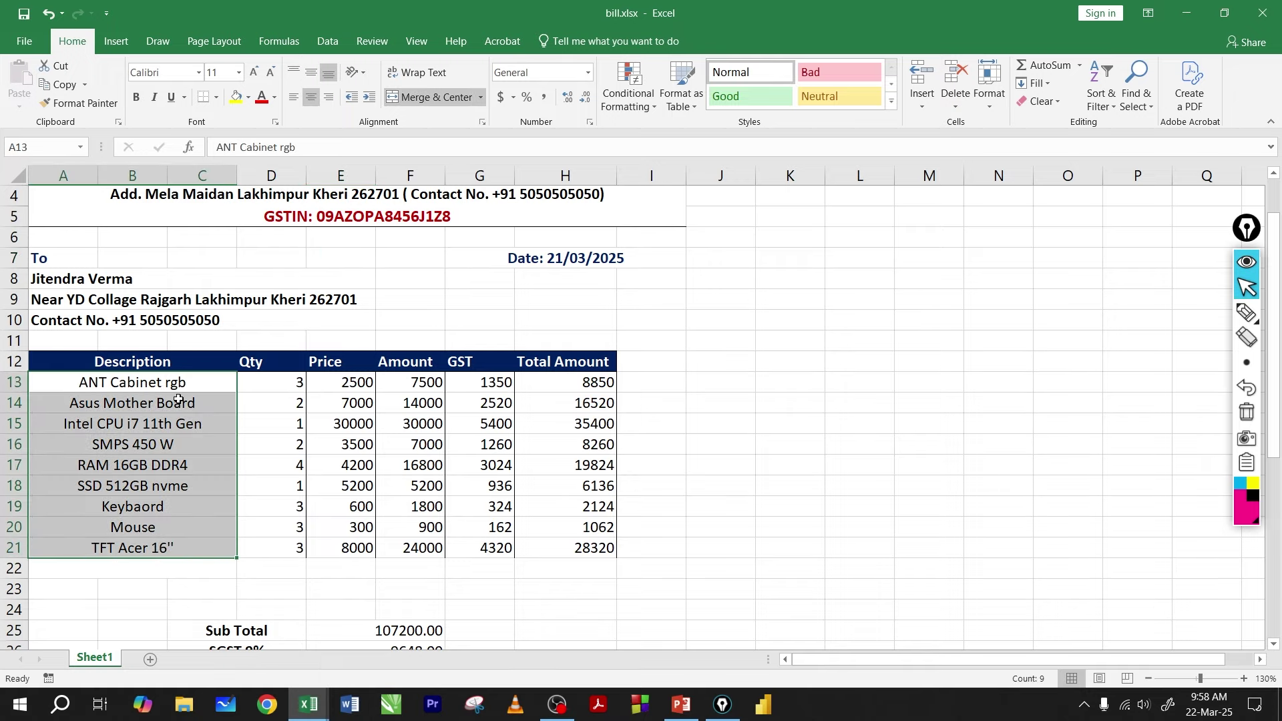
- Examine the item table's Description, Qty and Price entries from row 13 to row 21
scroll(179, 399, "up", 1)
scroll(187, 382, "down", 1)
left_click_drag(144, 384, 131, 546)
left_click_drag(284, 379, 263, 534)
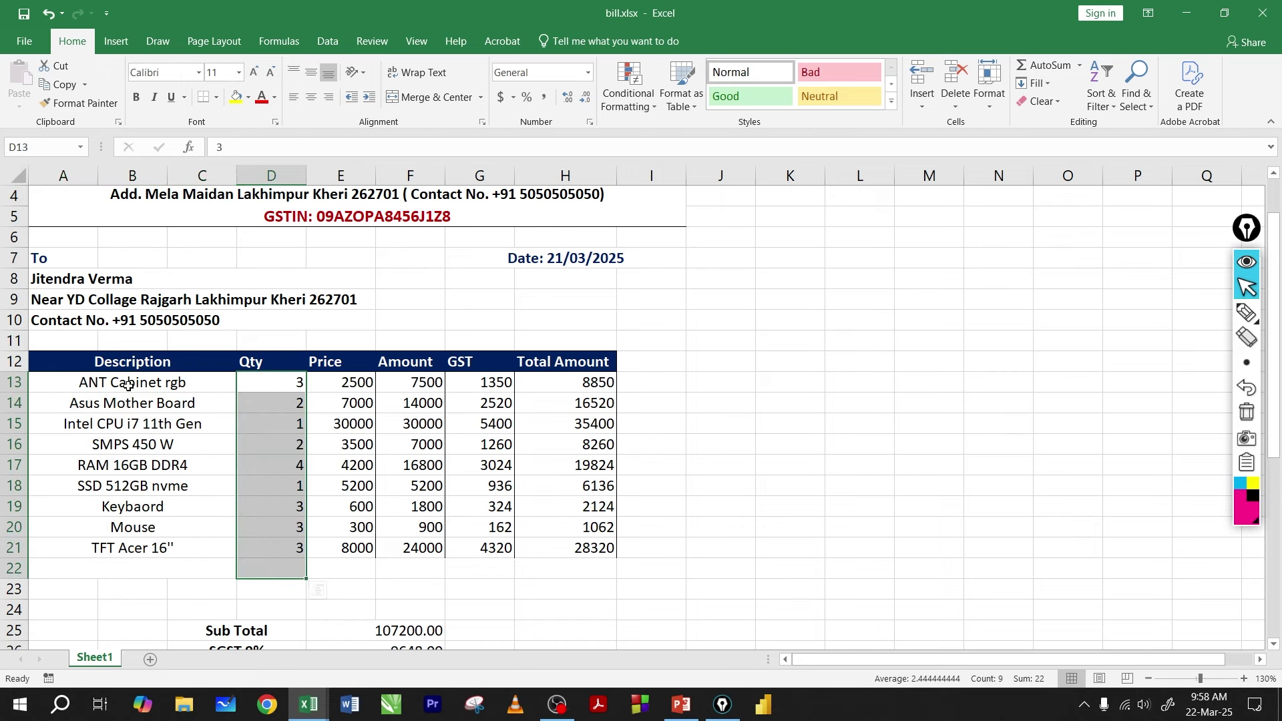
left_click_drag(227, 384, 291, 391)
left_click(273, 382)
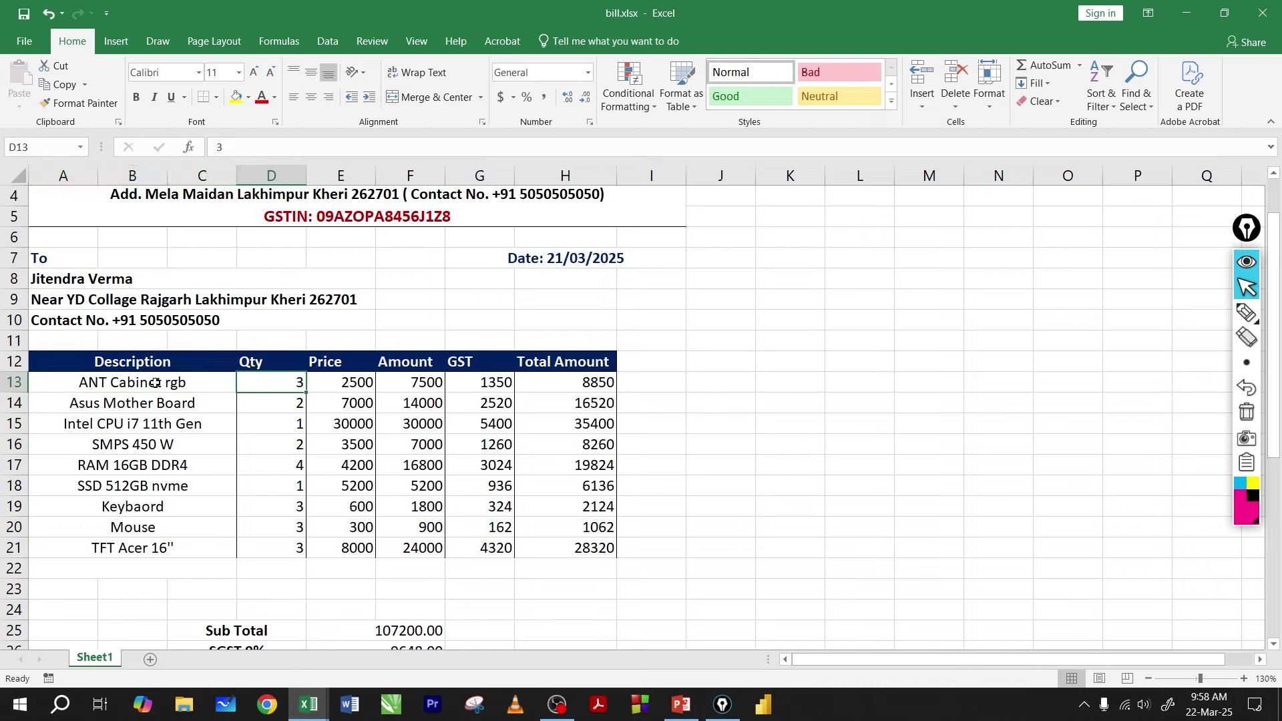
left_click_drag(159, 382, 270, 538)
left_click_drag(346, 380, 352, 541)
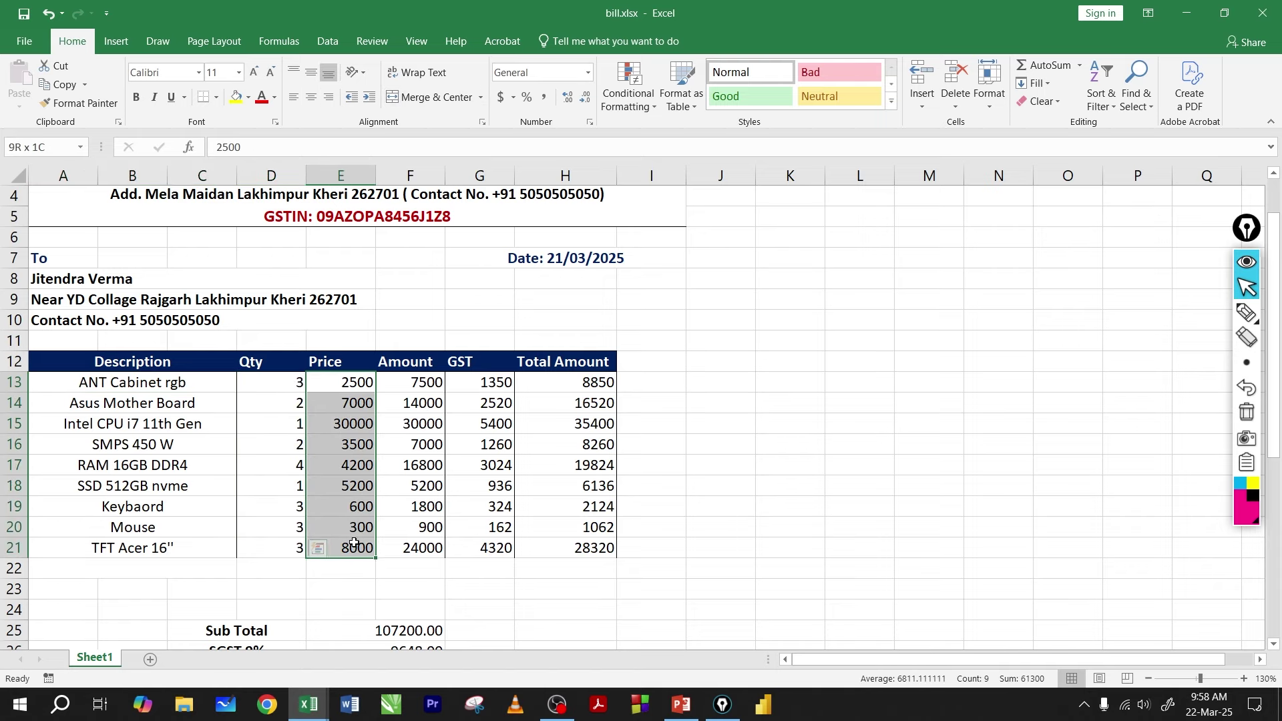
- Inspect the Amount formula in F13 and the quantity and price cells it refers to
left_click(333, 375)
left_click(414, 382)
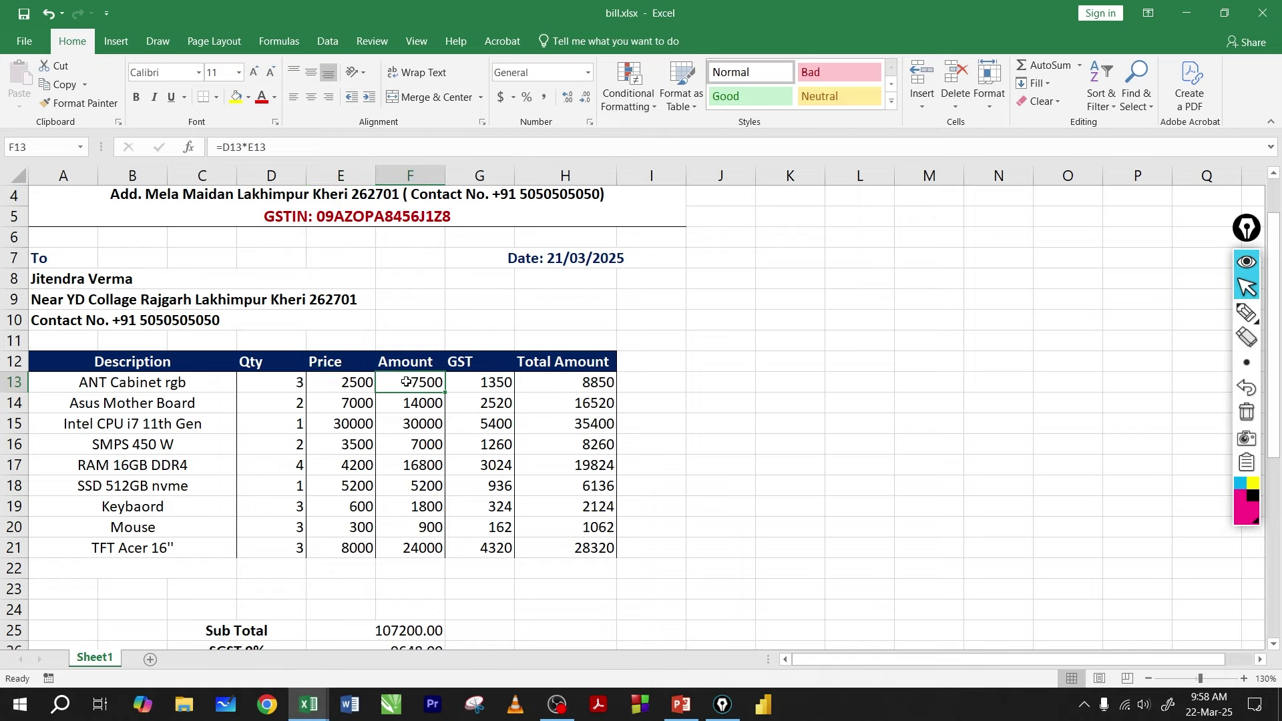
scroll(406, 382, "up", 1)
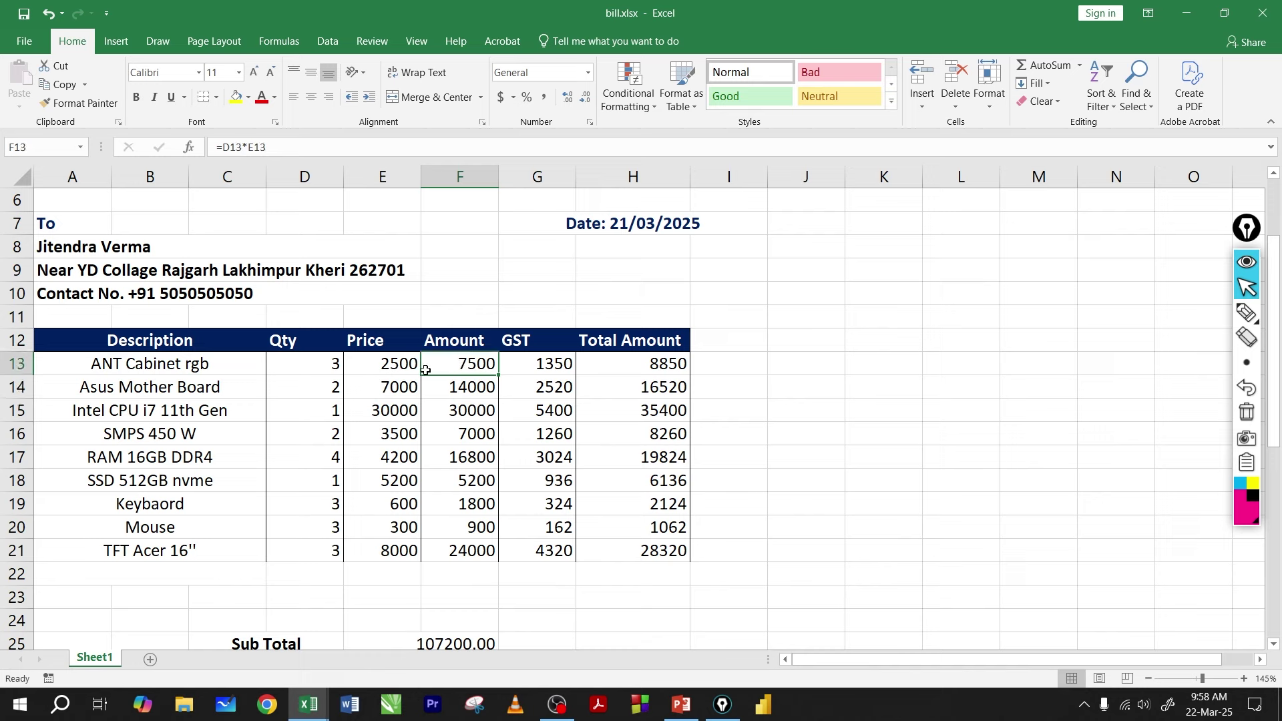
left_click_drag(306, 366, 399, 371)
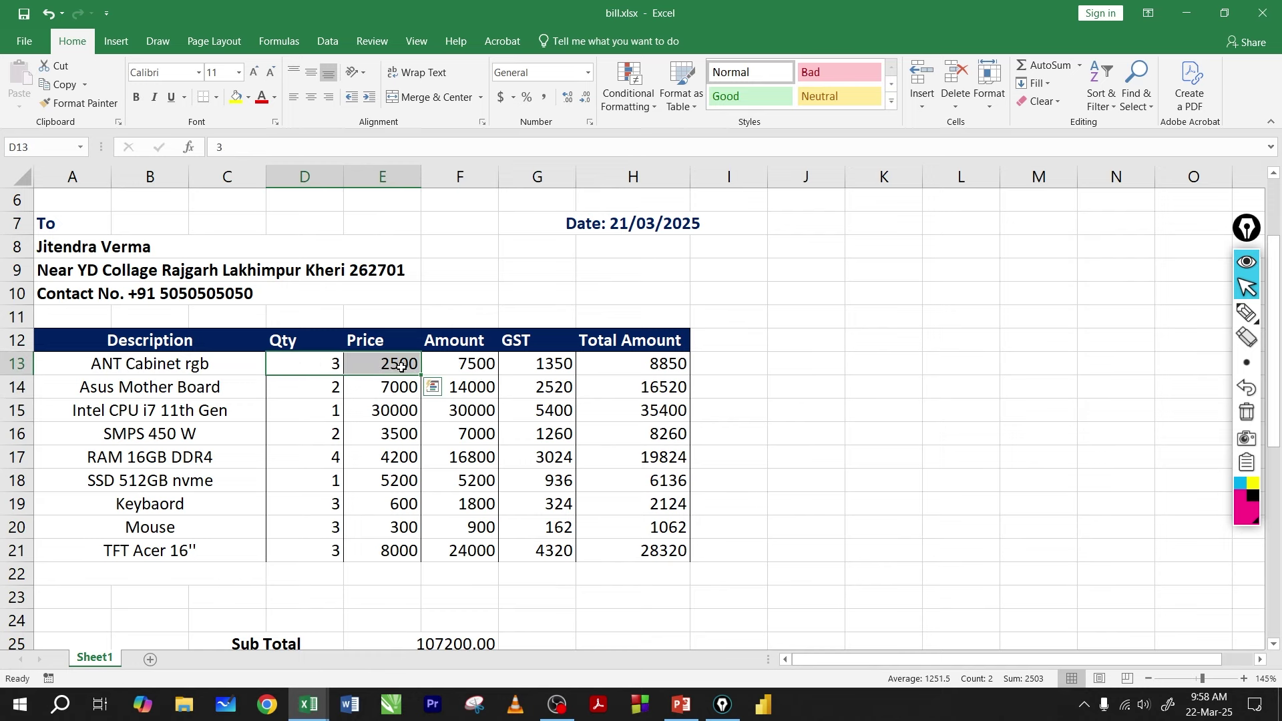
left_click(461, 368)
double_click(448, 365)
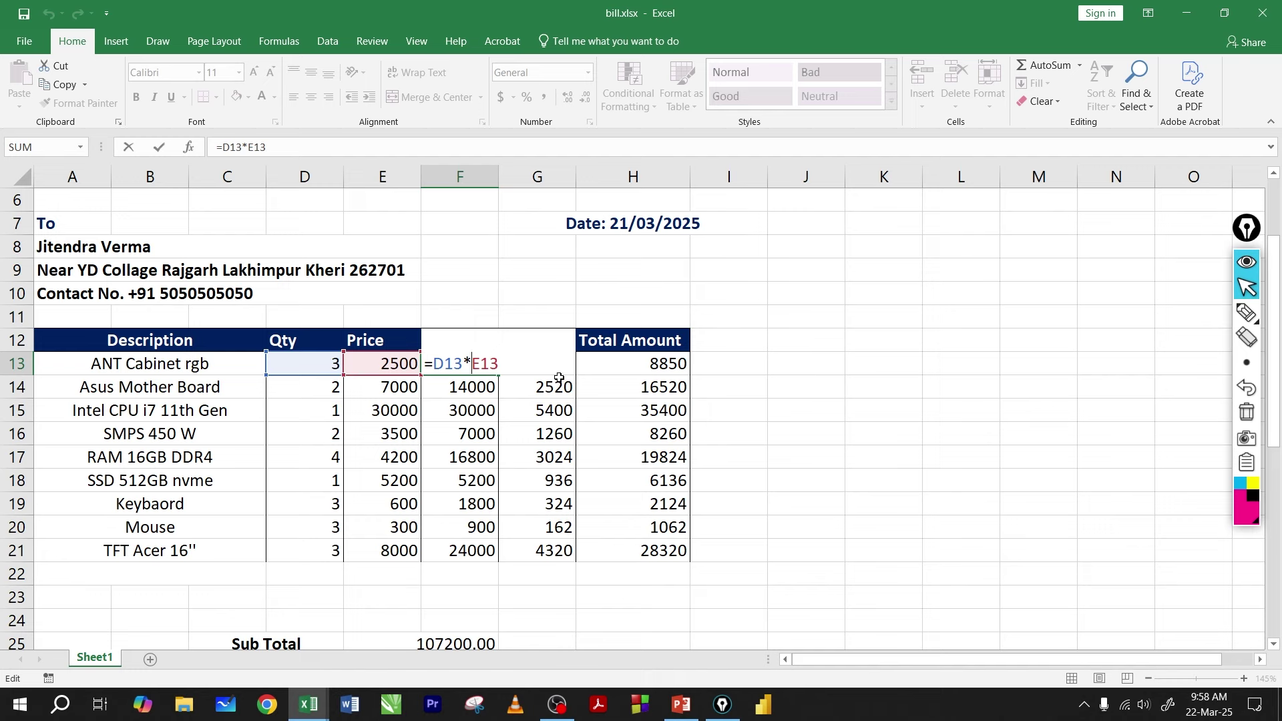
key("ctrl+Return")
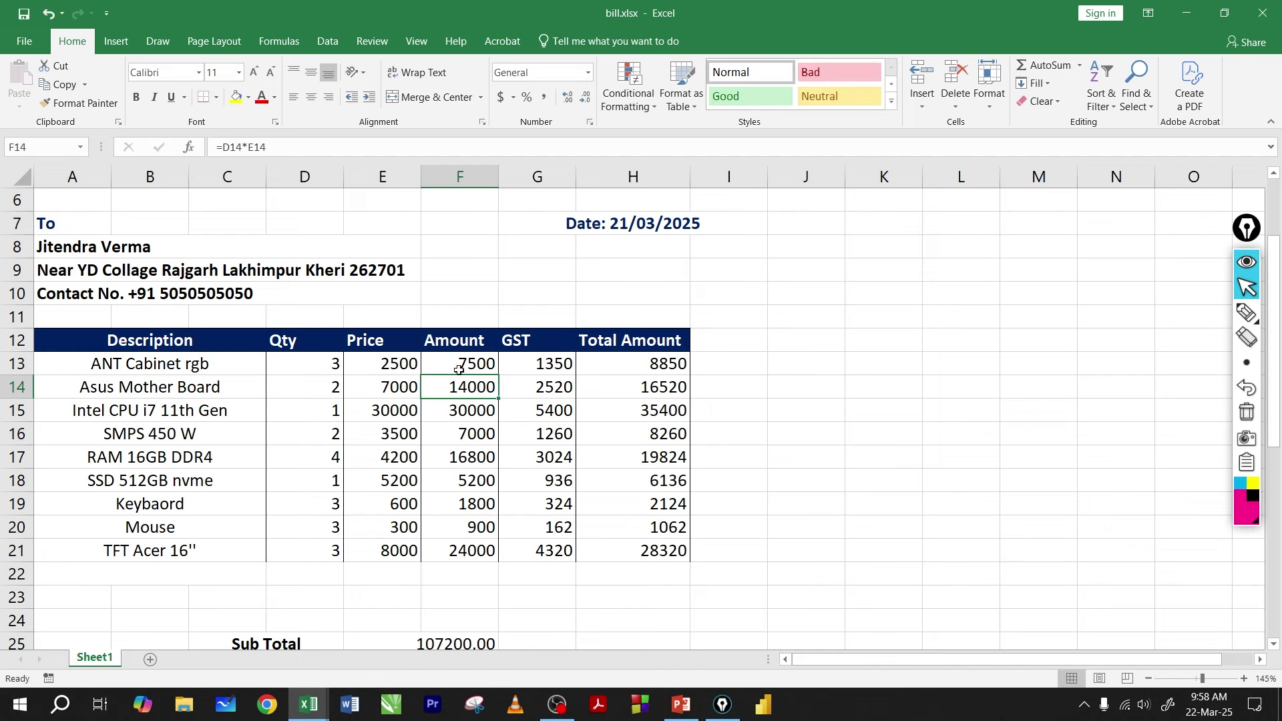
- Fill the Amount formula from F13 down through F21
left_click_drag(331, 366, 388, 364)
left_click(469, 365)
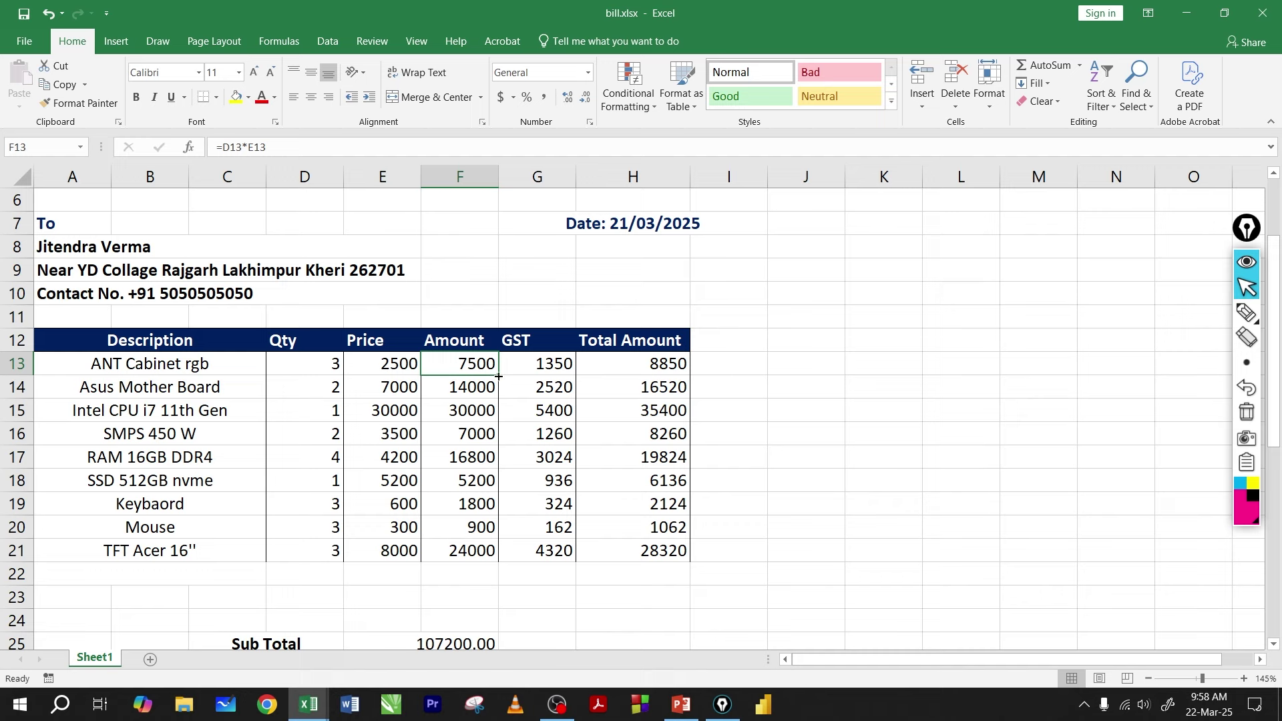
left_click_drag(498, 376, 500, 565)
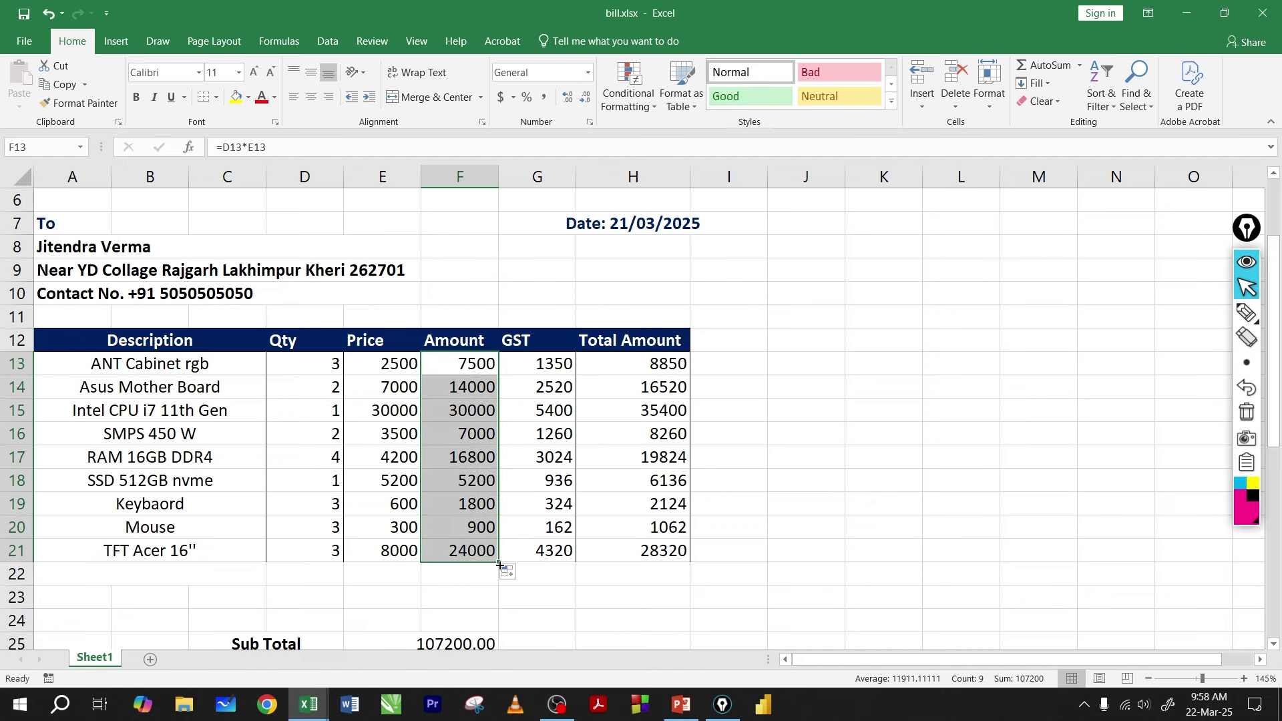
- Check the quantity, price and amount of the items below the first row of the table
left_click_drag(324, 393, 476, 396)
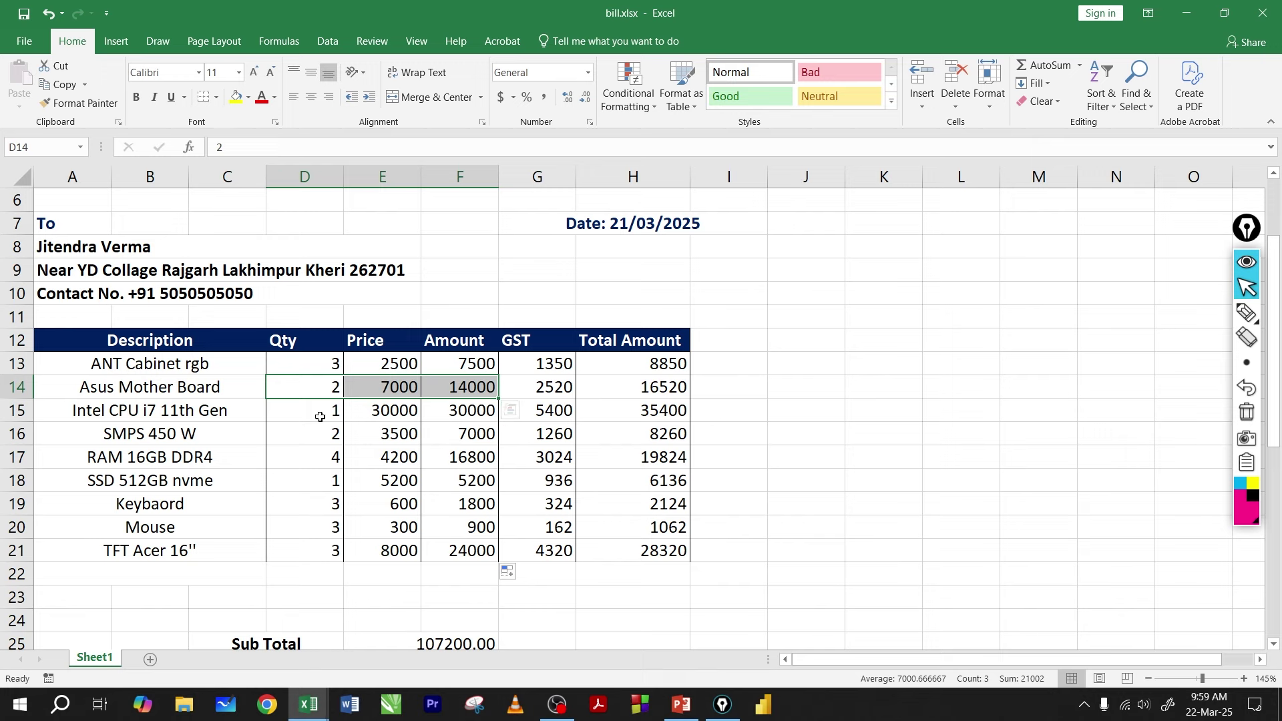
left_click_drag(321, 417, 466, 420)
left_click_drag(321, 436, 471, 438)
left_click_drag(326, 458, 486, 469)
left_click(473, 462)
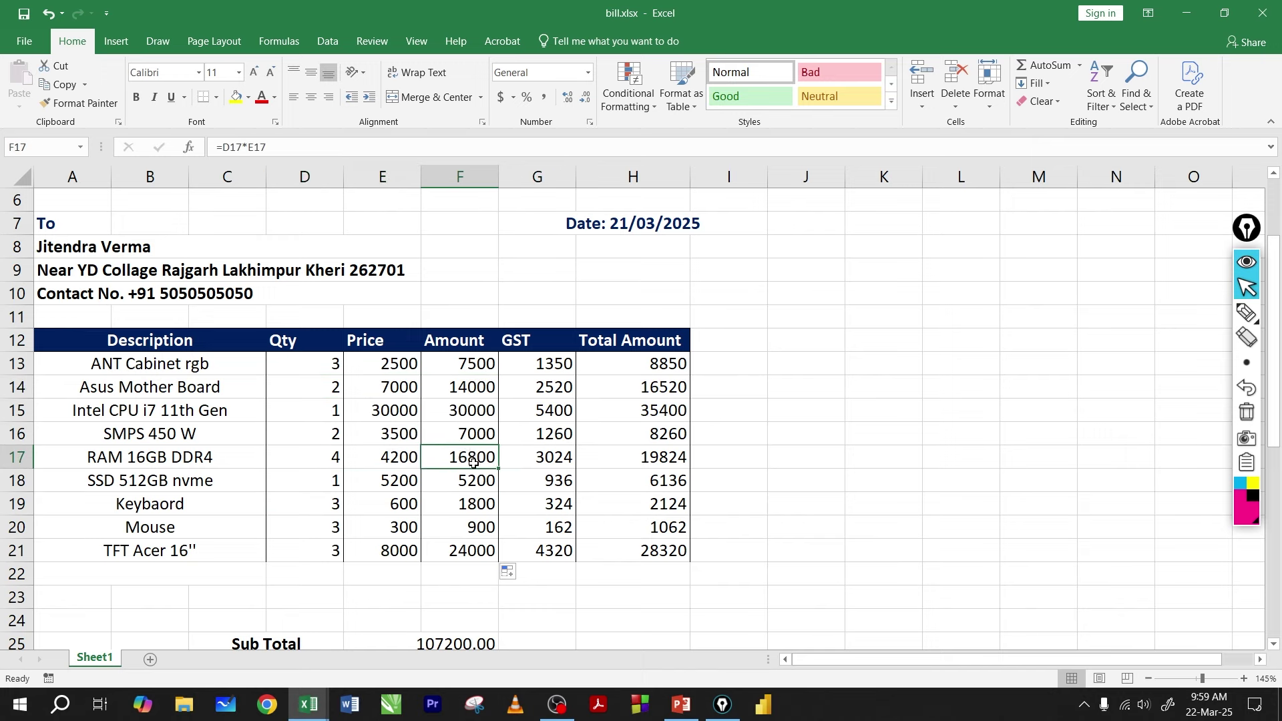
left_click(471, 498)
left_click(476, 527)
- Inspect the GST formula in G13 and the Amount cell it is calculated from
left_click(541, 367)
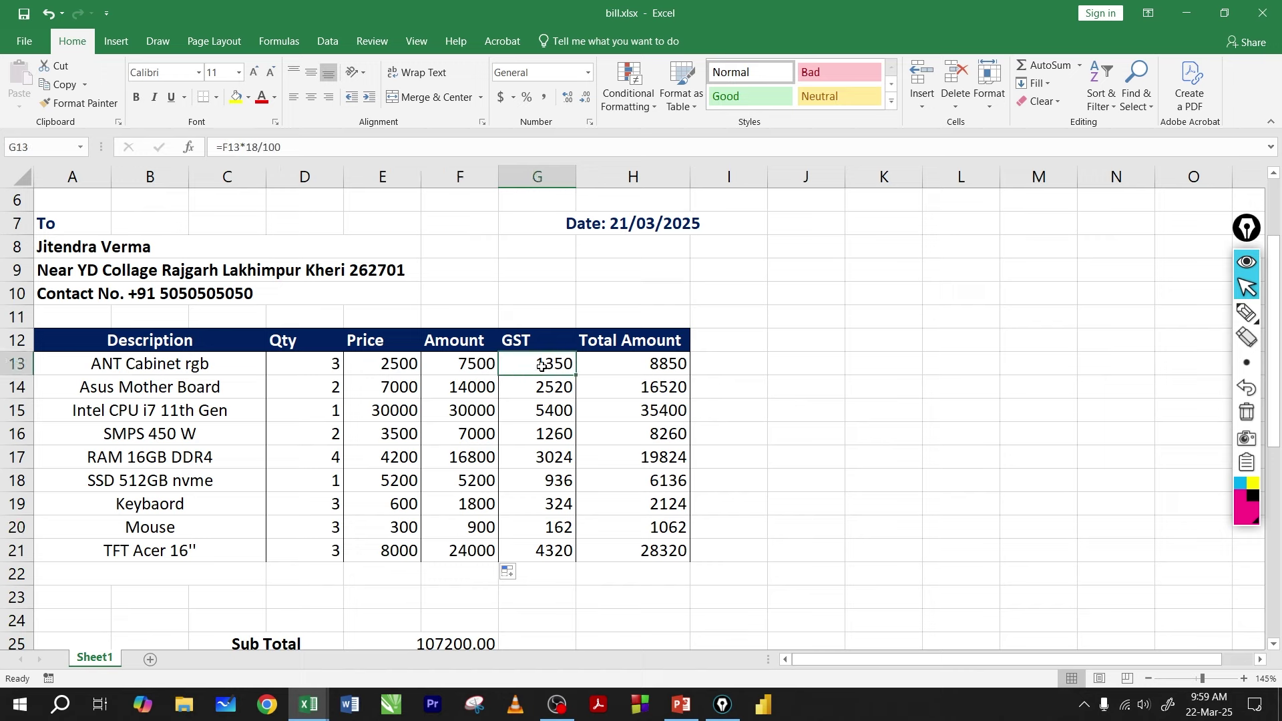
left_click(454, 364)
left_click(544, 371)
left_click(470, 364)
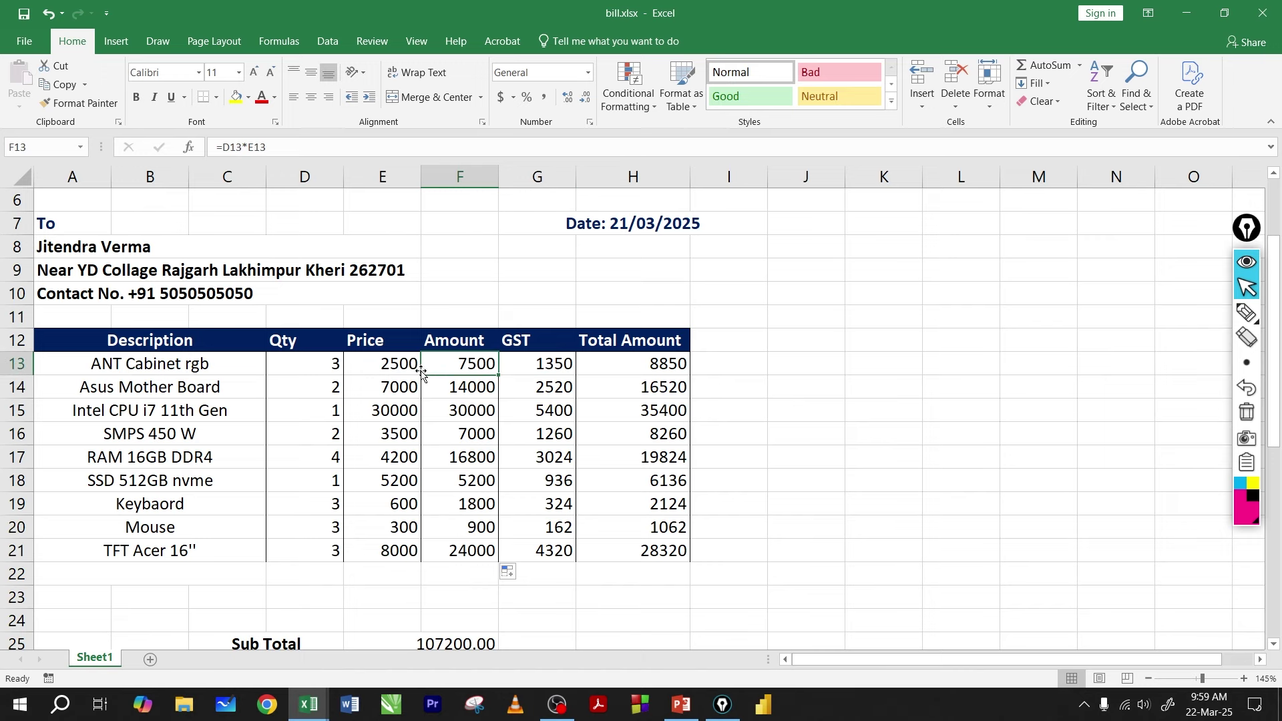
left_click(471, 381)
left_click(468, 364)
left_click(541, 364)
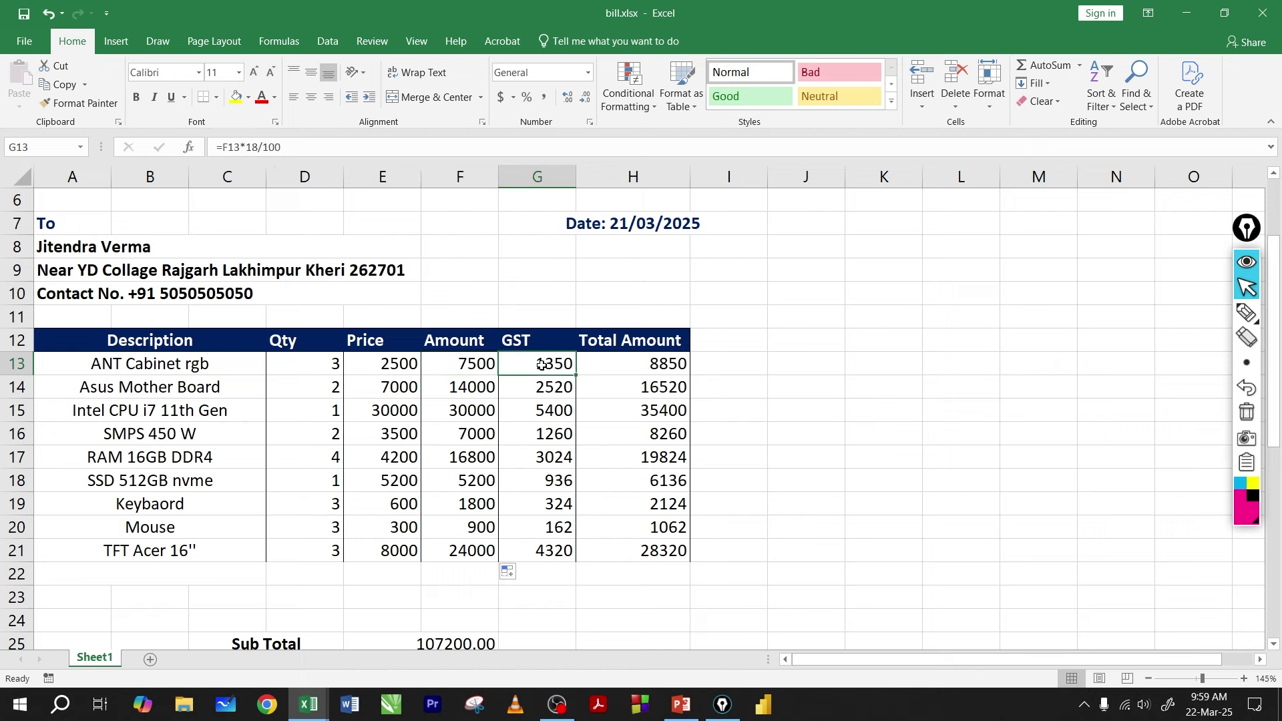
left_click(468, 366)
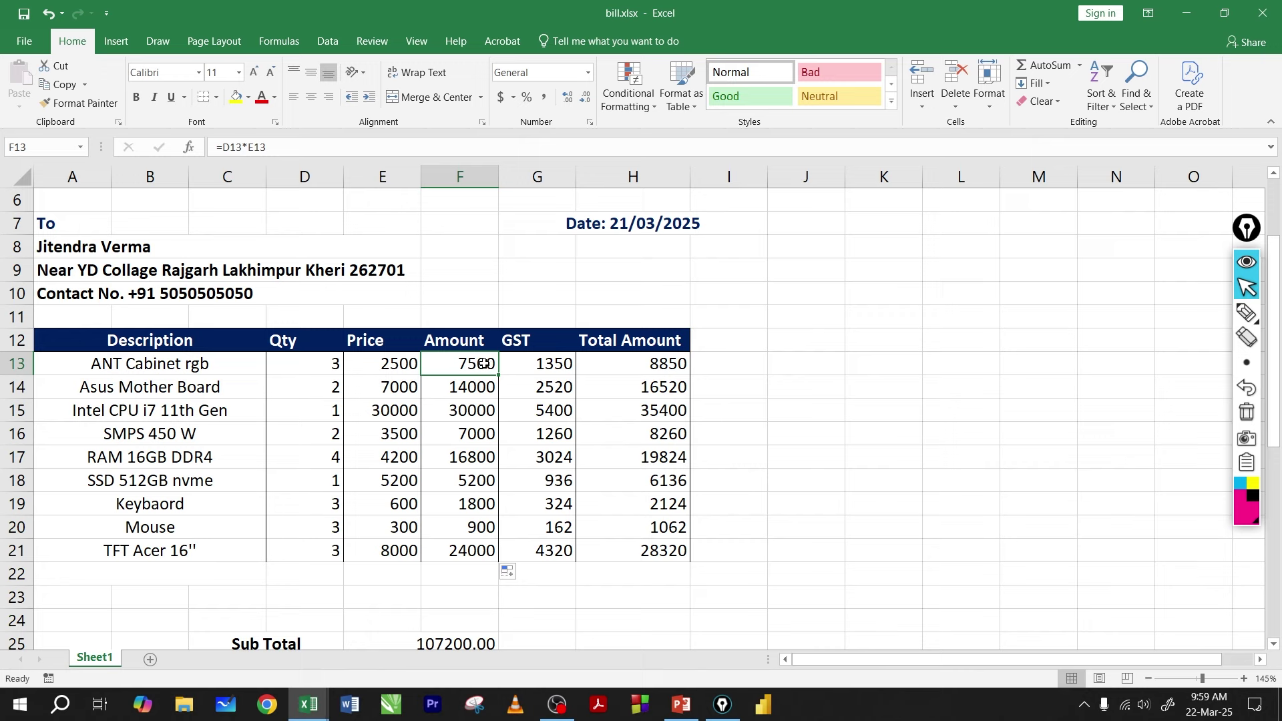
double_click(544, 364)
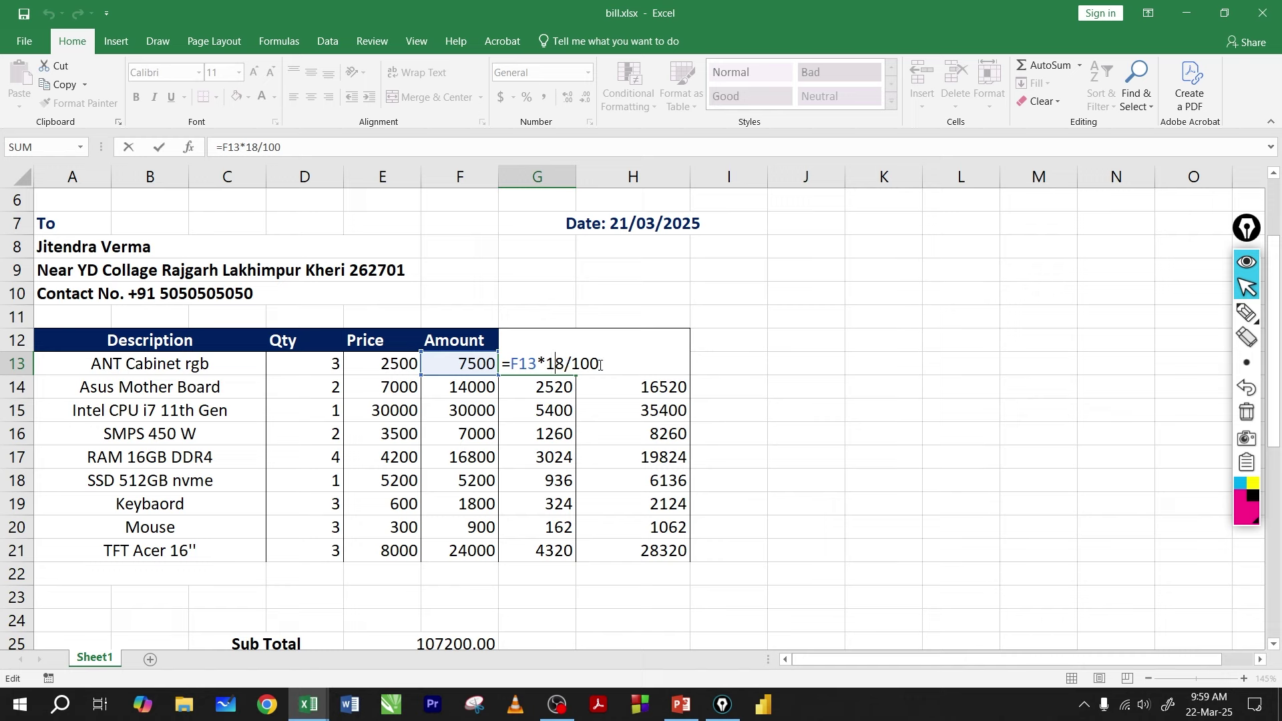
key("Return")
left_click(554, 365)
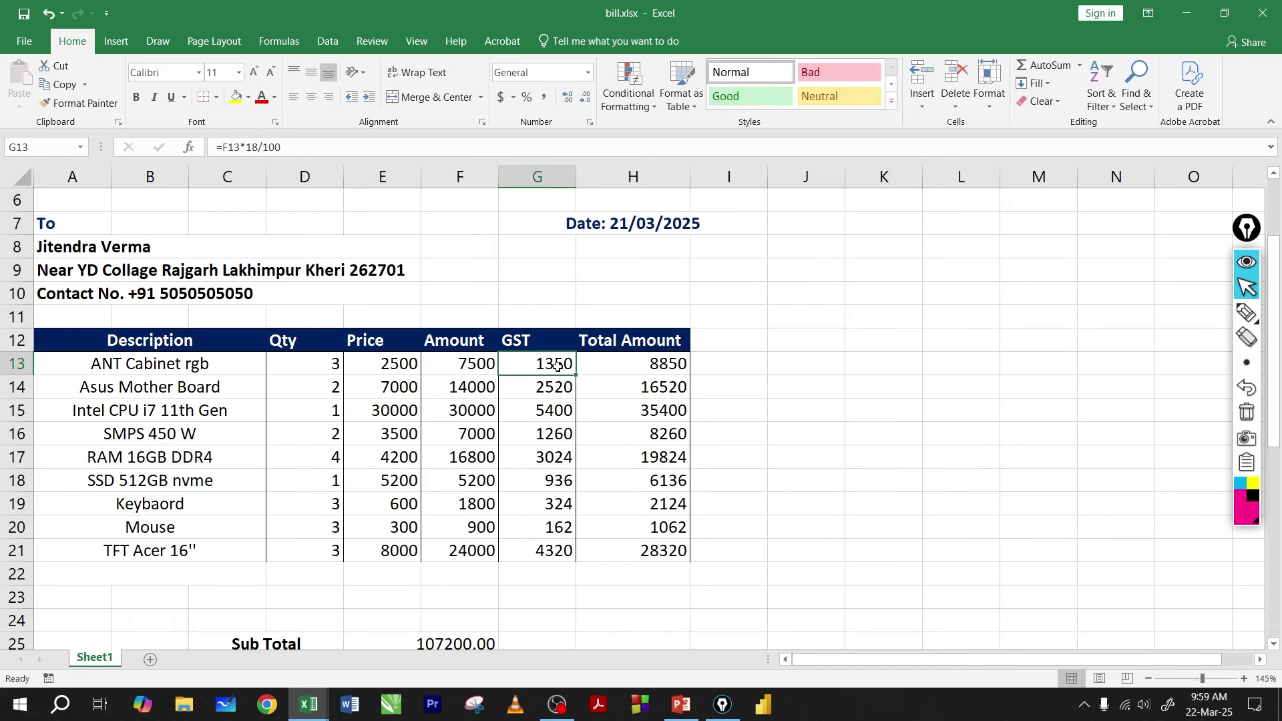
- Inspect the Total Amount formula in H13 and the Amount and GST cells it adds together
left_click_drag(486, 370, 511, 364)
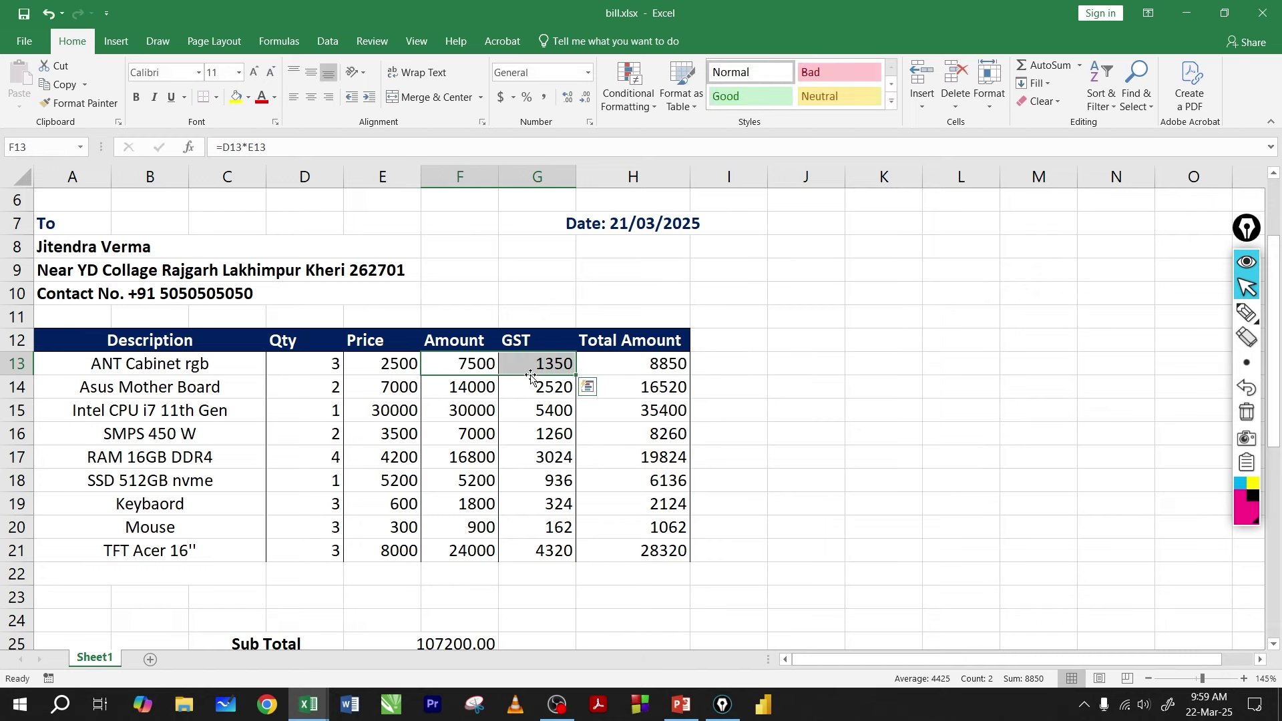
left_click(470, 364)
left_click(541, 363)
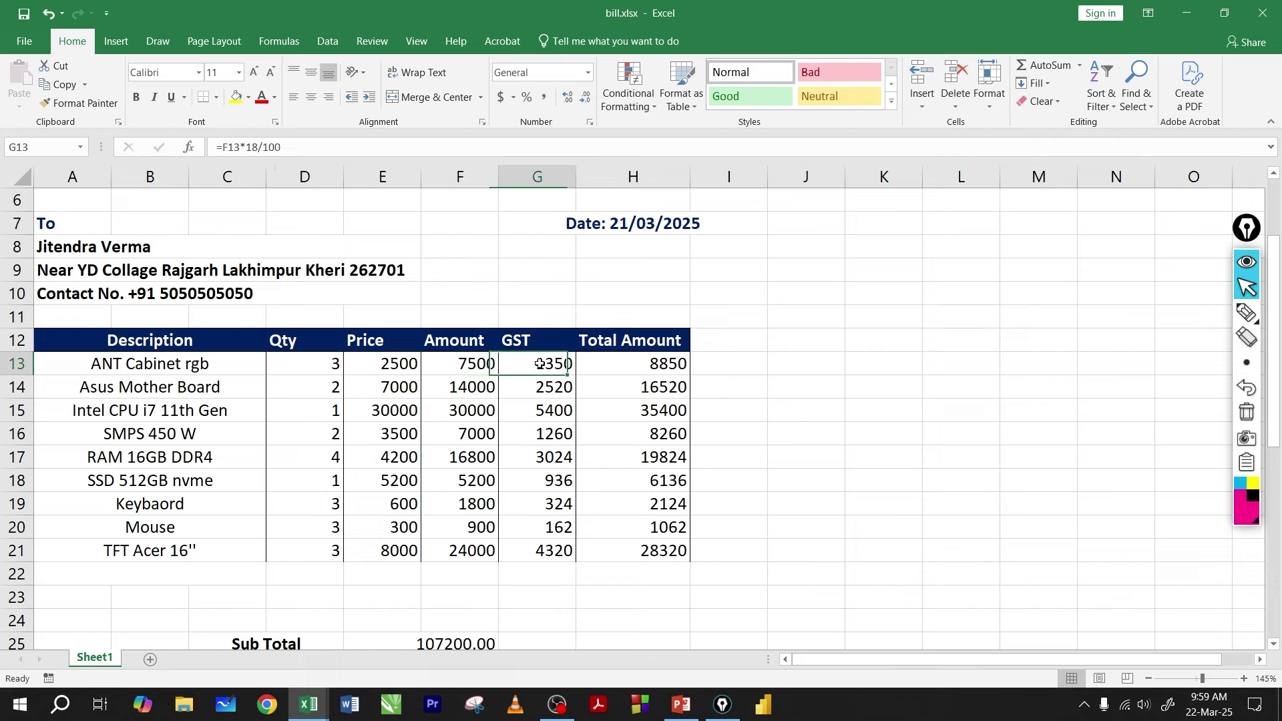
left_click_drag(466, 364, 532, 367)
left_click(666, 364)
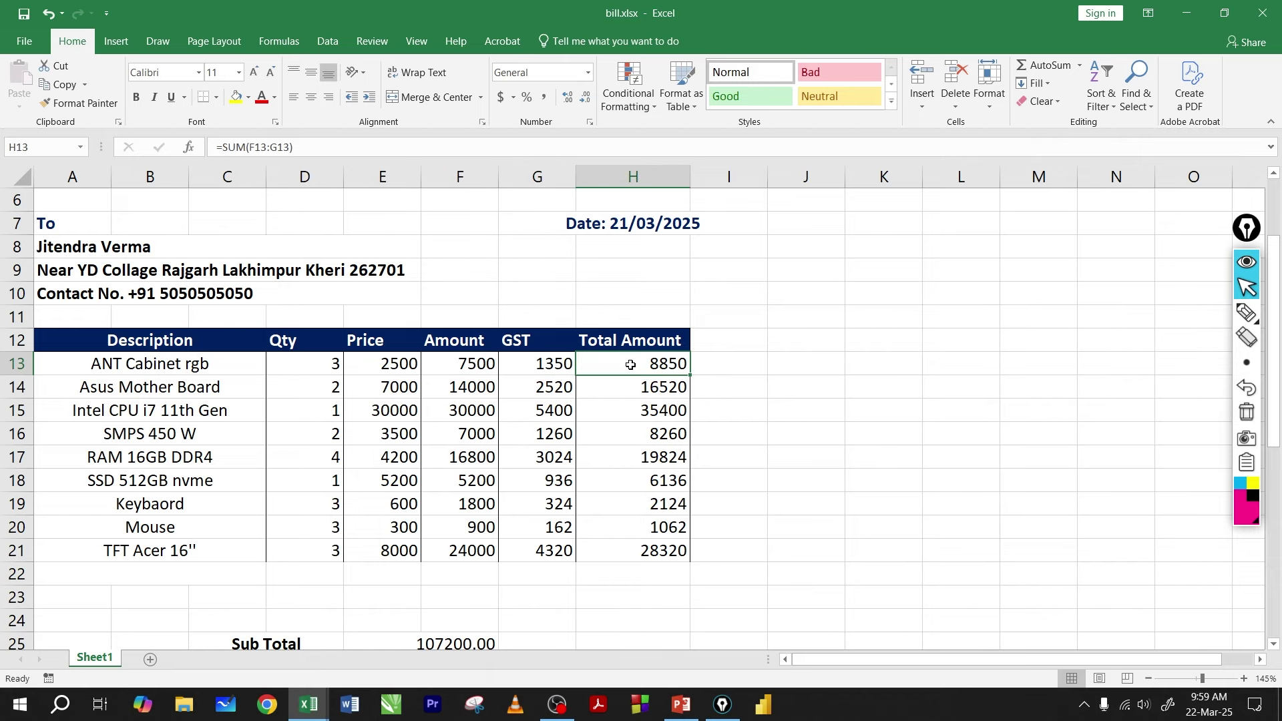
double_click(621, 364)
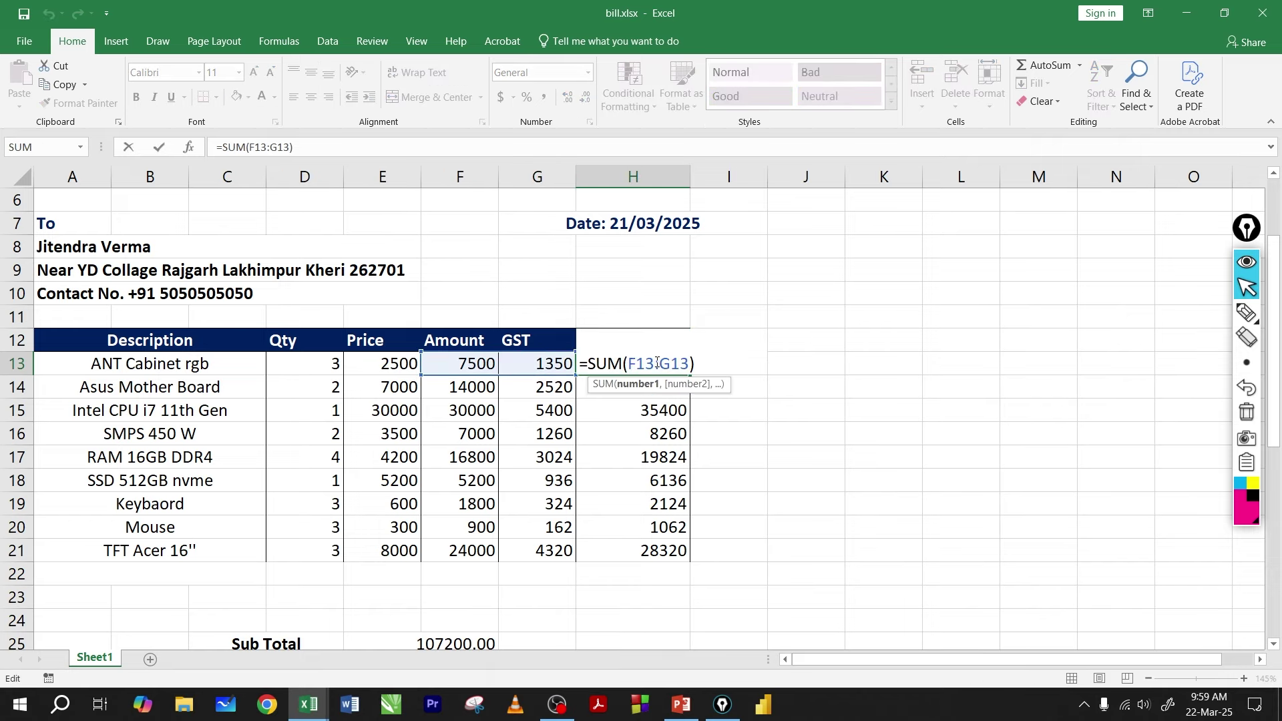
key("Return")
left_click_drag(464, 367, 543, 364)
left_click(663, 364)
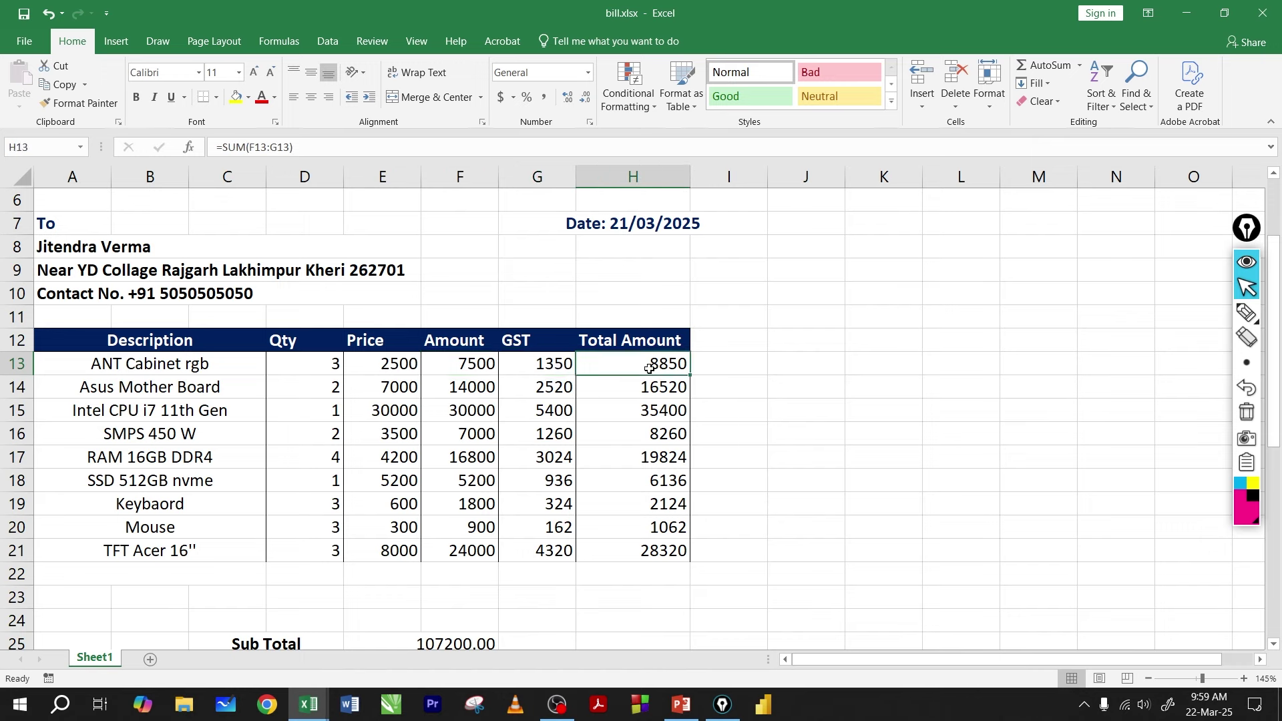
double_click(611, 366)
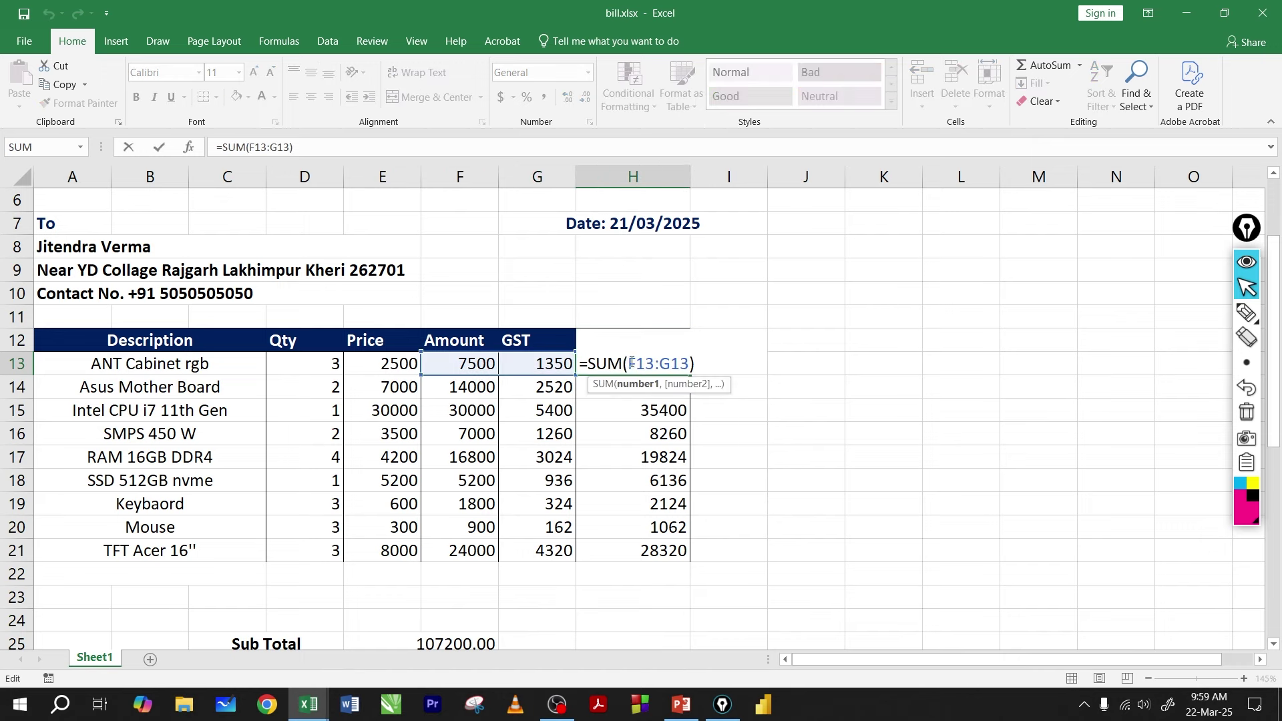
left_click(671, 364)
key("Return")
left_click(617, 362)
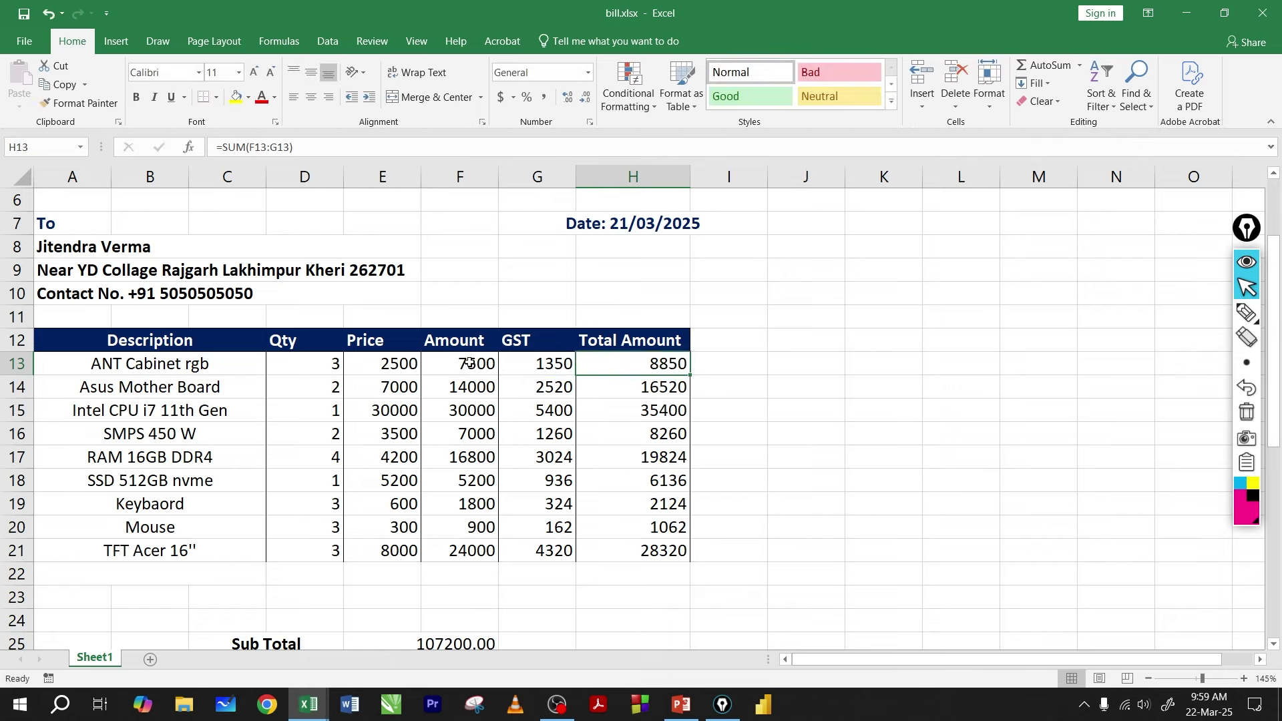
- Fill the Total Amount formula from H13 down through H21
left_click_drag(470, 362, 688, 553)
left_click(665, 364)
left_click_drag(411, 393, 660, 551)
left_click(641, 387)
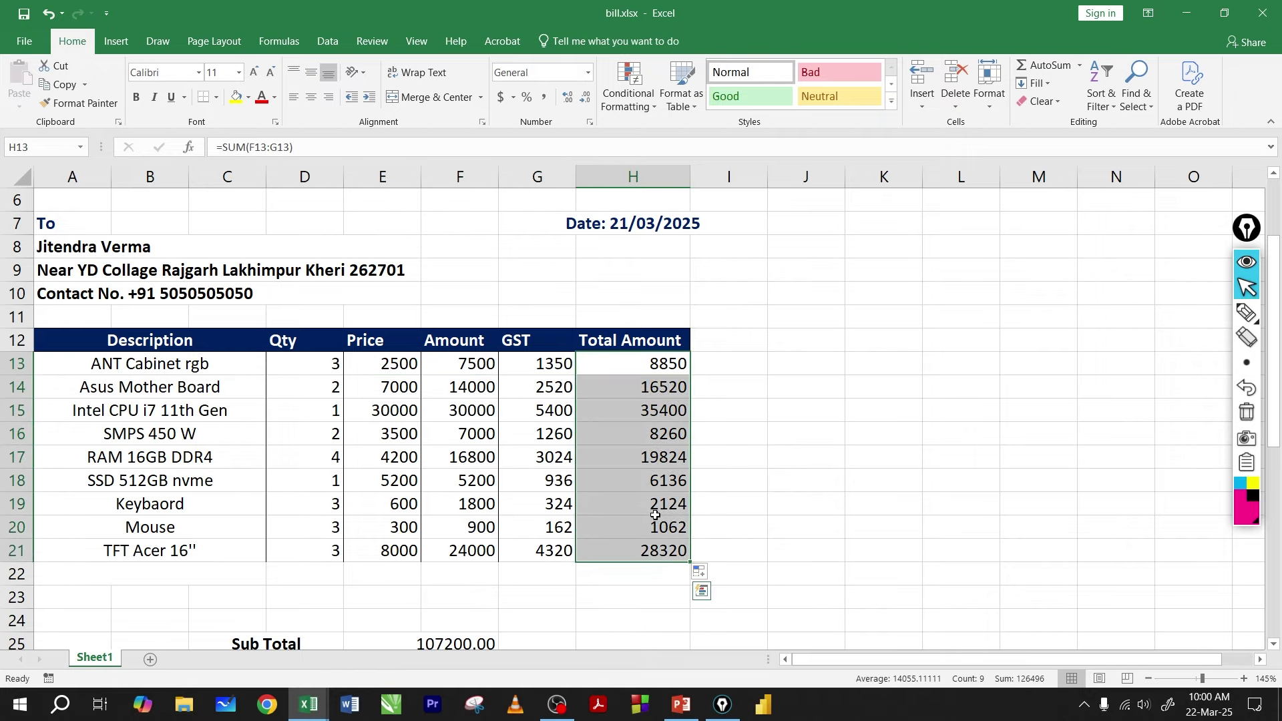
- Inspect the Sub Total formula in E25 and the Amount range it sums
scroll(655, 514, "down", 2)
left_click(535, 482)
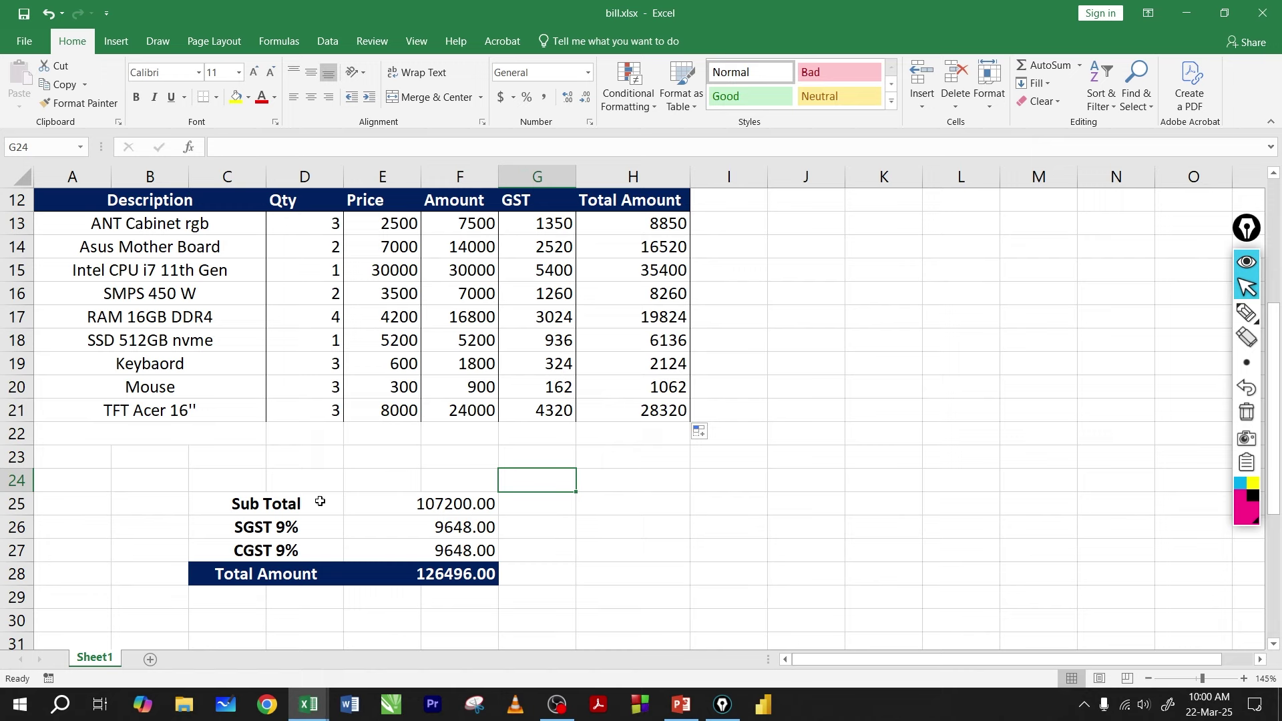
left_click(432, 504)
left_click_drag(292, 507, 460, 508)
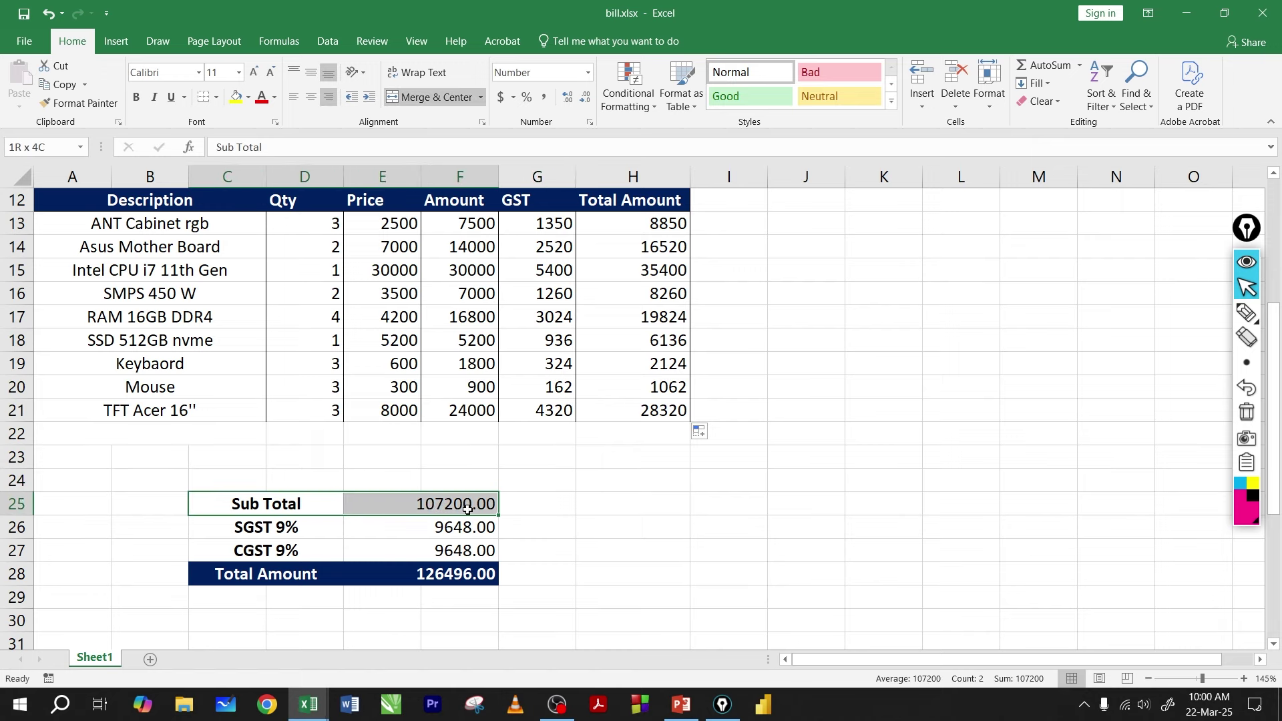
left_click(439, 507)
left_click_drag(472, 247, 461, 409)
left_click(437, 504)
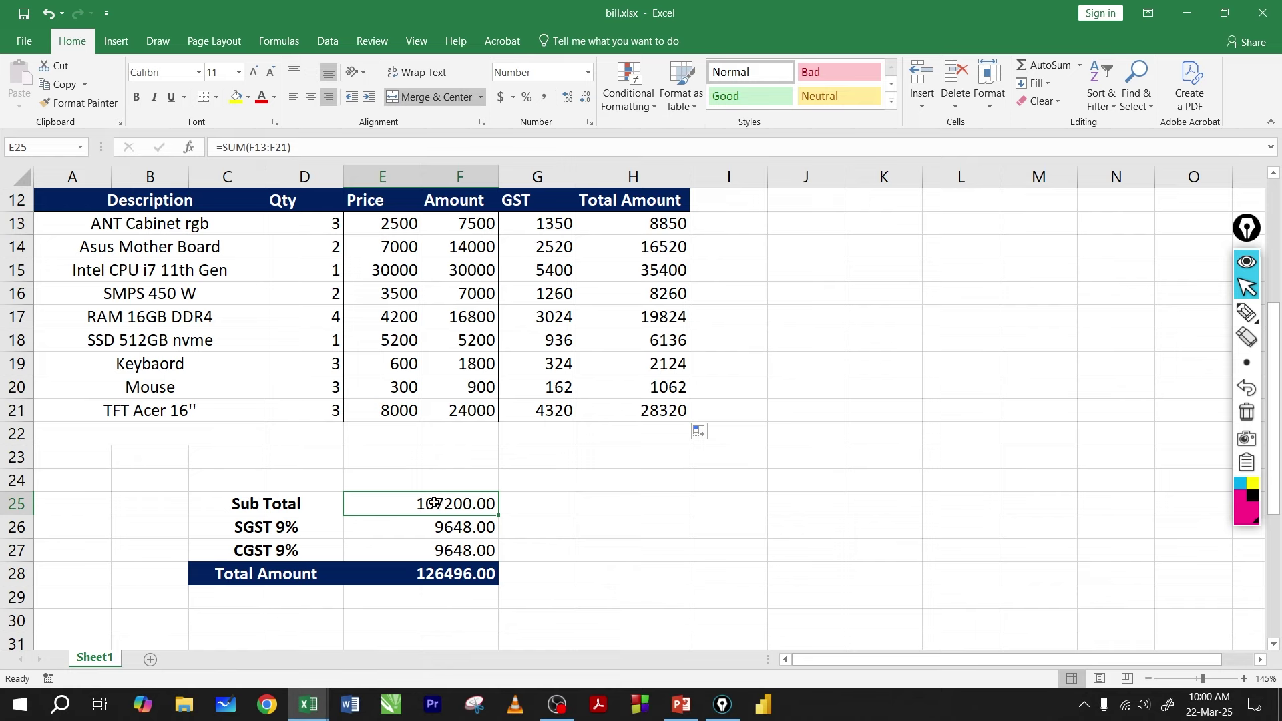
double_click(434, 503)
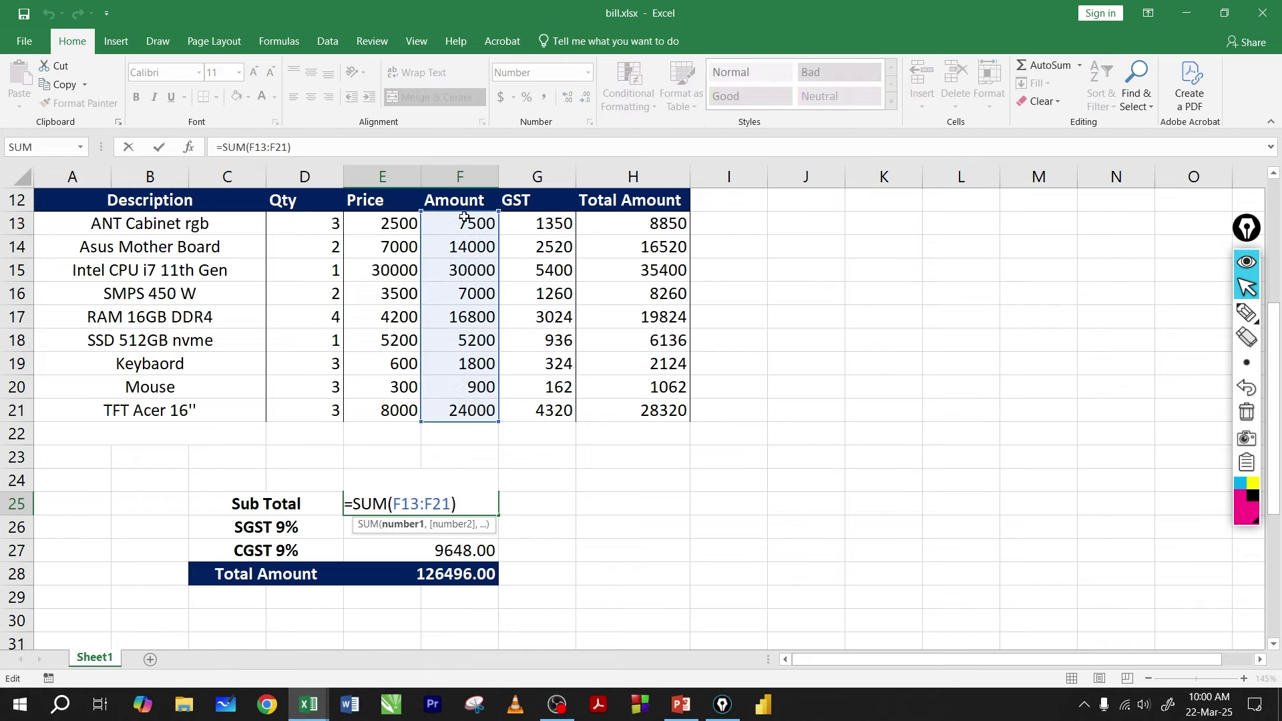
left_click(410, 503)
key("Return")
left_click(463, 509)
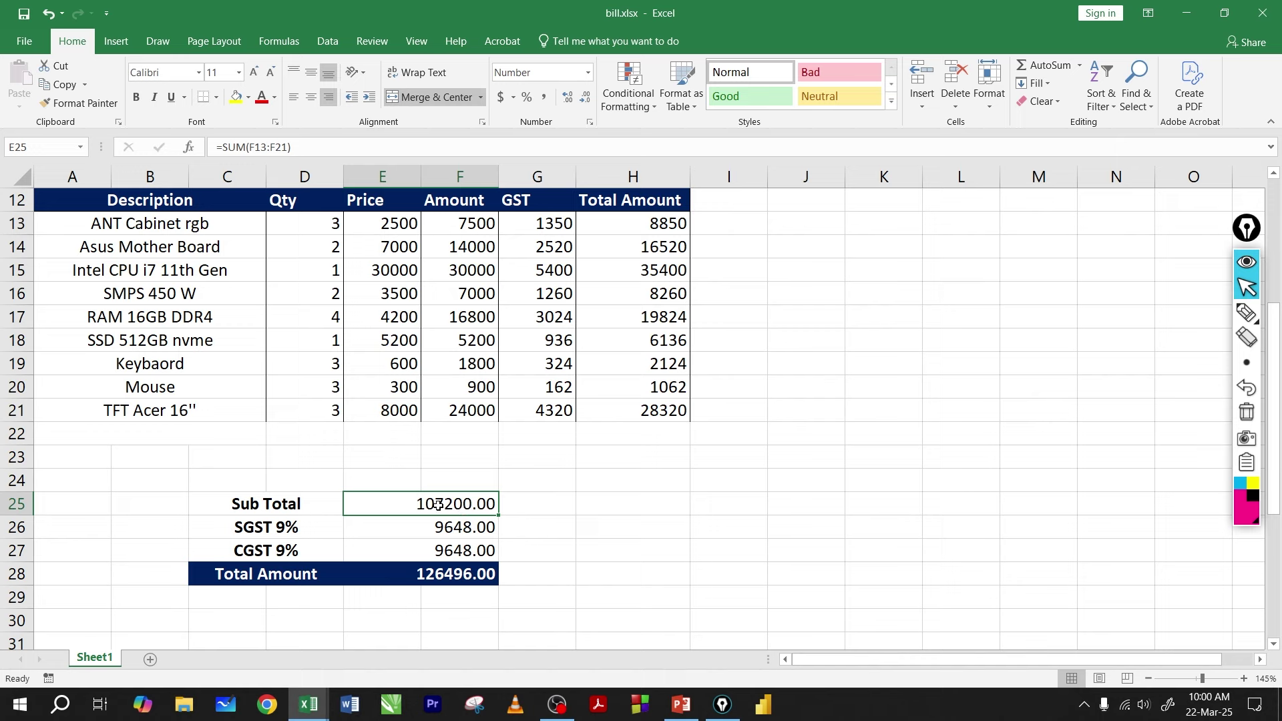
left_click_drag(315, 503, 454, 516)
left_click(435, 502)
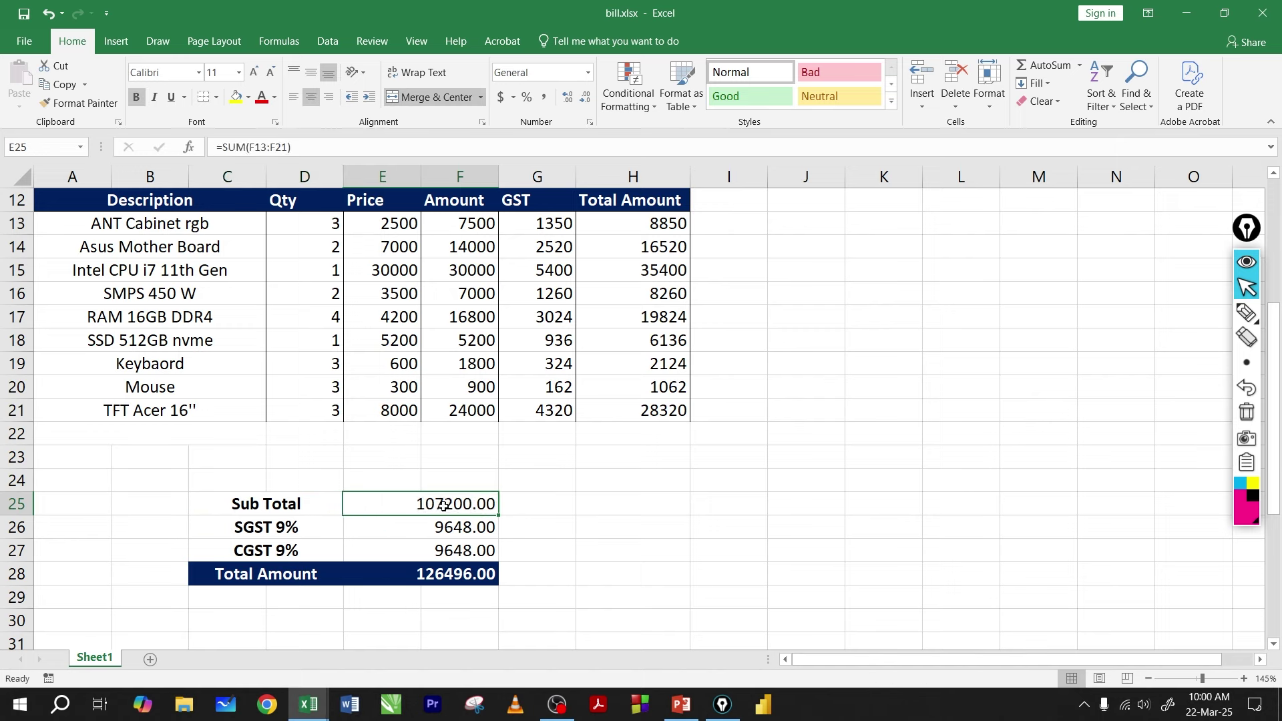
- Inspect the SGST 9% formula in E26 and the matching SGST and CGST rows of the bill summary
left_click_drag(308, 530, 357, 534)
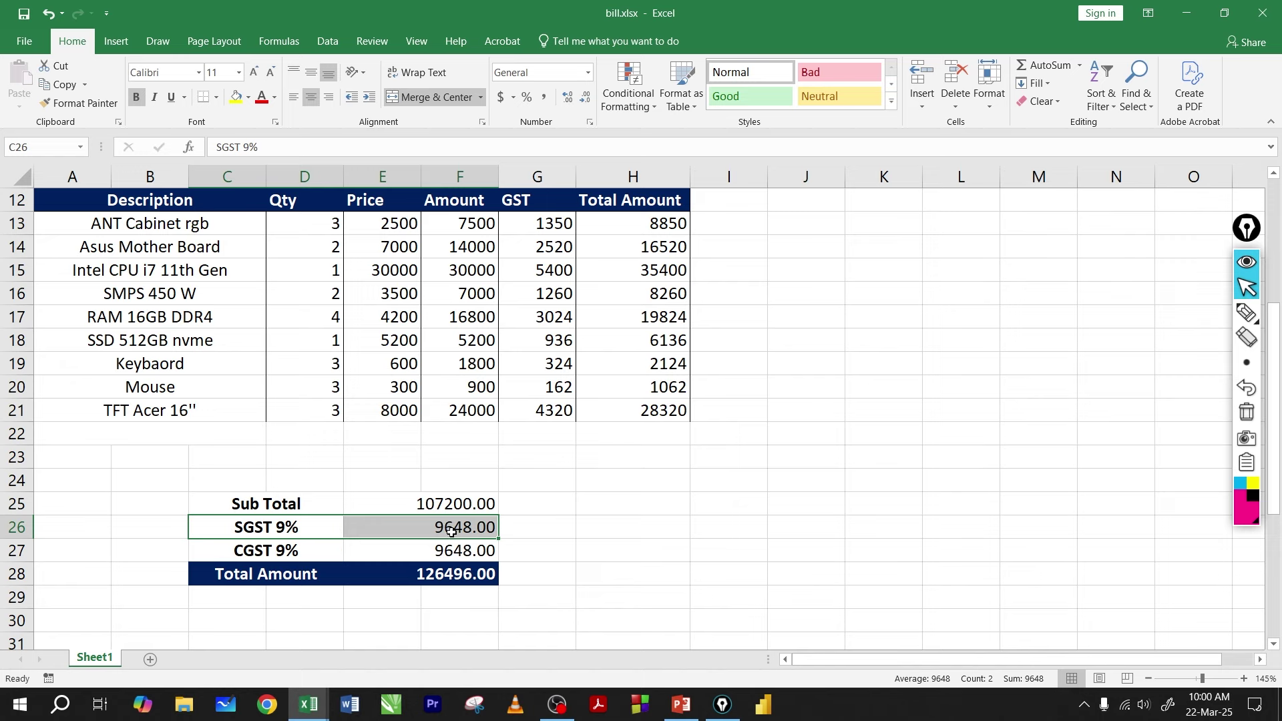
left_click(448, 528)
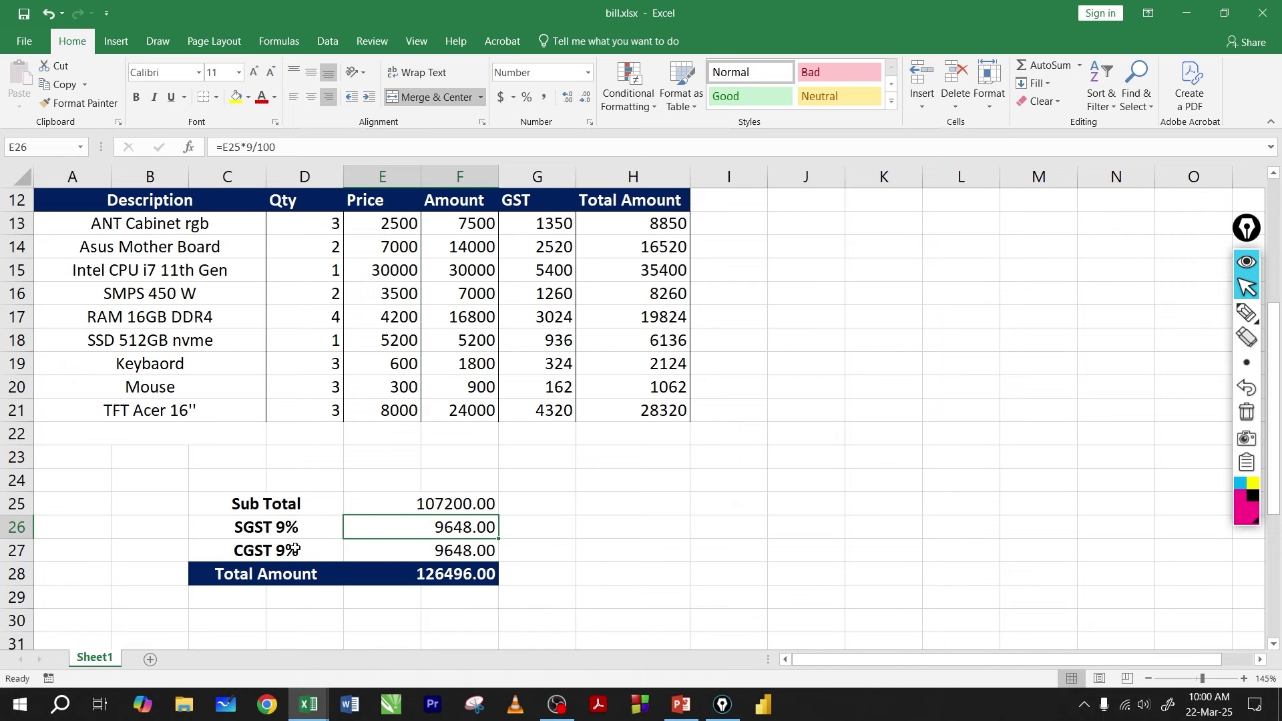
left_click_drag(295, 549, 444, 550)
left_click(448, 528)
double_click(434, 527)
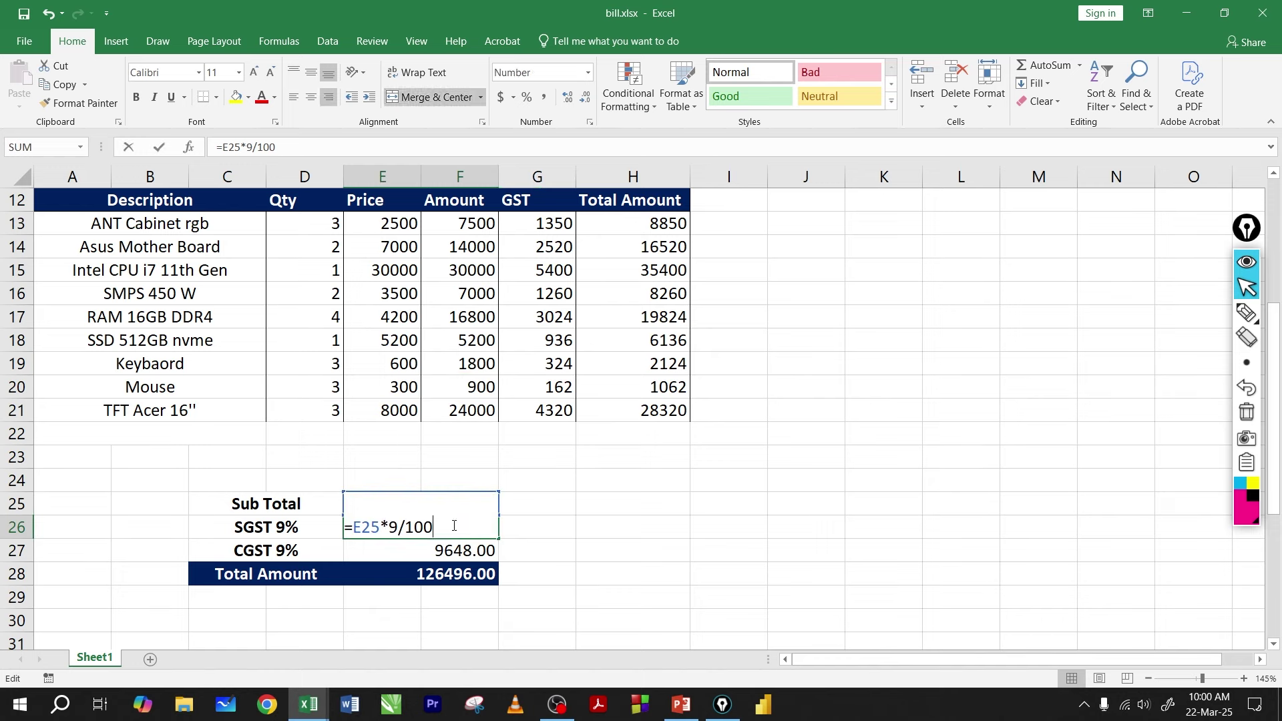
key("Return")
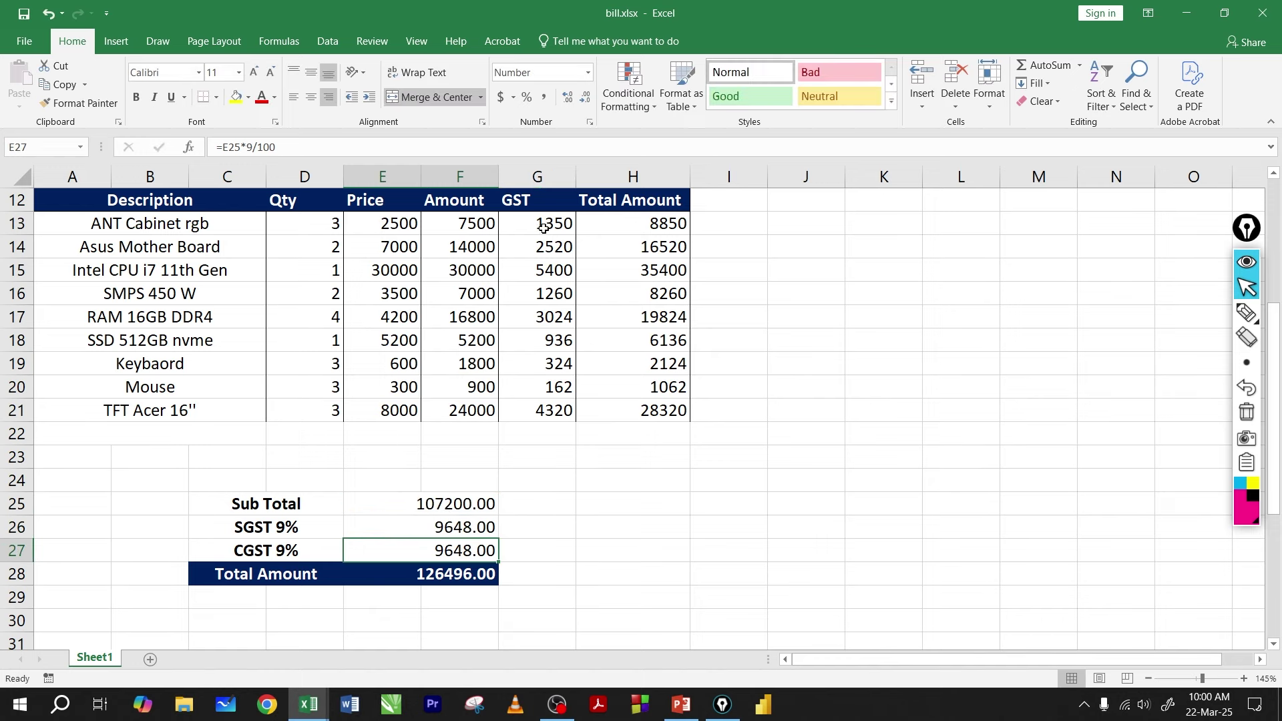
- Check the GST formula in G13 to compare its percentage with the SGST rate
left_click(549, 227)
double_click(549, 227)
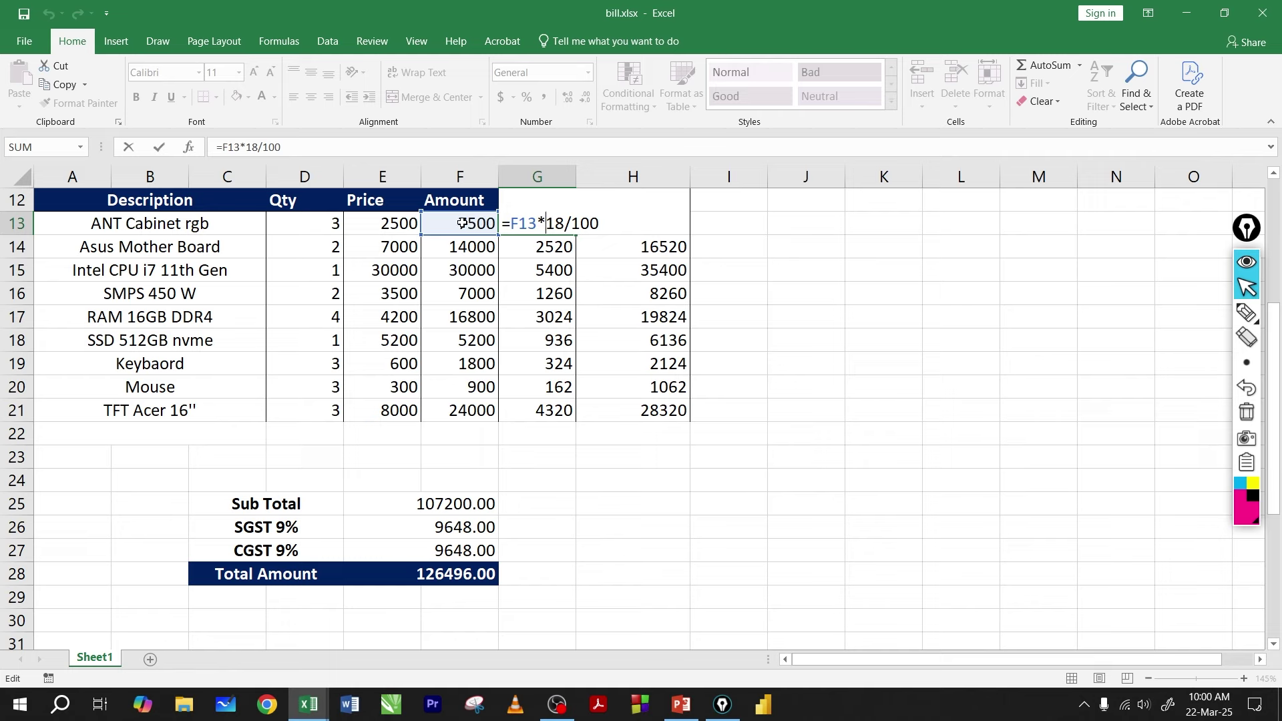
key("Return")
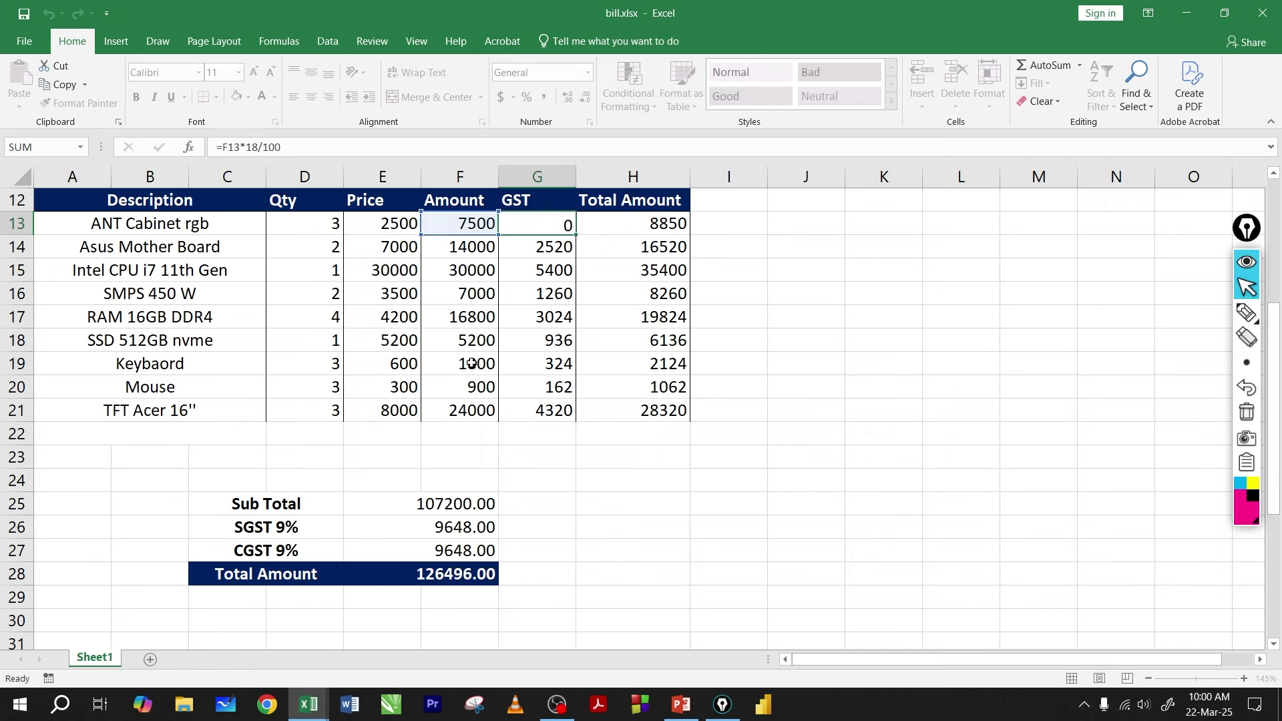
- Examine how the SGST formula in E26 takes its percentage from the Sub Total in E25
left_click(428, 531)
left_click_drag(284, 528, 462, 530)
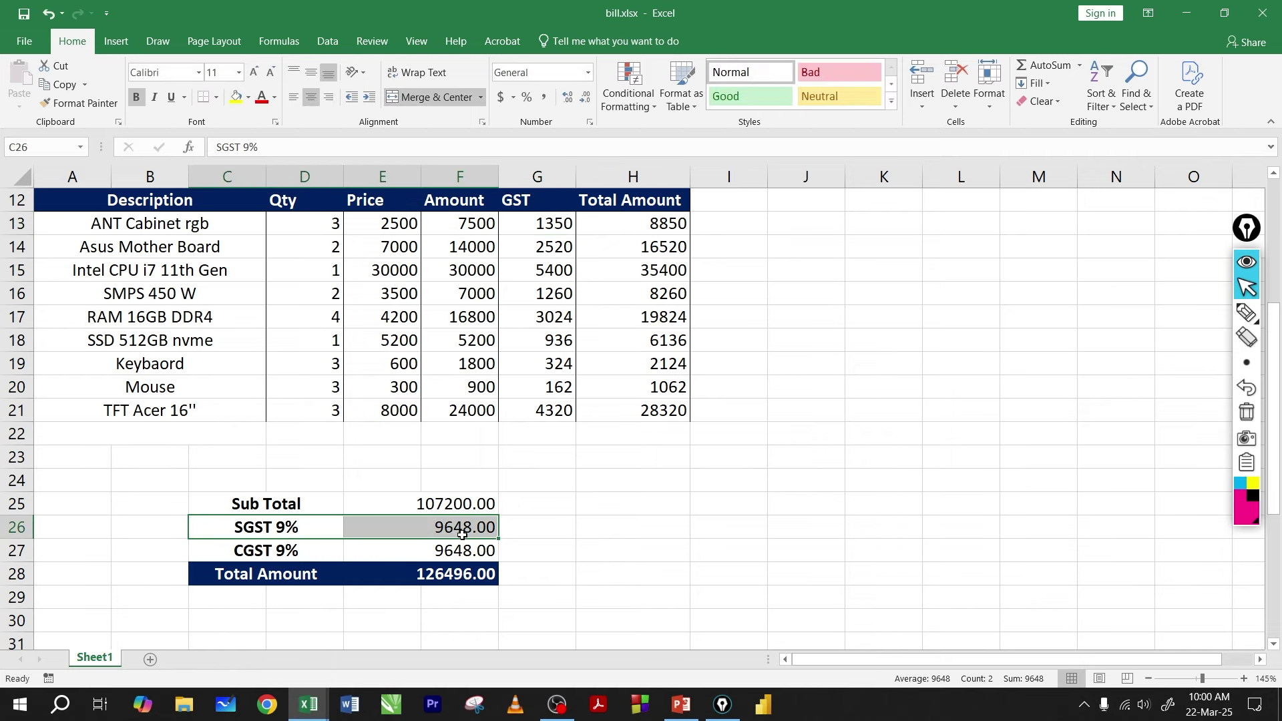
left_click(406, 506)
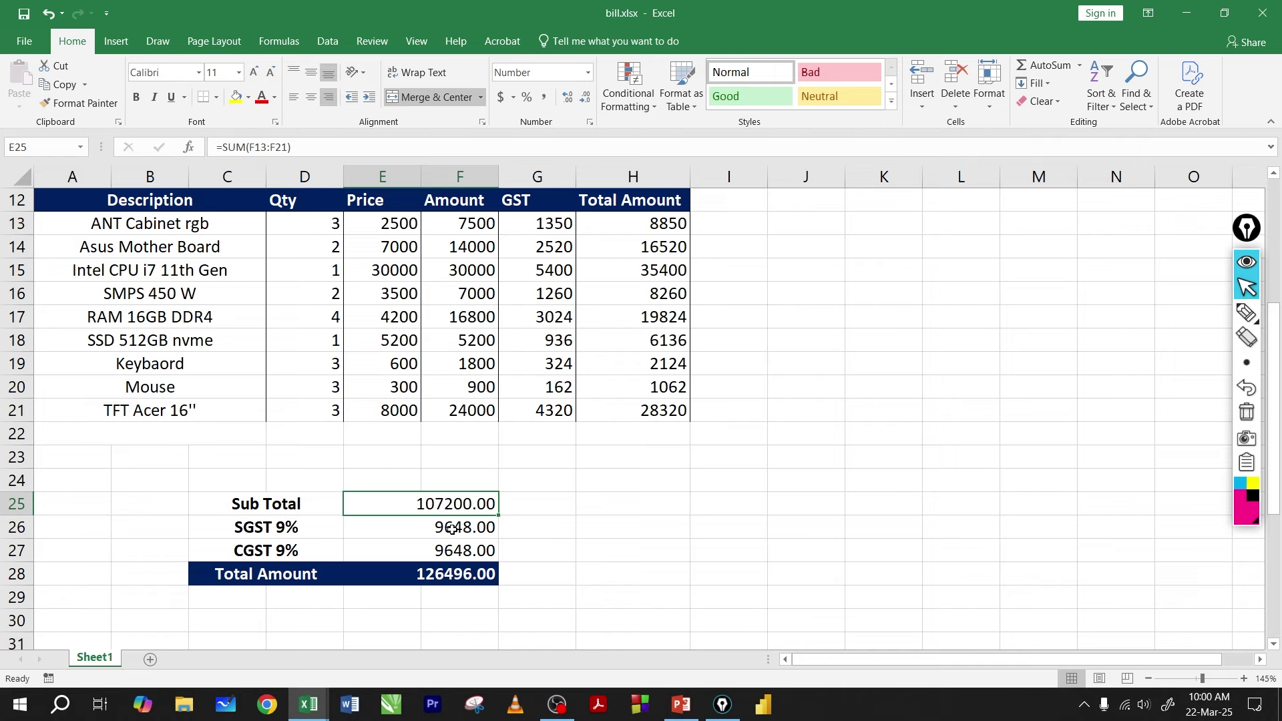
double_click(451, 527)
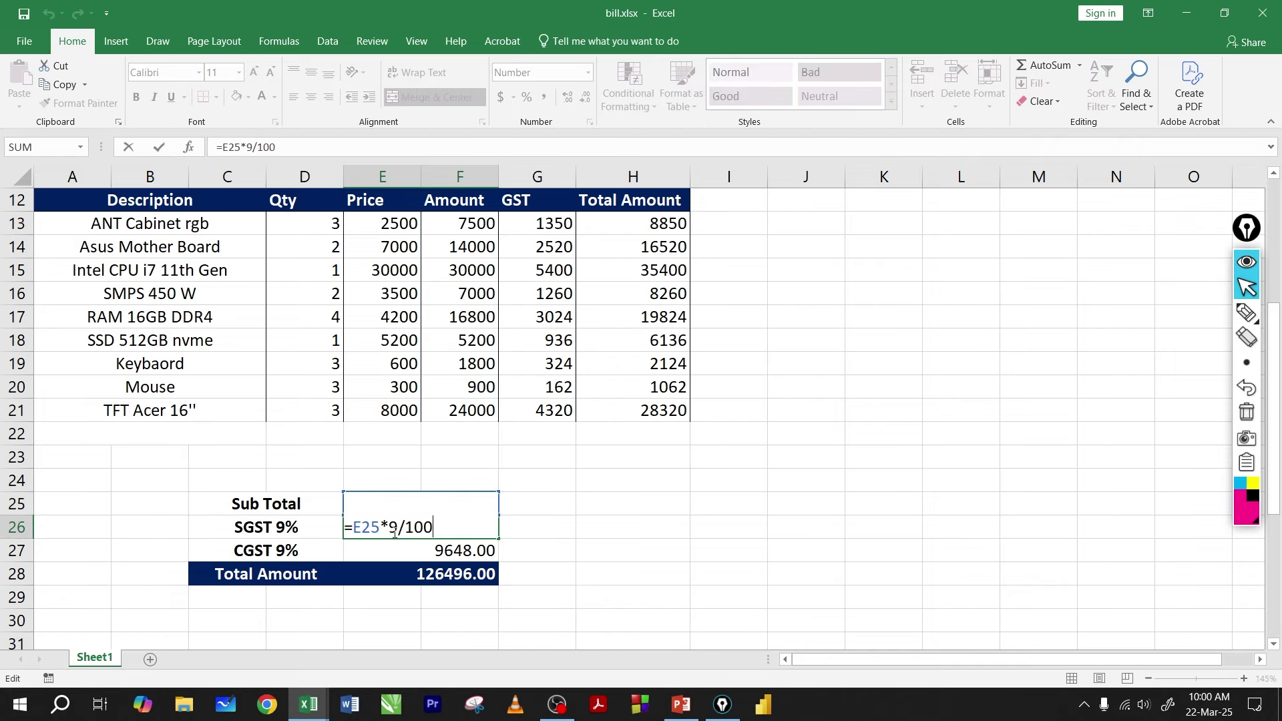
key("Return")
left_click(401, 506)
left_click(436, 520)
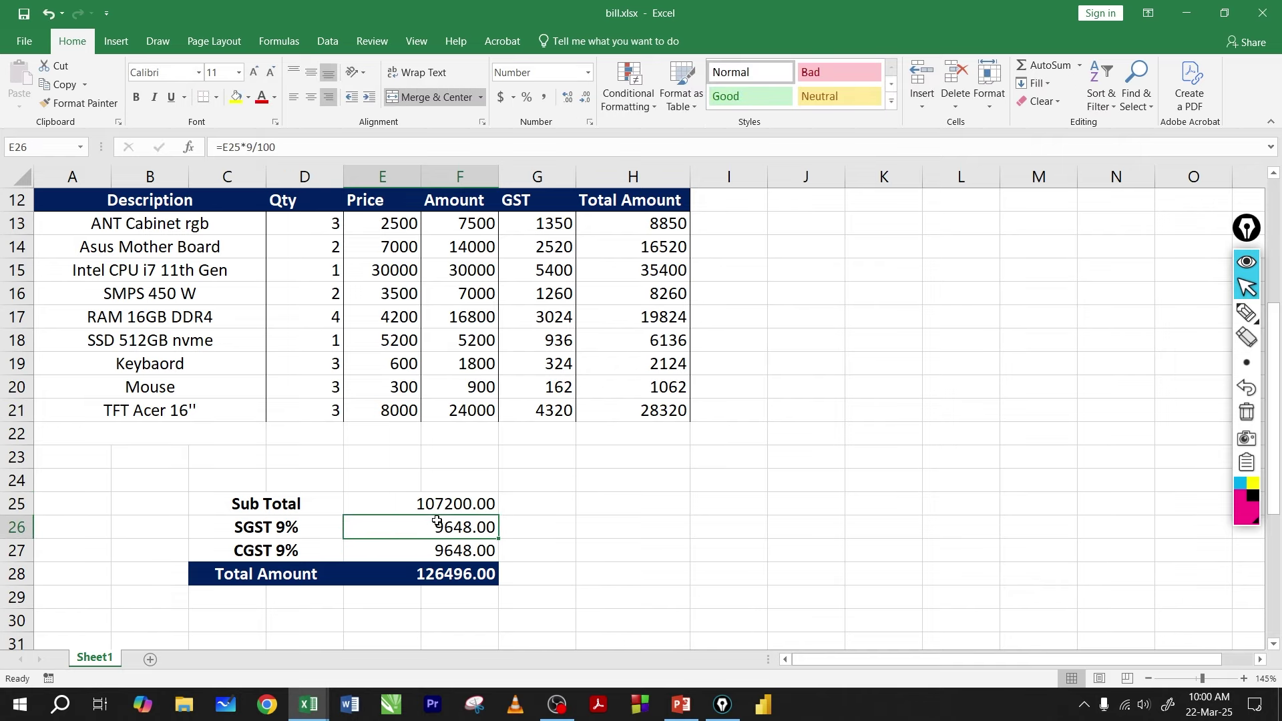
double_click(437, 521)
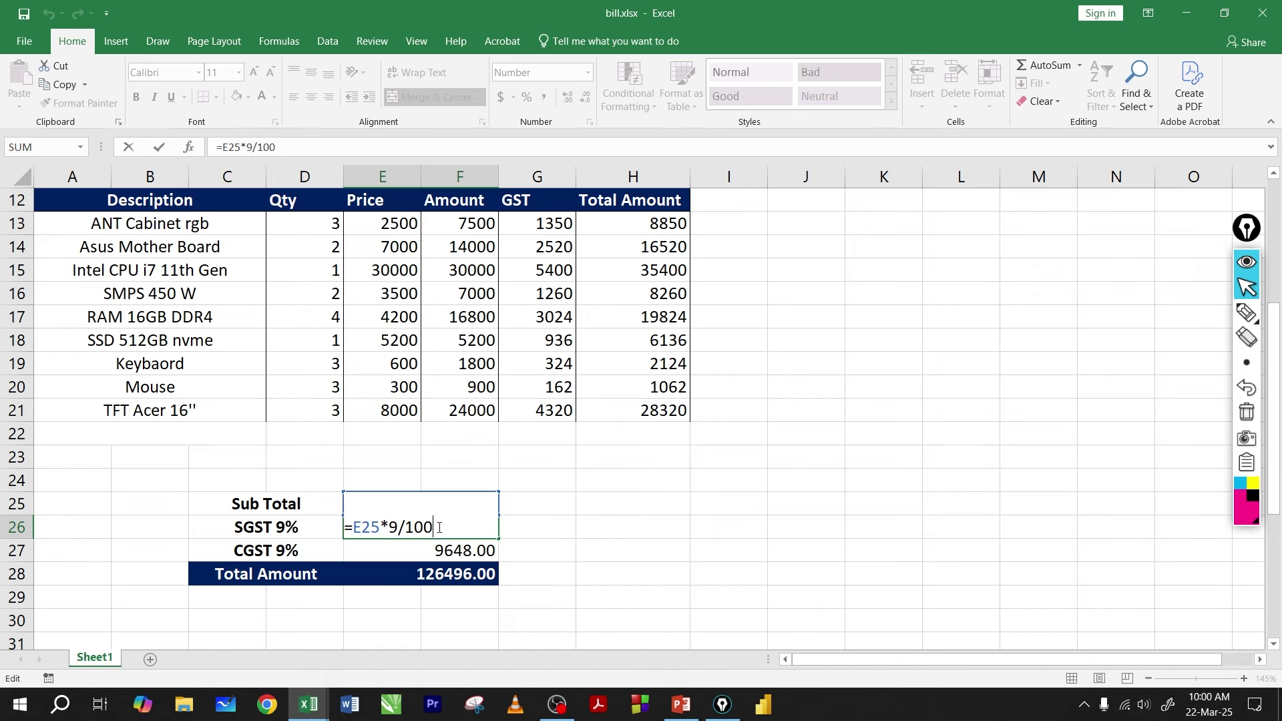
key("Escape")
- Inspect the CGST 9% formula in E27 and compare it with the SGST formula in E26
left_click(412, 550)
double_click(412, 551)
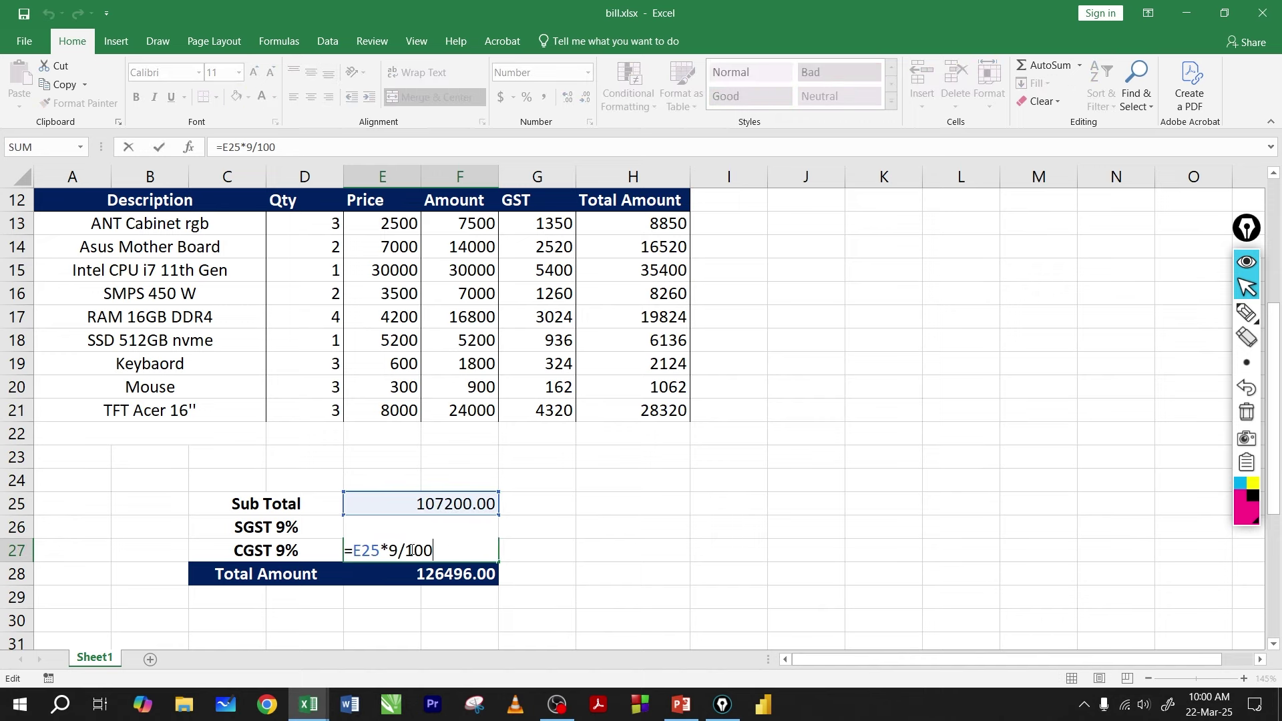
left_click(452, 525)
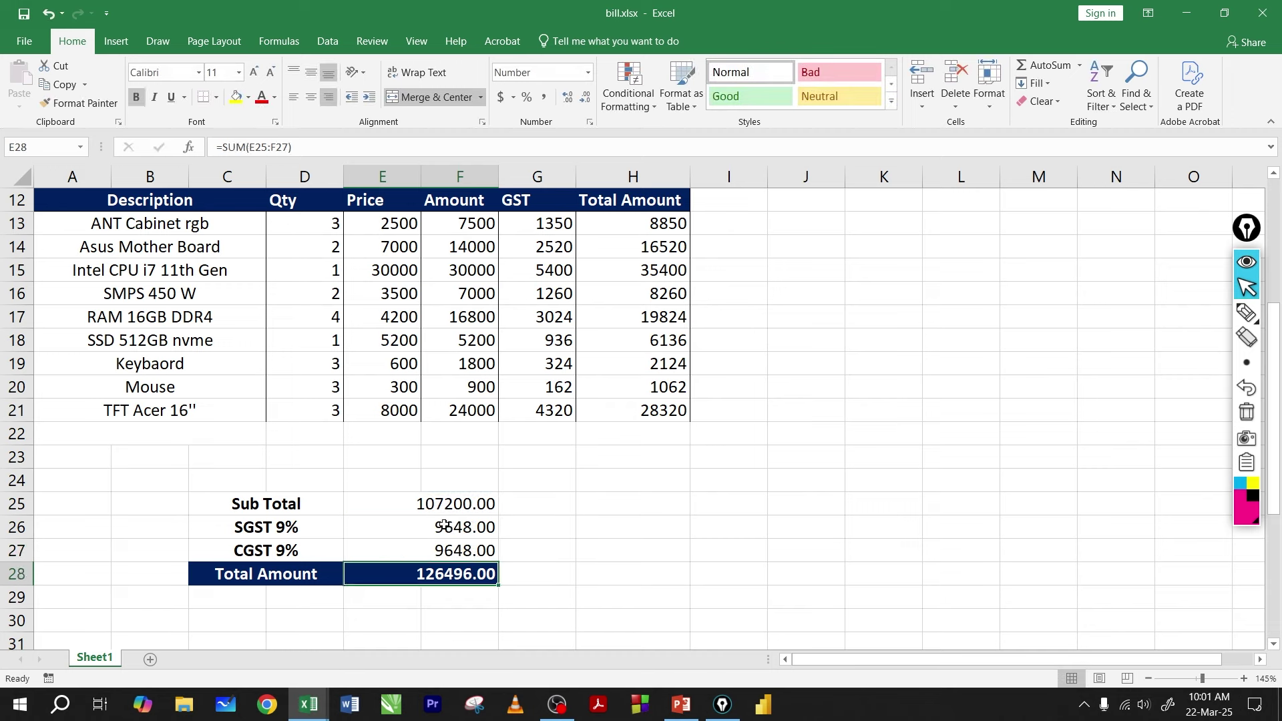
left_click(444, 545)
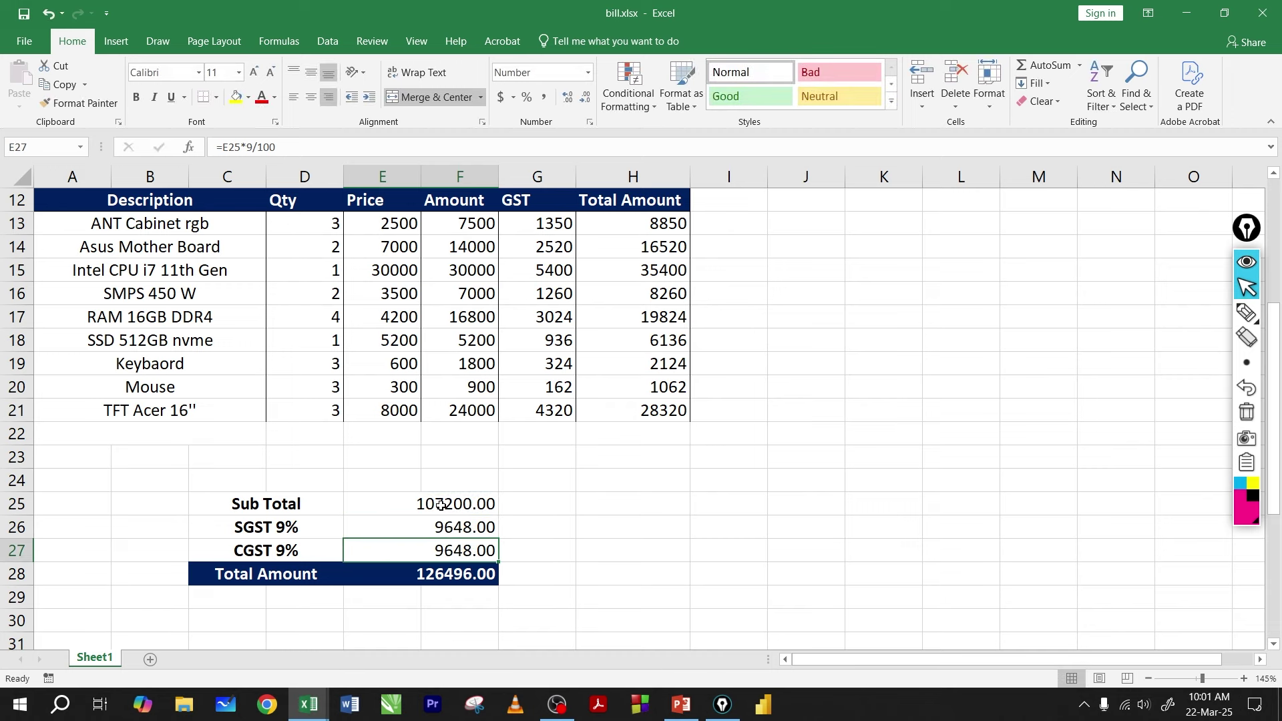
left_click(441, 505)
double_click(444, 528)
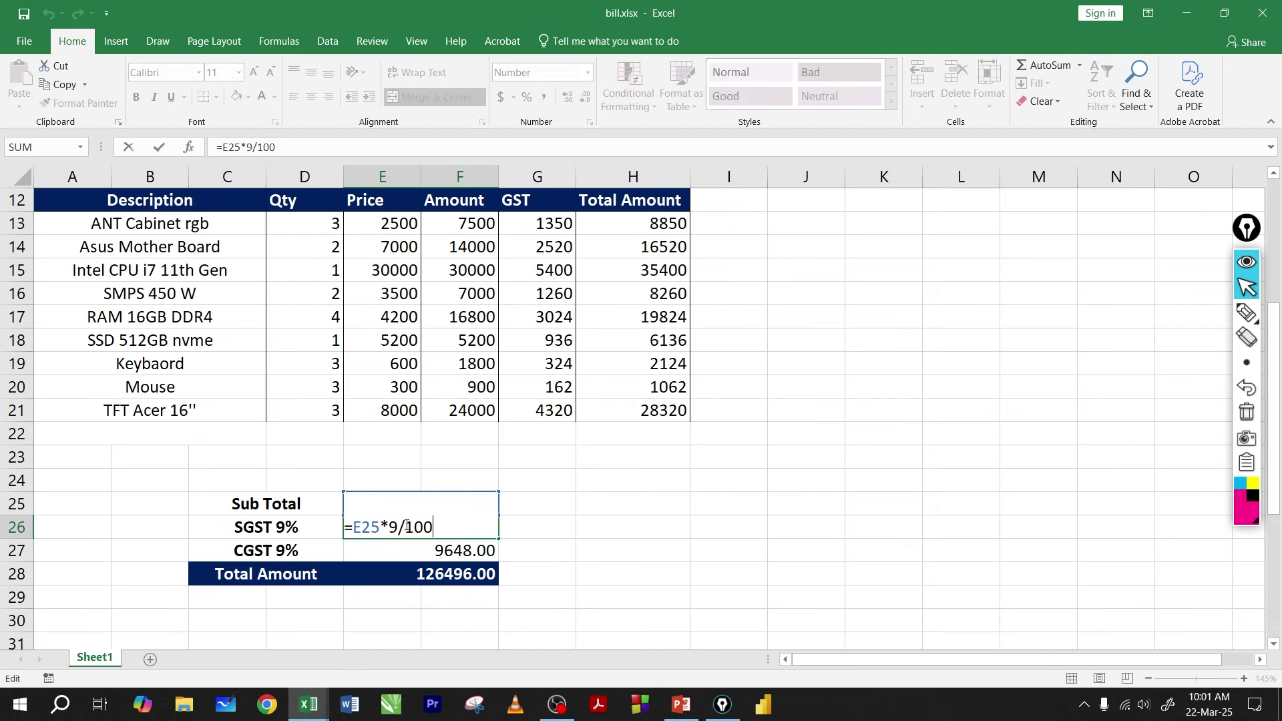
left_click(434, 558)
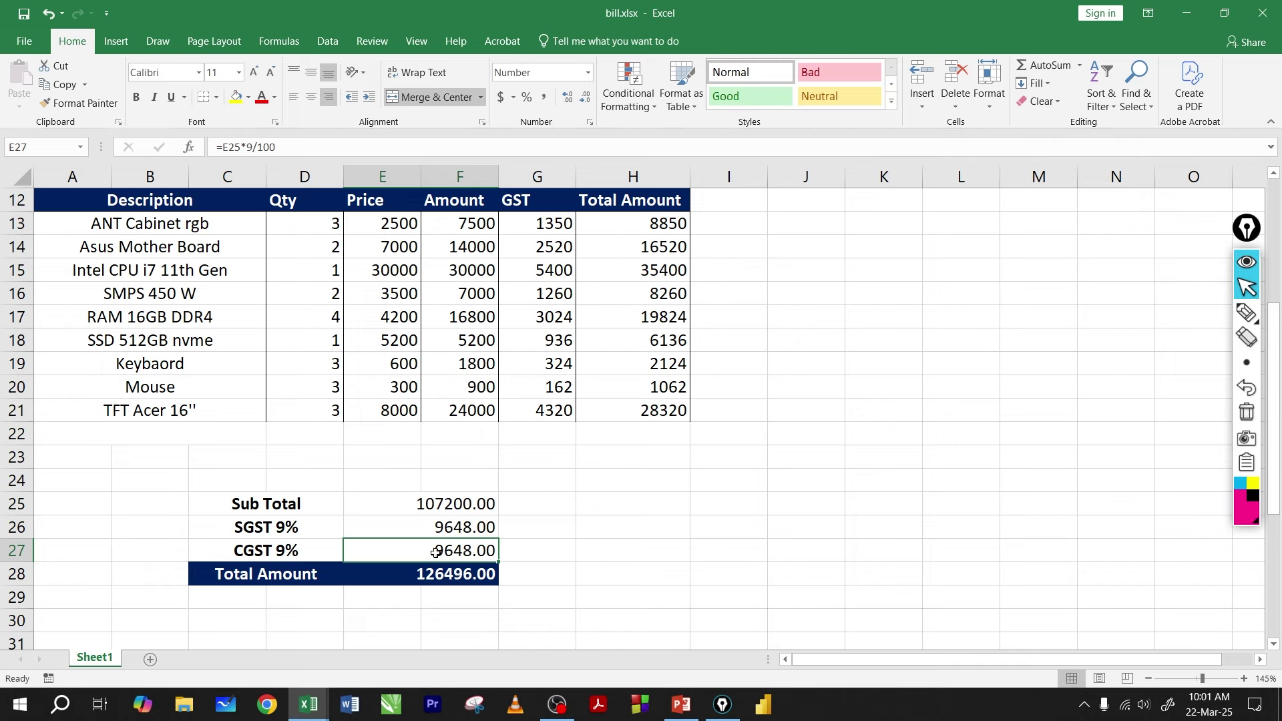
double_click(435, 553)
key("Return")
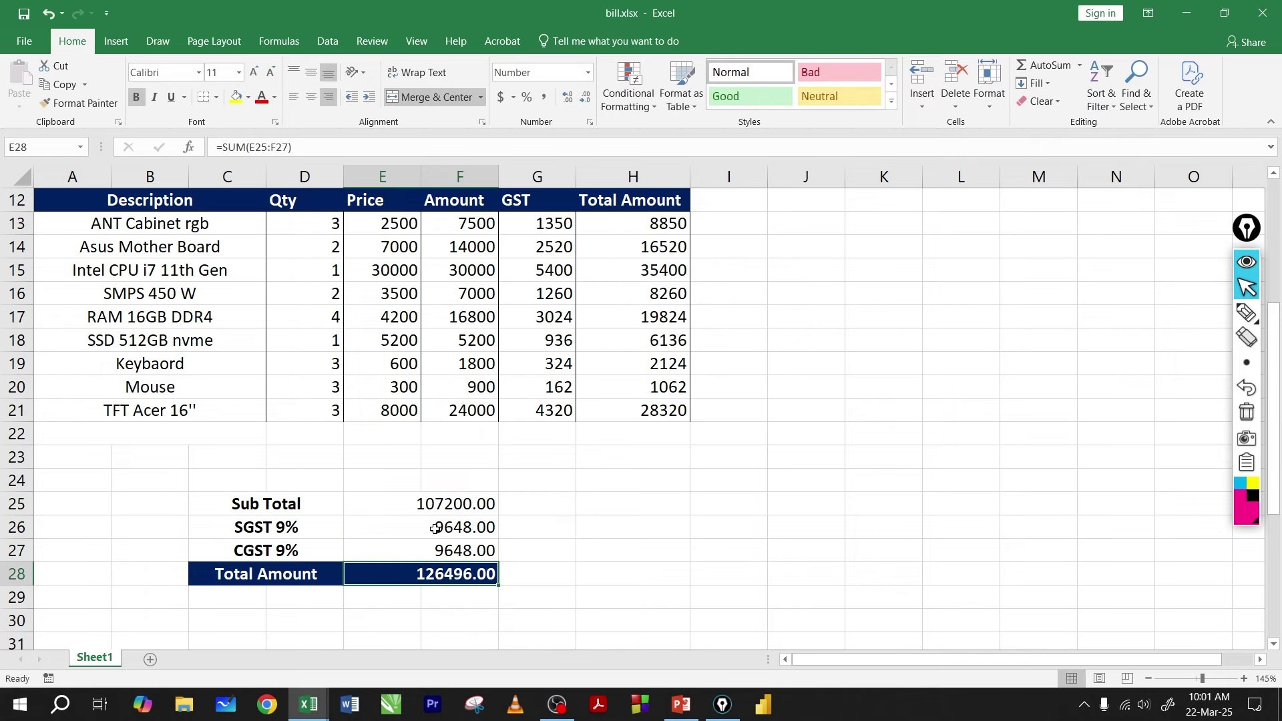
- Inspect the final Total Amount formula in E28 and the Sub Total, SGST and CGST cells it sums
key("Up")
key("Up")
key("Up")
left_click(432, 571)
left_click_drag(437, 506, 444, 552)
left_click(440, 504)
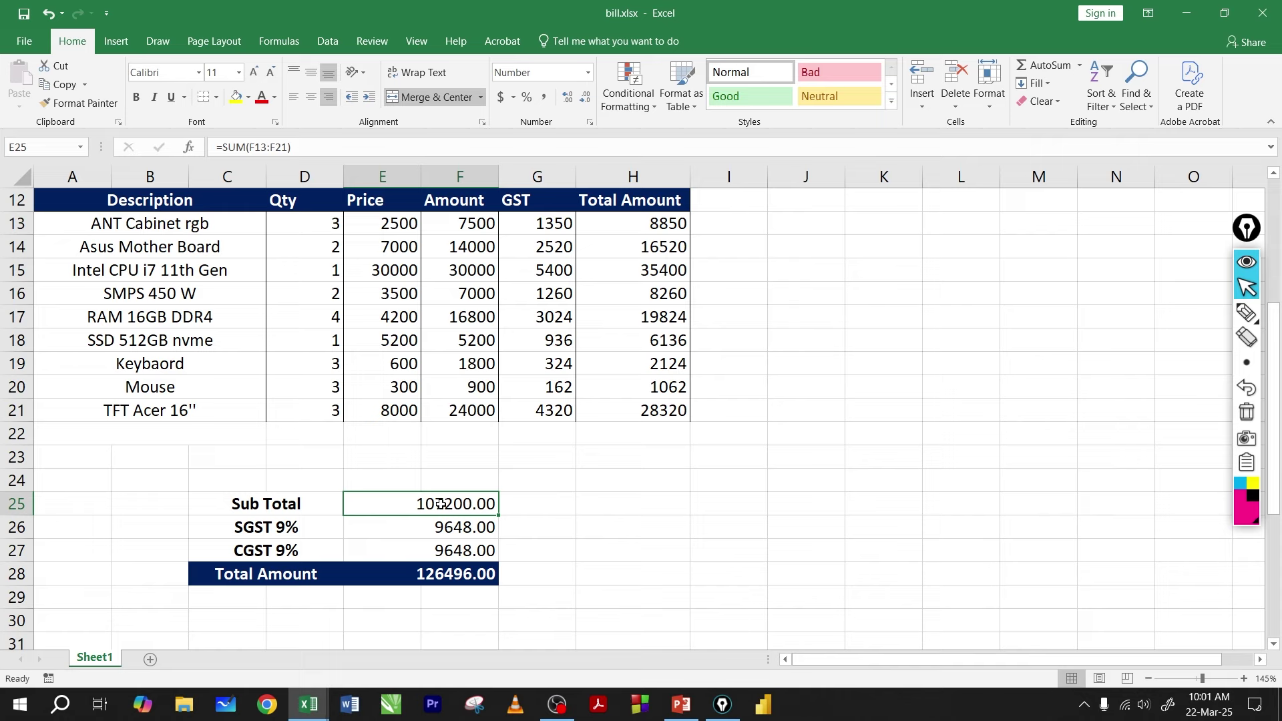
left_click_drag(449, 506, 445, 553)
double_click(440, 573)
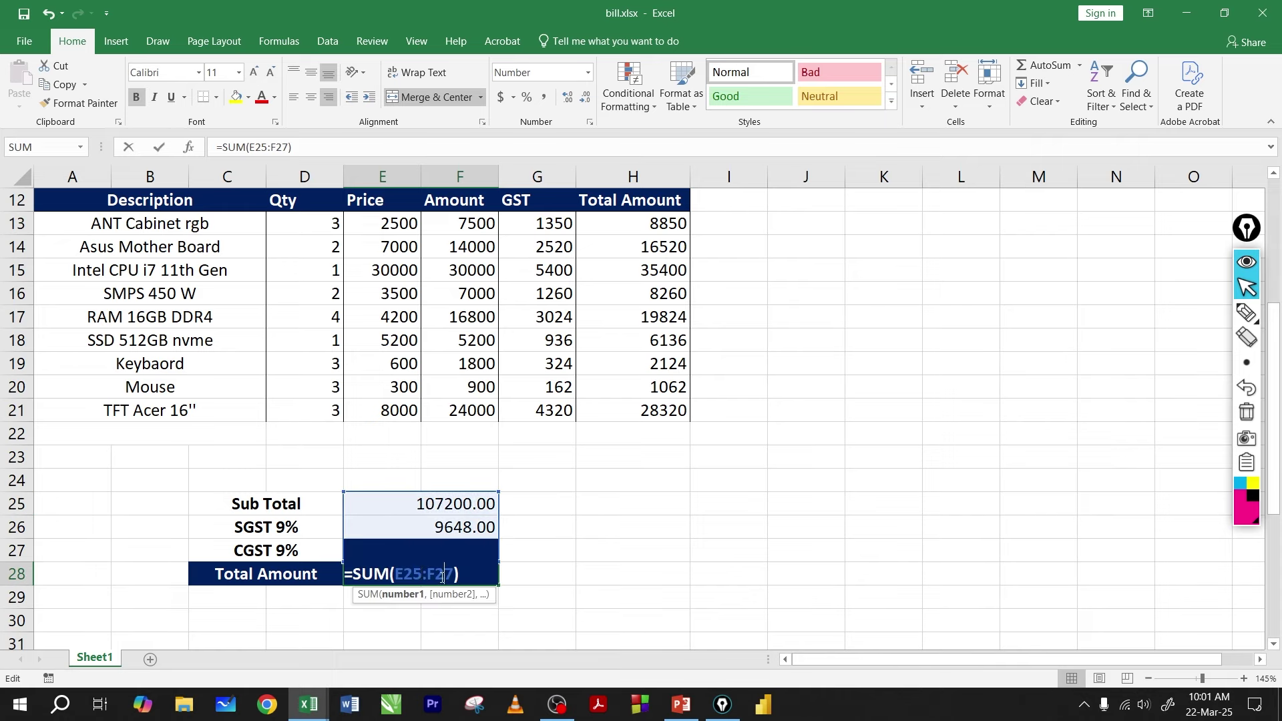
key("Return")
left_click(451, 572)
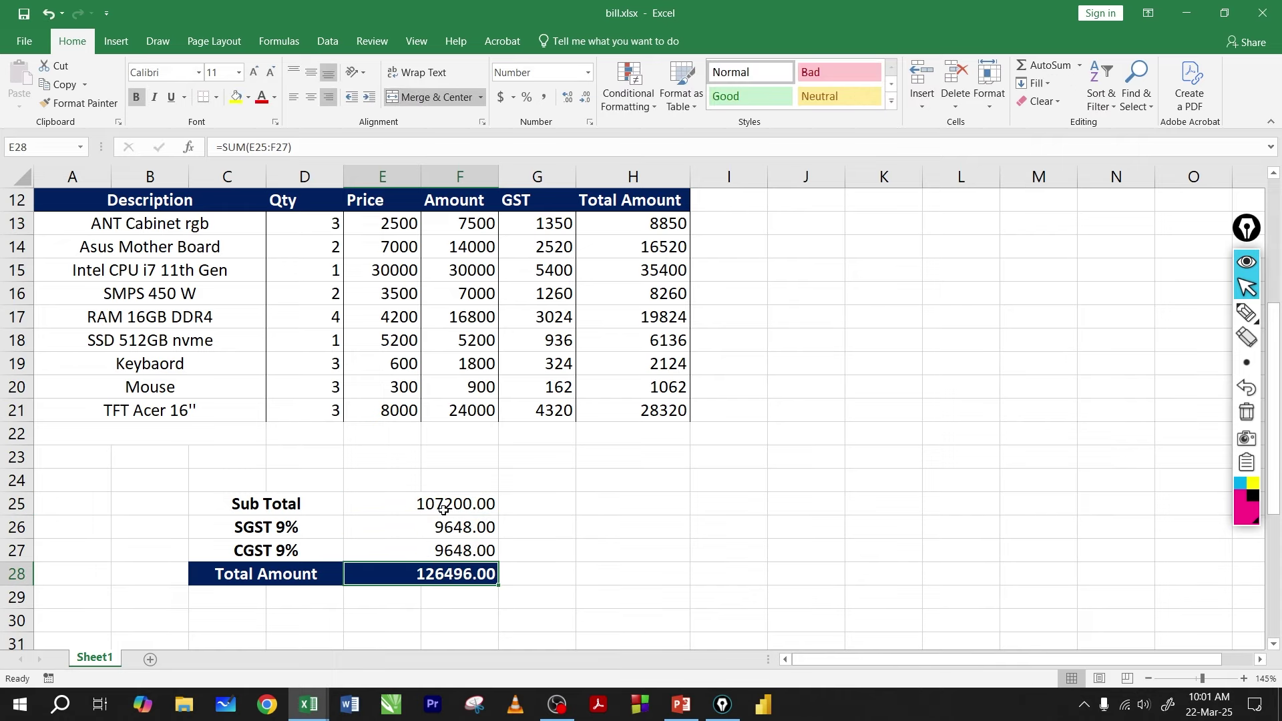
left_click_drag(437, 506, 441, 572)
left_click(438, 573)
left_click(368, 512)
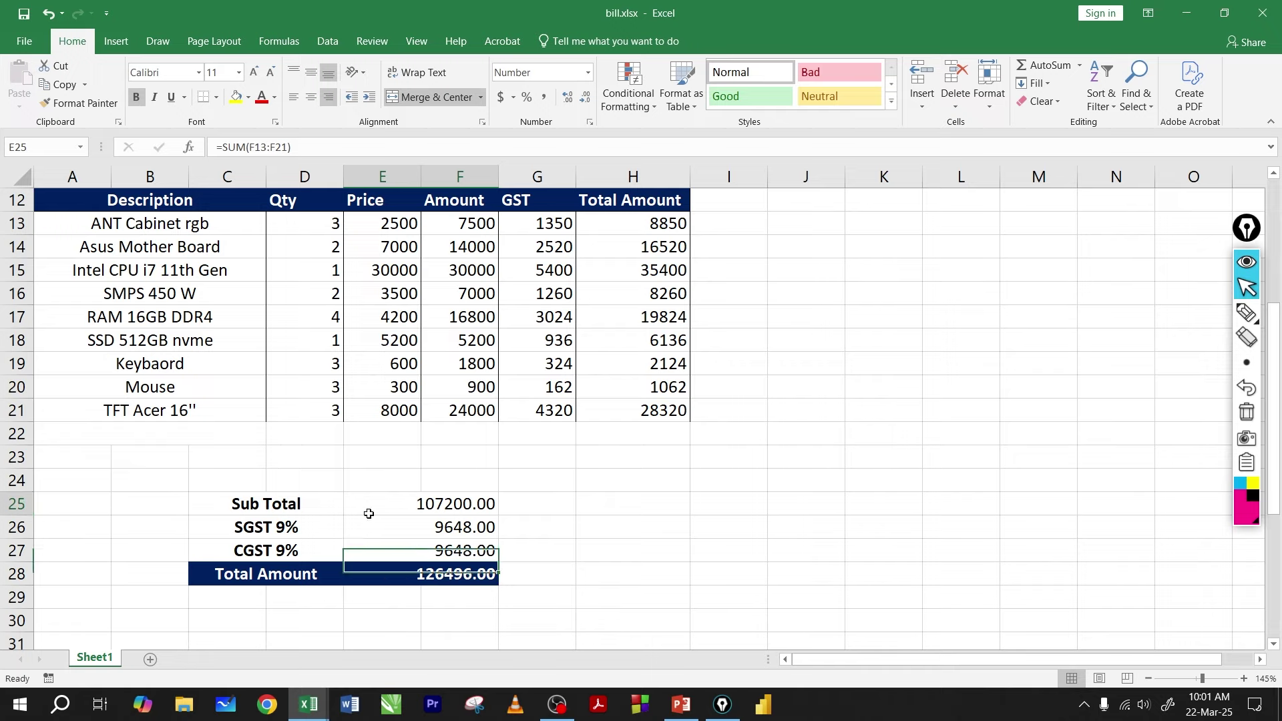
- Review the company header and the customer details block at the start of the bill
scroll(331, 458, "up", 3)
scroll(316, 453, "up", 2)
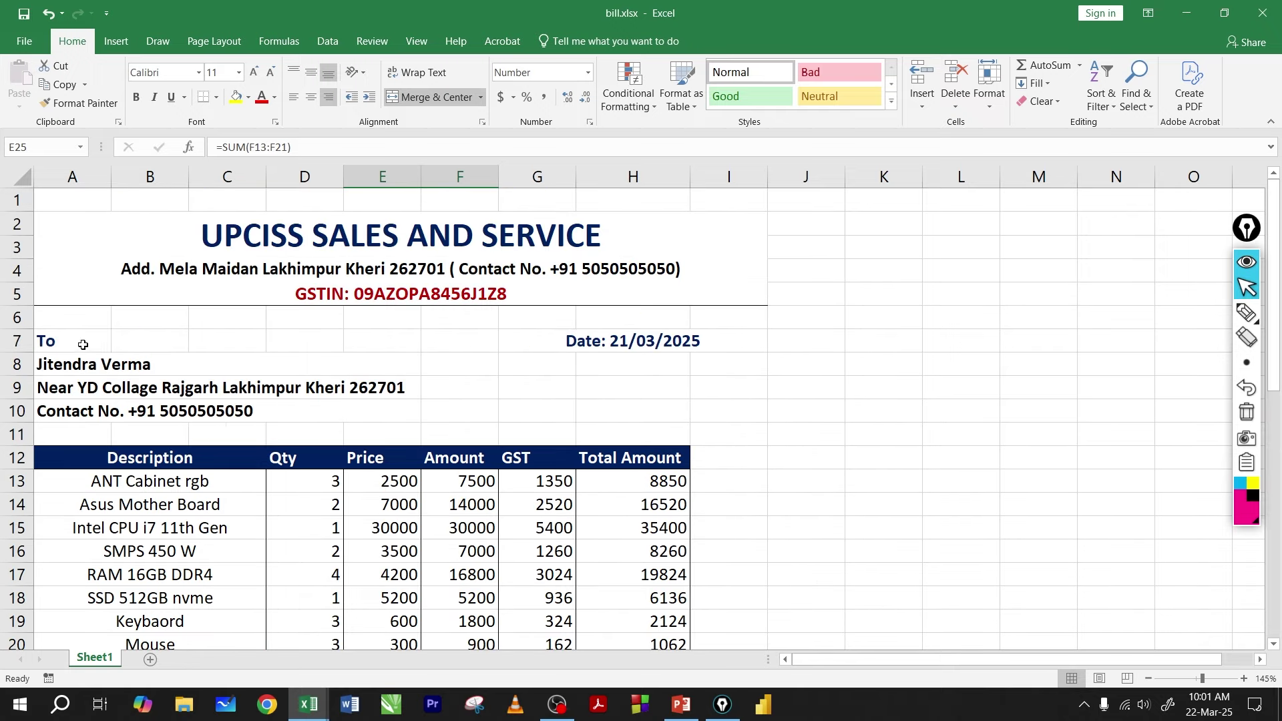
left_click_drag(83, 344, 186, 397)
left_click_drag(100, 369, 185, 408)
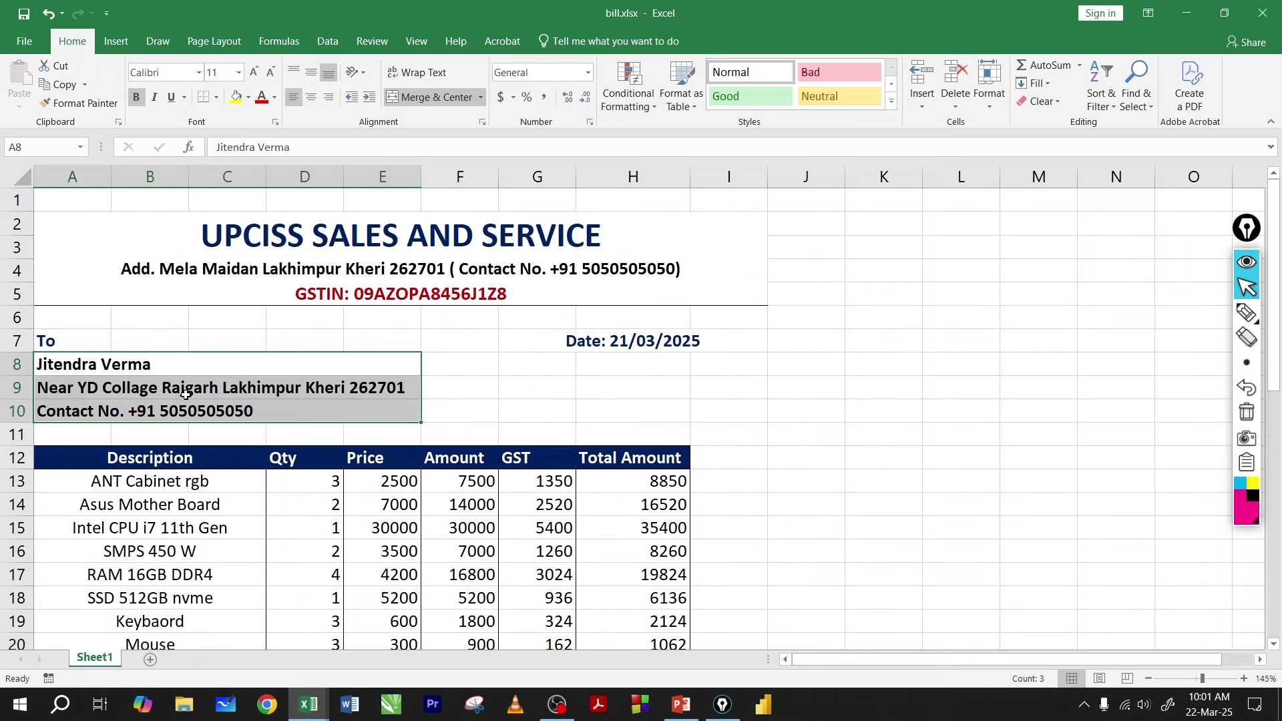
left_click(197, 380)
left_click(359, 258)
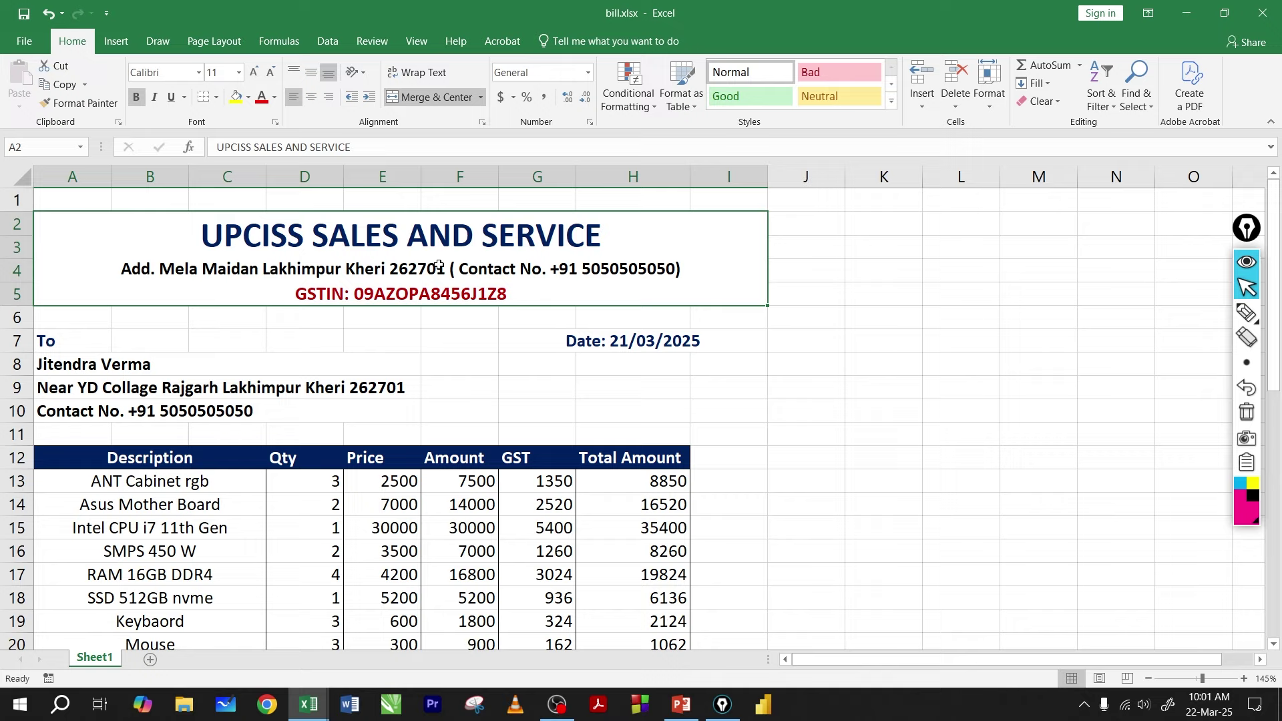
left_click(432, 375)
- Review the bank details and signature blocks at the end of the bill
scroll(429, 384, "down", 10)
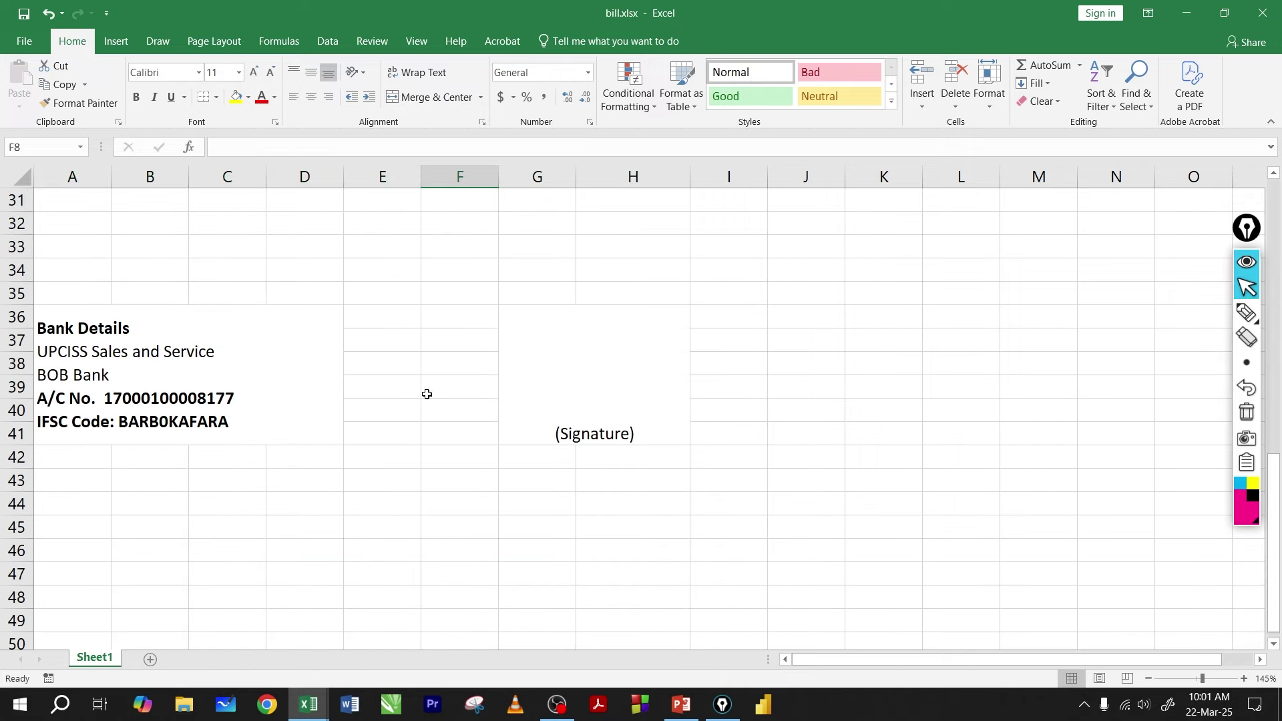
left_click(192, 335)
left_click(553, 395)
scroll(457, 405, "down", 2)
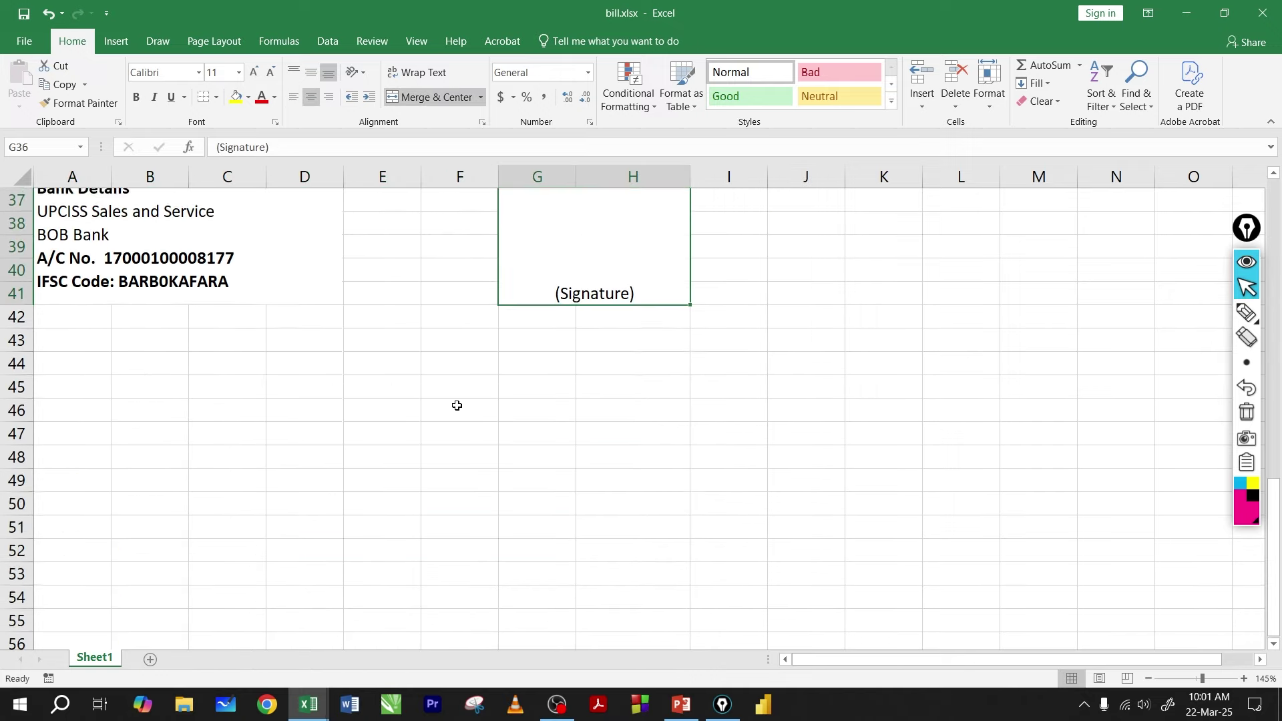
scroll(457, 405, "up", 12)
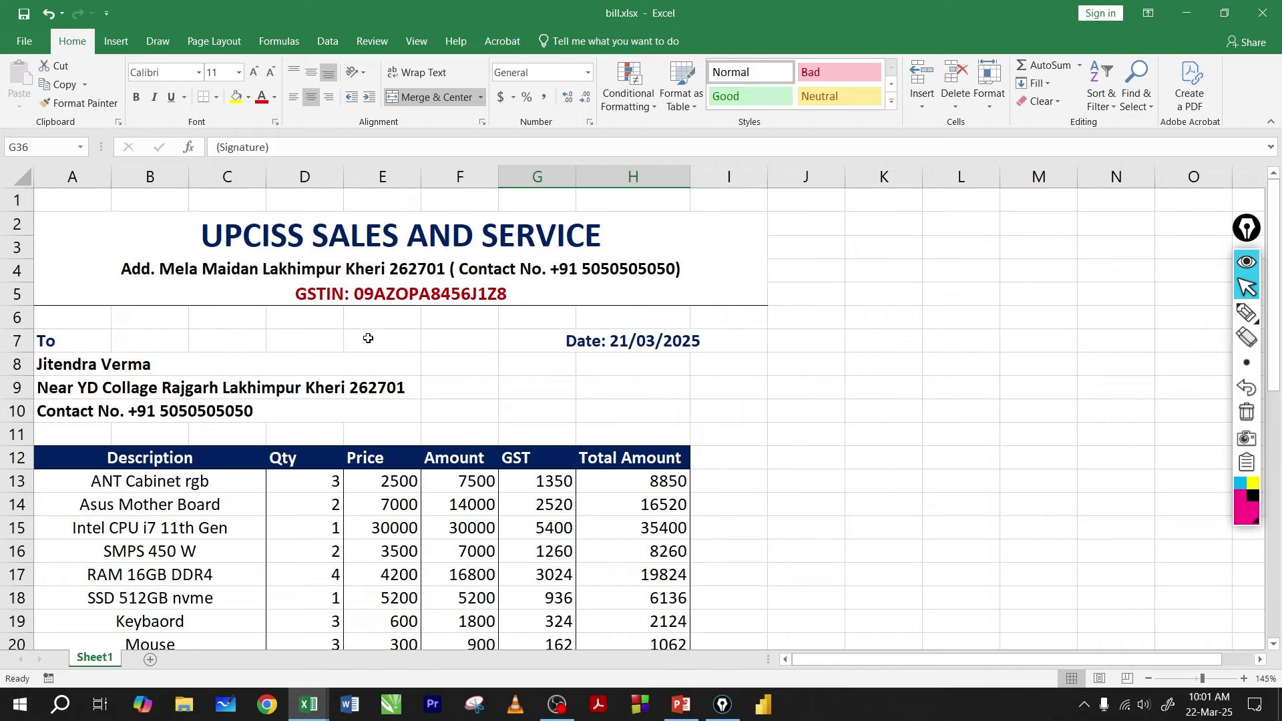
scroll(393, 345, "down", 2)
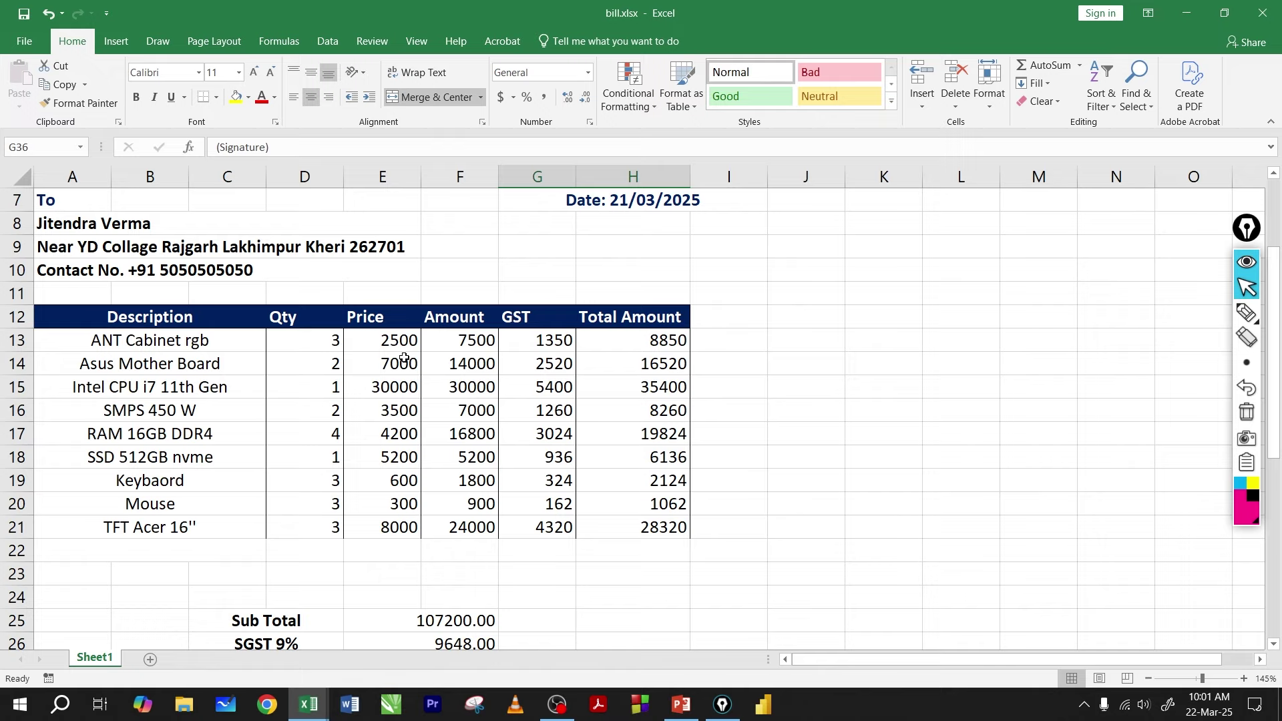
scroll(404, 358, "up", 2)
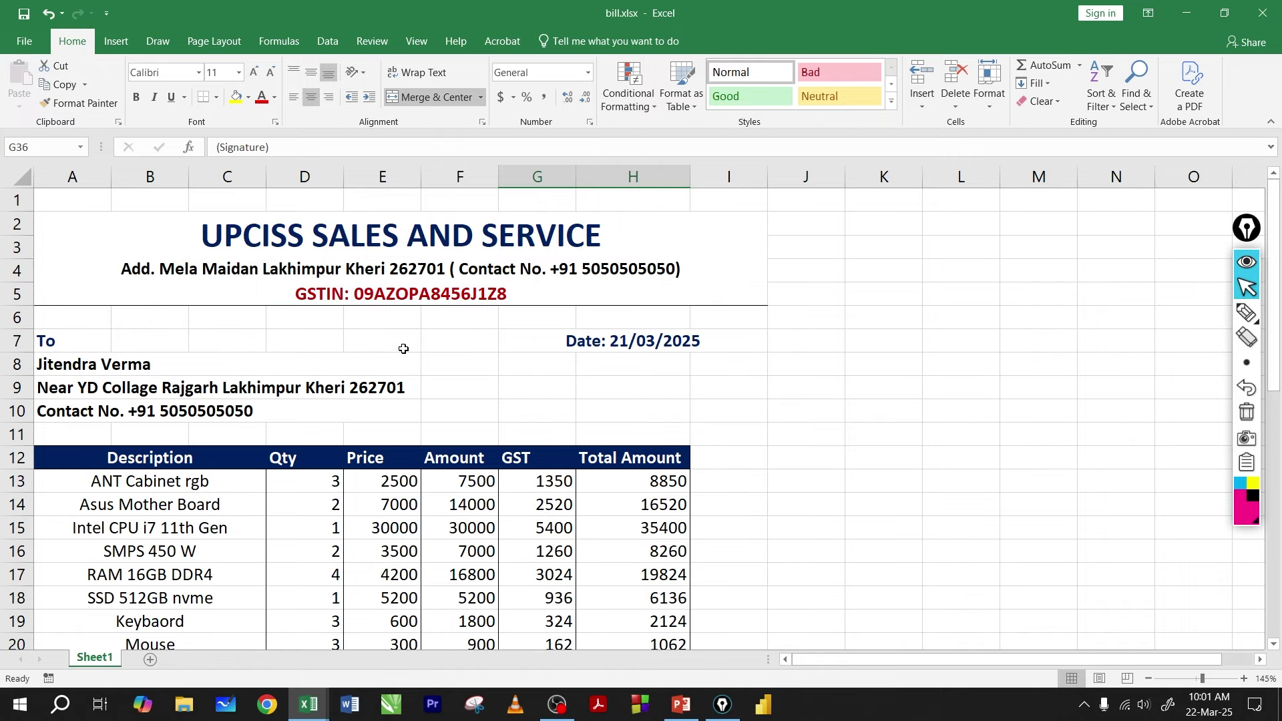
scroll(410, 350, "down", 5)
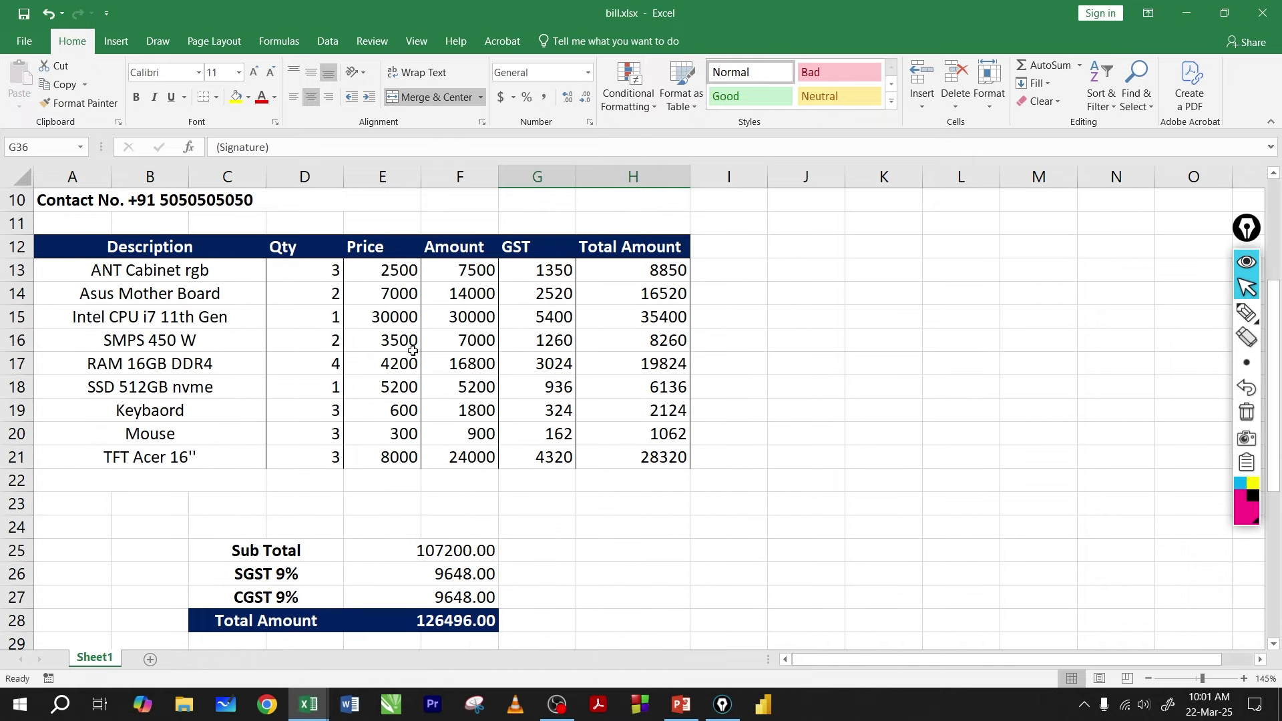
left_click(433, 371)
scroll(432, 372, "up", 5)
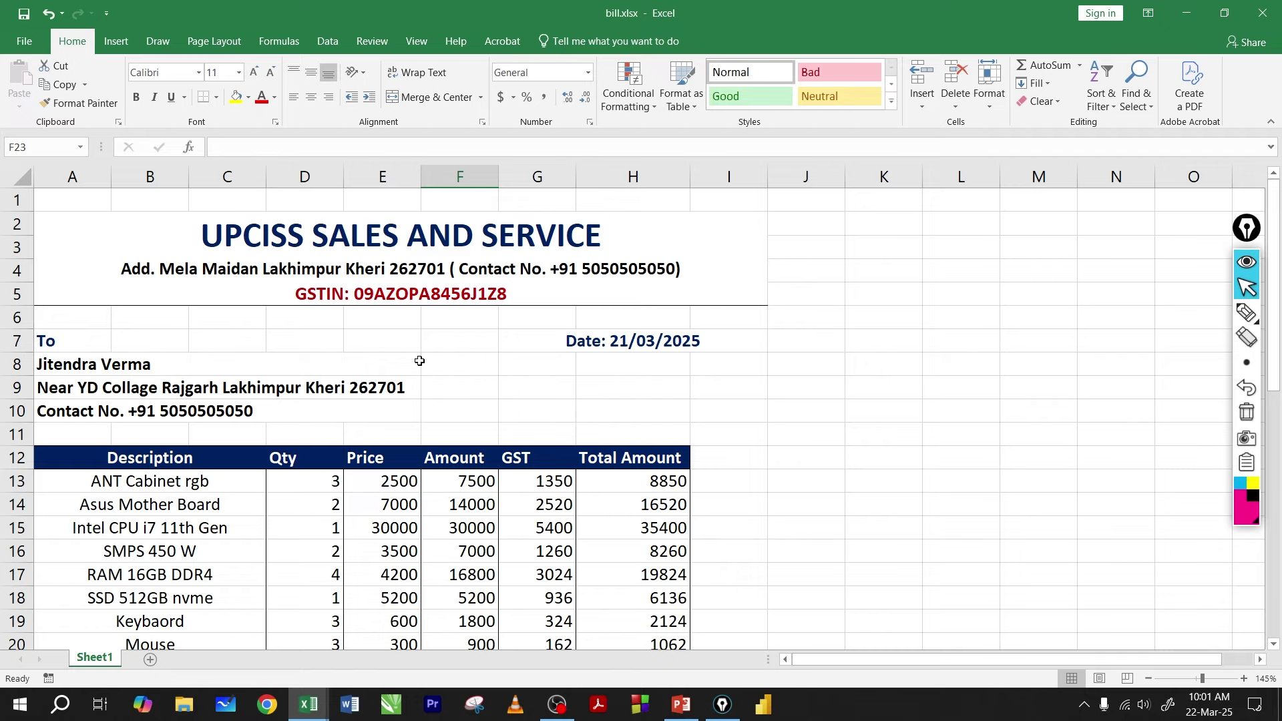
scroll(421, 360, "down", 1)
scroll(420, 370, "up", 1)
- Switch to the blank Book3 workbook and select cell D5
left_click(319, 716)
left_click(381, 640)
left_click(273, 332)
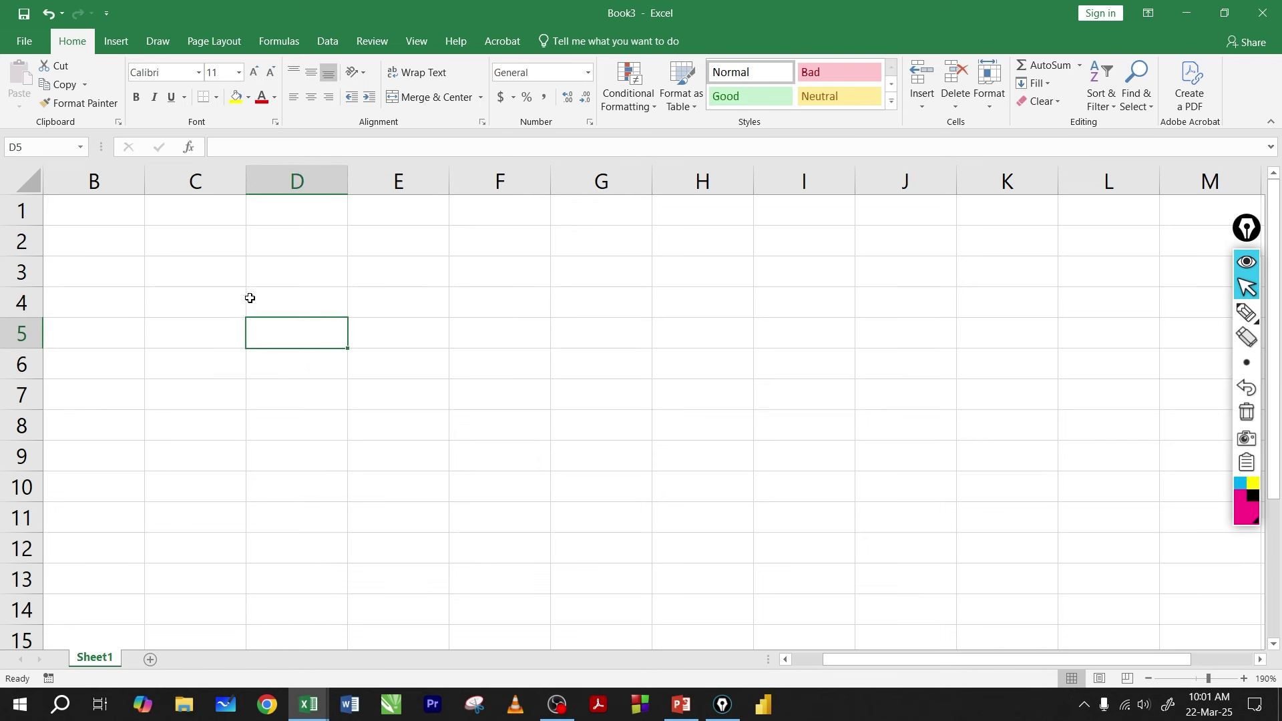
left_click_drag(134, 242, 495, 406)
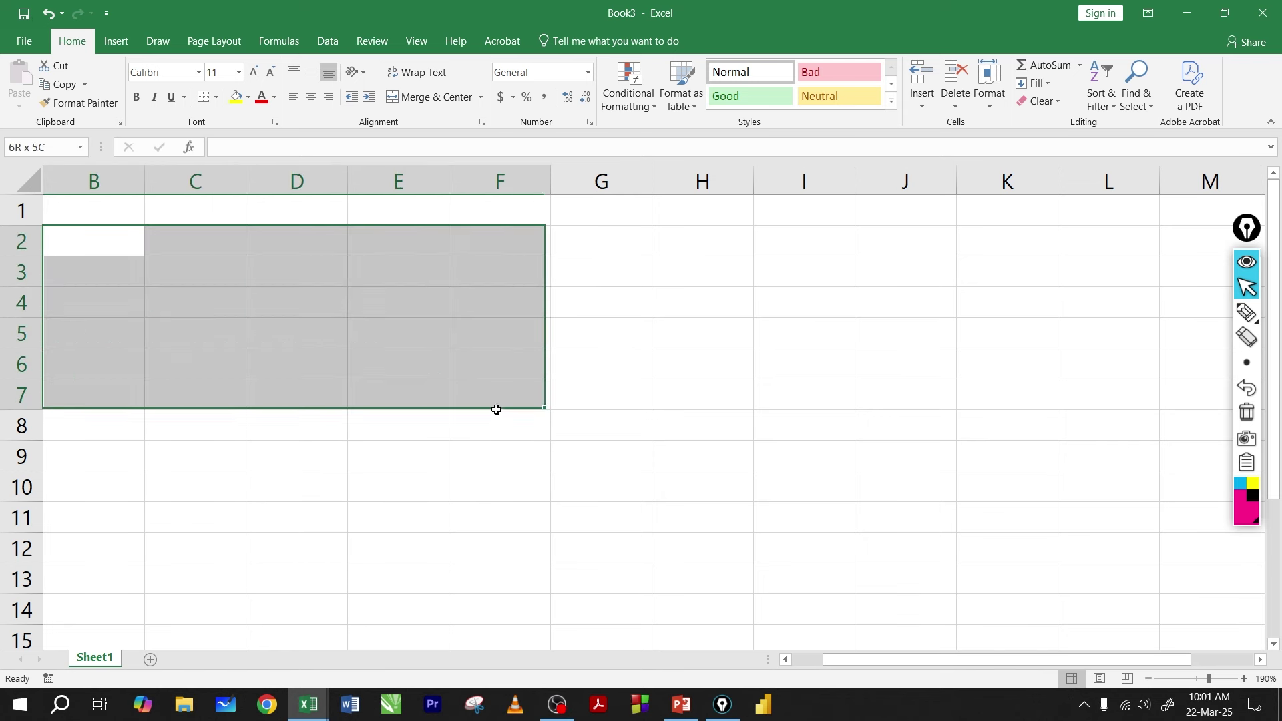
left_click(360, 327)
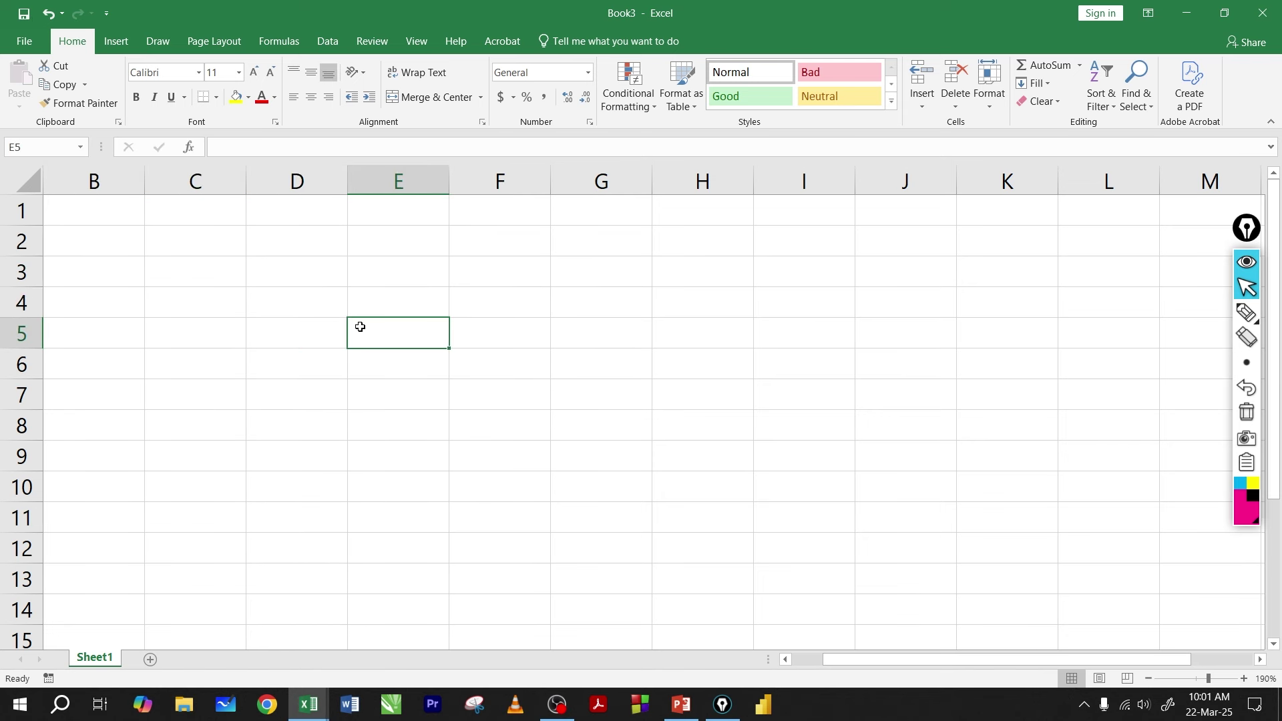
left_click_drag(119, 235, 701, 406)
left_click(401, 312)
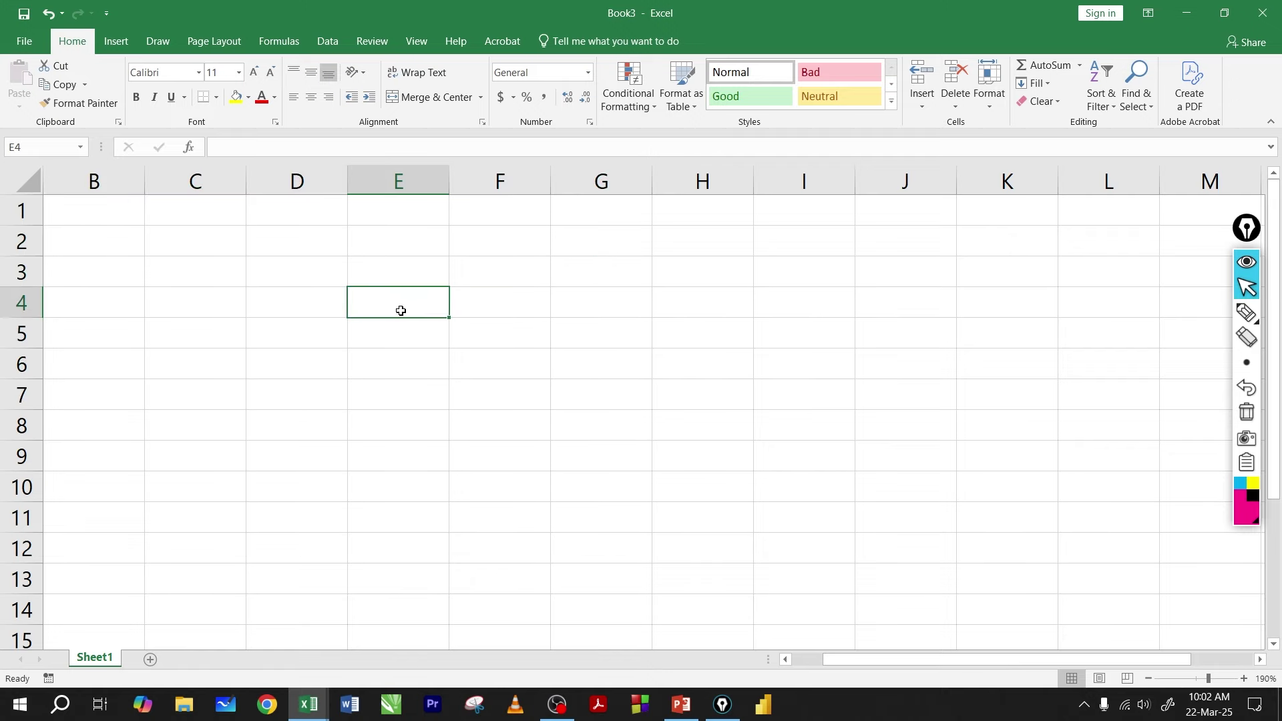
- Enter the sample text "thth" in cell B4 and "grg" in cell M4
scroll(401, 310, "down", 7, "ctrl")
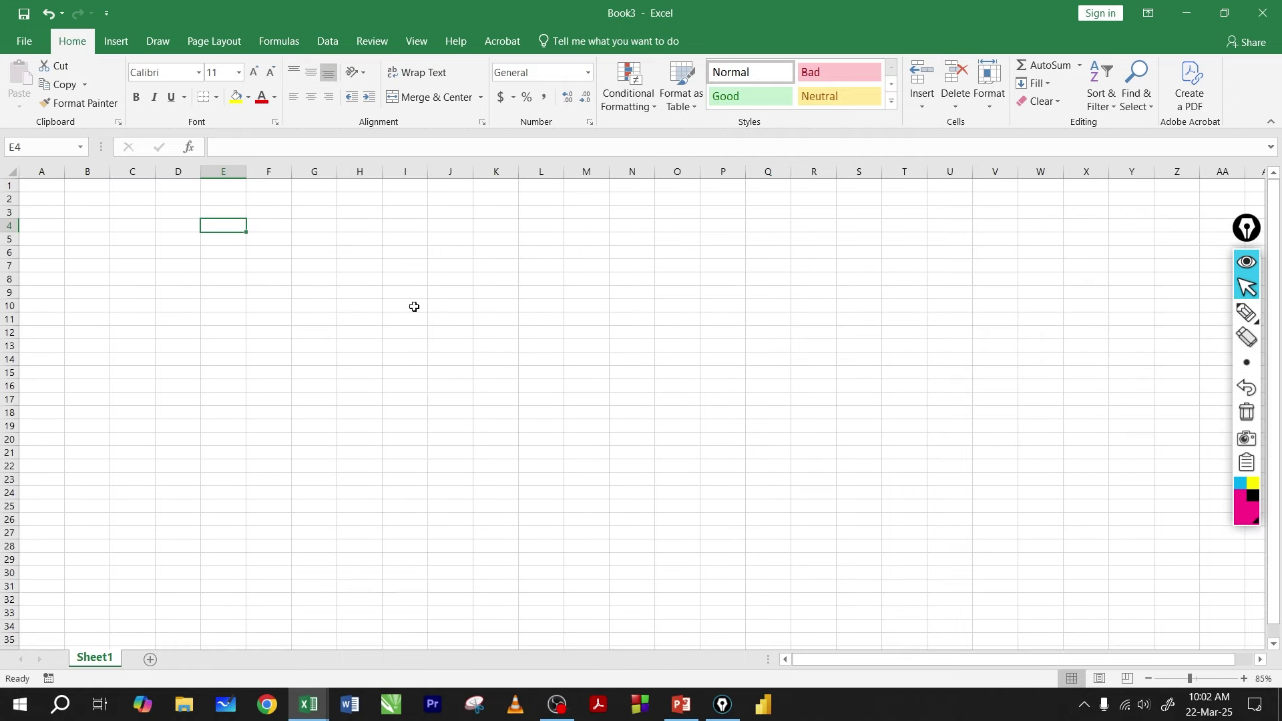
scroll(414, 306, "up", 5, "ctrl")
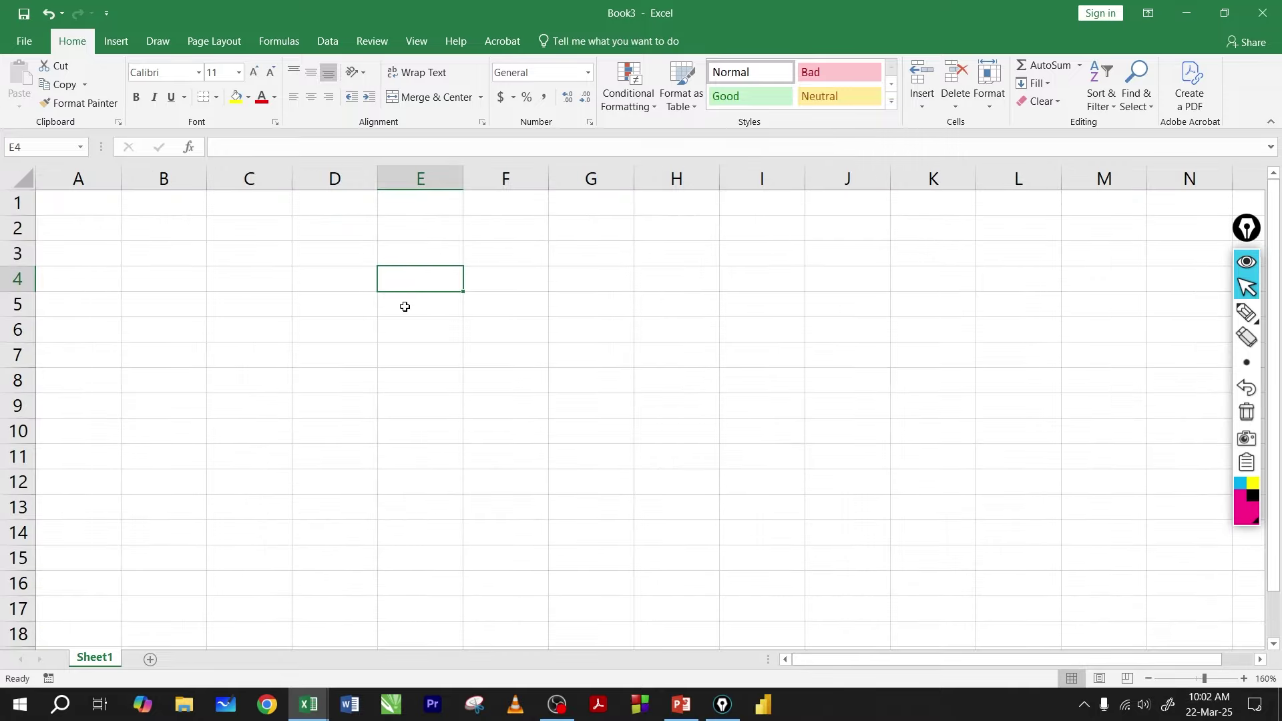
left_click(173, 268)
type("thth")
left_click(210, 254)
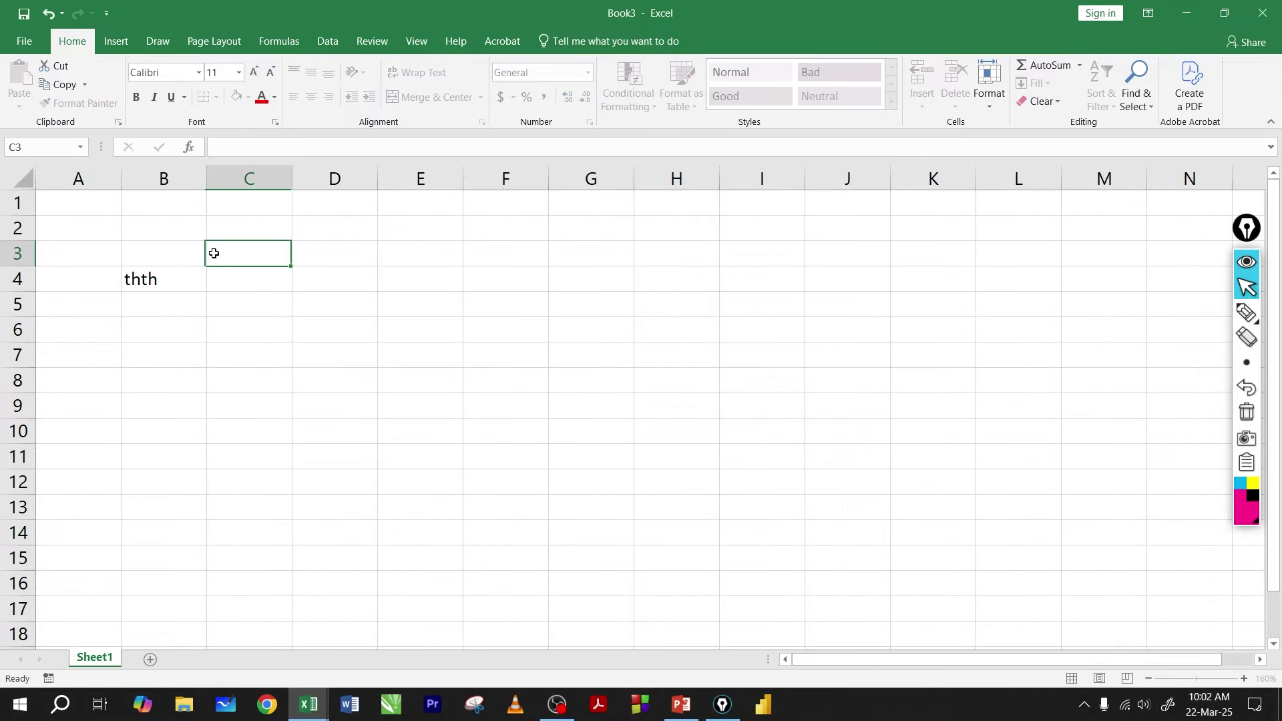
left_click(168, 281)
left_click(1079, 275)
type("grg")
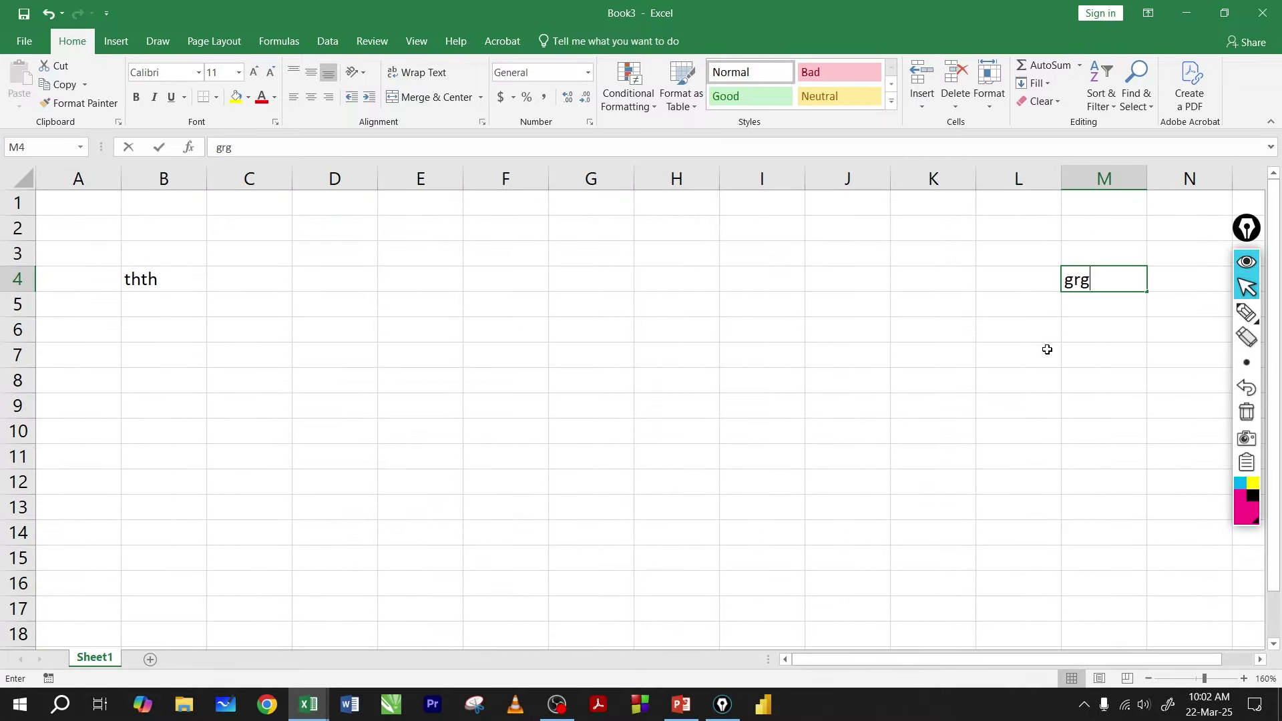
left_click(1047, 349)
left_click(184, 281)
left_click(1045, 288)
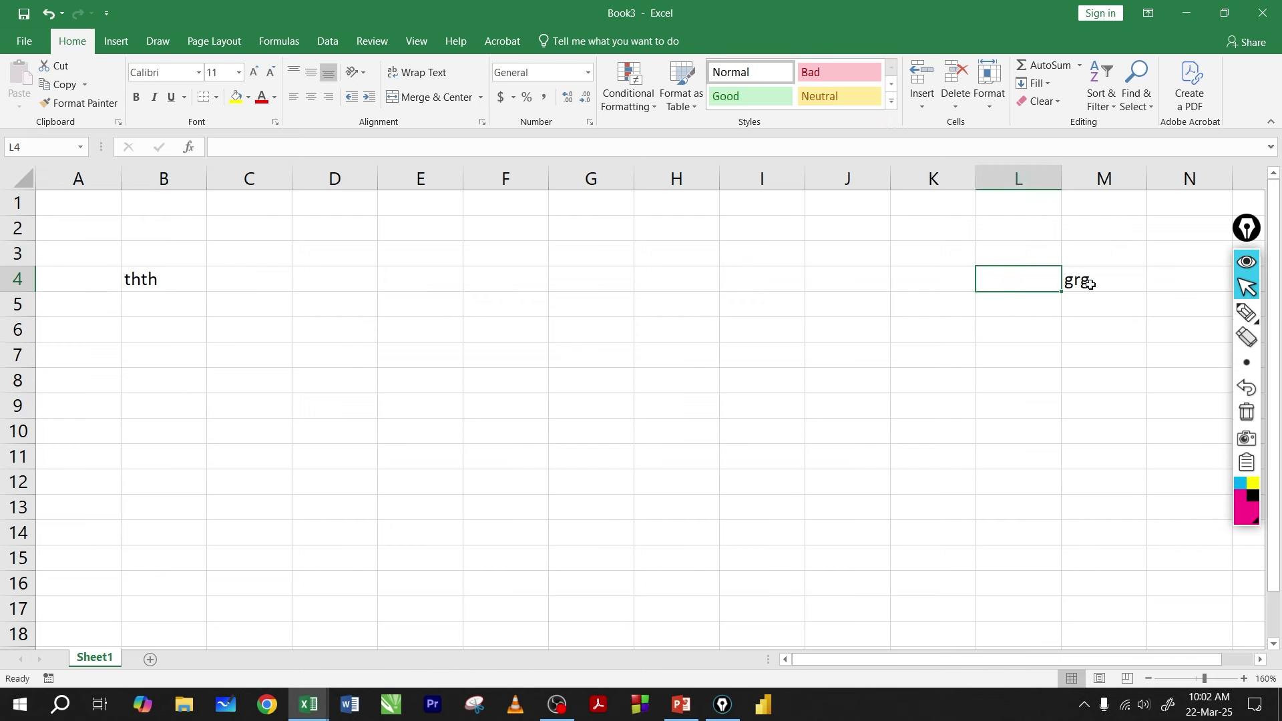
- Clear the sample text from cells M4 and B4
left_click(1088, 283)
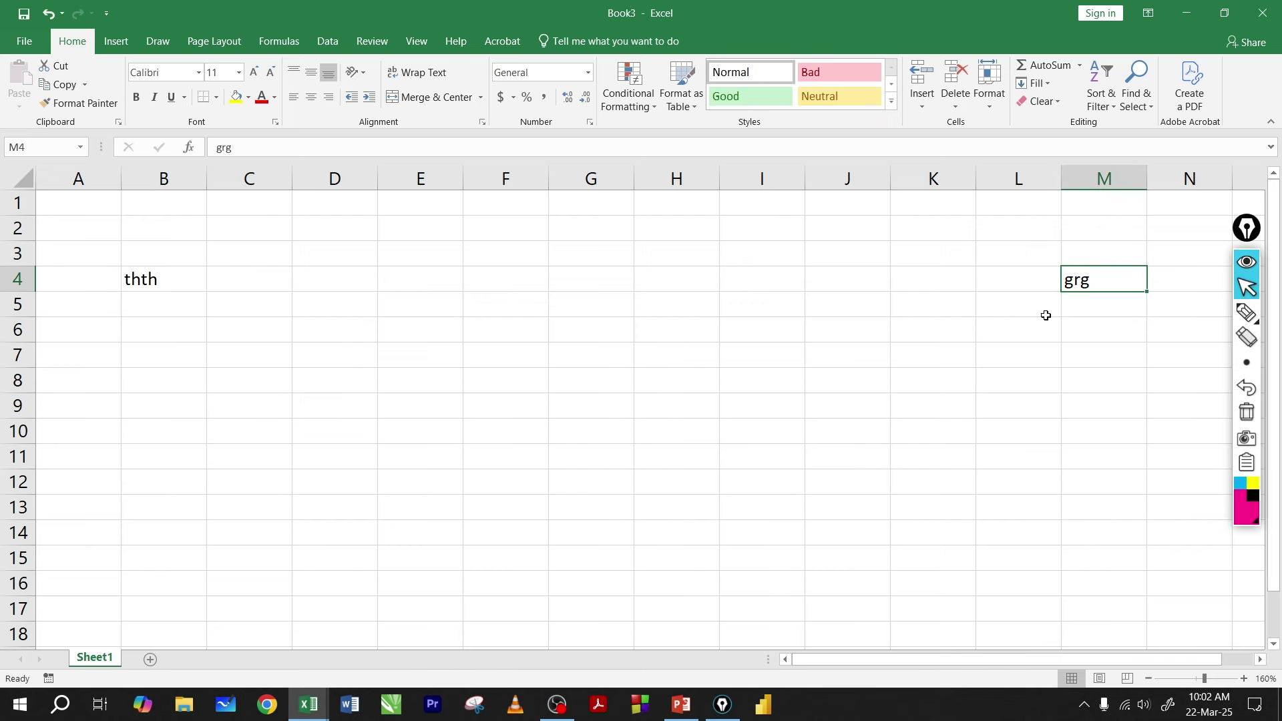
key("Delete")
left_click(198, 283)
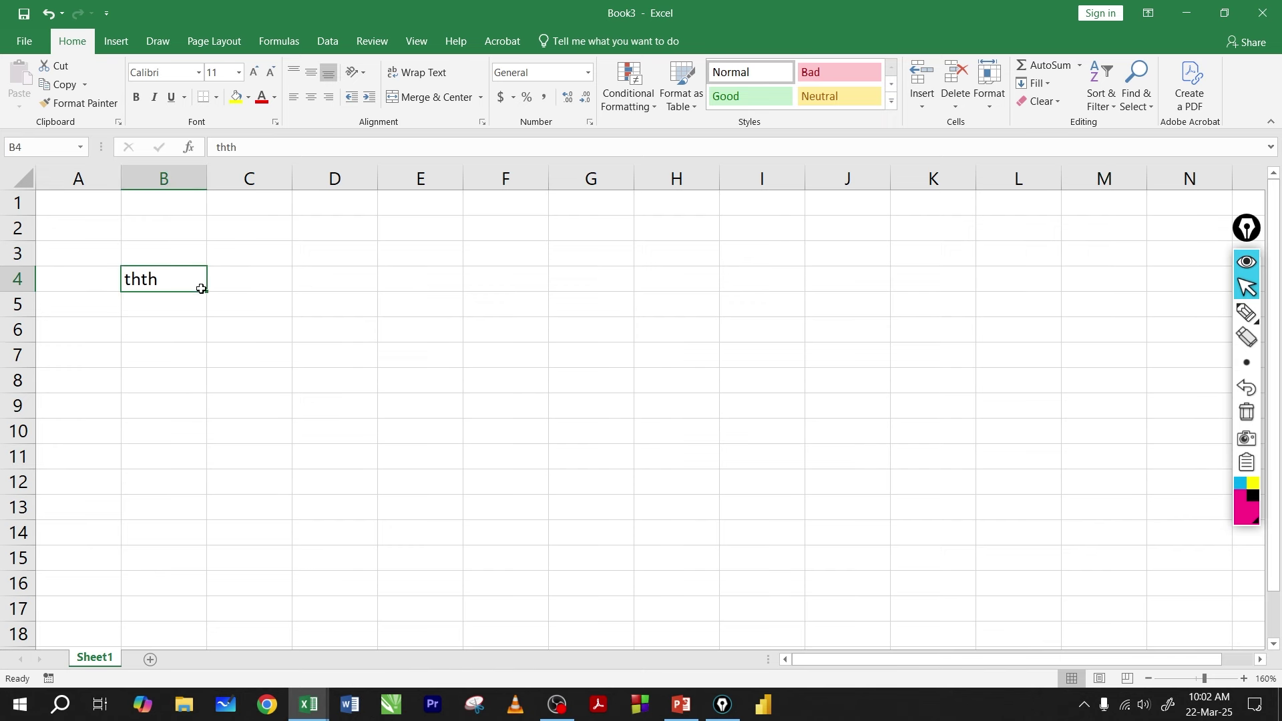
key("Delete")
- Enter the sample text "fghd" in B3, "dfgd" in D4 and "dfg" in B7
left_click(222, 261)
double_click(152, 252)
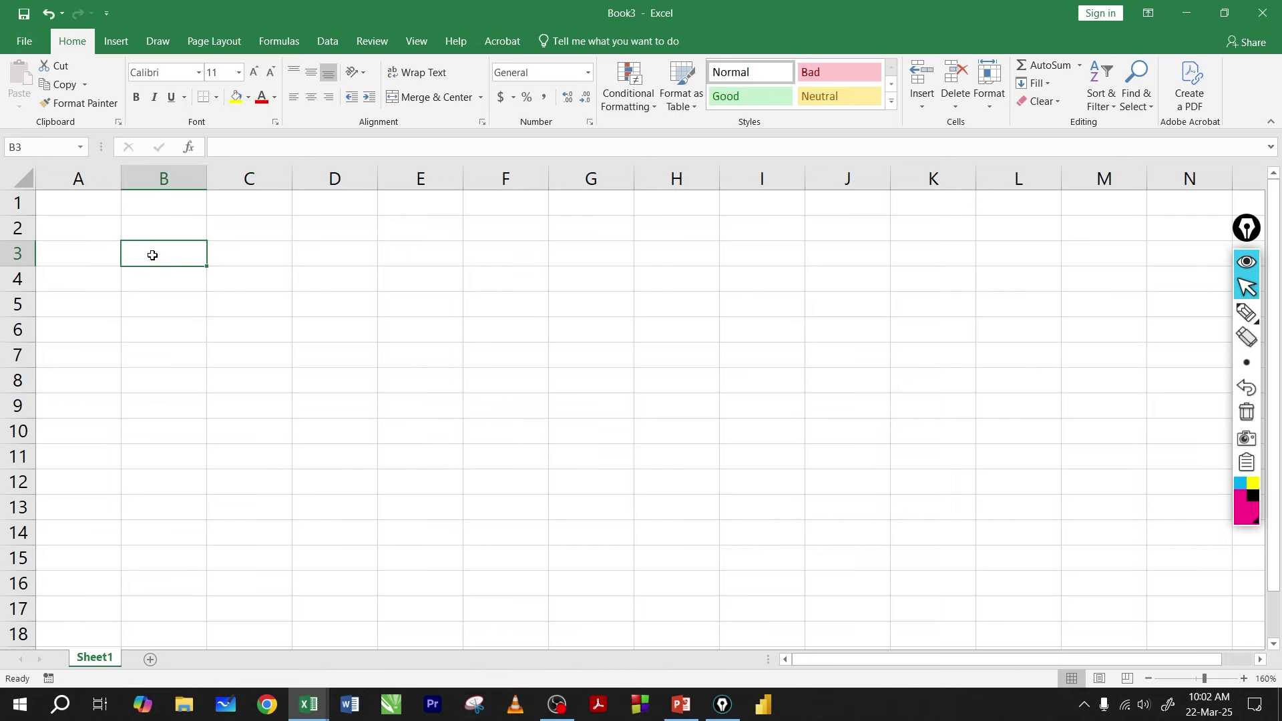
type("fghd")
left_click(294, 287)
type("dfgd")
left_click(178, 352)
type("dfg")
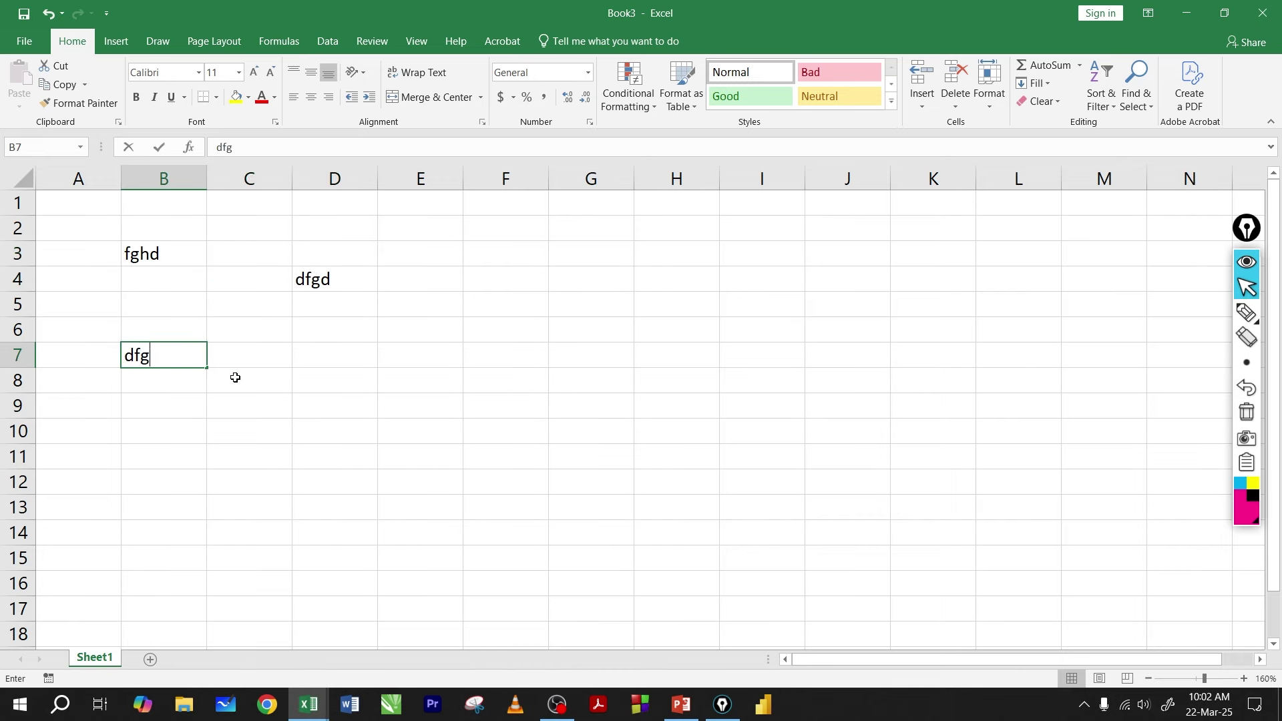
left_click(235, 377)
- Preview the sheet's printout, circle the sample text with the annotation pen, erase the mark and return to the sheet
left_click(24, 41)
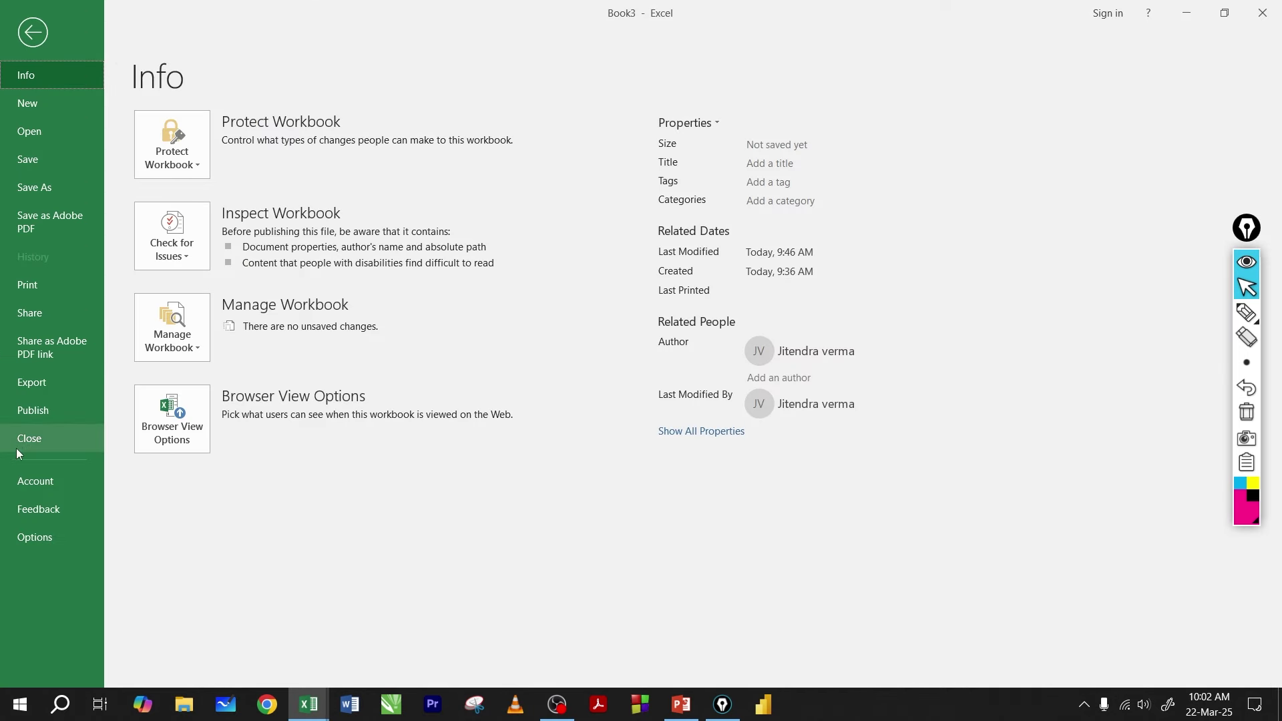
left_click(46, 287)
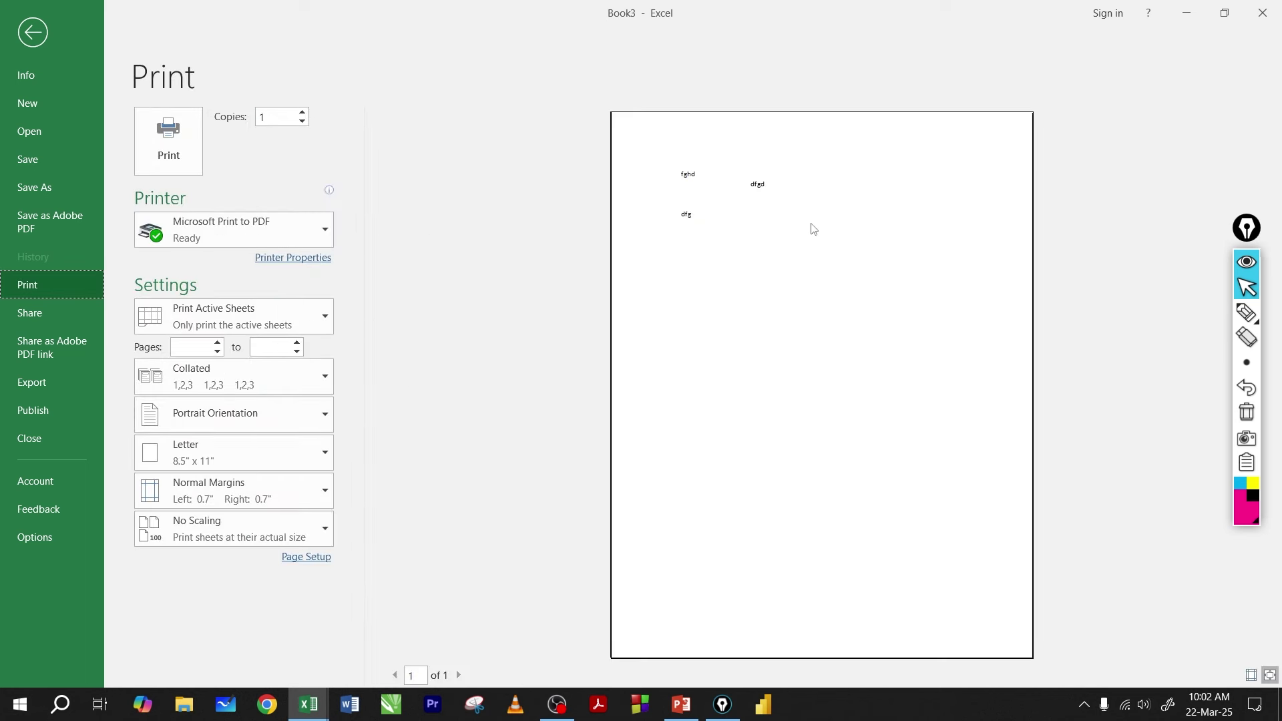
left_click(1247, 313)
mouse_move(779, 156)
left_mouse_down()
mouse_move(681, 207)
mouse_move(730, 163)
left_mouse_up()
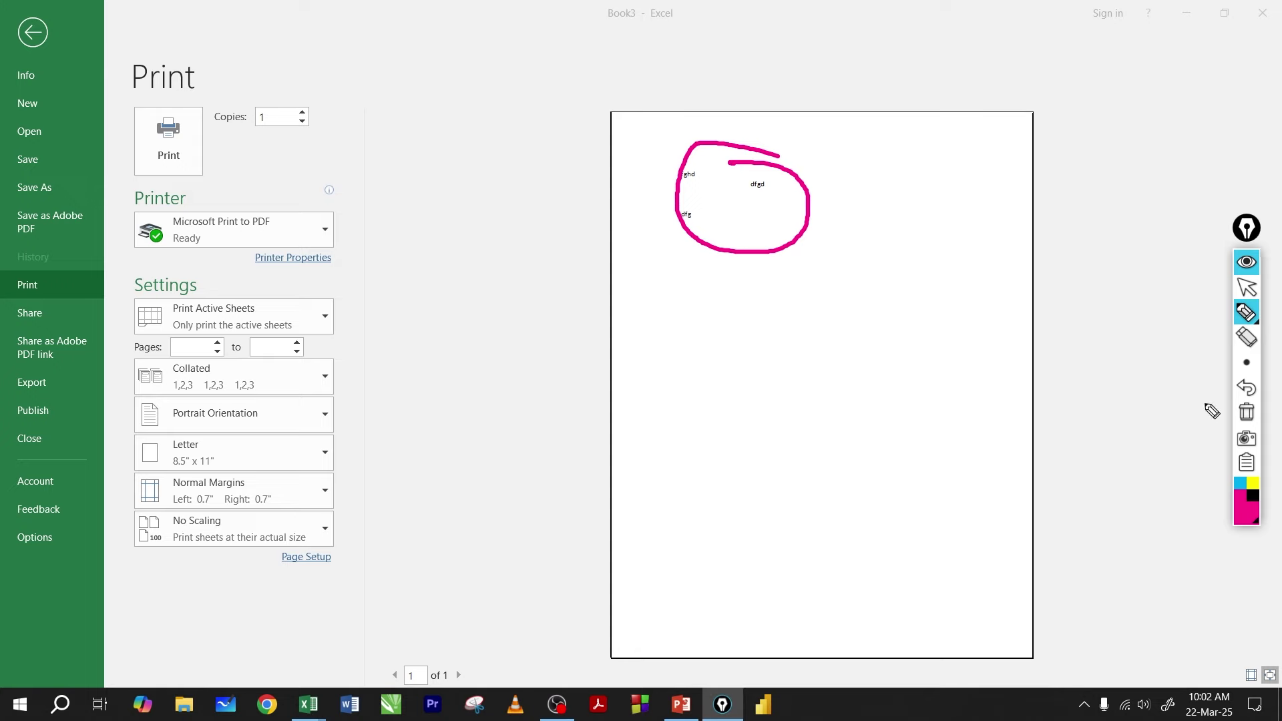
left_click(1246, 417)
left_click(1247, 287)
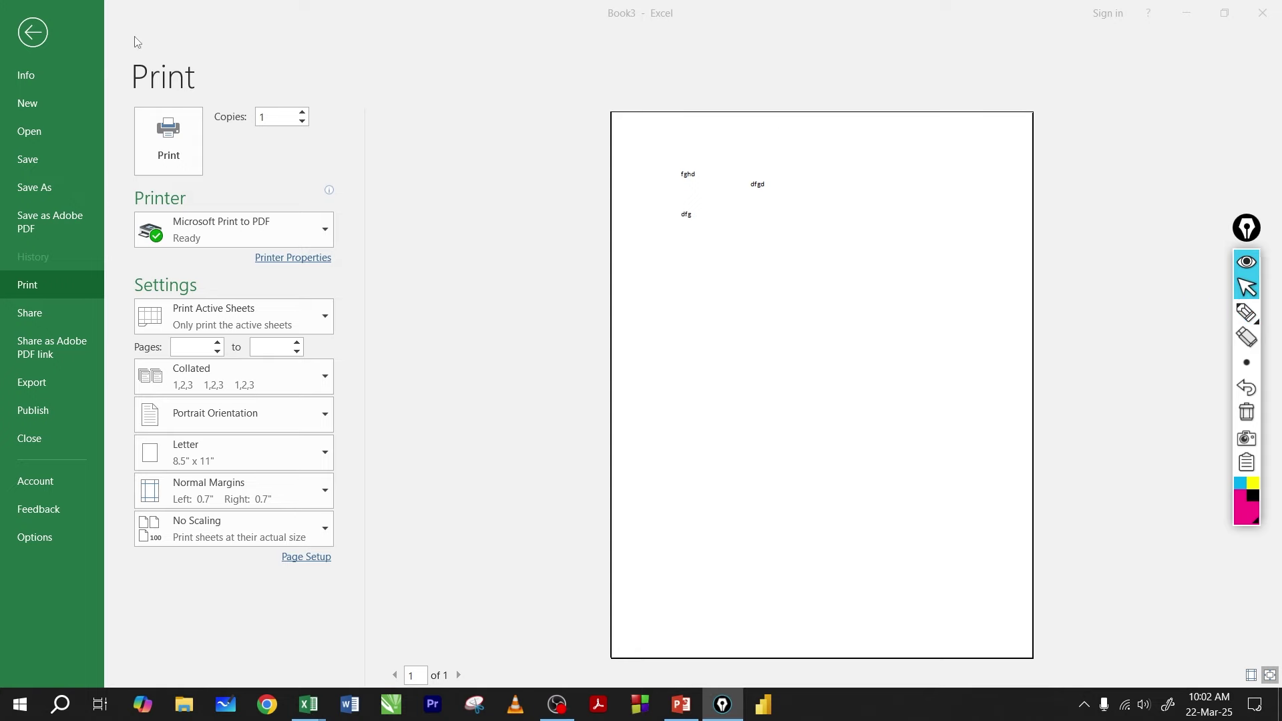
left_click(50, 35)
left_click(42, 43)
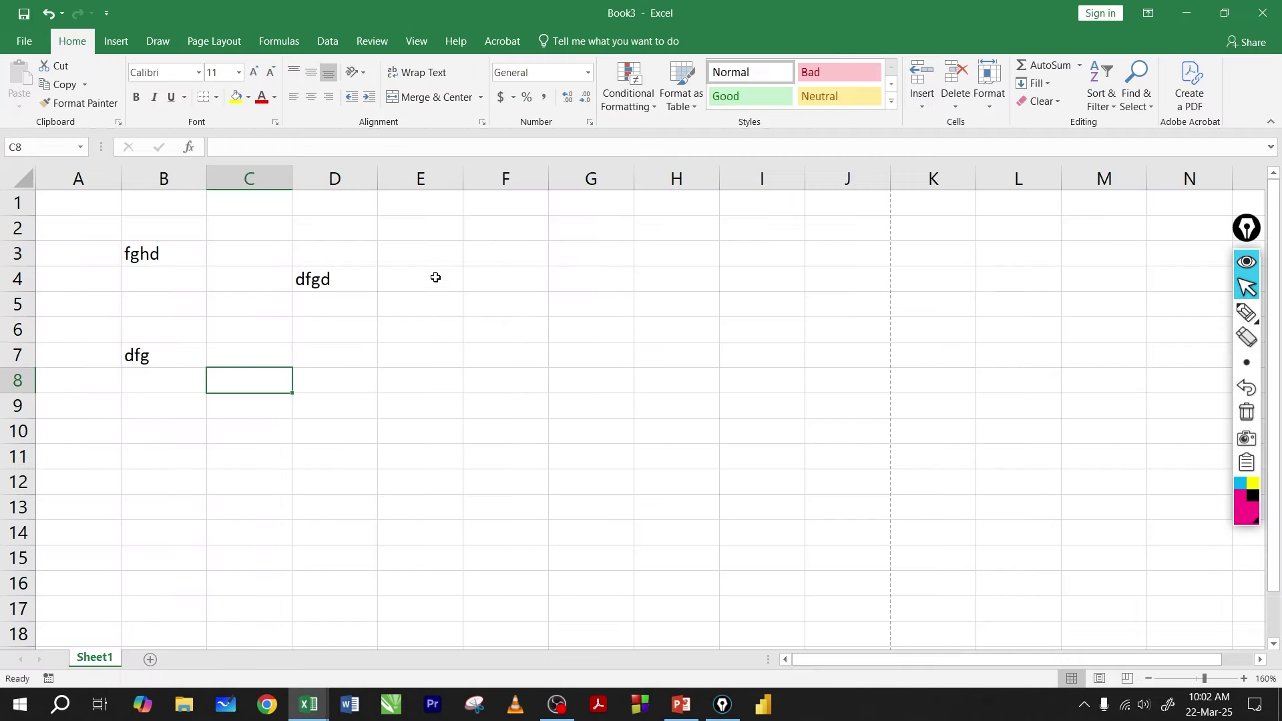
- Outline the gridlines of empty cells F4 and E6 with the annotation pen, add tick marks below them, and erase all marks
left_click_drag(430, 257, 441, 431)
left_click(581, 331)
left_click_drag(329, 352, 588, 379)
left_click(607, 309)
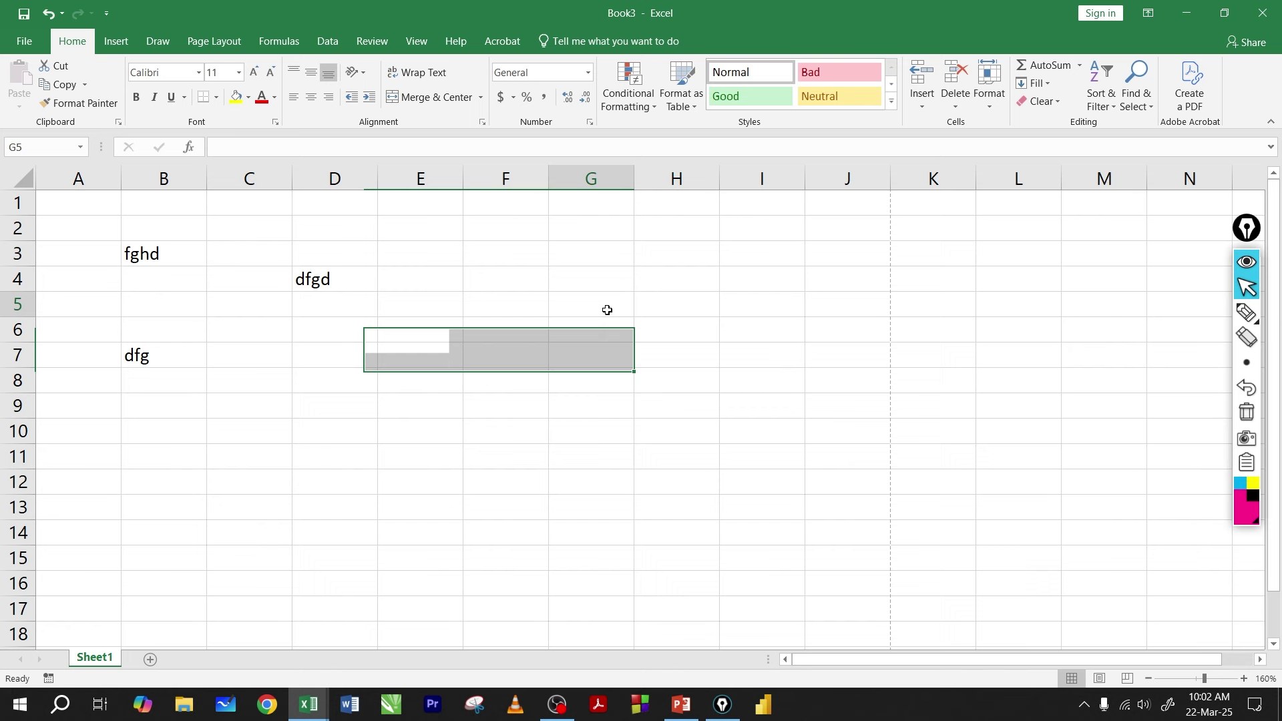
left_click(1244, 314)
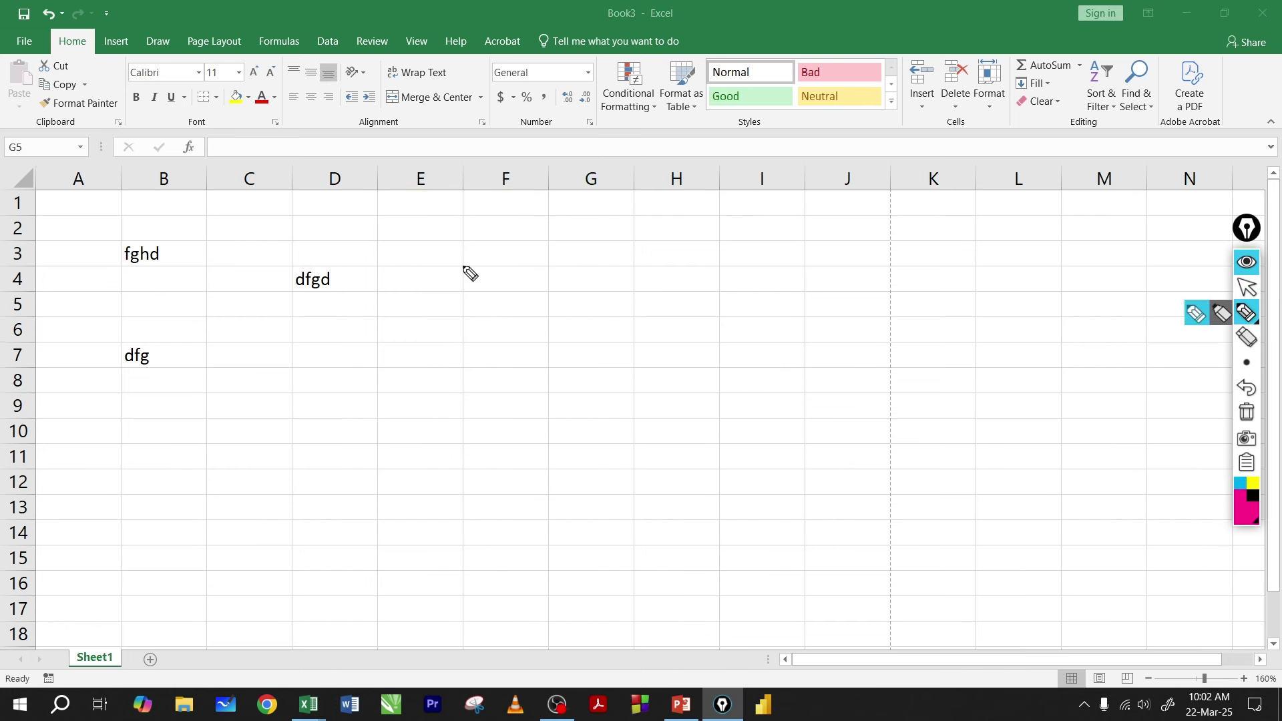
mouse_move(469, 274)
left_mouse_down()
mouse_move(552, 303)
mouse_move(482, 268)
left_mouse_up()
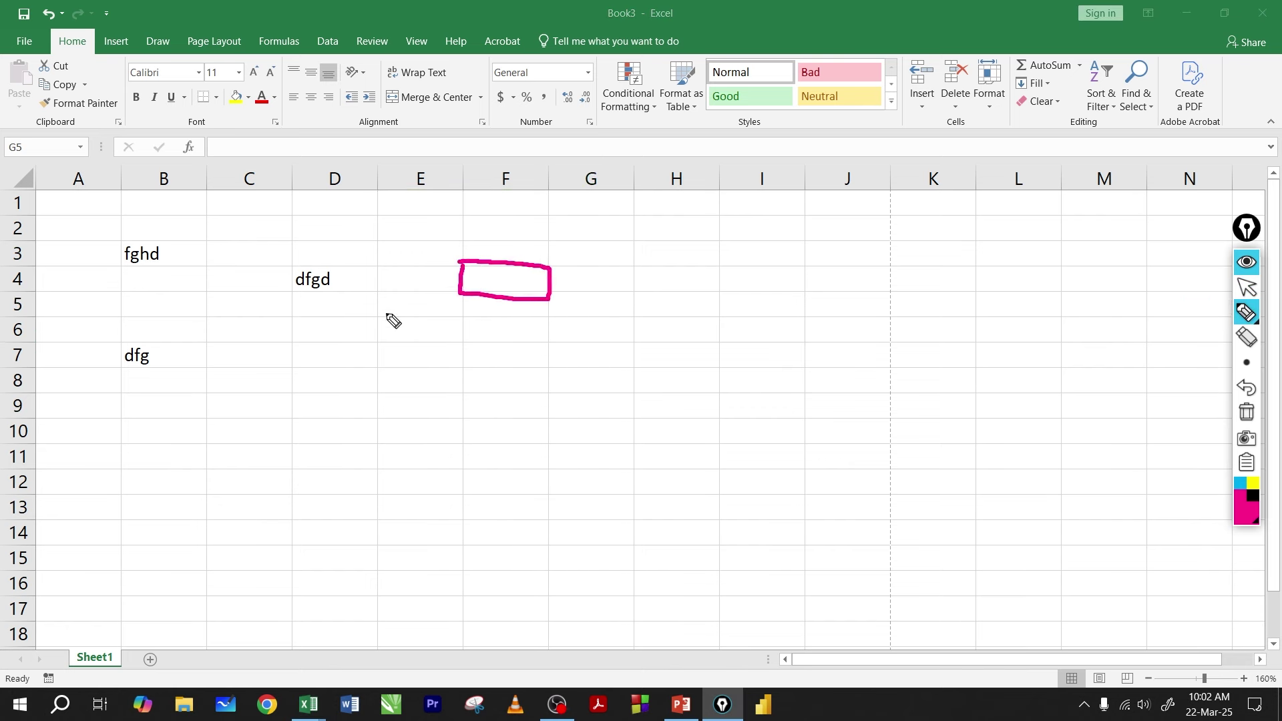
mouse_move(377, 313)
left_mouse_down()
mouse_move(467, 334)
mouse_move(375, 343)
mouse_move(374, 311)
left_mouse_up()
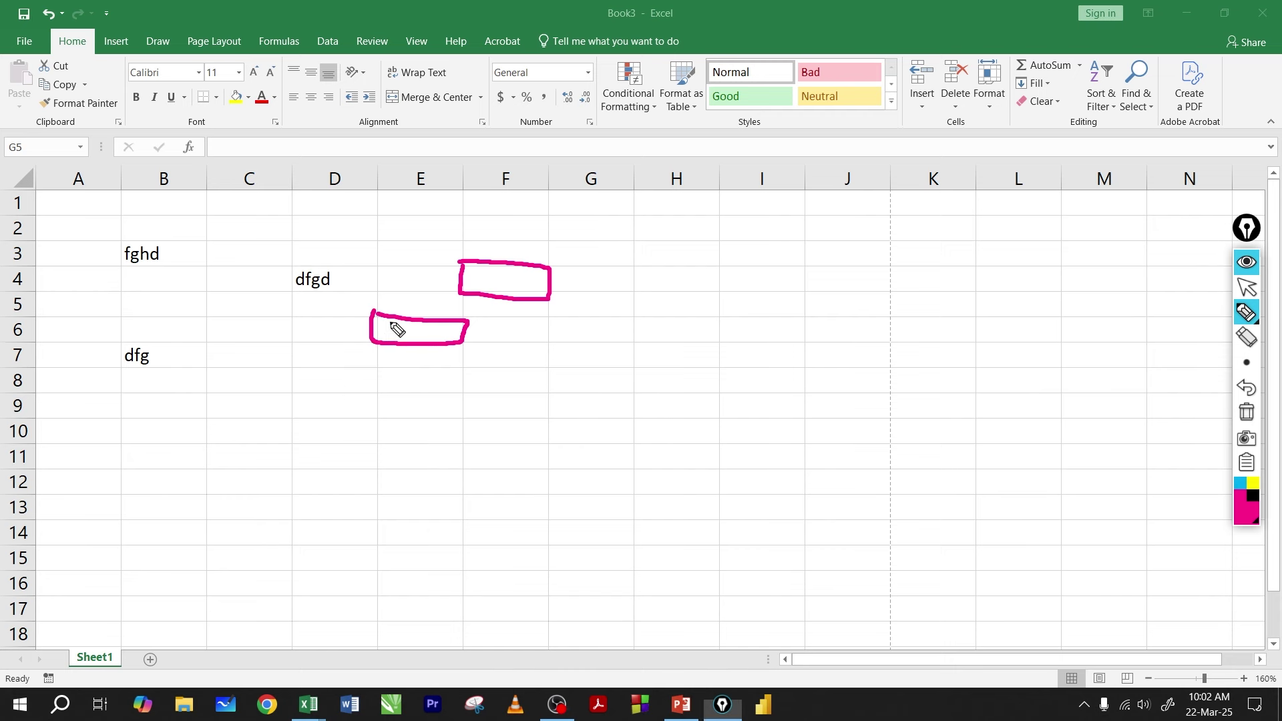
left_click_drag(359, 361, 477, 339)
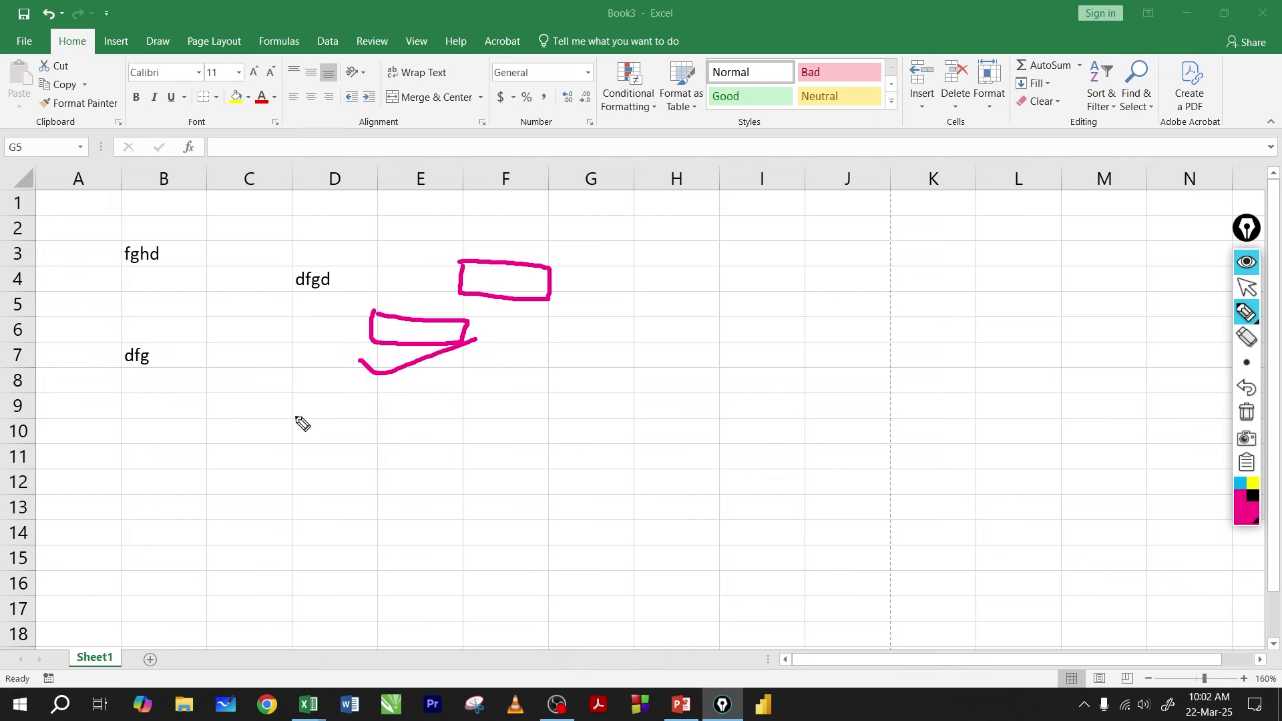
left_click_drag(298, 419, 519, 388)
left_click_drag(393, 466, 636, 408)
left_click(1246, 412)
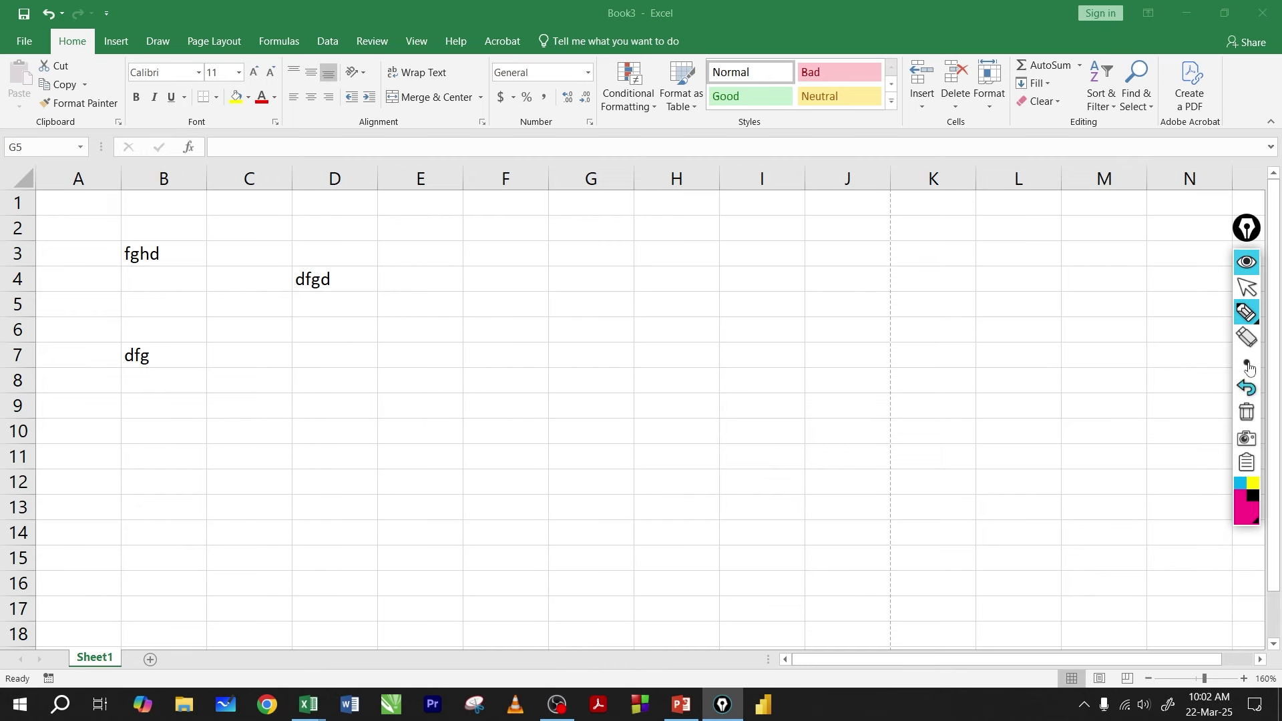
left_click(1247, 287)
- Reopen the print preview, mark the area around the sample text with the annotation pen, and erase the marks
left_click(26, 42)
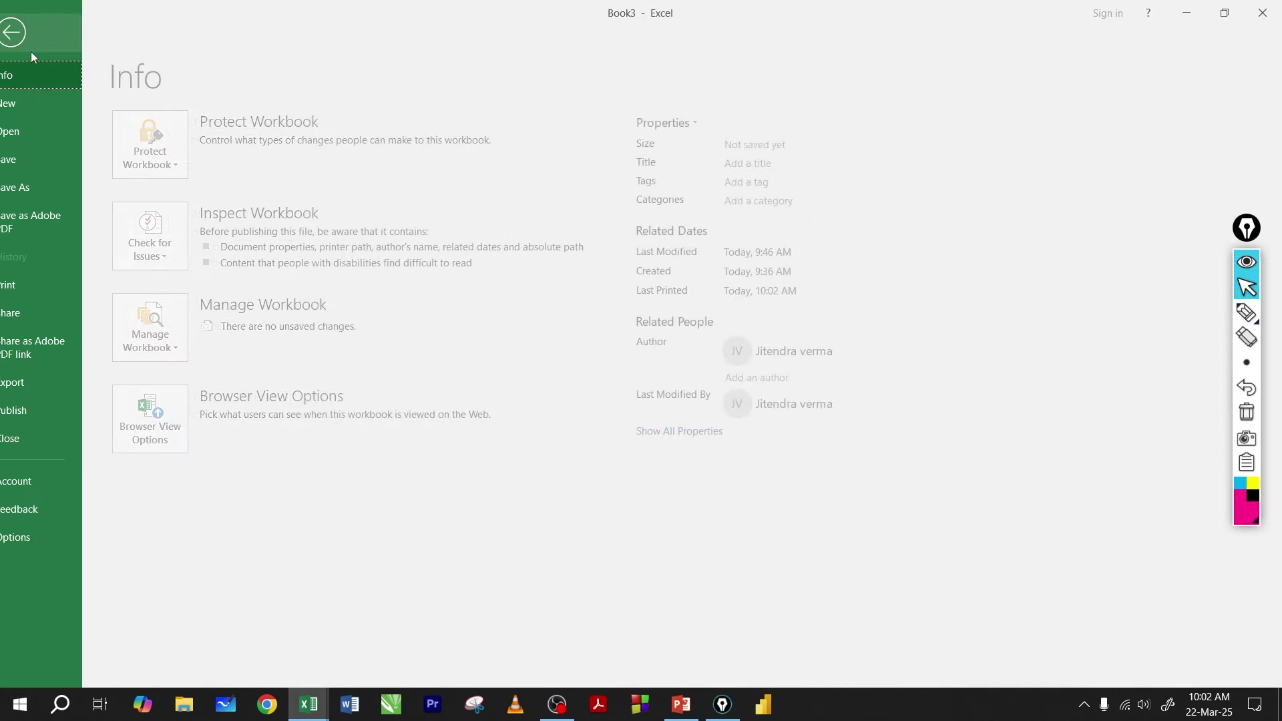
left_click(43, 292)
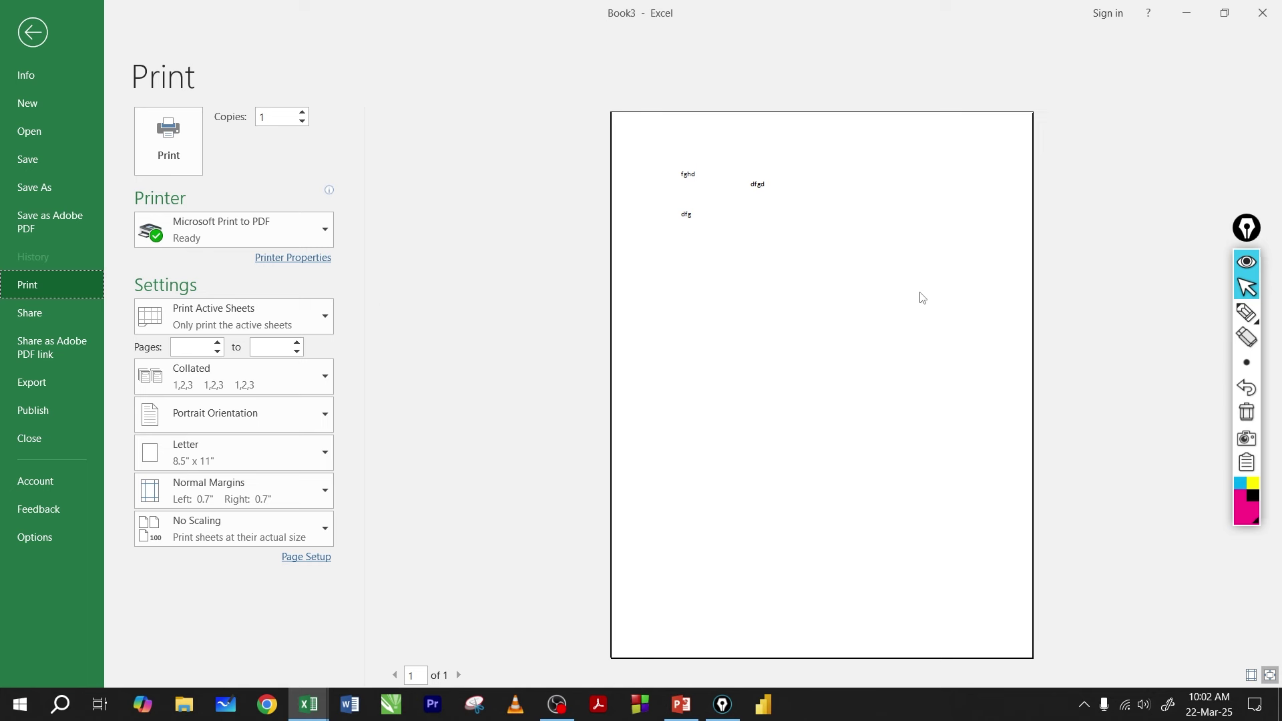
left_click(1246, 312)
mouse_move(790, 126)
left_mouse_down()
mouse_move(581, 221)
mouse_move(732, 127)
left_mouse_up()
left_click_drag(661, 248, 796, 214)
left_click(1246, 412)
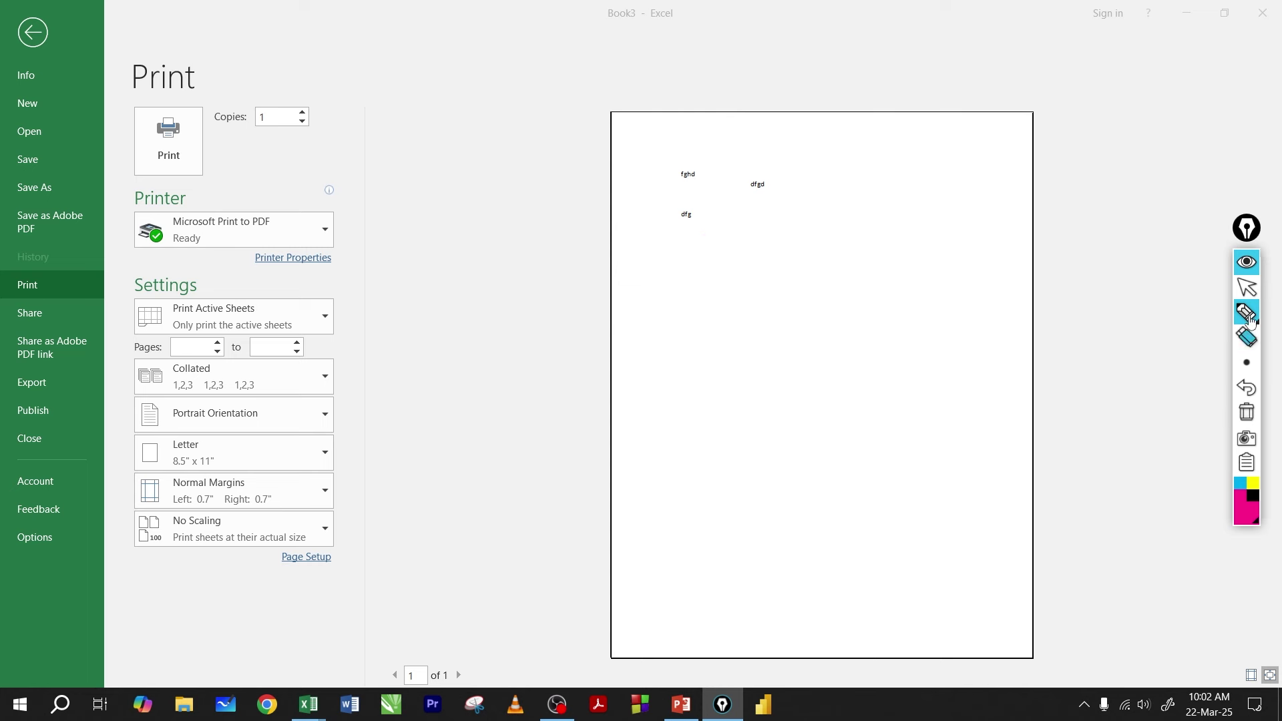
left_click(1247, 287)
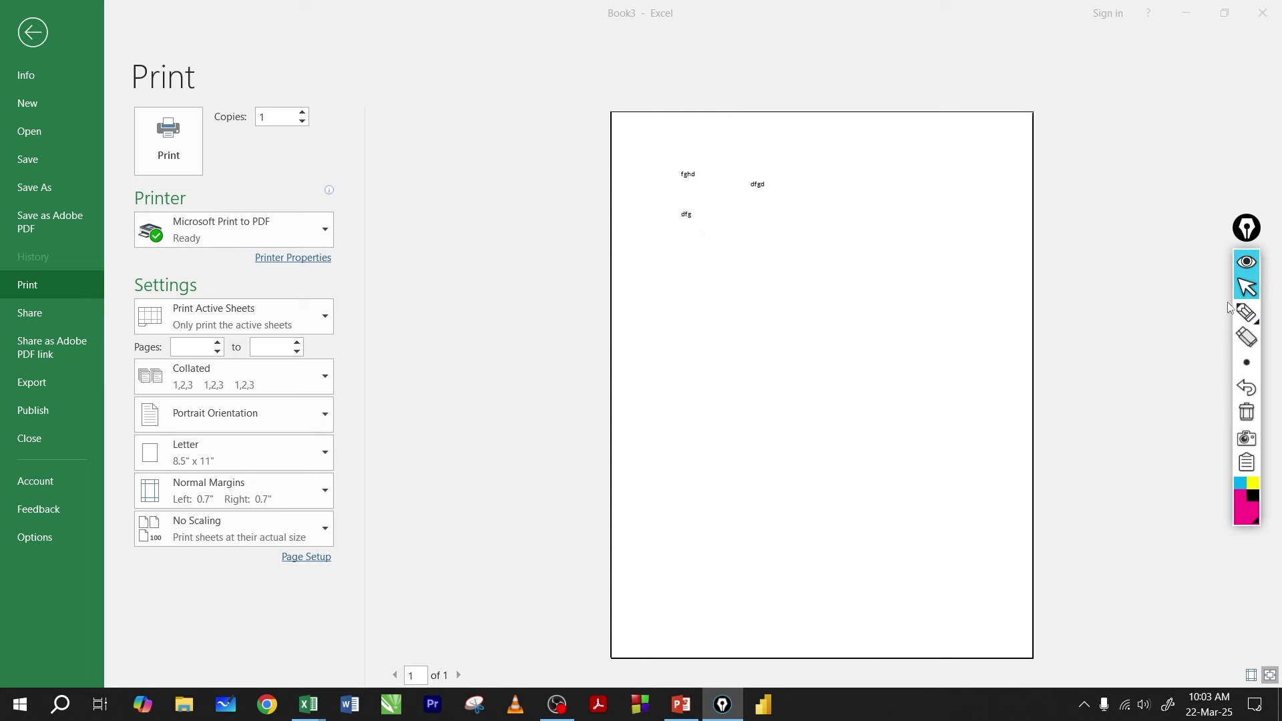
- Circle the preview's page count with the annotation pen, erase the mark and return to the sheet
left_click(1245, 313)
mouse_move(501, 658)
left_mouse_down()
mouse_move(494, 676)
mouse_move(498, 649)
left_mouse_up()
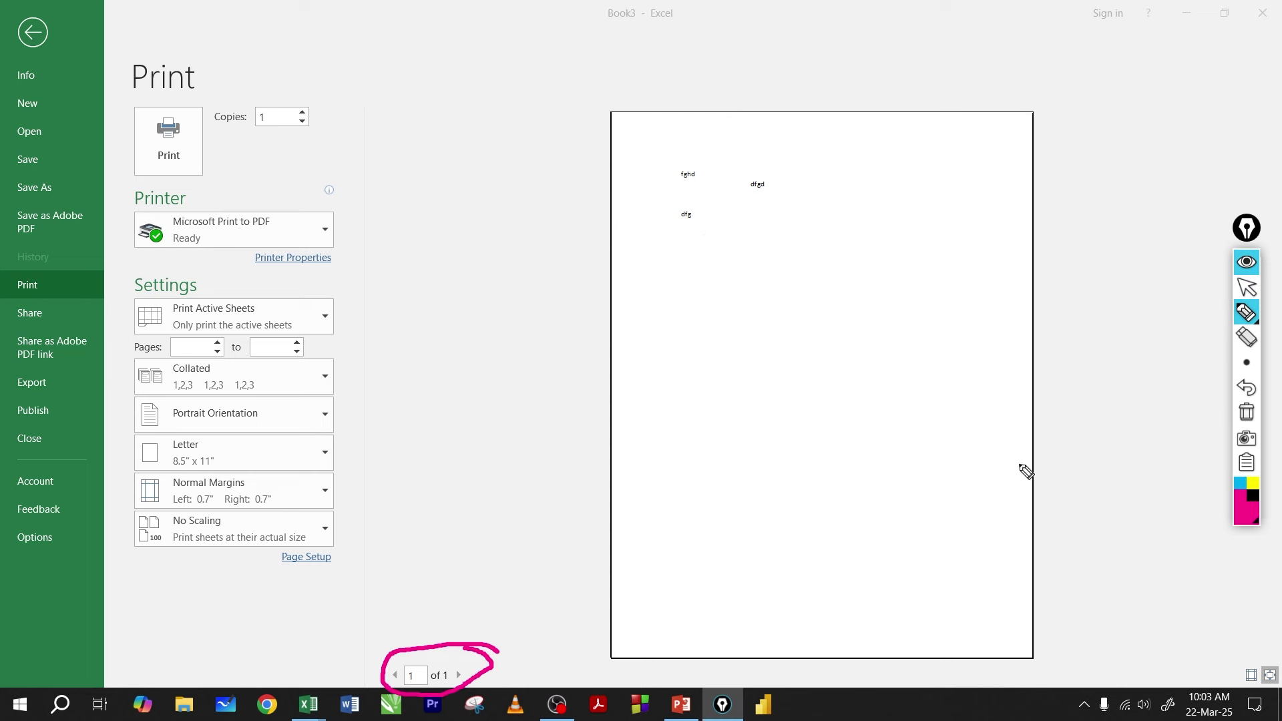
left_click(1246, 412)
left_click(1246, 287)
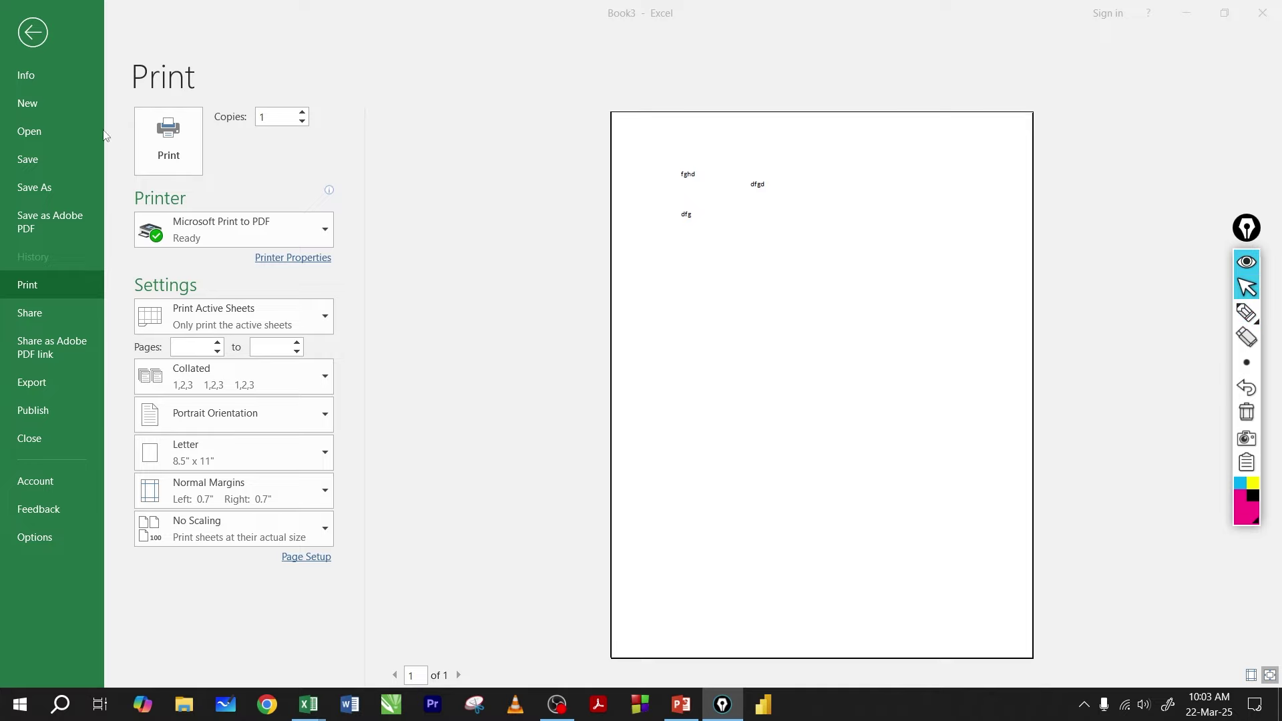
left_click(32, 33)
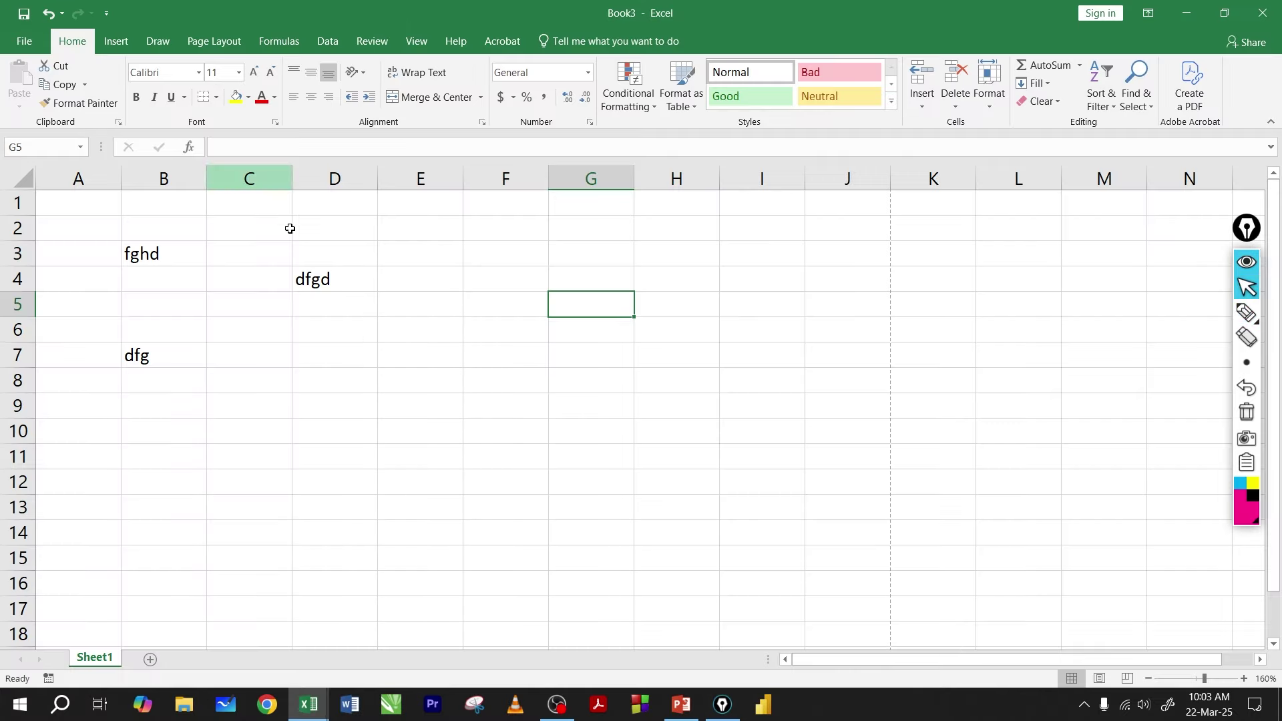
- Enter the sample text "fghf" in C97, "fgh" in E98 and "gh" in D100
left_click(345, 385)
scroll(346, 385, "down", 20)
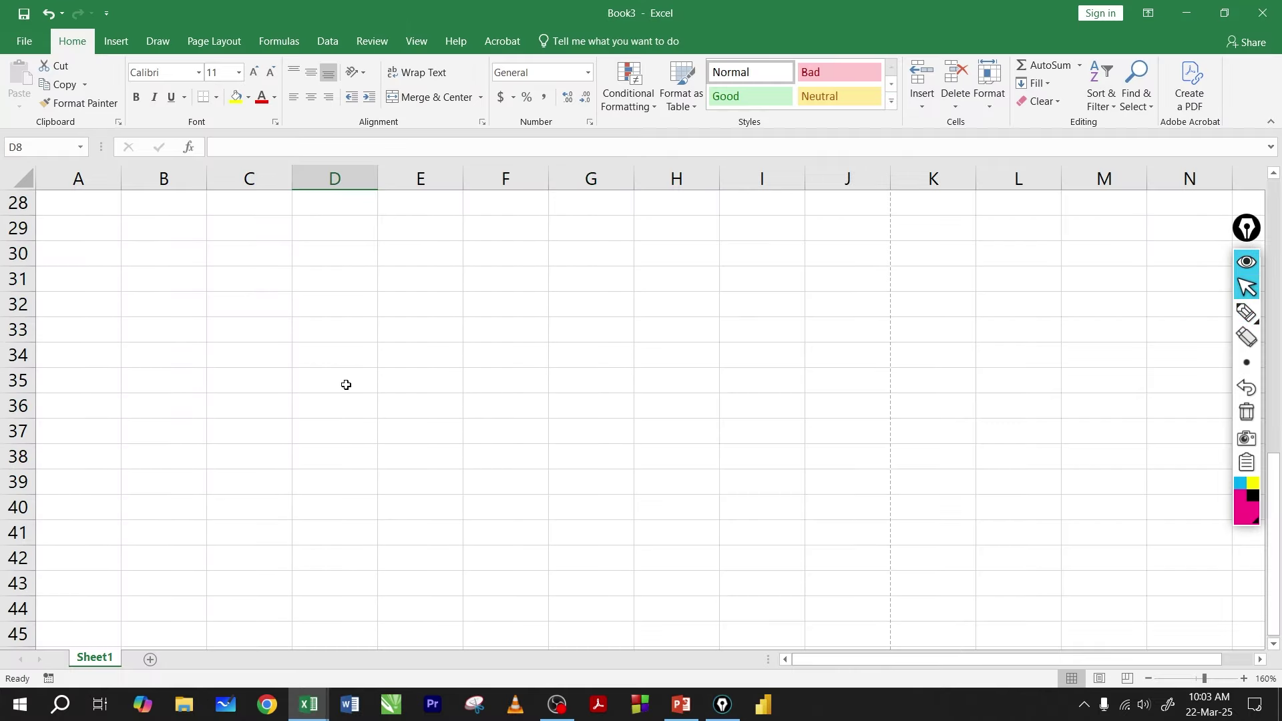
left_click(266, 442)
type("fghf")
left_click(398, 461)
type("fgh")
left_click(334, 482)
left_click(306, 511)
type("gh")
left_click(522, 500)
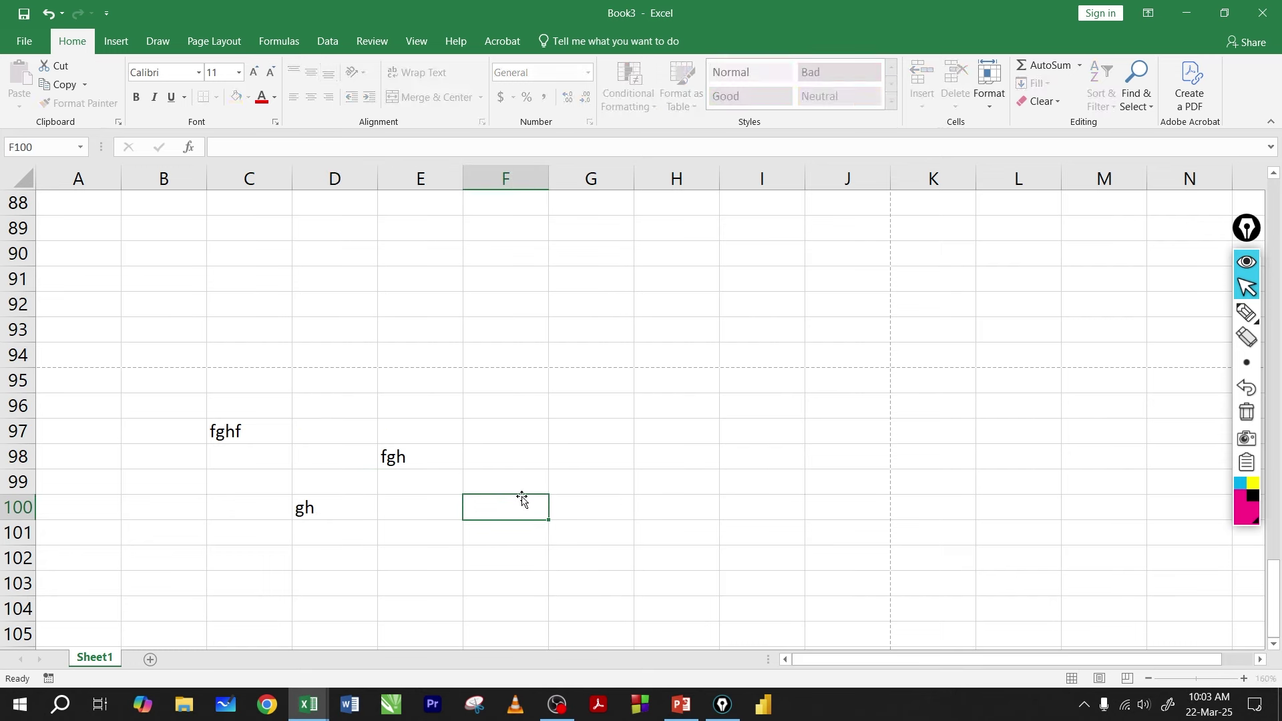
- Preview the printout, go through its pages up to page 3, and return to the sheet
left_click(19, 41)
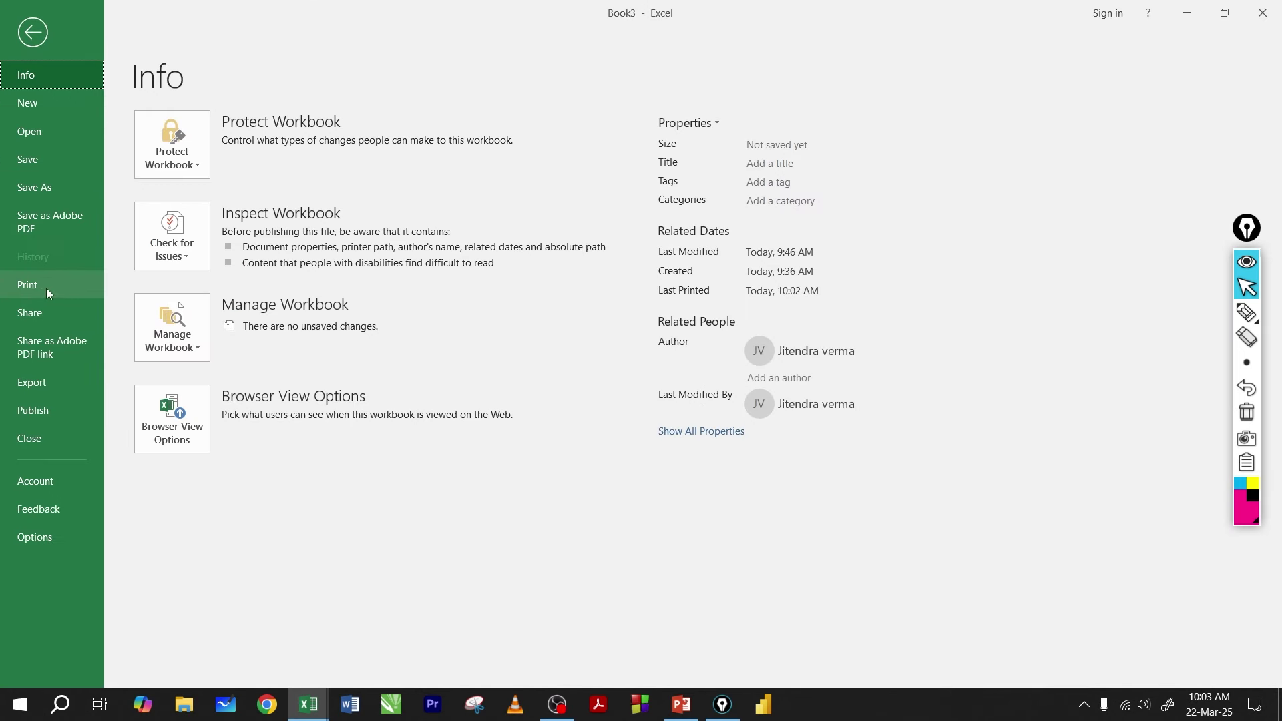
left_click(46, 287)
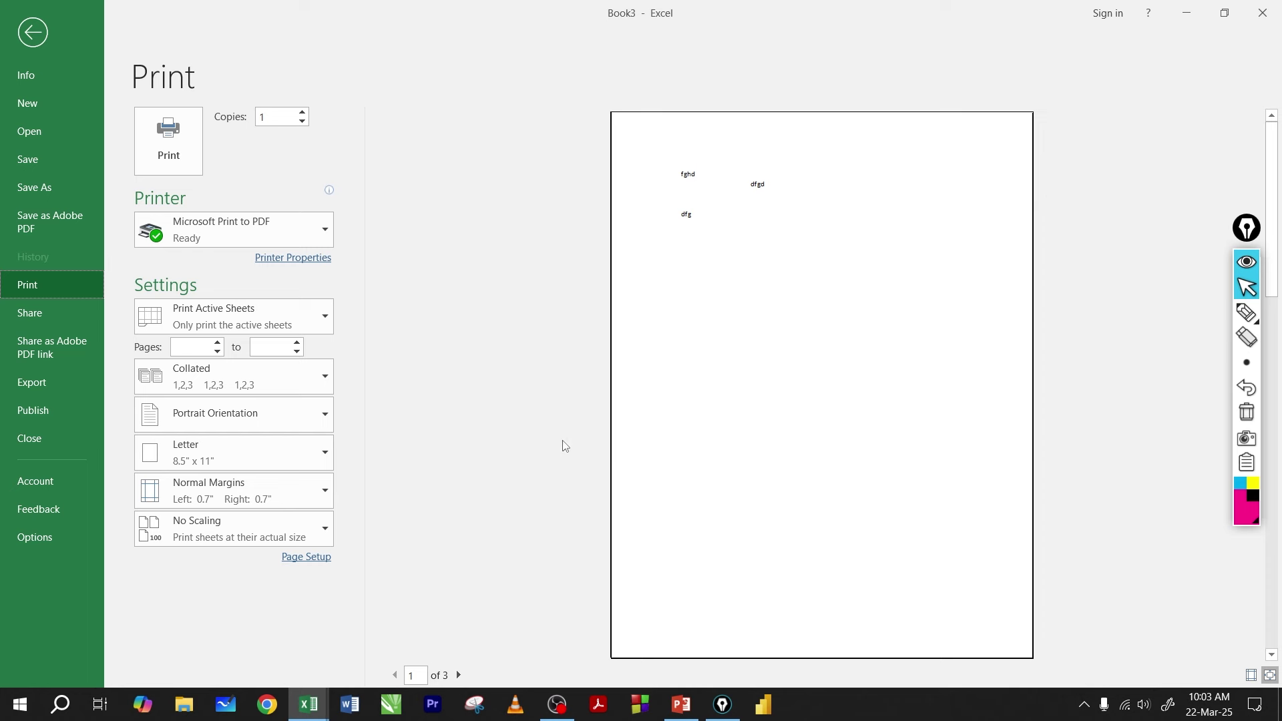
left_click(459, 676)
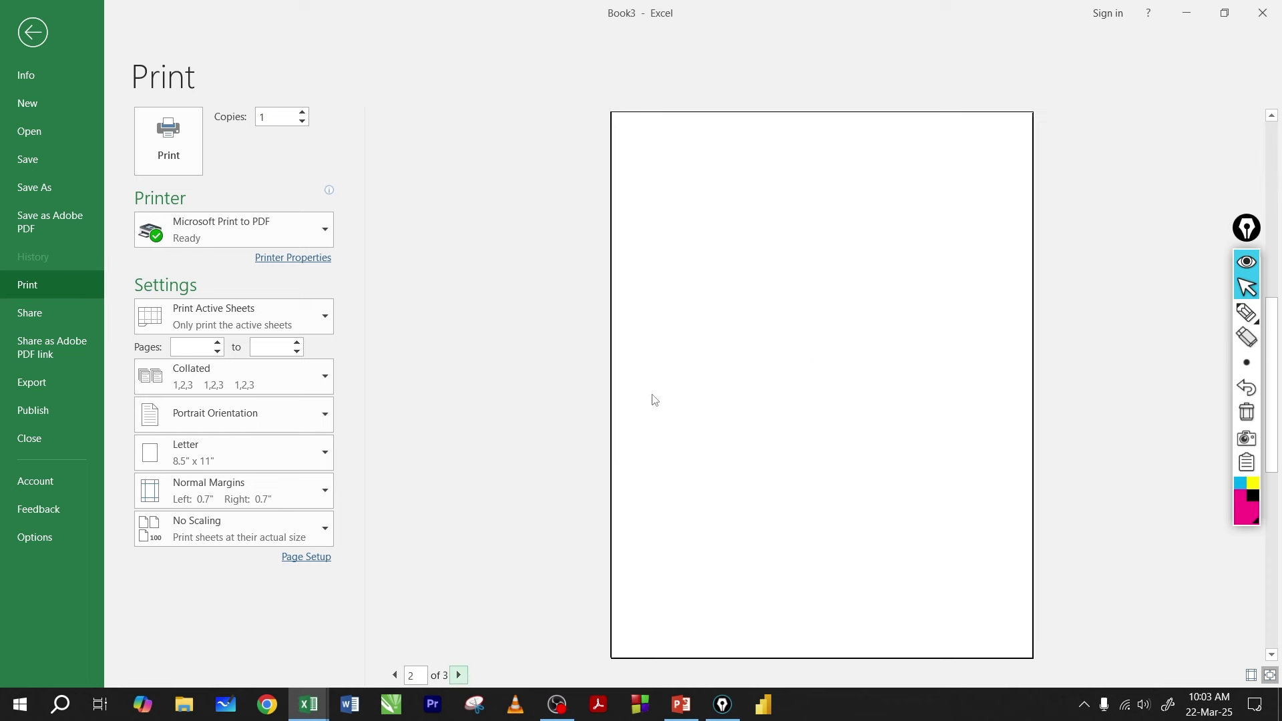
left_click(460, 676)
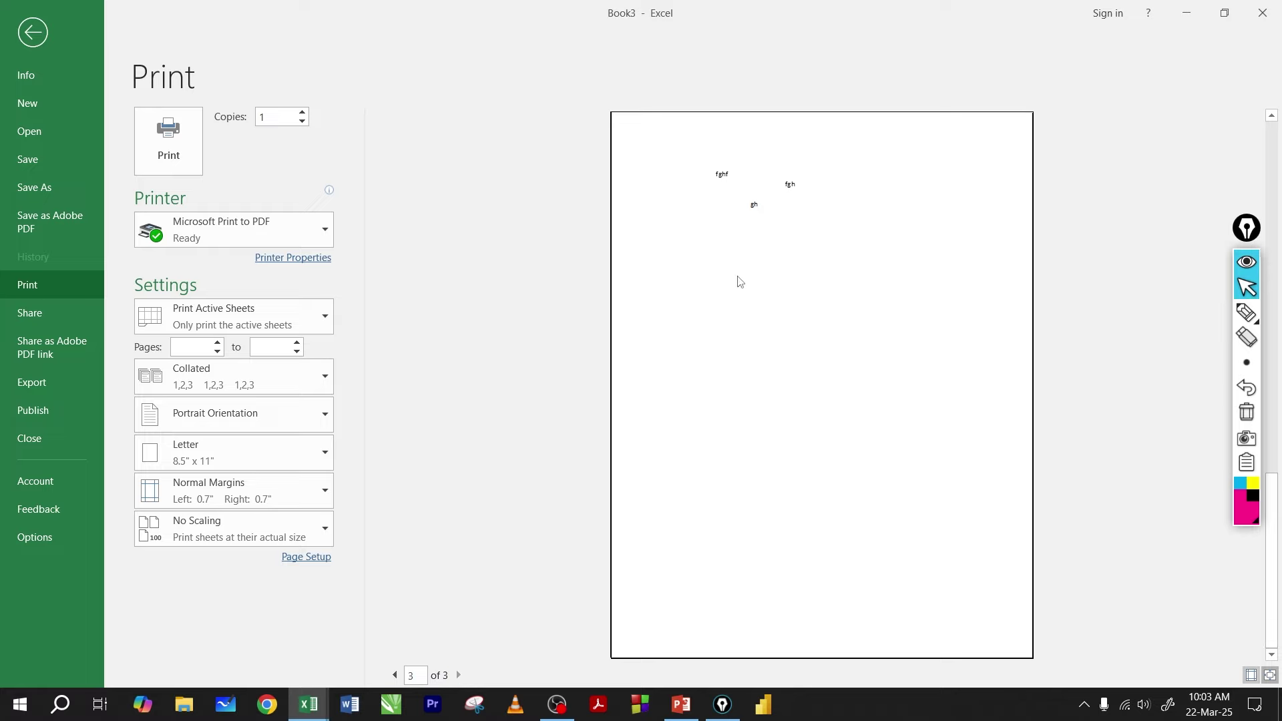
left_click(32, 32)
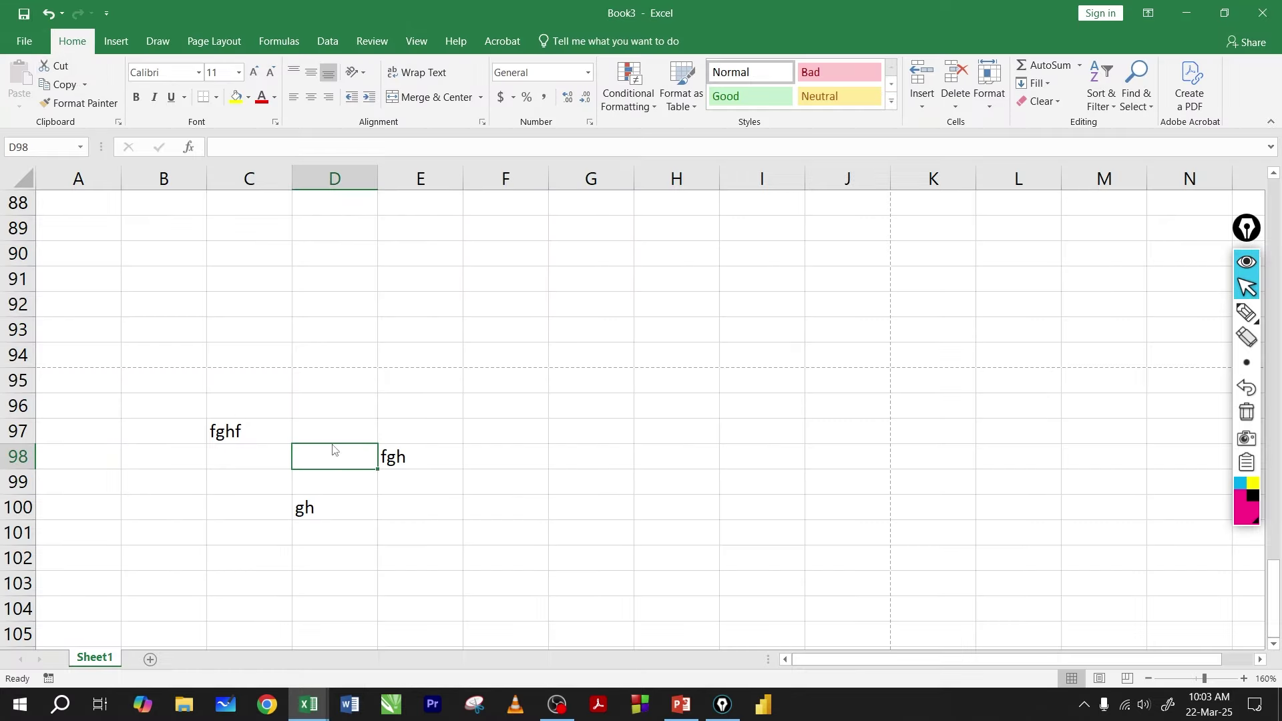
- Examine the sheet's printed pages from the sample text around row 97 back up to row 1, highlighting cell ranges on each page
scroll(382, 427, "up", 2)
scroll(381, 447, "down", 3)
left_click_drag(127, 333, 457, 486)
left_click(343, 403)
scroll(341, 400, "up", 8)
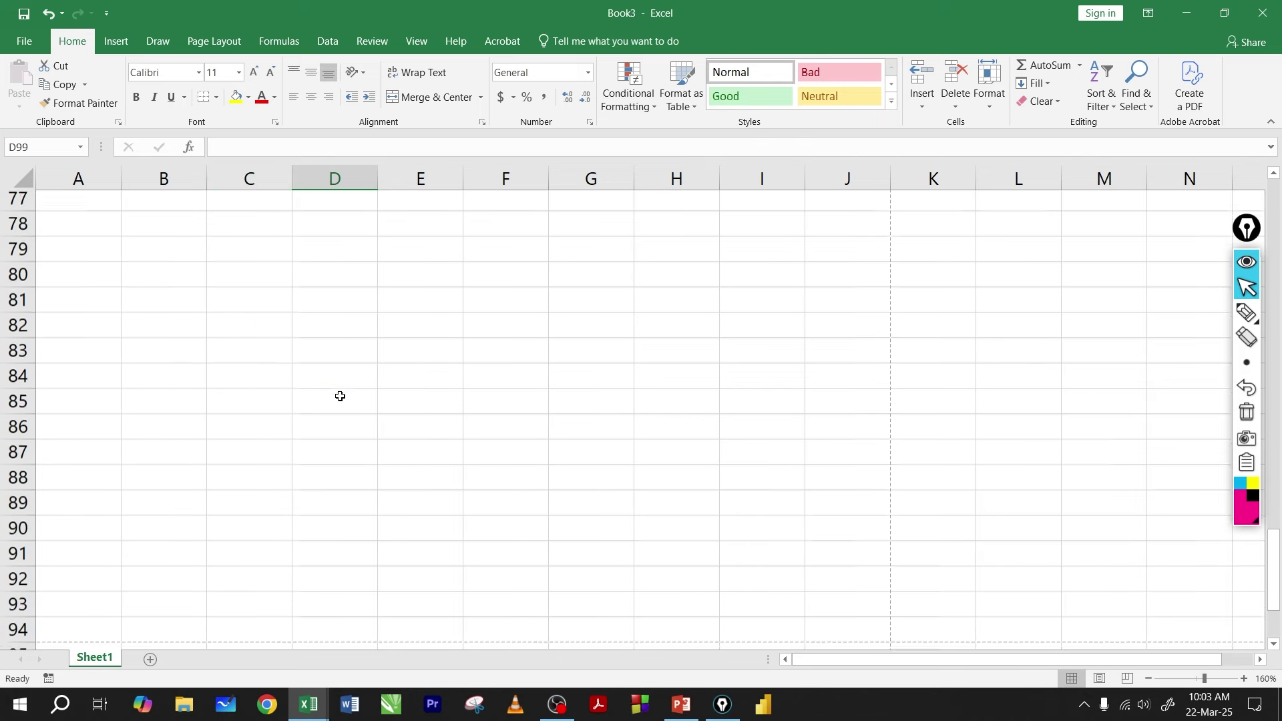
scroll(340, 396, "up", 7)
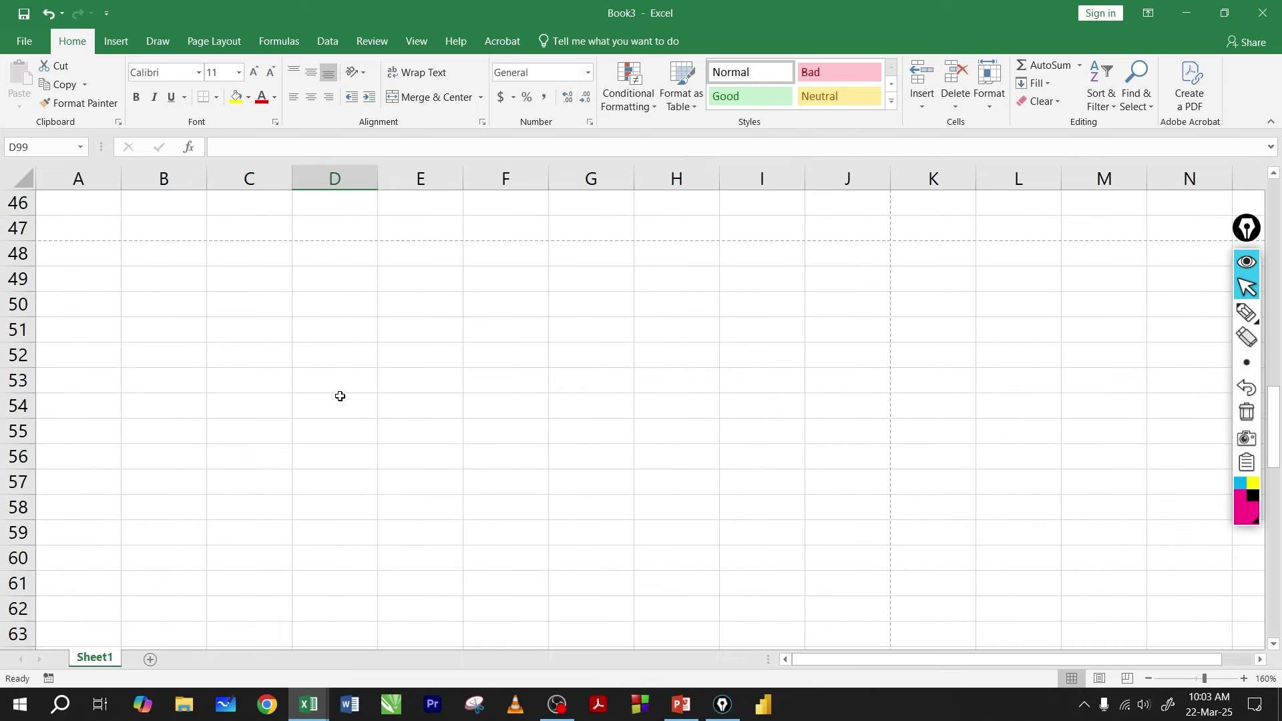
left_click_drag(80, 259, 591, 532)
left_click(469, 441)
scroll(464, 435, "up", 8)
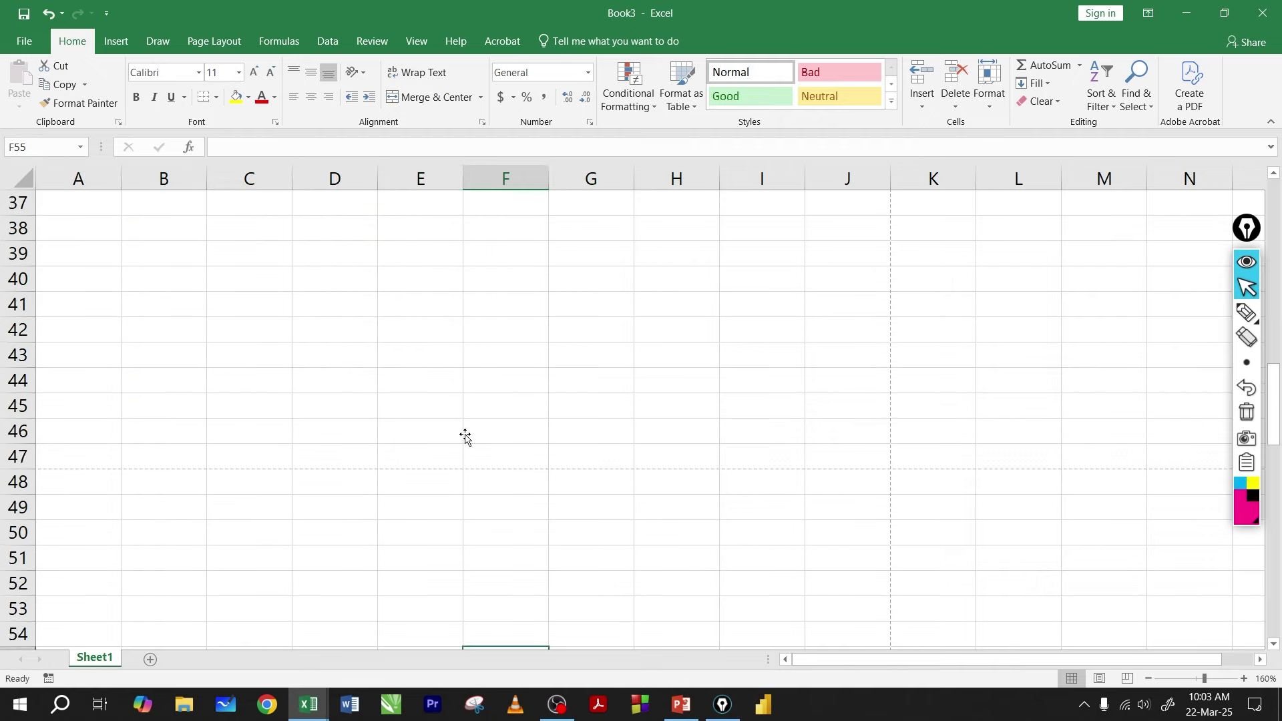
scroll(374, 361, "up", 7)
left_click_drag(289, 287, 367, 361)
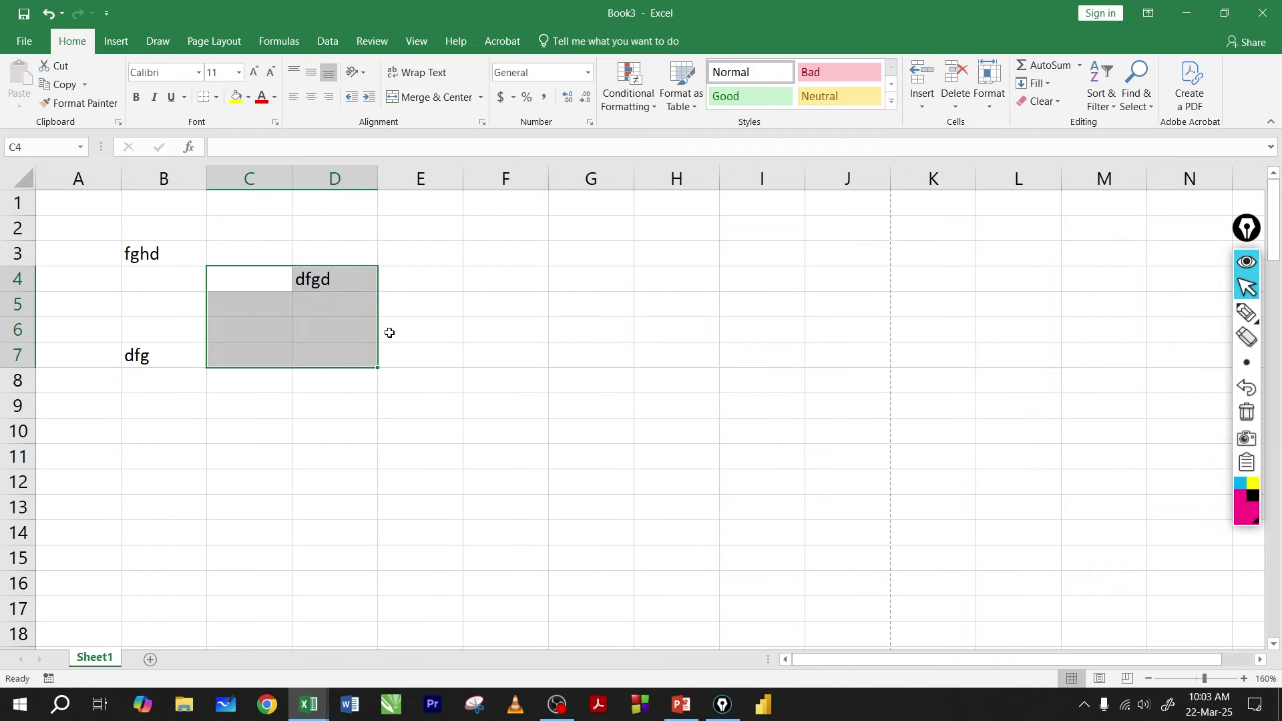
left_click(411, 334)
- Mark several spots along the dashed page-break line between columns J and K with the annotation pen, and erase the marks
left_click(1246, 312)
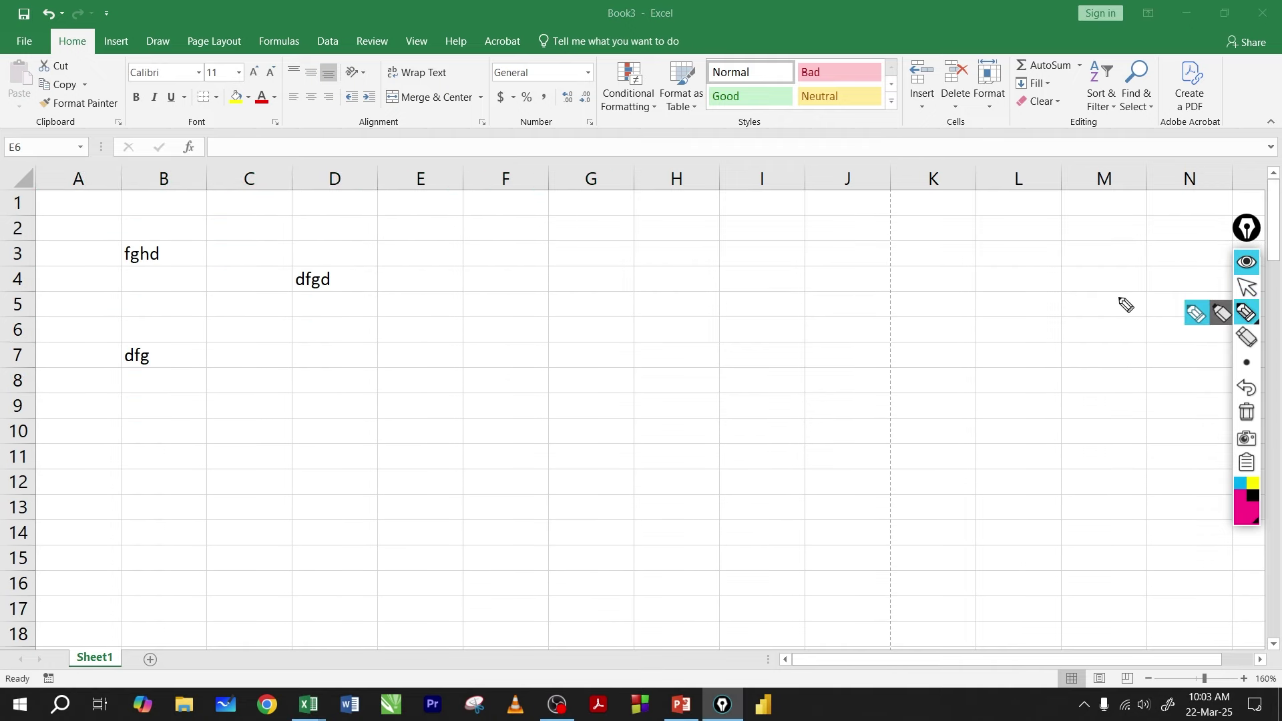
left_click_drag(925, 249, 906, 304)
left_click_drag(893, 371, 899, 392)
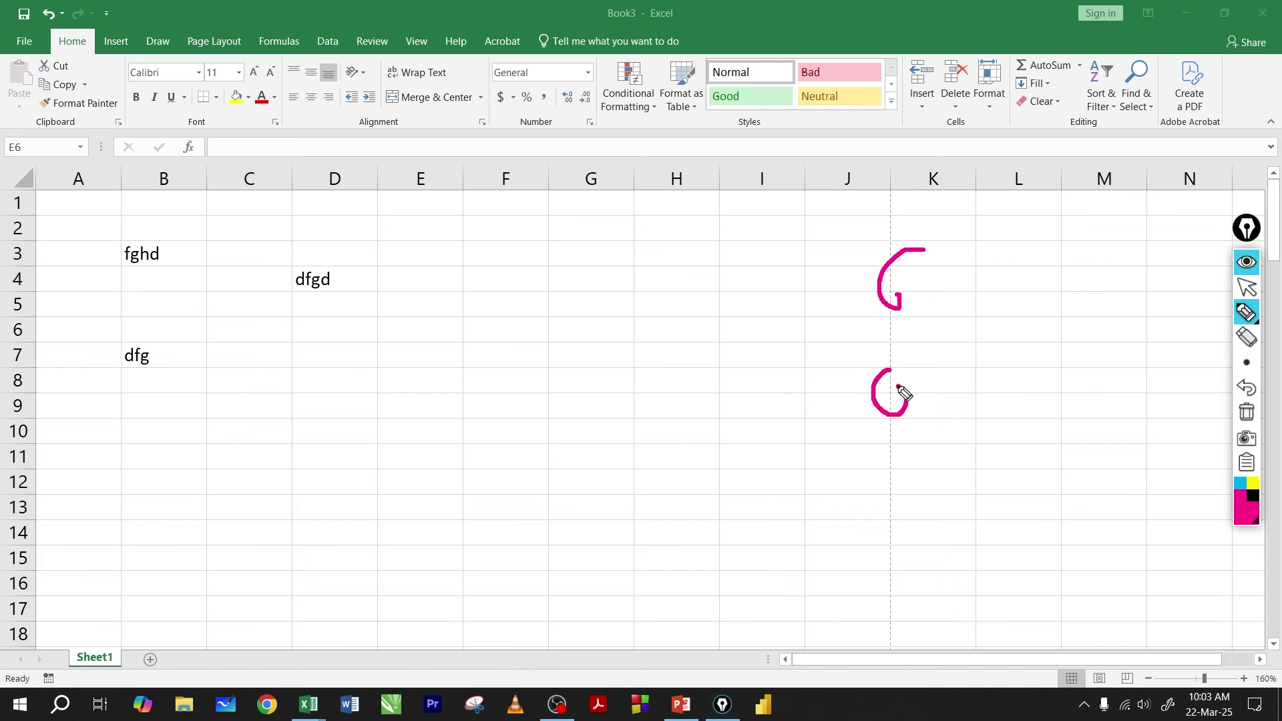
left_click_drag(598, 300, 706, 369)
left_click_drag(866, 500, 926, 502)
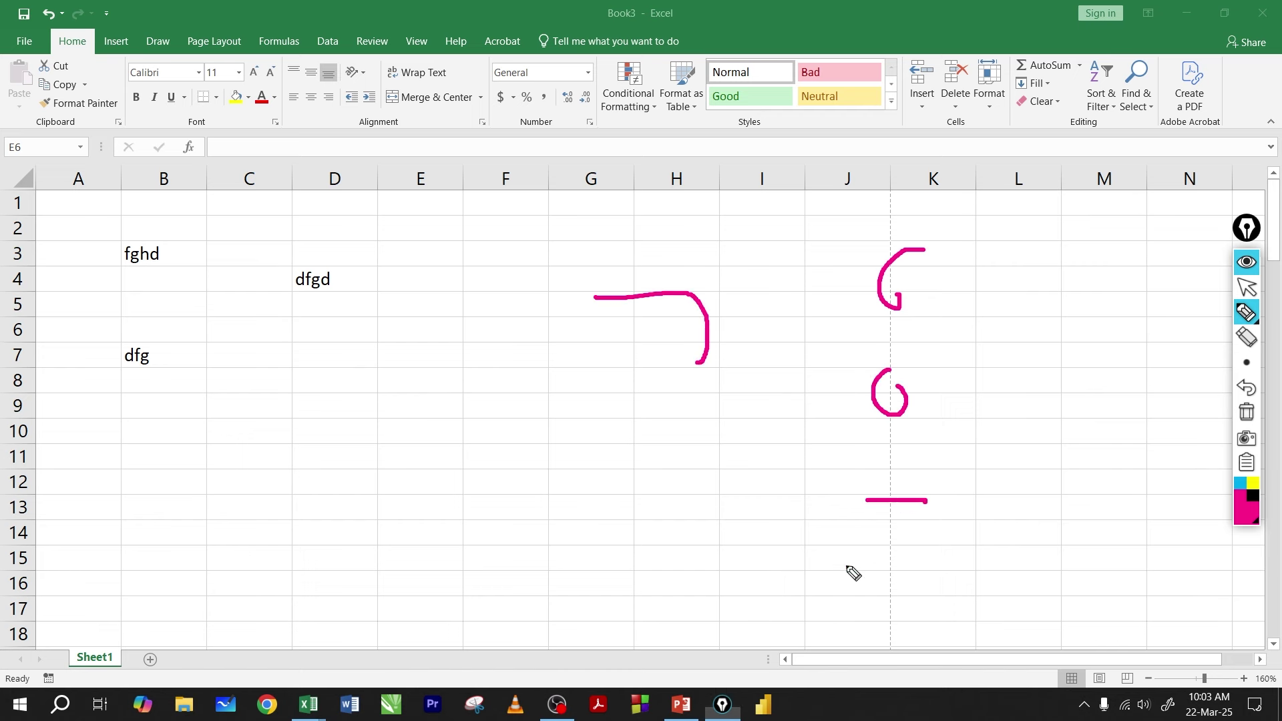
left_click_drag(844, 567, 928, 564)
left_click_drag(860, 624, 903, 621)
left_click_drag(917, 463, 918, 455)
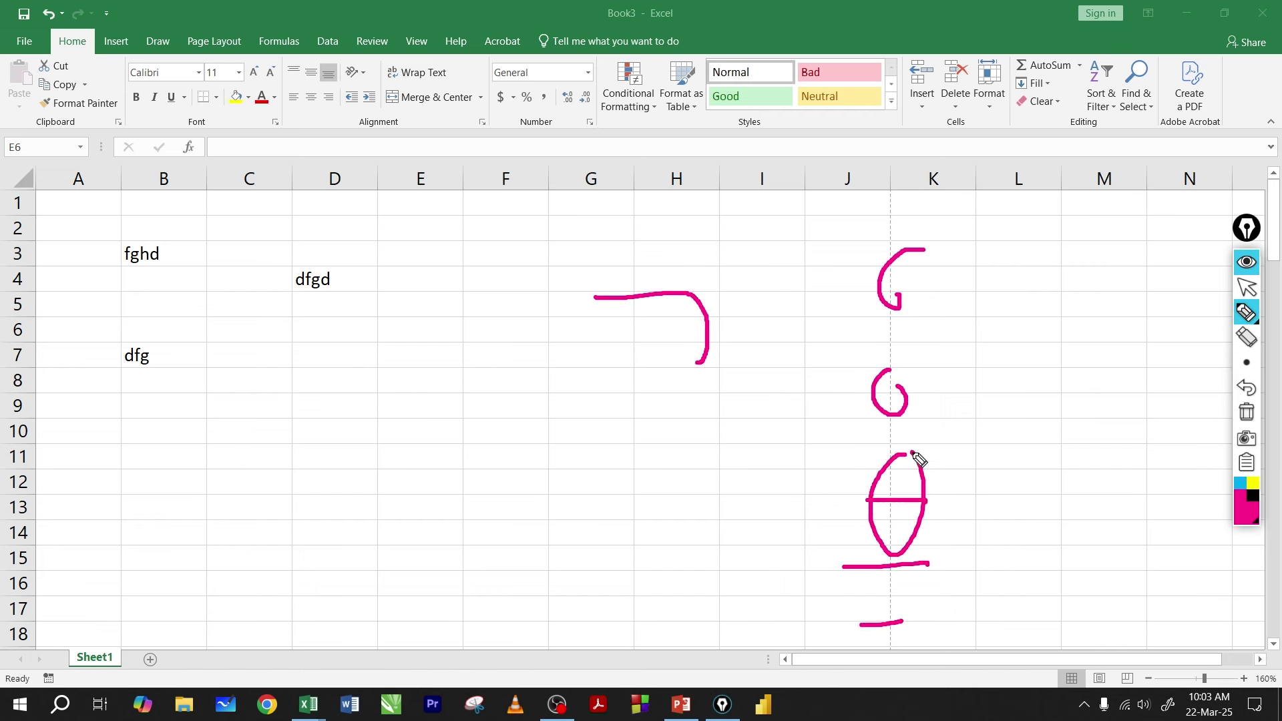
left_click(1246, 412)
left_click(1246, 294)
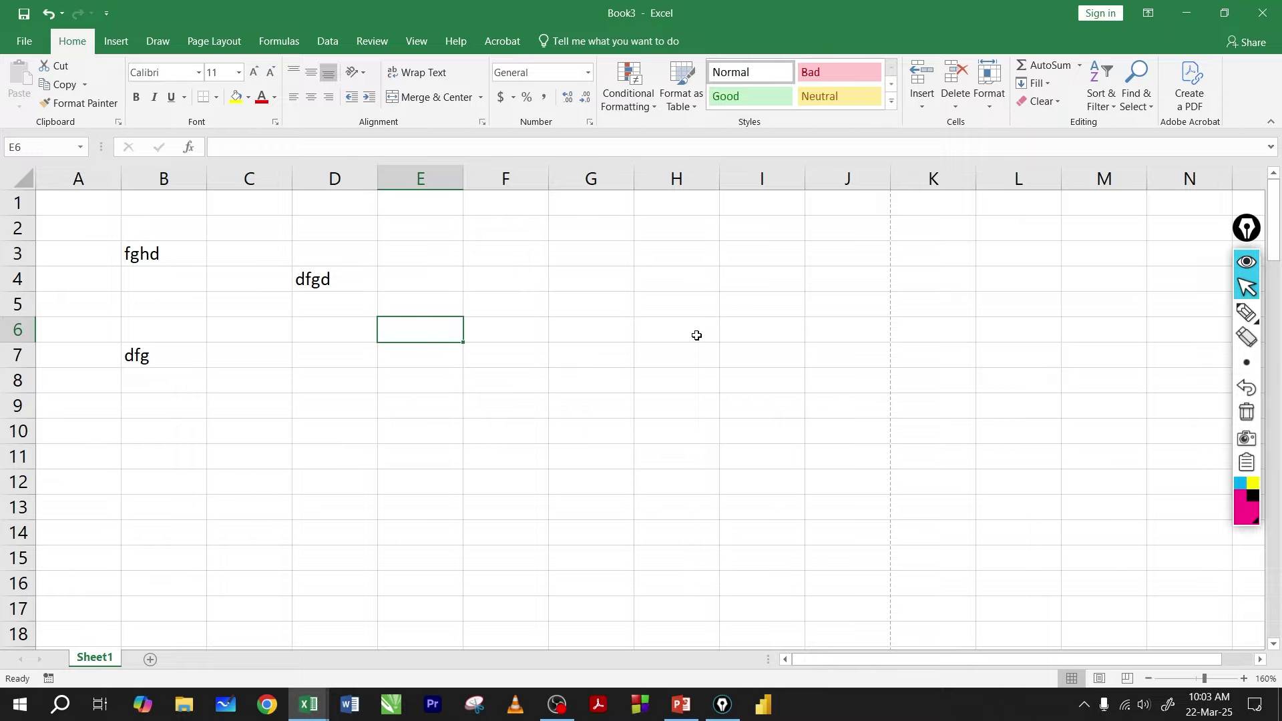
- Show the whole page layout, outline the three stacked pages beginning at column A with the annotation pen, and erase the outlines
scroll(697, 335, "down", 10)
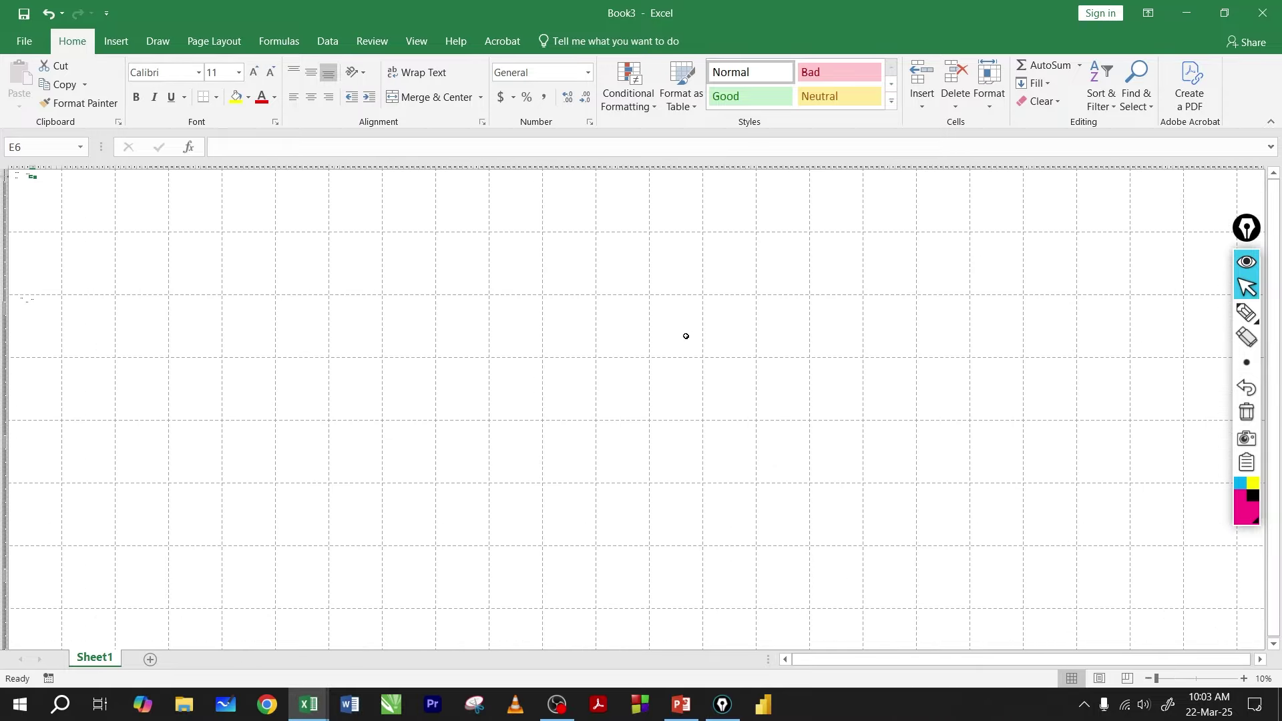
scroll(686, 336, "up", 2)
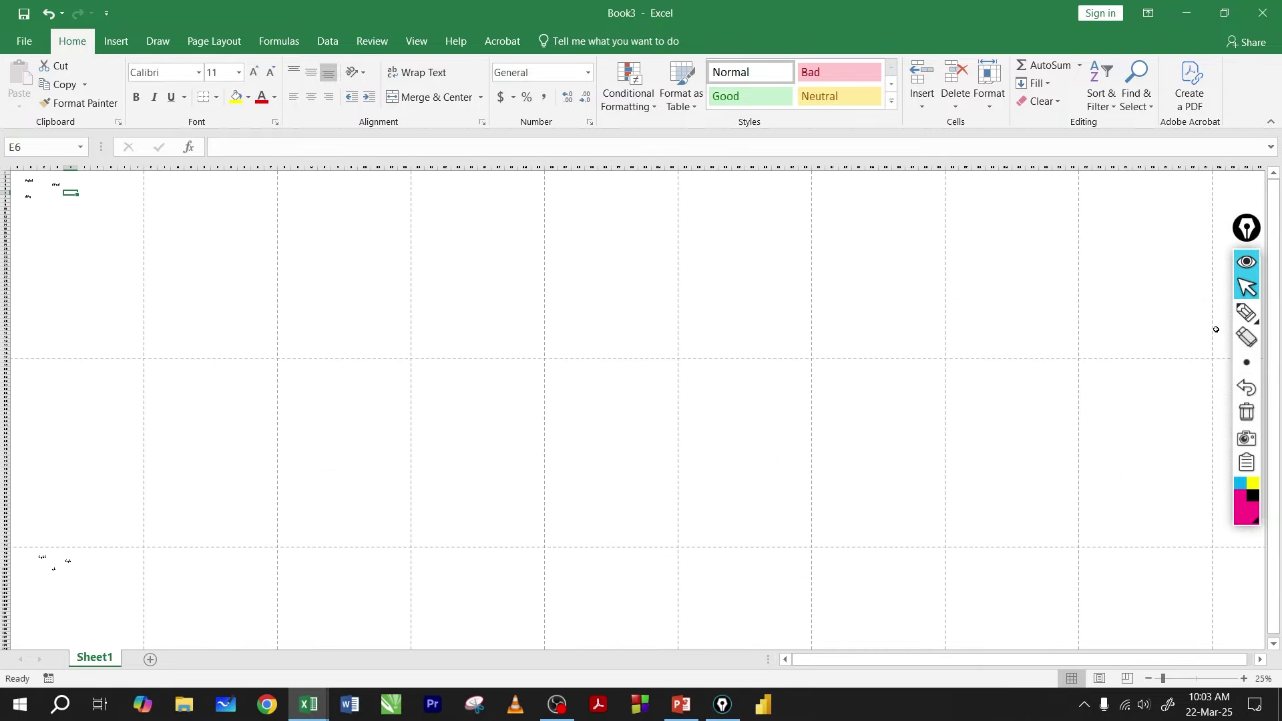
left_click(1246, 312)
mouse_move(16, 173)
left_mouse_down()
mouse_move(98, 180)
mouse_move(146, 252)
mouse_move(153, 356)
mouse_move(37, 359)
mouse_move(103, 363)
mouse_move(140, 512)
mouse_move(54, 541)
mouse_move(117, 553)
mouse_move(143, 659)
mouse_move(40, 623)
mouse_move(34, 574)
left_mouse_up()
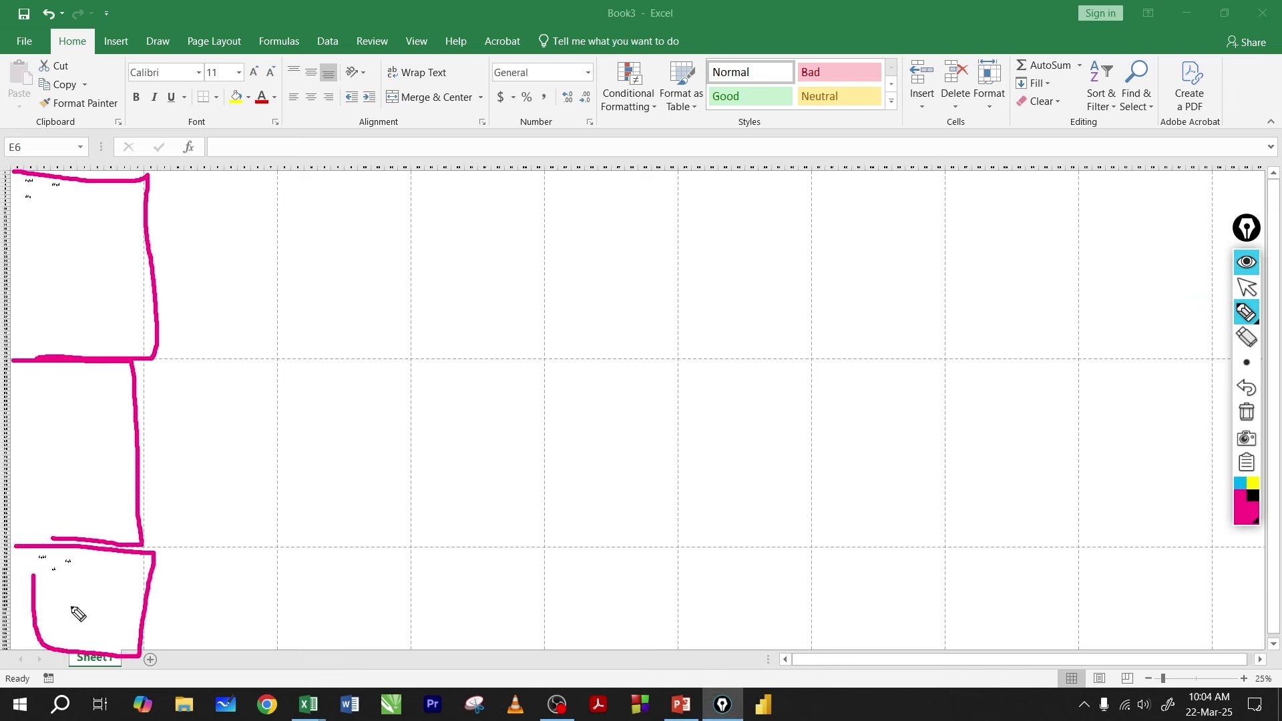
left_click(1246, 413)
- Circle an area in each of the three stacked pages starting at column A, and erase the circles
mouse_move(81, 181)
left_mouse_down()
mouse_move(59, 187)
mouse_move(71, 205)
left_mouse_up()
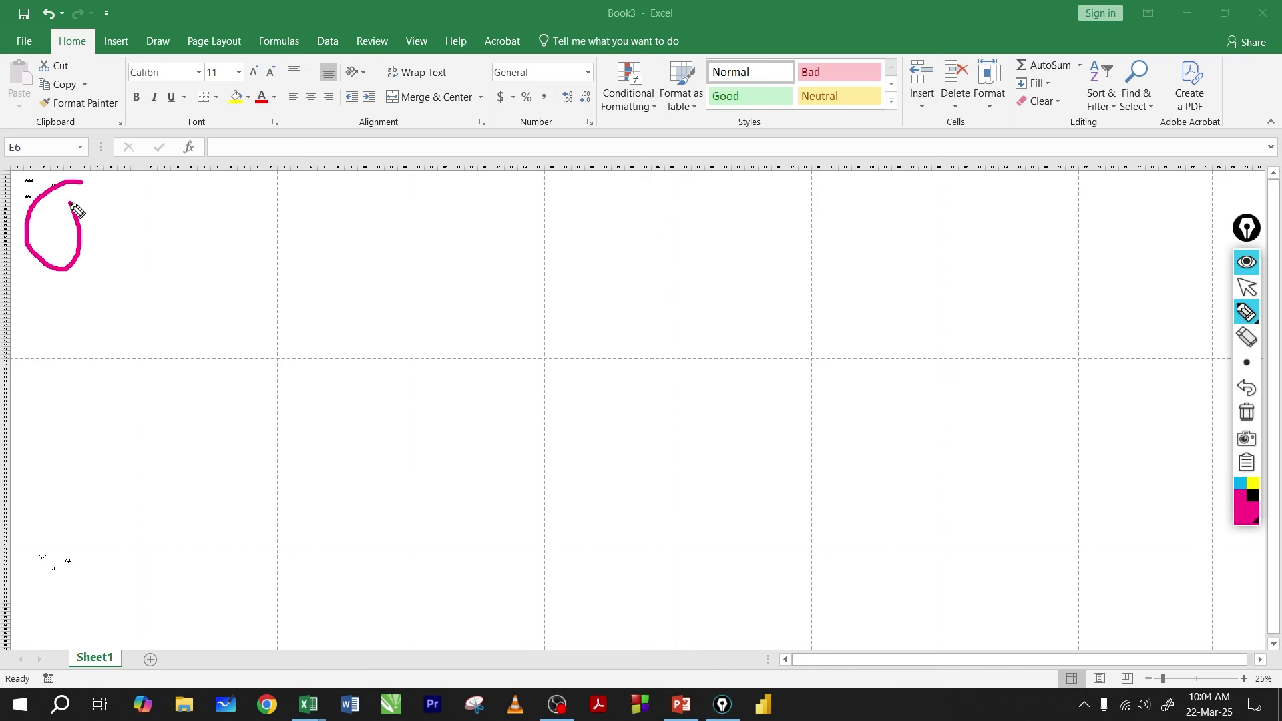
mouse_move(84, 374)
left_mouse_down()
mouse_move(94, 426)
mouse_move(85, 374)
left_mouse_up()
mouse_move(75, 568)
left_mouse_down()
mouse_move(98, 595)
mouse_move(99, 554)
left_mouse_up()
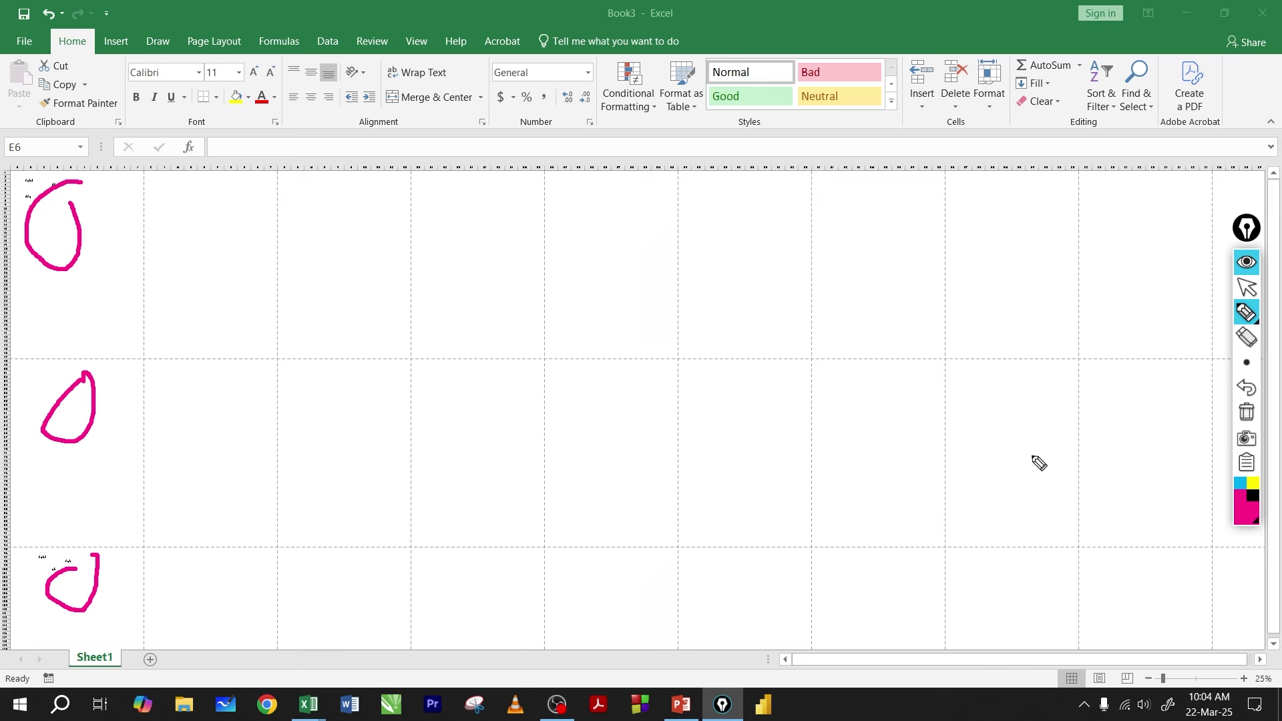
left_click(1251, 412)
- Circle the first page and its neighbour across, write "2" on the page below and on the neighbour, and erase the marks
mouse_move(217, 199)
left_mouse_down()
mouse_move(190, 259)
mouse_move(223, 204)
left_mouse_up()
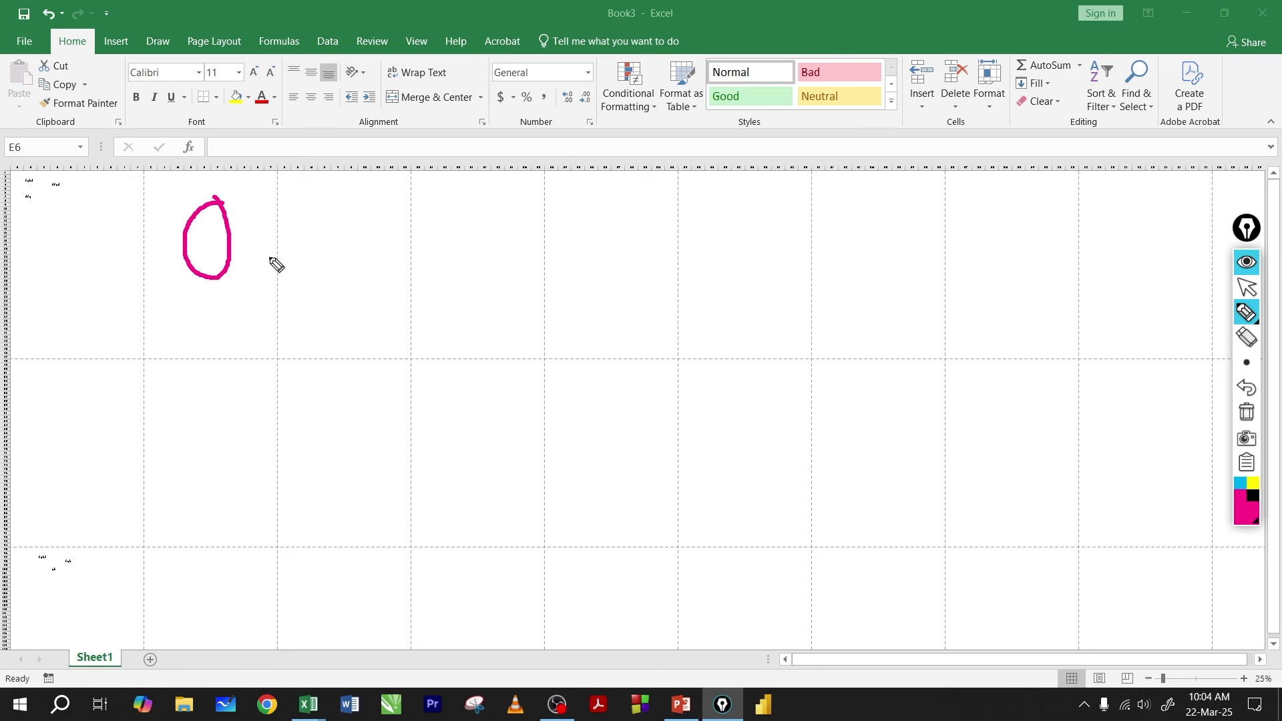
mouse_move(96, 208)
left_mouse_down()
mouse_move(37, 246)
mouse_move(80, 186)
mouse_move(100, 223)
mouse_move(80, 267)
mouse_move(54, 273)
mouse_move(66, 217)
left_mouse_up()
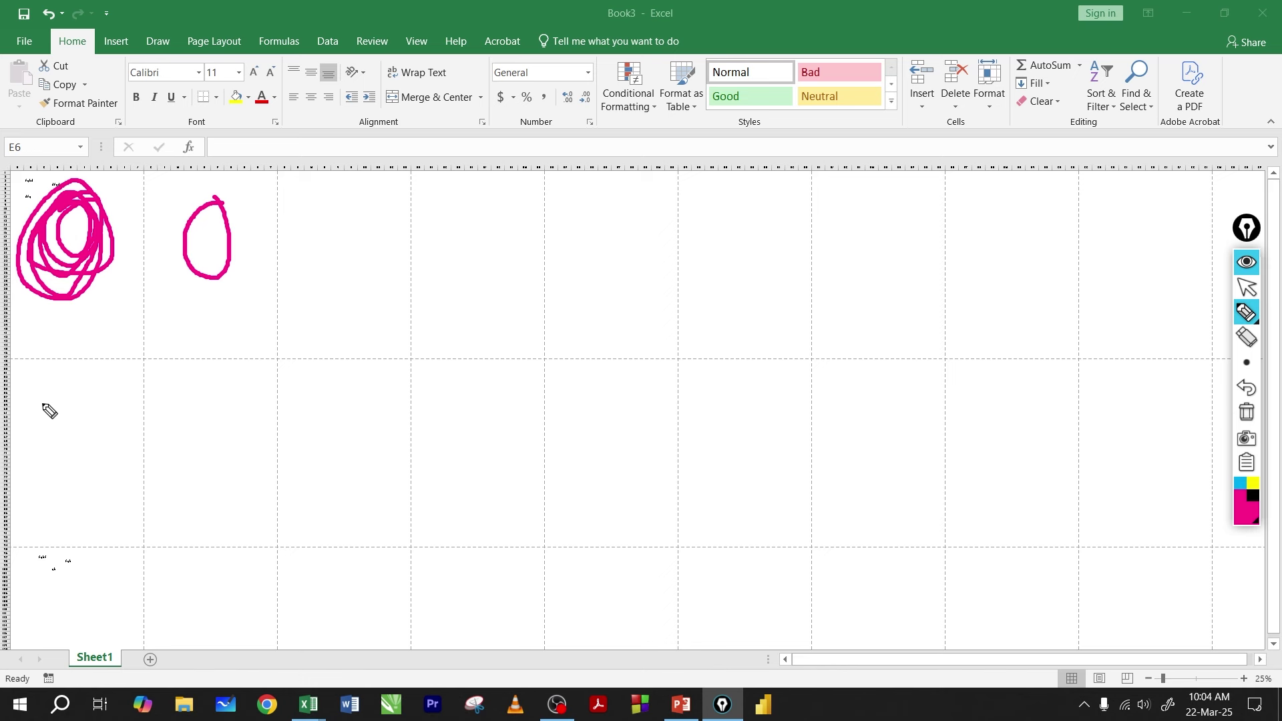
mouse_move(37, 394)
left_mouse_down()
mouse_move(46, 432)
mouse_move(79, 436)
left_mouse_up()
left_click(188, 295)
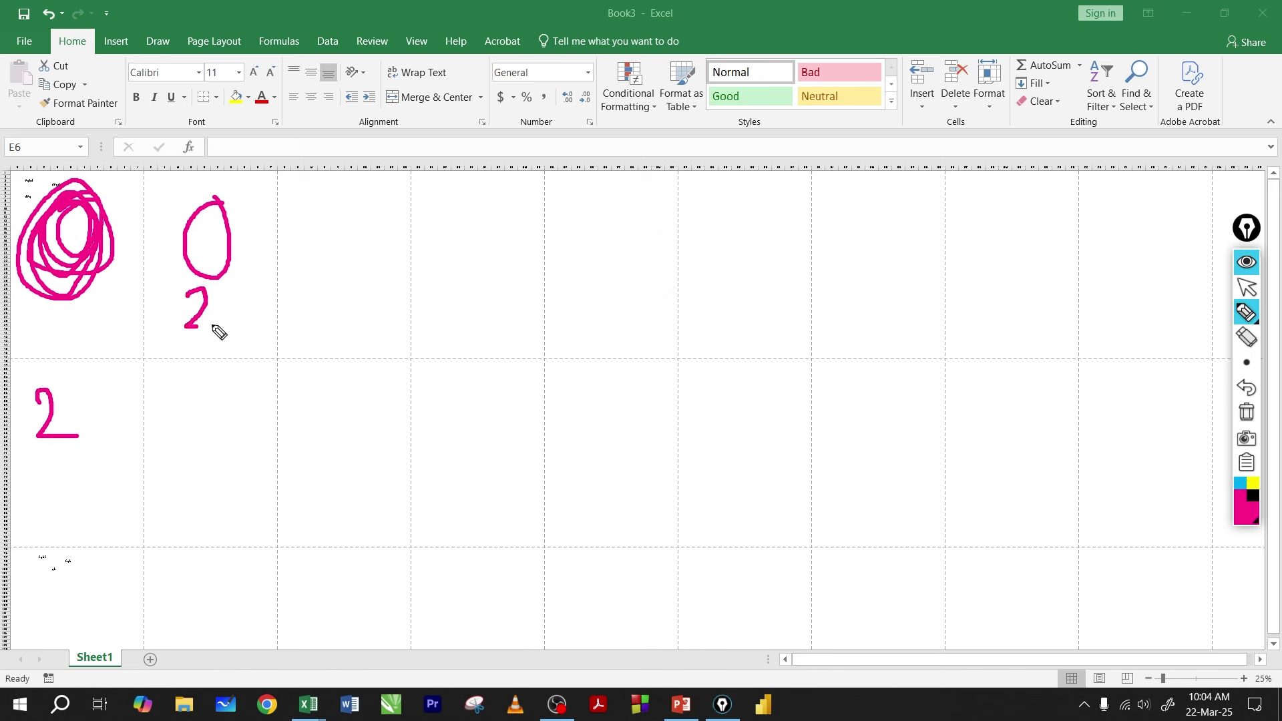
left_click_drag(218, 331, 235, 328)
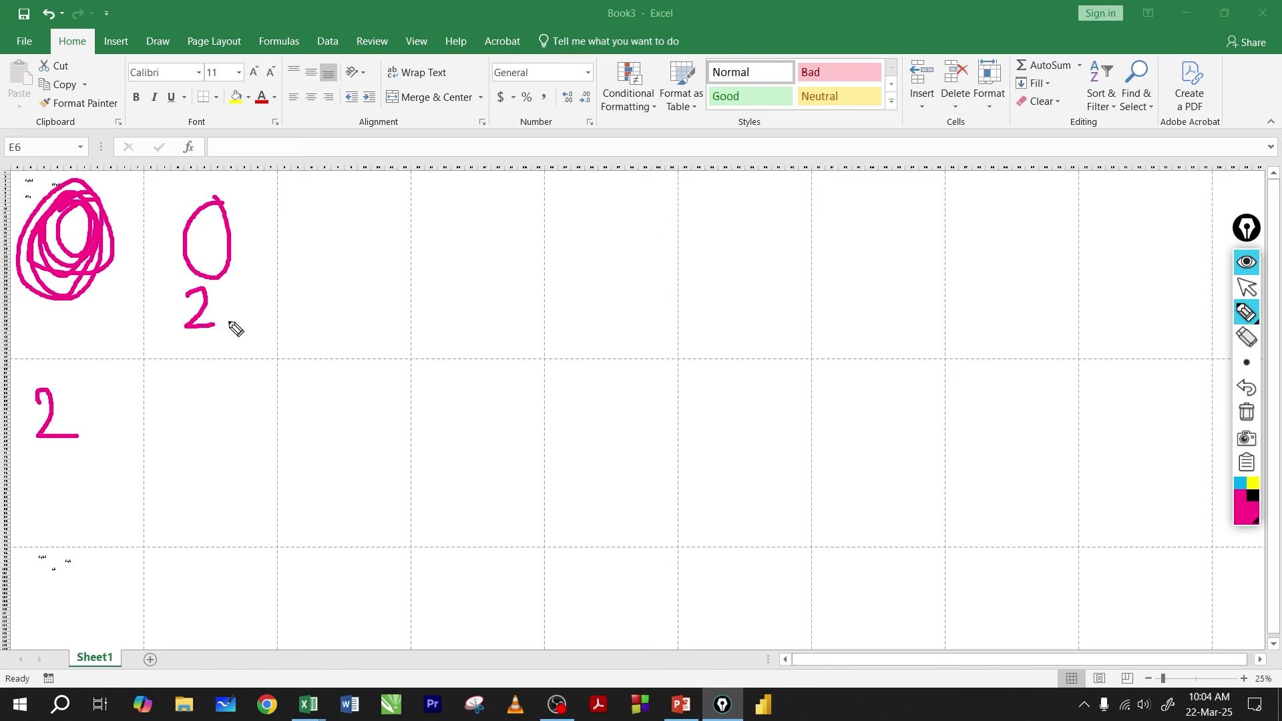
left_click(1241, 415)
- Circle the two uppermost pages and number them 1 and 2, cross out pages below them, and erase all marks
mouse_move(79, 219)
left_mouse_down()
mouse_move(84, 275)
mouse_move(72, 209)
left_mouse_up()
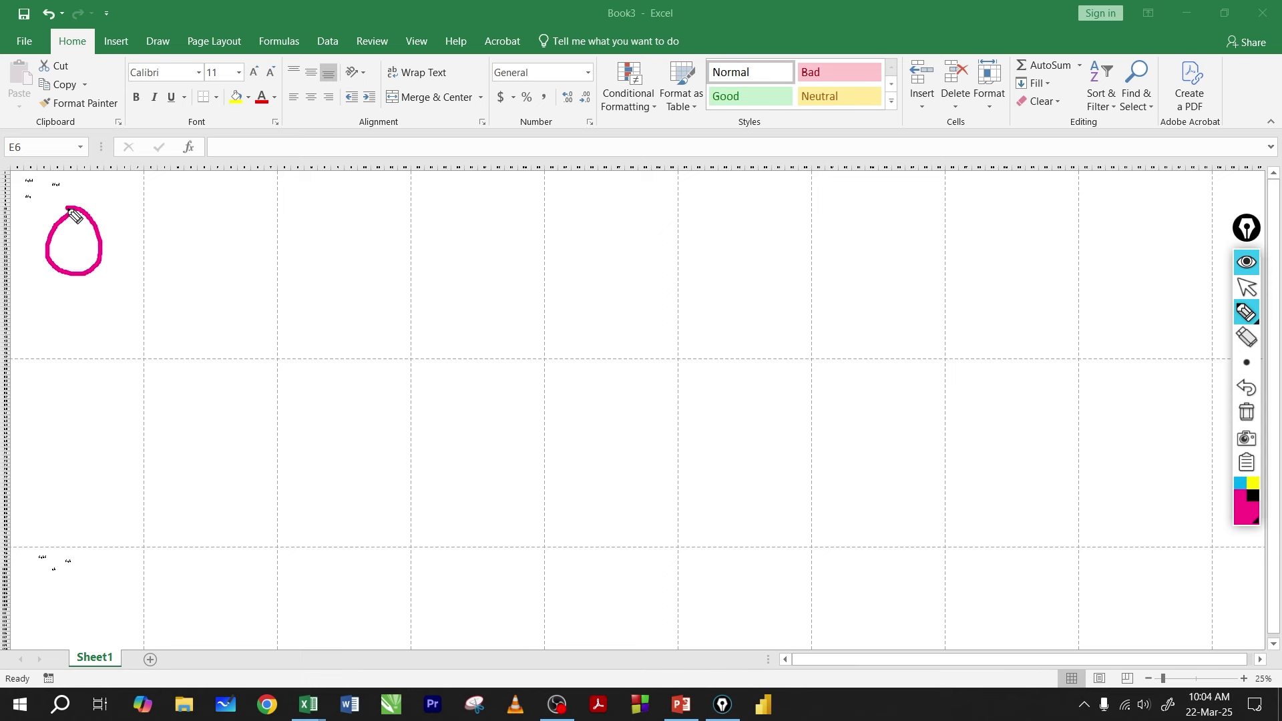
left_click_drag(234, 232, 244, 265)
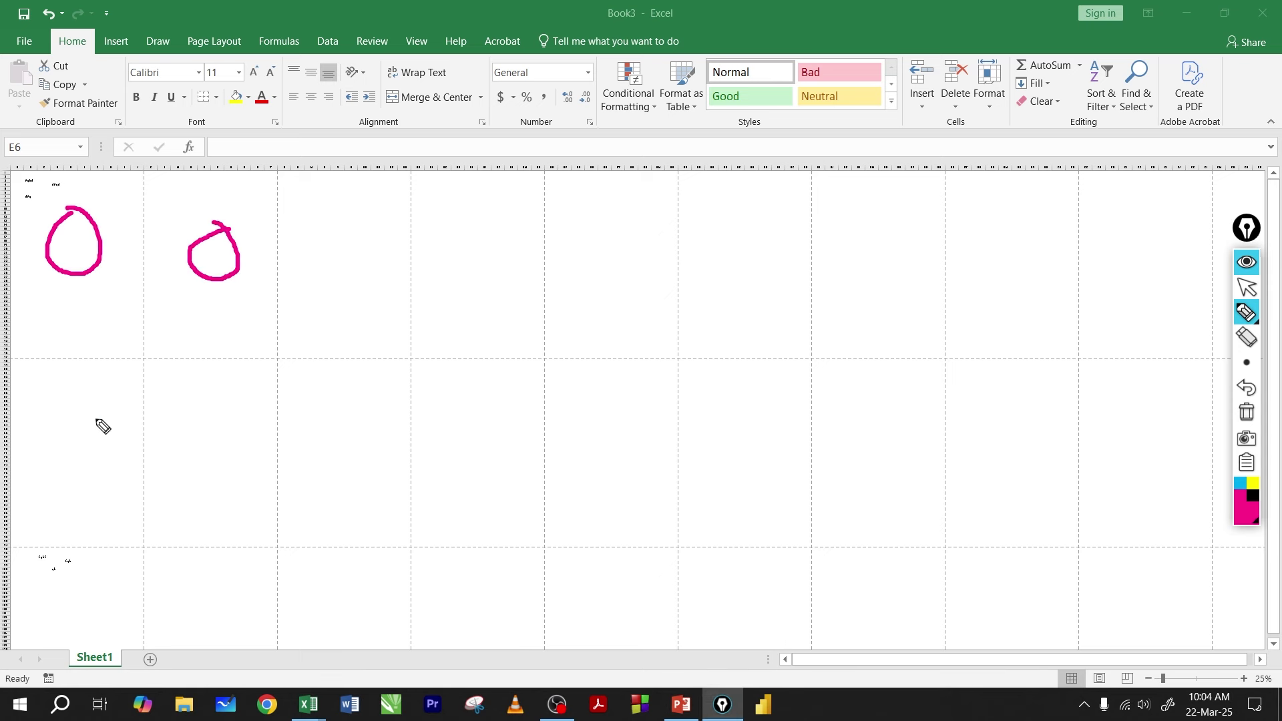
left_click_drag(96, 419, 62, 462)
left_click_drag(63, 434, 115, 458)
mouse_move(221, 434)
left_mouse_down()
mouse_move(177, 458)
mouse_move(198, 472)
left_mouse_up()
mouse_move(96, 557)
left_mouse_down()
mouse_move(80, 579)
mouse_move(100, 575)
left_mouse_up()
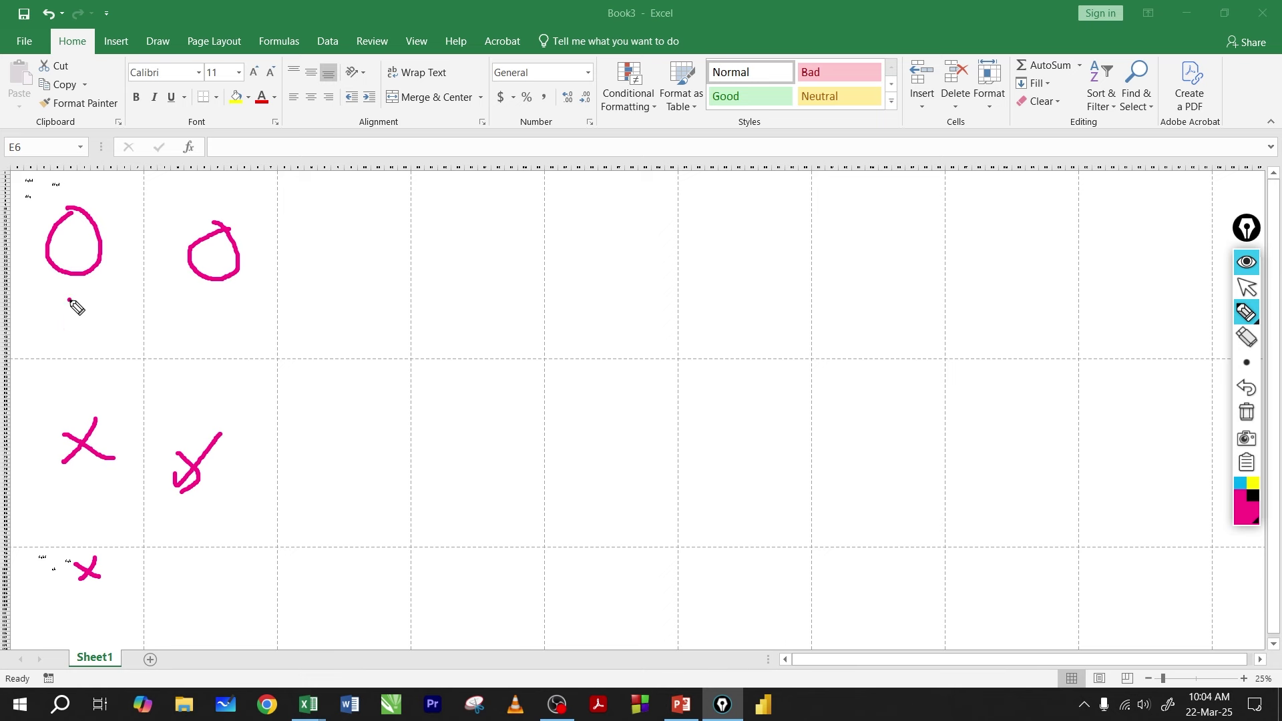
left_click_drag(69, 300, 66, 330)
left_click_drag(173, 294, 182, 288)
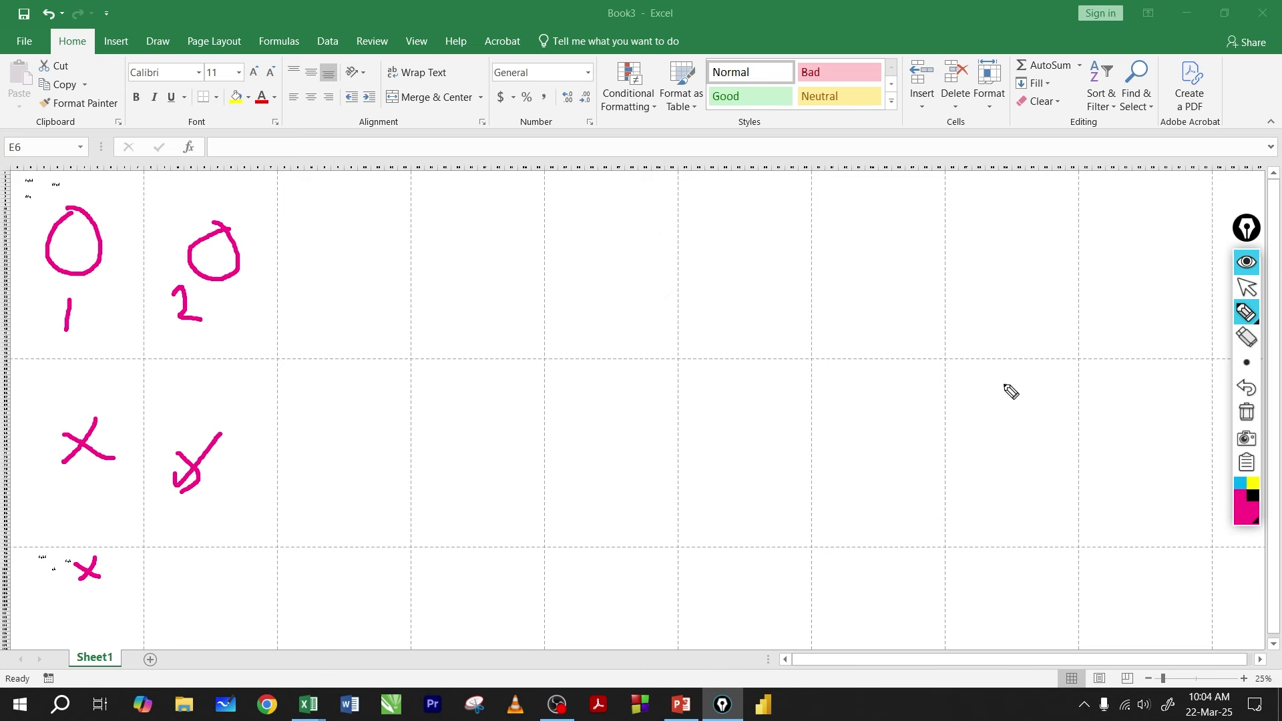
left_click(1247, 414)
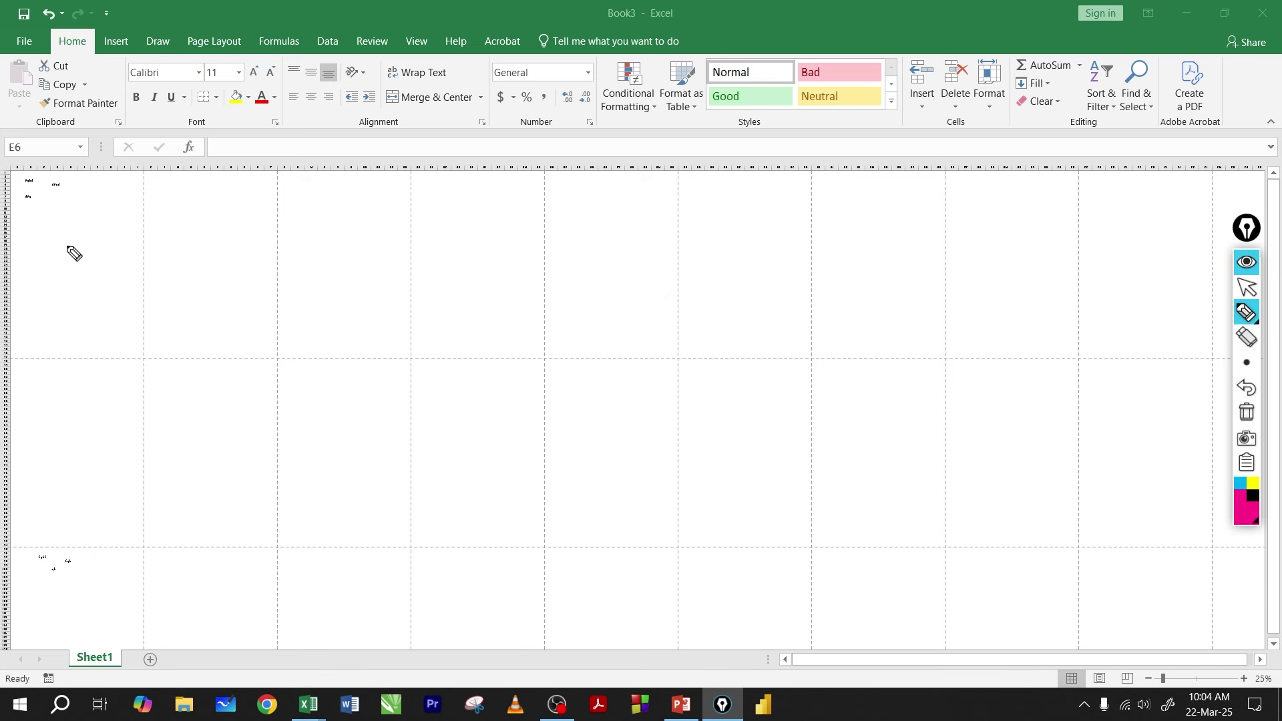
- Circle six pages in two page columns, number them 1 to 6 going down and then over, and erase the marks
left_click_drag(68, 247, 80, 256)
mouse_move(80, 425)
left_mouse_down()
mouse_move(60, 456)
mouse_move(75, 442)
left_mouse_up()
left_click_drag(97, 581, 99, 588)
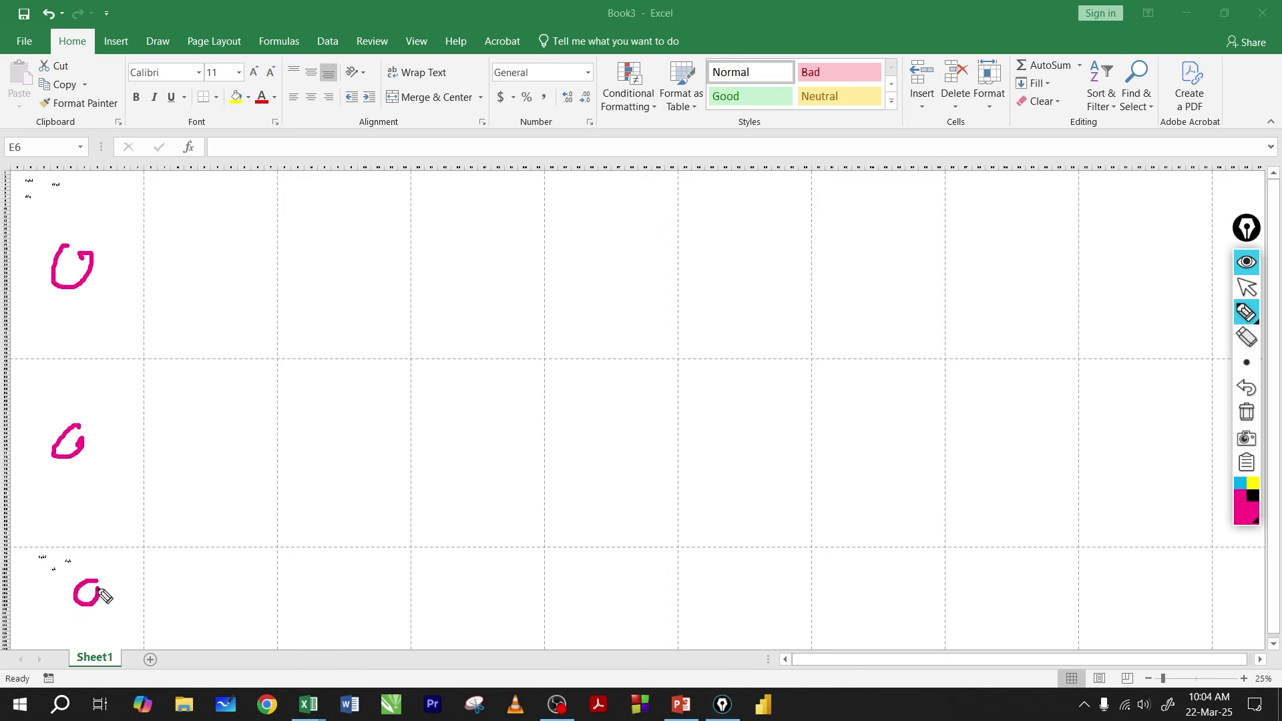
left_click_drag(247, 237, 212, 270)
mouse_move(209, 430)
left_mouse_down()
mouse_move(198, 464)
mouse_move(206, 446)
left_mouse_up()
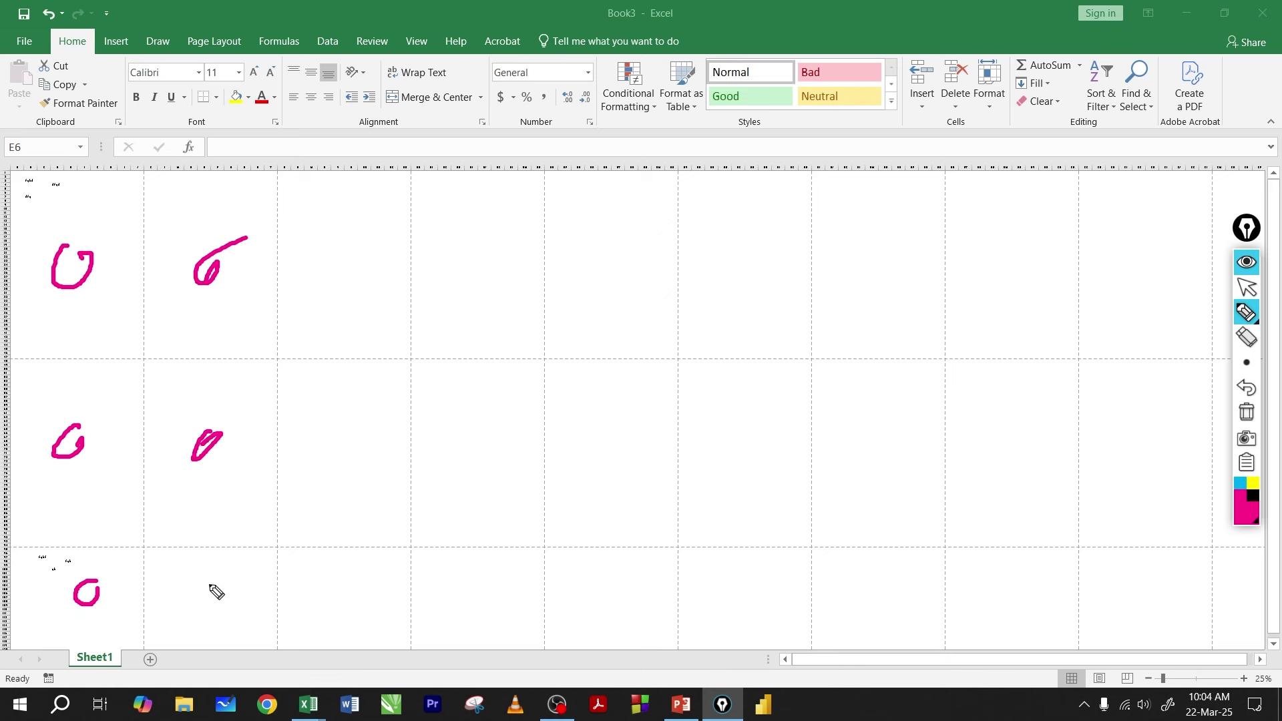
left_click_drag(216, 591, 229, 585)
left_click_drag(93, 294, 91, 332)
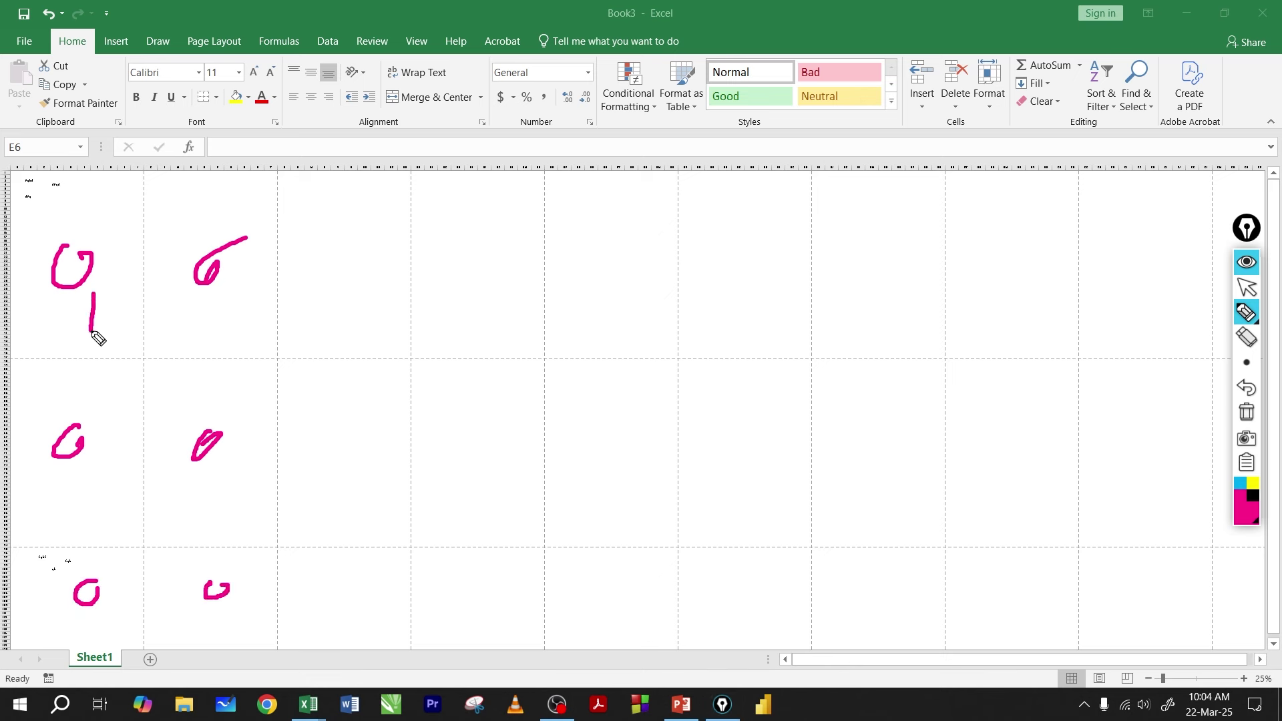
mouse_move(80, 386)
left_mouse_down()
mouse_move(86, 409)
mouse_move(116, 412)
left_mouse_up()
left_click_drag(75, 548, 87, 597)
mouse_move(247, 303)
left_mouse_down()
mouse_move(226, 334)
mouse_move(259, 330)
mouse_move(246, 304)
left_mouse_up()
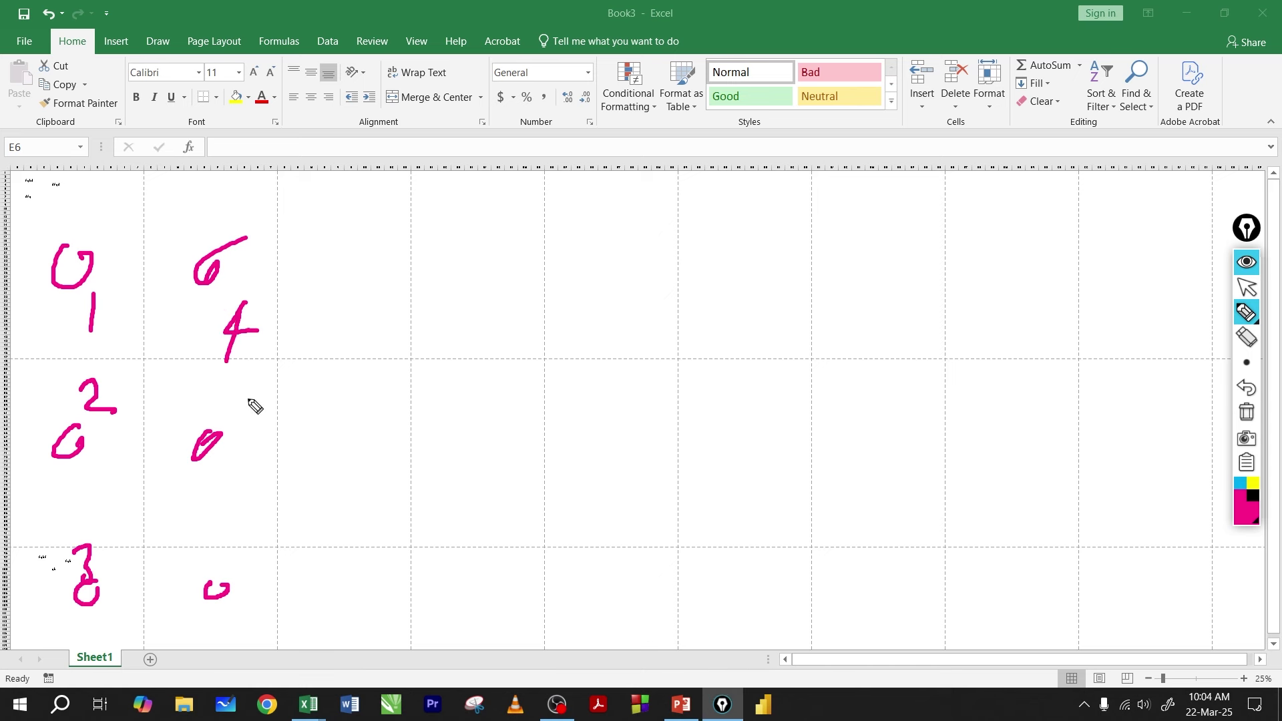
left_click_drag(249, 389, 230, 428)
mouse_move(252, 552)
left_mouse_down()
mouse_move(259, 588)
mouse_move(249, 574)
left_mouse_up()
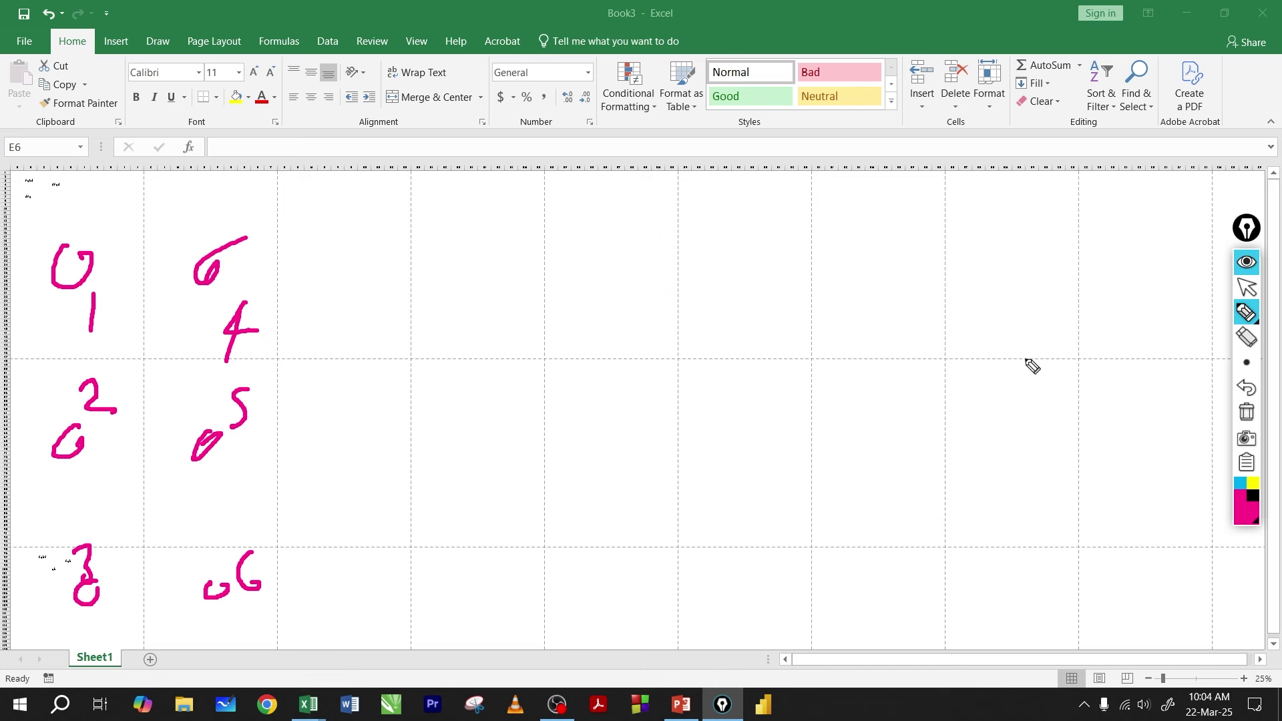
left_click(1246, 412)
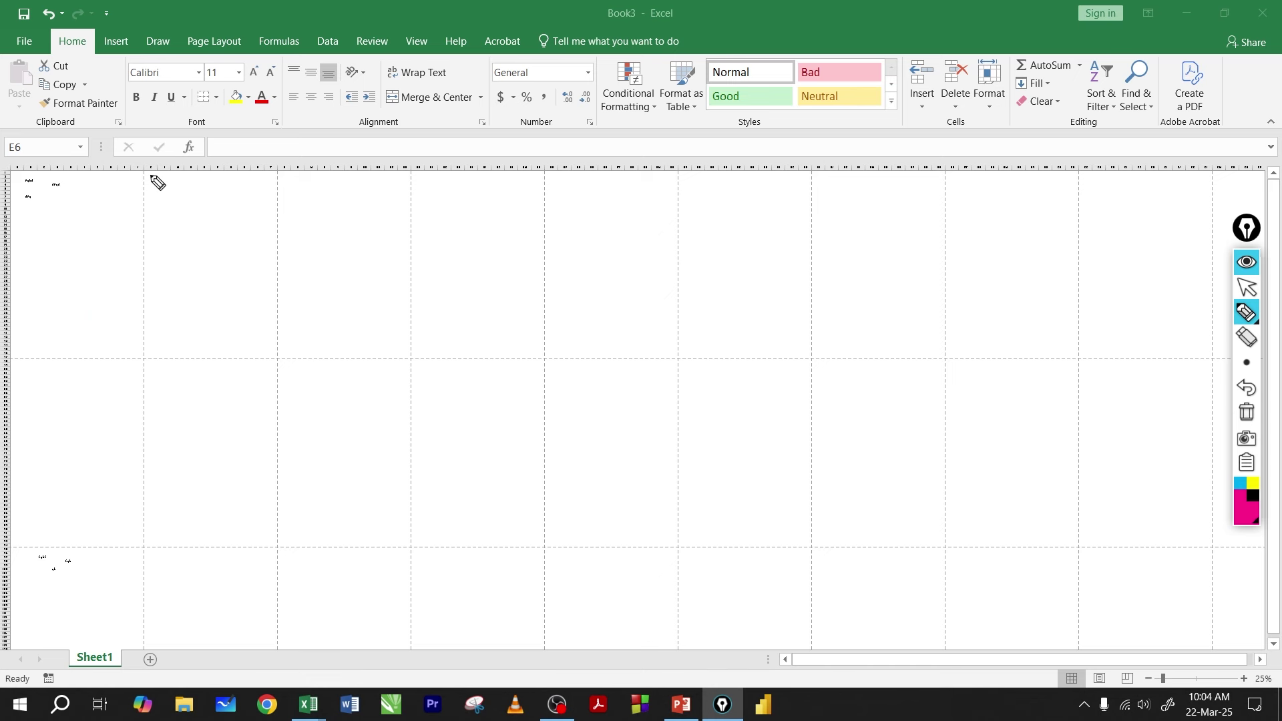
- Outline the first page and scribble inside it with the annotation pen, erase the marks, and return to the normal pointer
mouse_move(139, 170)
left_mouse_down()
mouse_move(135, 260)
mouse_move(83, 352)
mouse_move(37, 172)
mouse_move(134, 249)
left_mouse_up()
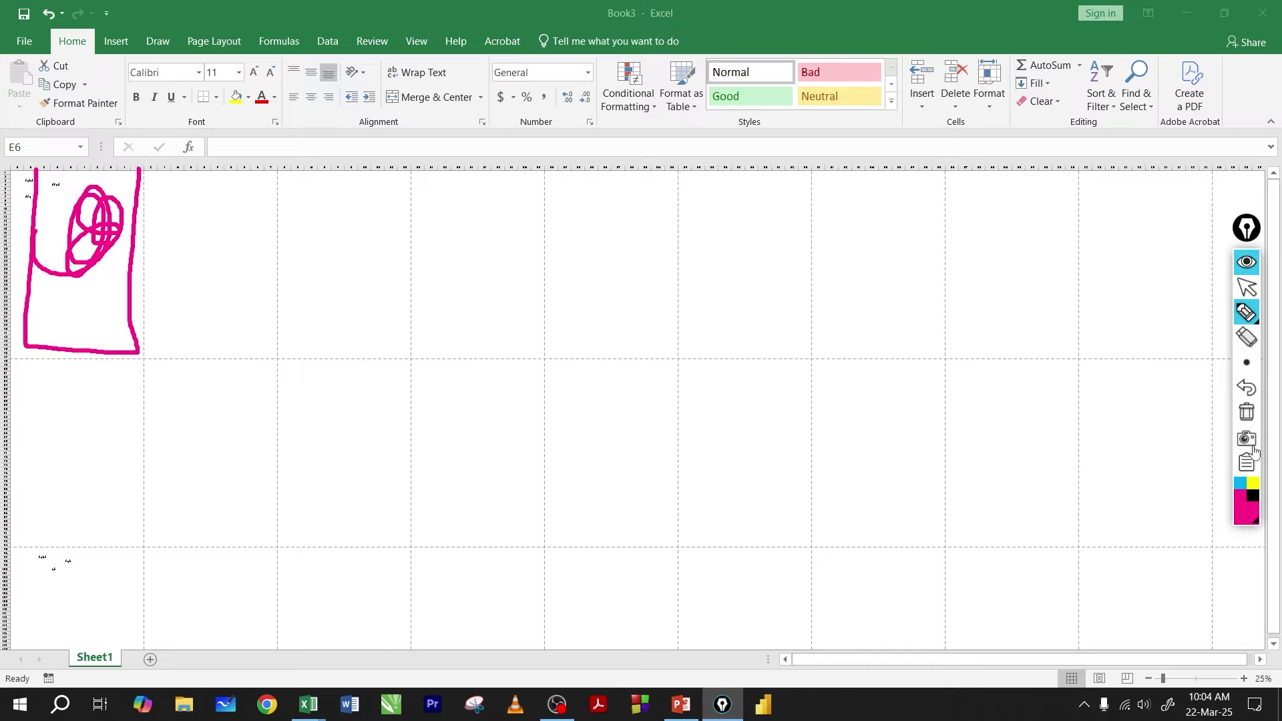
left_click(1254, 418)
left_click(1246, 287)
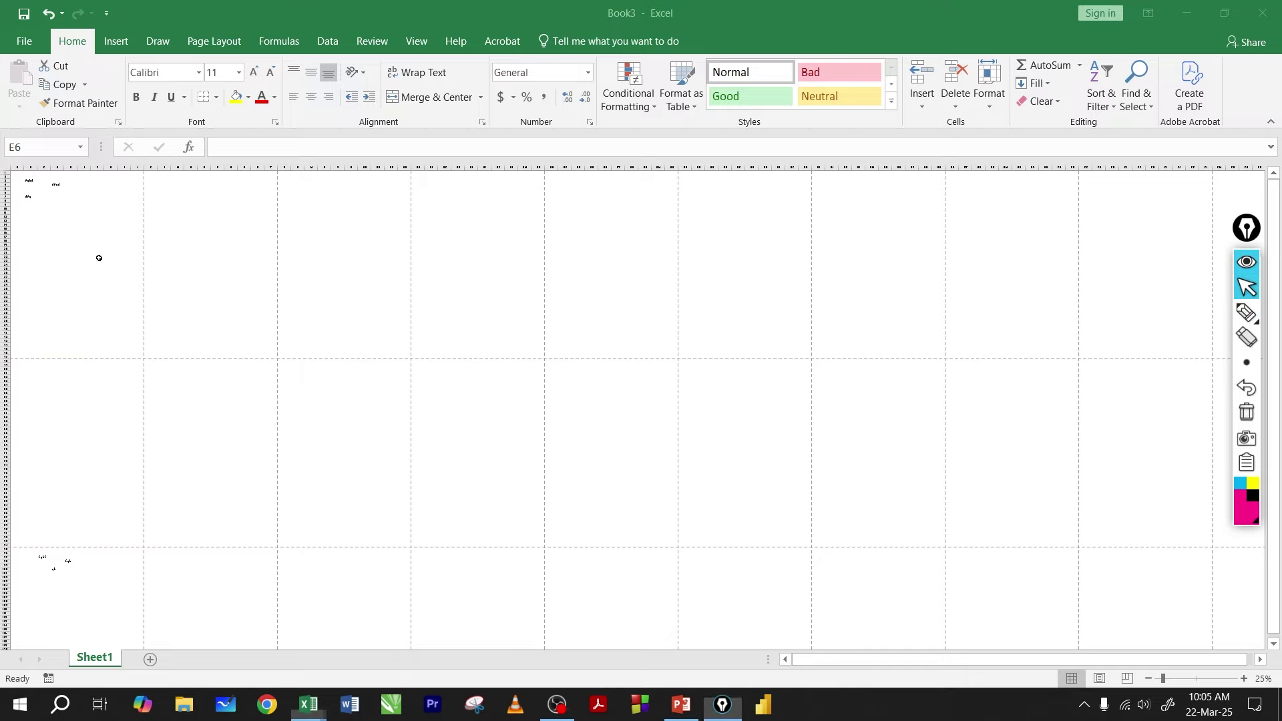
- Return to the readable sheet view, select H8, mark the page-break line beside column J with the annotation pen, and erase the marks
scroll(193, 267, "up", 1)
scroll(193, 267, "up", 4)
scroll(541, 283, "up", 1)
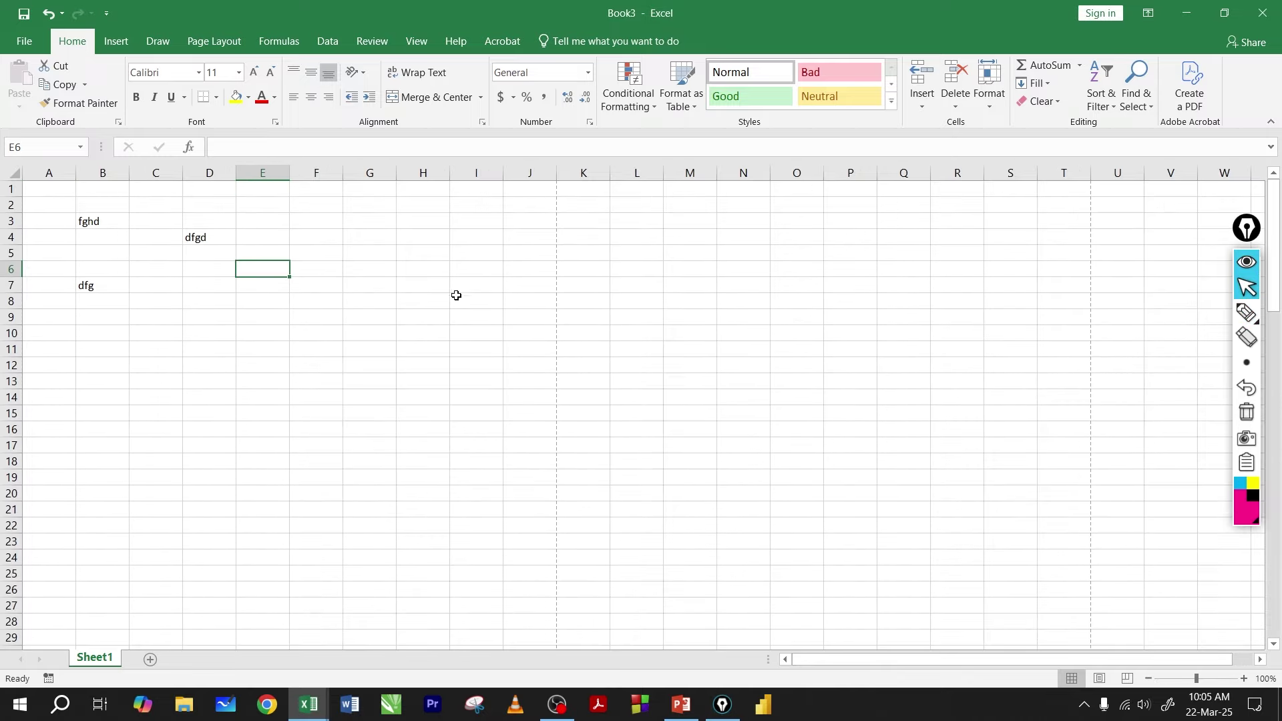
scroll(455, 292, "up", 2)
left_click(579, 280)
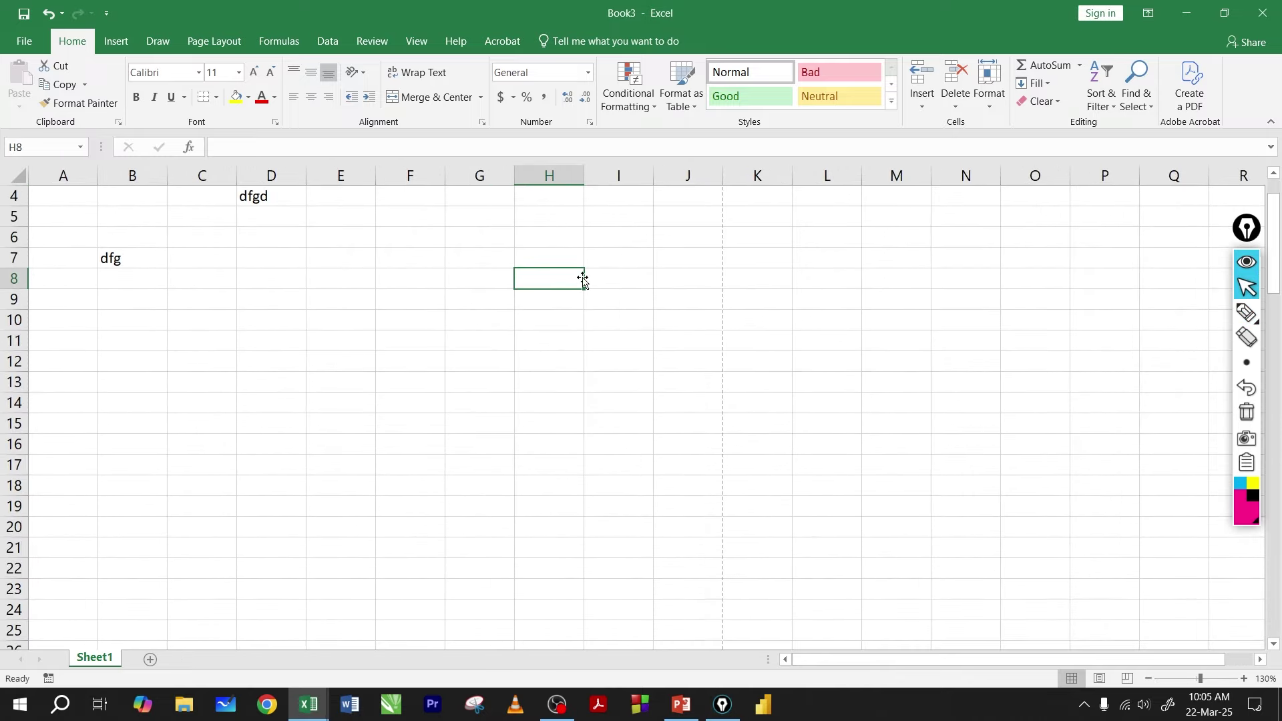
left_click(1243, 315)
mouse_move(746, 273)
left_mouse_down()
mouse_move(713, 286)
mouse_move(719, 308)
left_mouse_up()
mouse_move(714, 401)
left_mouse_down()
mouse_move(705, 450)
mouse_move(725, 433)
left_mouse_up()
left_click_drag(691, 484, 735, 489)
left_click(1246, 412)
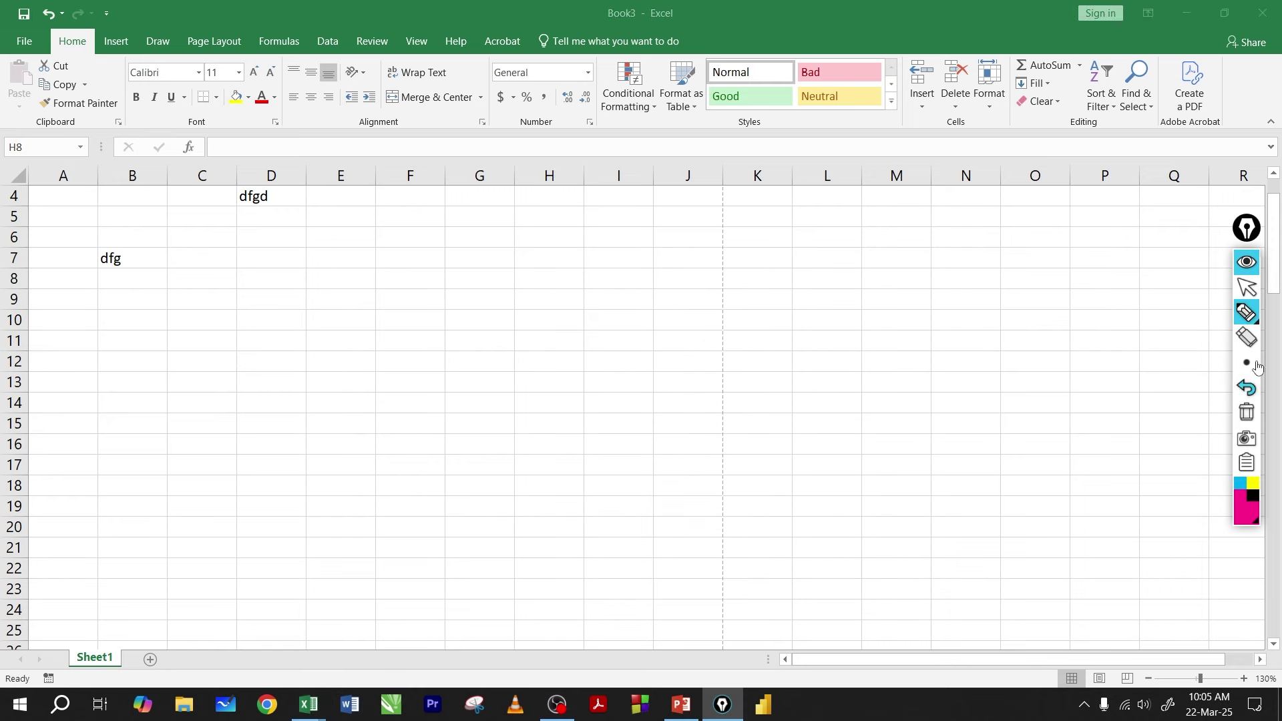
left_click(1246, 287)
scroll(334, 278, "up", 1)
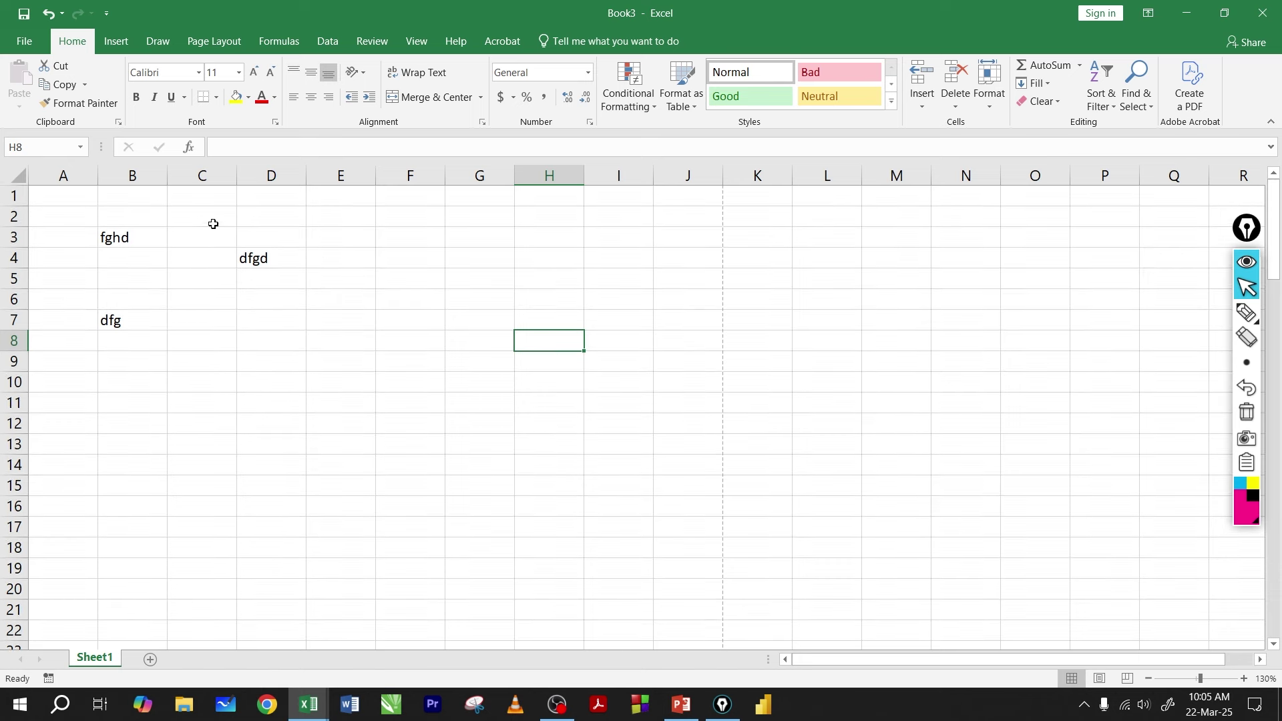
- View the print preview of the sheet holding the sample text, and return to the worksheet
left_click(219, 41)
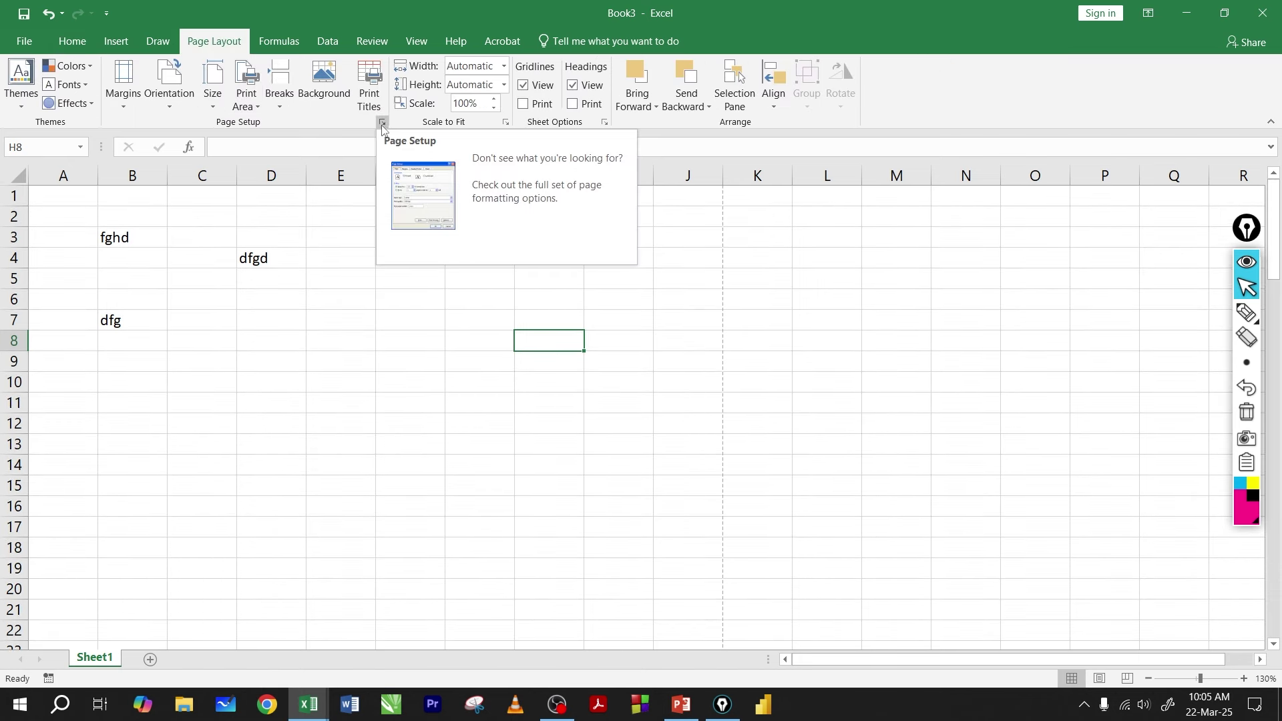
left_click(289, 326)
left_click(26, 45)
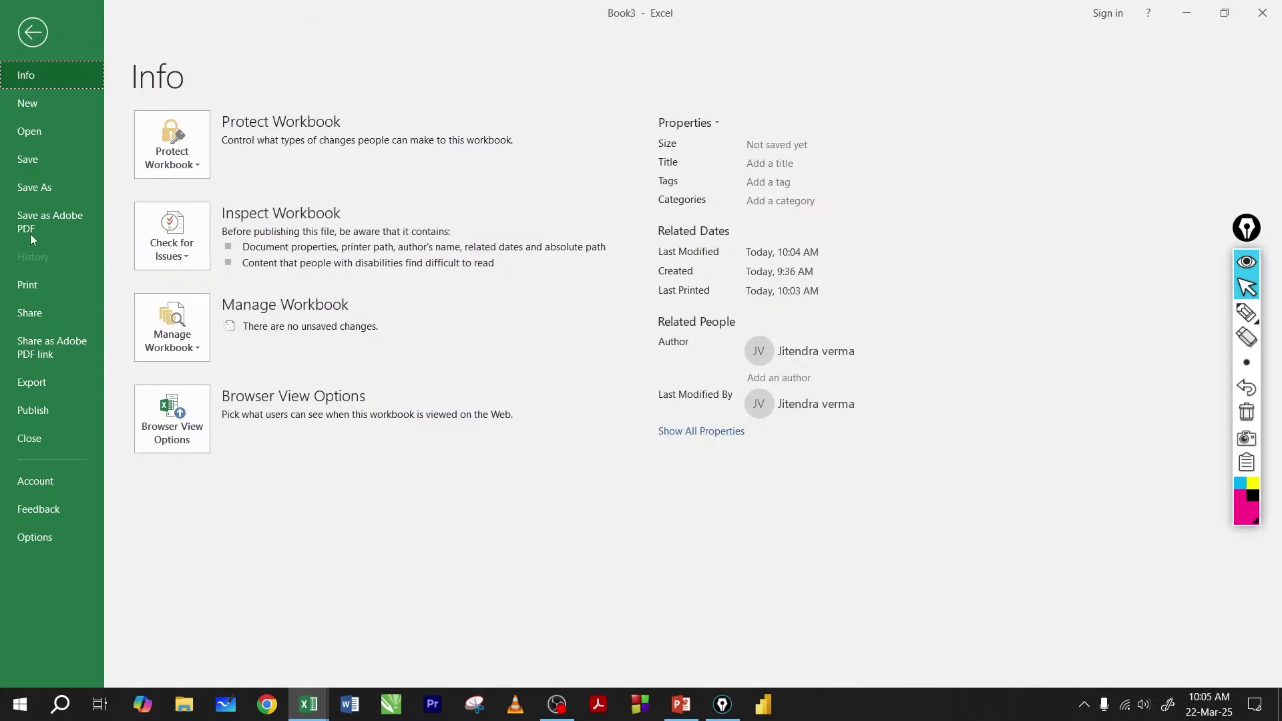
left_click(45, 290)
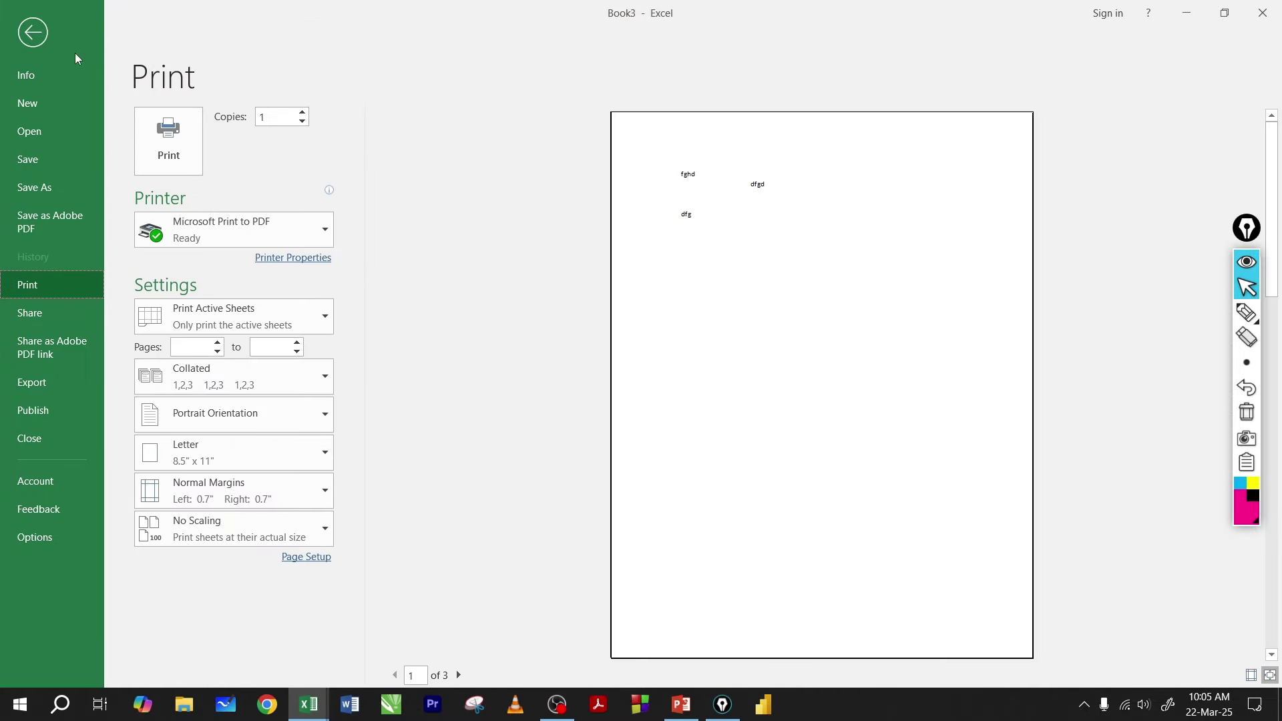
left_click(33, 32)
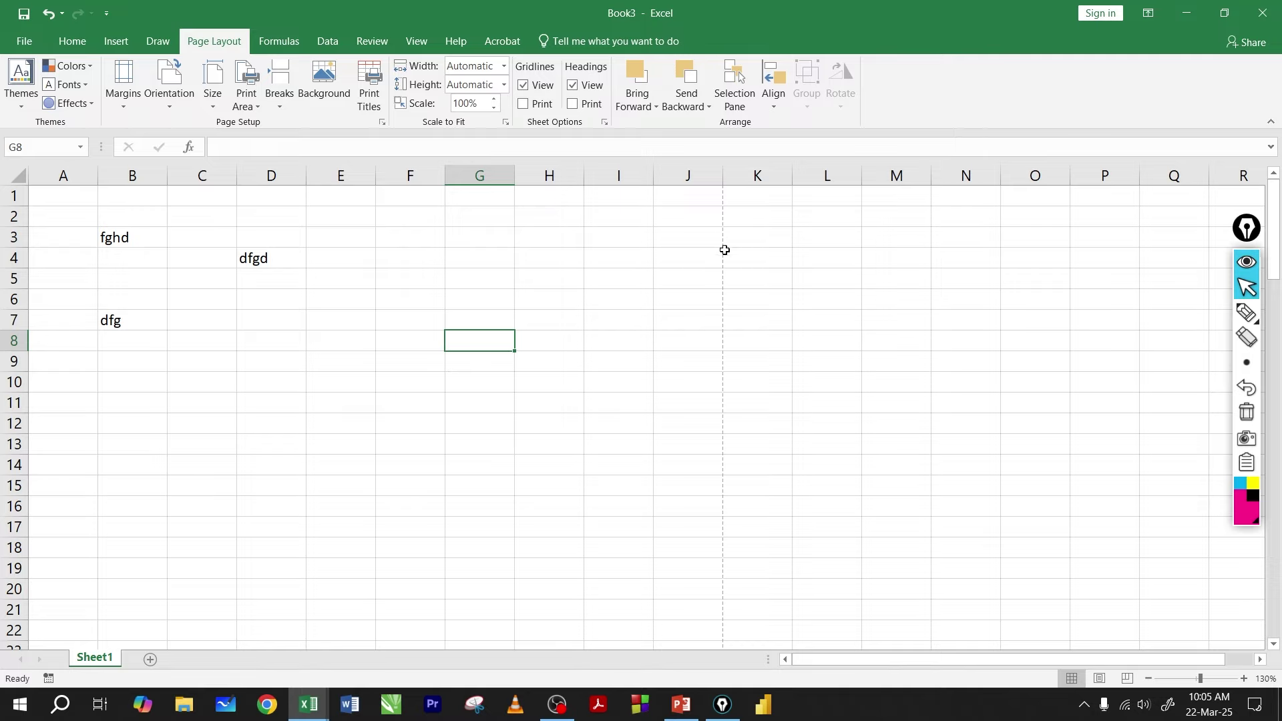
- Create a new blank workbook and select cell C4 in its empty sheet
left_click(34, 42)
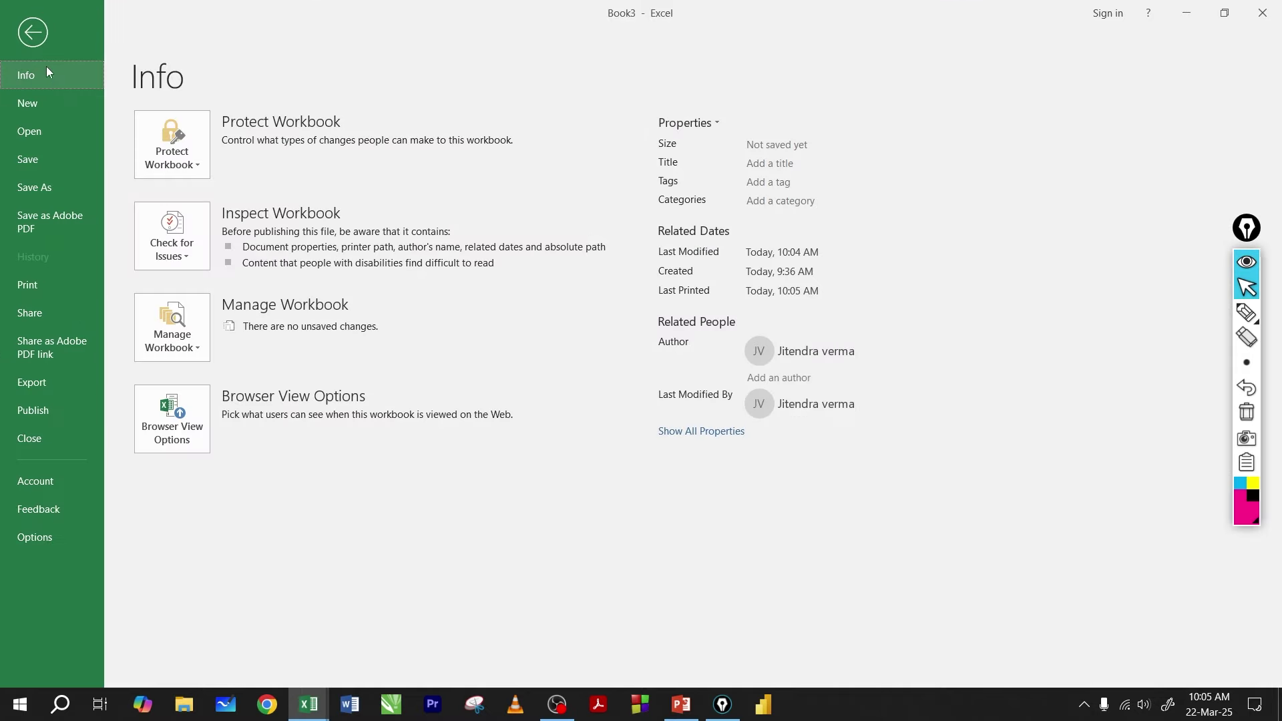
left_click(45, 110)
left_click(233, 281)
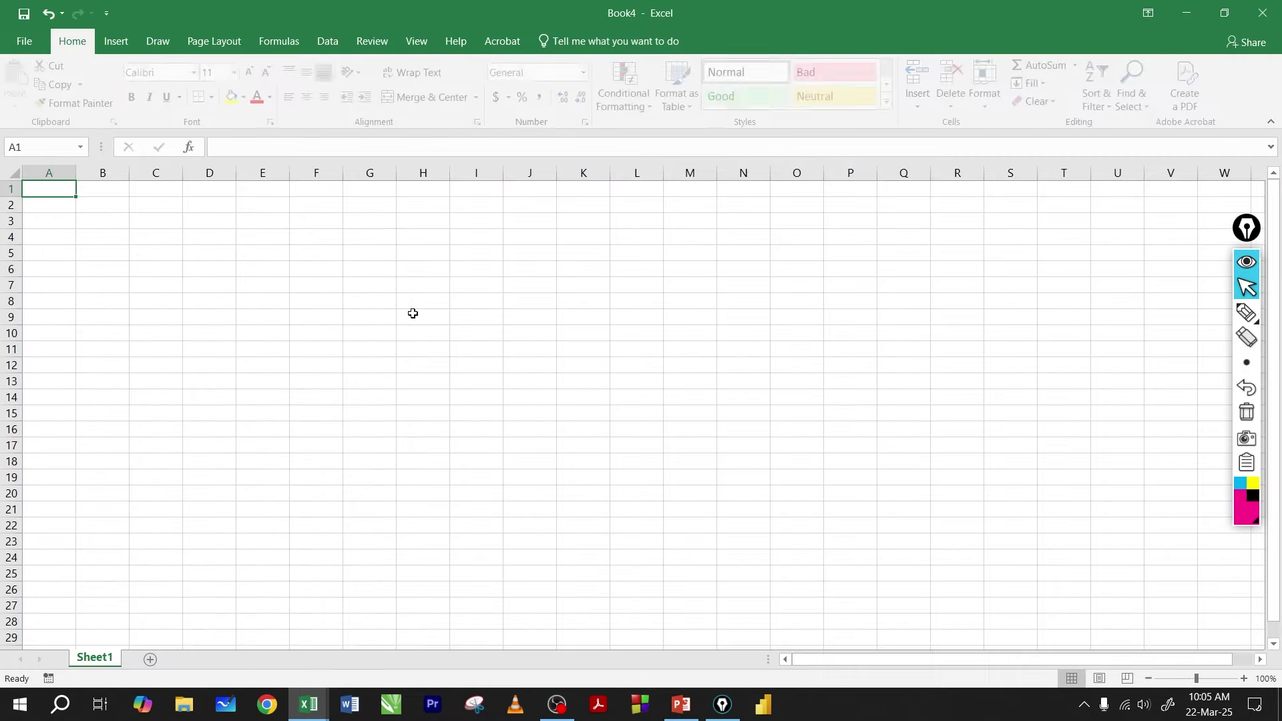
left_click_drag(601, 303, 864, 368)
left_click(467, 331)
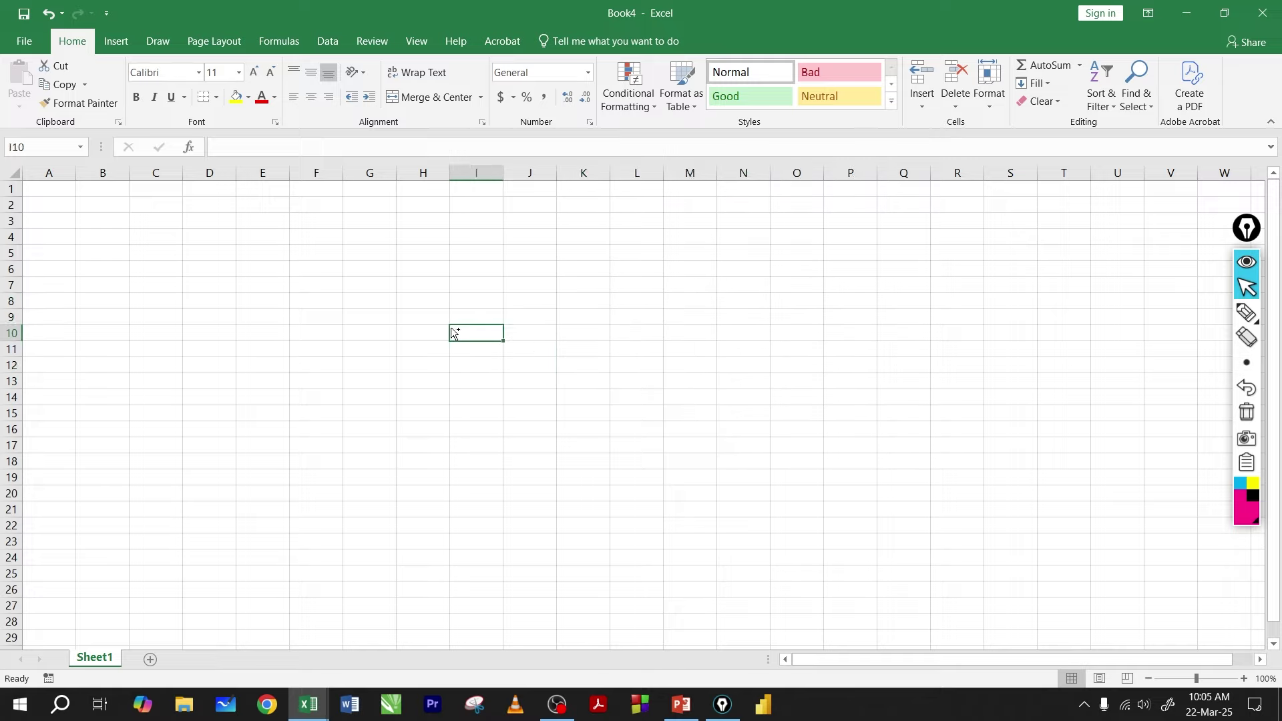
scroll(443, 327, "down", 6)
scroll(234, 293, "up", 7)
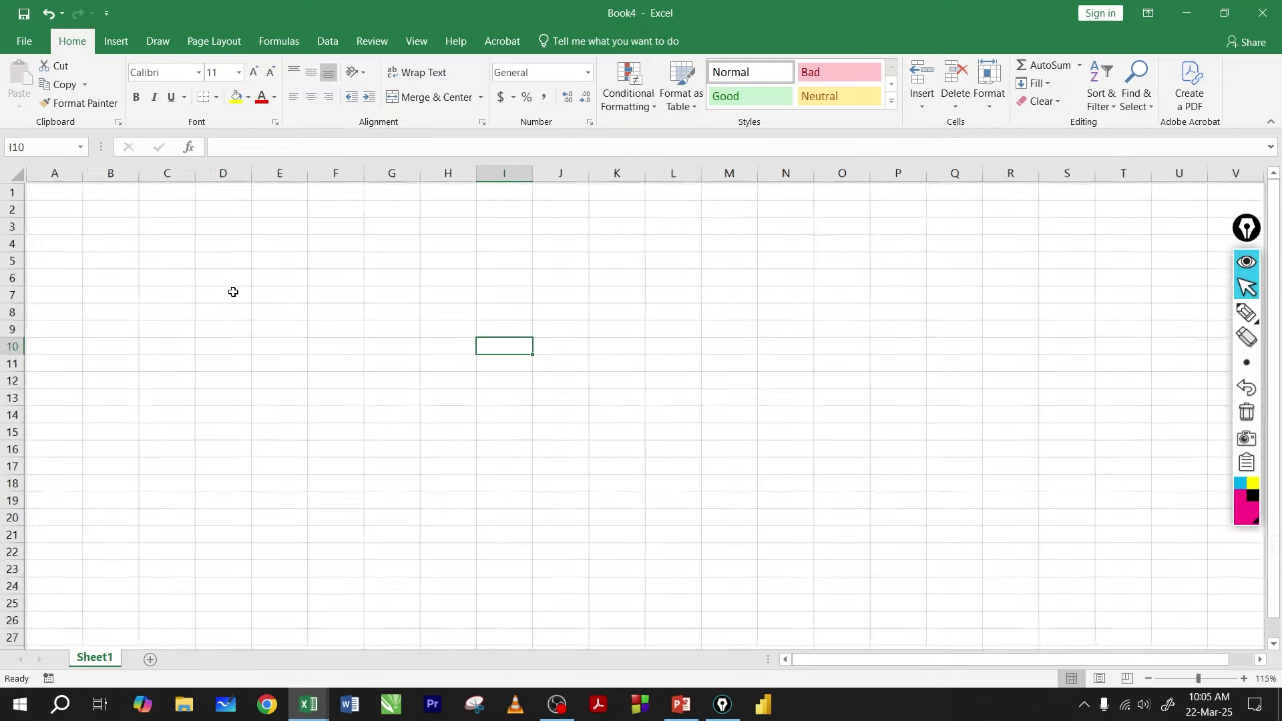
left_click_drag(288, 292, 357, 376)
left_click(351, 320)
scroll(318, 313, "up", 2)
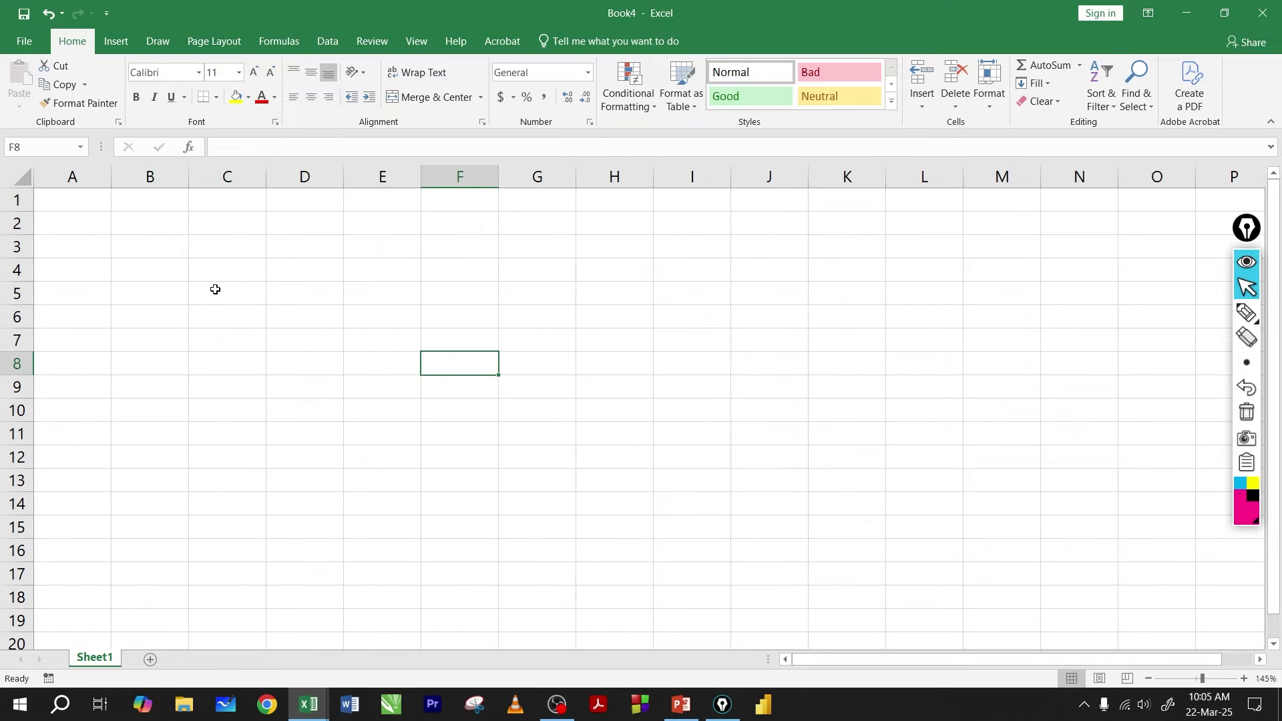
left_click(200, 280)
- View the print preview of the empty workbook and return to its sheet
left_click(24, 41)
left_click(28, 134)
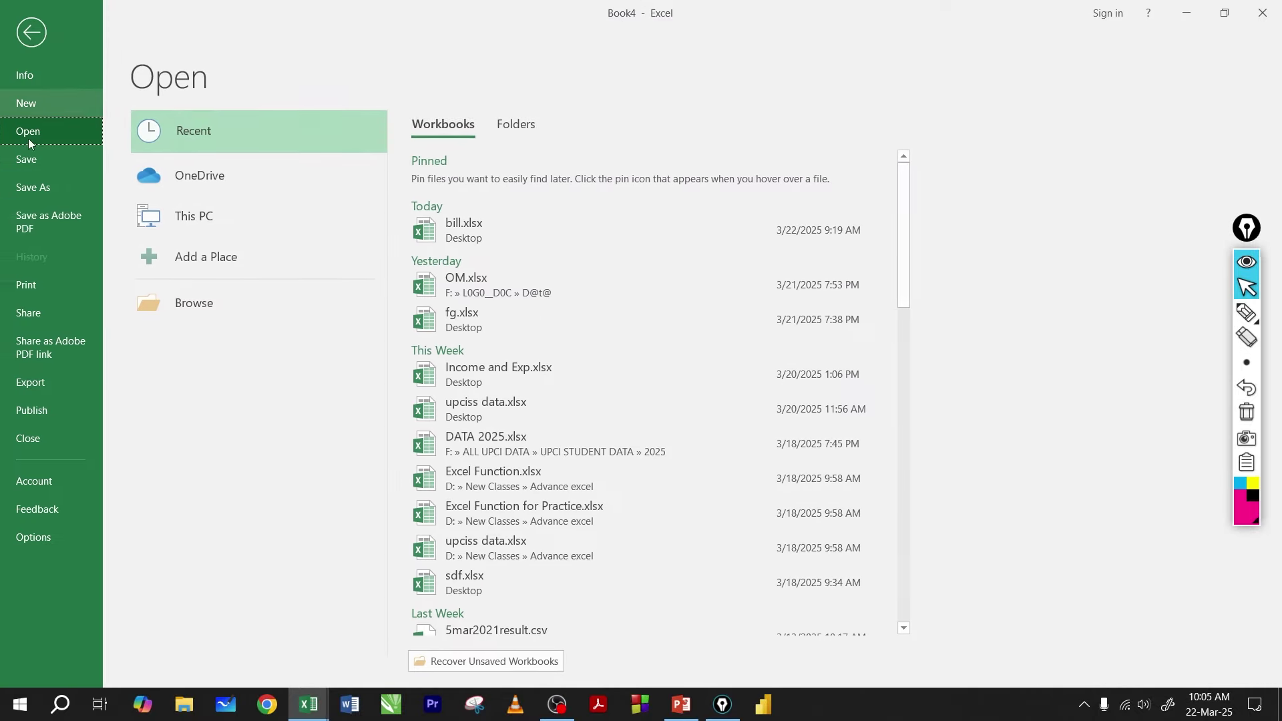
left_click(39, 286)
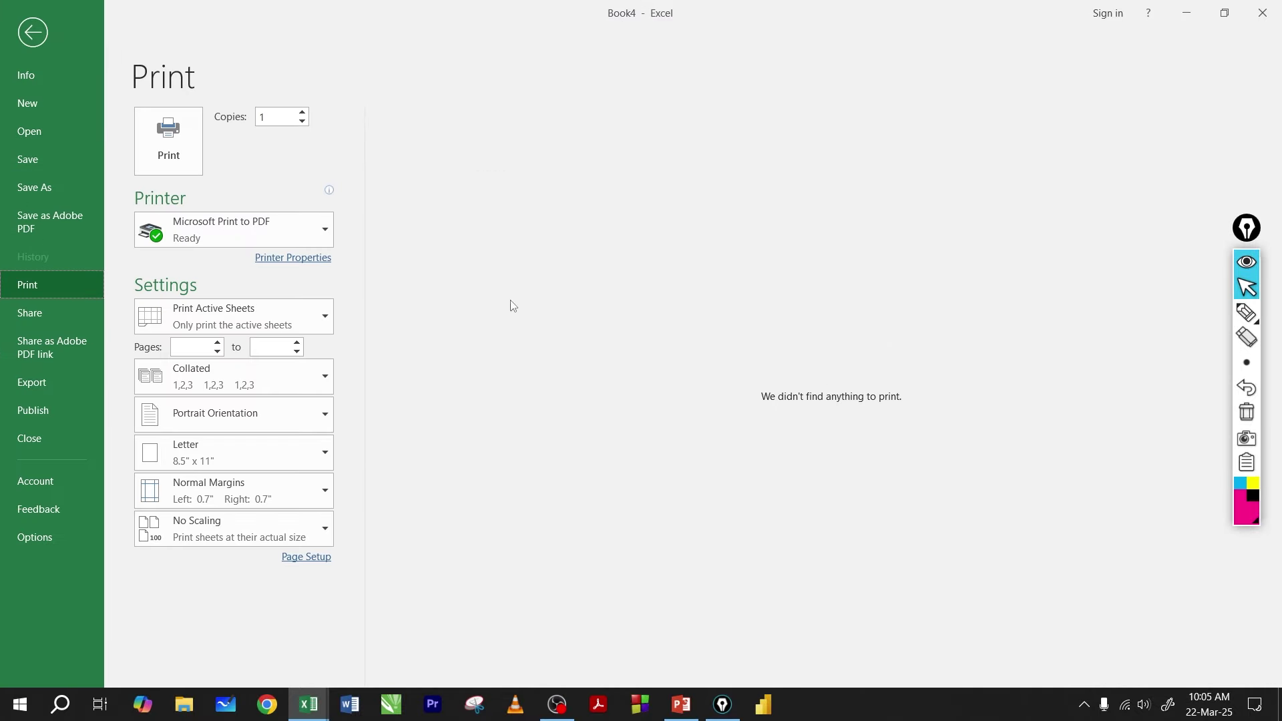
left_click(34, 34)
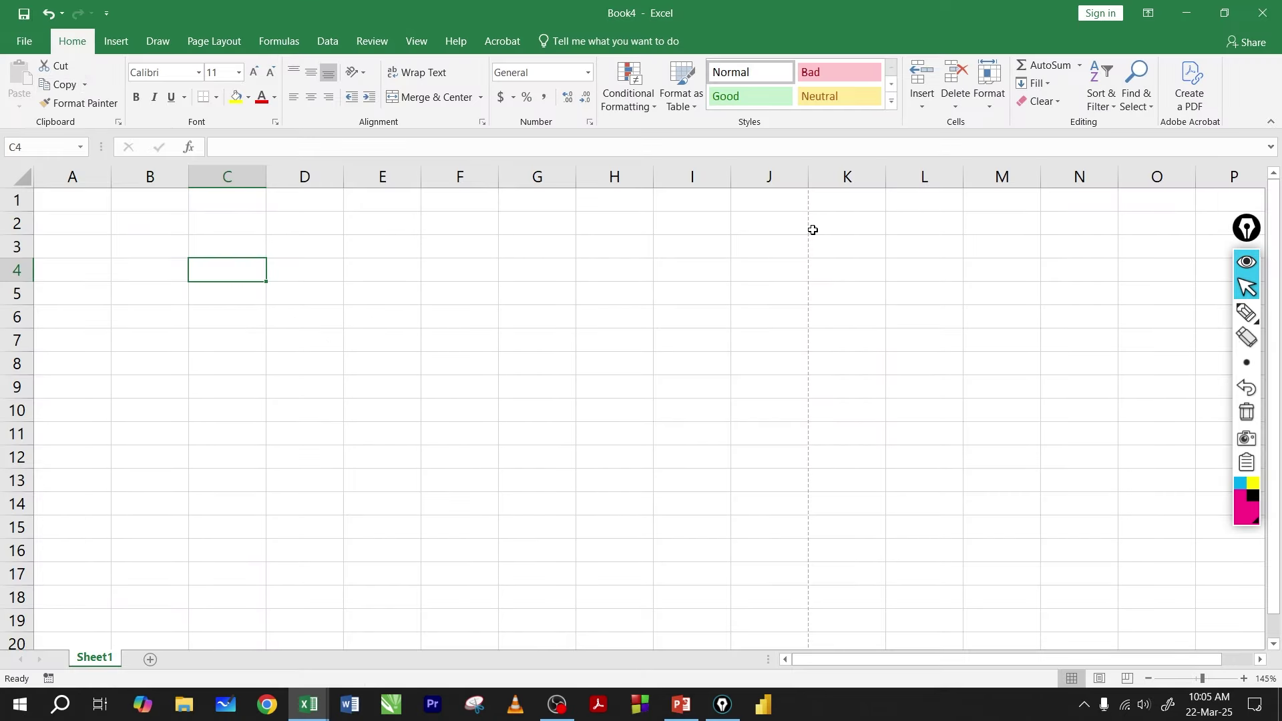
- Mark the page-break line beside column J with the annotation pen, erase the mark, and return to the normal pointer
left_click(1246, 312)
mouse_move(861, 311)
left_mouse_down()
mouse_move(901, 357)
mouse_move(808, 325)
left_mouse_up()
left_click(1246, 412)
left_click(1246, 287)
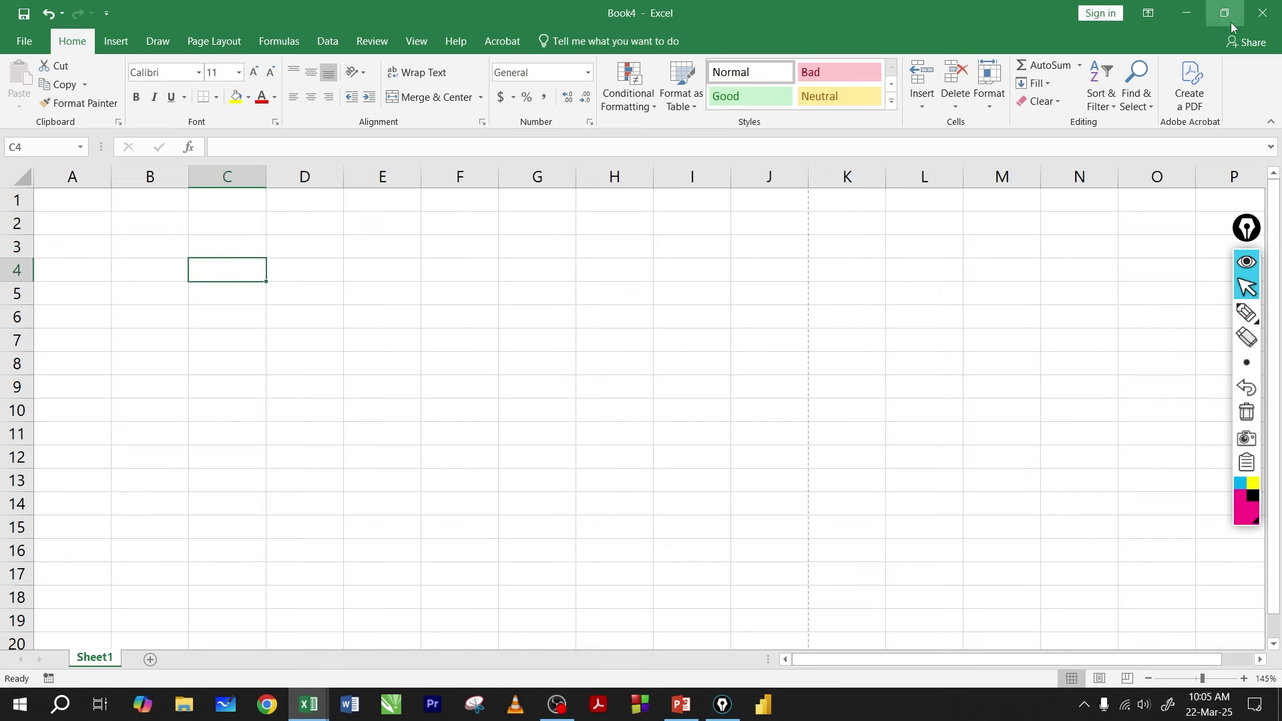
- Close the blank workbook and clear all cell contents from the sheet holding the sample text
left_click(1262, 13)
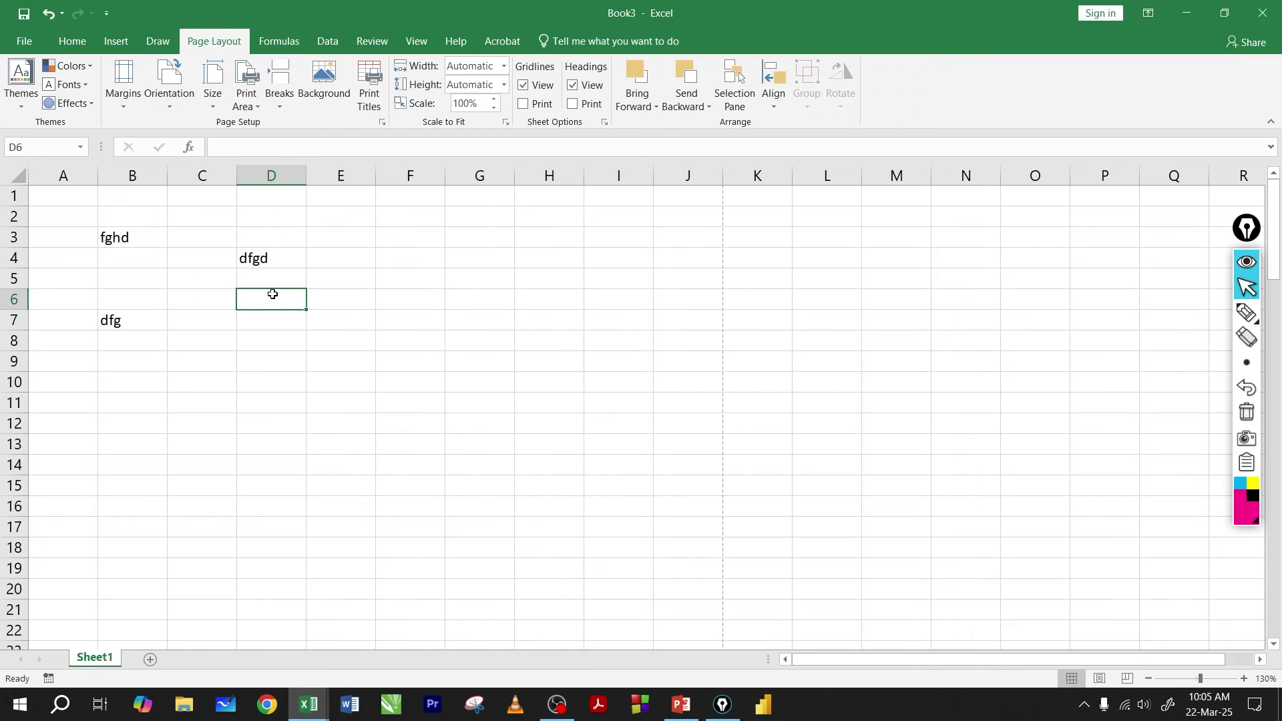
key("ctrl+a")
left_click(347, 351)
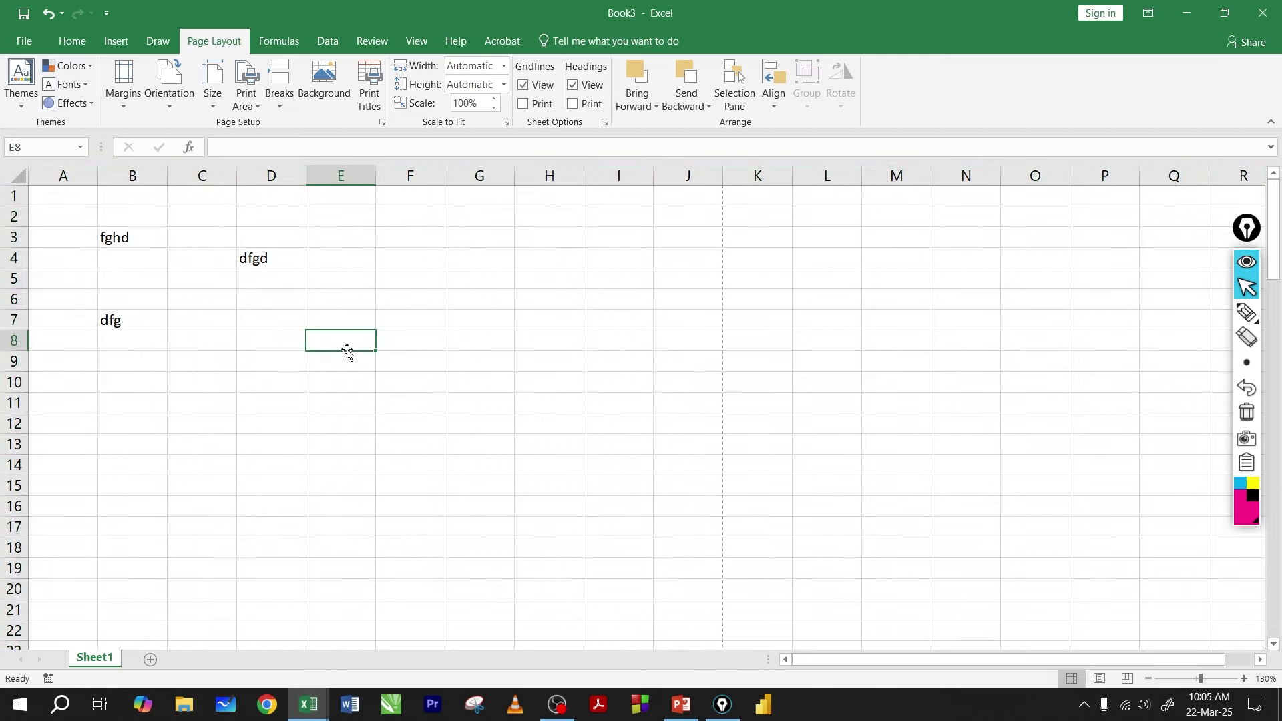
key("ctrl+a")
key("Delete")
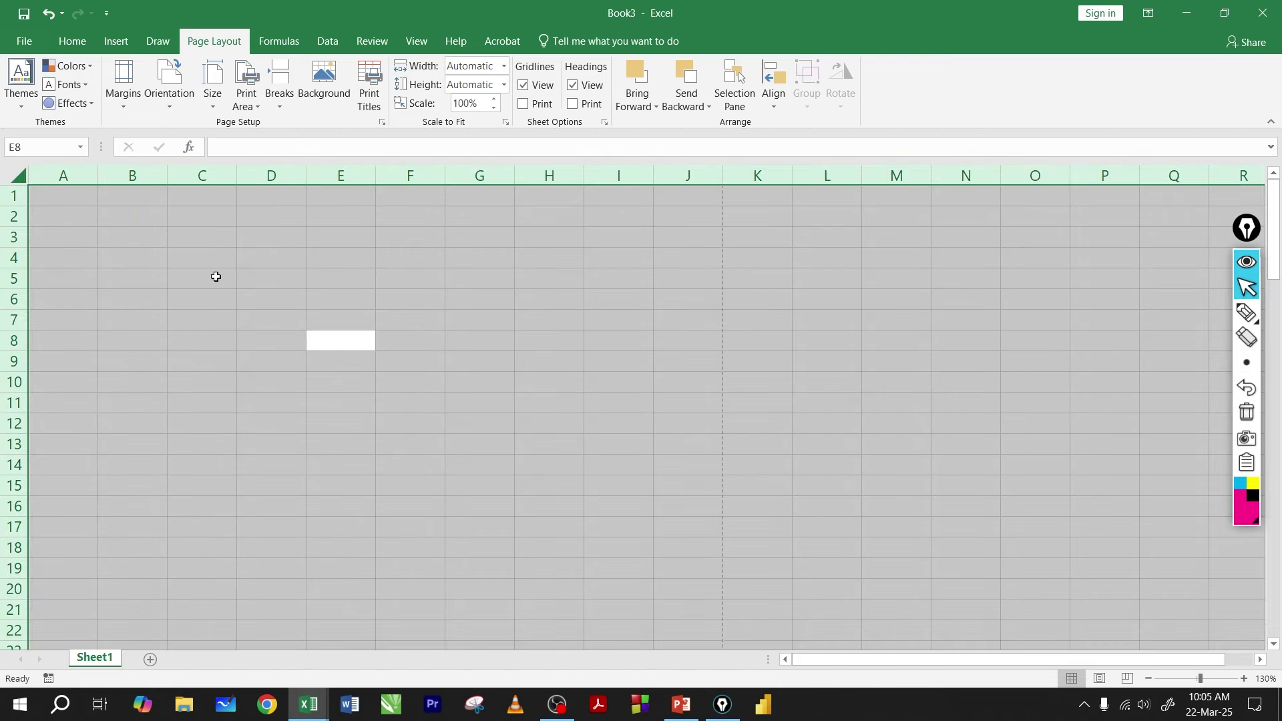
left_click(216, 277)
left_click_drag(78, 202, 257, 321)
left_click(151, 244)
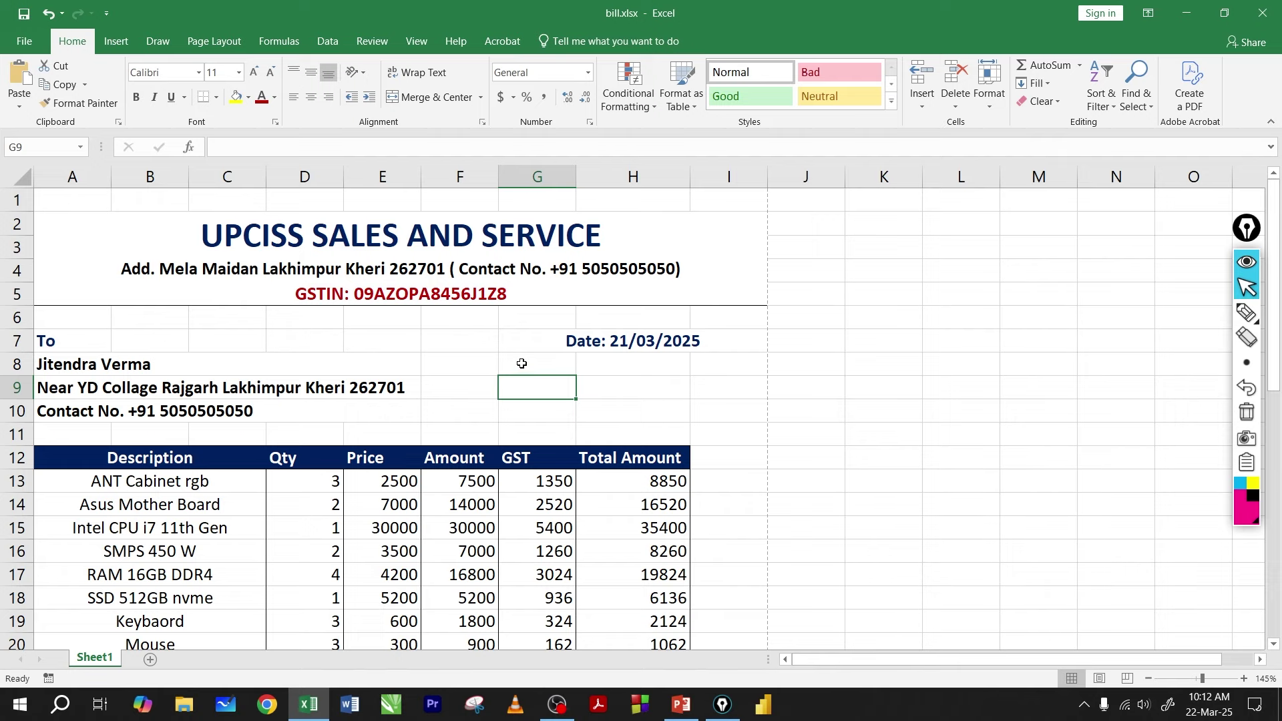
- Look over the sample bill from its header down to the total rows and back
scroll(521, 363, "down", 3)
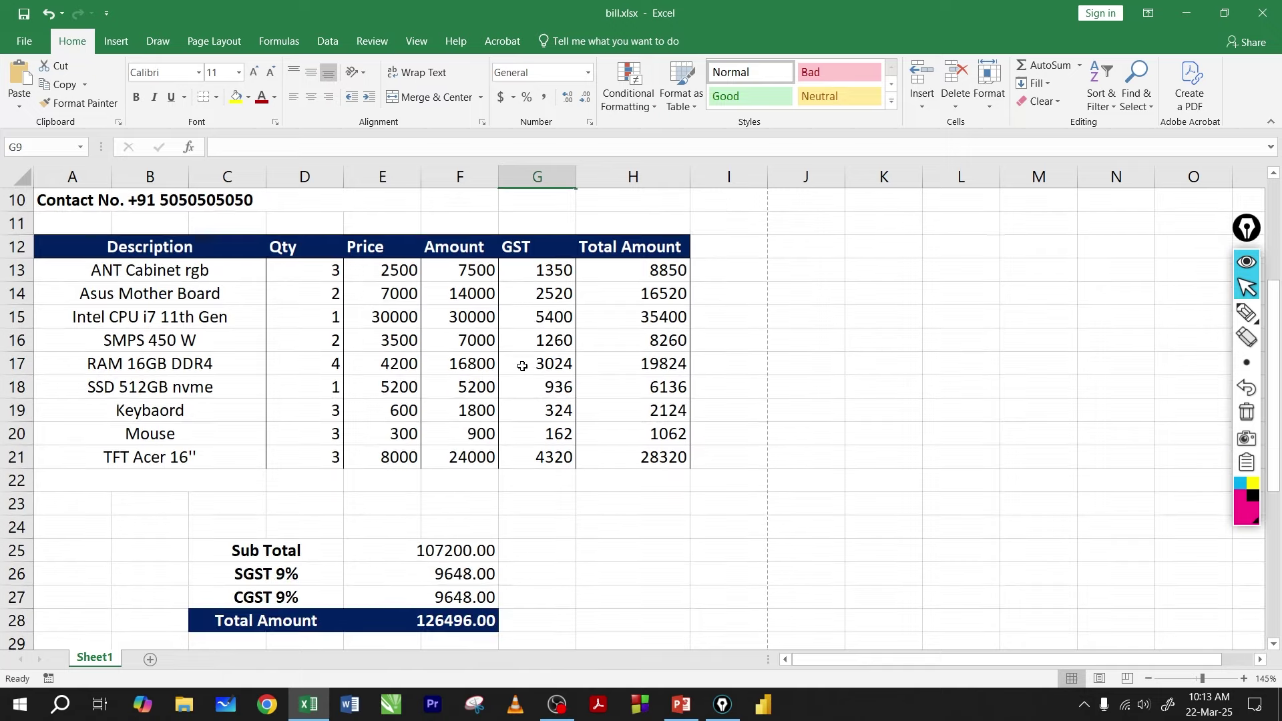
scroll(522, 366, "up", 3)
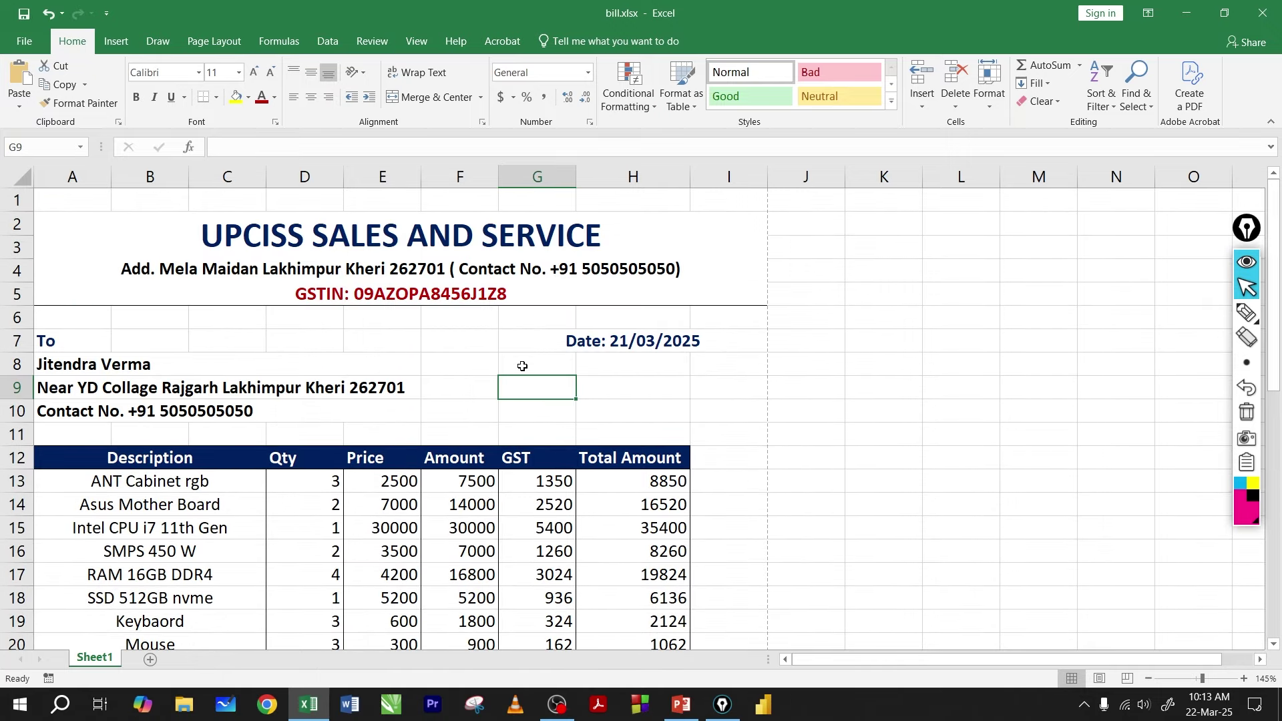